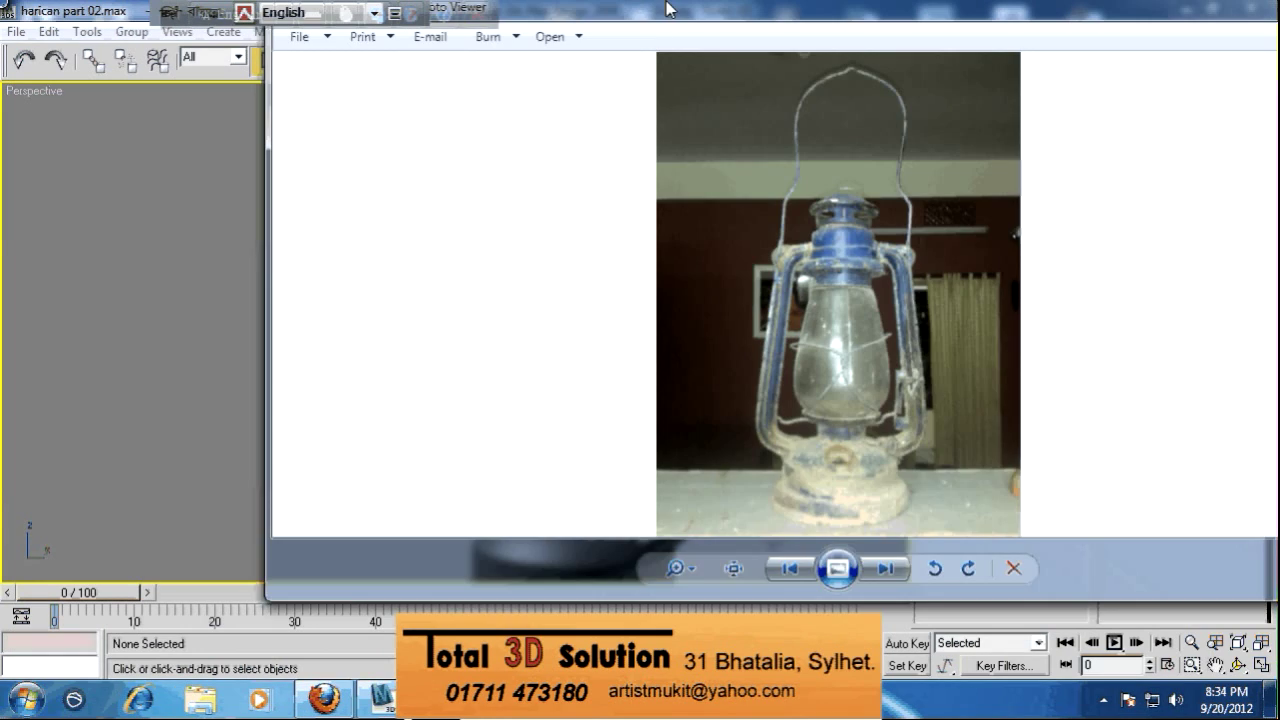
Examine the lantern reference photo closely from the wire handle down to the base, then return to the 3D scene
scroll(669, 206, "up", 4)
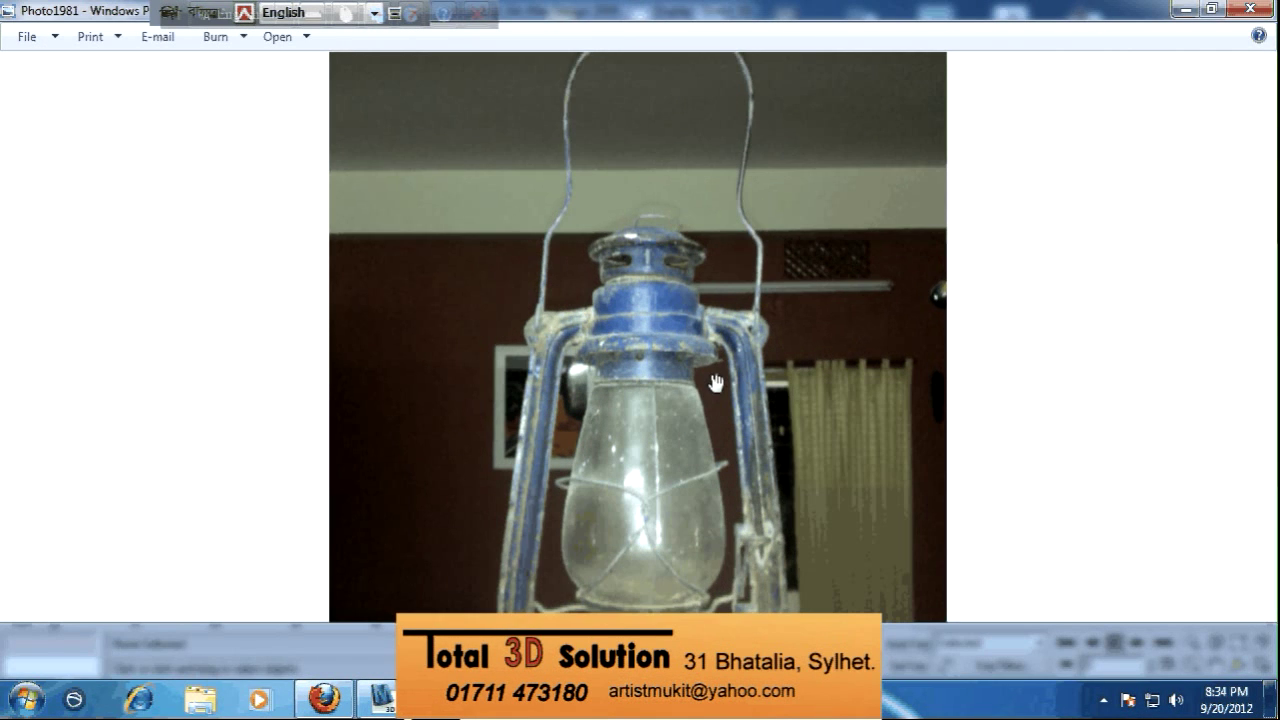
left_click_drag(716, 383, 713, 94)
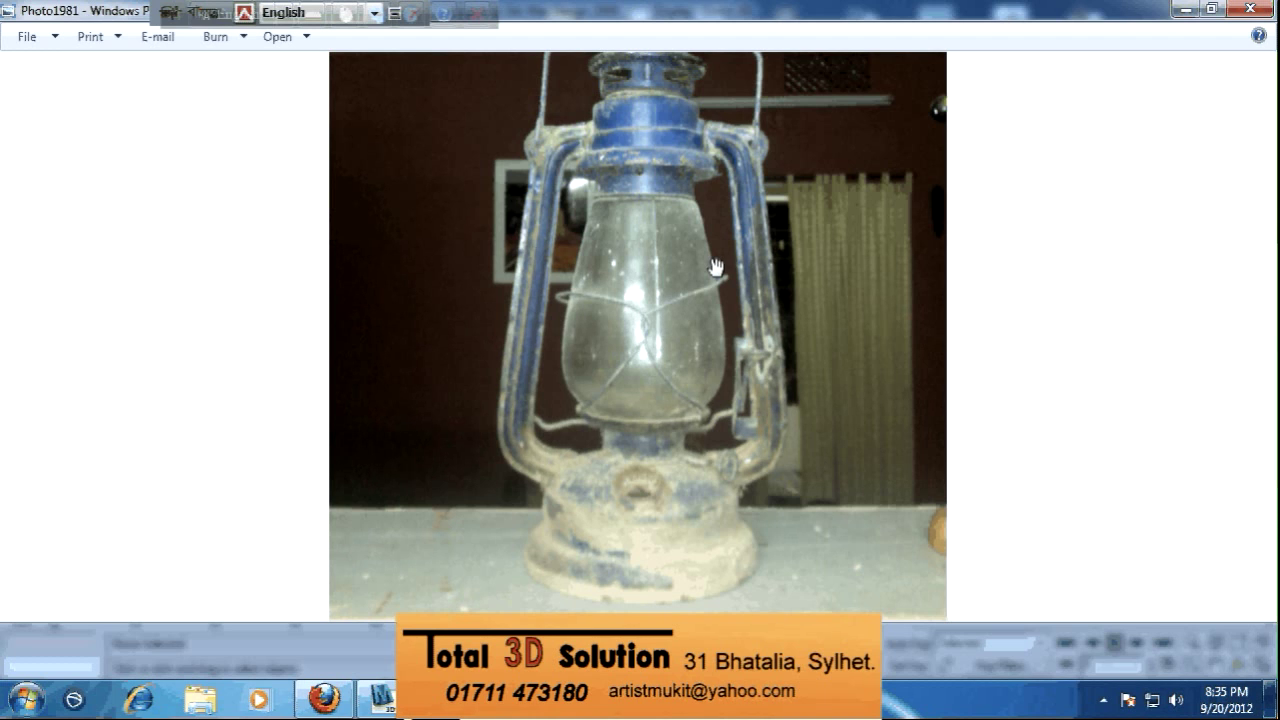
left_click_drag(715, 267, 695, 462)
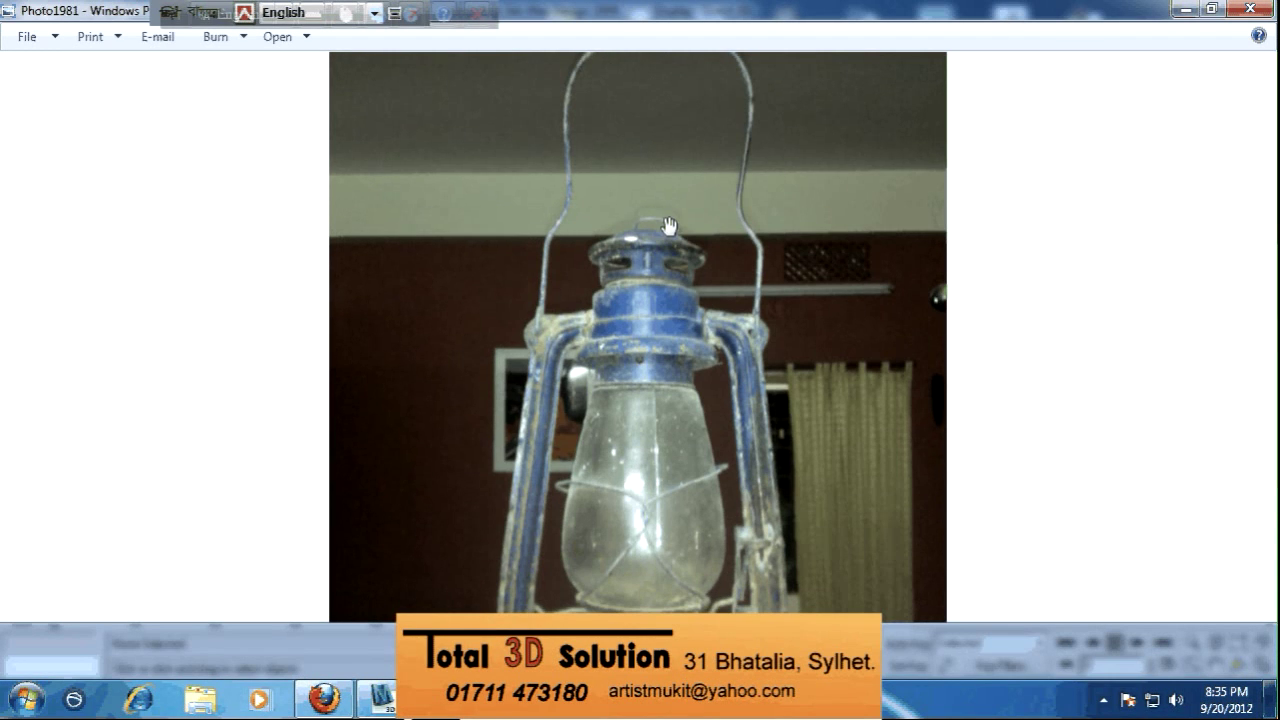
left_click_drag(674, 223, 680, 162)
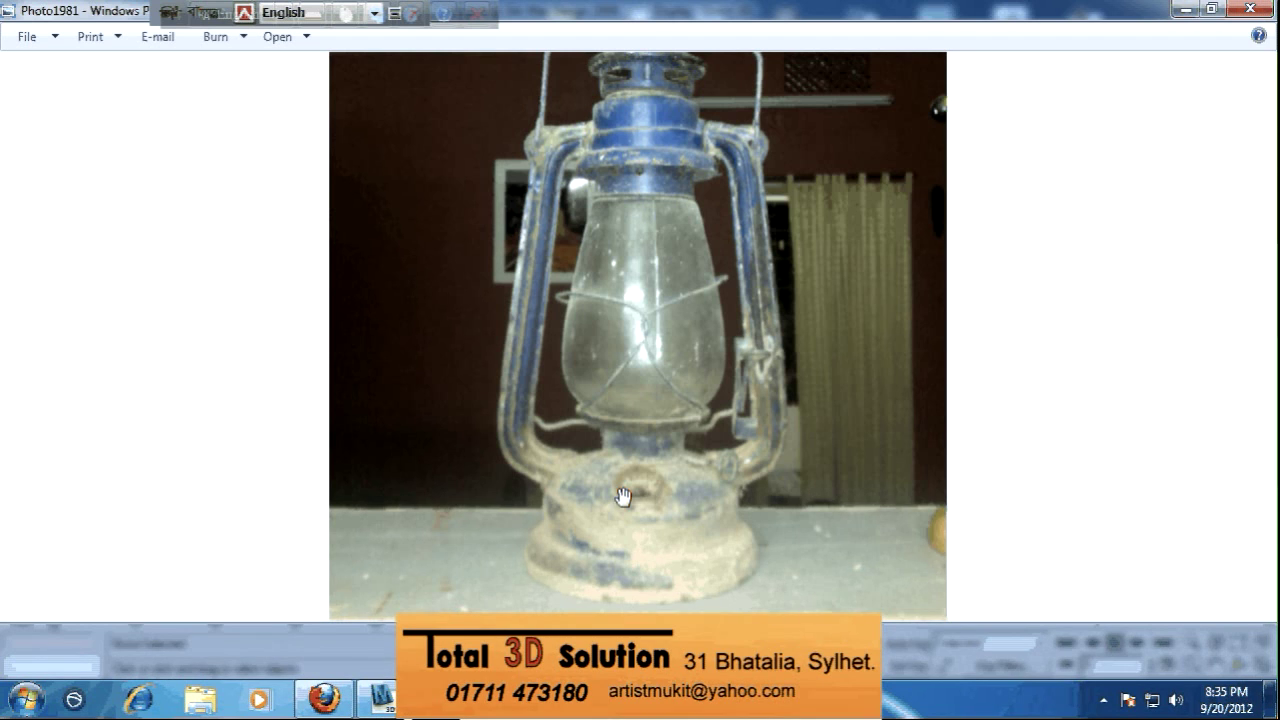
left_click_drag(684, 459, 686, 489)
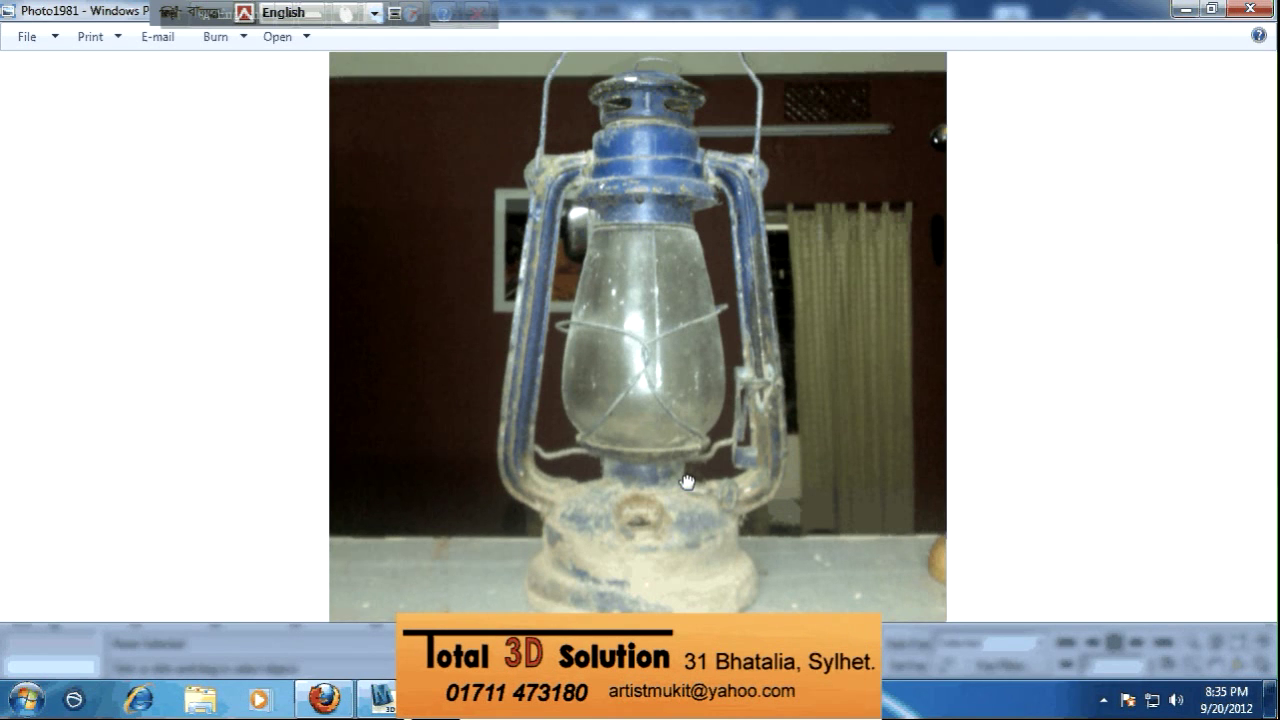
left_click(1184, 12)
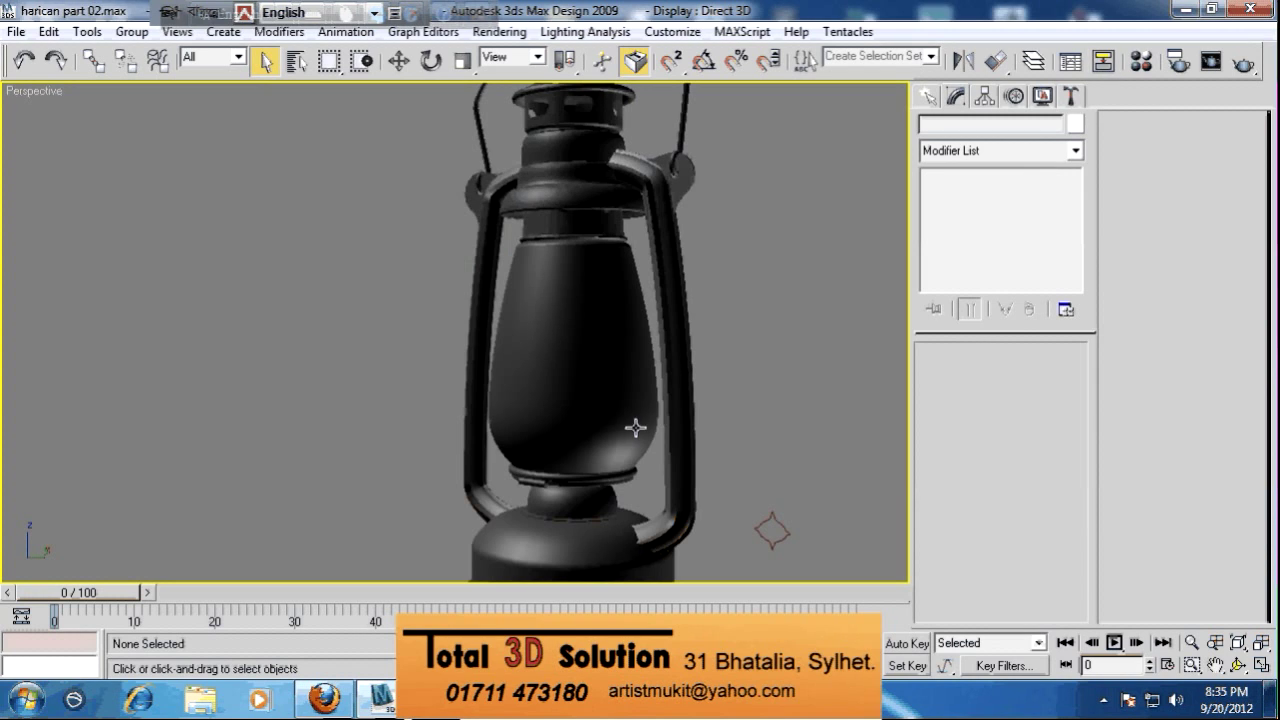
Select the lantern's side tube Line05 and frame its lower part in the Front view
middle_click_drag(762, 399, 671, 394, "alt")
left_click(670, 397)
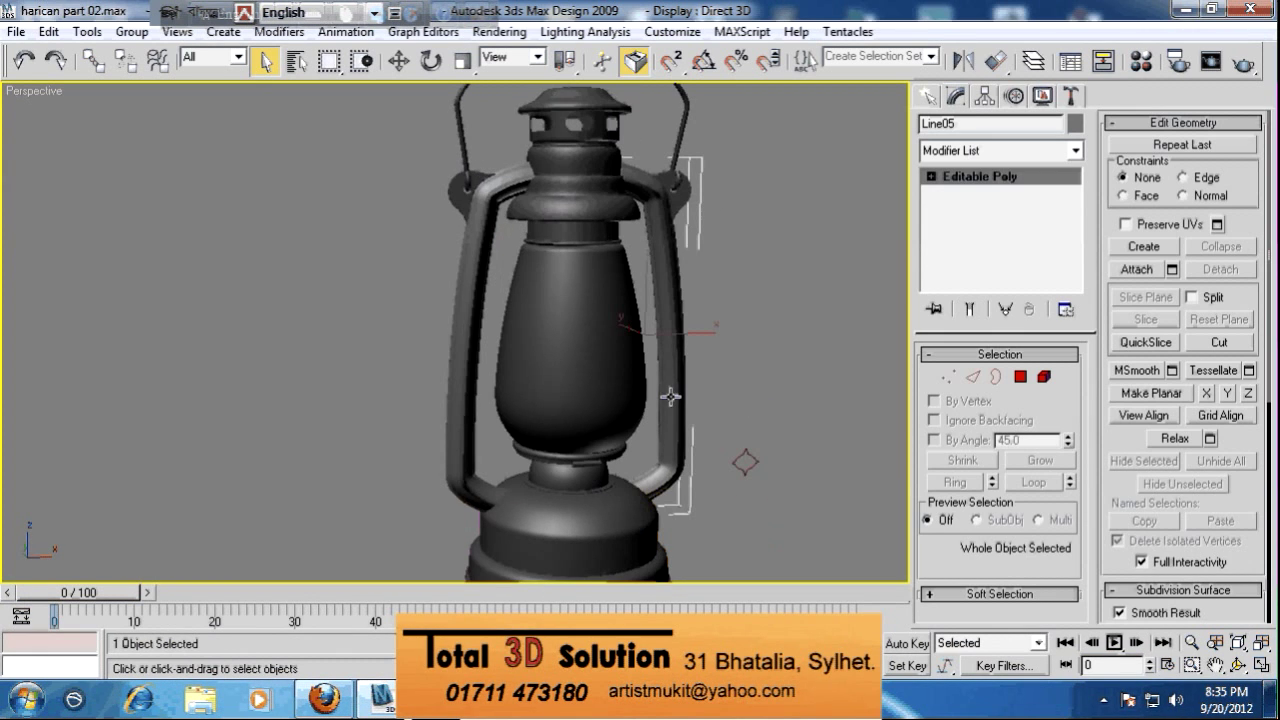
scroll(706, 398, "up", 2)
key("alt+w")
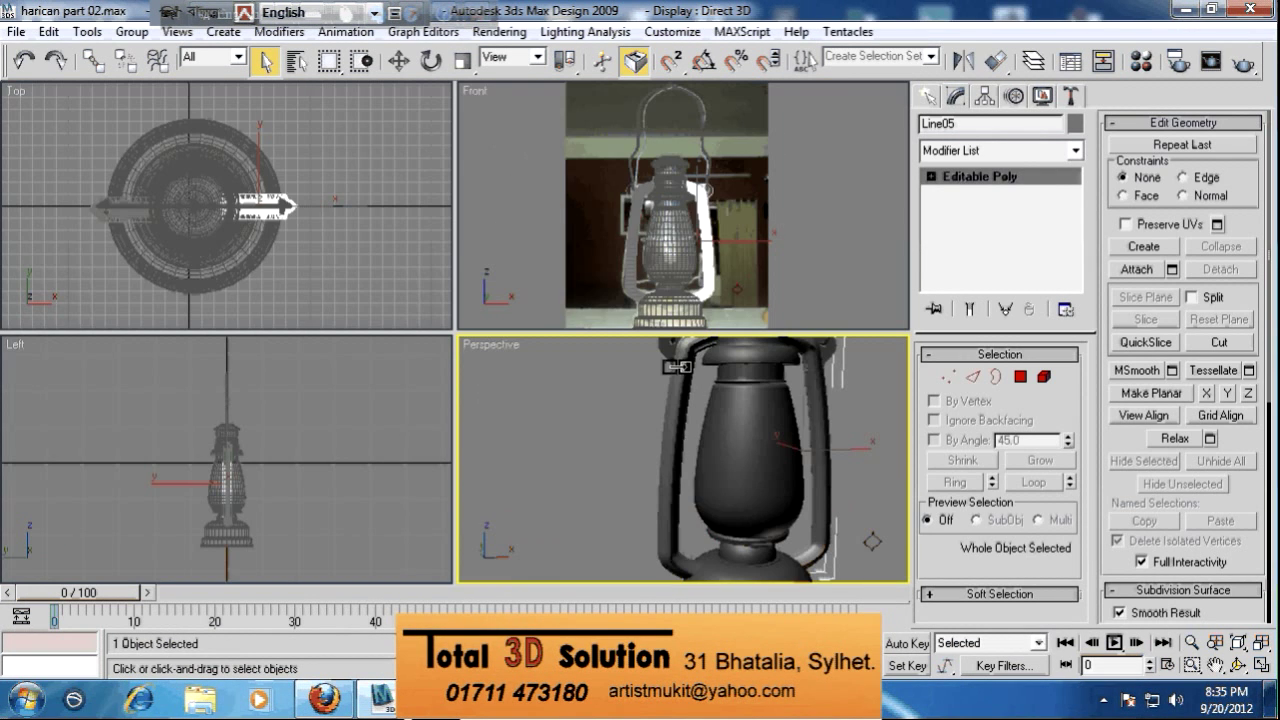
scroll(745, 232, "up", 3)
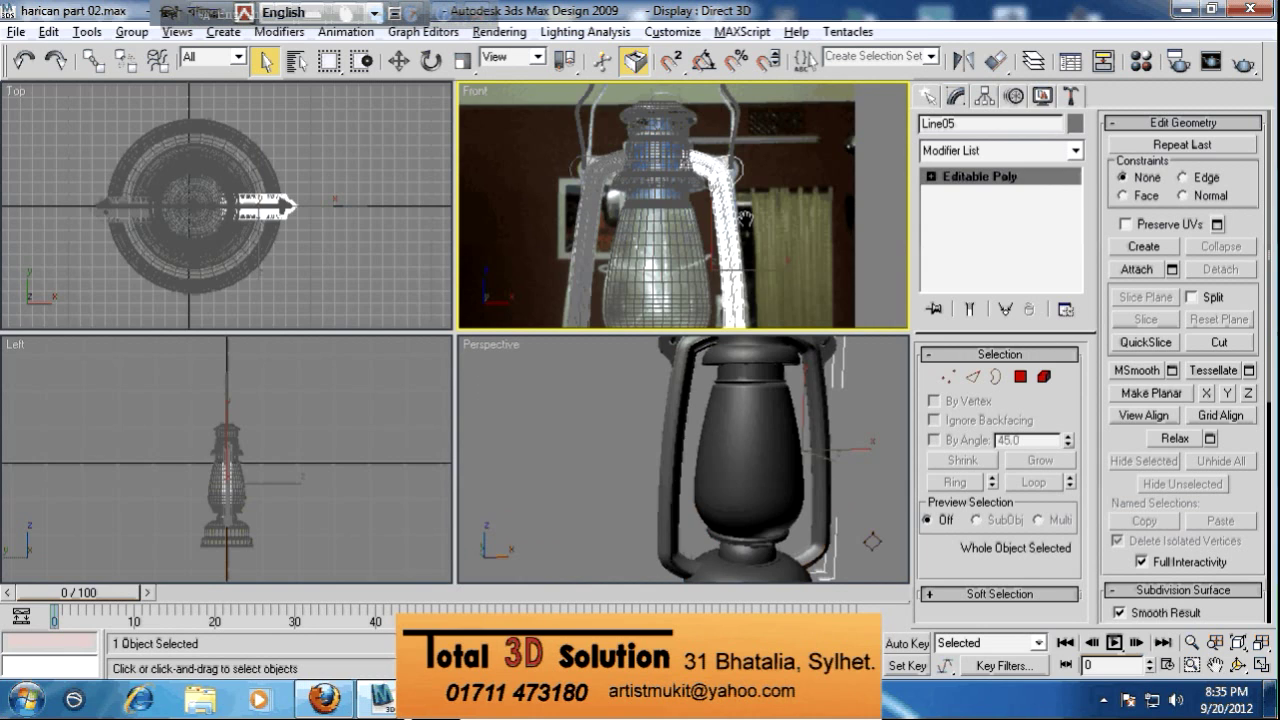
key("alt+w")
scroll(594, 302, "up", 3)
middle_click_drag(594, 302, 622, 175)
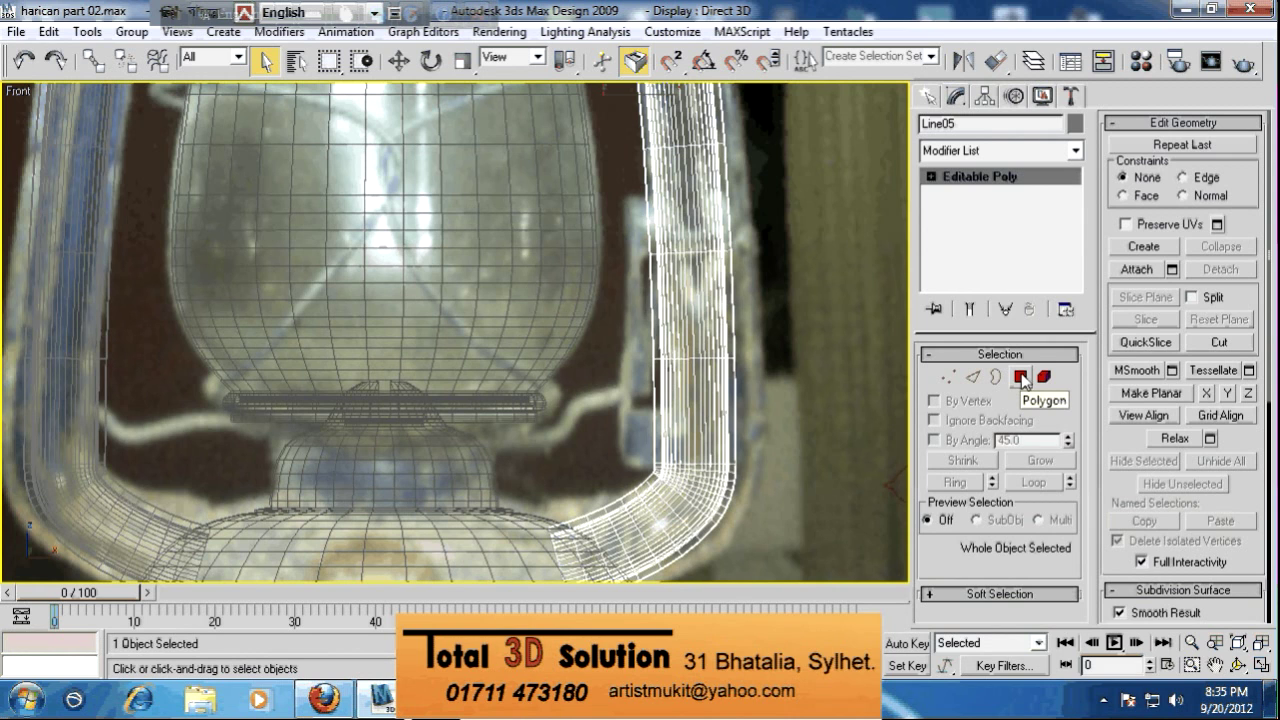
Select the three adjoining polygons along the inner face of the tube's lower straight section, just above the bend
scroll(543, 287, "down", 5)
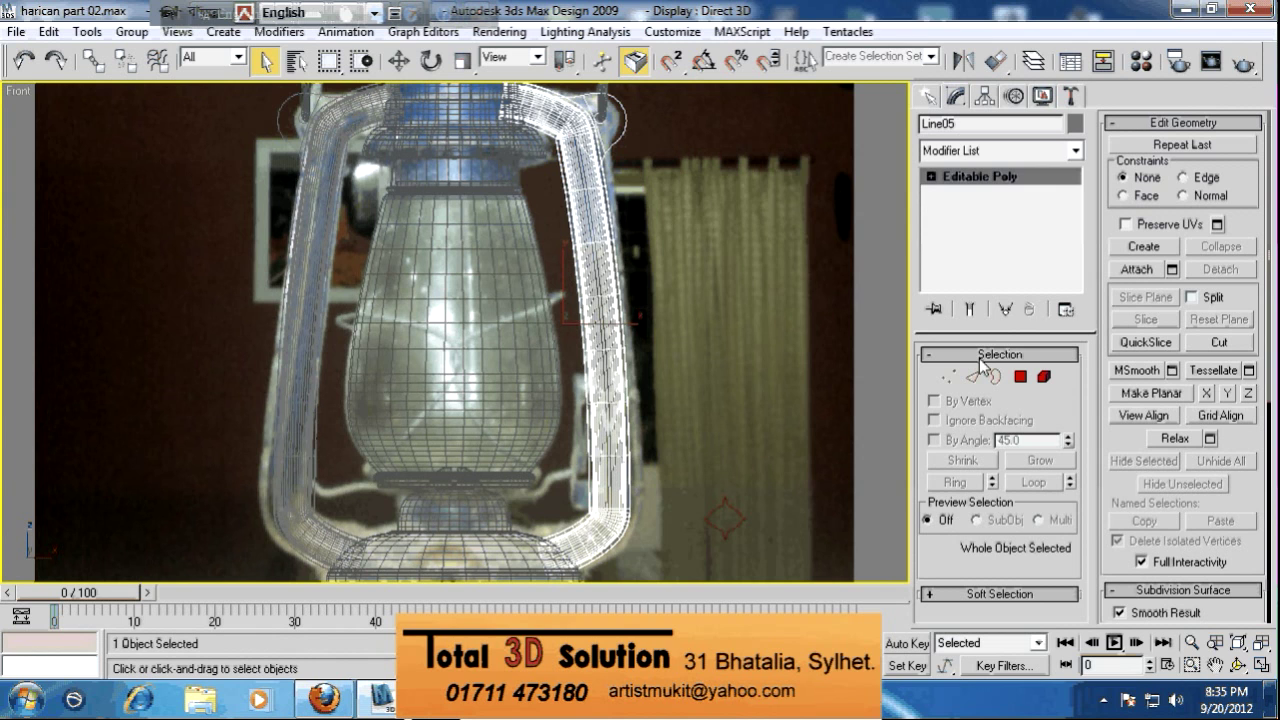
left_click(1019, 378)
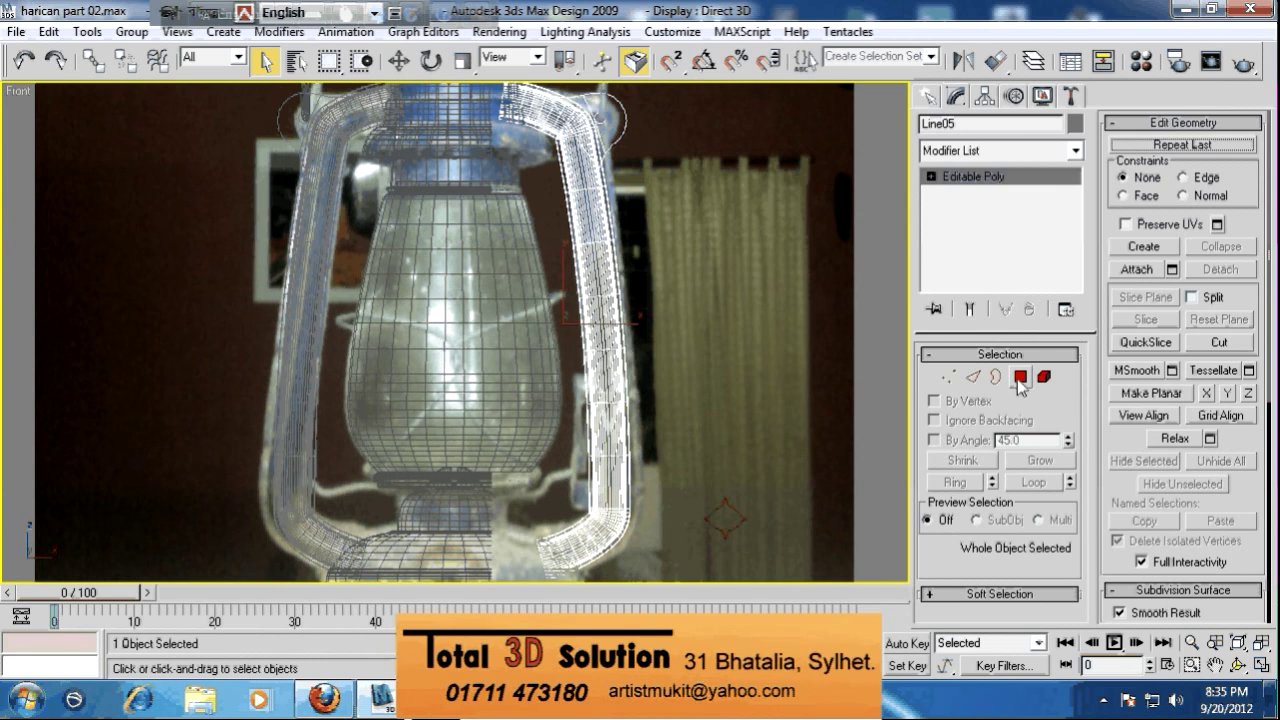
scroll(600, 352, "up", 3)
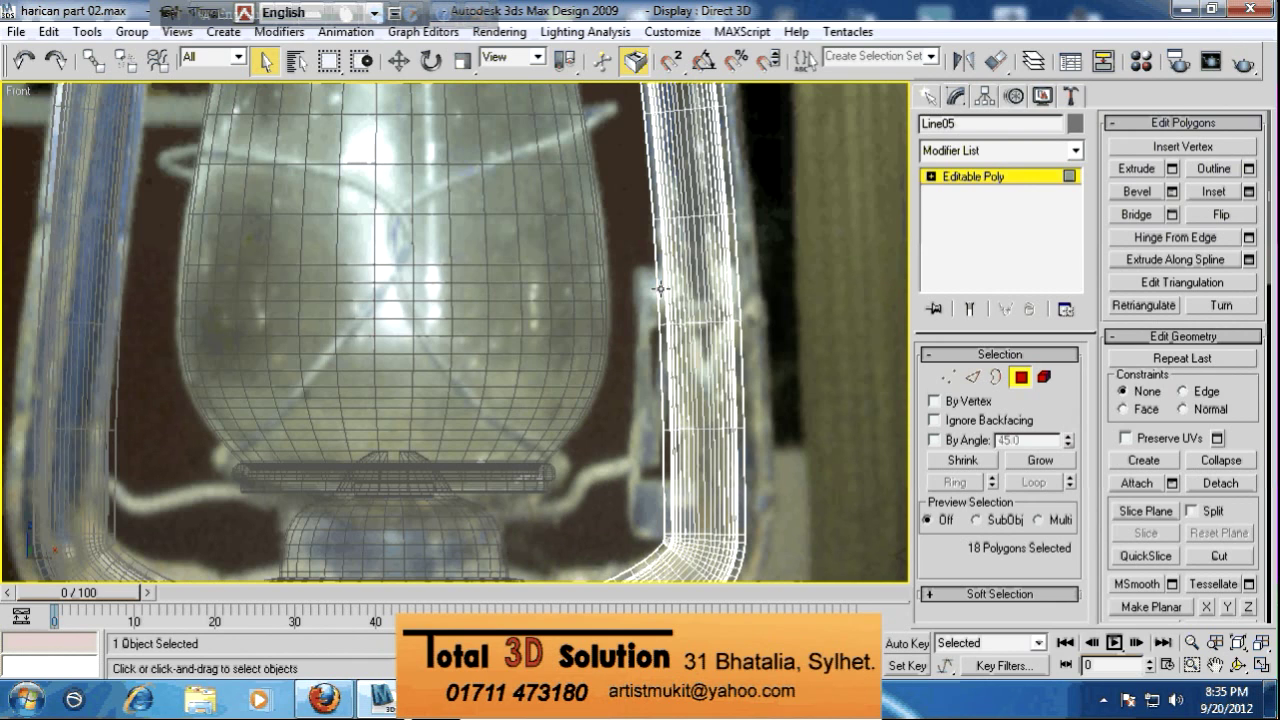
left_click(660, 290)
left_click(669, 407, "ctrl")
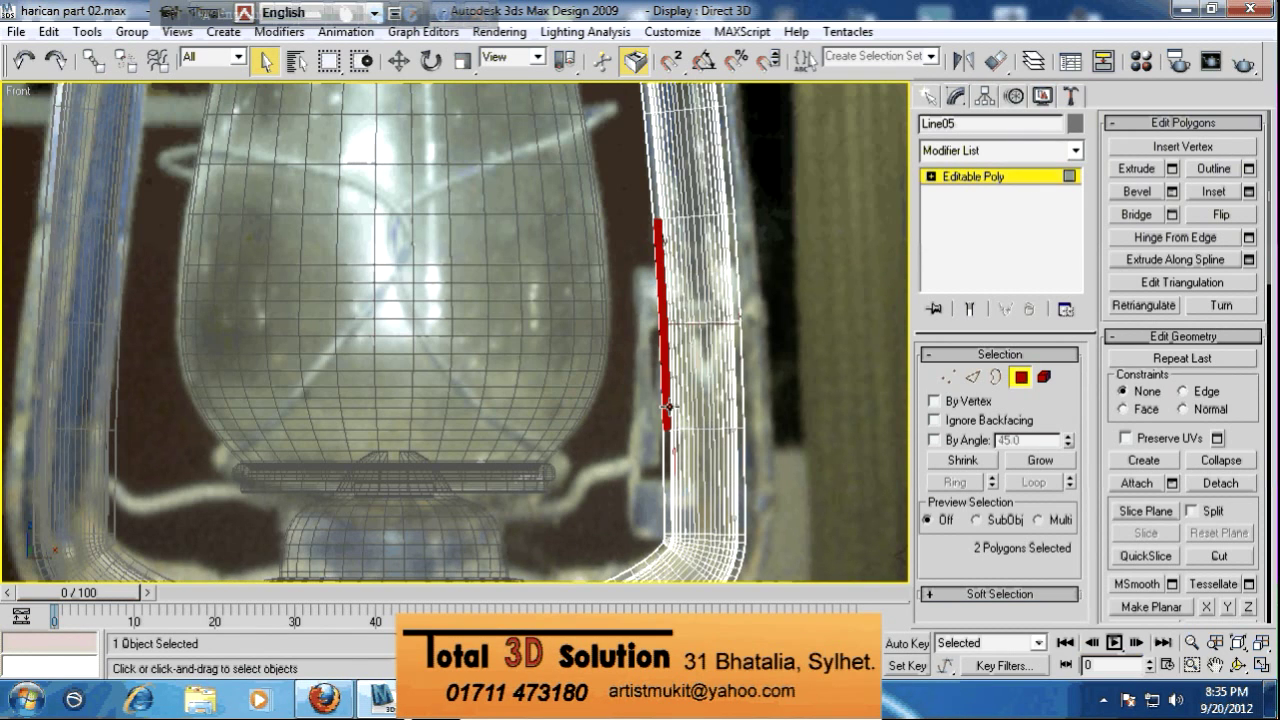
left_click(668, 492, "ctrl")
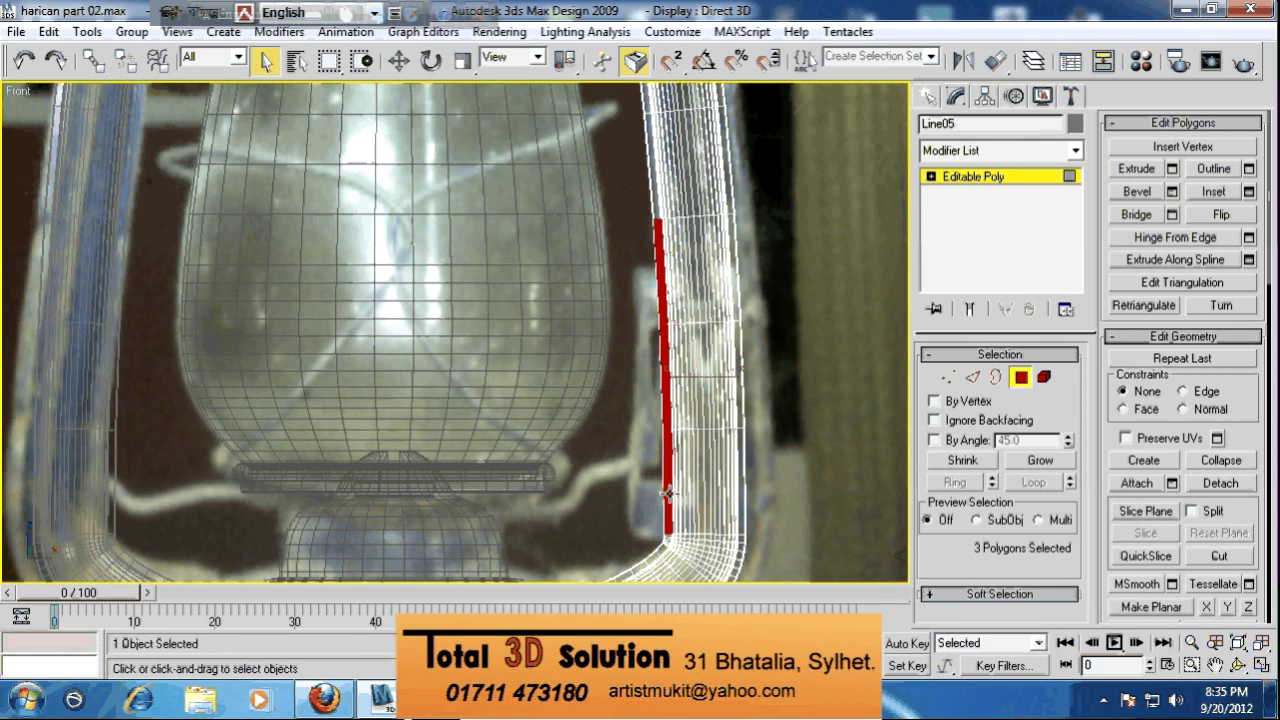
Clone the three selected tube polygons to a separate object, viewing them in the Perspective view
key("alt+w")
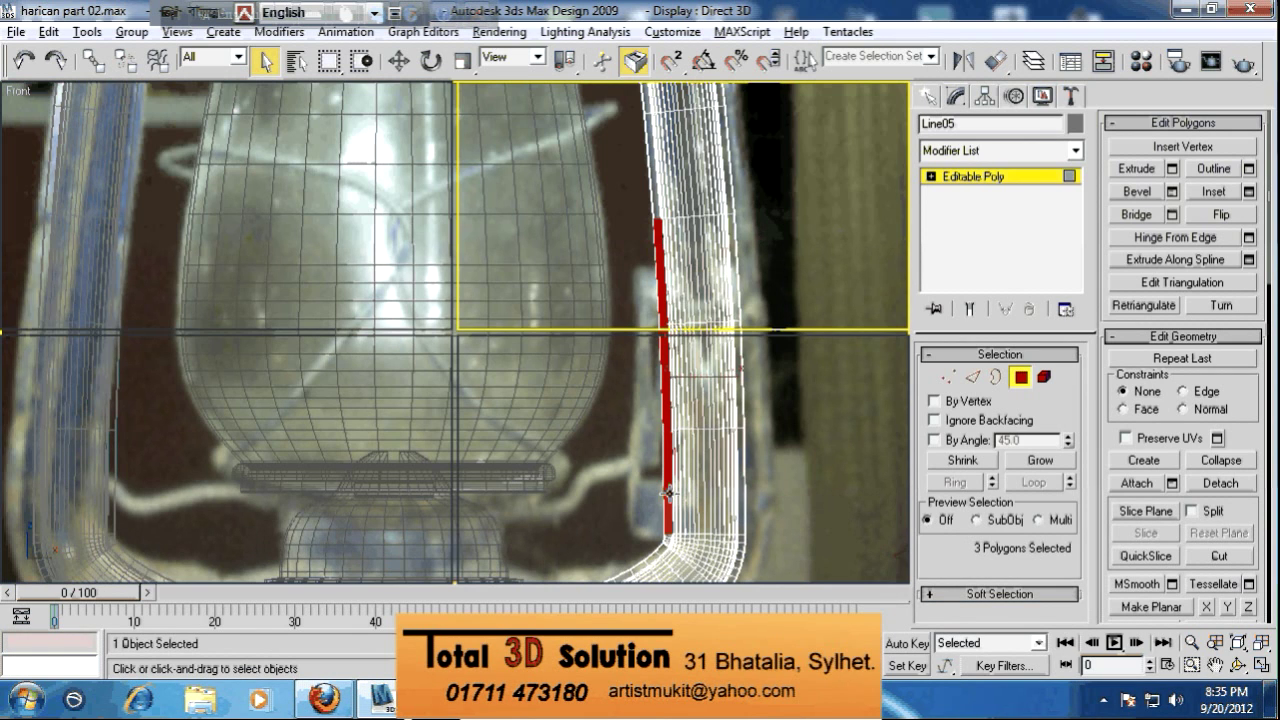
right_click(760, 500)
key("alt+w")
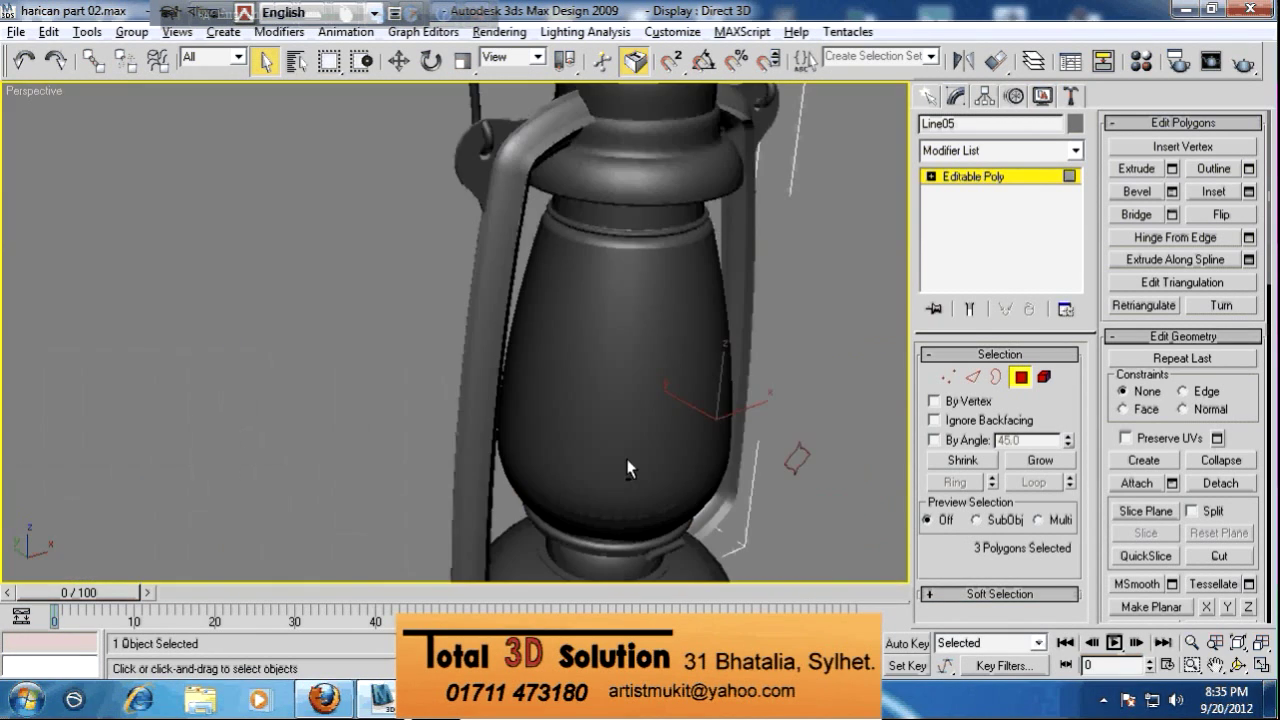
scroll(670, 439, "up", 6)
middle_click_drag(606, 409, 583, 354)
right_click(620, 373)
left_click(640, 392)
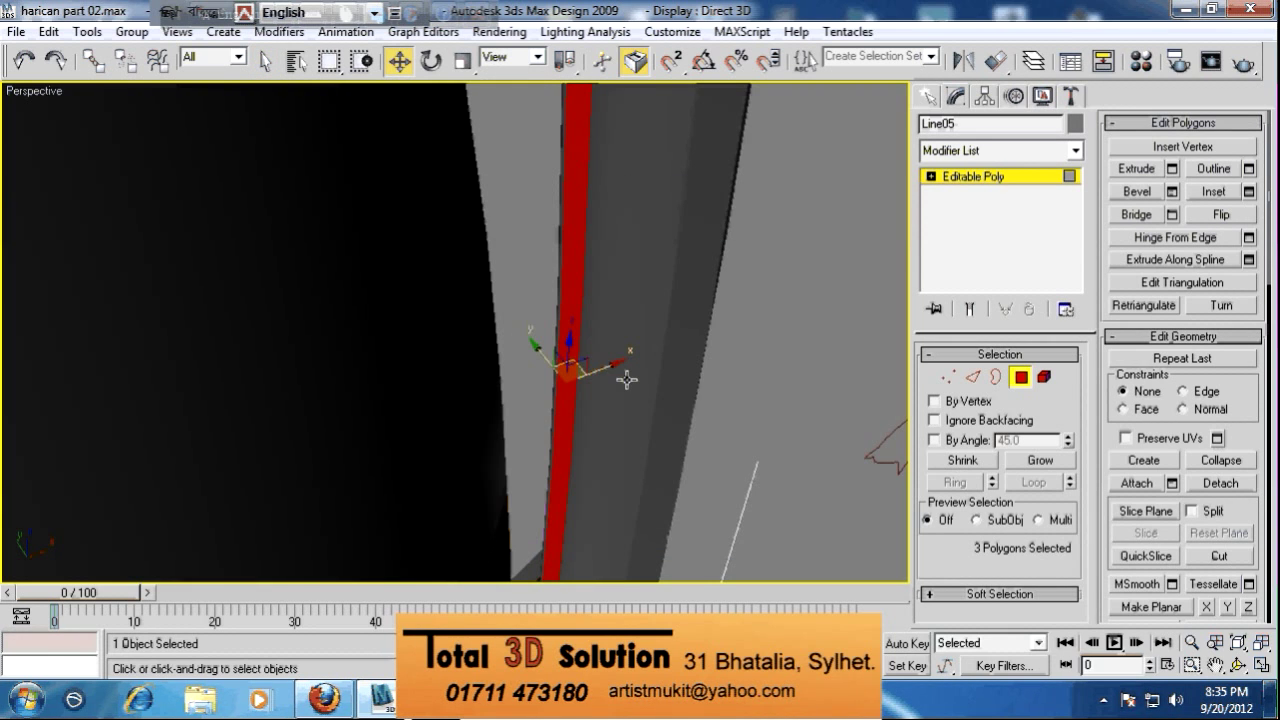
mouse_move(588, 432)
middle_mouse_down("alt")
mouse_move(600, 445)
mouse_move(596, 430)
middle_mouse_up("alt")
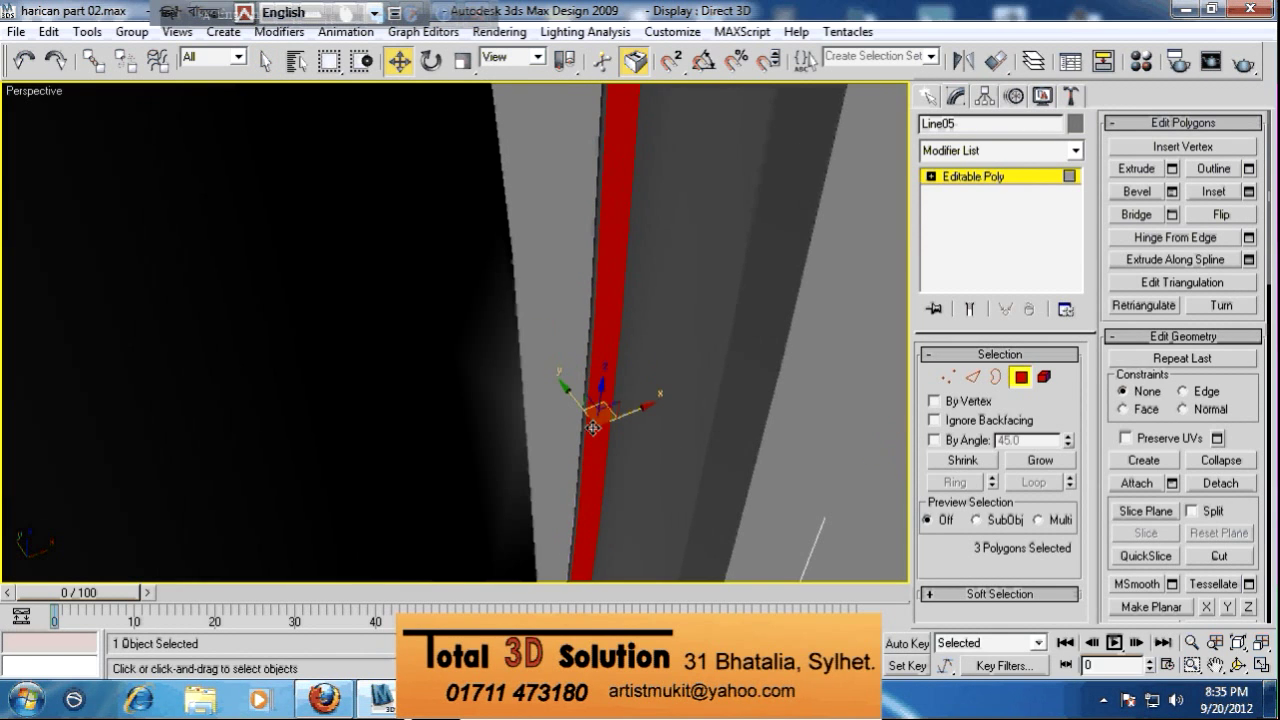
left_click_drag(570, 392, 570, 404)
left_click(527, 338)
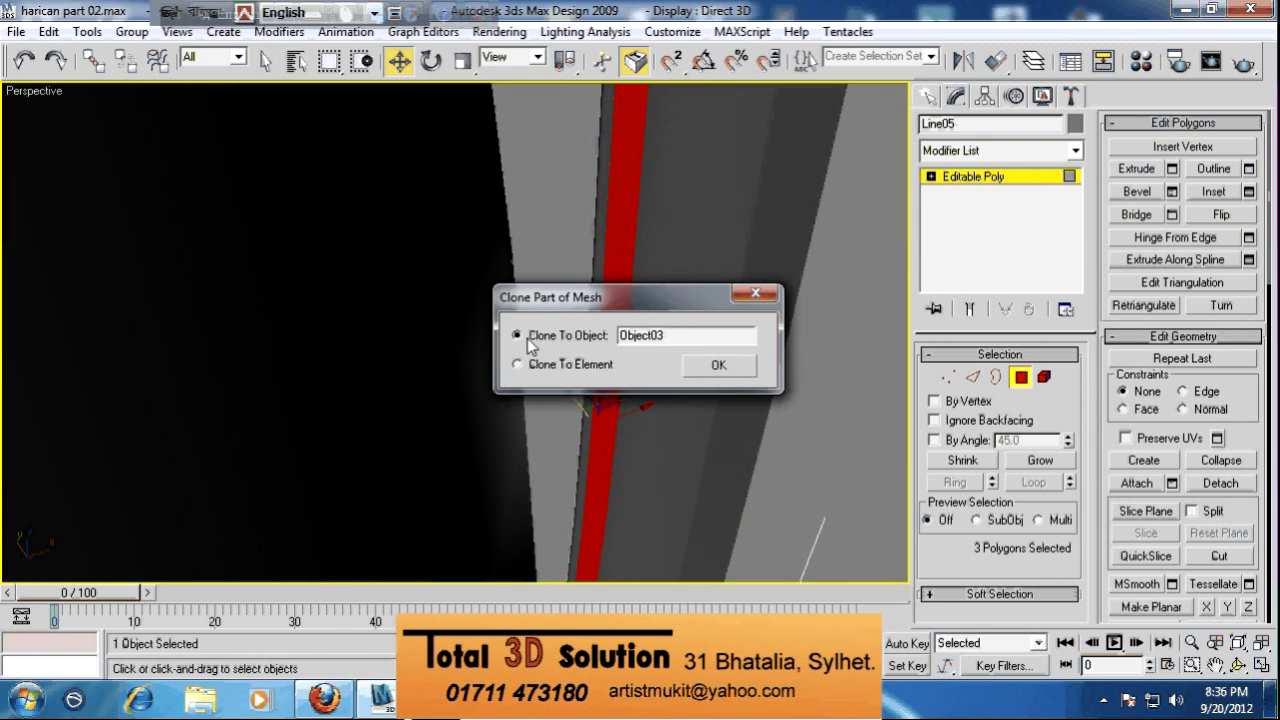
left_click(728, 375)
Leave polygon editing of the tube, show edged faces and select the cloned strip object
scroll(686, 374, "up", 5)
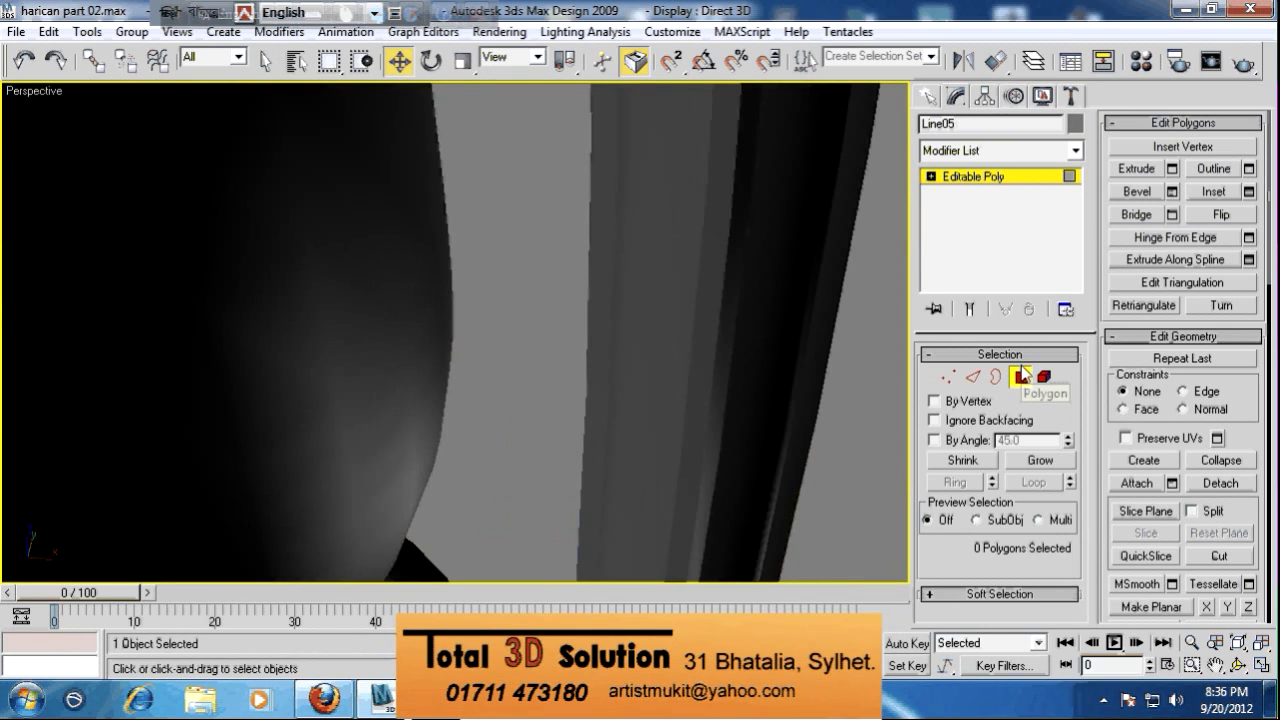
left_click(1022, 375)
key("F4")
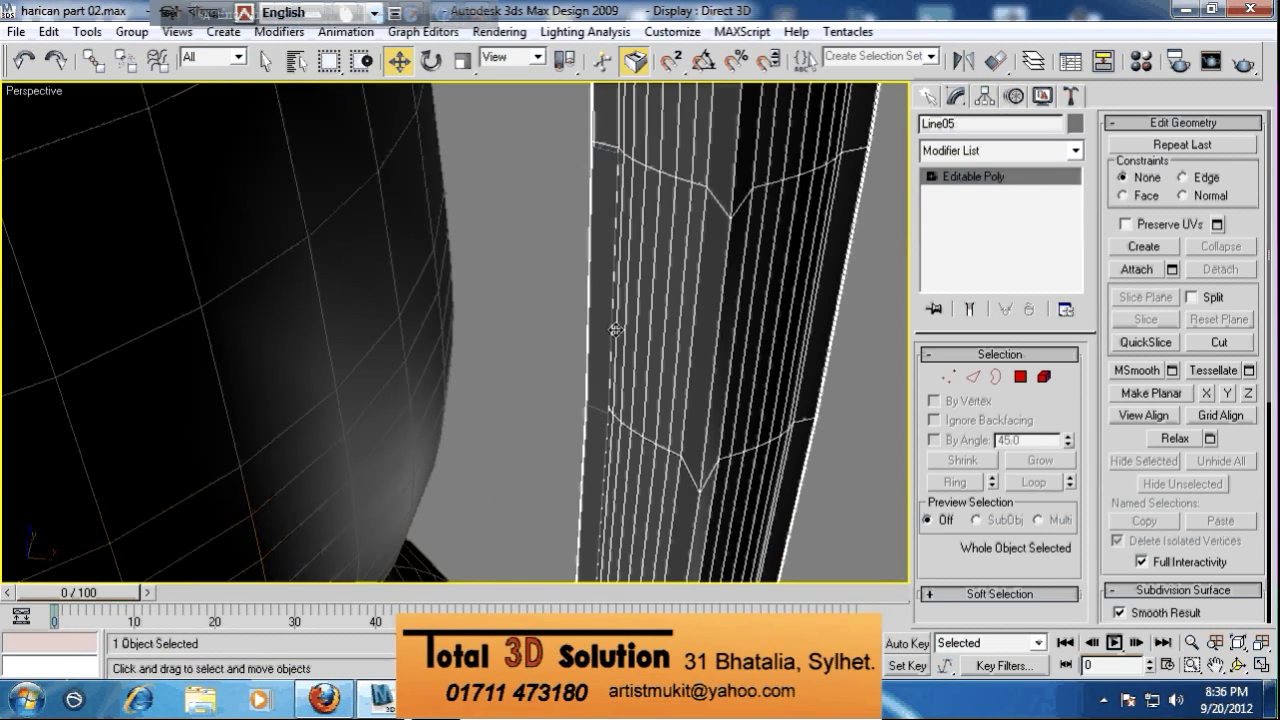
left_click(534, 294)
left_click(595, 293)
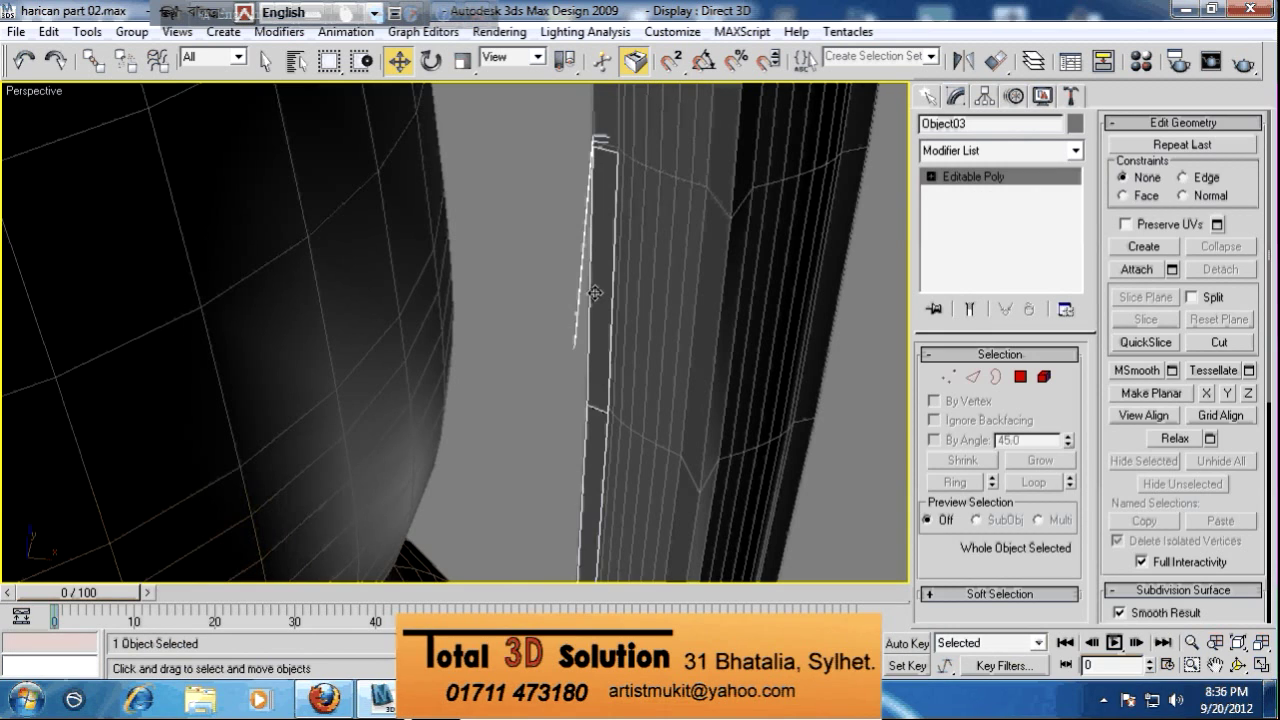
Lower the strip's two top vertices in the Front view to match the upper end of the bracket in the photo
scroll(600, 300, "down", 3)
key("alt+w")
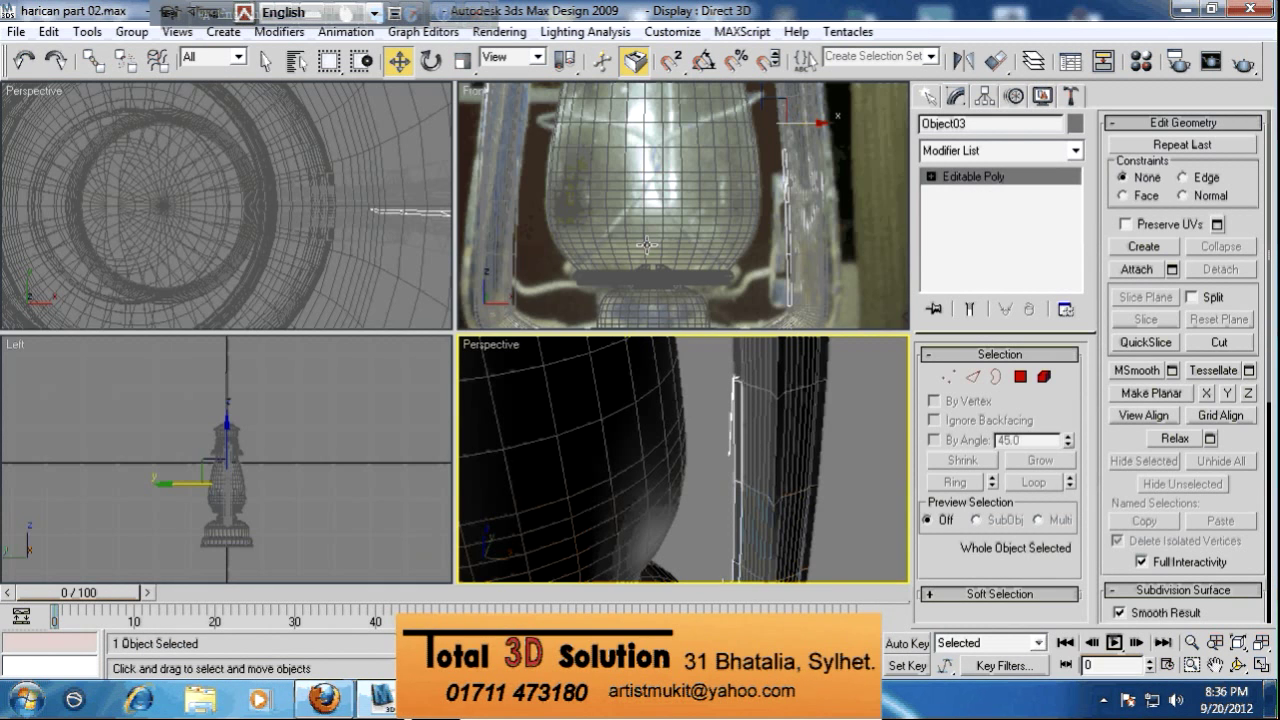
left_click(752, 220)
scroll(752, 220, "up", 3)
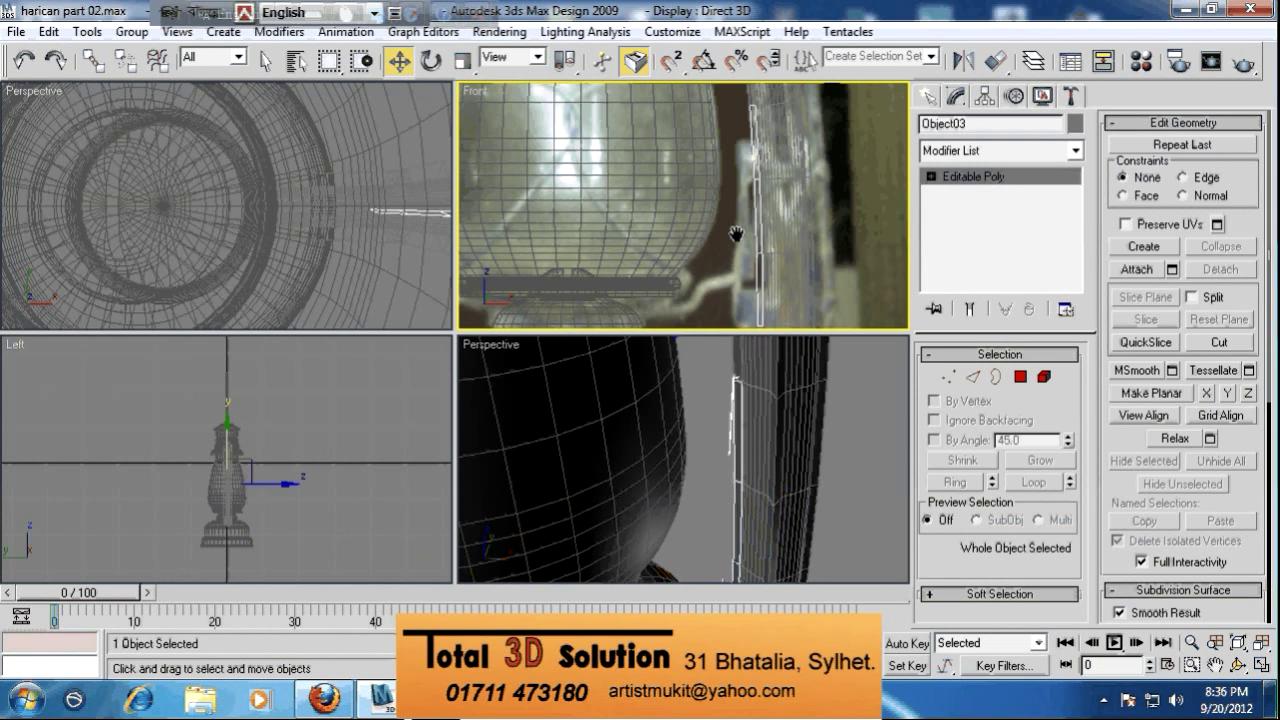
key("alt+w")
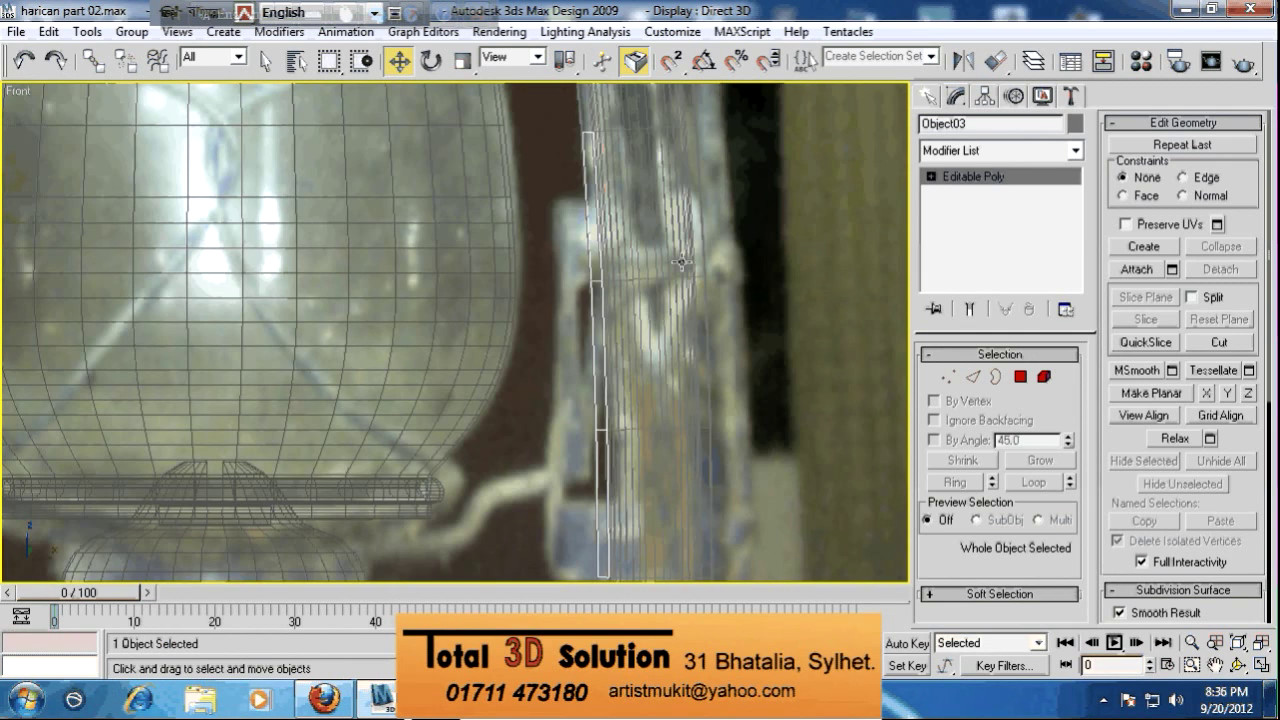
middle_click_drag(681, 262, 735, 182)
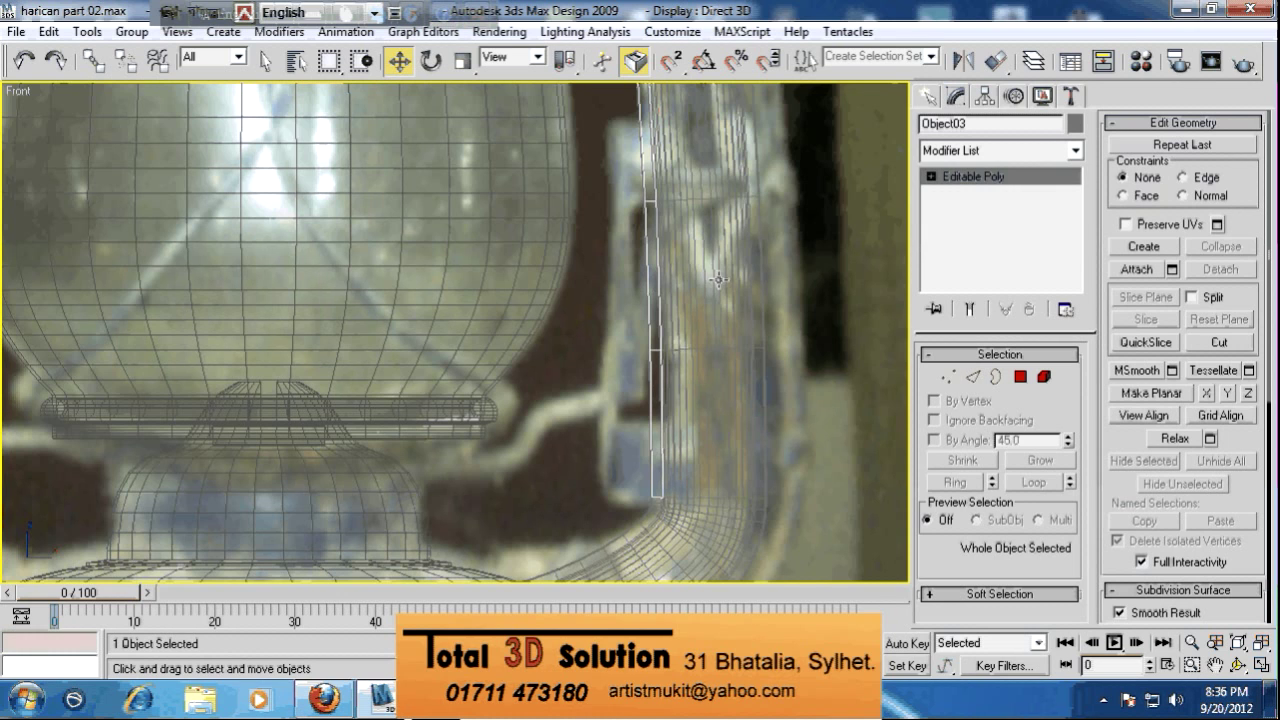
scroll(718, 280, "up", 3)
left_click(947, 376)
left_click_drag(609, 120, 668, 162)
left_click_drag(648, 119, 656, 187)
scroll(655, 187, "up", 3)
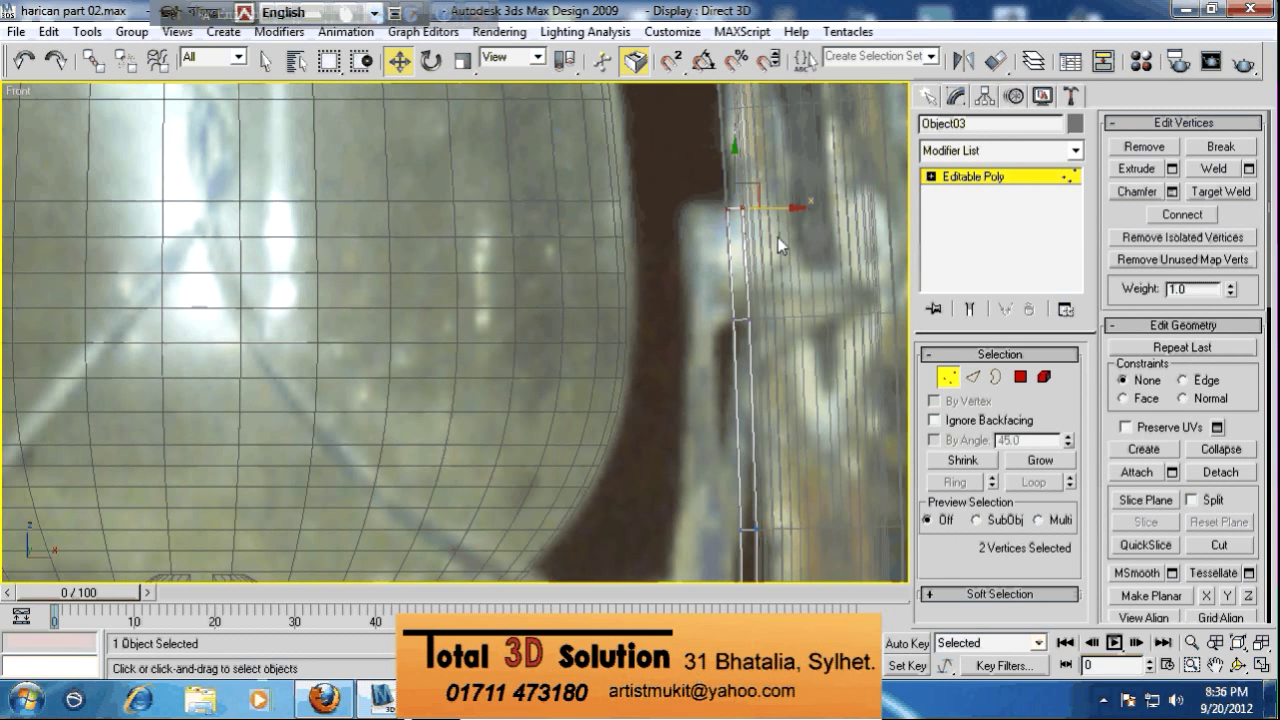
Move the strip's glass-side edge loop toward the glass, and extend another row of polygons out to the photographed bracket's outer edge
scroll(778, 237, "down", 2)
left_click(972, 377)
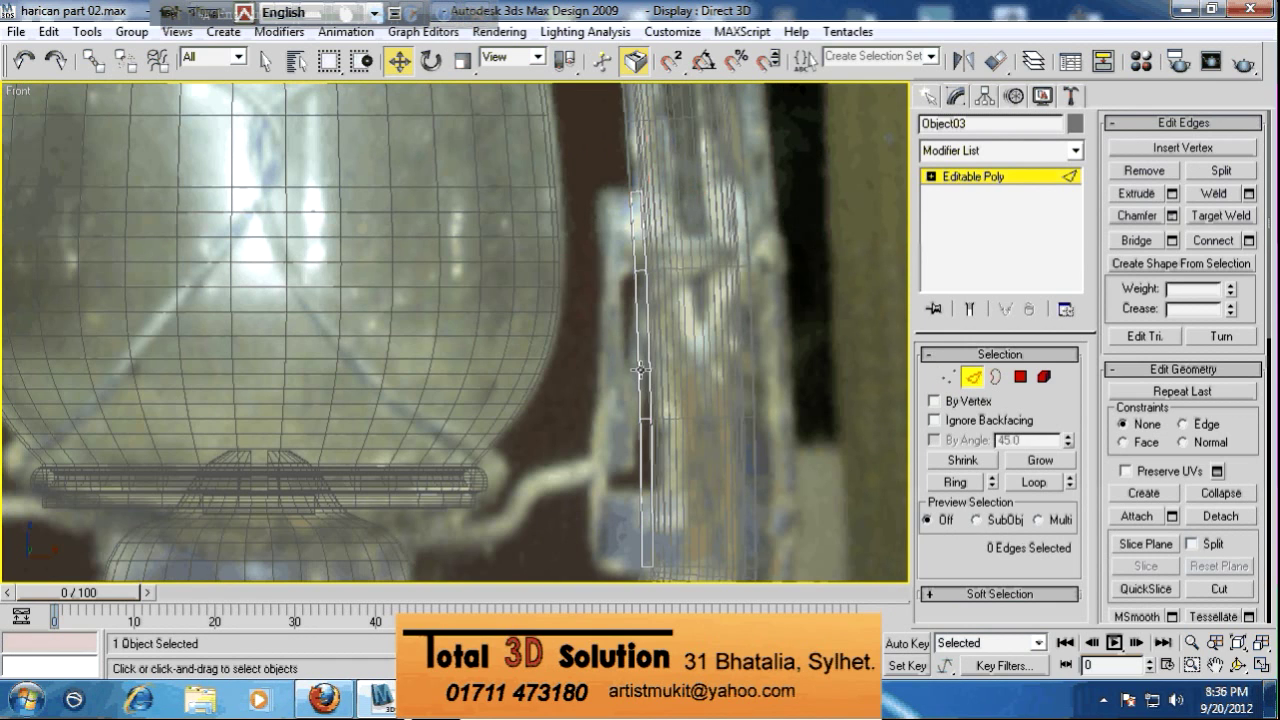
left_click(1034, 482)
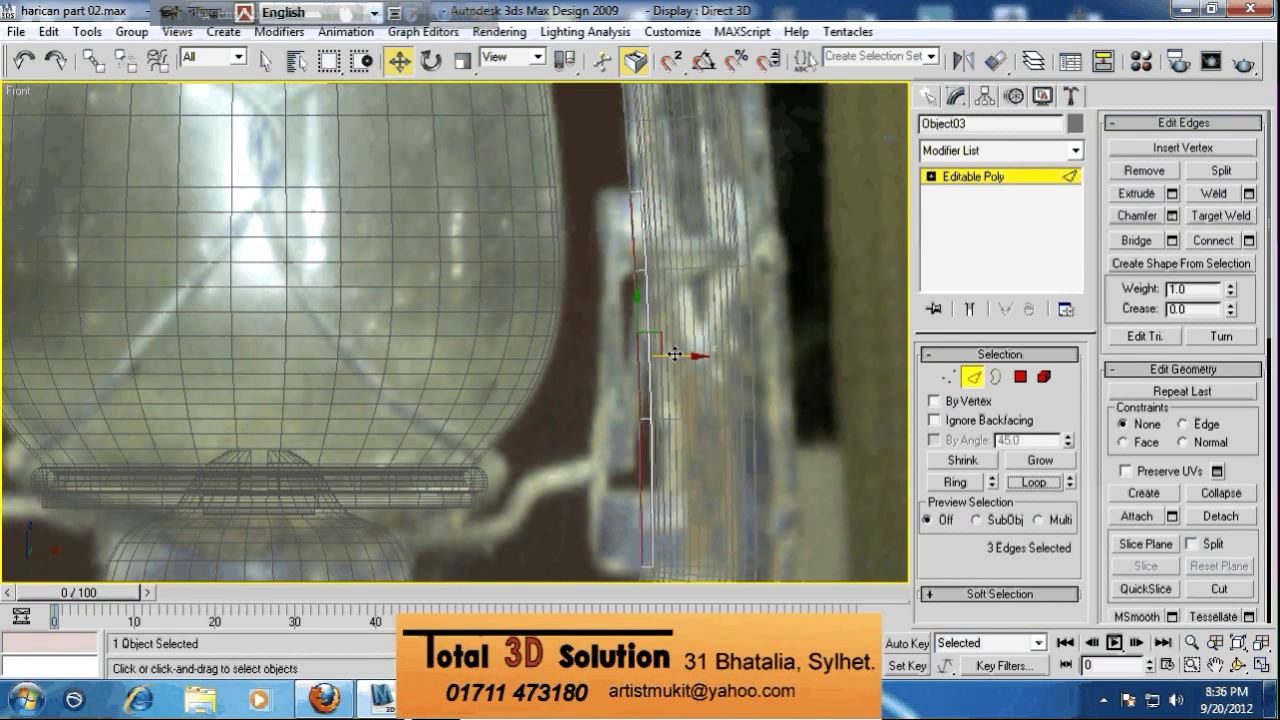
left_click_drag(675, 354, 659, 357)
middle_click_drag(729, 346, 687, 318)
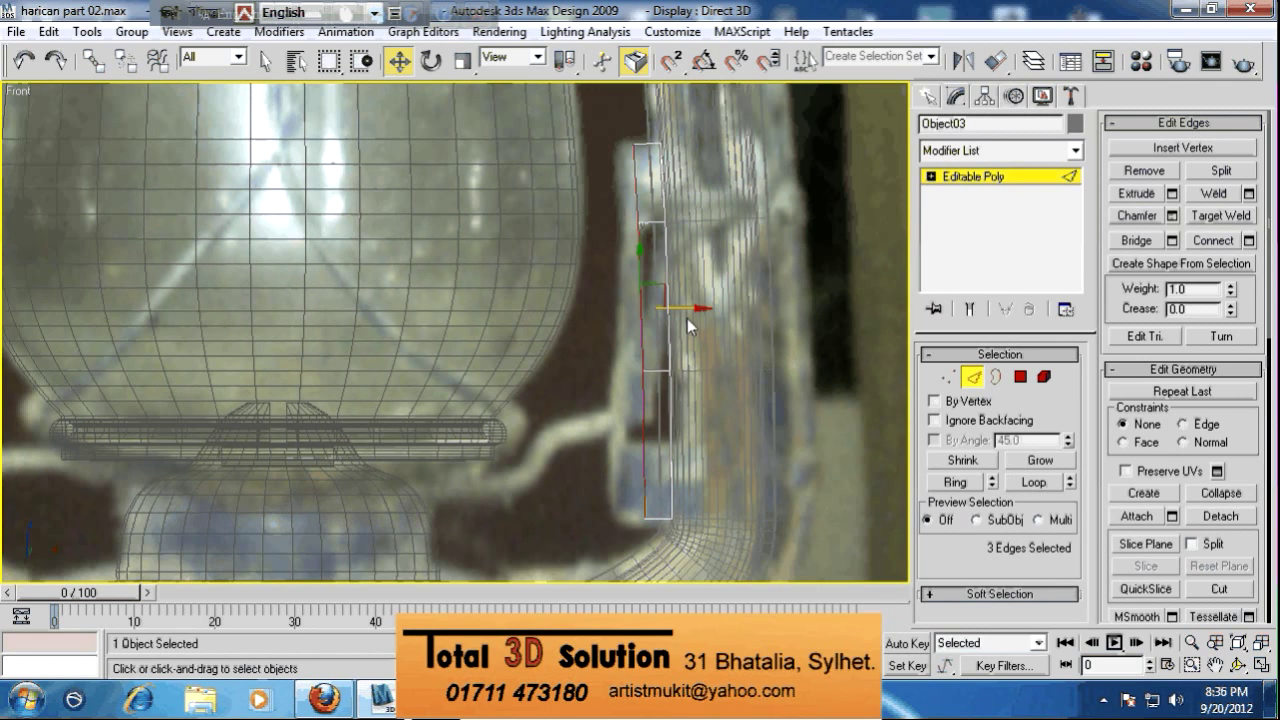
left_click_drag(687, 310, 672, 310)
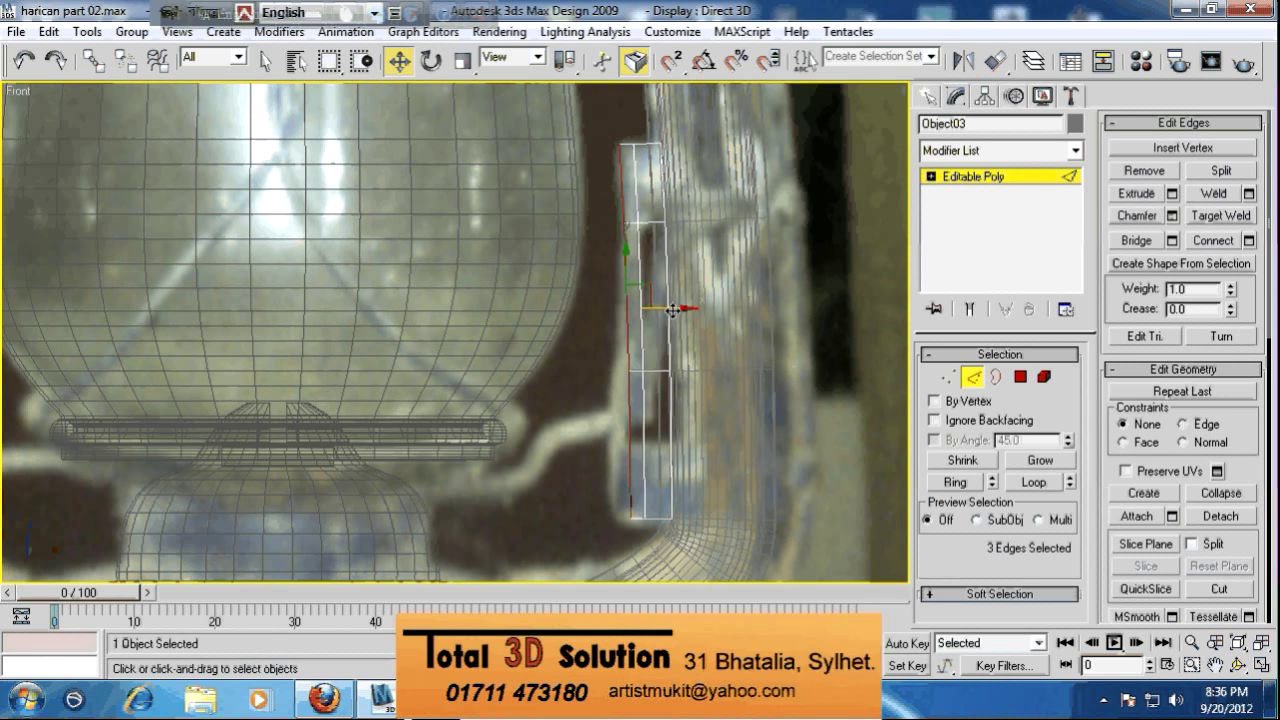
Extend the strip's outer edge loop slightly further toward the glass and shift it sideways along Y in the Perspective view
key("alt+w")
right_click(727, 486)
middle_click_drag(728, 486, 744, 528, "alt")
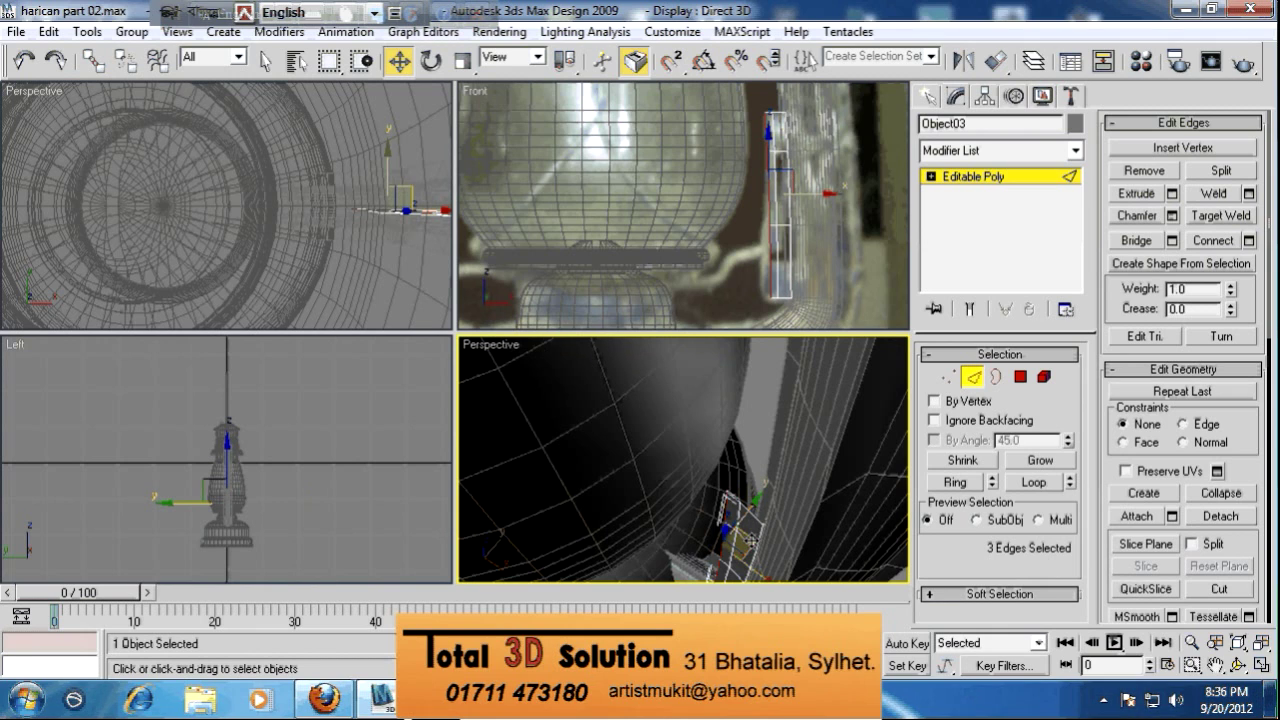
left_click_drag(748, 541, 751, 531)
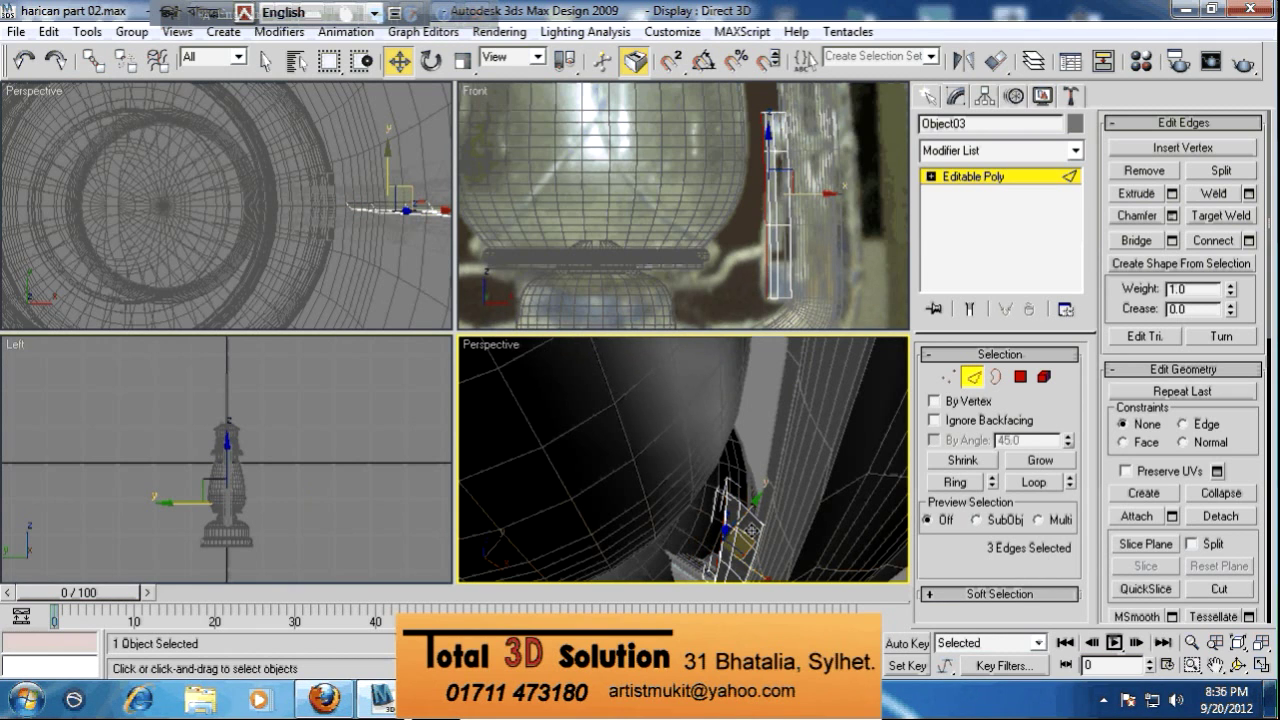
left_click_drag(750, 527, 795, 503)
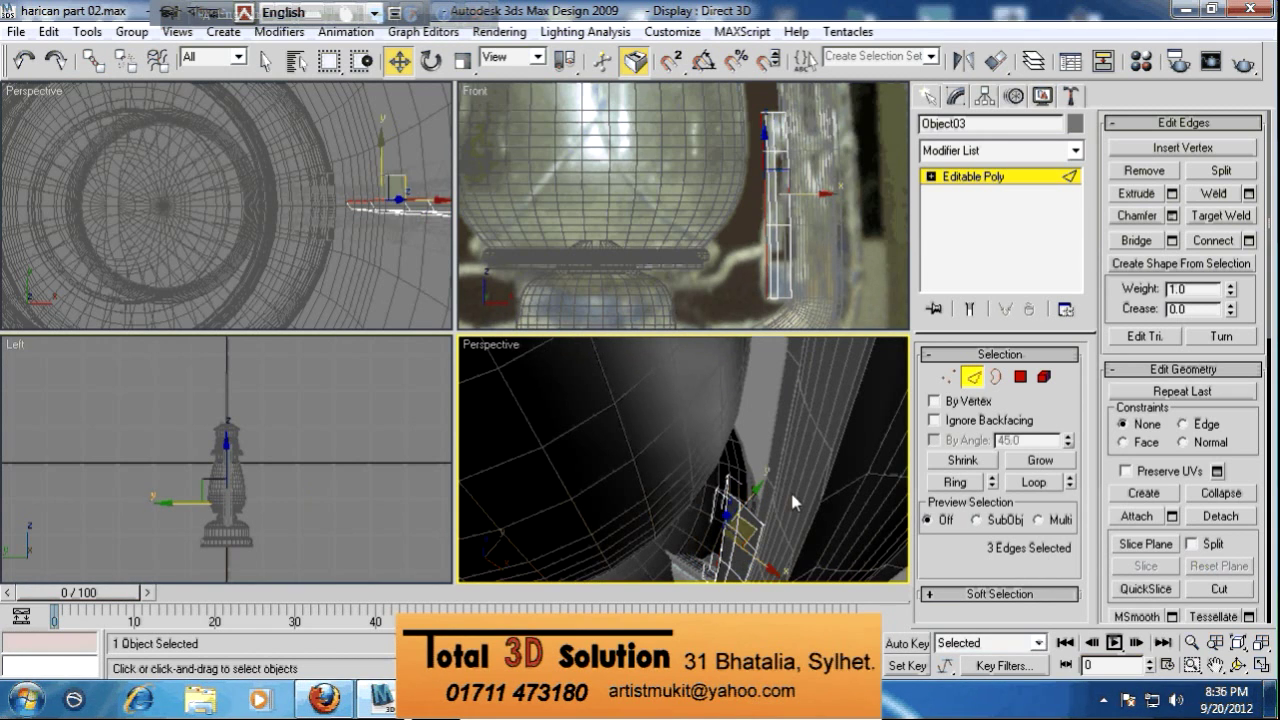
Adjust the strip's vertex rows in the Front view so its edge loops follow the photographed bracket's outline
middle_click_drag(792, 495, 878, 405, "alt")
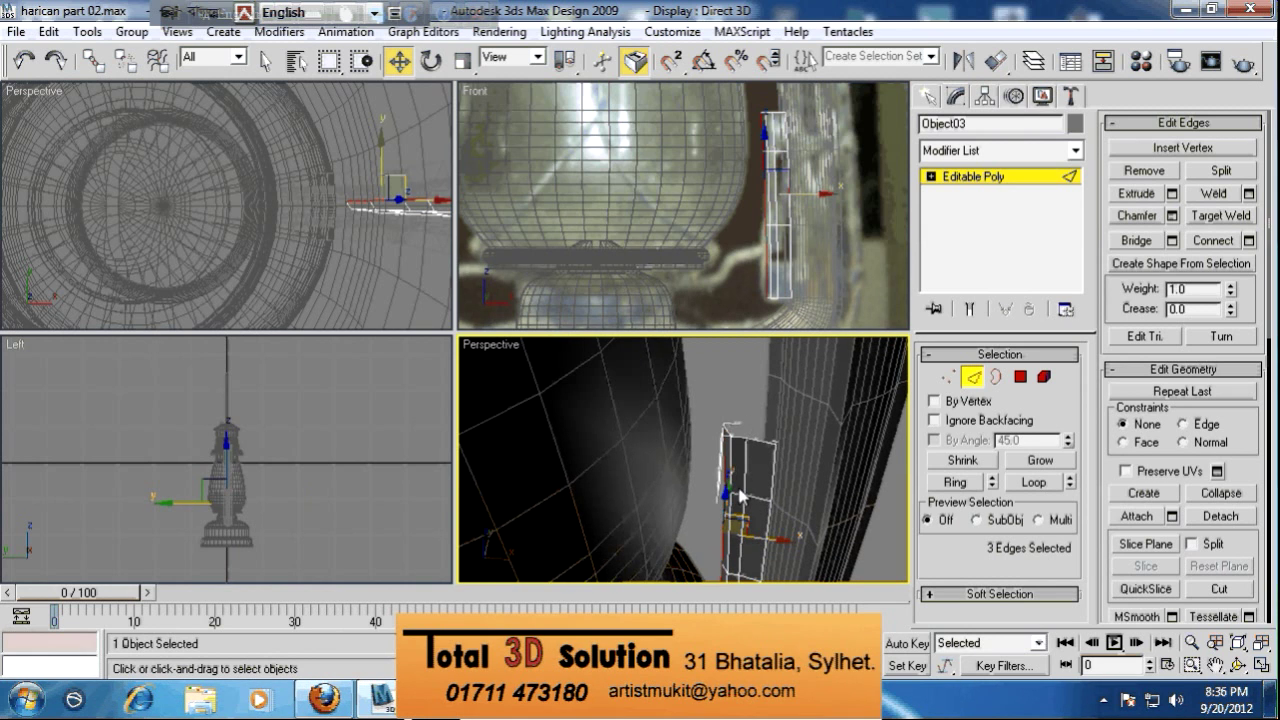
middle_click_drag(741, 490, 745, 466, "alt")
scroll(812, 298, "up", 2)
middle_click_drag(812, 298, 787, 223)
left_click(948, 377)
middle_click_drag(772, 268, 556, 371)
key("alt+w")
left_click_drag(556, 371, 638, 447)
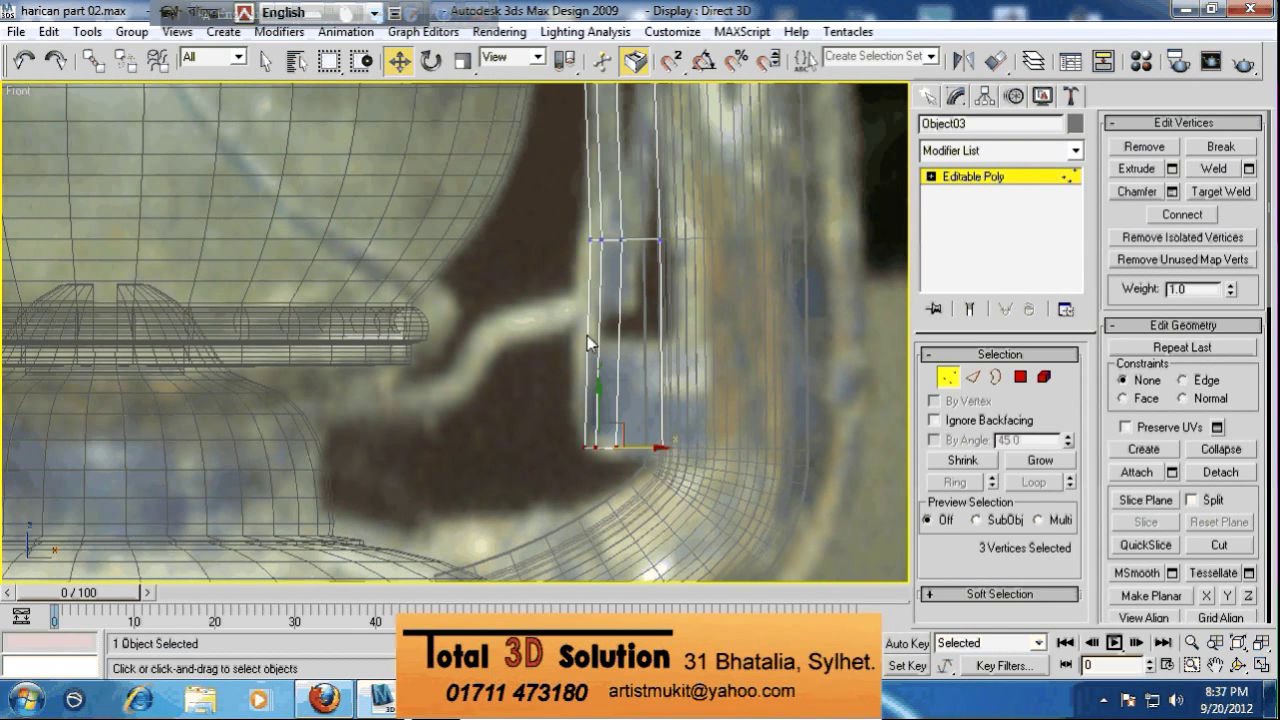
middle_click_drag(587, 335, 587, 448)
left_click_drag(575, 325, 647, 354)
middle_click_drag(568, 201, 588, 383)
left_click_drag(593, 202, 652, 216)
left_click_drag(587, 297, 624, 328)
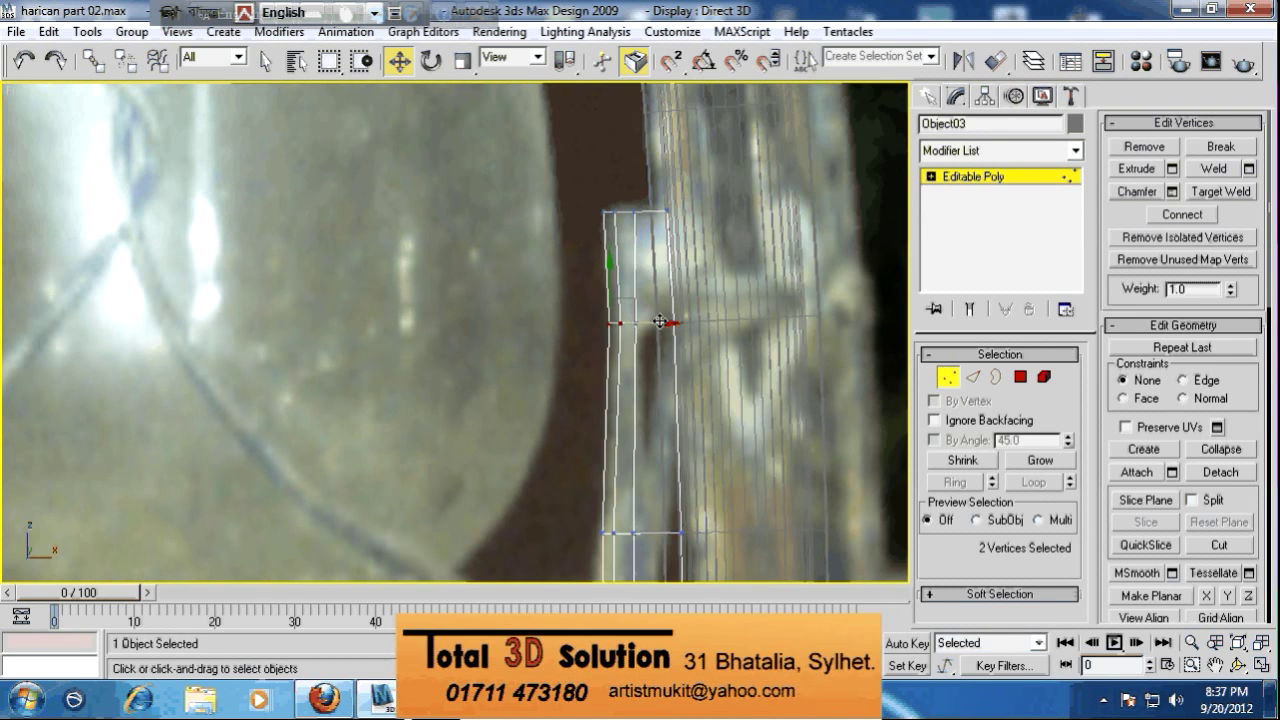
middle_click_drag(646, 470, 622, 300)
middle_click_drag(616, 366, 632, 282)
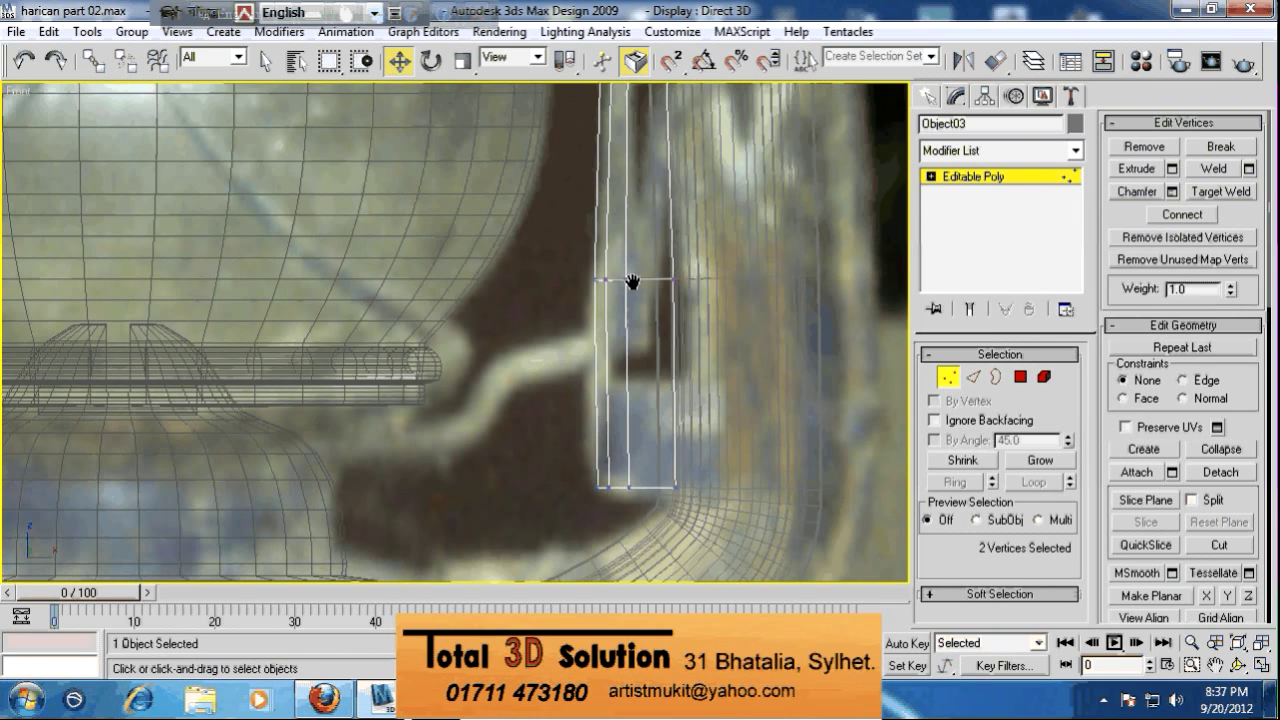
Connect the four vertical edges at the lower end of the strip with one segment
left_click(975, 377)
left_click_drag(752, 336, 507, 378)
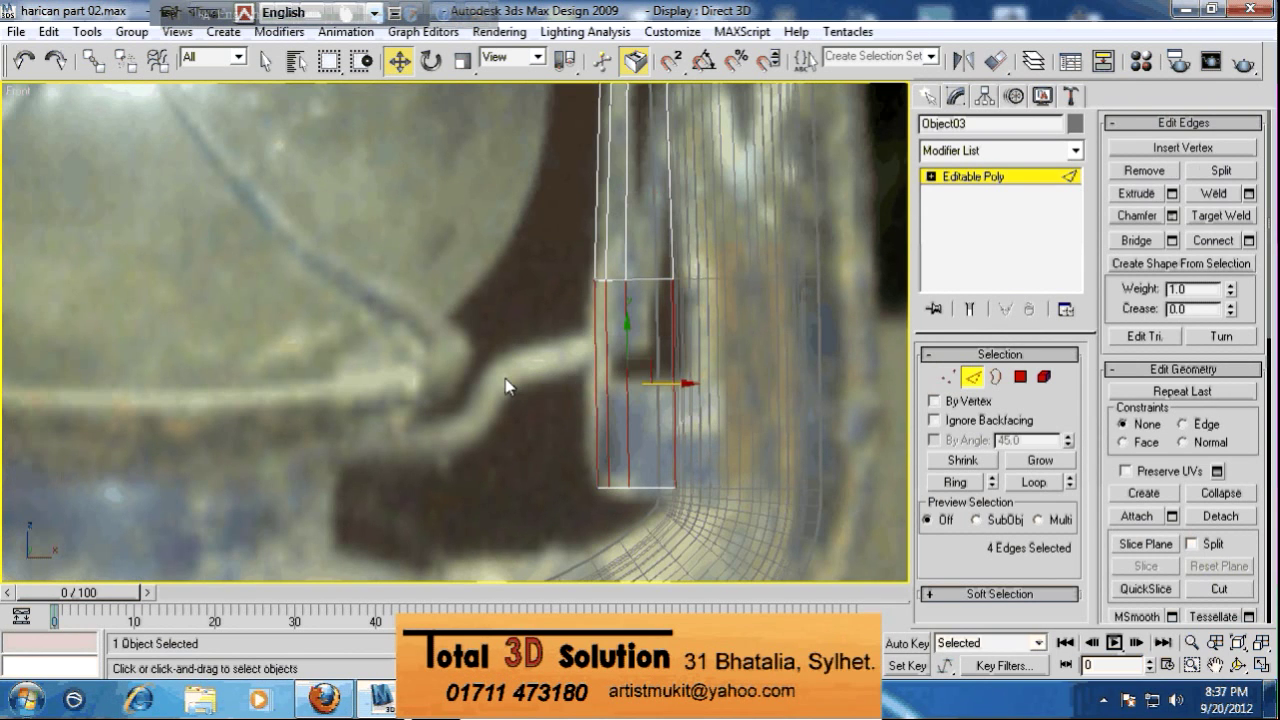
right_click(712, 345)
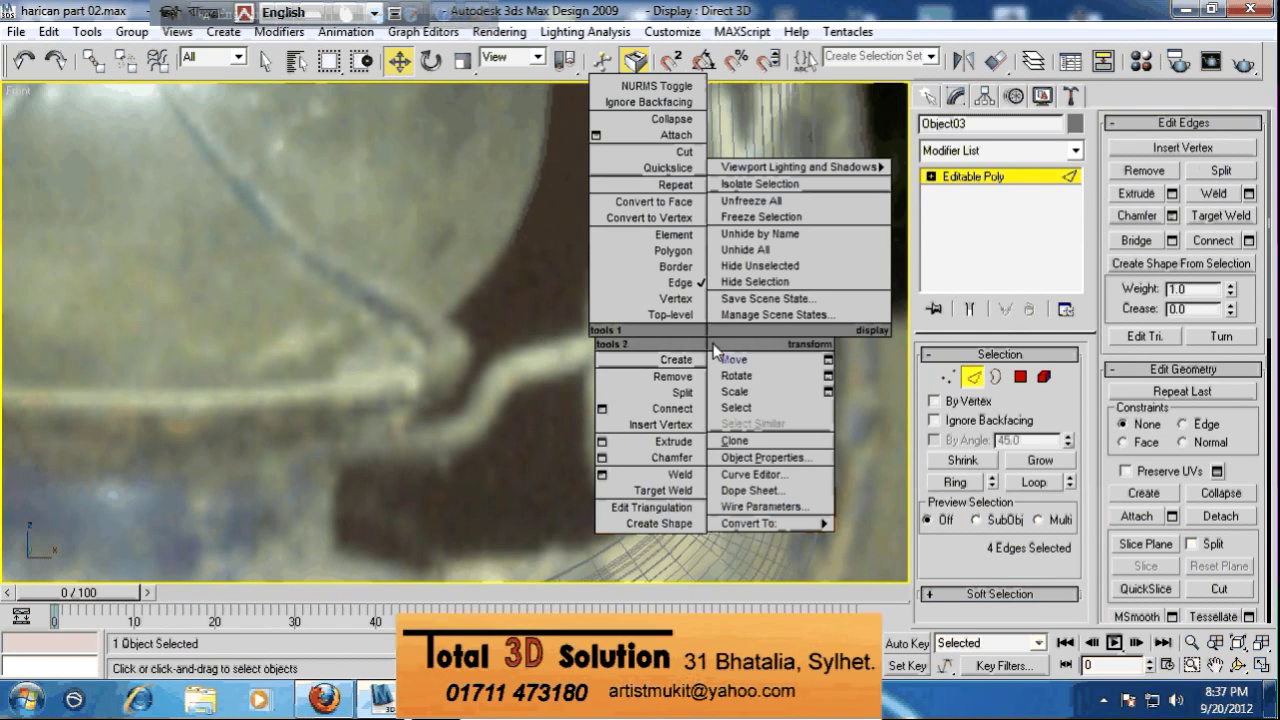
left_click(602, 408)
left_click_drag(620, 300, 853, 267)
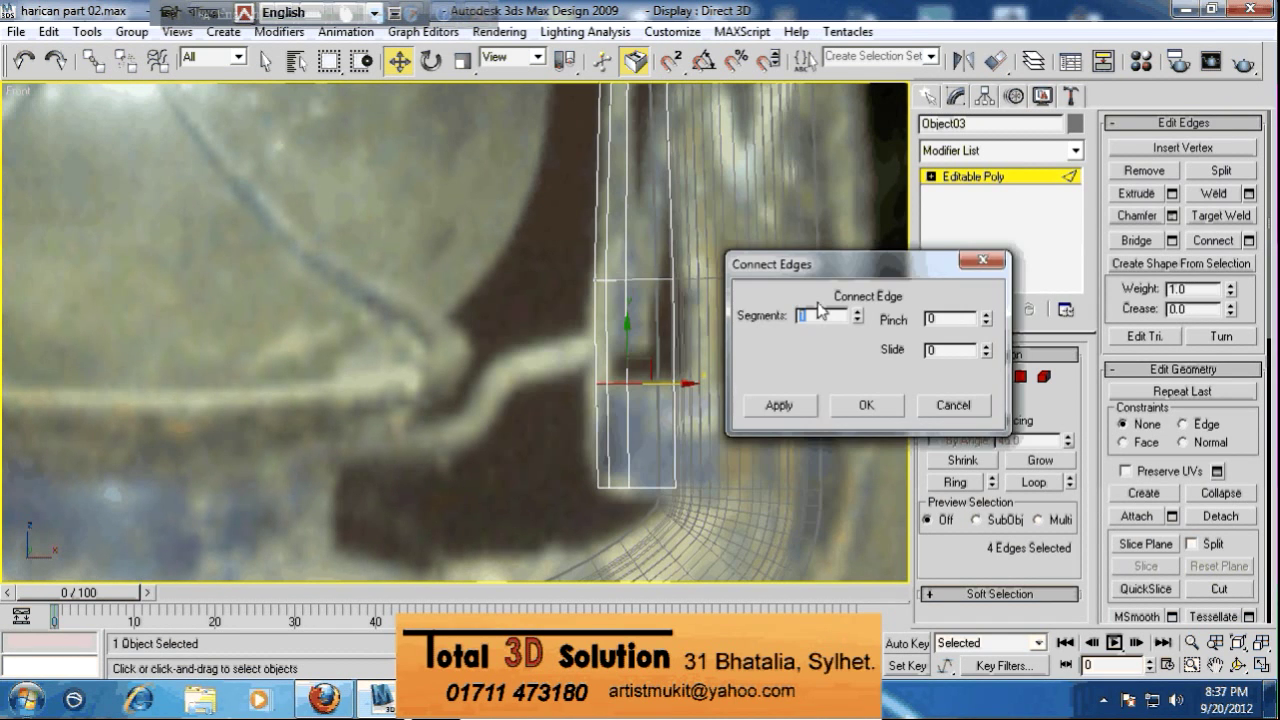
key("Return")
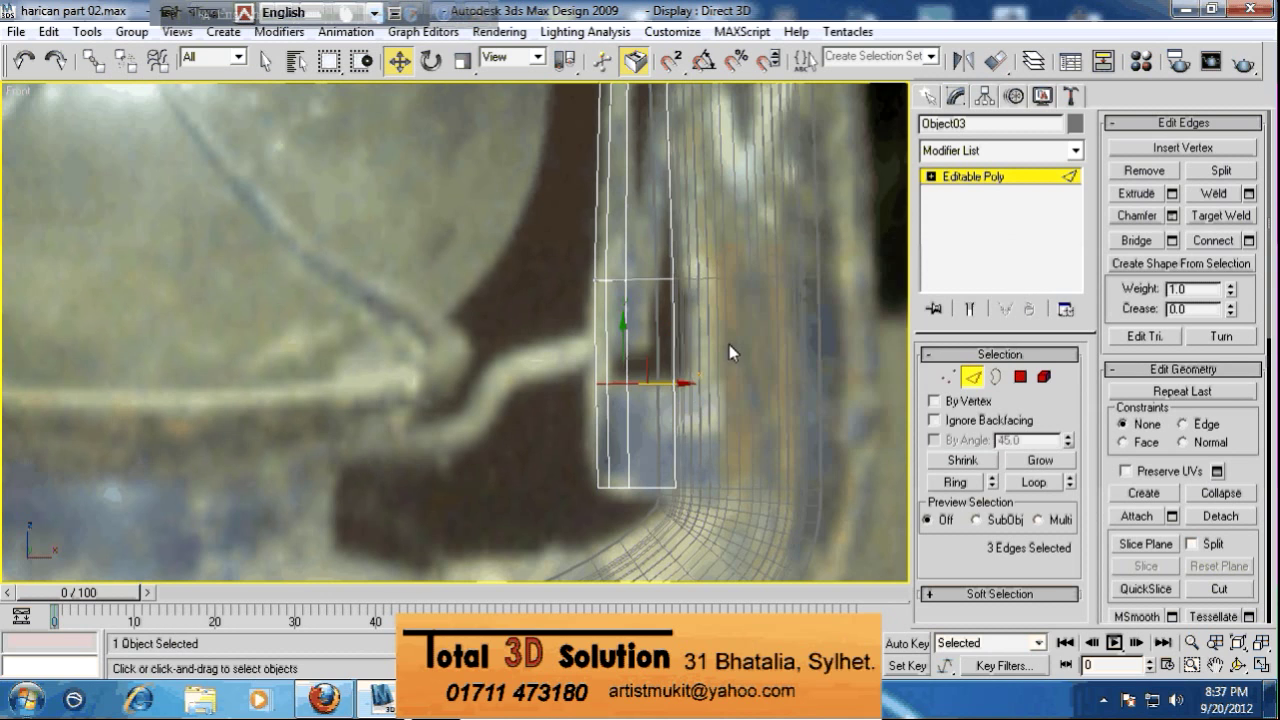
Connect the four vertical edges just above the new loop with one segment and a slide of 27
left_click_drag(737, 335, 510, 350)
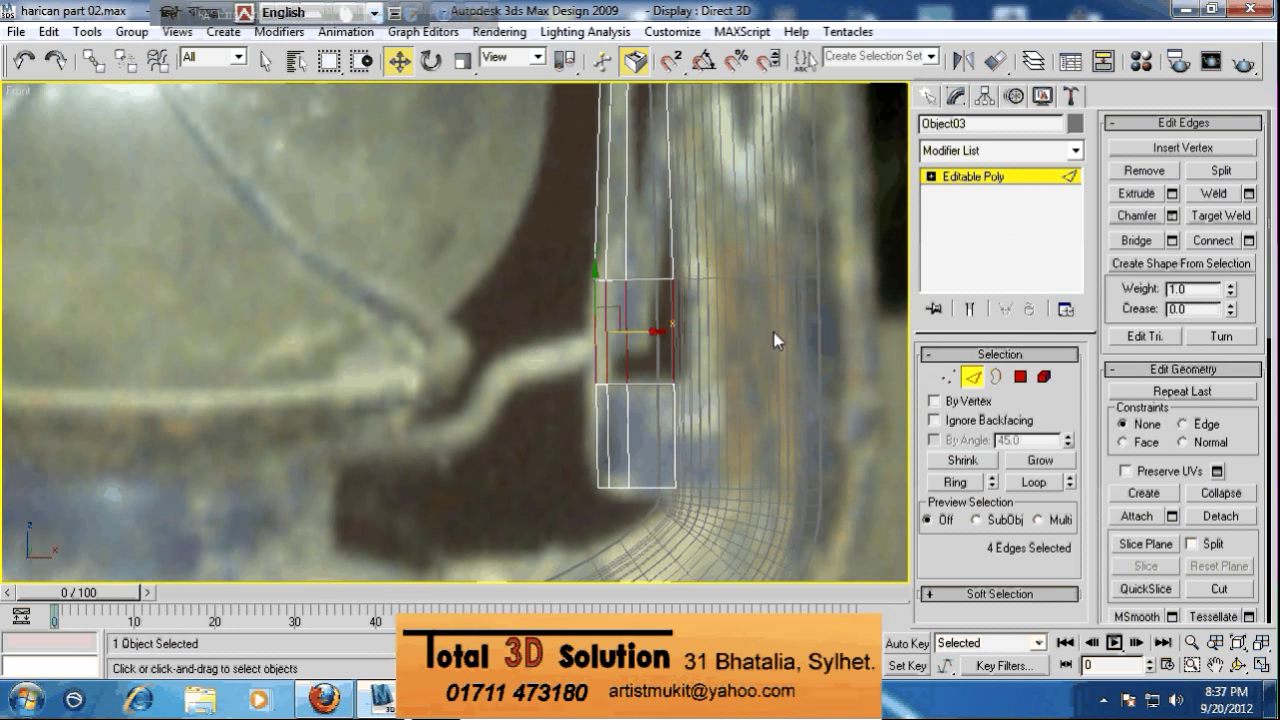
right_click(770, 340)
left_click(684, 395)
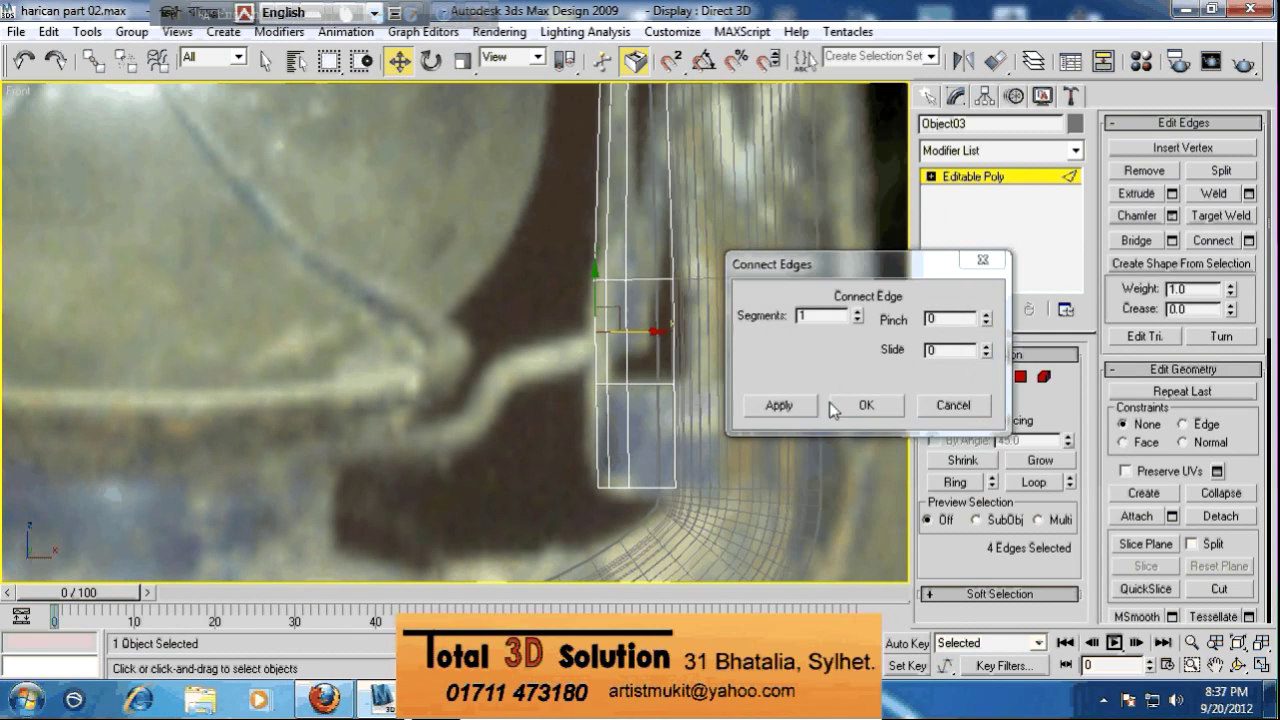
left_click_drag(985, 365, 980, 297)
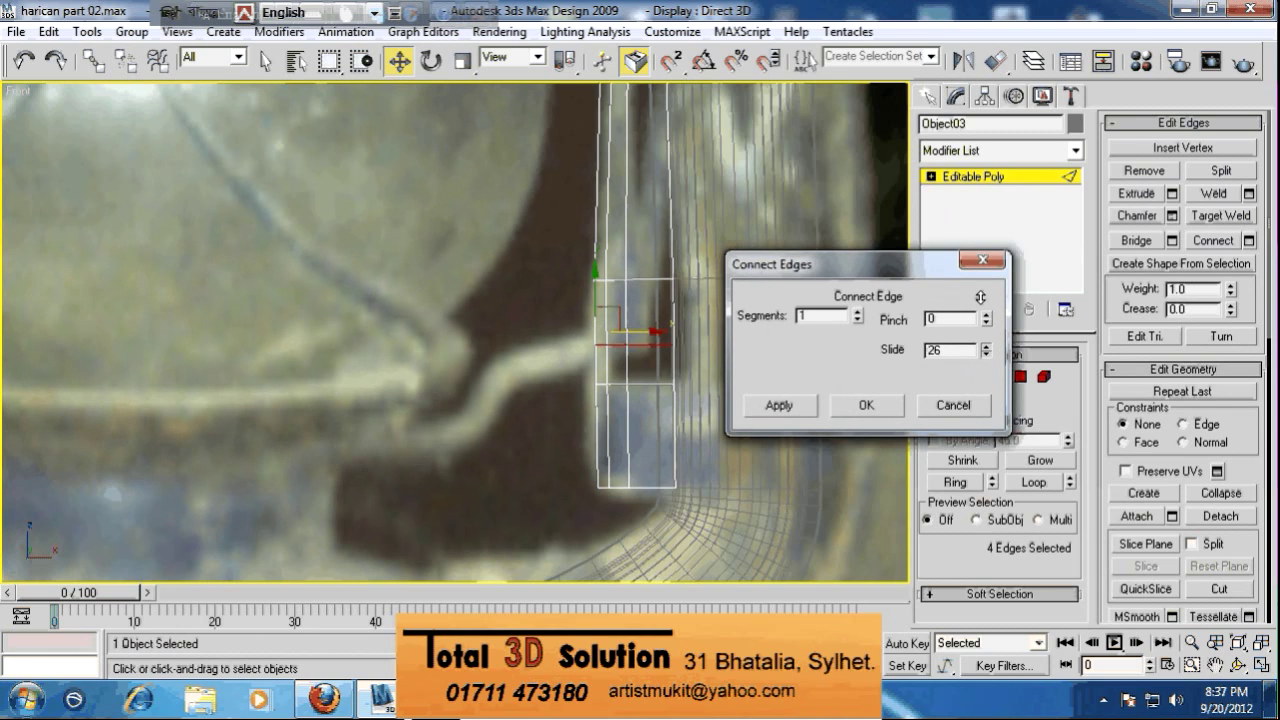
left_click(863, 408)
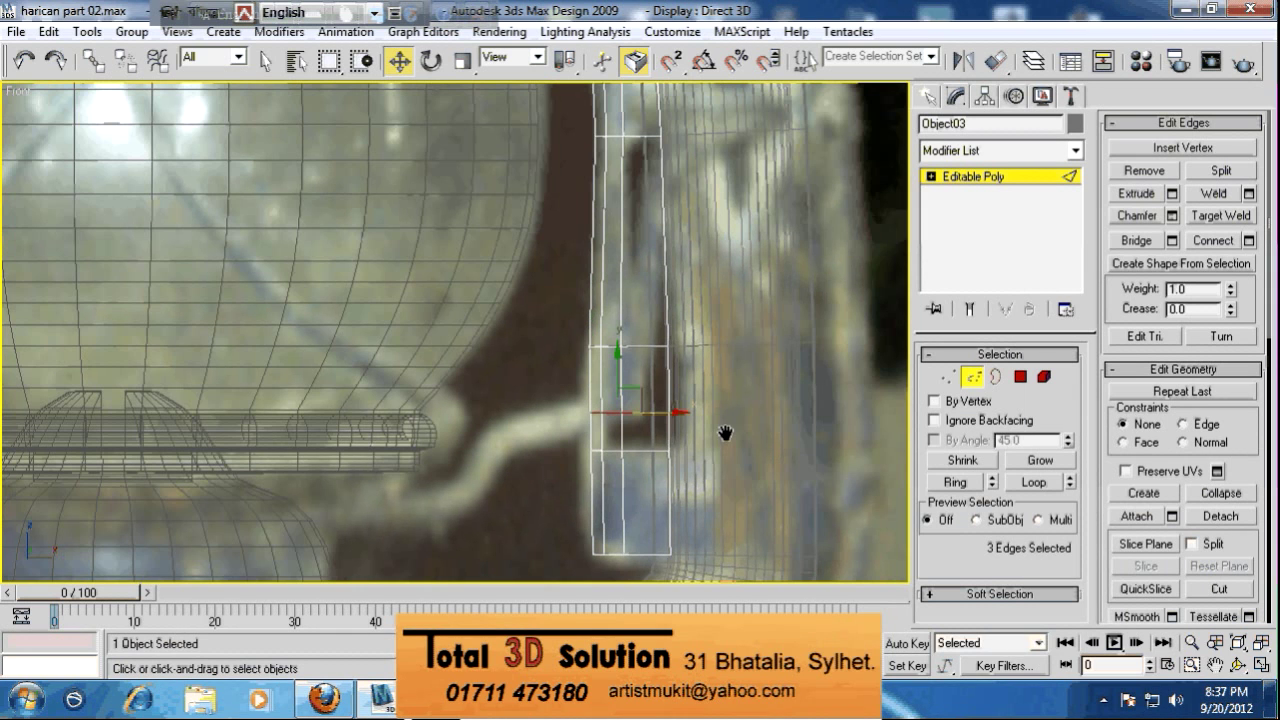
Shift the middle loop's vertices along X in the Front view to match the slot edge in the photographed bracket
left_click(947, 376)
left_click(621, 360)
left_click(620, 421, "ctrl")
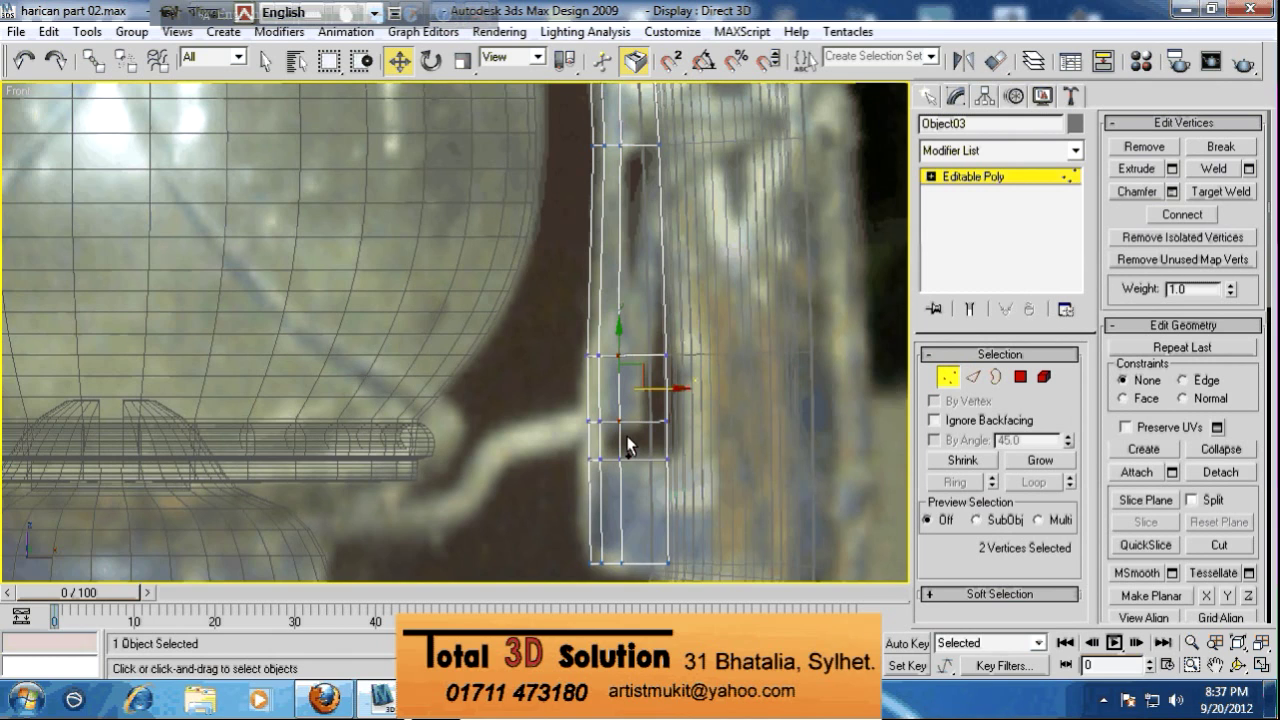
middle_click_drag(628, 446, 628, 483)
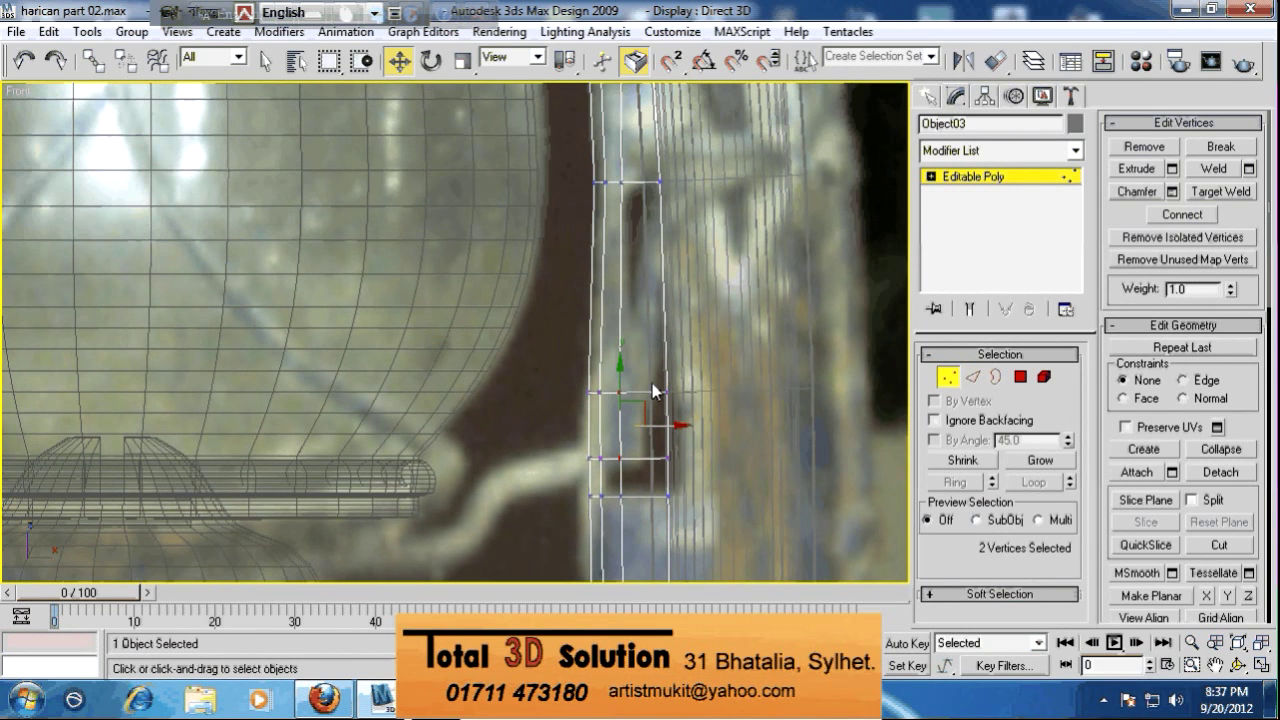
left_click_drag(661, 424, 677, 428)
left_click(626, 182)
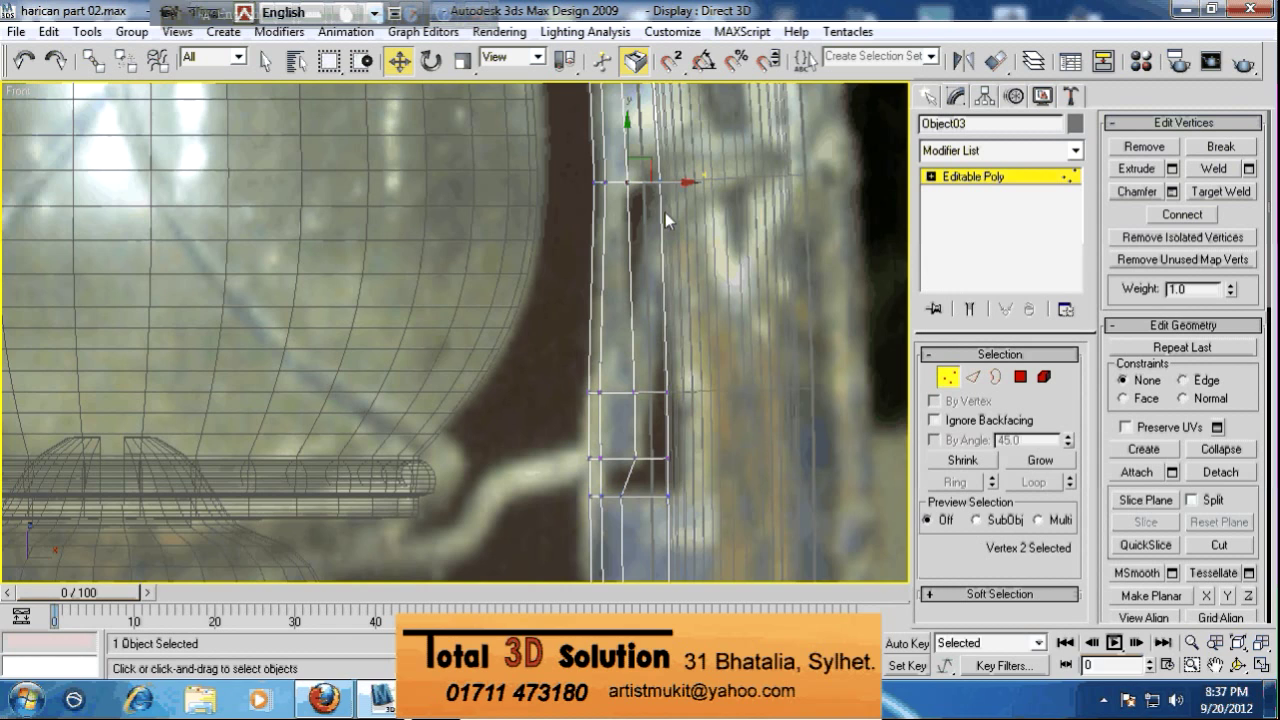
middle_click_drag(665, 212, 653, 116)
left_click(616, 400)
left_click_drag(651, 402, 660, 401)
Extend the strip's five glass-side edges sideways along Y in the Perspective view to form a side wall
key("alt+w")
middle_click_drag(749, 429, 747, 274, "alt")
middle_click_drag(745, 436, 620, 430, "alt")
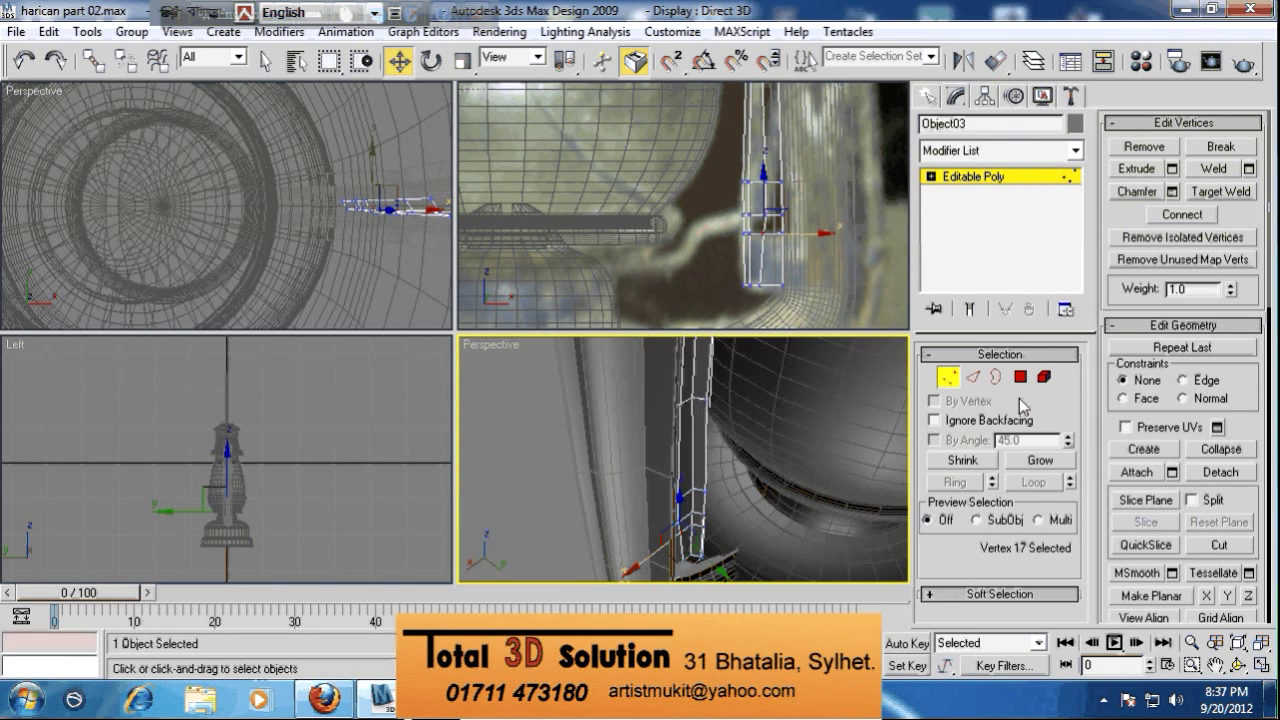
left_click(971, 376)
left_click(722, 546, "ctrl")
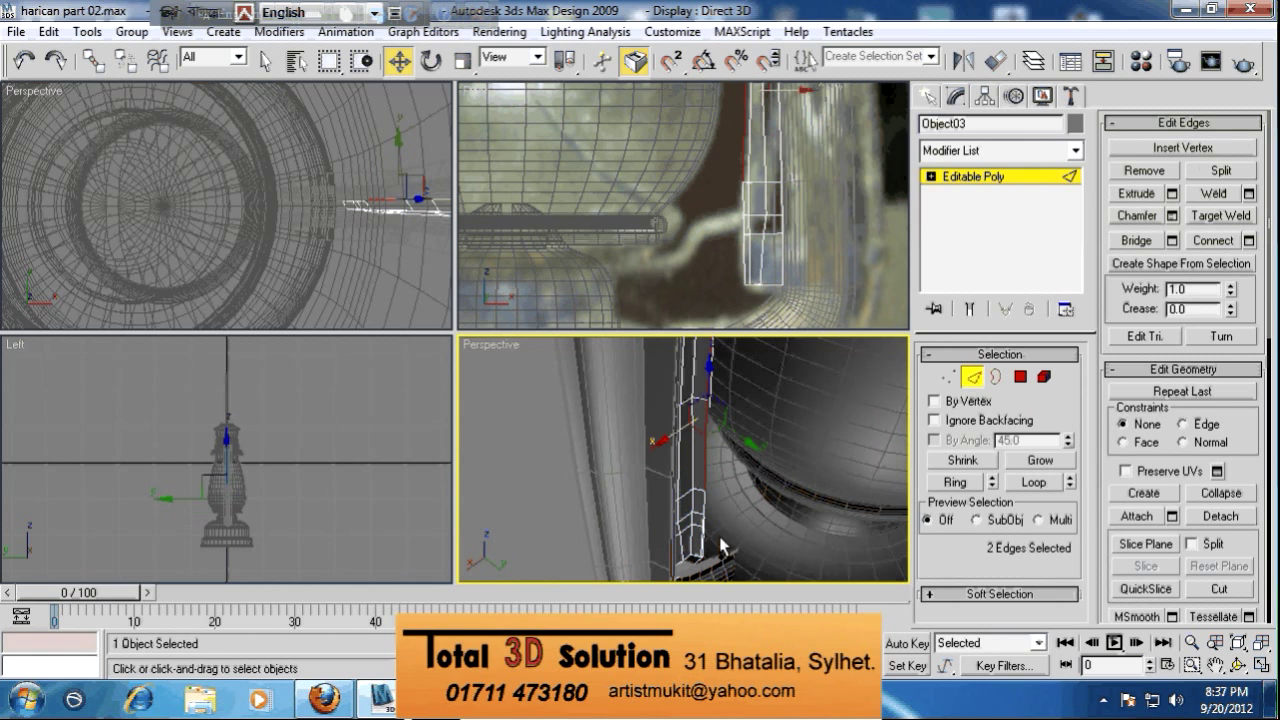
left_click(704, 503, "ctrl")
left_click(703, 523, "ctrl")
left_click(702, 543, "ctrl")
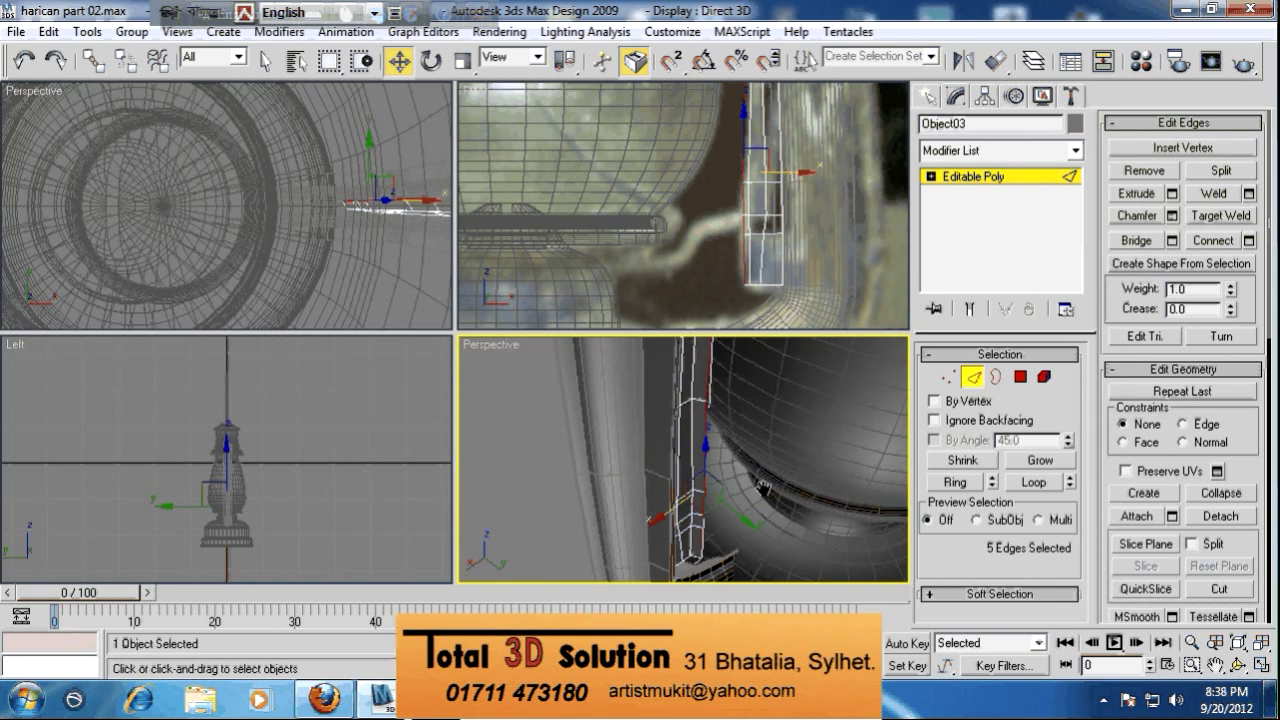
middle_click_drag(763, 487, 754, 526, "alt")
key("alt+w")
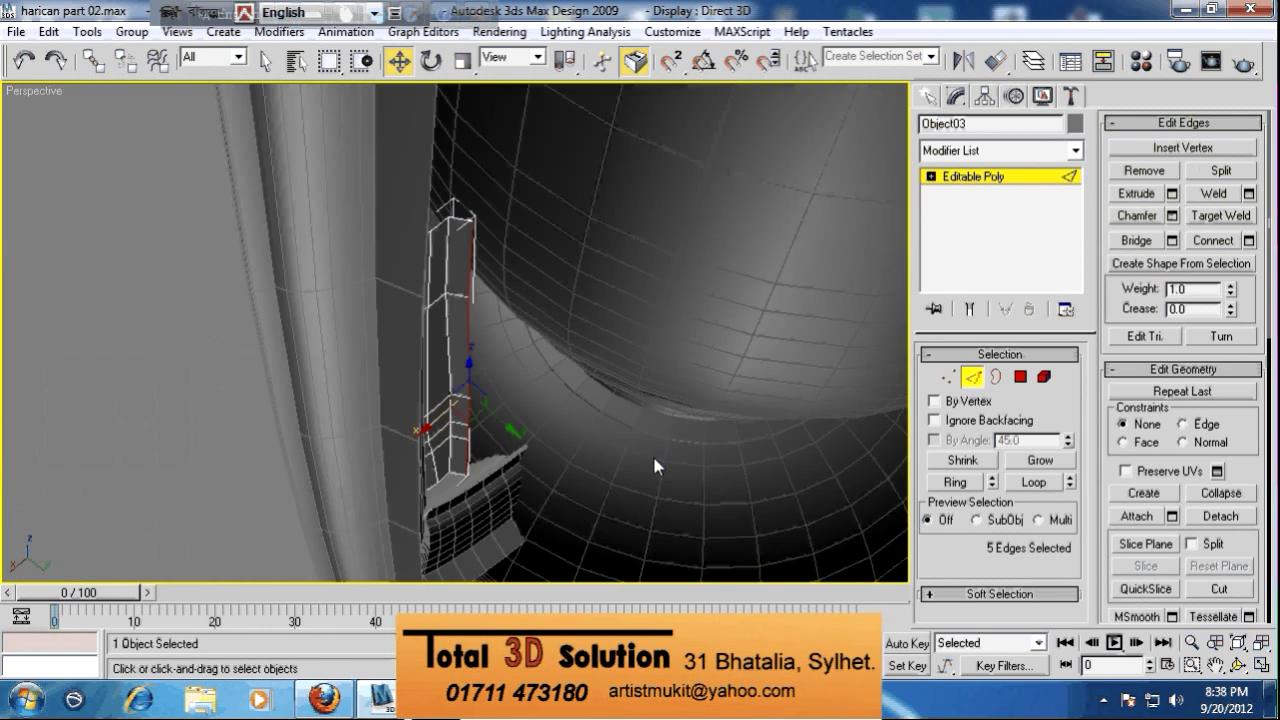
middle_click_drag(652, 453, 650, 418, "alt")
left_click_drag(510, 410, 535, 429)
Extend the side wall's three lower outer edges further along Y to form a flange
middle_click_drag(617, 443, 563, 414, "alt")
scroll(563, 414, "up", 2)
middle_click_drag(563, 414, 563, 277)
scroll(622, 311, "down", 3)
key("alt+w")
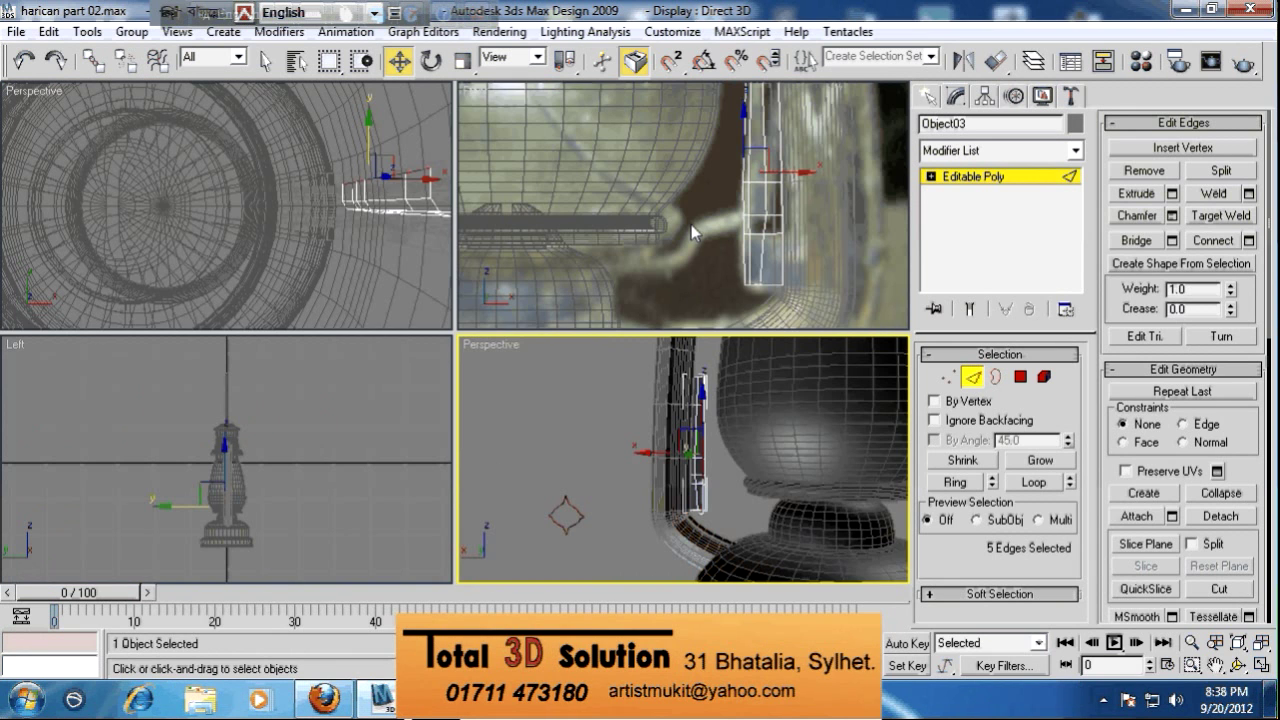
middle_click_drag(691, 224, 686, 218, "alt")
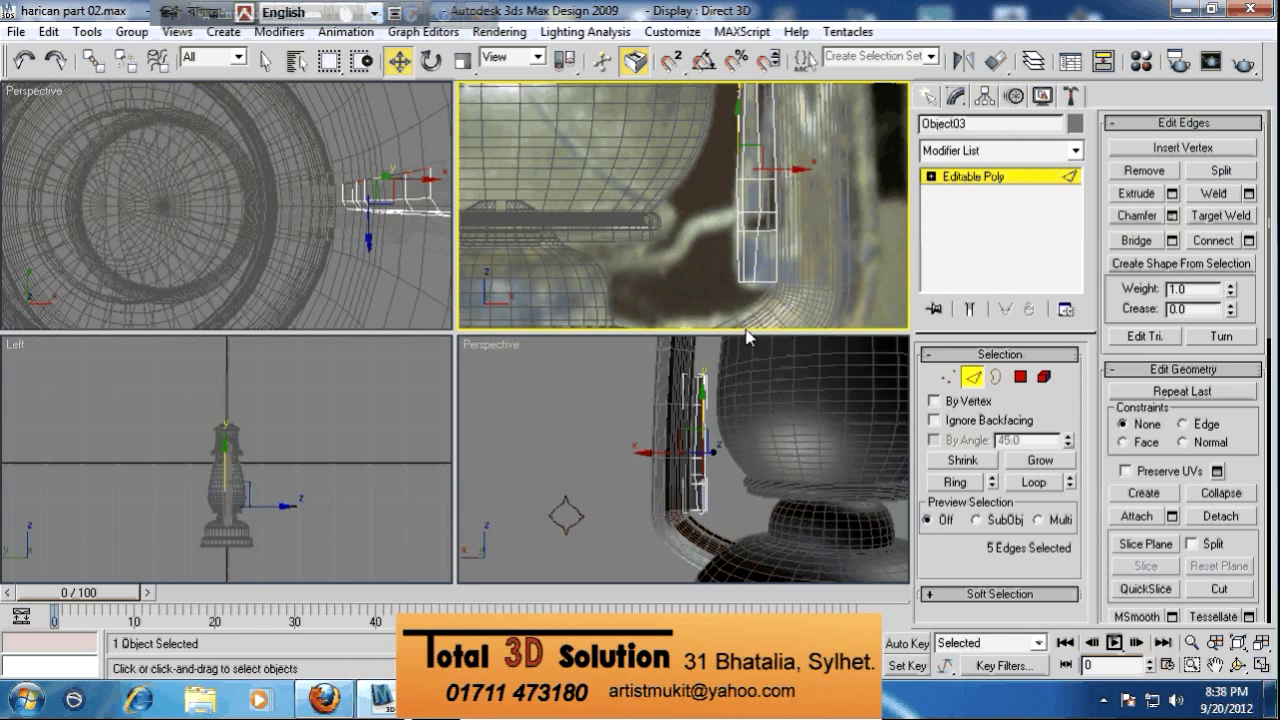
middle_click_drag(790, 483, 711, 480, "alt")
scroll(690, 455, "up", 3)
left_click(670, 446)
left_click(671, 468, "ctrl")
left_click(671, 491, "ctrl")
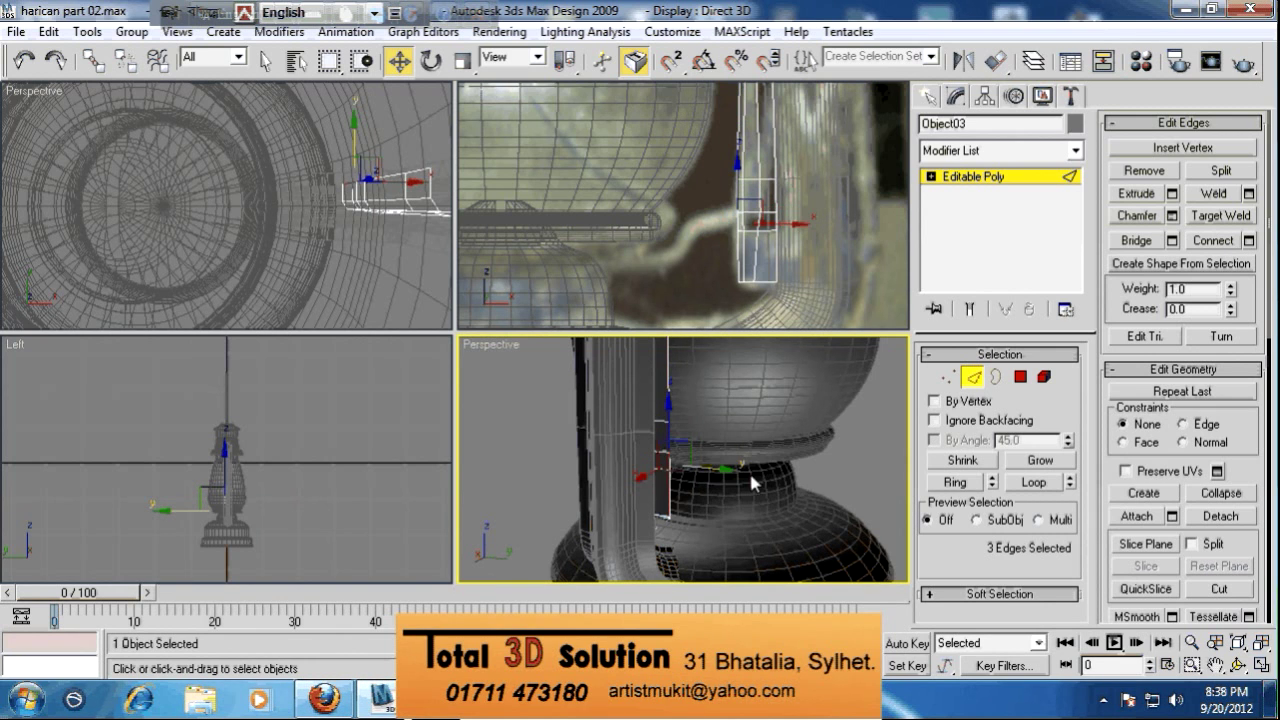
key("alt+w")
middle_click_drag(677, 445, 654, 472, "alt")
left_click_drag(480, 351, 590, 407, "shift")
Pull the flange's upper and lower outer corner vertices inward along Y to taper its ends
middle_click_drag(653, 405, 623, 391, "alt")
key("1")
middle_click_drag(558, 359, 537, 275, "alt")
left_click_drag(554, 252, 530, 278)
left_click_drag(572, 409, 528, 429, "ctrl")
left_click_drag(588, 349, 568, 347)
middle_click_drag(568, 347, 557, 374, "alt")
Delete the four front polygons that cover the L-shaped slot shown in the photo
scroll(705, 327, "down", 3)
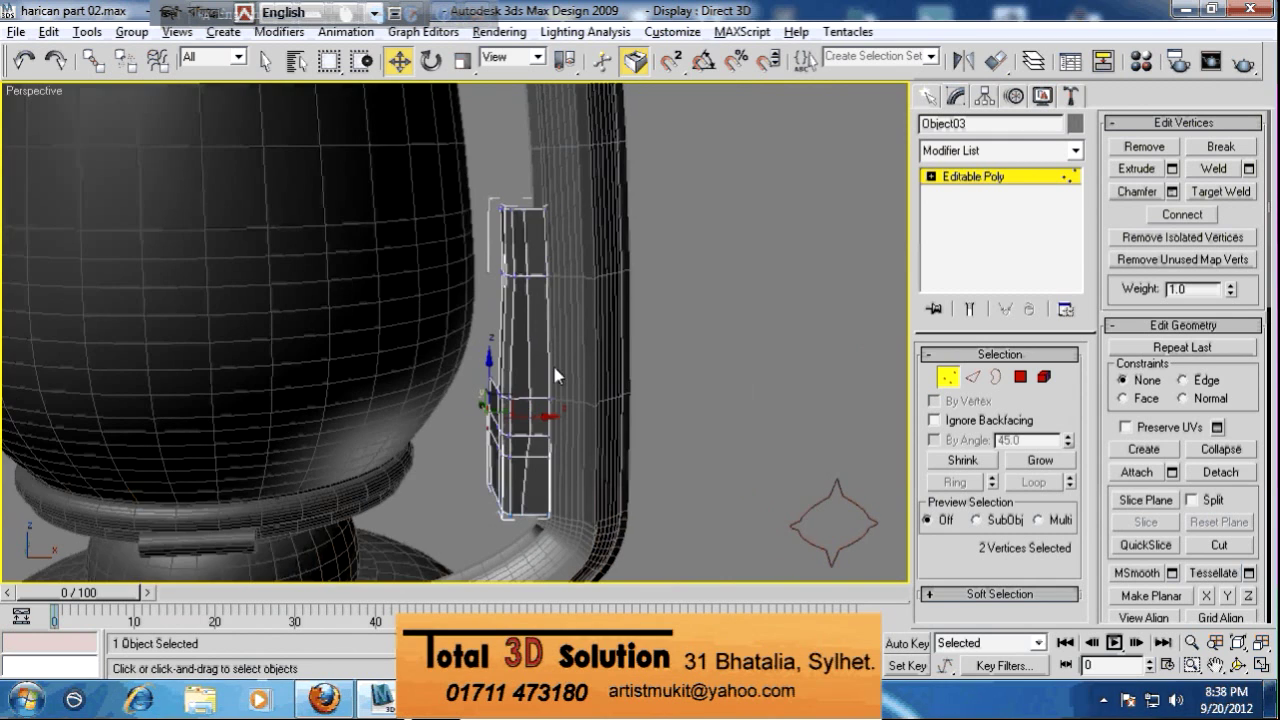
key("alt+w")
right_click(686, 252)
key("4")
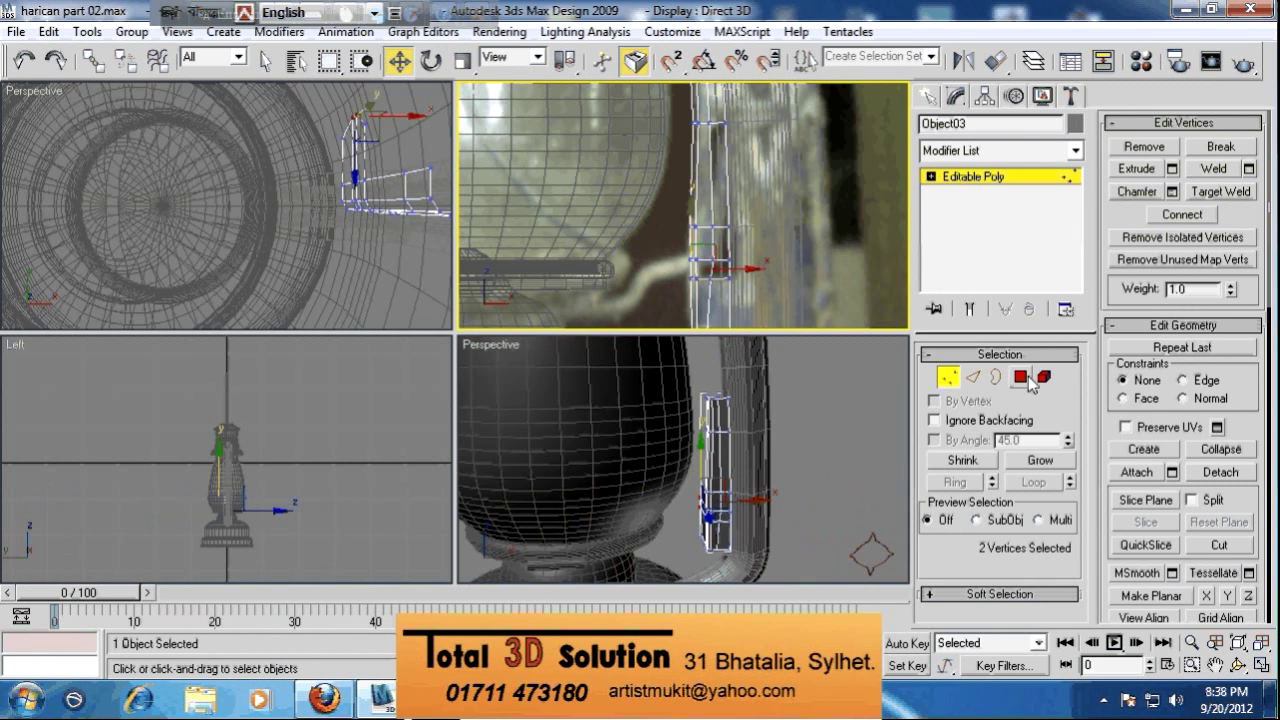
middle_click_drag(732, 180, 757, 192)
left_click(748, 218)
left_click(709, 213)
left_click(718, 262, "ctrl")
middle_click_drag(718, 262, 715, 240)
left_click(706, 238, "ctrl")
mouse_move(800, 460)
middle_mouse_down()
mouse_move(810, 454)
mouse_move(793, 441)
middle_mouse_up()
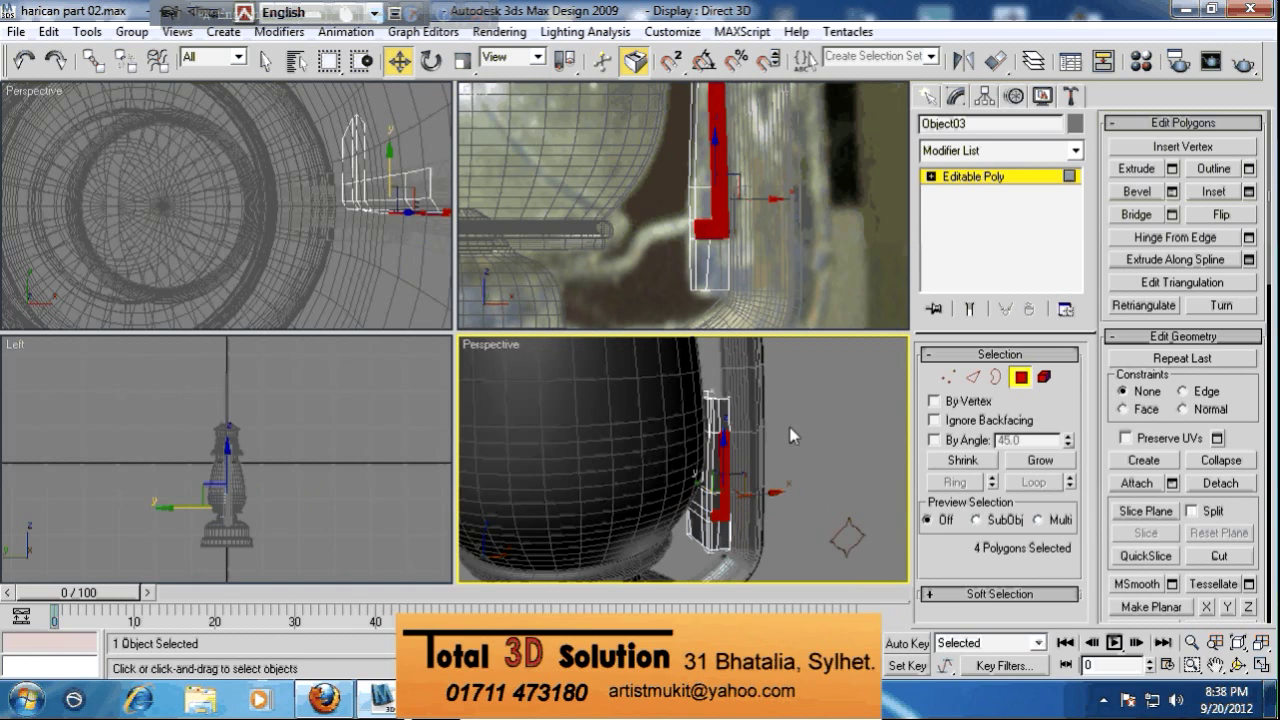
left_click(790, 435)
Nudge the strip's bottom middle vertex along X in the Front view to straighten the inner edge line
scroll(775, 434, "up", 3)
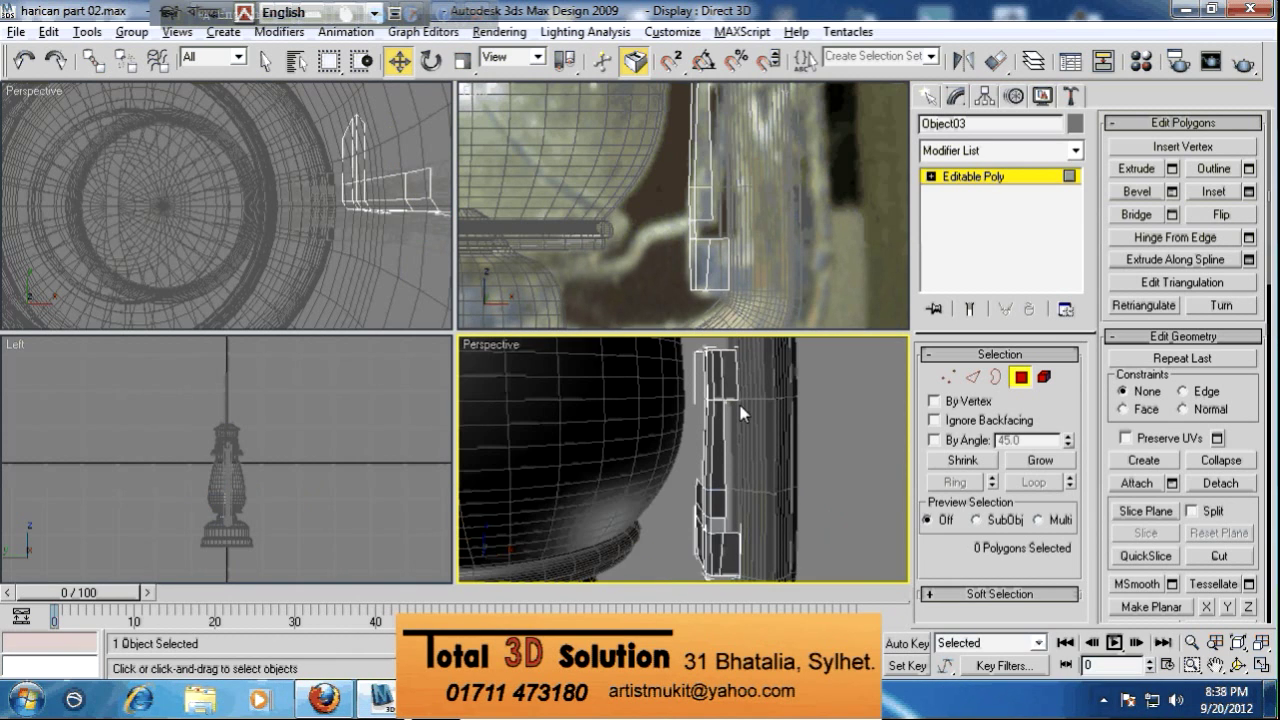
scroll(741, 413, "down", 2)
scroll(758, 408, "down", 2)
key("1")
left_click(705, 290)
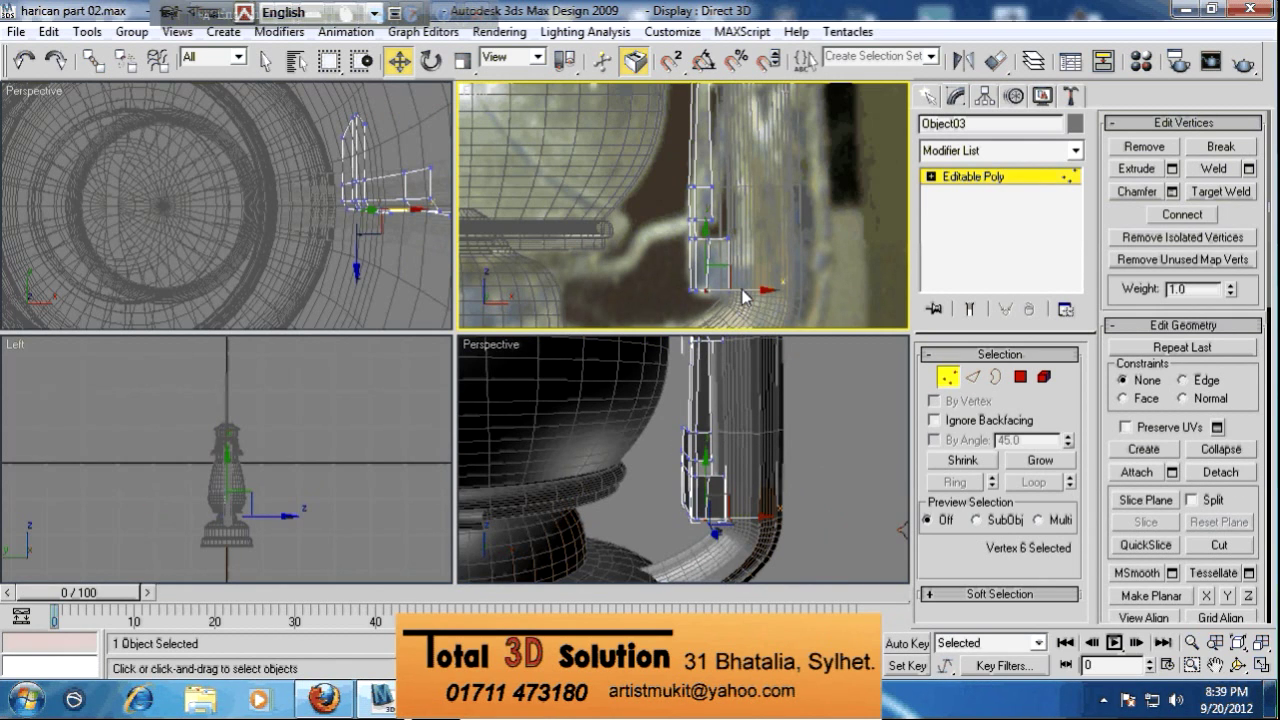
Lower the two vertices of the flange's lower middle edge along Z in the Perspective view to even out the rows
middle_click_drag(804, 463, 723, 493, "alt")
scroll(729, 459, "down", 3)
key("alt+w")
middle_click_drag(714, 439, 642, 367, "alt")
left_click_drag(642, 367, 590, 495)
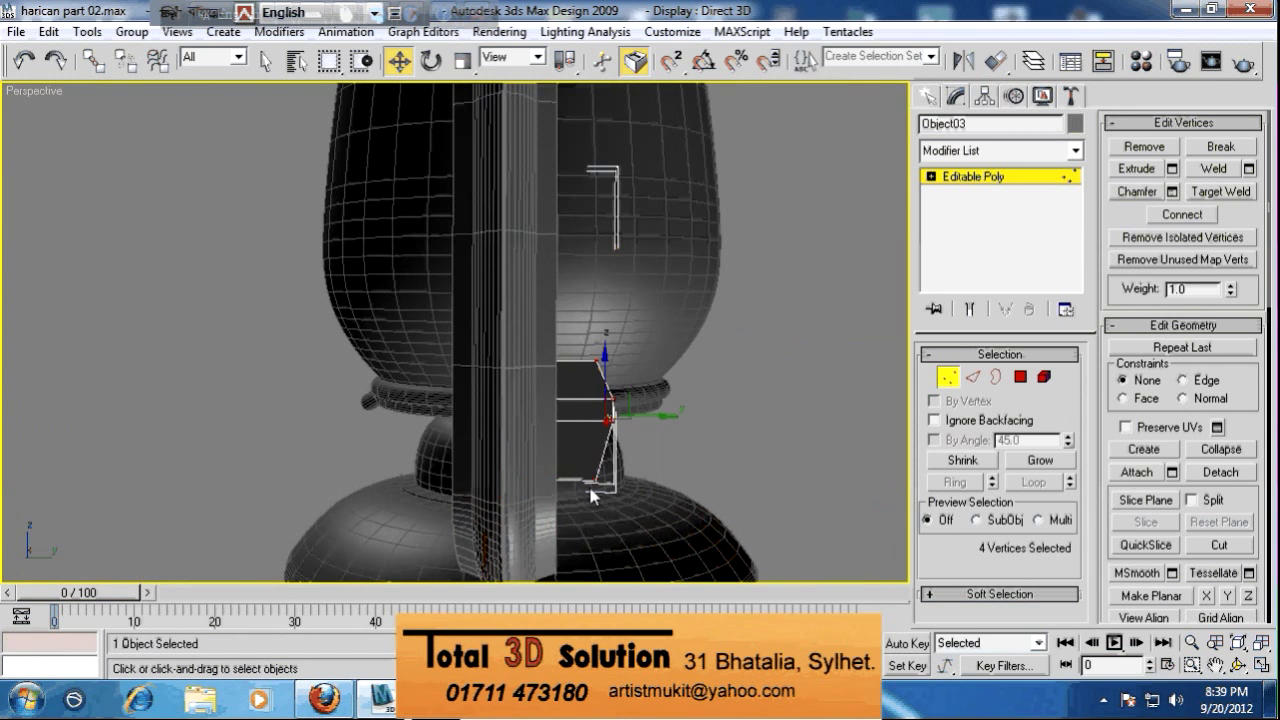
middle_click_drag(639, 414, 545, 419, "alt")
left_click(647, 437)
left_click(545, 419, "ctrl")
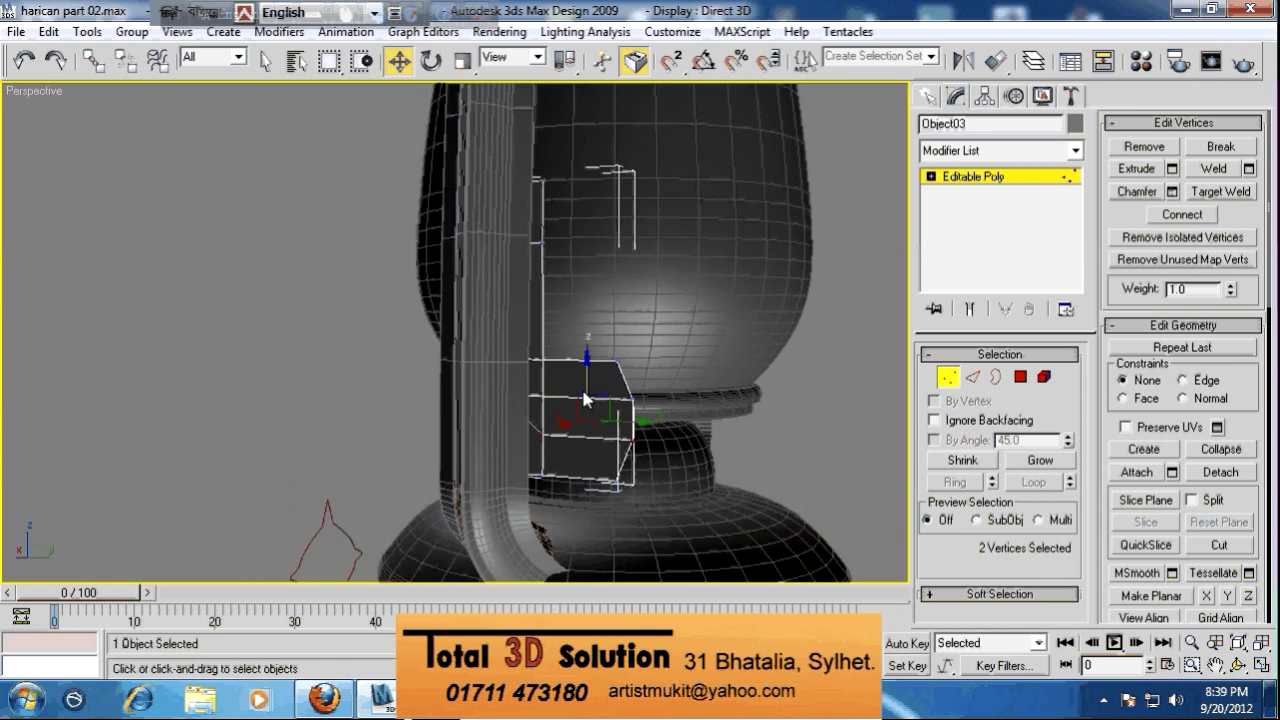
Connect the flange's two middle vertical edges with one segment and a slide of 0
left_click(971, 376)
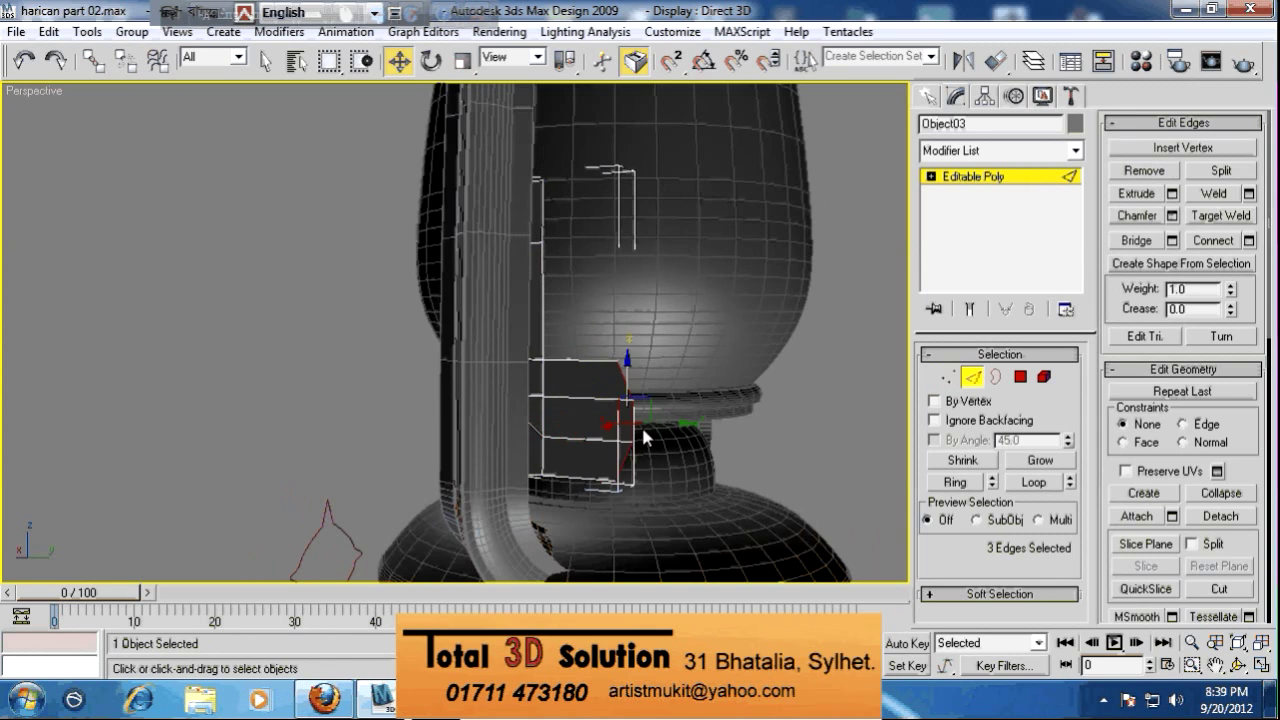
left_click(608, 428)
left_click(548, 425, "ctrl")
right_click(673, 428)
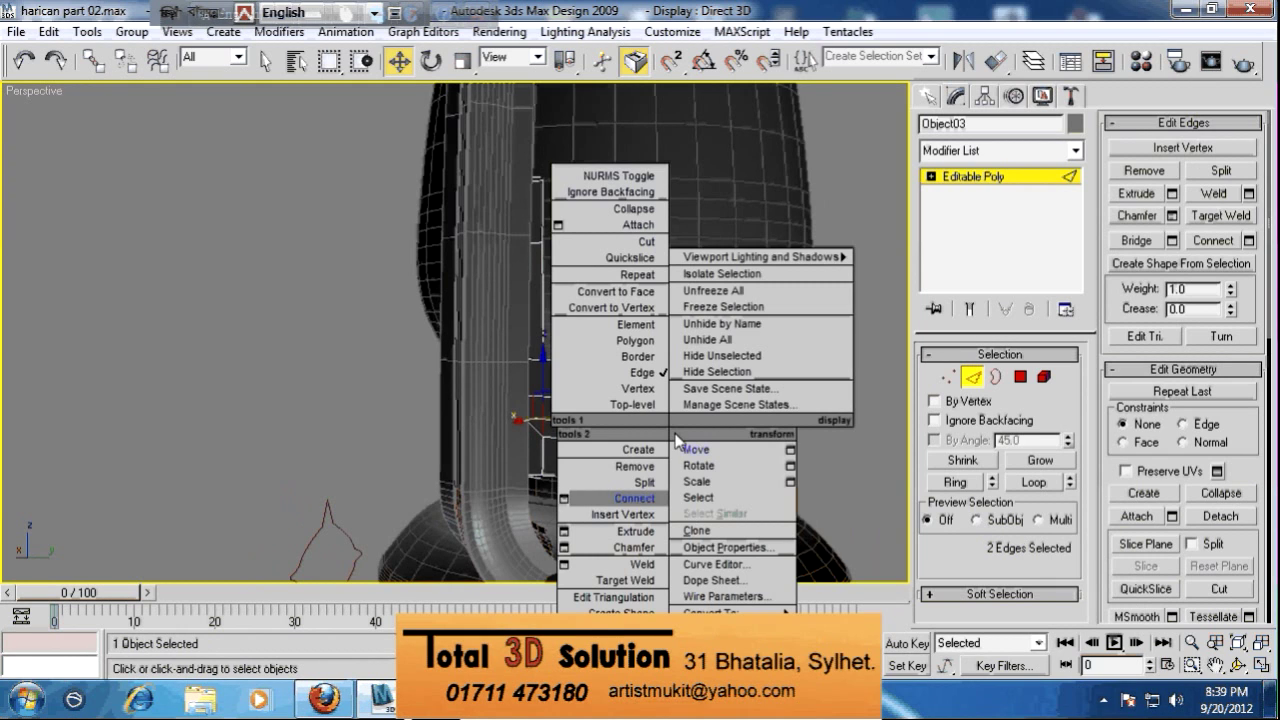
left_click(565, 499)
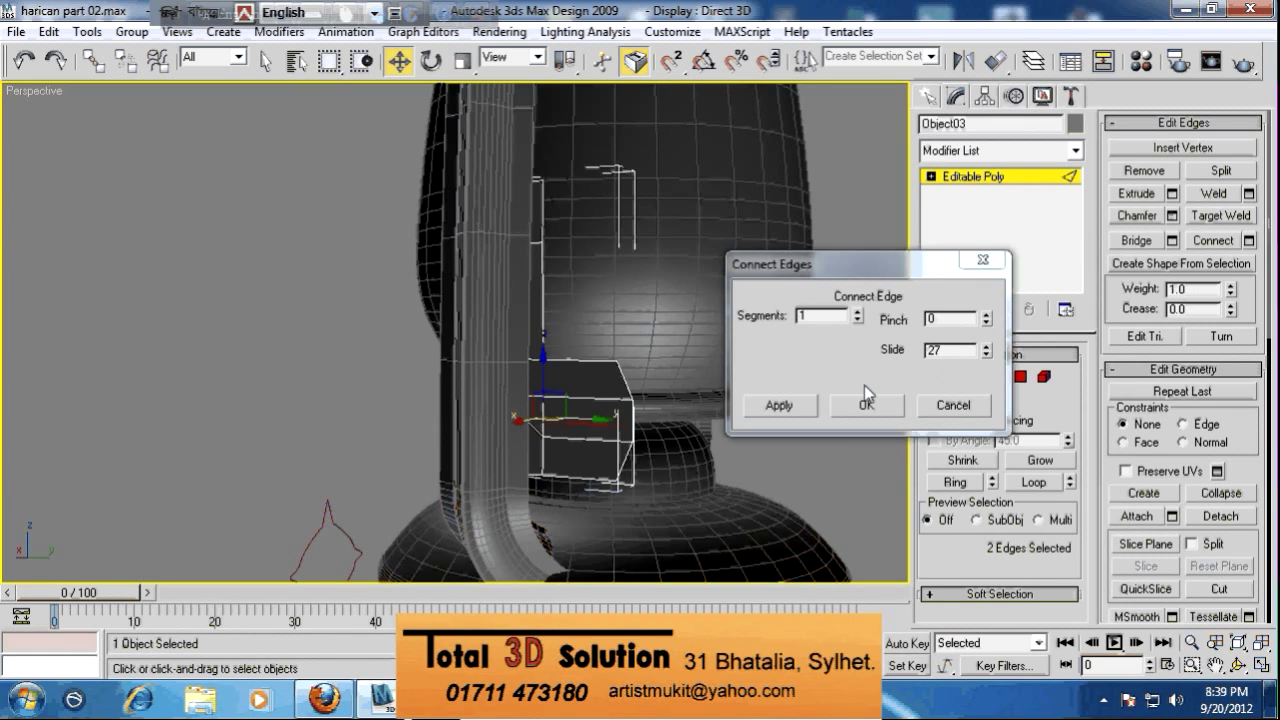
right_click(985, 351)
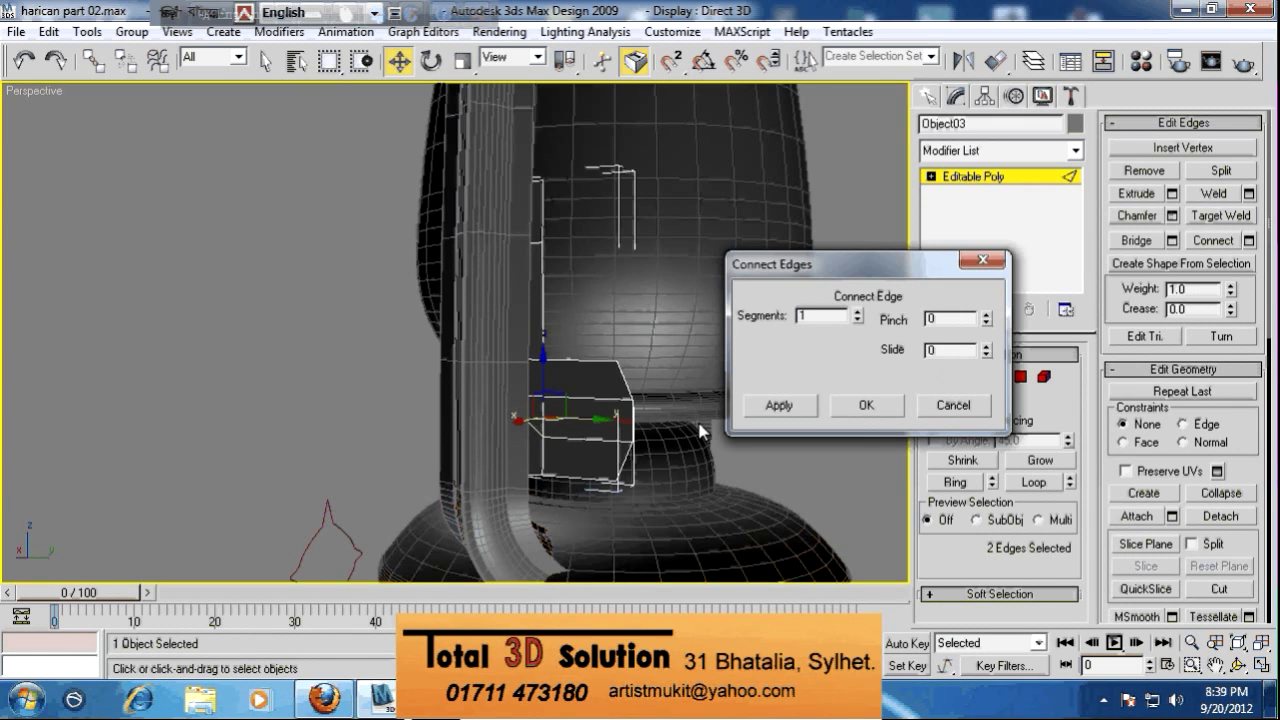
left_click(866, 405)
Move the new edge's outer vertex slightly outward along Y to round the flange's end
key("1")
middle_click_drag(663, 436, 694, 468, "alt")
left_click(700, 466)
left_click_drag(752, 468, 760, 471)
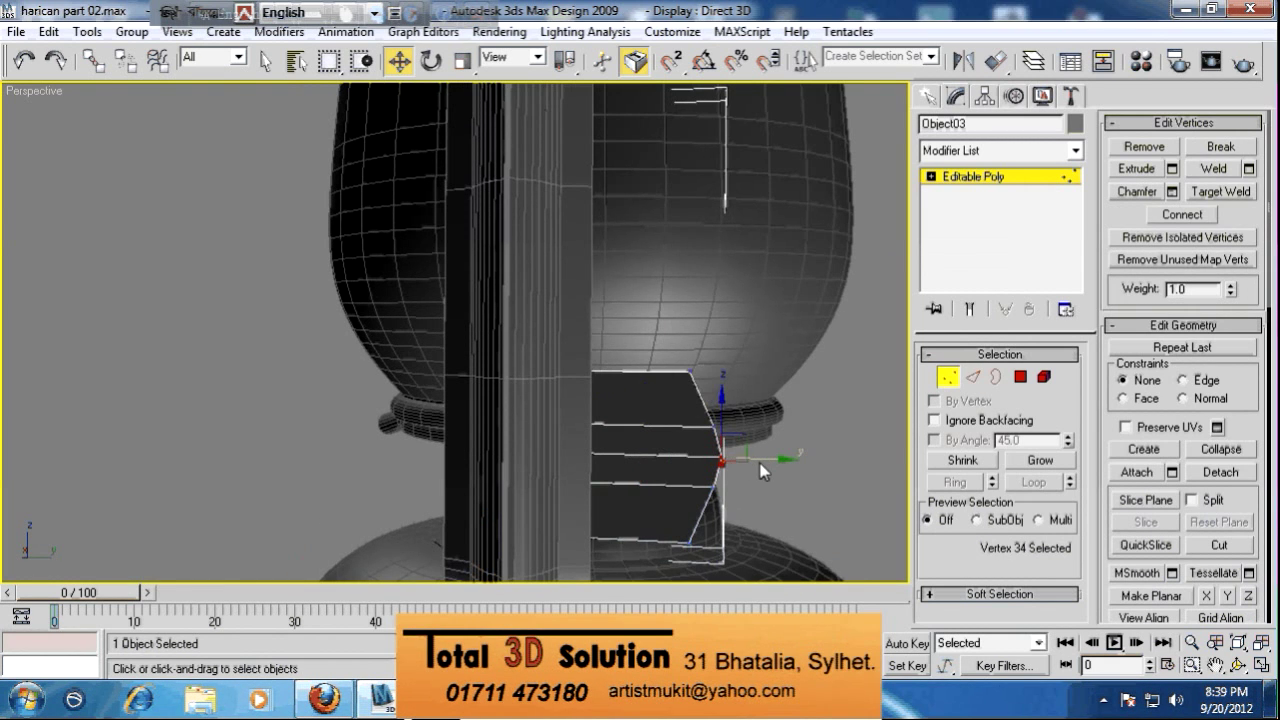
Chamfer the side flange's upper and lower outer corner vertices with the Chamfer settings
middle_click_drag(760, 464, 760, 420)
left_click_drag(723, 314, 665, 350)
left_click_drag(729, 505, 645, 497)
right_click(765, 487)
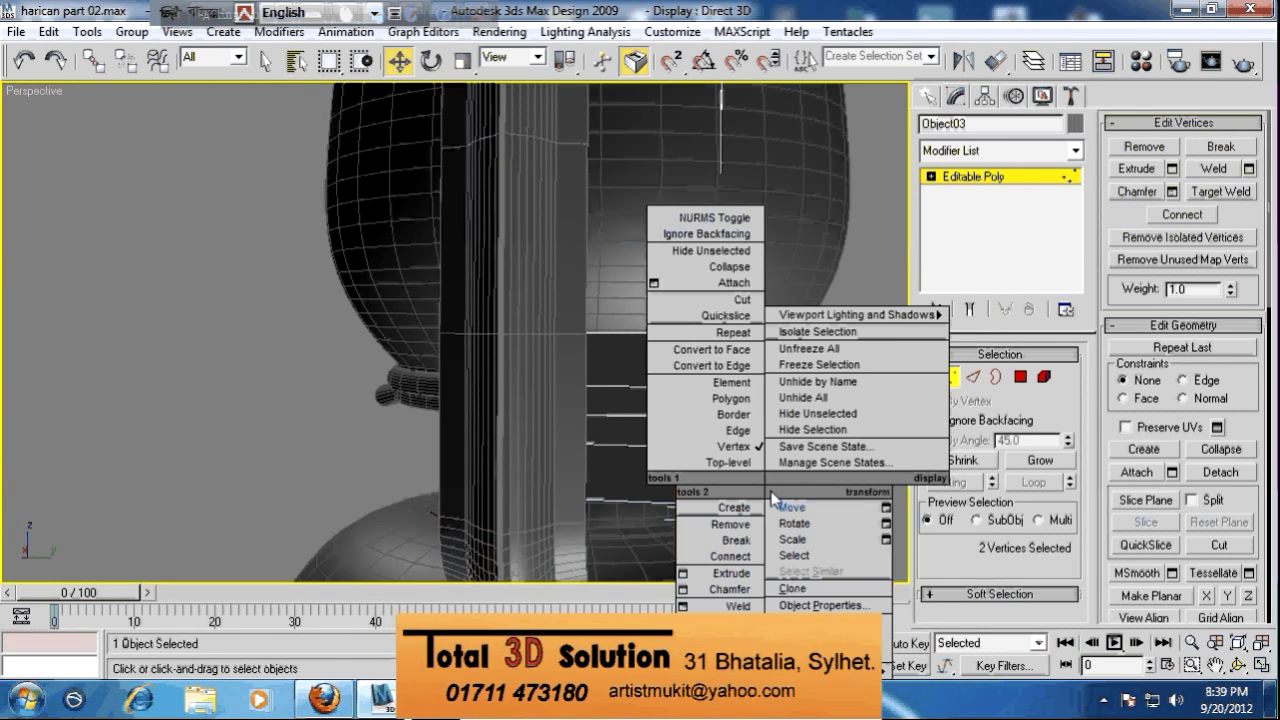
left_click(683, 590)
left_click(848, 313)
left_click_drag(848, 313, 863, 70)
left_click(867, 353)
middle_click_drag(869, 358, 920, 428, "alt")
scroll(805, 410, "down", 3)
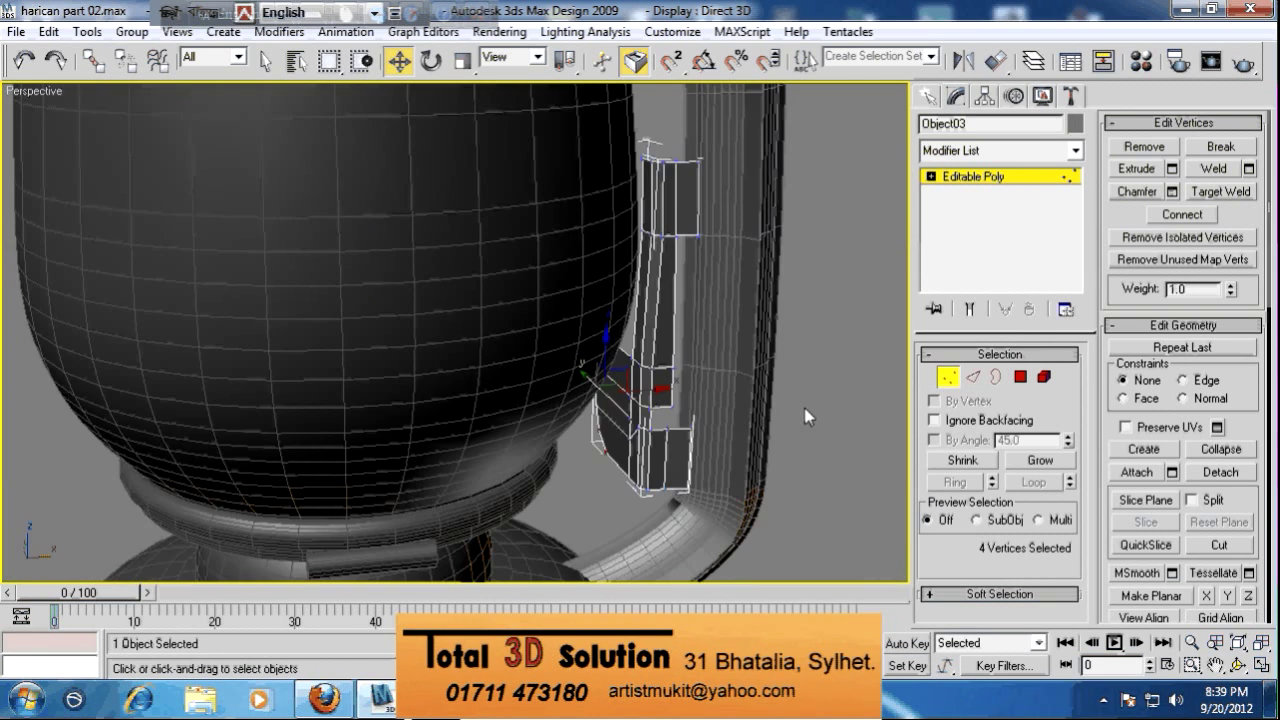
Chamfer the vertex at the slot's top inner corner together with the vertex at the strip's bottom corner
scroll(670, 450, "up", 5)
left_click(670, 448)
left_click(665, 190, "ctrl")
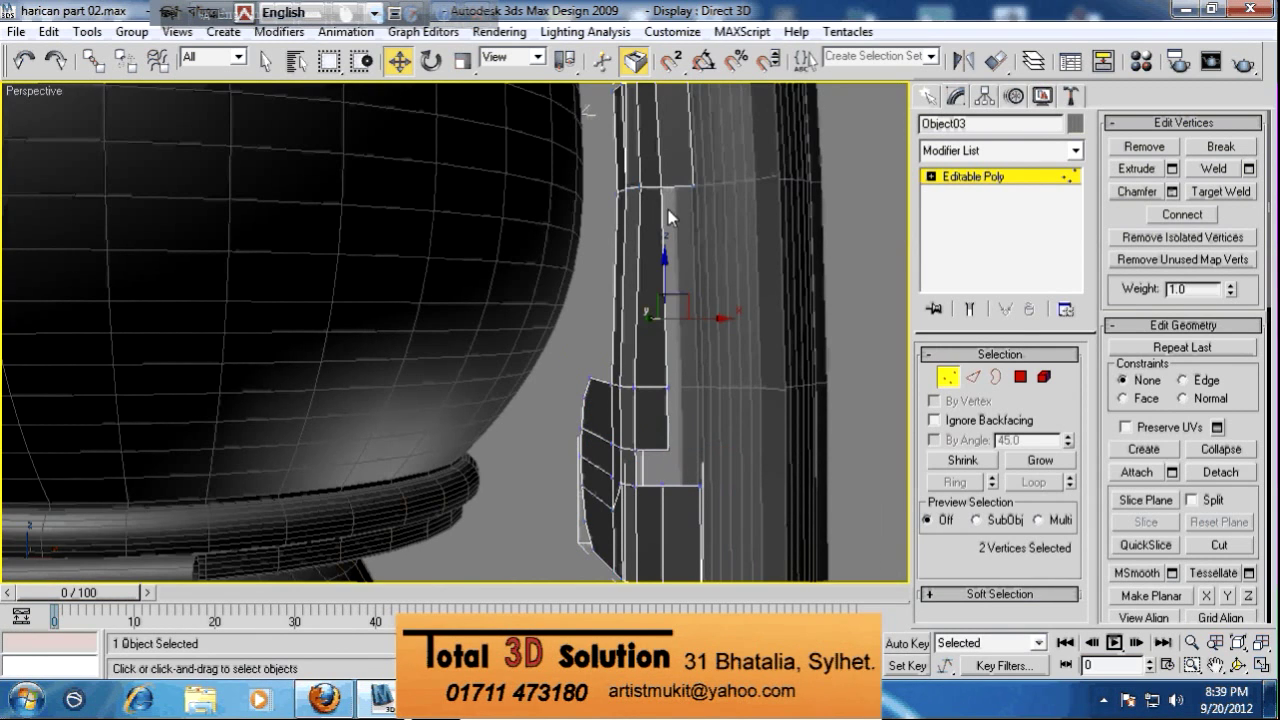
right_click(710, 287)
left_click_drag(1110, 516, 1177, 368)
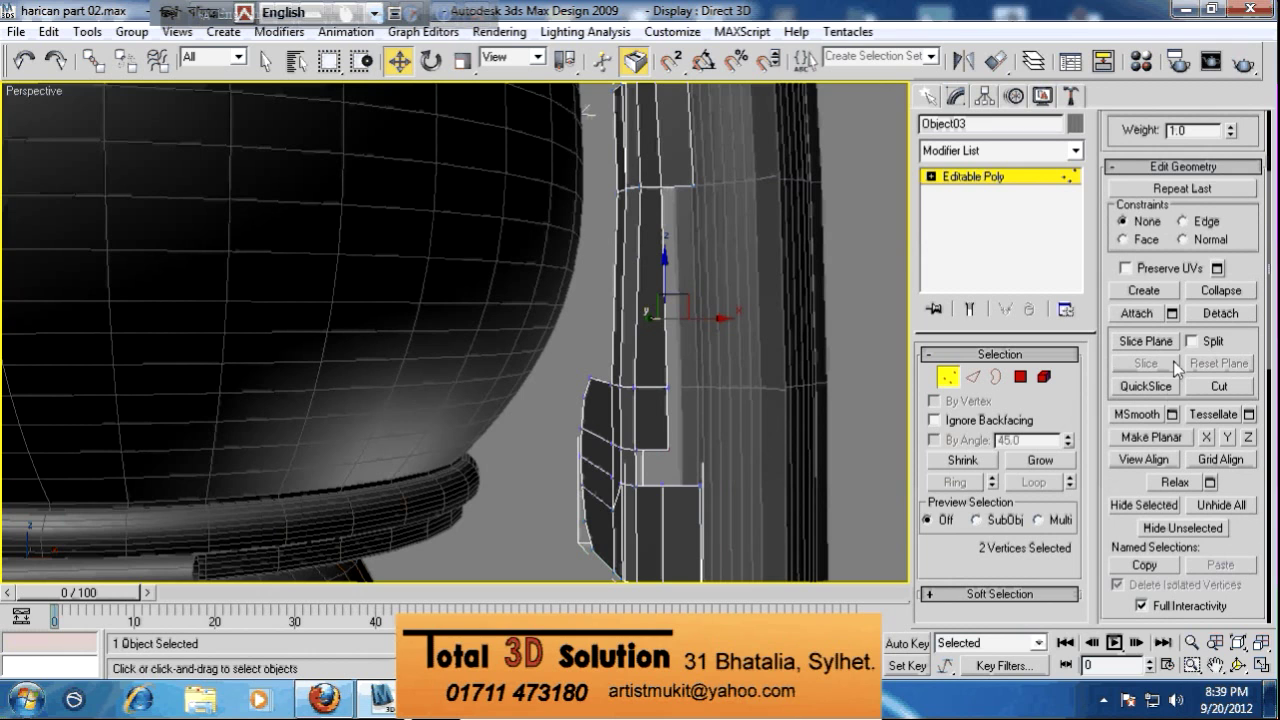
scroll(1168, 436, "down", 3)
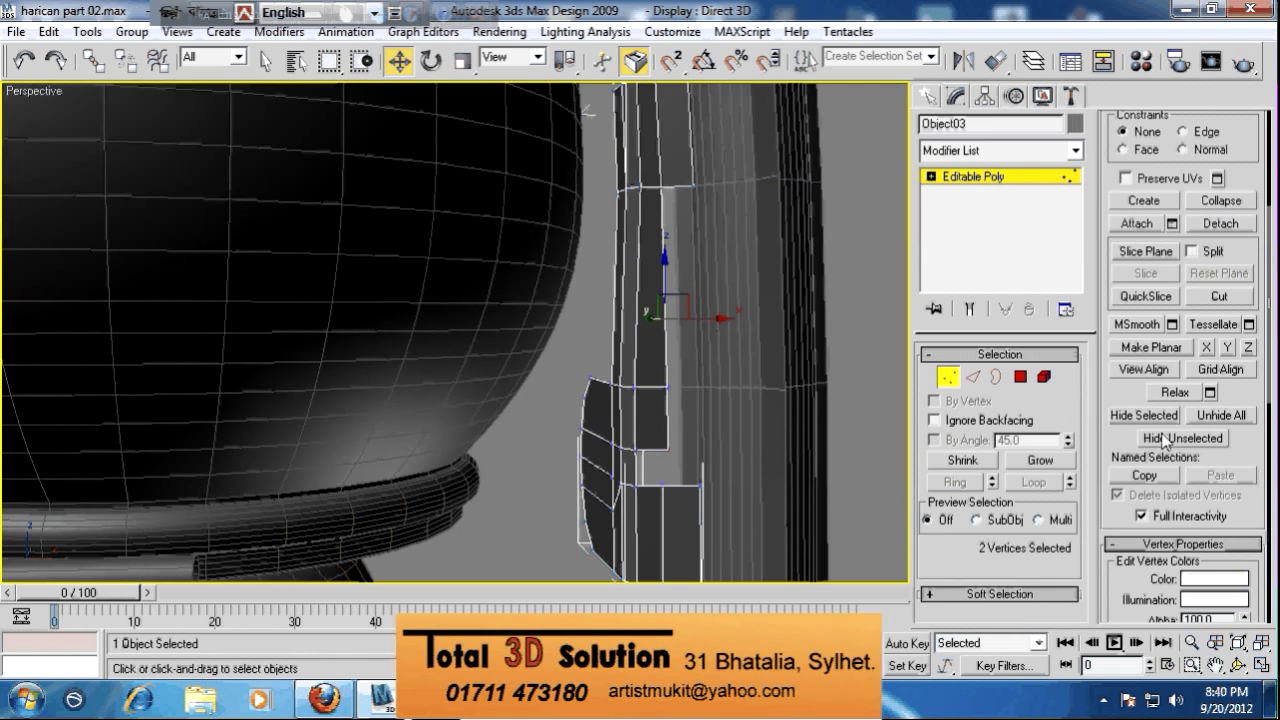
scroll(1165, 437, "up", 3)
scroll(1163, 437, "up", 5)
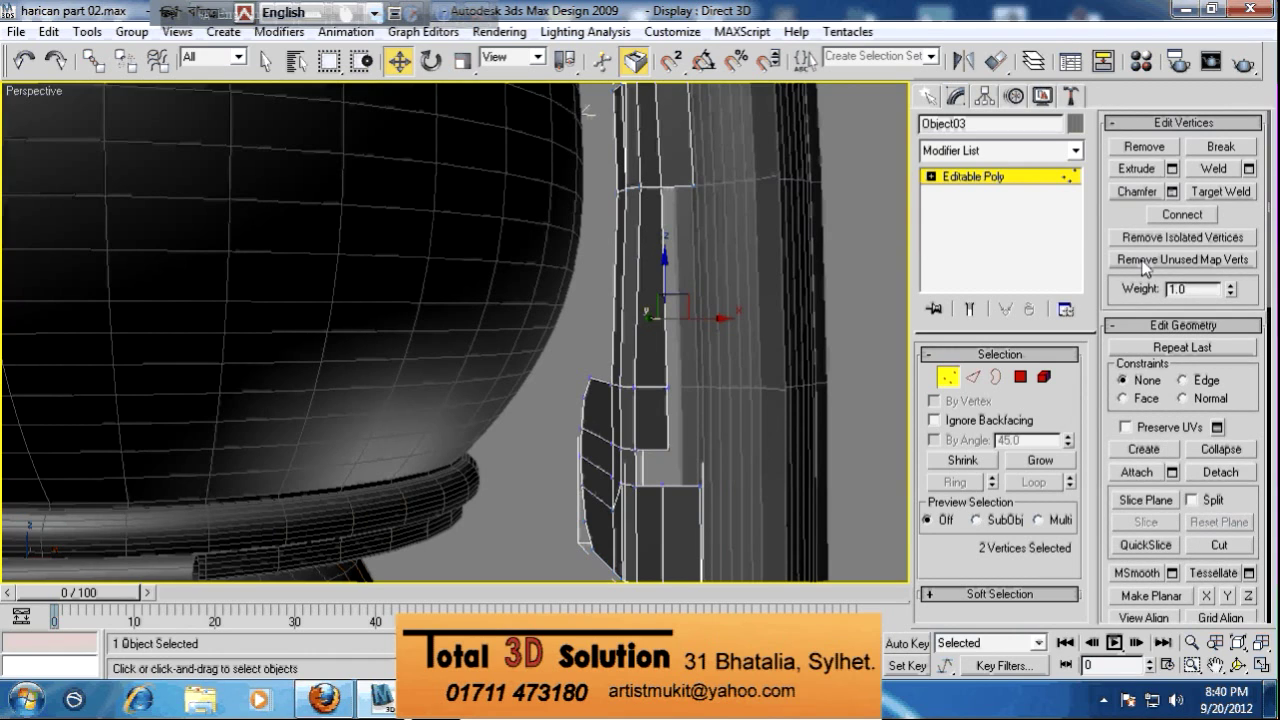
left_click(1136, 191)
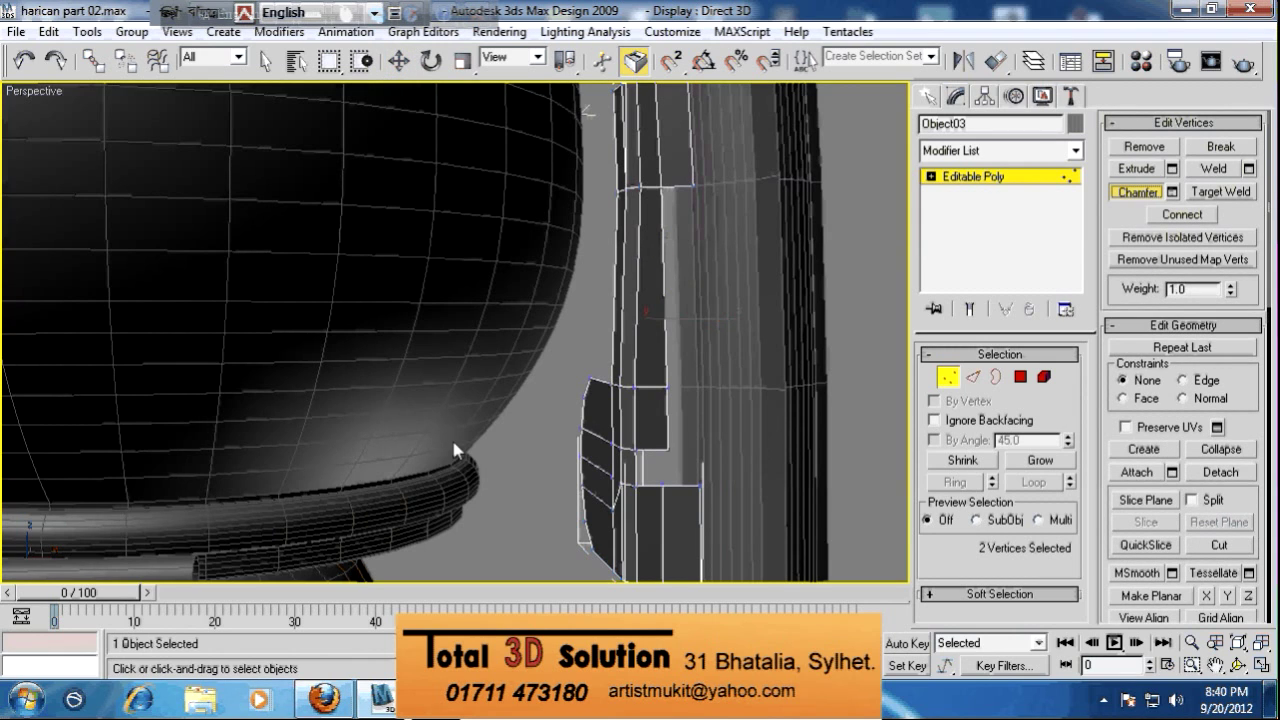
left_click_drag(670, 449, 674, 439)
right_click(674, 439)
left_click(706, 190)
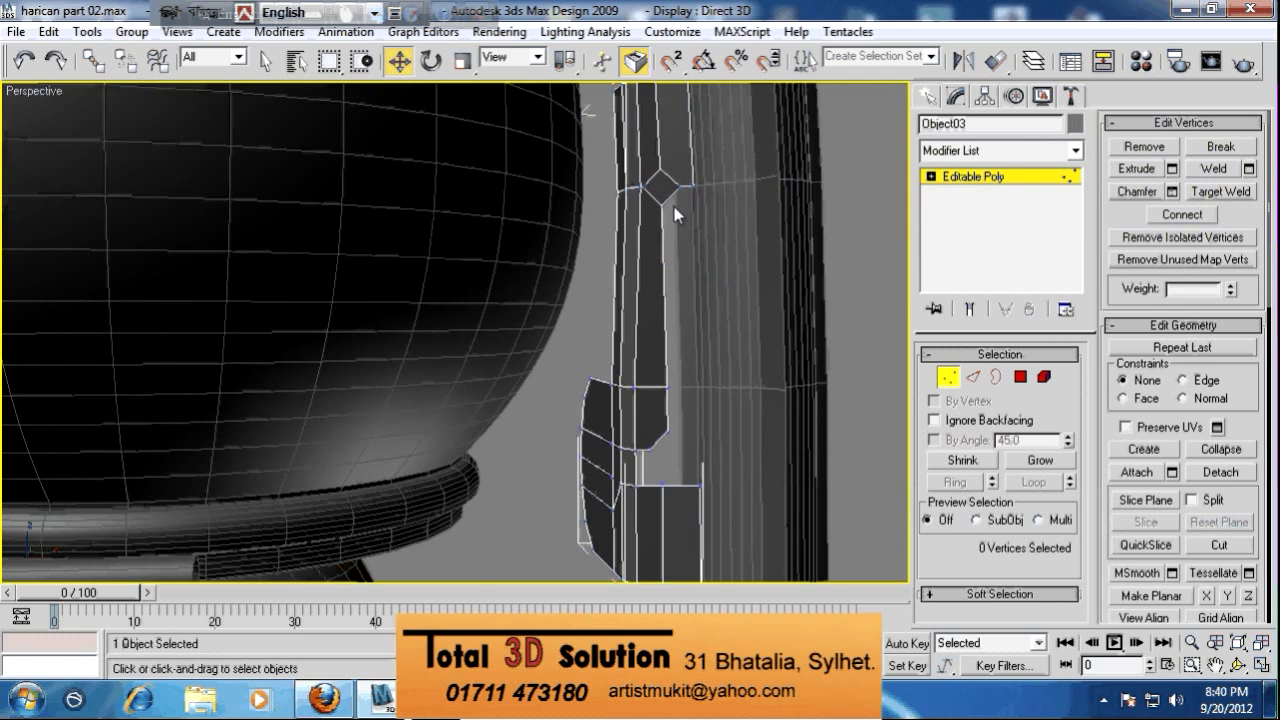
Chamfer the four slot-side vertices of the two cut corners again by a smaller amount to round them
scroll(677, 222, "up", 6)
scroll(677, 230, "down", 4)
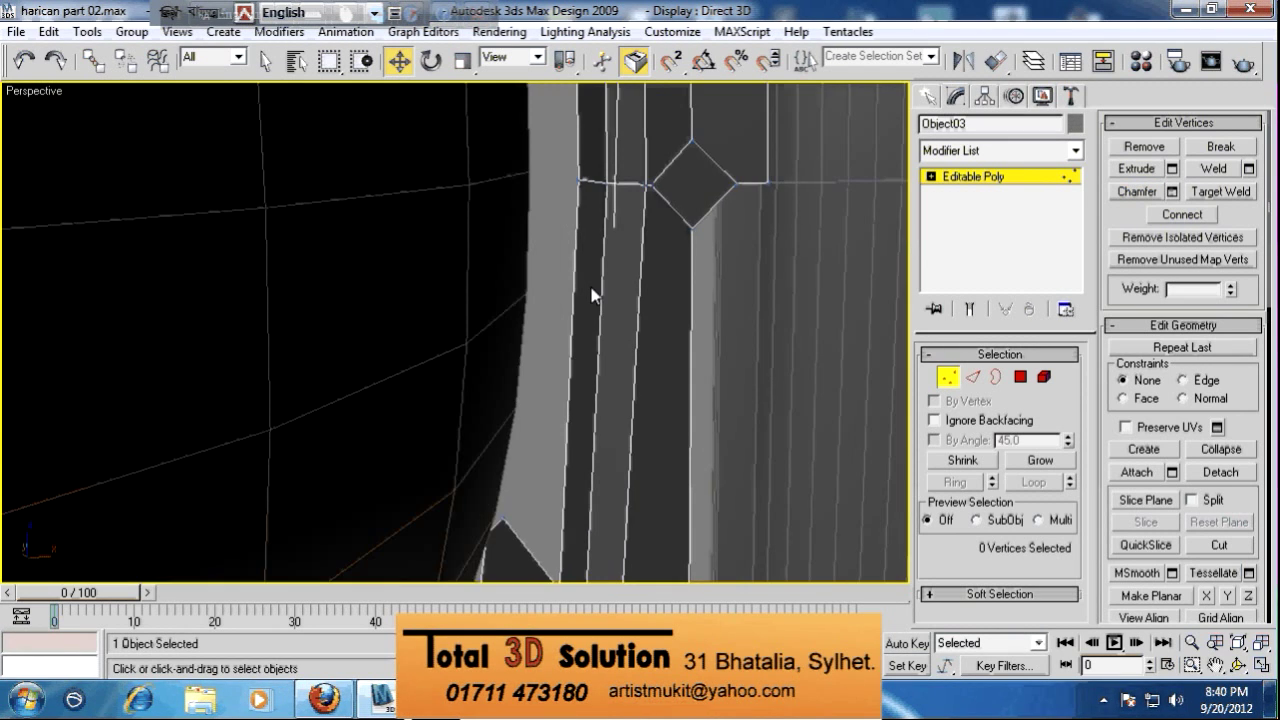
middle_click_drag(592, 295, 500, 306)
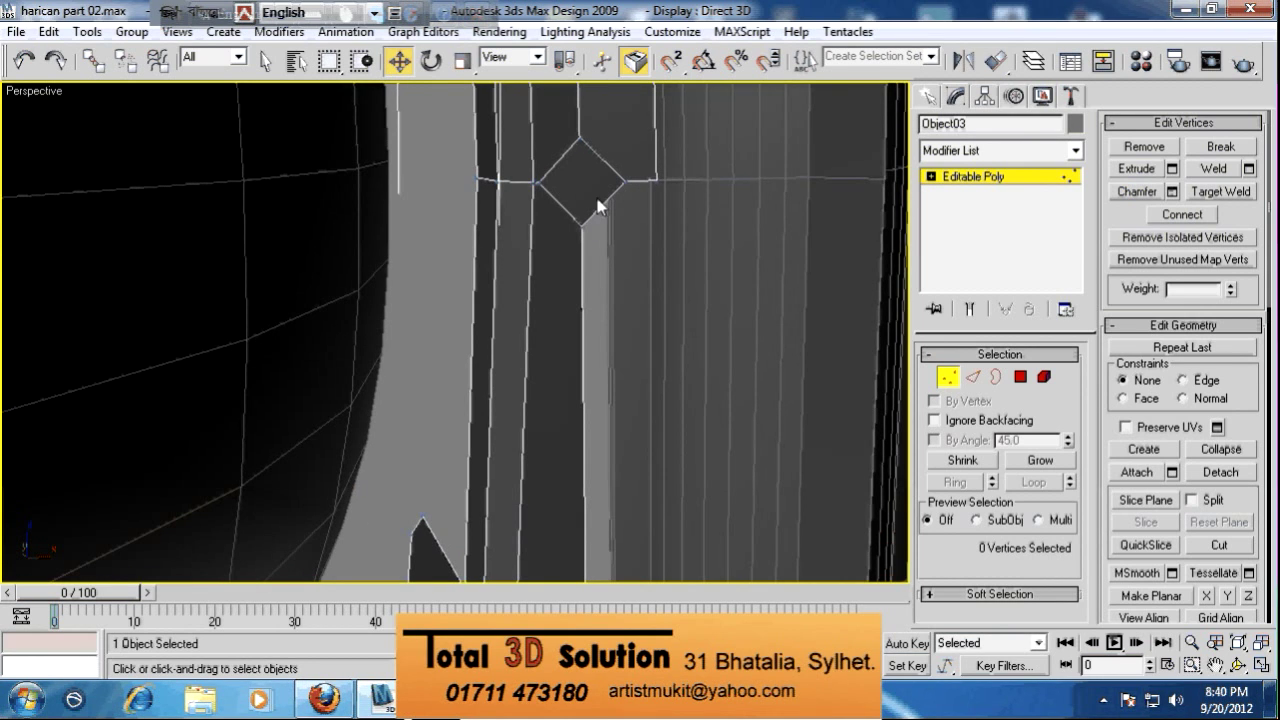
left_click(624, 182)
left_click(584, 227, "ctrl")
middle_click_drag(621, 265, 610, 190)
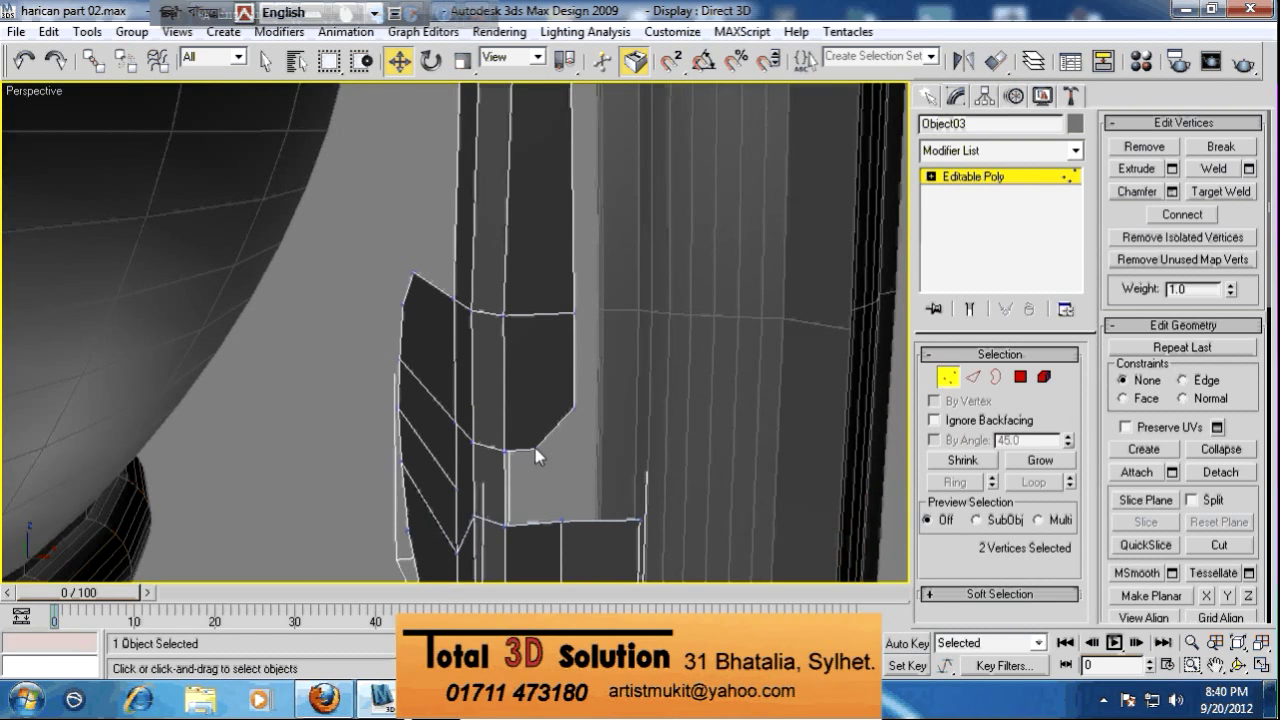
left_click(569, 416, "ctrl")
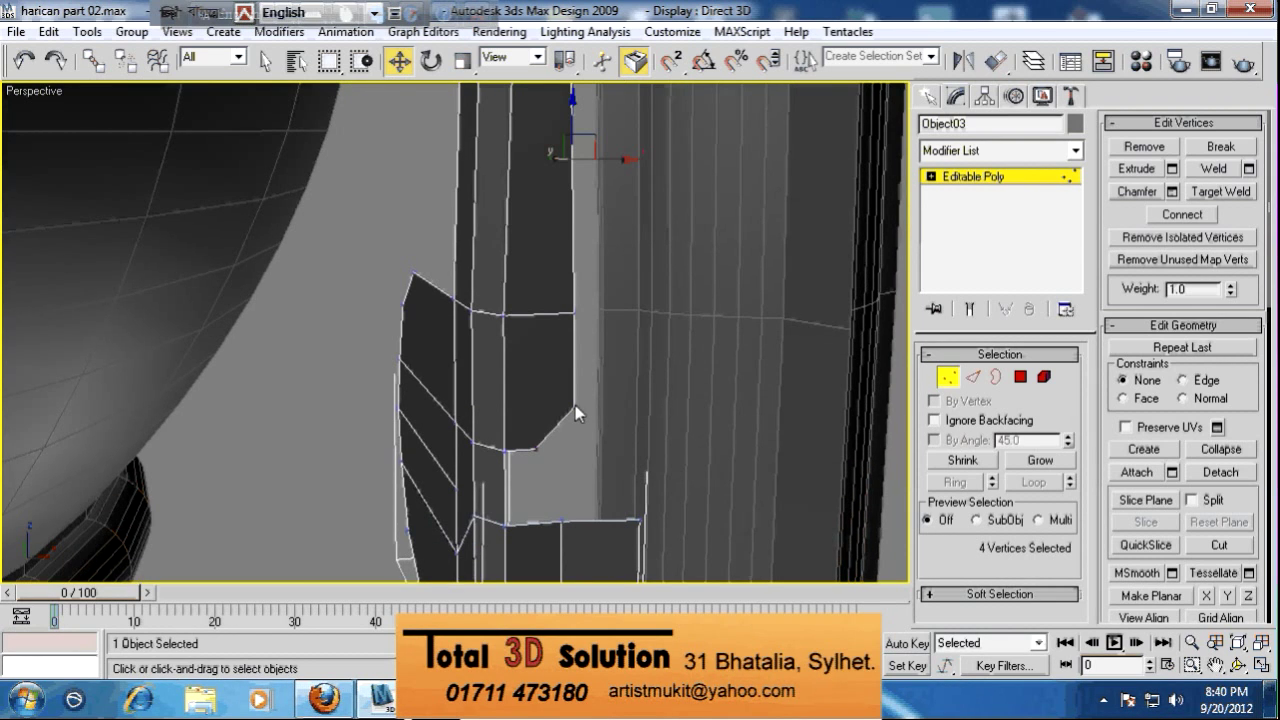
left_click(1160, 192)
middle_click_drag(596, 423, 489, 428, "alt")
left_click_drag(494, 427, 498, 424)
key("w")
Delete the small polygon joining the strip's rounded bottom end to the bracket's lower block
middle_click_drag(702, 425, 750, 391, "alt")
scroll(602, 431, "up", 3)
middle_click_drag(602, 431, 668, 302)
left_click(1021, 377)
left_click(517, 435)
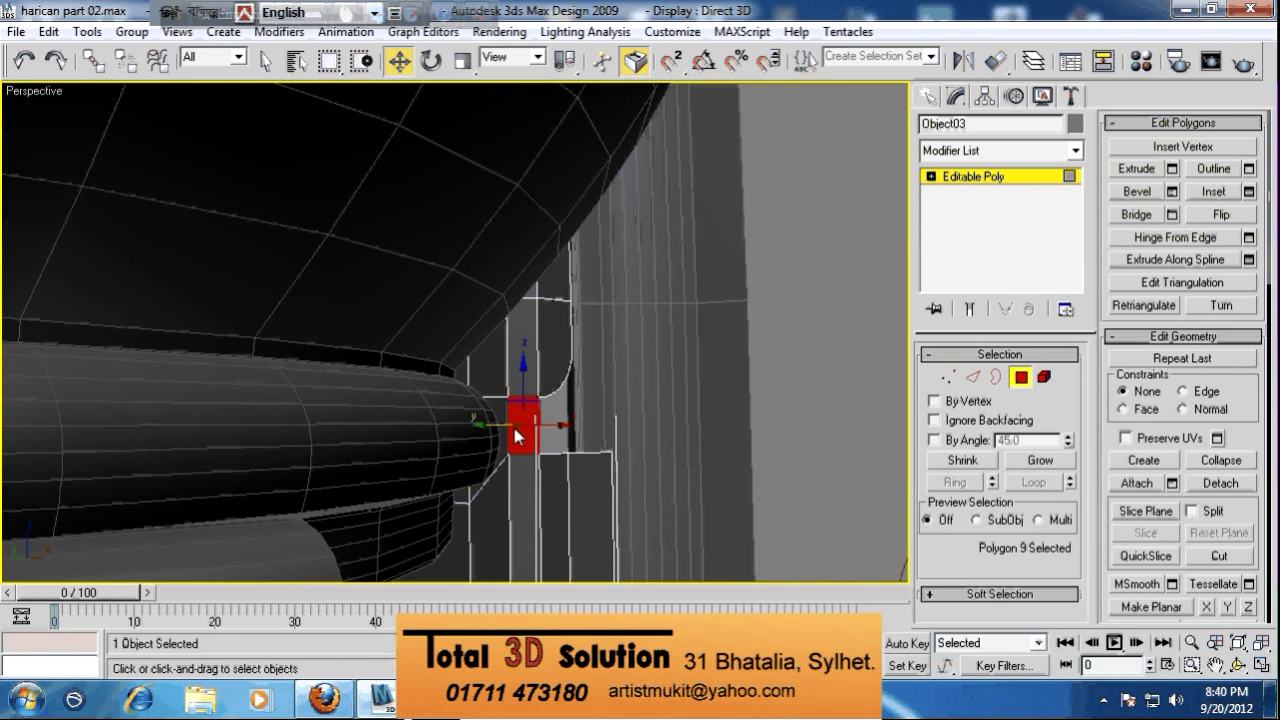
key("Delete")
Leave polygon editing and compare the bracket with the reference photo in the Front and Perspective views
middle_click_drag(552, 414, 532, 377, "alt")
key("alt+w")
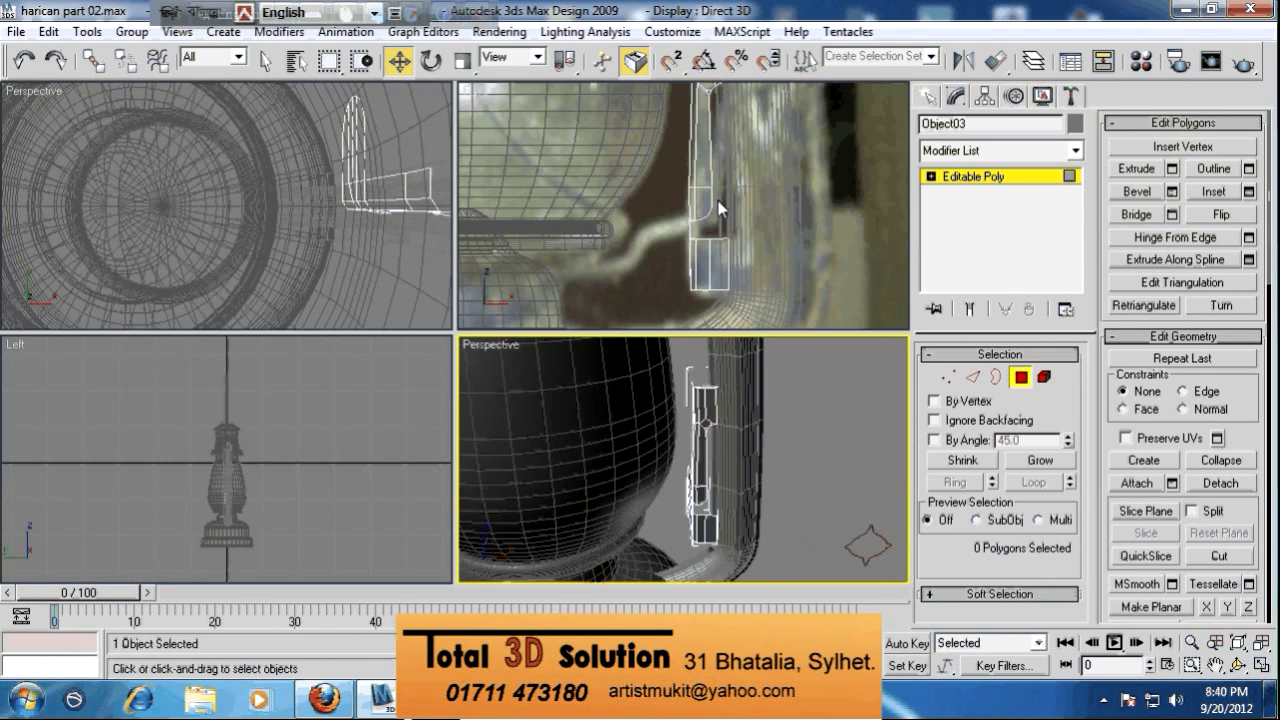
middle_click_drag(718, 207, 690, 327)
scroll(681, 200, "up", 3)
mouse_move(681, 200)
middle_mouse_down()
mouse_move(687, 255)
mouse_move(671, 185)
middle_mouse_up()
scroll(675, 180, "up", 4)
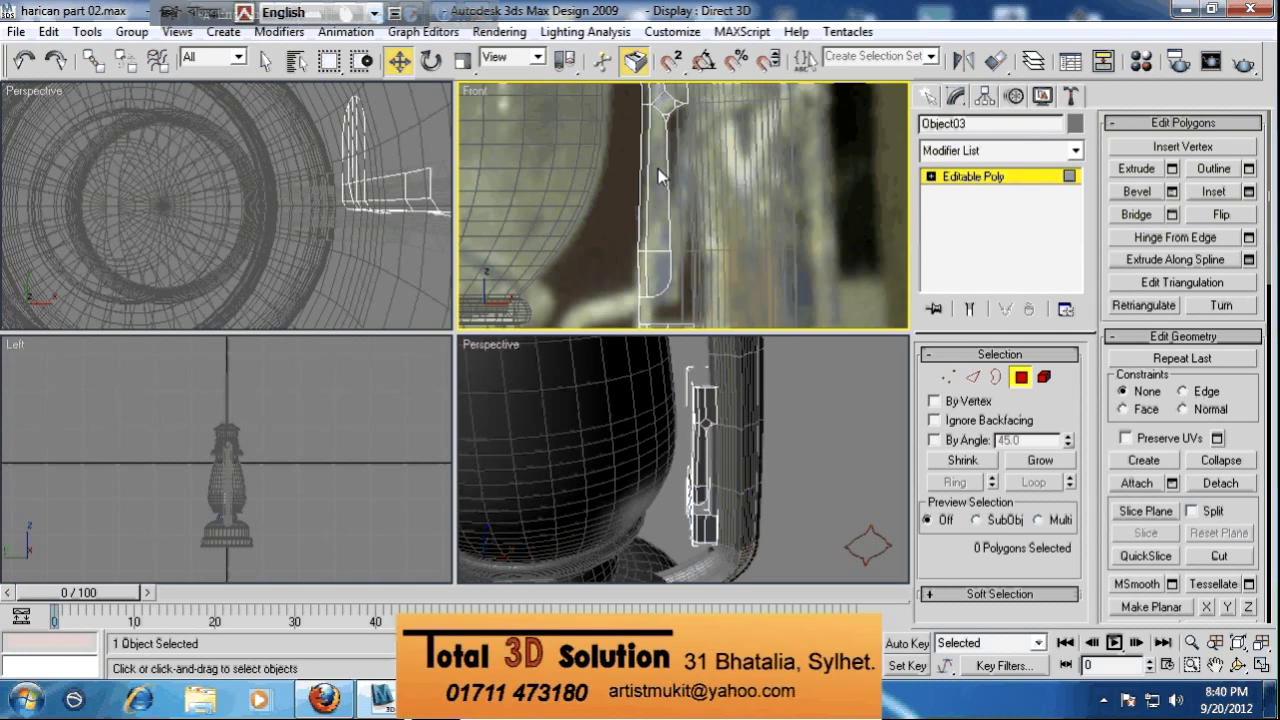
scroll(682, 170, "up", 2)
middle_click_drag(726, 470, 618, 454, "alt")
key("ctrl+b")
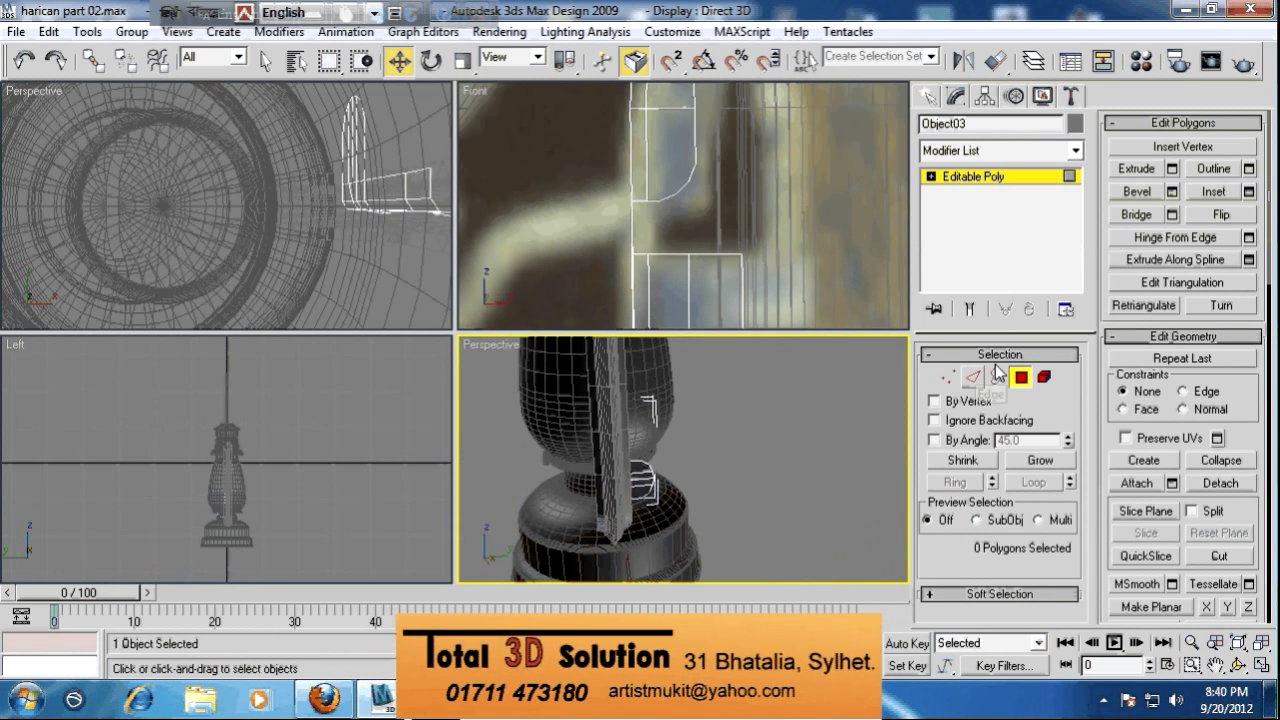
scroll(697, 195, "down", 3)
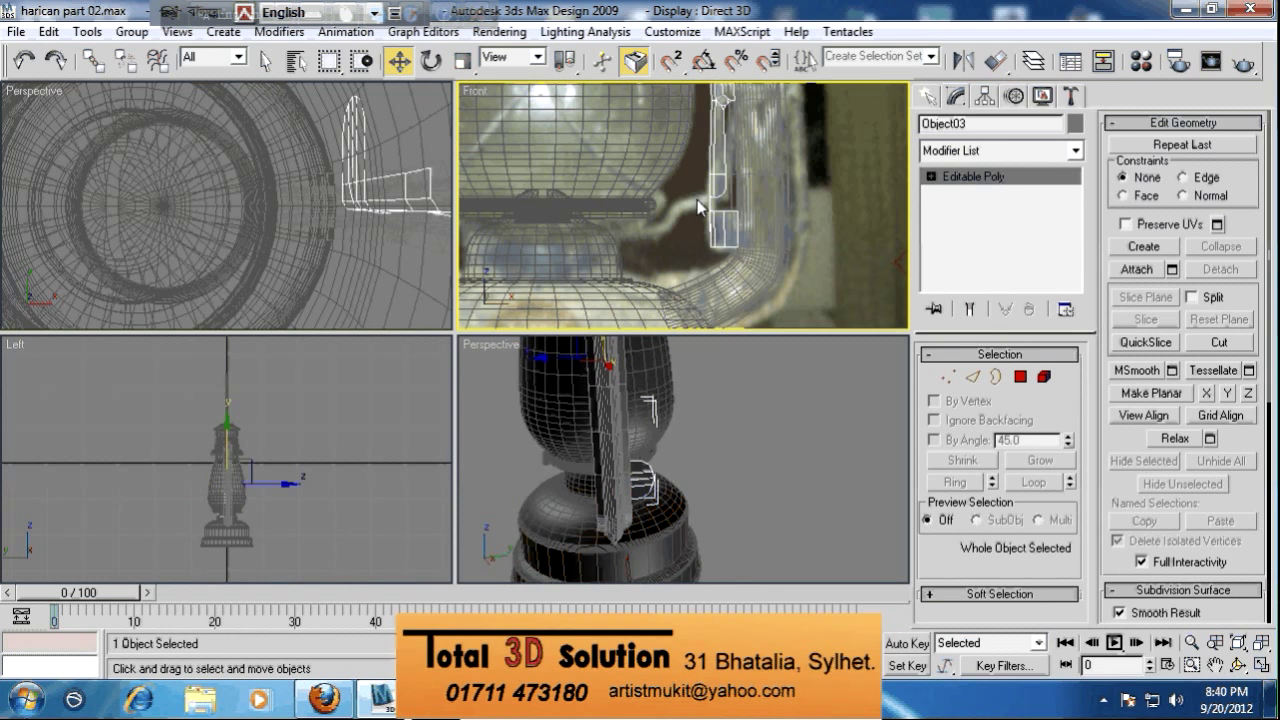
right_click(718, 510)
middle_click_drag(718, 502, 695, 399, "alt")
key("alt+w")
key("alt+w")
right_click(697, 268)
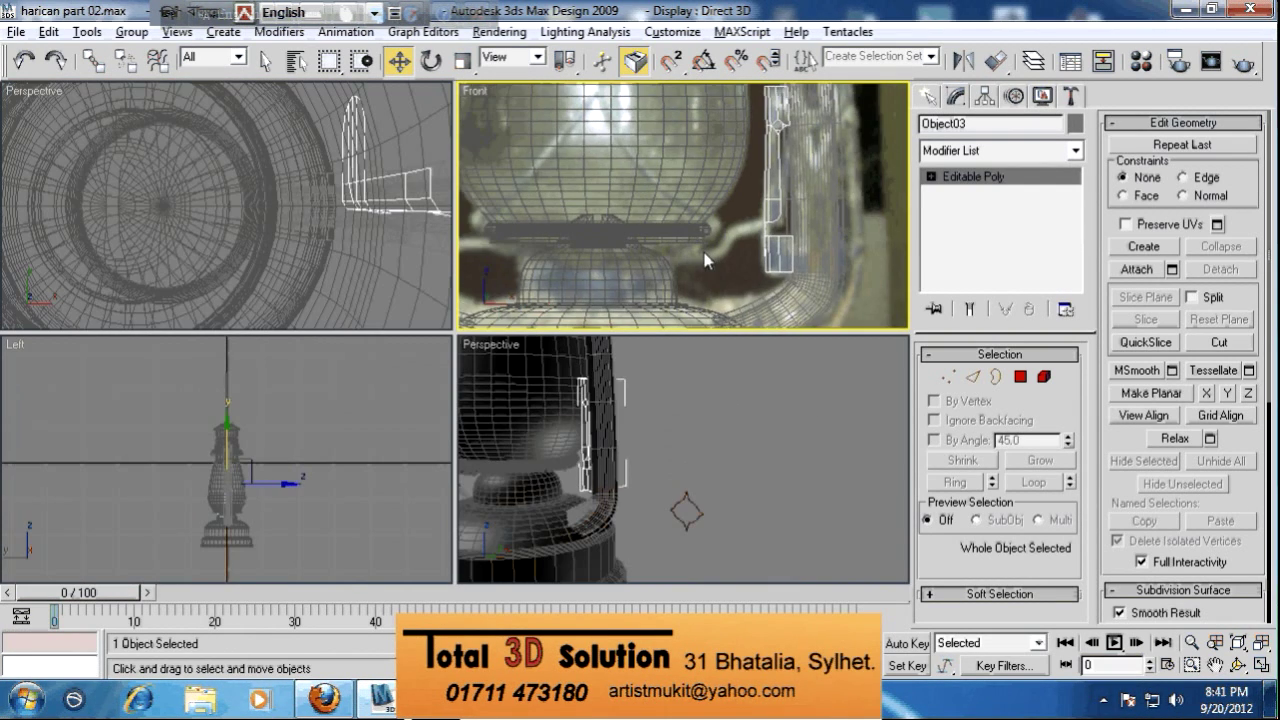
Draw a corner-type Line in the Front view along the photo's wire, from the left tube, under the globe ring, to the right tube beside the bracket
key("alt+w")
scroll(697, 268, "down", 3)
middle_click_drag(421, 370, 638, 384)
left_click(928, 97)
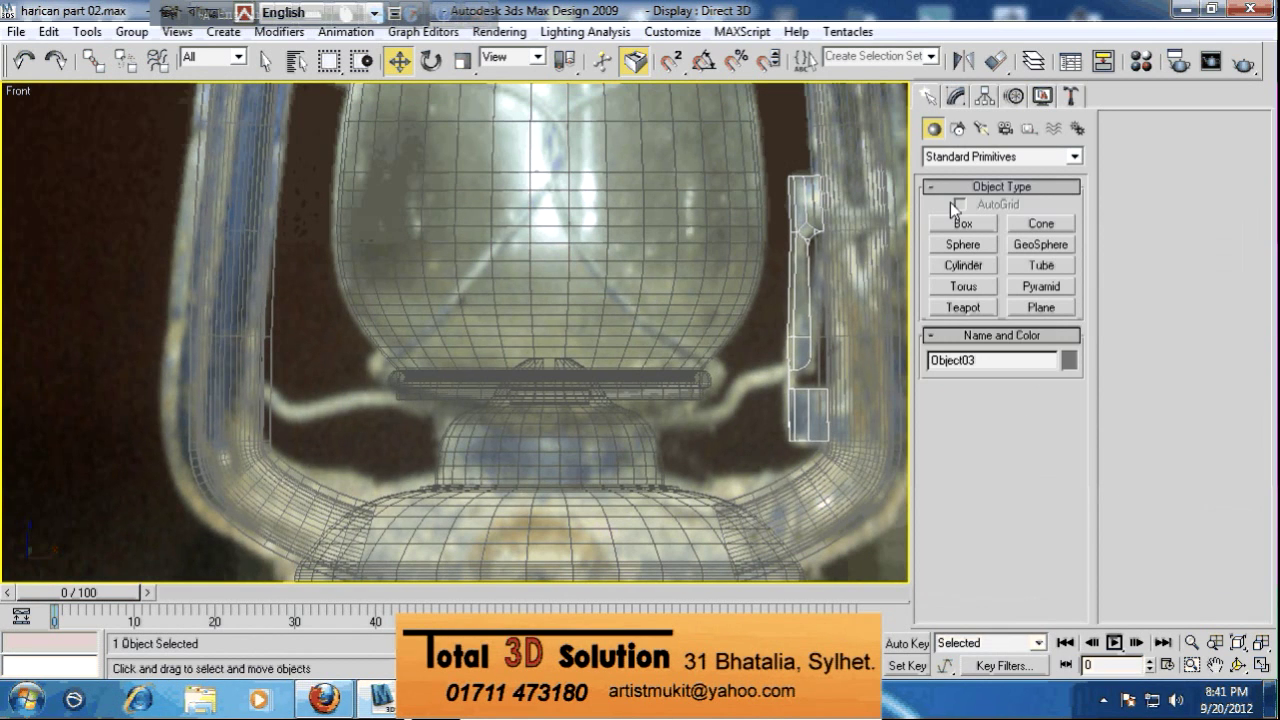
left_click(957, 128)
left_click(960, 240)
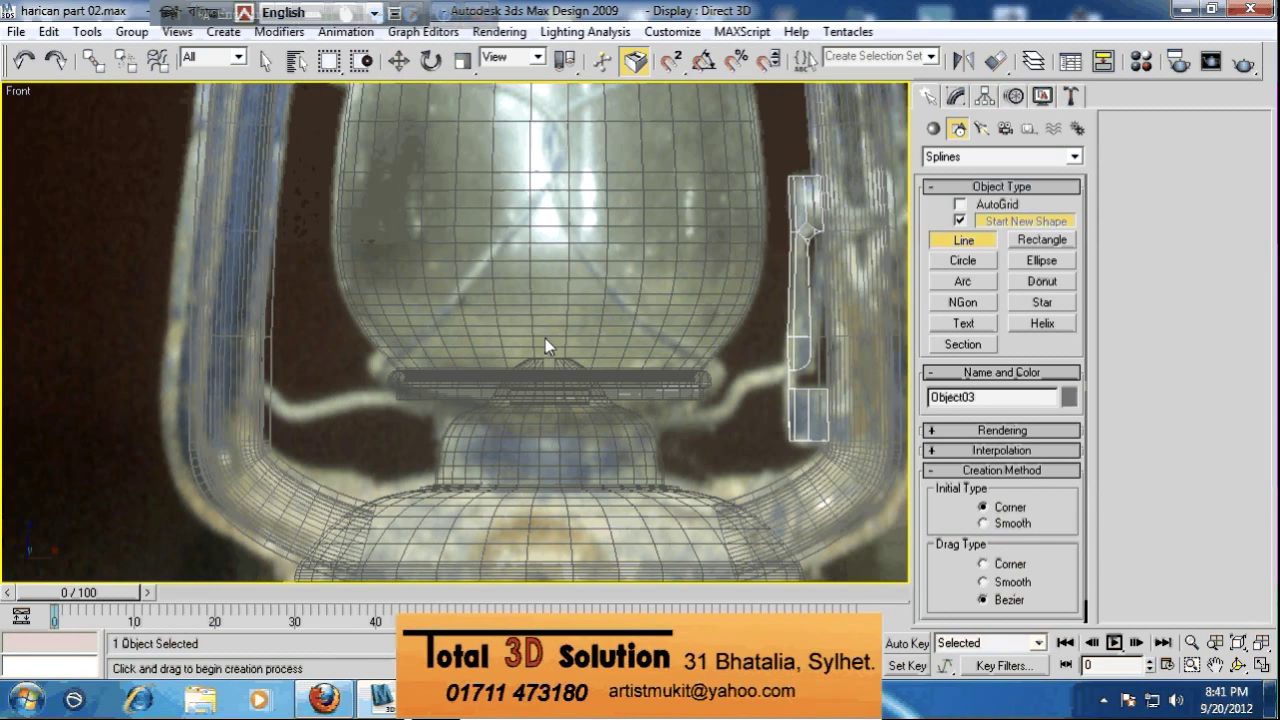
middle_click_drag(393, 381, 400, 381)
left_click(213, 386)
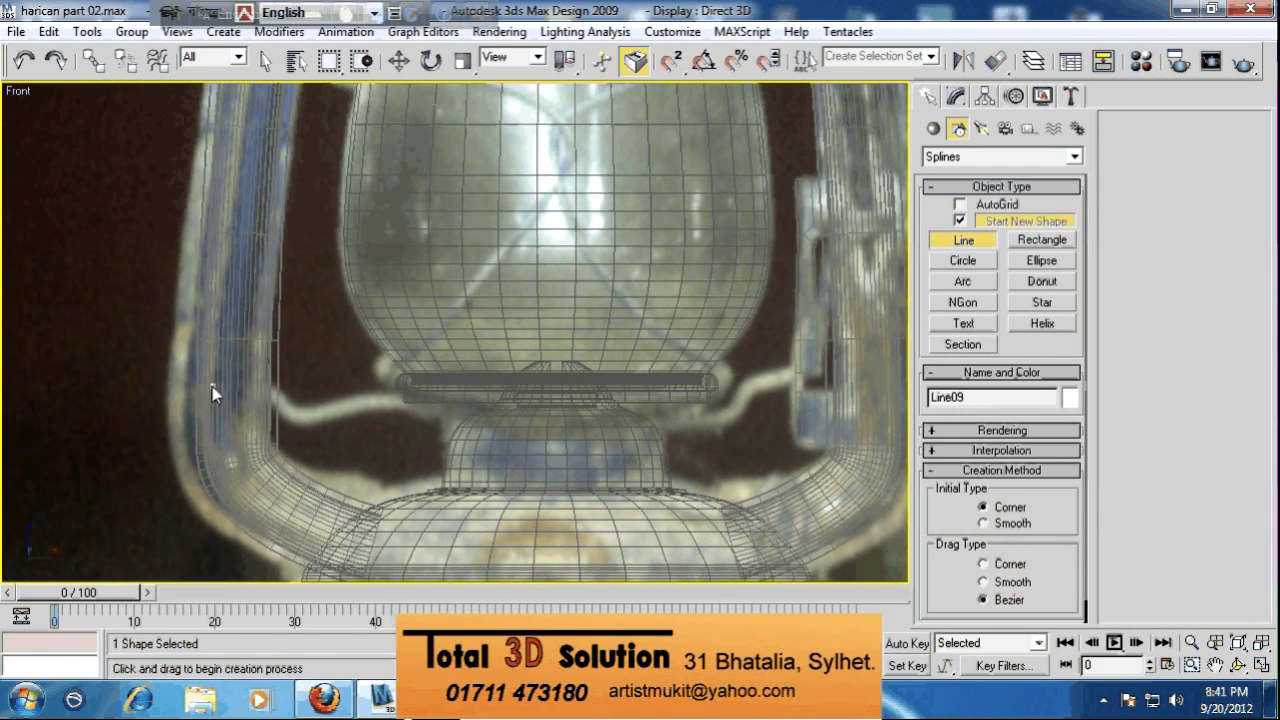
left_click(223, 364)
left_click(250, 384)
left_click(275, 390)
left_click(299, 422)
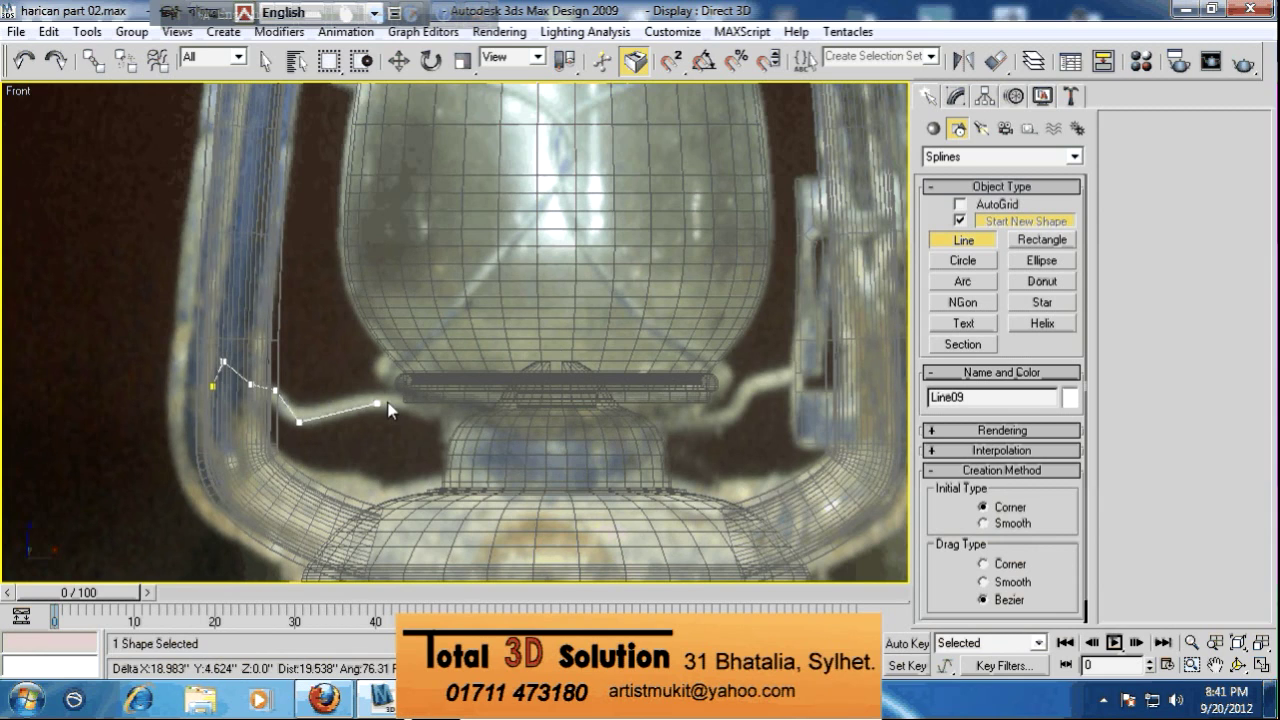
left_click(388, 400)
left_click(427, 419)
left_click(720, 420)
left_click(748, 383)
left_click(799, 377)
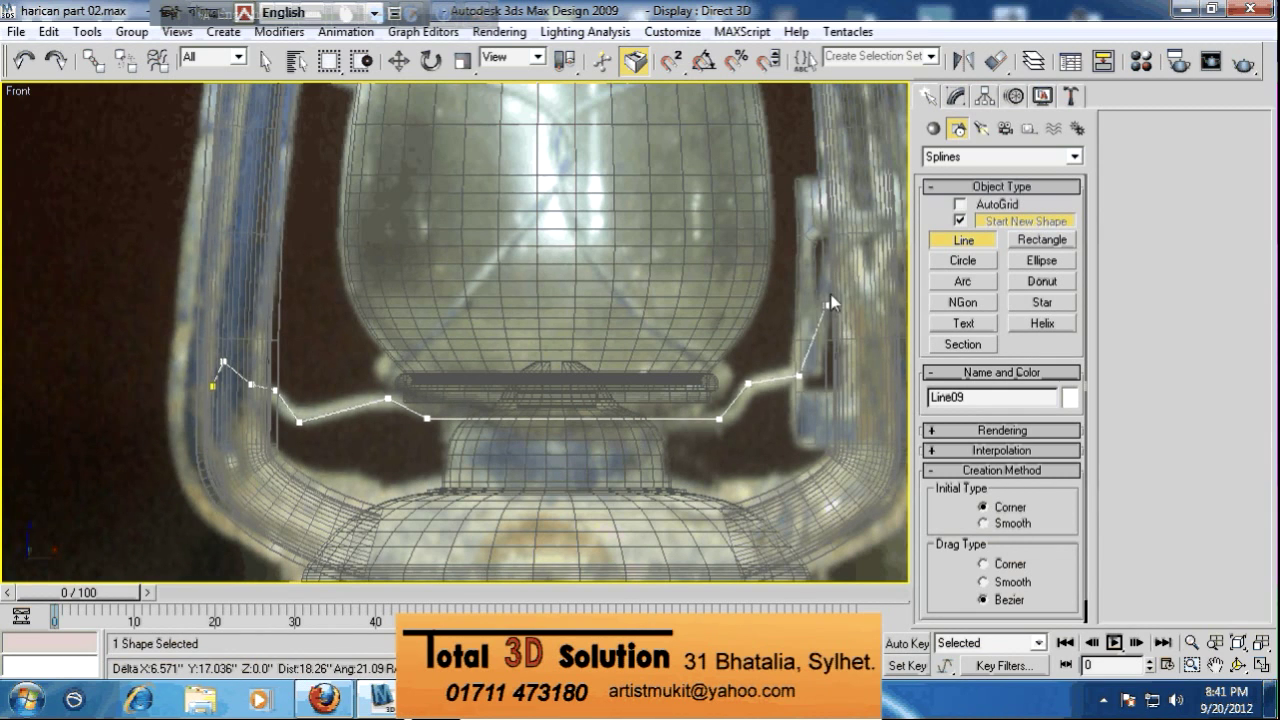
left_click(834, 253)
left_click(884, 228)
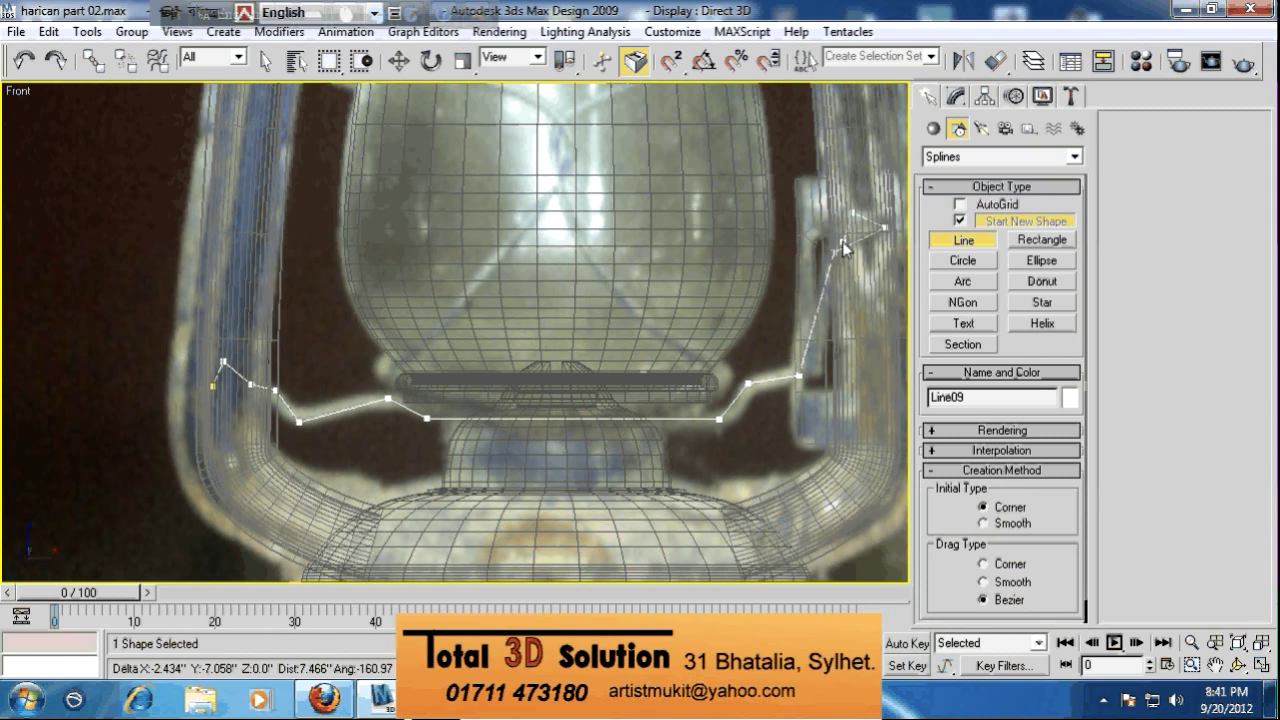
right_click(842, 241)
key("w")
Raise the two vertices of the line's long horizontal segment along Y to just below the globe ring
middle_click_drag(794, 332, 788, 323)
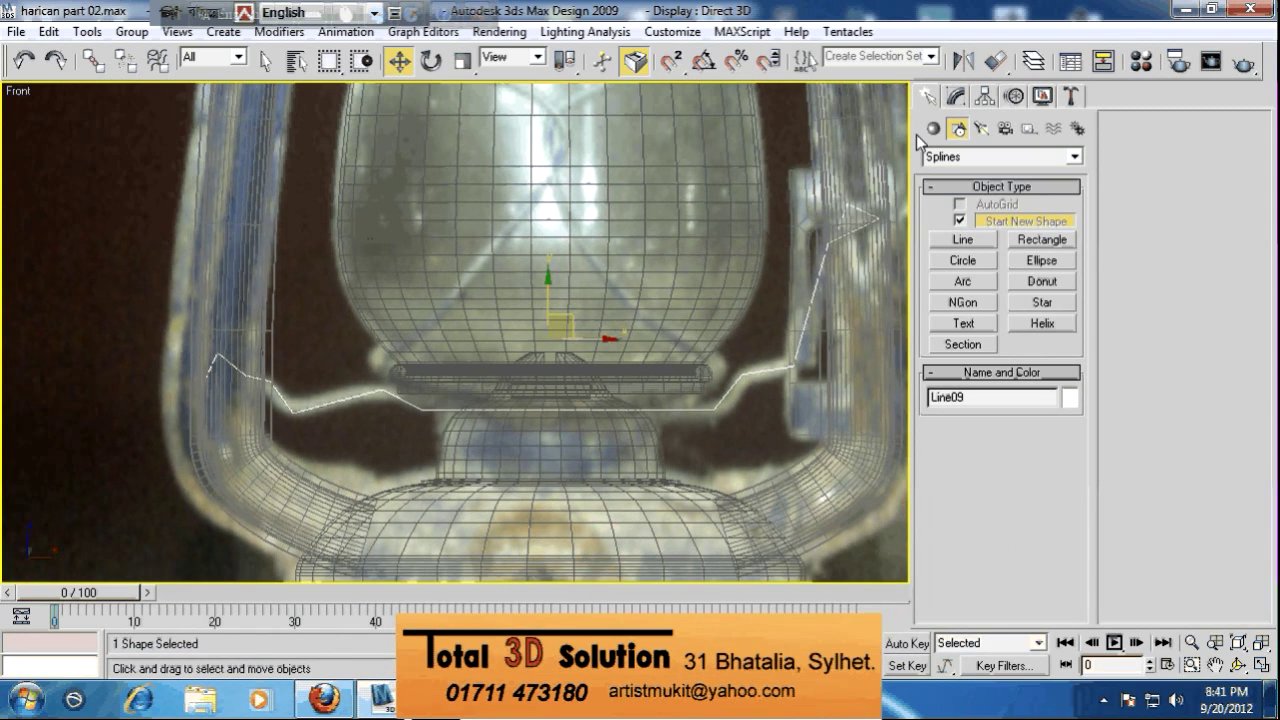
left_click(955, 96)
key("1")
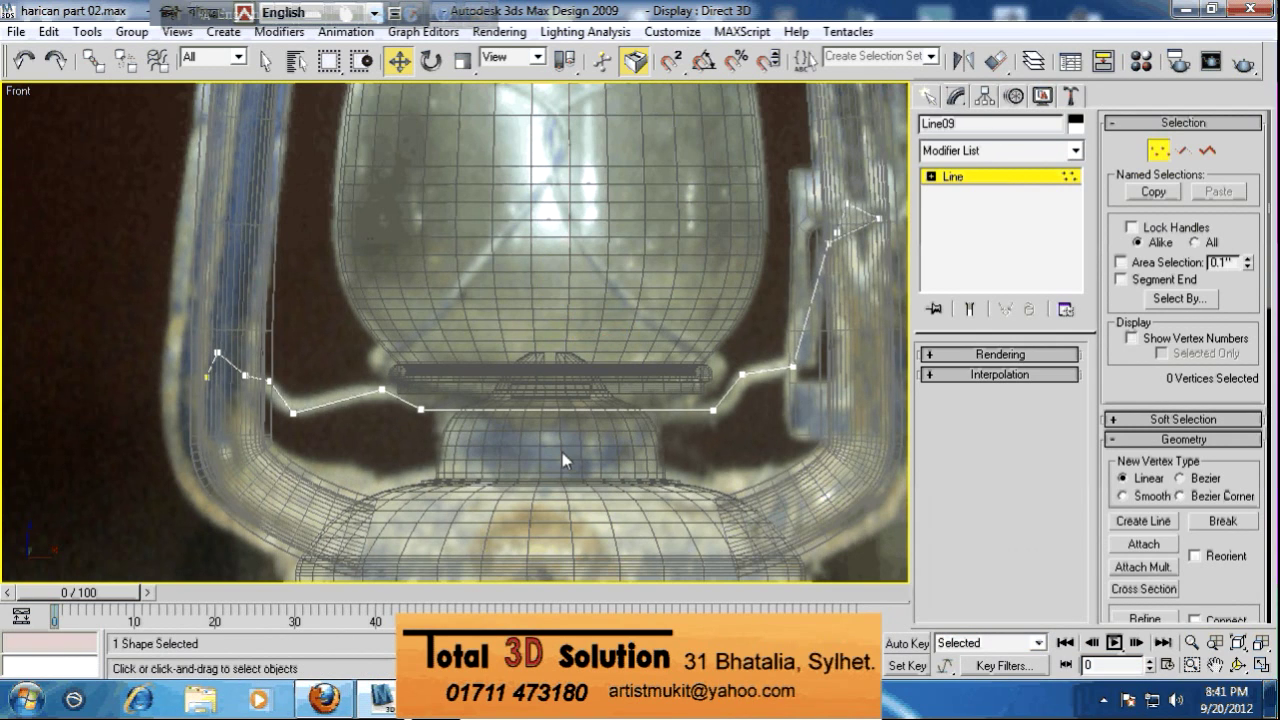
middle_click_drag(562, 452, 567, 451)
left_click_drag(368, 367, 742, 474)
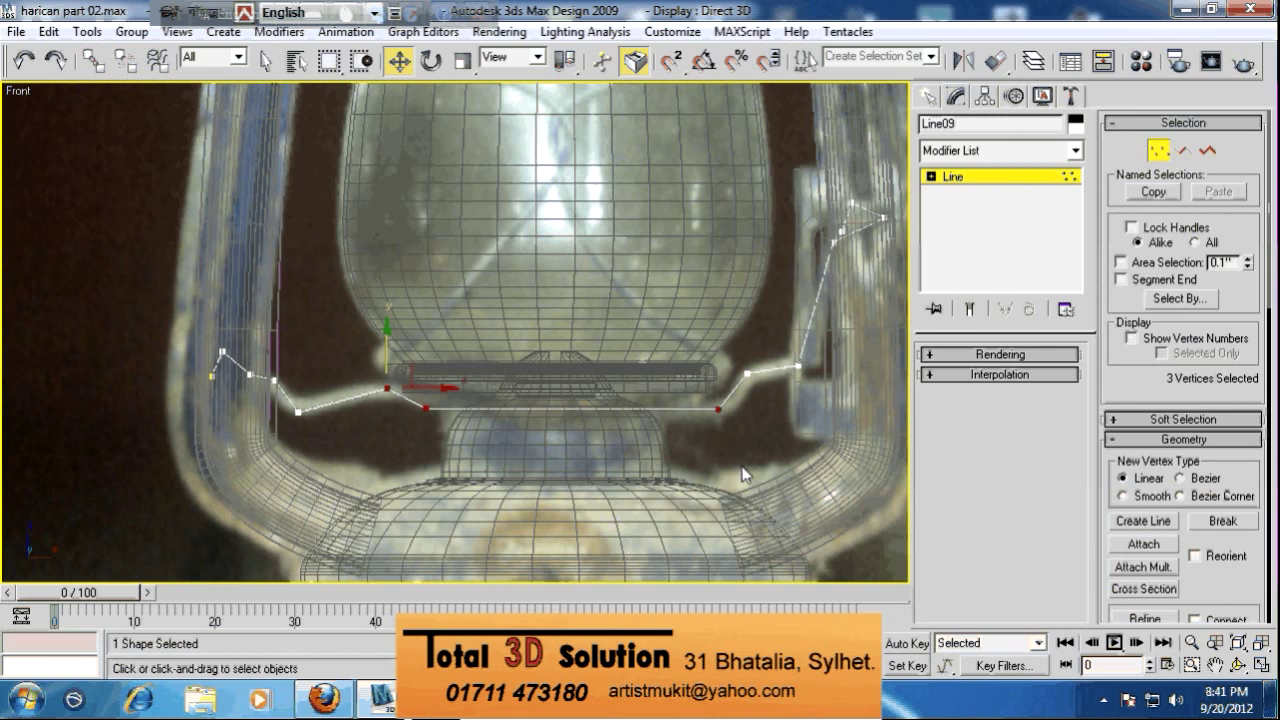
left_click_drag(409, 398, 698, 468)
right_click(578, 416)
left_click(600, 437)
left_click_drag(428, 367, 429, 349)
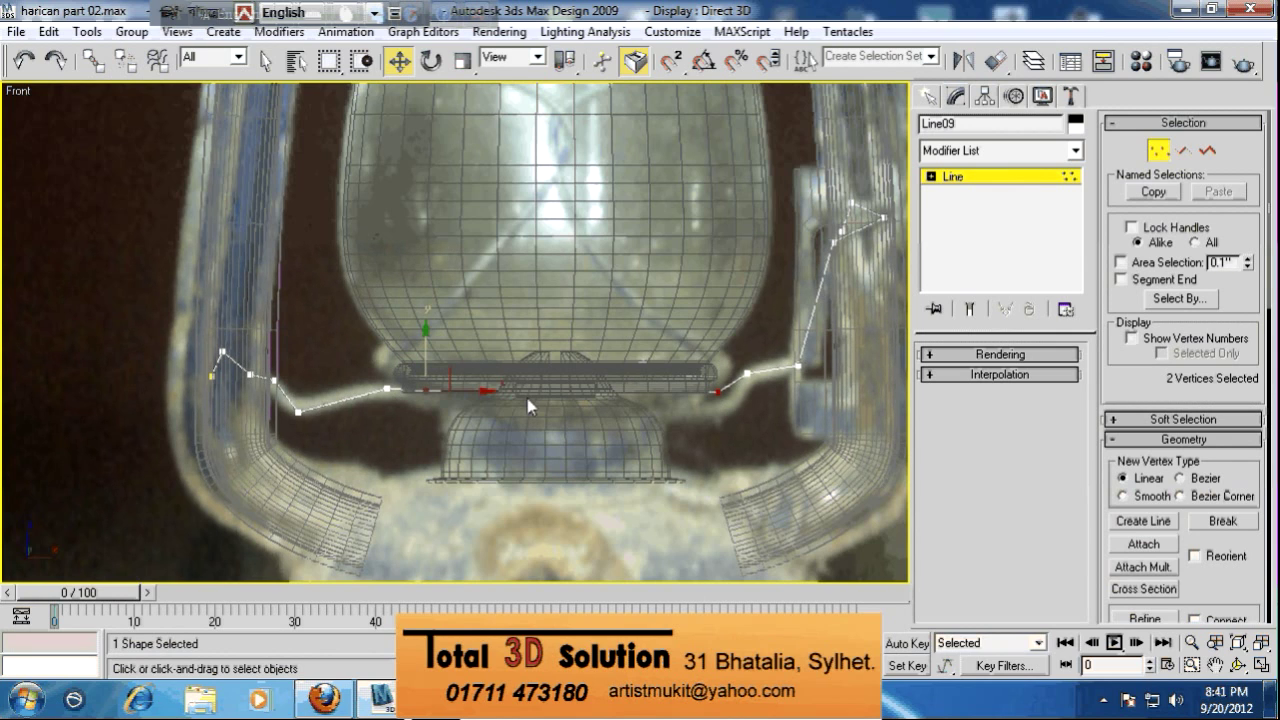
left_click(717, 392)
Convert all of the line's vertices to Bezier Corner
scroll(507, 416, "up", 2)
middle_click_drag(320, 393, 448, 368)
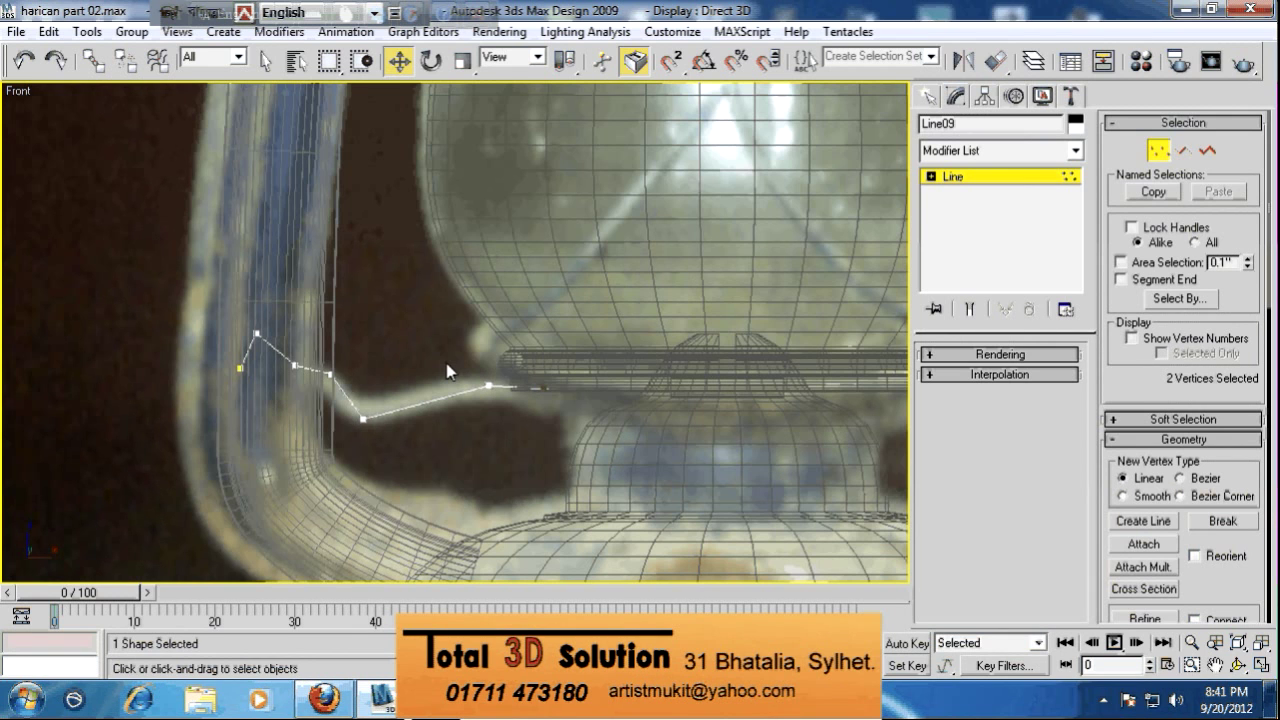
key("ctrl+a")
right_click(437, 380)
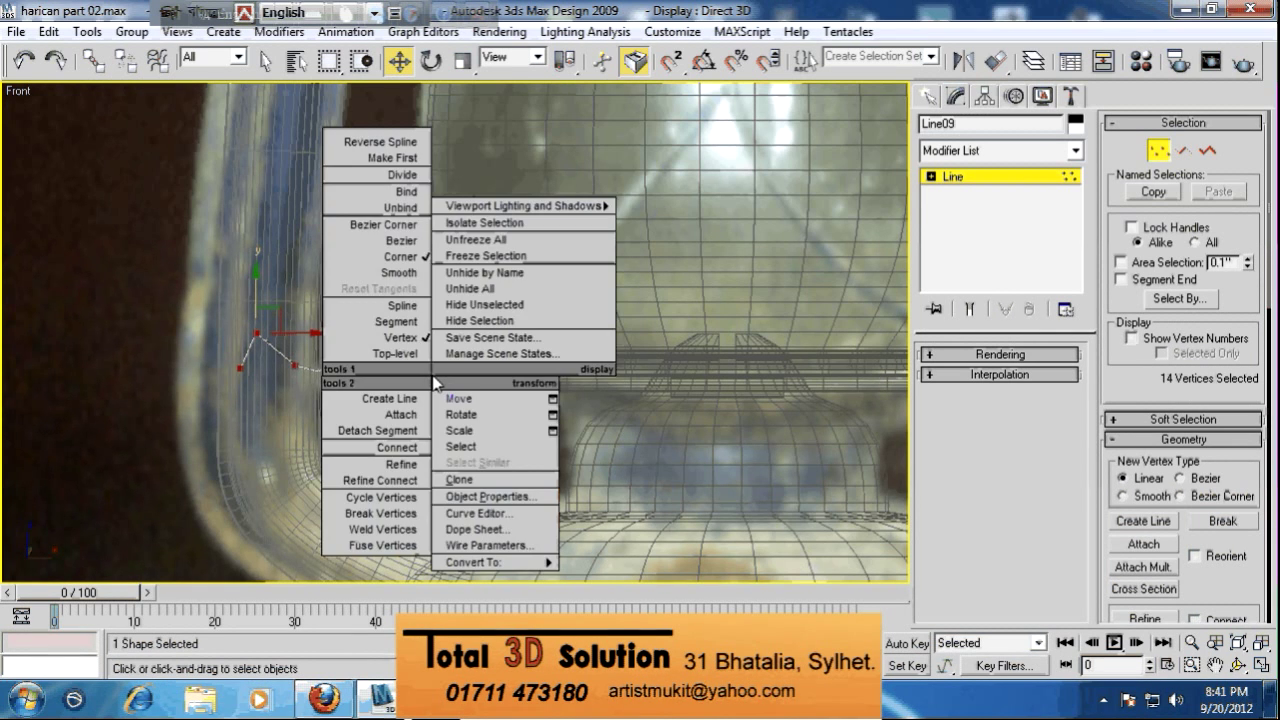
left_click(410, 222)
Adjust the Bezier handles of the two vertices between the left tube and the ring to curve the wire like the photo
scroll(528, 380, "up", 3)
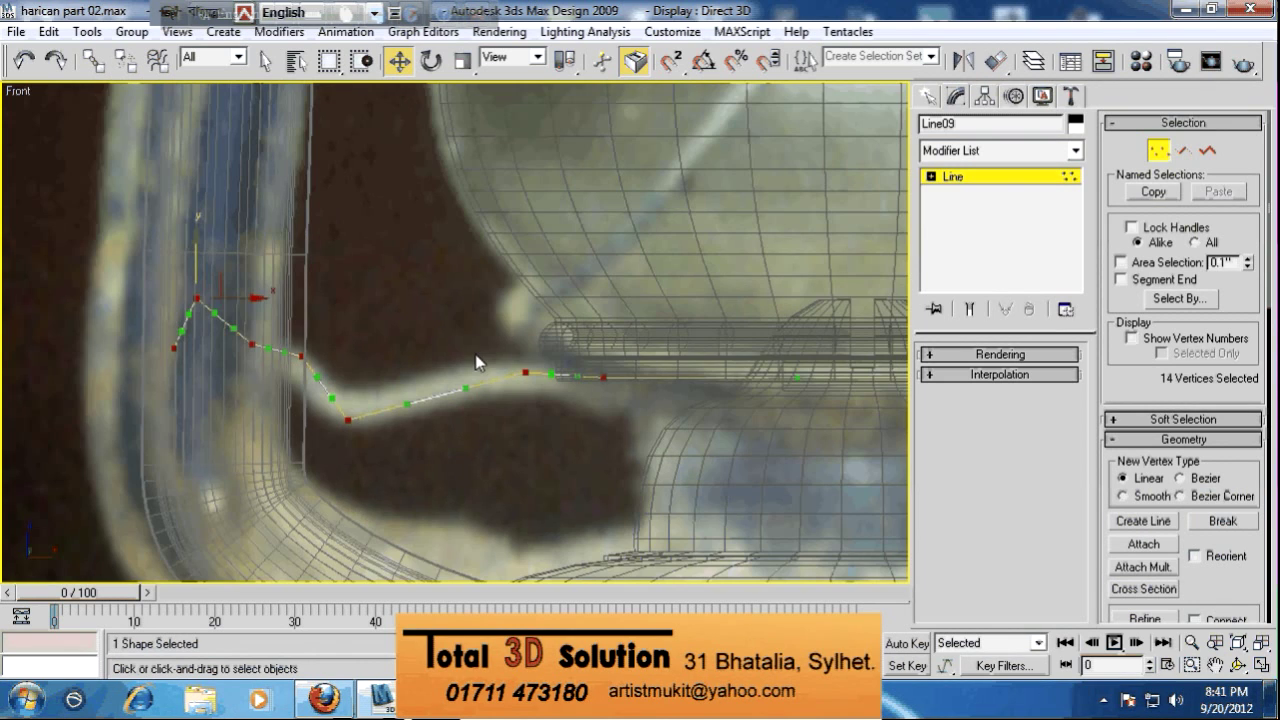
left_click(525, 373)
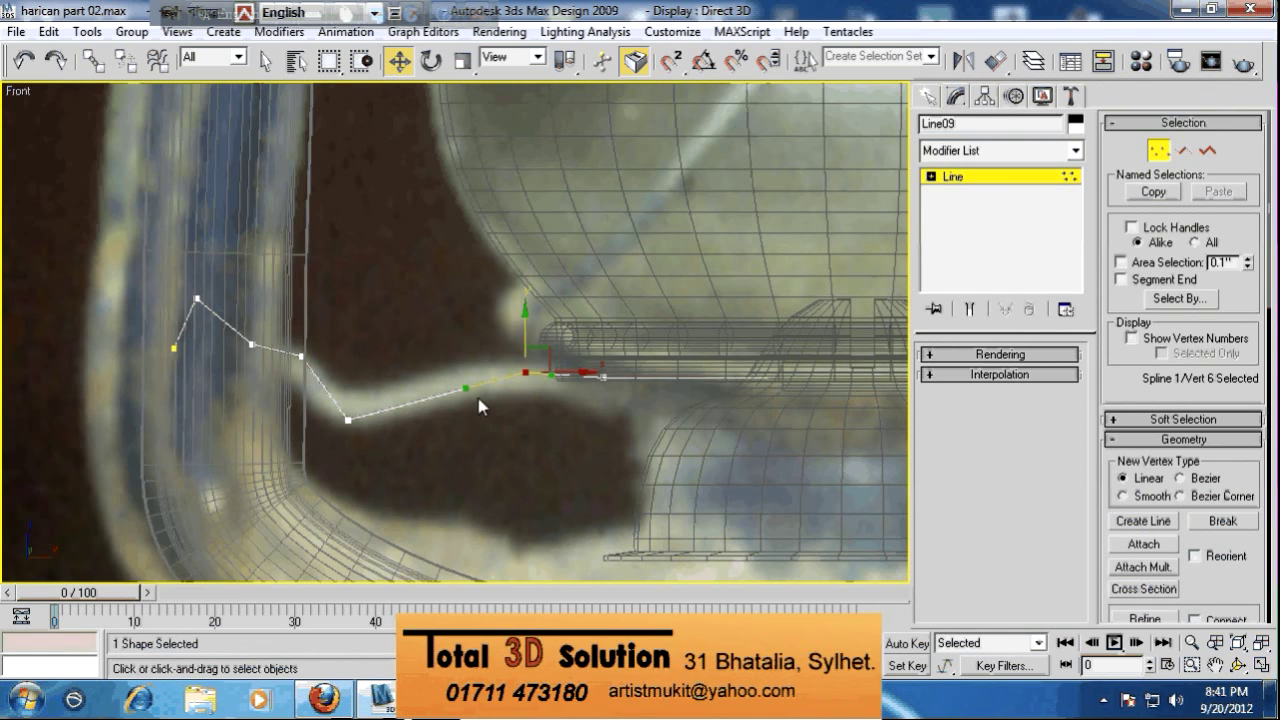
left_click_drag(465, 390, 461, 368)
mouse_move(397, 432)
left_mouse_down()
mouse_move(305, 396)
mouse_move(411, 435)
left_mouse_up()
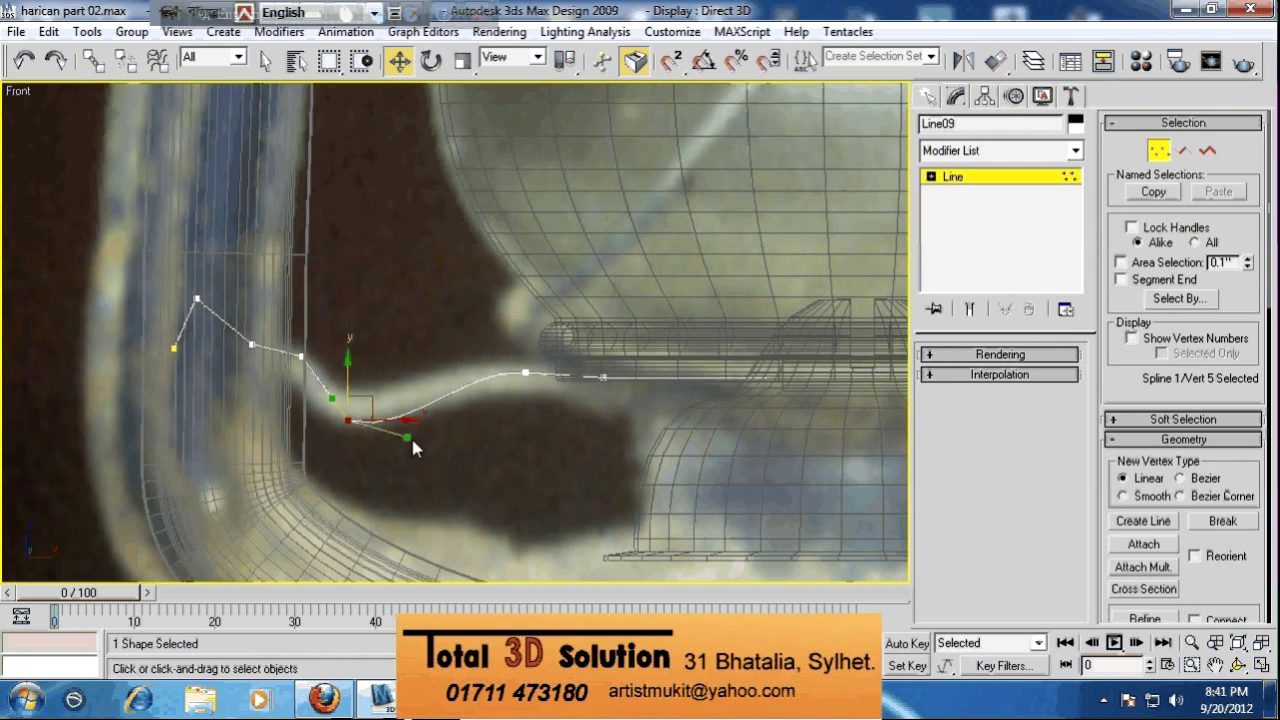
left_click_drag(330, 399, 315, 411)
Adjust the Bezier handles of the vertices between the ring and bracket, and at the left tube's inner edge, to match the photo's wire
middle_click_drag(885, 402, 559, 396)
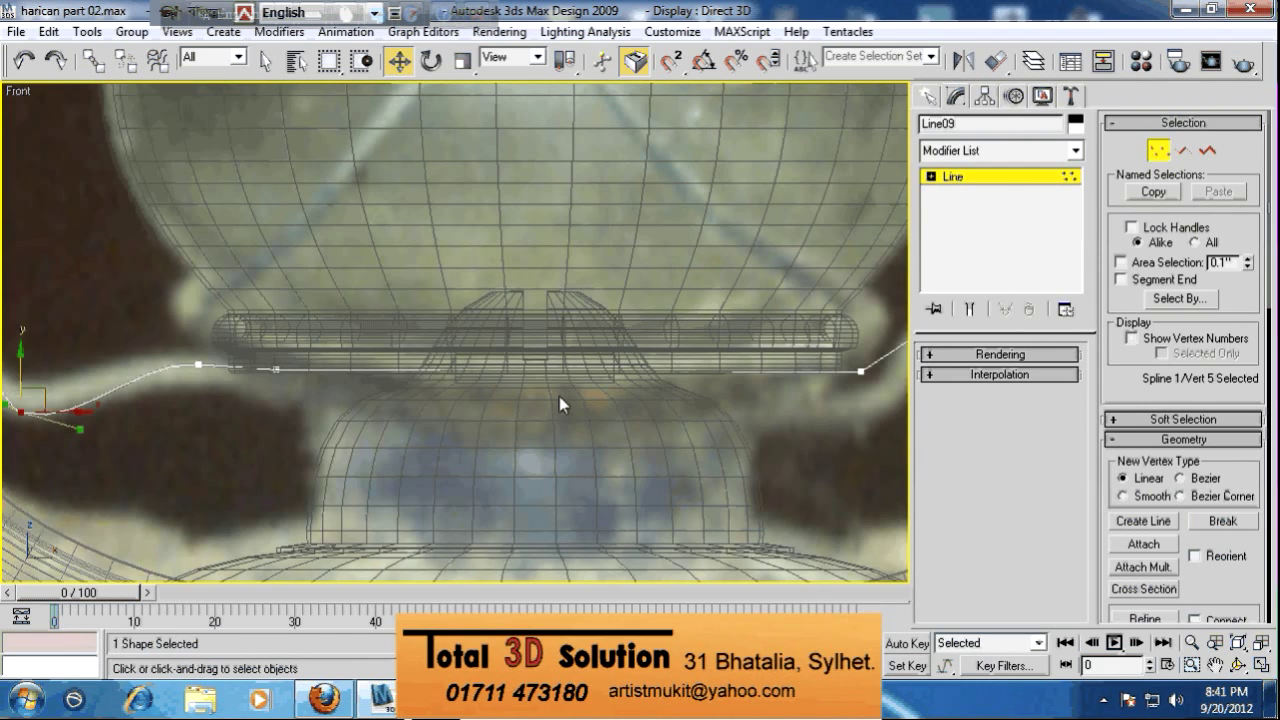
middle_click_drag(804, 322, 495, 364)
left_click_drag(535, 395, 565, 419)
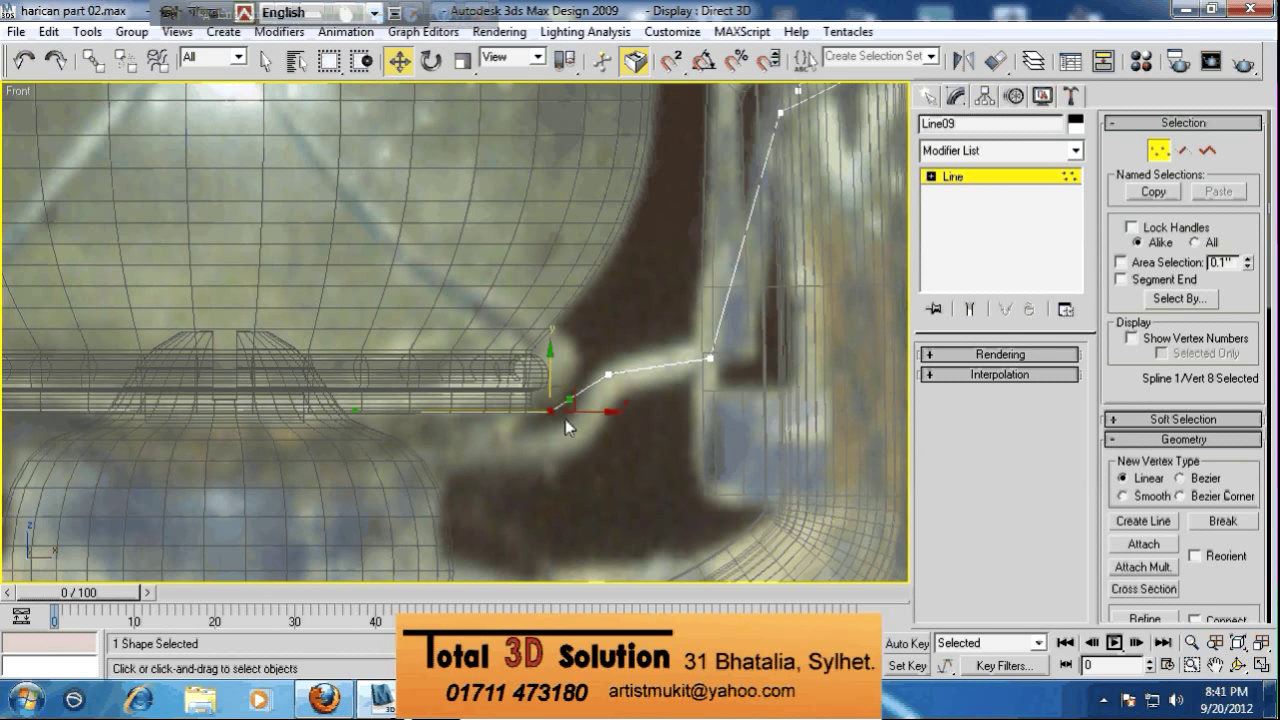
left_click(608, 374)
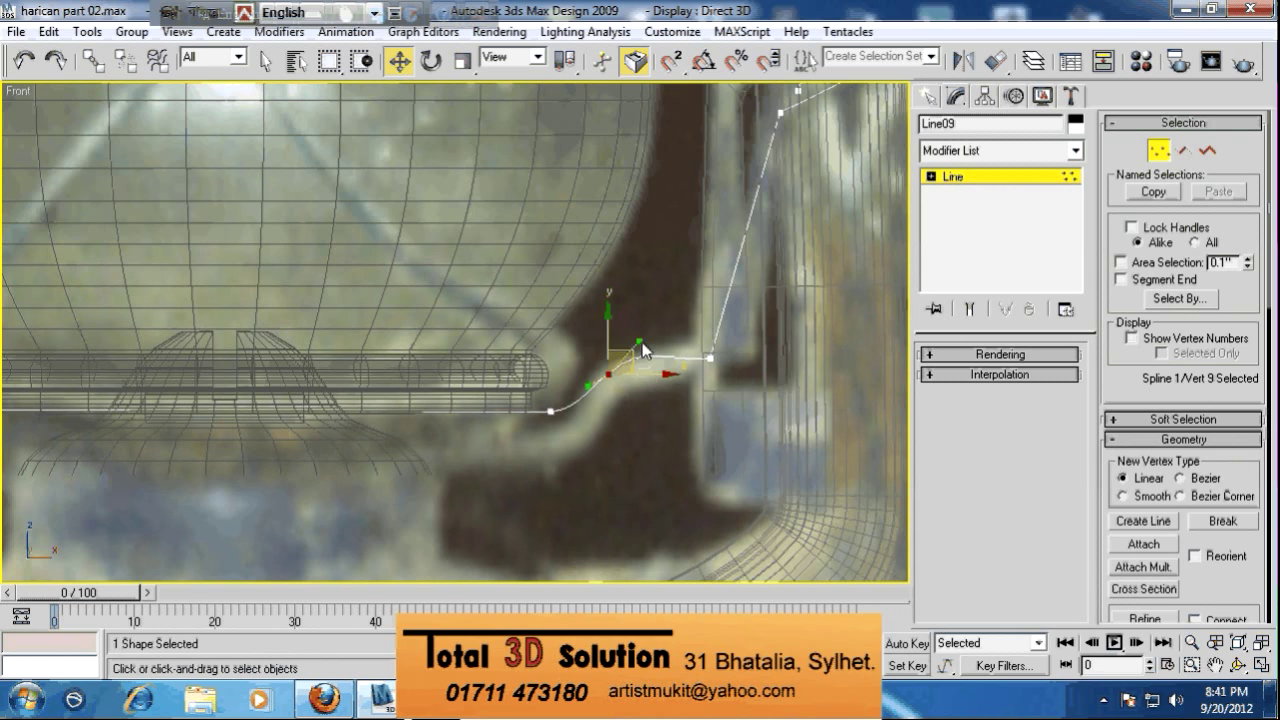
middle_click_drag(666, 333, 577, 437)
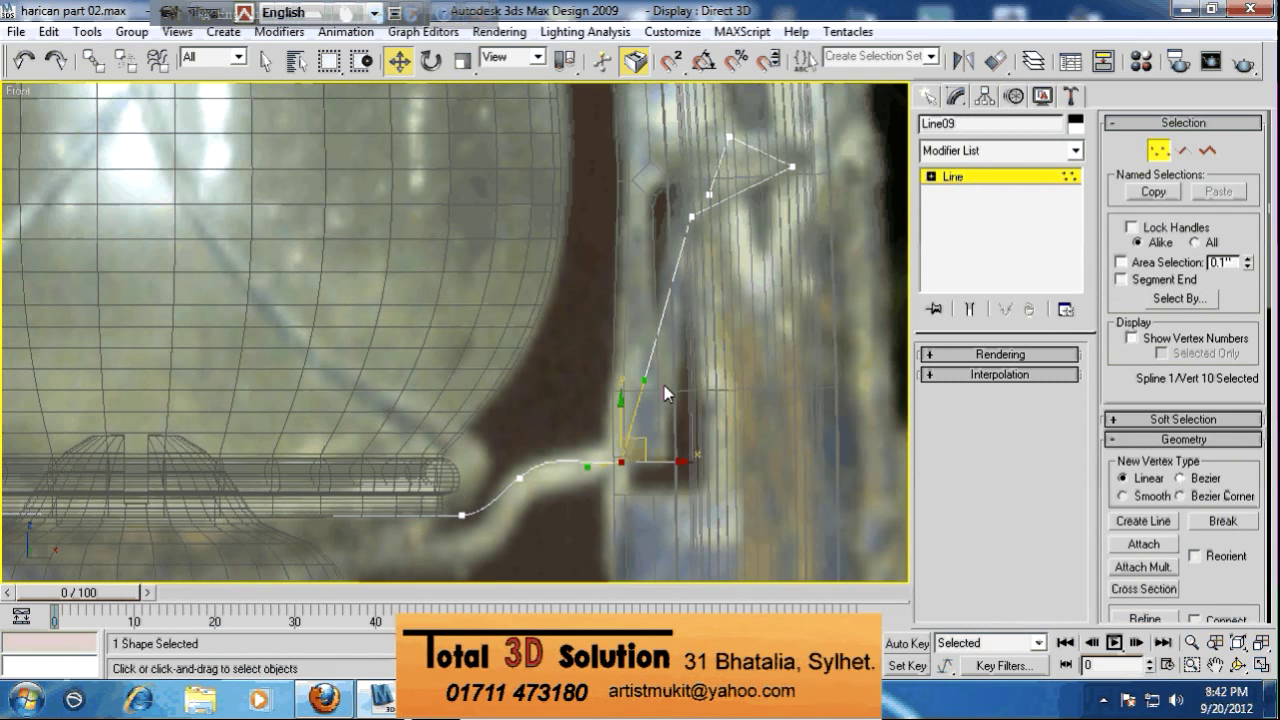
left_click_drag(647, 385, 711, 437)
middle_click_drag(711, 437, 793, 416)
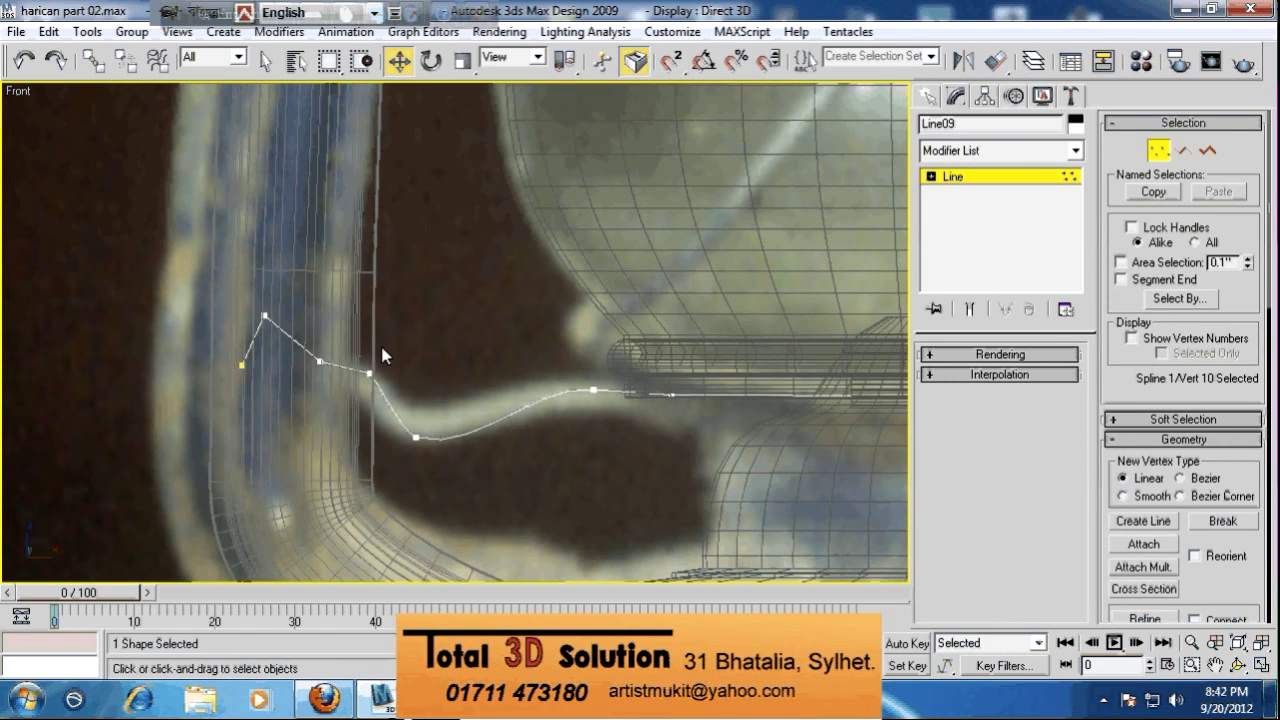
left_click_drag(380, 342, 340, 380)
Move the whole wire line along Y until it sits in front of the lantern body
key("alt+w")
right_click(612, 455)
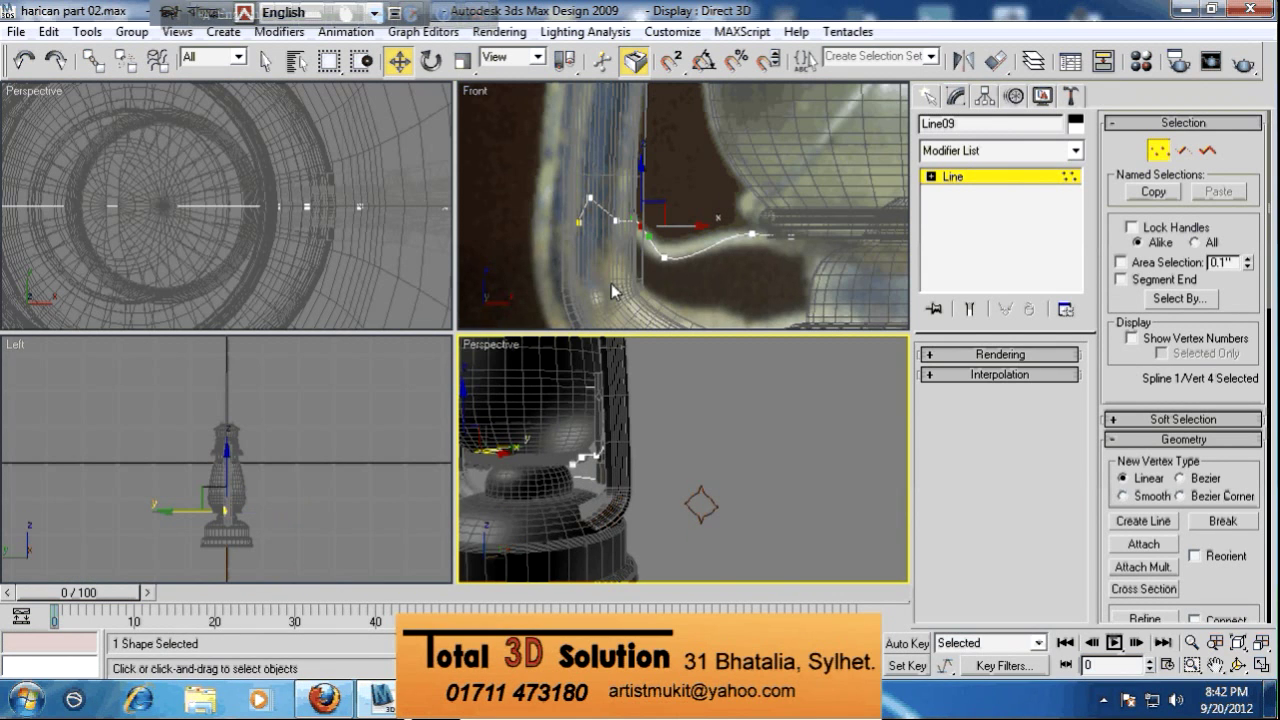
right_click(300, 446)
key("z")
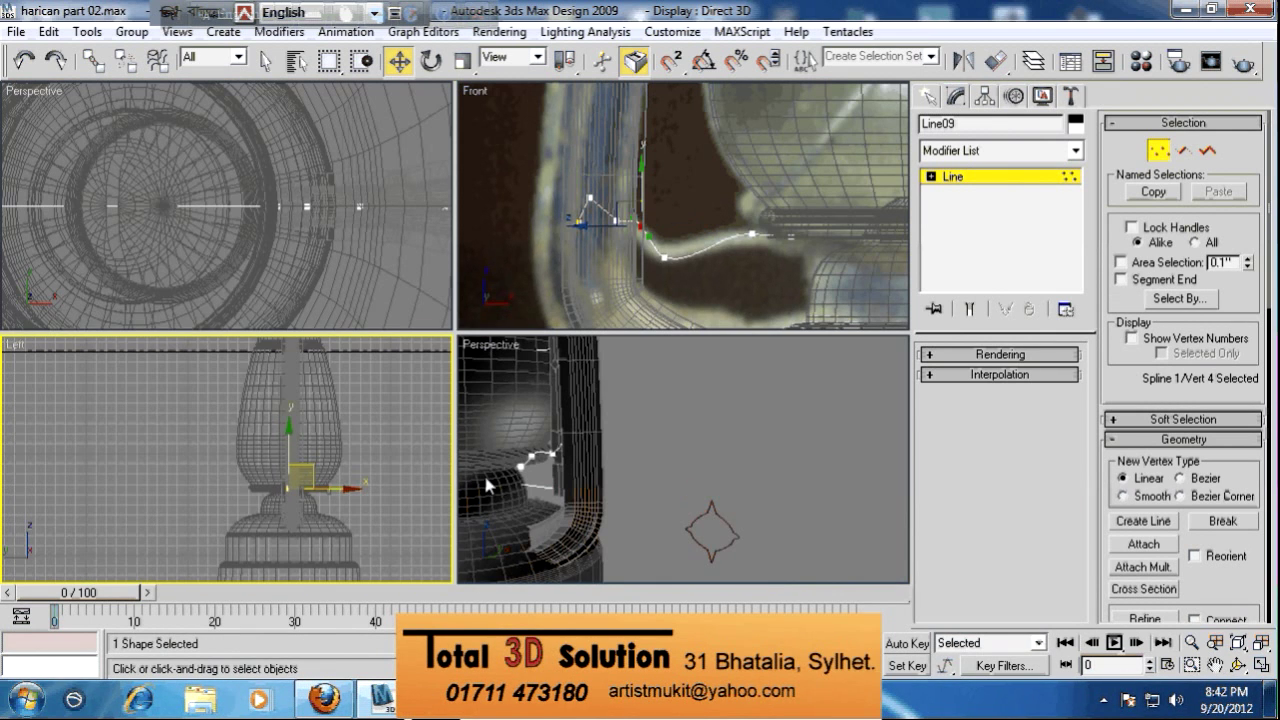
right_click(660, 460)
middle_click_drag(660, 460, 331, 257, "alt")
key("alt+w")
scroll(610, 479, "up", 3)
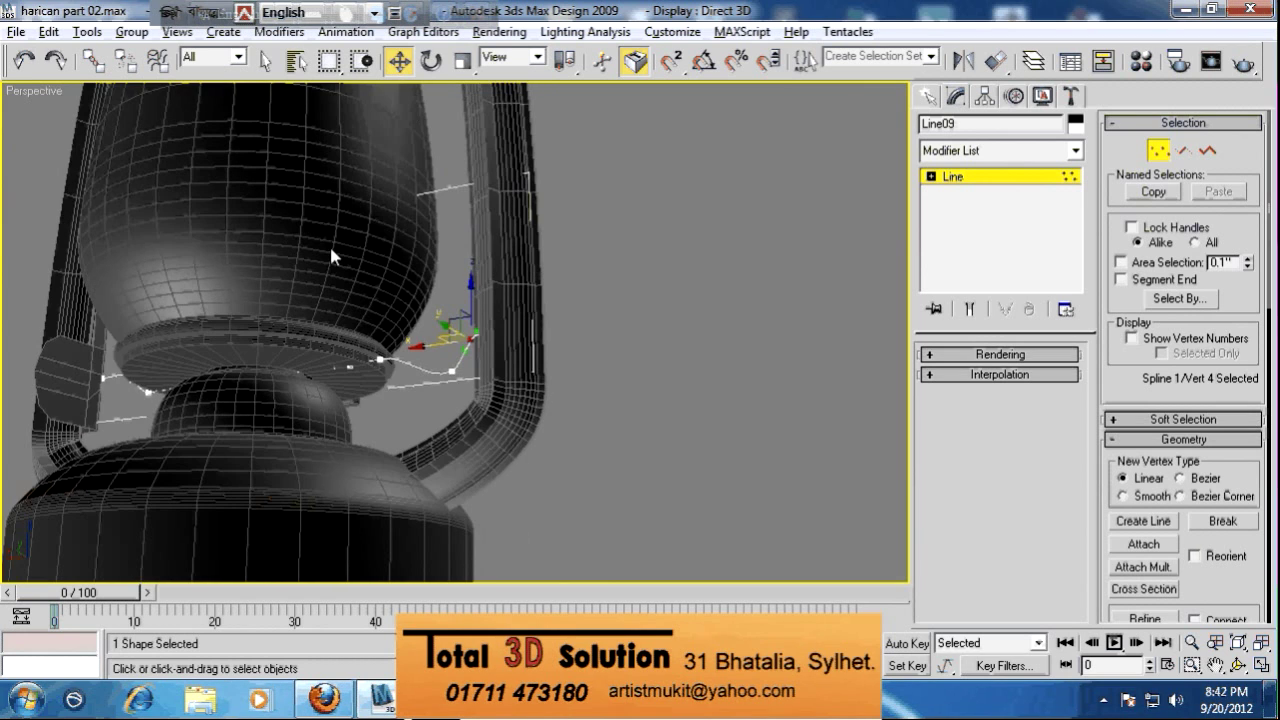
left_click_drag(426, 332, 330, 385)
mouse_move(330, 385)
middle_mouse_down("alt")
mouse_move(300, 443)
mouse_move(330, 410)
middle_mouse_up("alt")
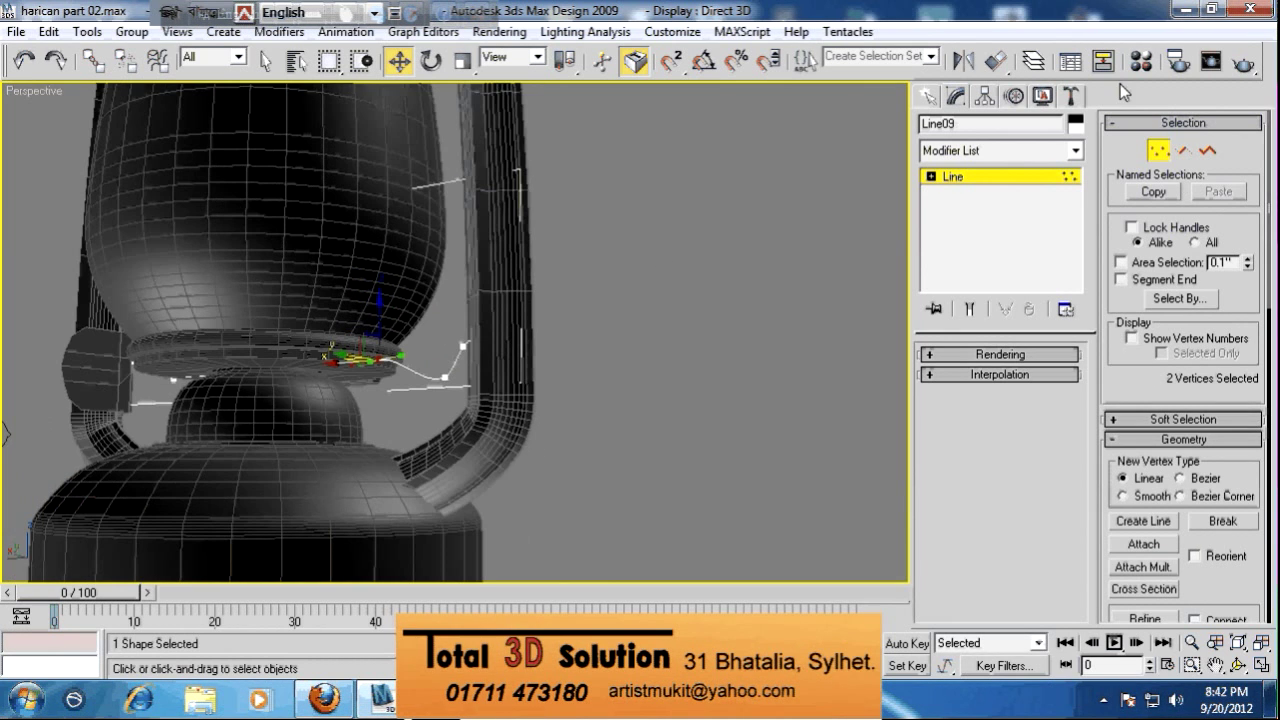
left_click(1183, 149)
middle_click_drag(749, 251, 551, 270, "alt")
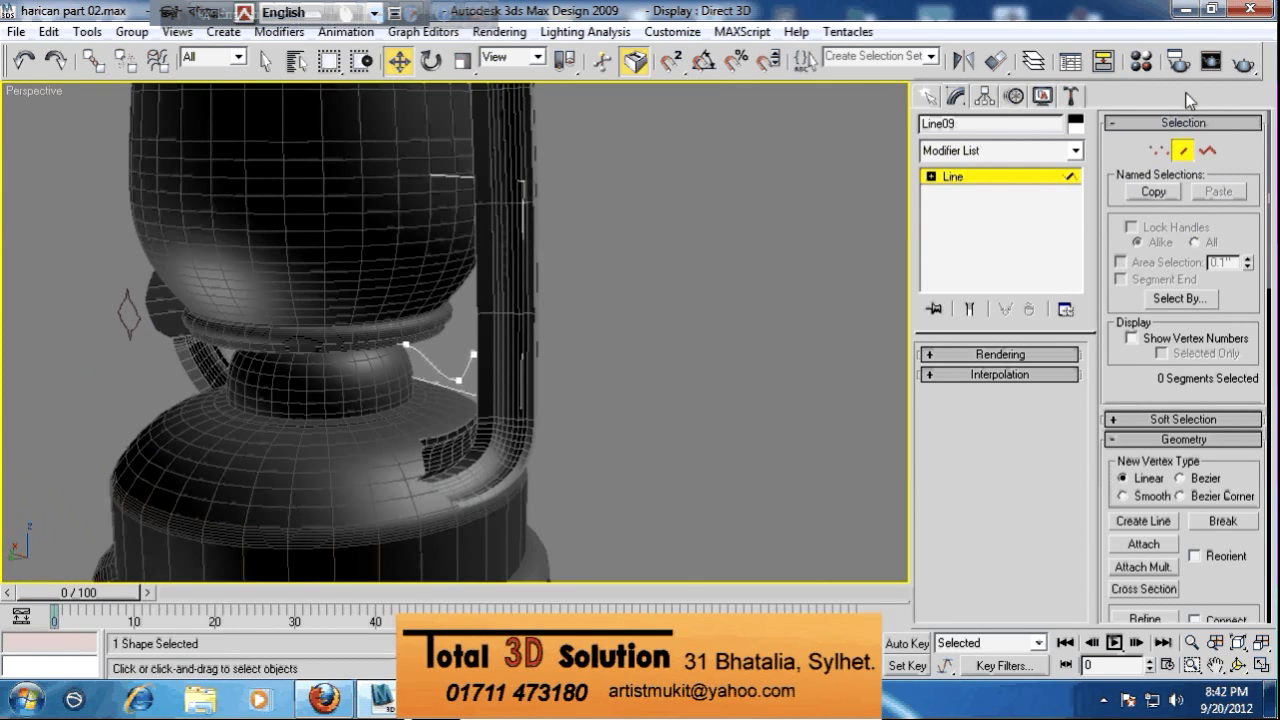
left_click(1183, 149)
left_click_drag(275, 318, 154, 321)
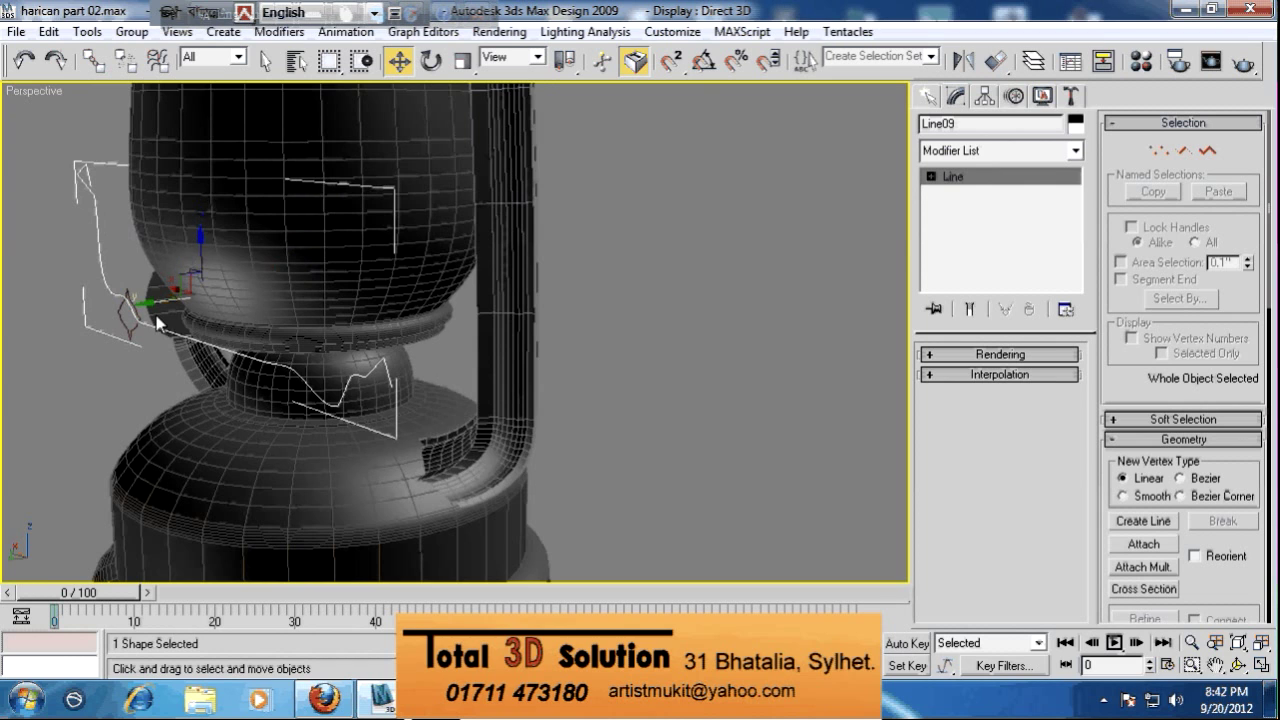
Select the five vertices at the line's left-tube end and move them back along Y toward the tube
middle_click_drag(154, 321, 414, 266, "alt")
scroll(238, 307, "up", 2)
middle_click_drag(236, 294, 308, 323, "alt")
left_click(1158, 150)
middle_click_drag(680, 330, 736, 304, "alt")
left_click_drag(736, 304, 470, 493)
left_click_drag(595, 423, 665, 350)
Select five vertices at the line's bracket end and move them back along Y toward the bracket
scroll(185, 318, "up", 3)
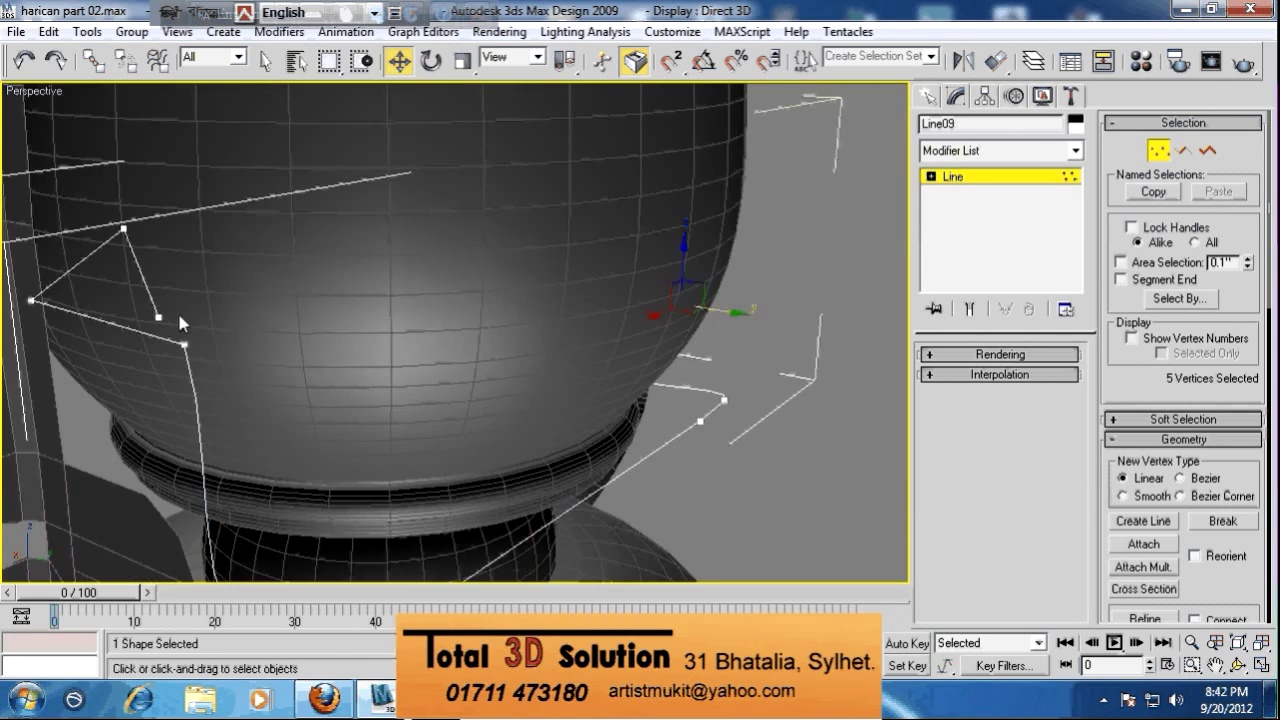
scroll(378, 242, "down", 3)
scroll(378, 242, "down", 2)
left_click_drag(487, 375, 400, 490)
left_click_drag(439, 230, 270, 396, "ctrl")
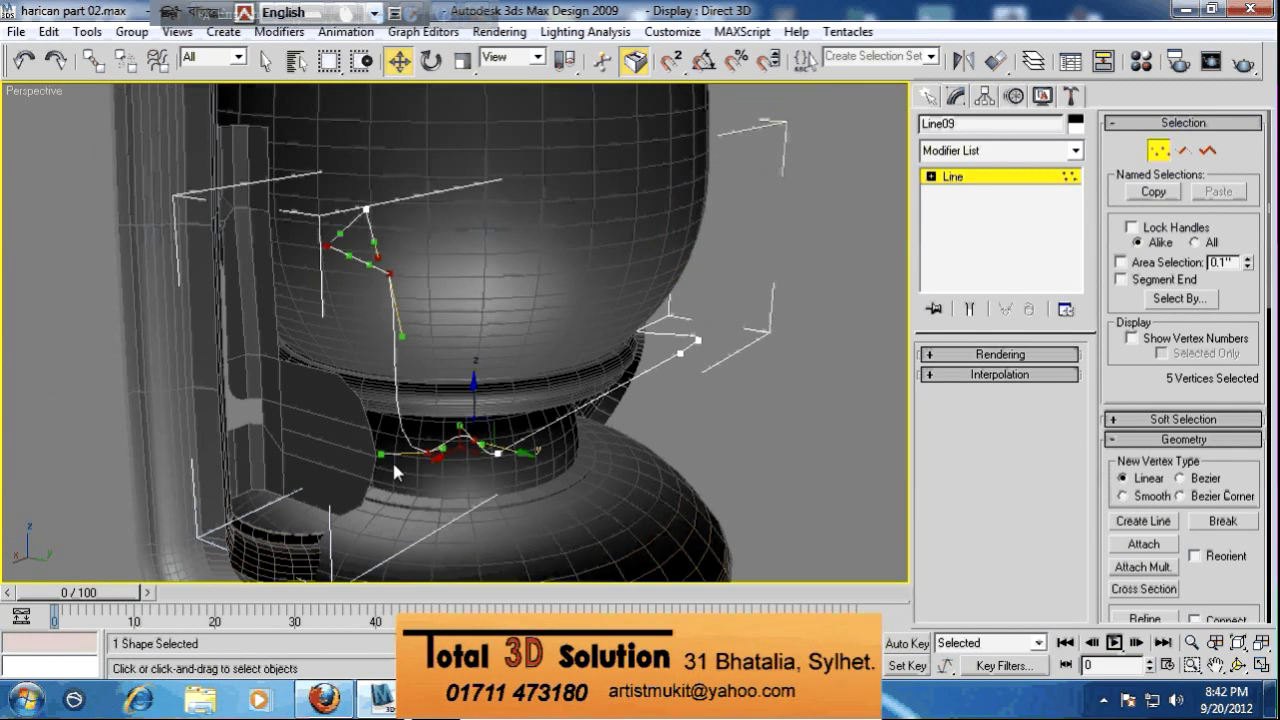
left_click_drag(470, 466, 361, 445)
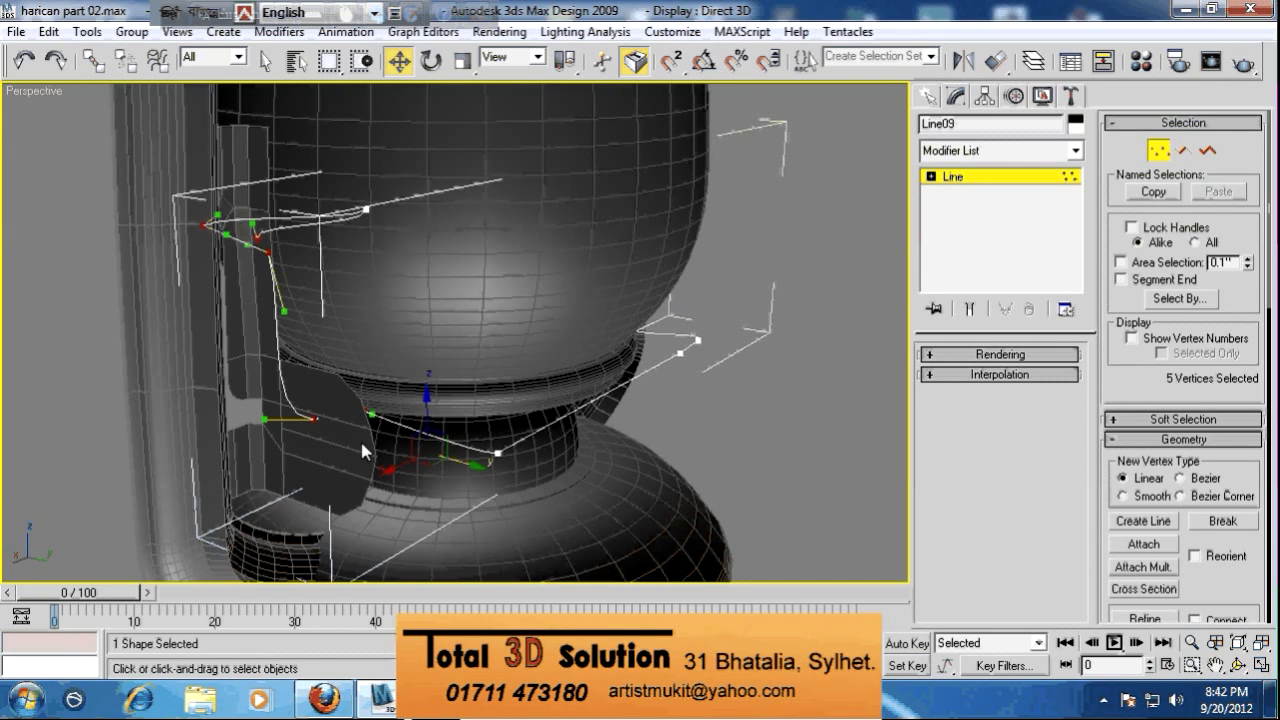
Move the three upper vertices of the bracket end farther along Y toward the bracket
middle_click_drag(360, 438, 352, 325, "alt")
left_click_drag(335, 200, 208, 264)
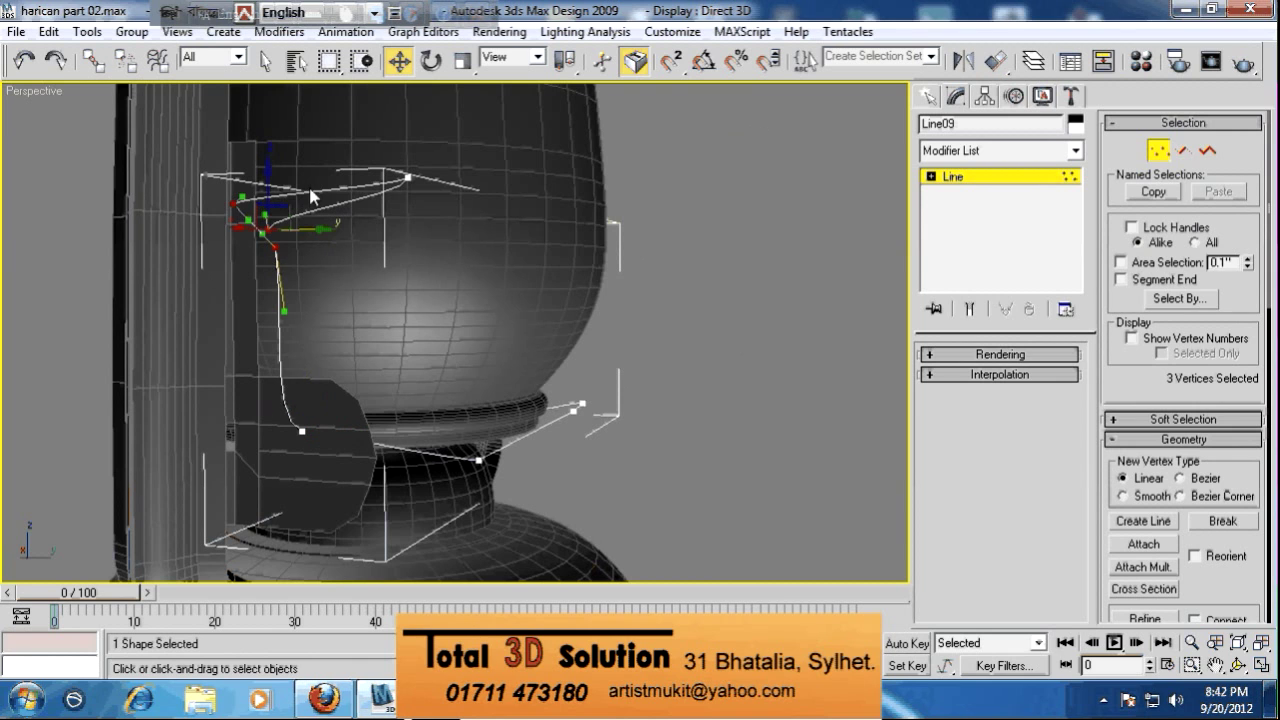
left_click_drag(298, 226, 242, 238)
Pull both Bezier handles of the peak vertex beside the left tube outward to form a rounded arch
middle_click_drag(242, 238, 517, 393, "alt")
scroll(517, 393, "up", 3)
middle_click_drag(496, 293, 440, 330, "alt")
left_click(520, 314)
middle_click_drag(548, 346, 510, 402, "alt")
scroll(498, 356, "up", 5)
scroll(494, 356, "down", 5)
scroll(497, 356, "up", 5)
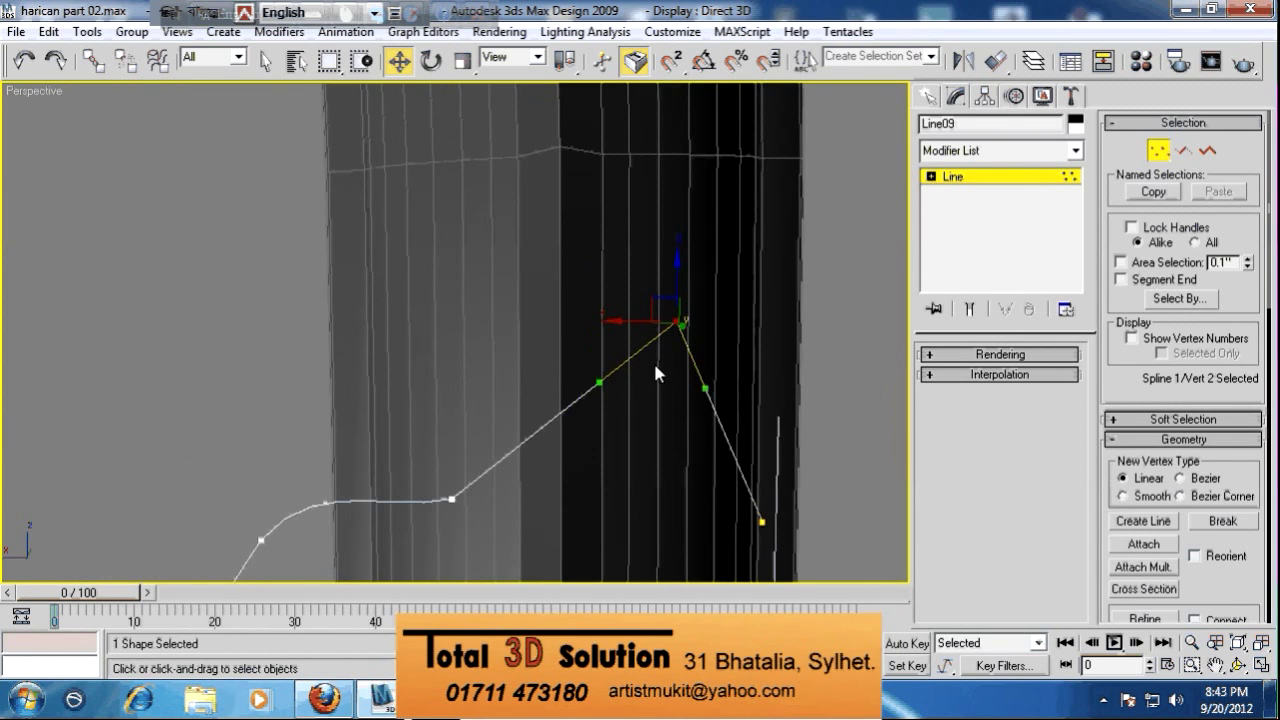
left_click_drag(599, 382, 563, 315)
left_click_drag(706, 391, 746, 329)
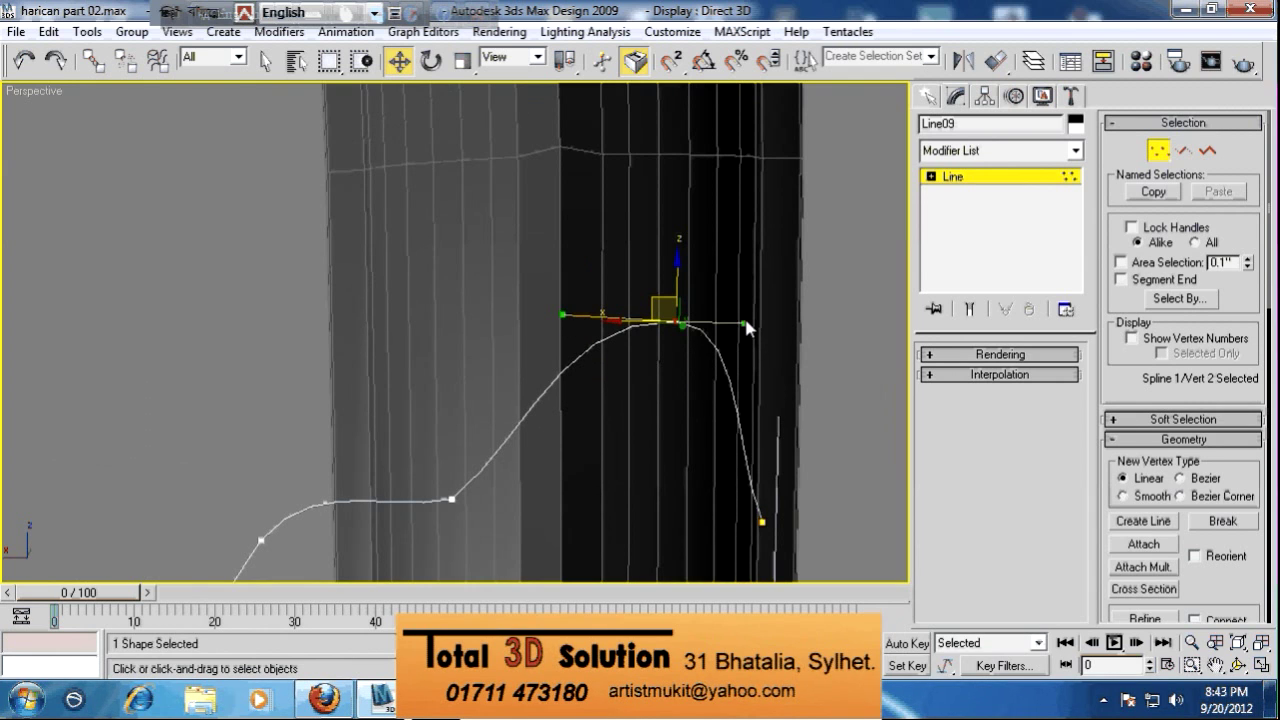
Adjust the Bezier handles of the end vertex and the third vertex at the left tube to smooth the hook
left_click(761, 520)
middle_click_drag(697, 534, 576, 464)
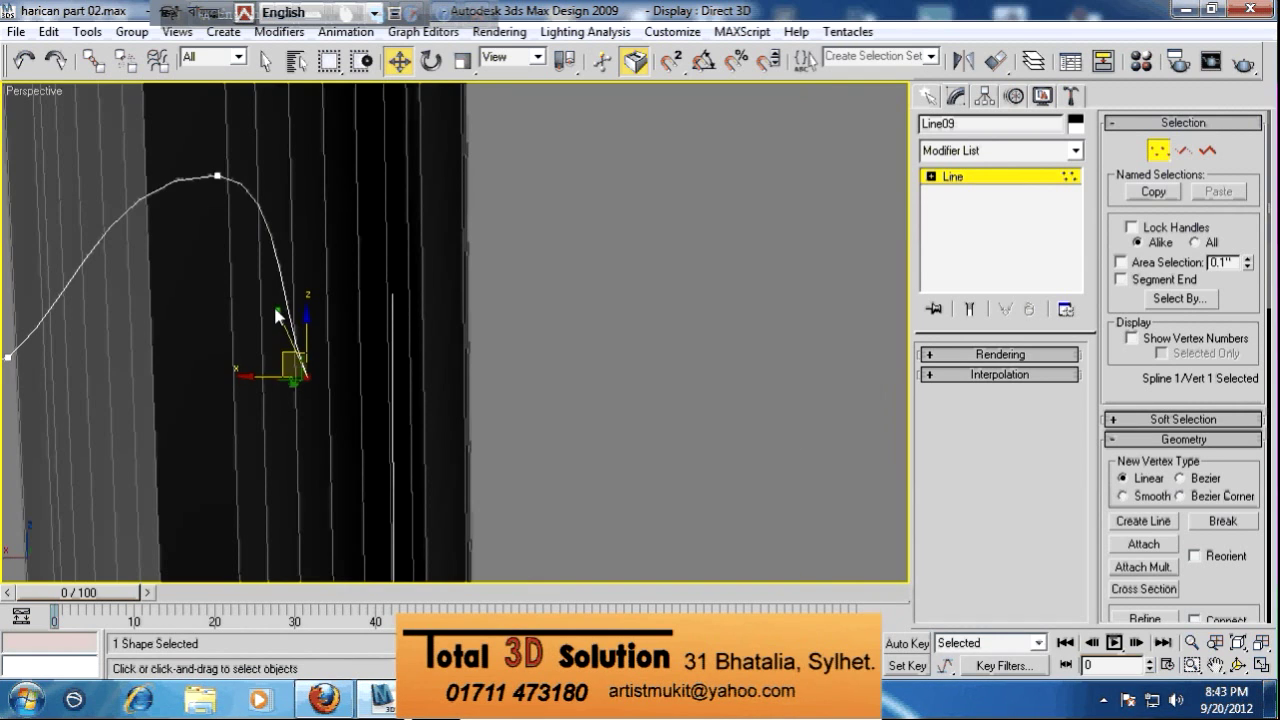
left_click_drag(333, 306, 338, 305)
middle_click_drag(217, 314, 397, 336)
scroll(501, 342, "down", 5)
left_click(584, 322)
left_click_drag(608, 302, 616, 320)
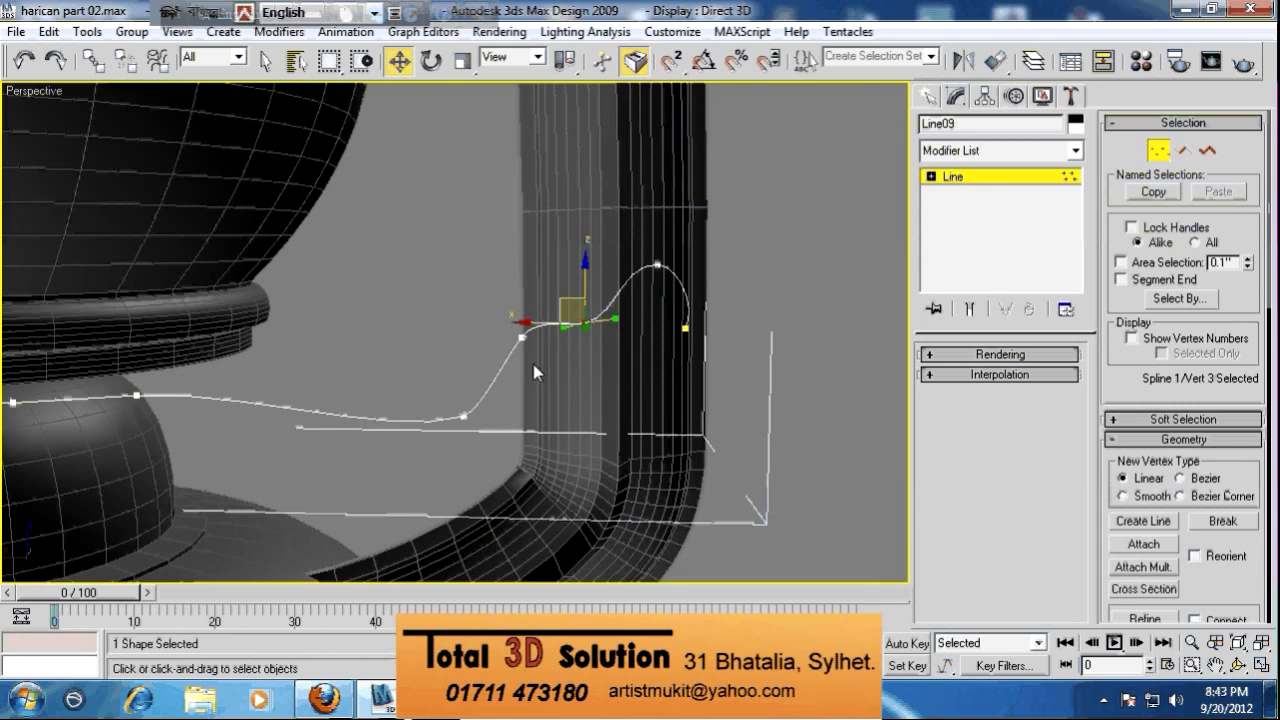
Adjust the Bezier handles of the wire's vertices around the burner neck and leave vertex editing
middle_click_drag(533, 364, 647, 303)
scroll(647, 303, "down", 5)
middle_click_drag(228, 428, 516, 422)
middle_click_drag(243, 408, 424, 371)
left_click(408, 281)
left_click(426, 369)
middle_click_drag(546, 423, 356, 443)
left_click_drag(192, 390, 233, 392)
middle_click_drag(520, 404, 415, 414)
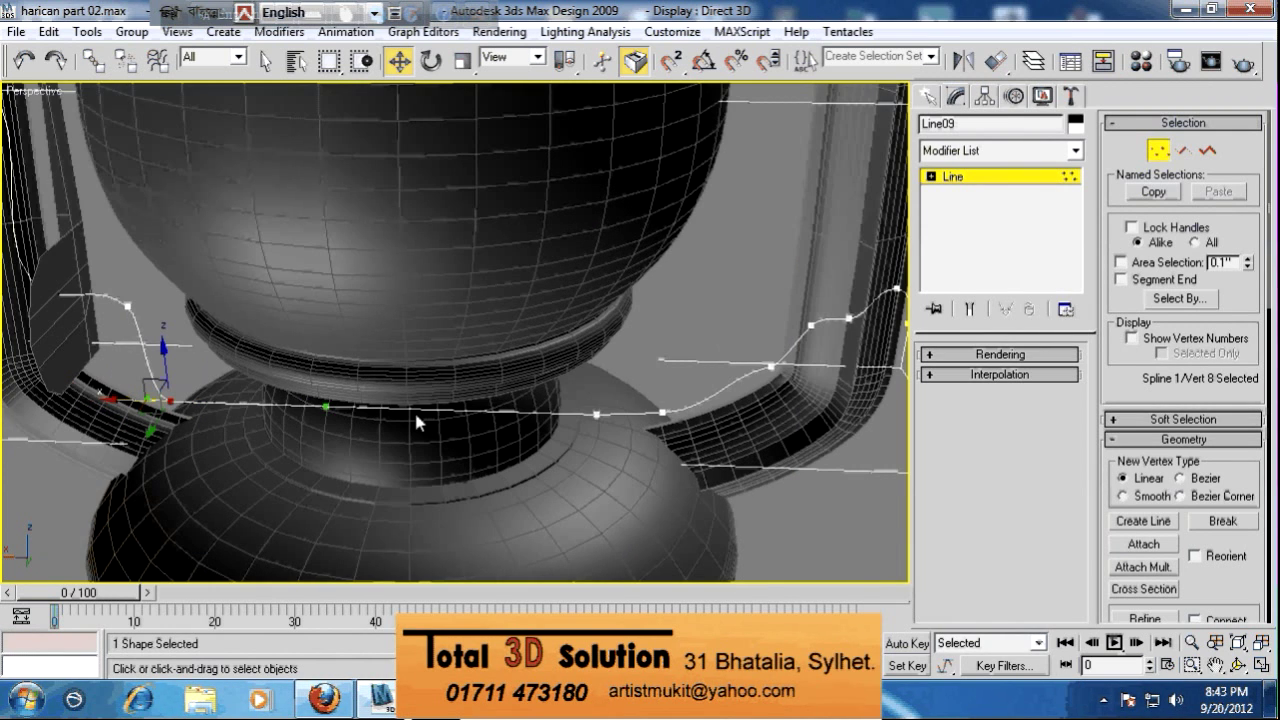
left_click(598, 413)
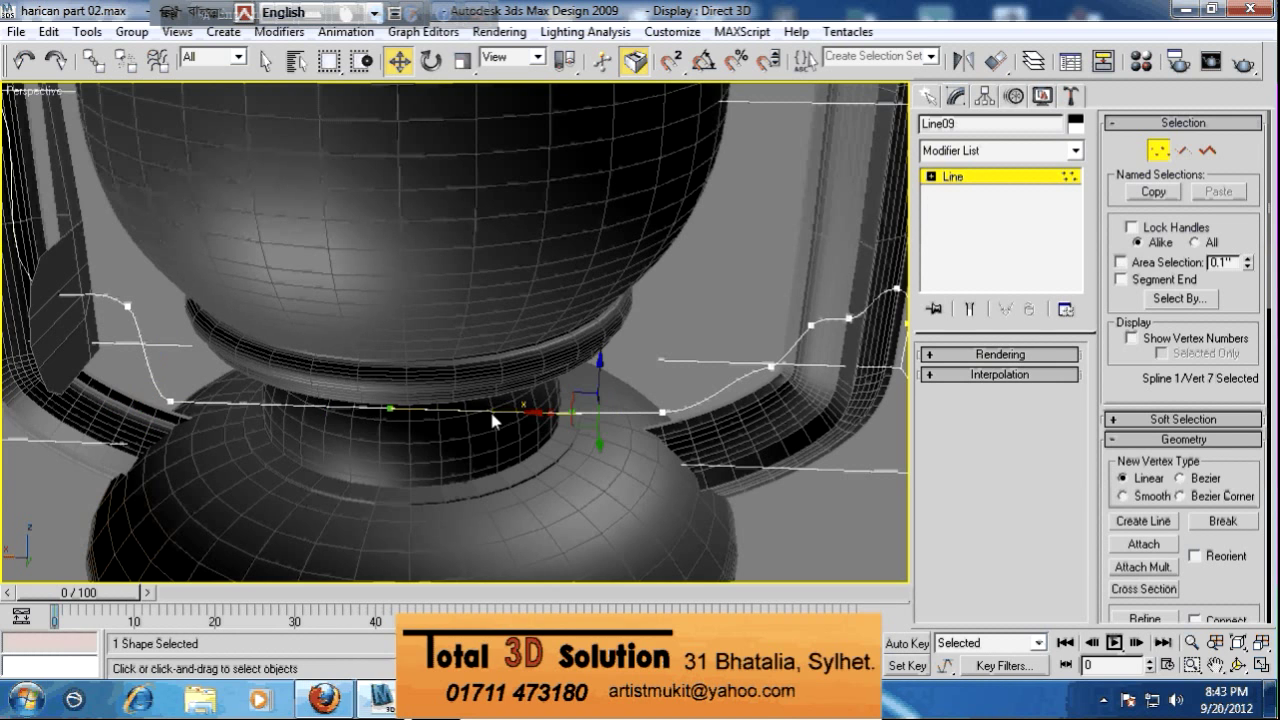
middle_click_drag(492, 420, 290, 410, "alt")
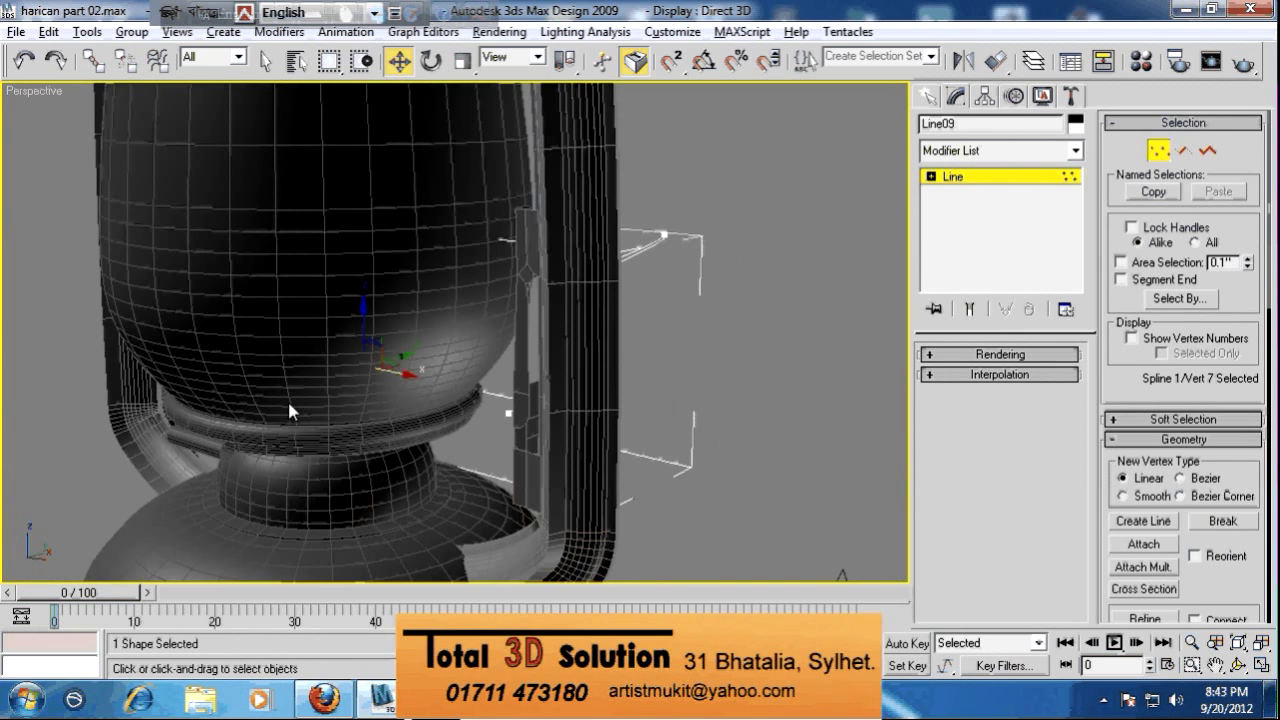
left_click(581, 396)
left_click(1163, 156)
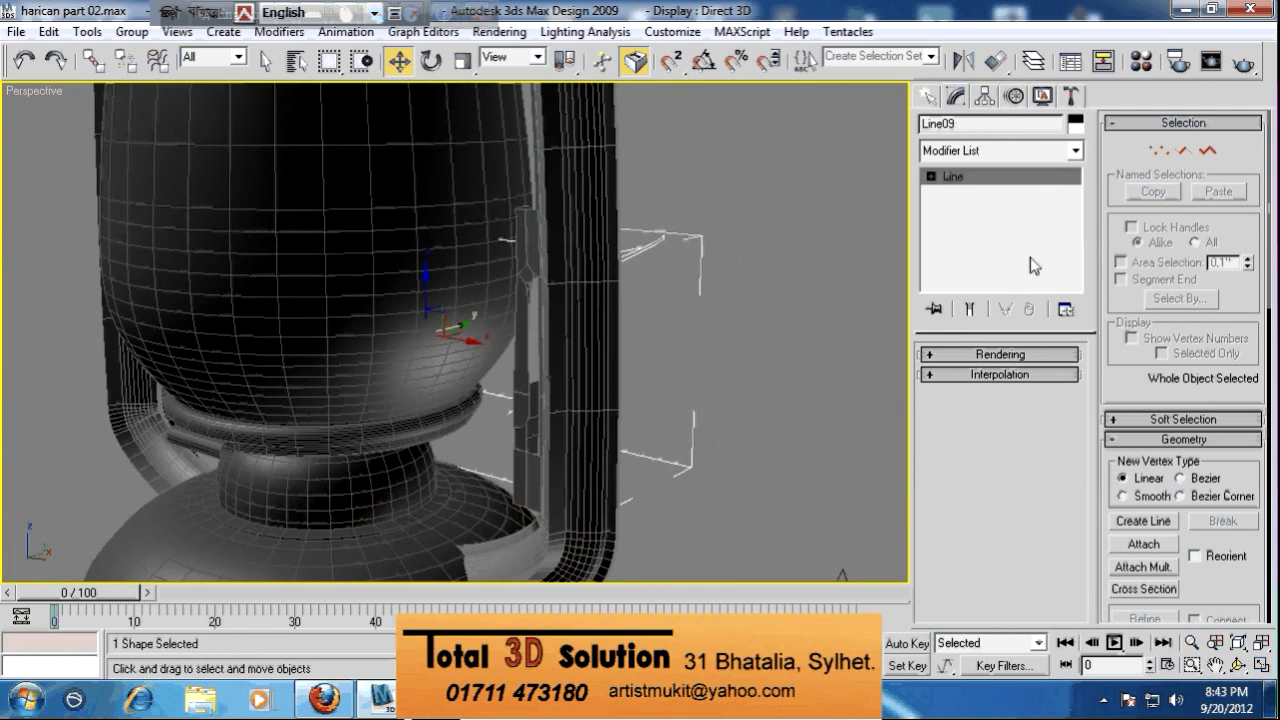
Inspect the wire's shape around the lantern in the perspective view and against the photo in the Front view
scroll(461, 356, "down", 3)
middle_click_drag(461, 356, 637, 346, "alt")
left_click(645, 353)
middle_click_drag(508, 333, 551, 437)
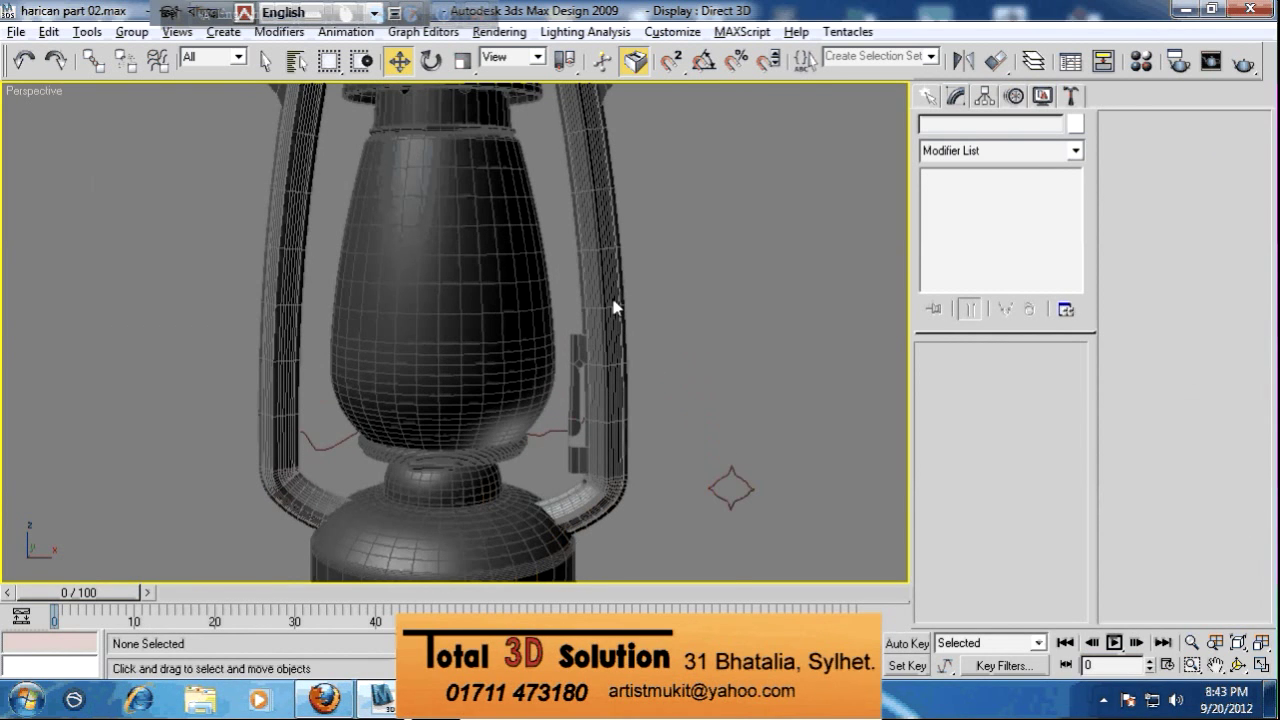
key("alt+w")
left_click(792, 182)
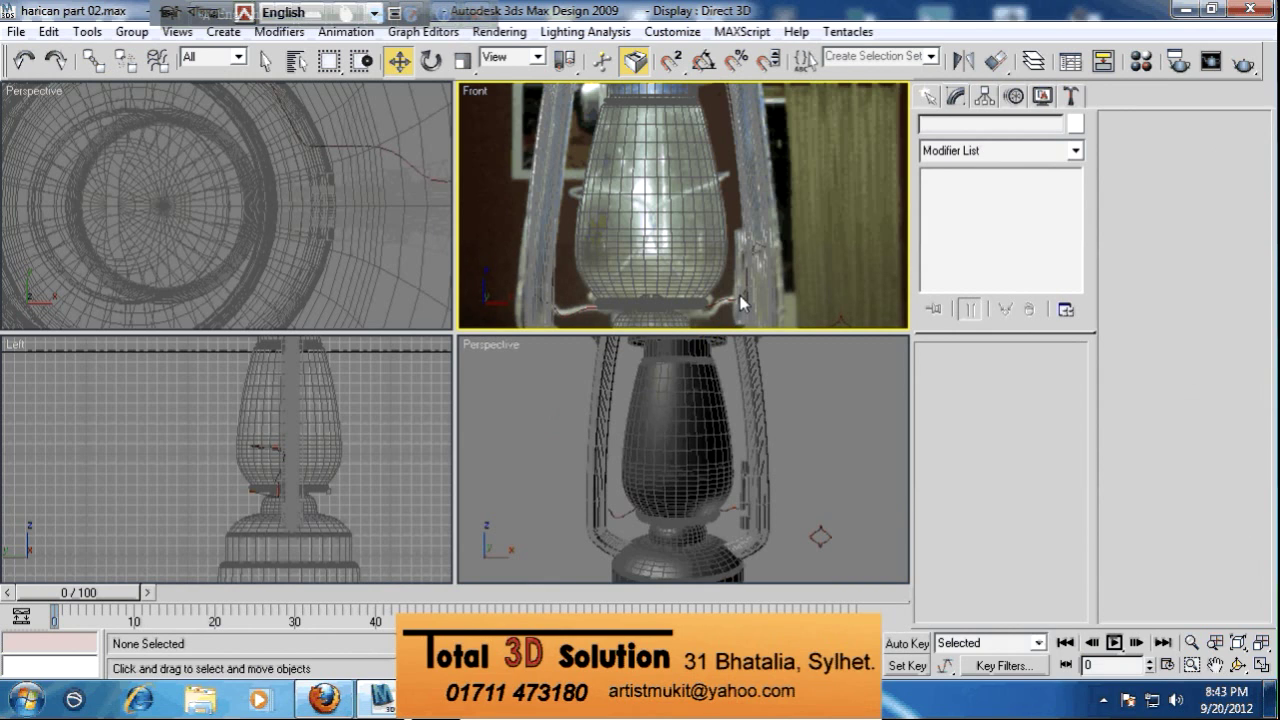
scroll(760, 495, "up", 3)
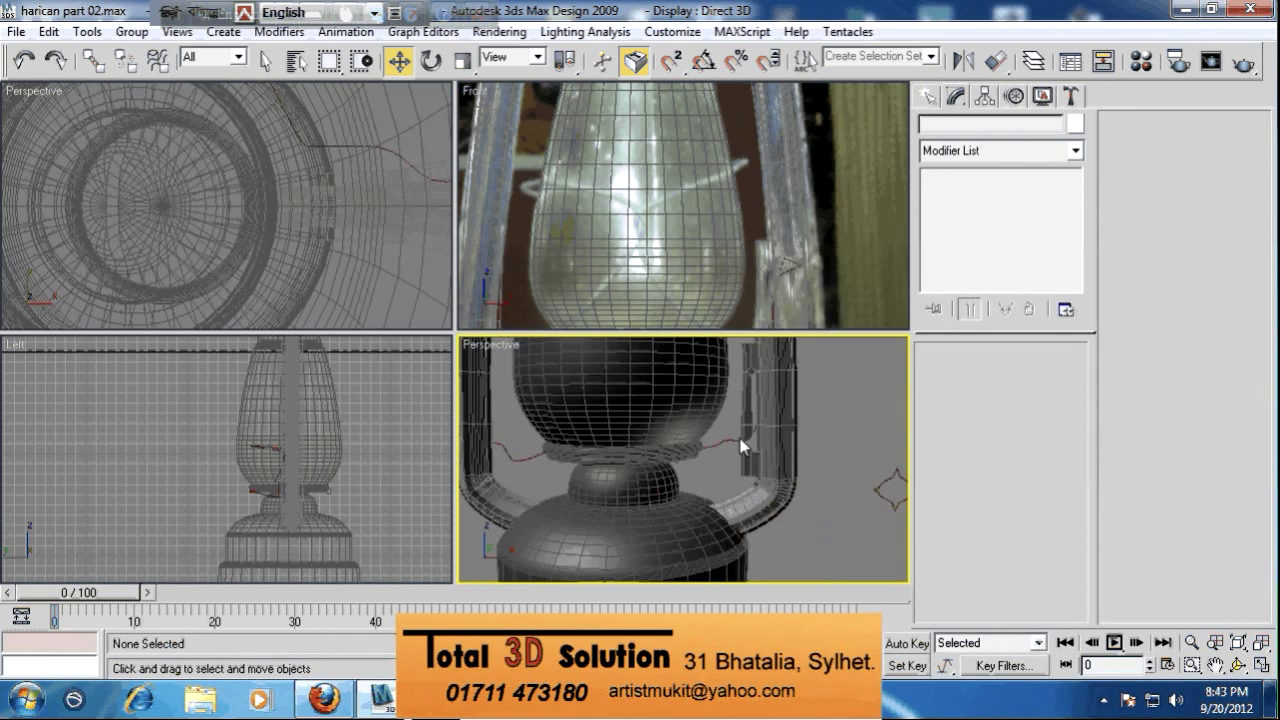
Try enabling the wire line in the renderer and viewport as a radial tube with 1.0" thickness and 12 sides
left_click(723, 440)
middle_click_drag(741, 452, 735, 523)
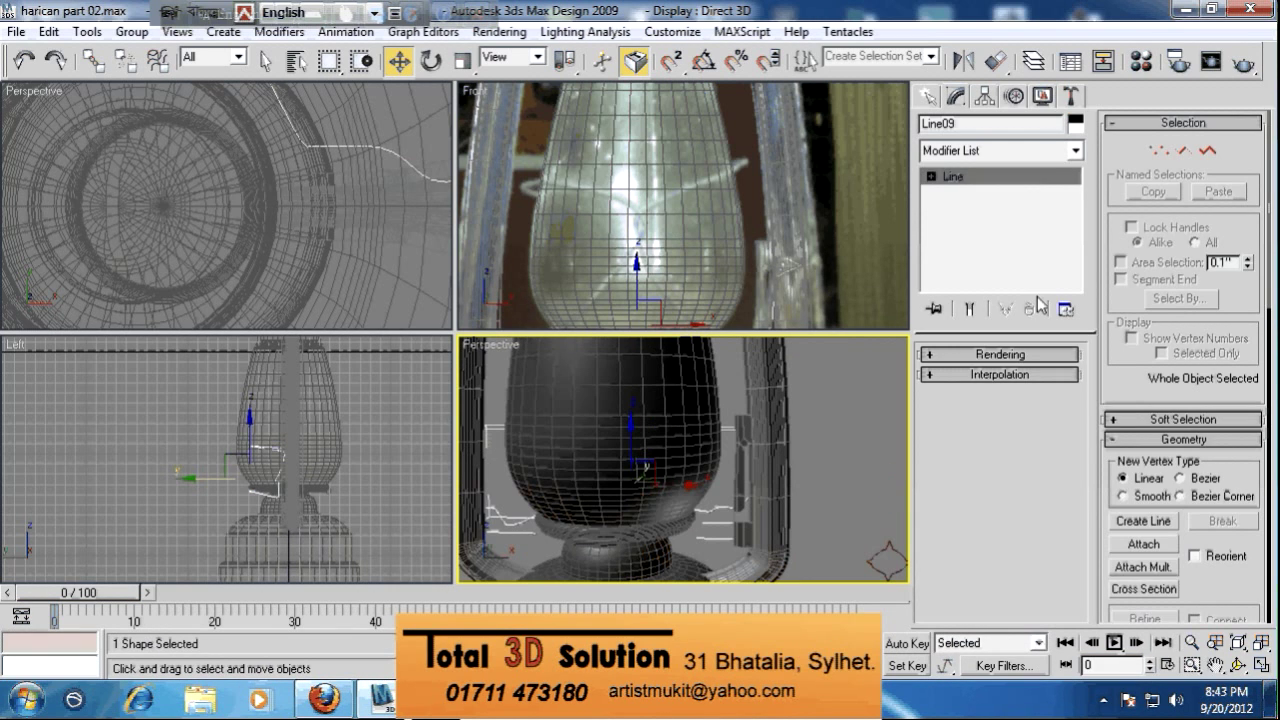
left_click(991, 354)
left_click(931, 369)
left_click(931, 384)
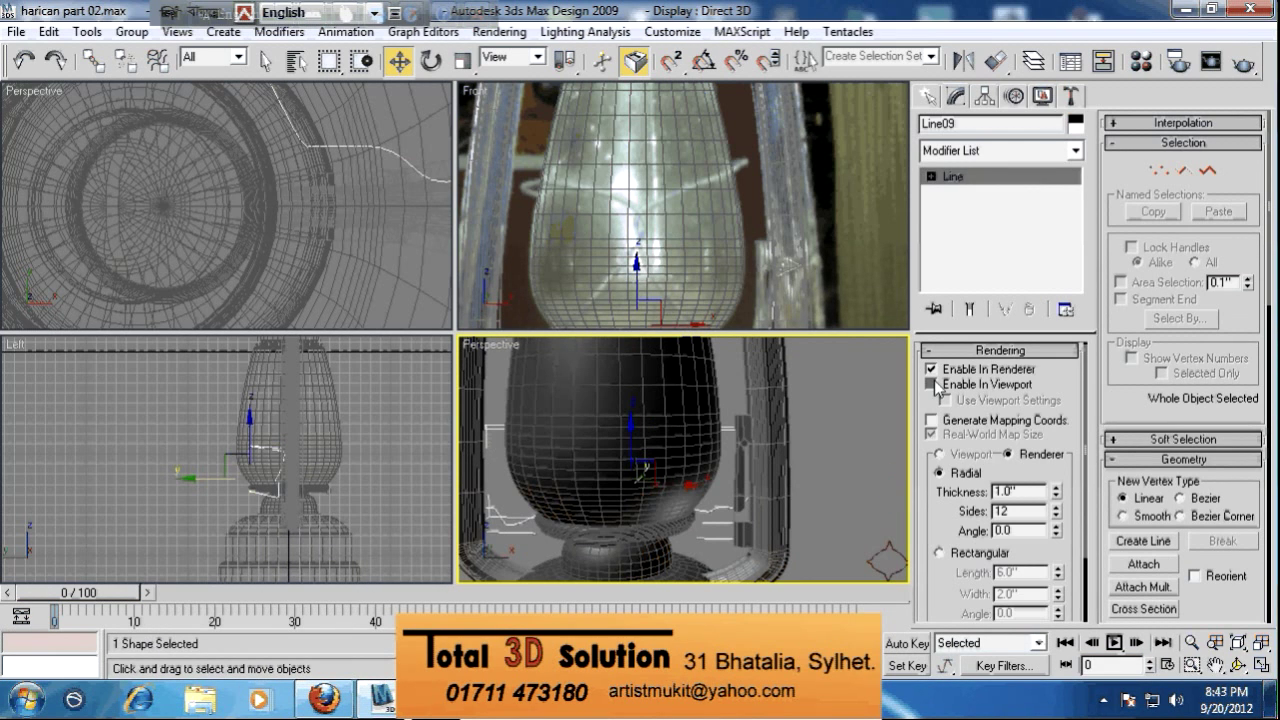
middle_click_drag(800, 466, 772, 460, "alt")
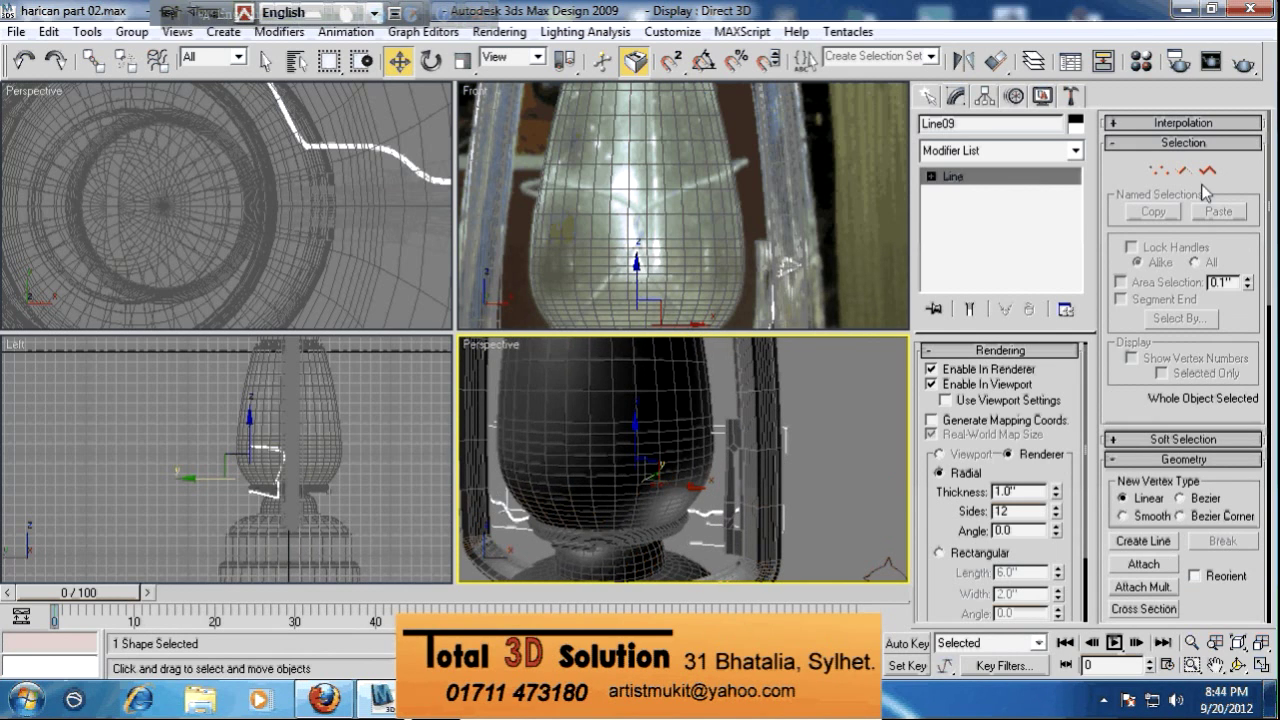
left_click(931, 384)
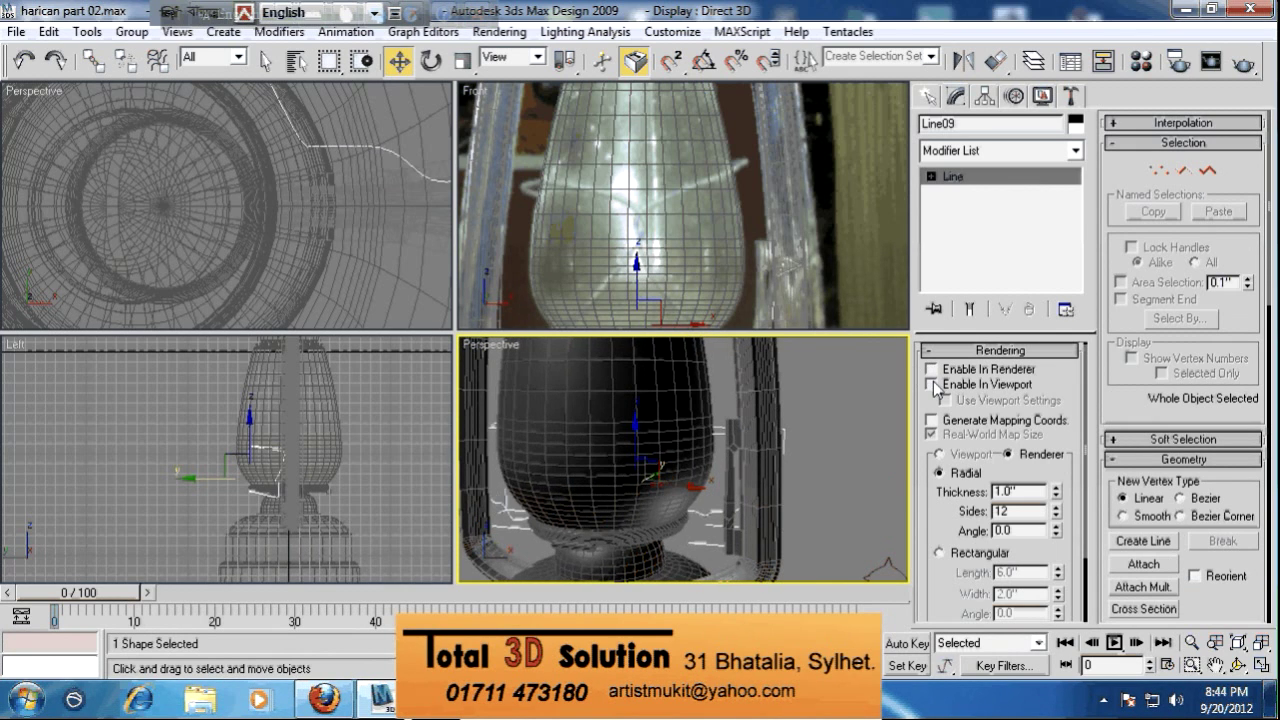
Delete the wire line from the scene
key("Delete")
middle_click_drag(749, 420, 775, 449)
Draw an ellipse spline about 107" long and 85" wide in the Left view and move it onto the glass globe's centre
middle_click_drag(663, 222, 671, 202)
key("alt+w")
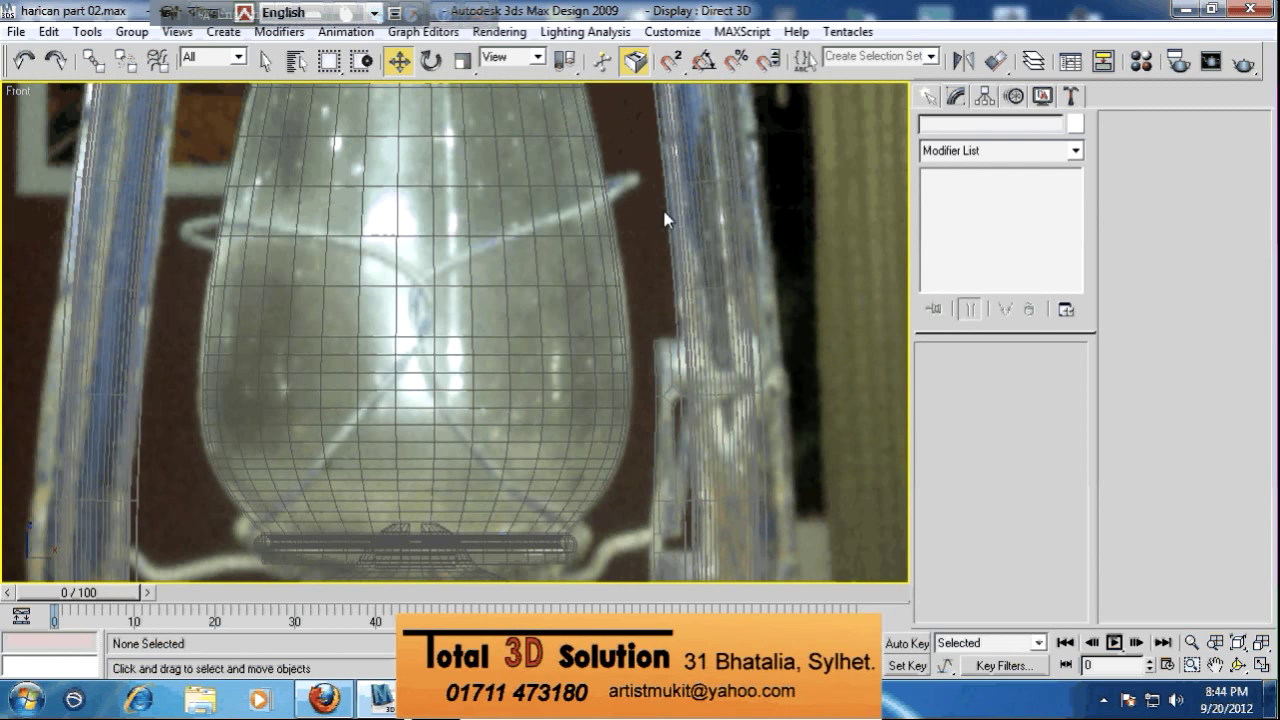
left_click(935, 95)
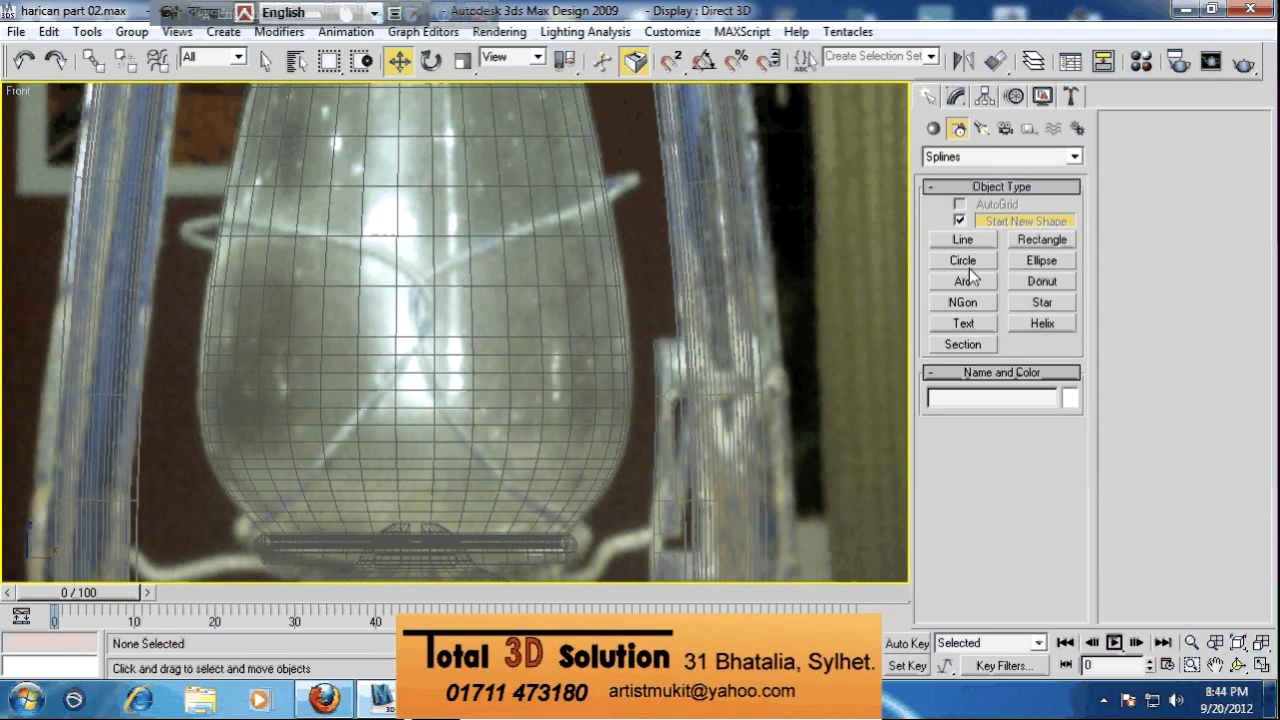
left_click(969, 261)
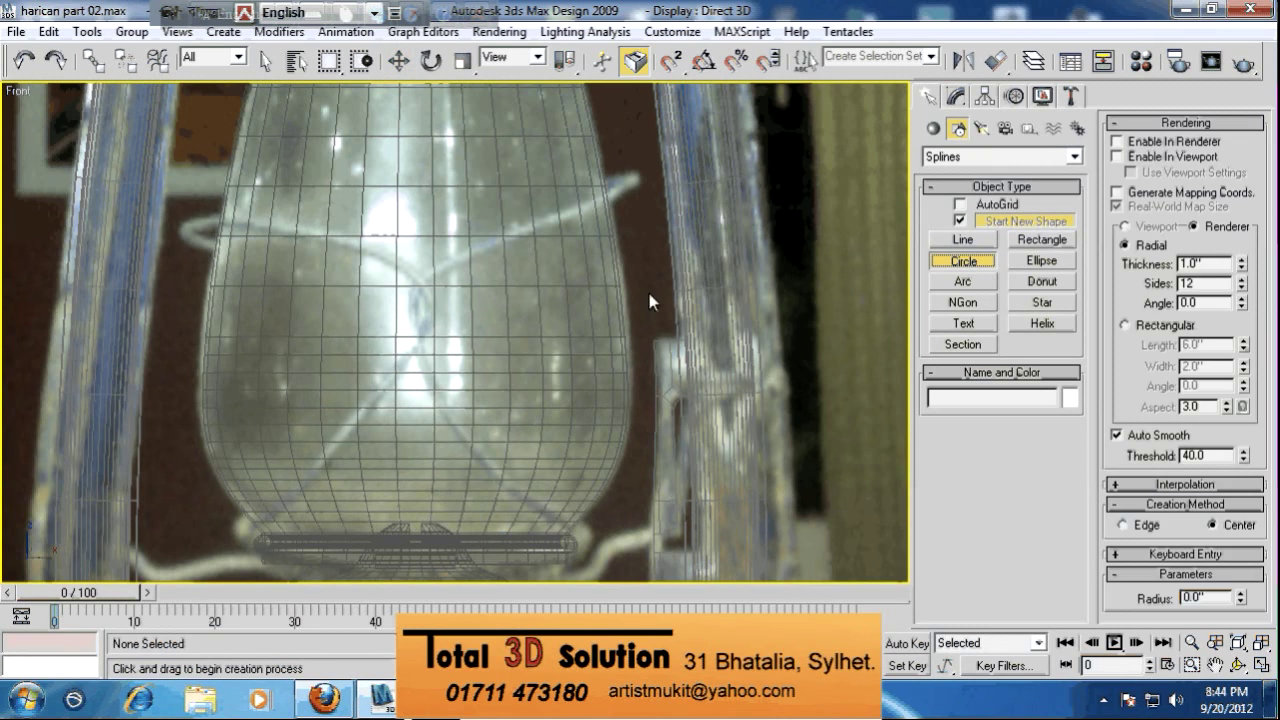
scroll(649, 293, "down", 3)
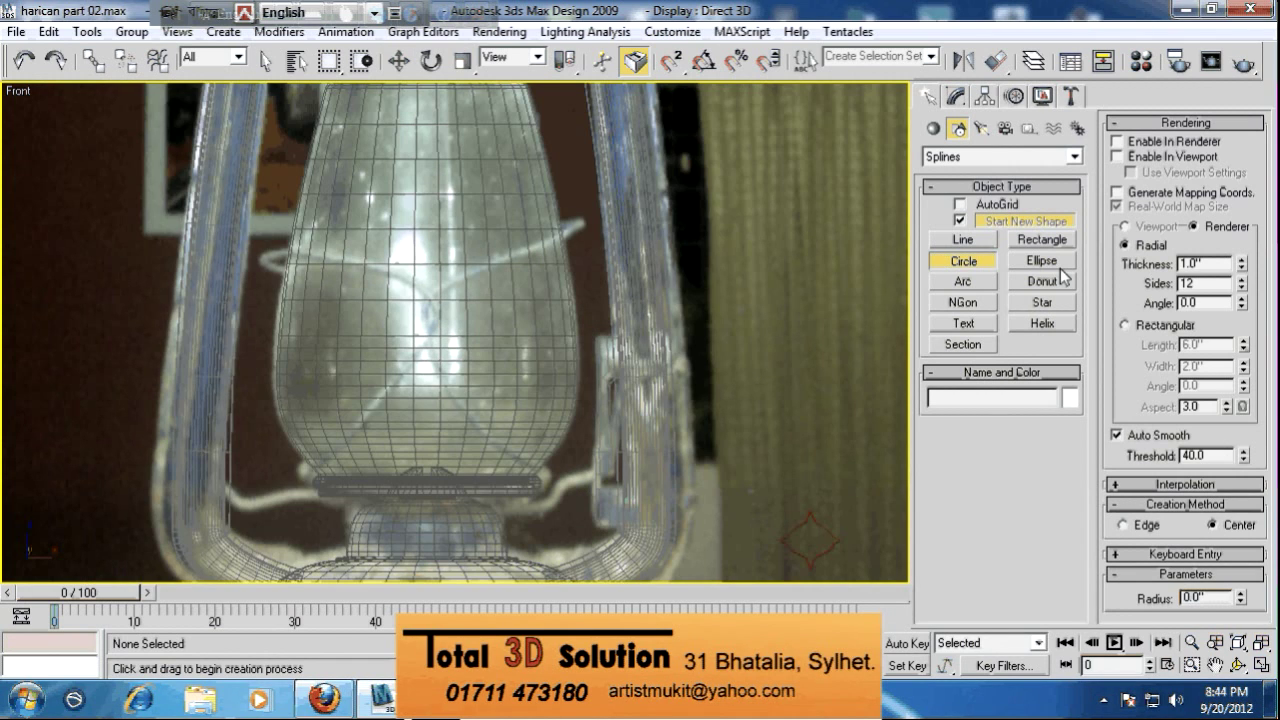
left_click(1043, 262)
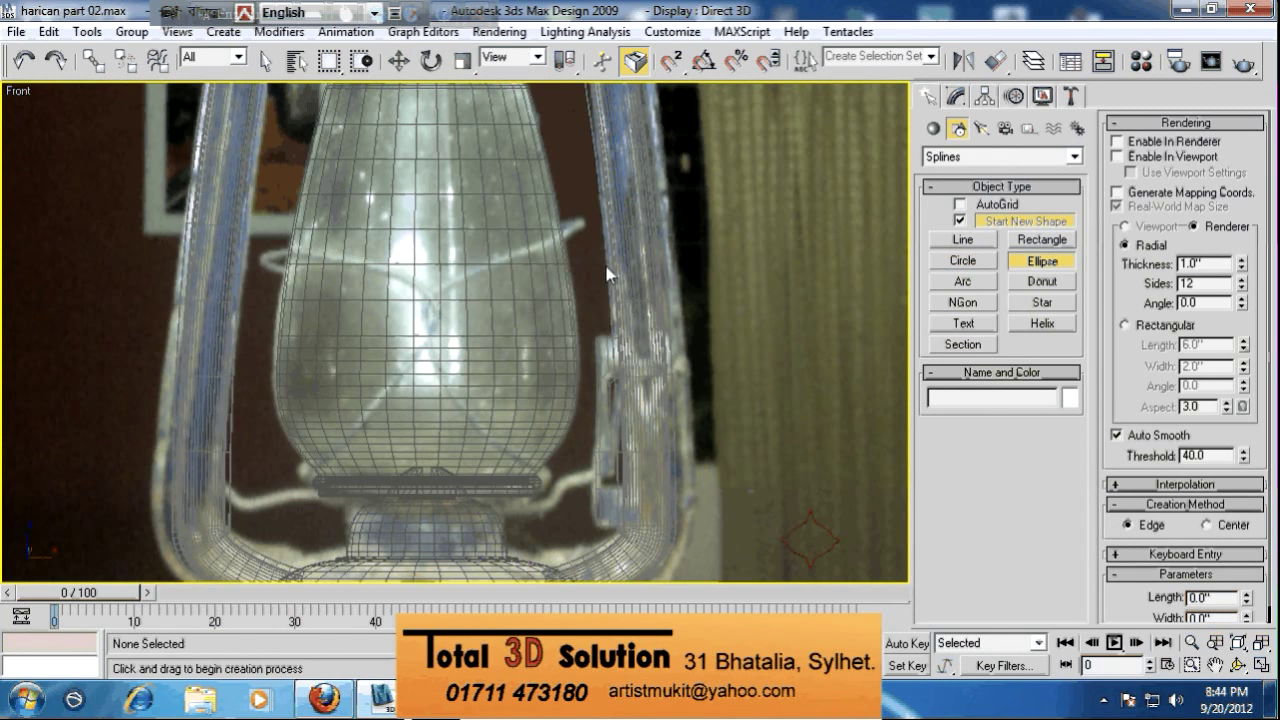
key("alt+w")
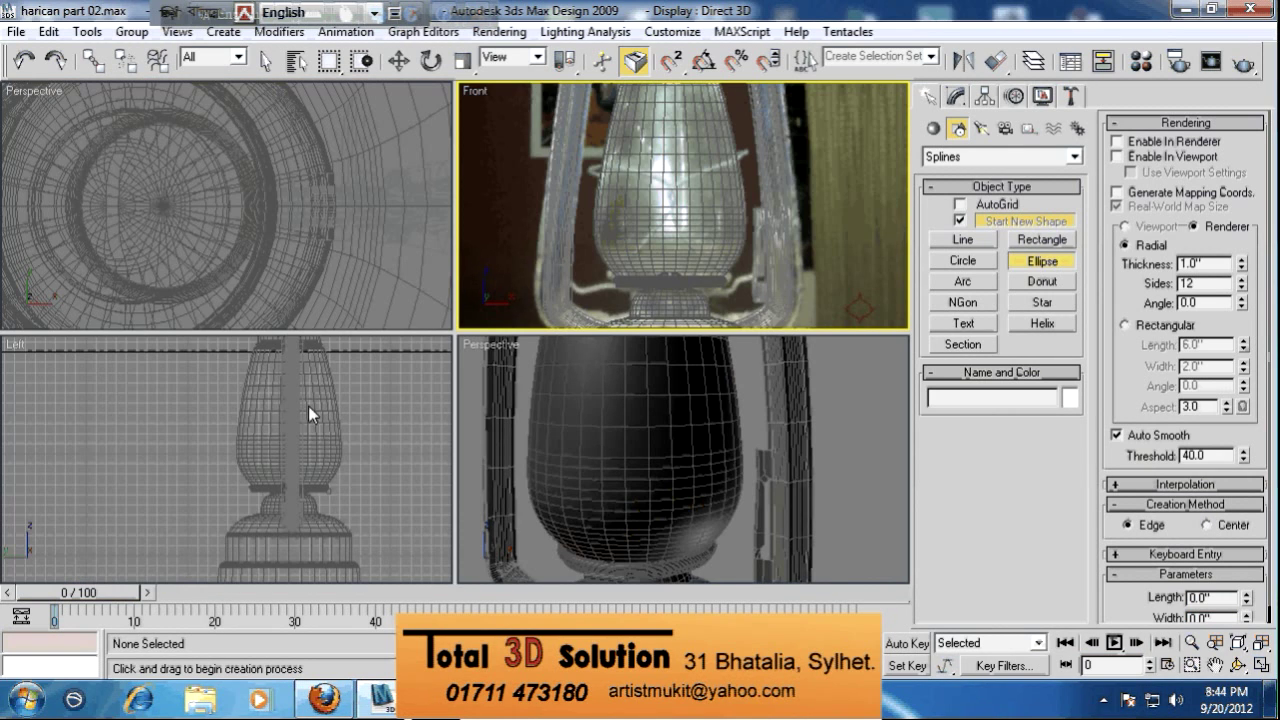
left_click_drag(282, 382, 369, 491)
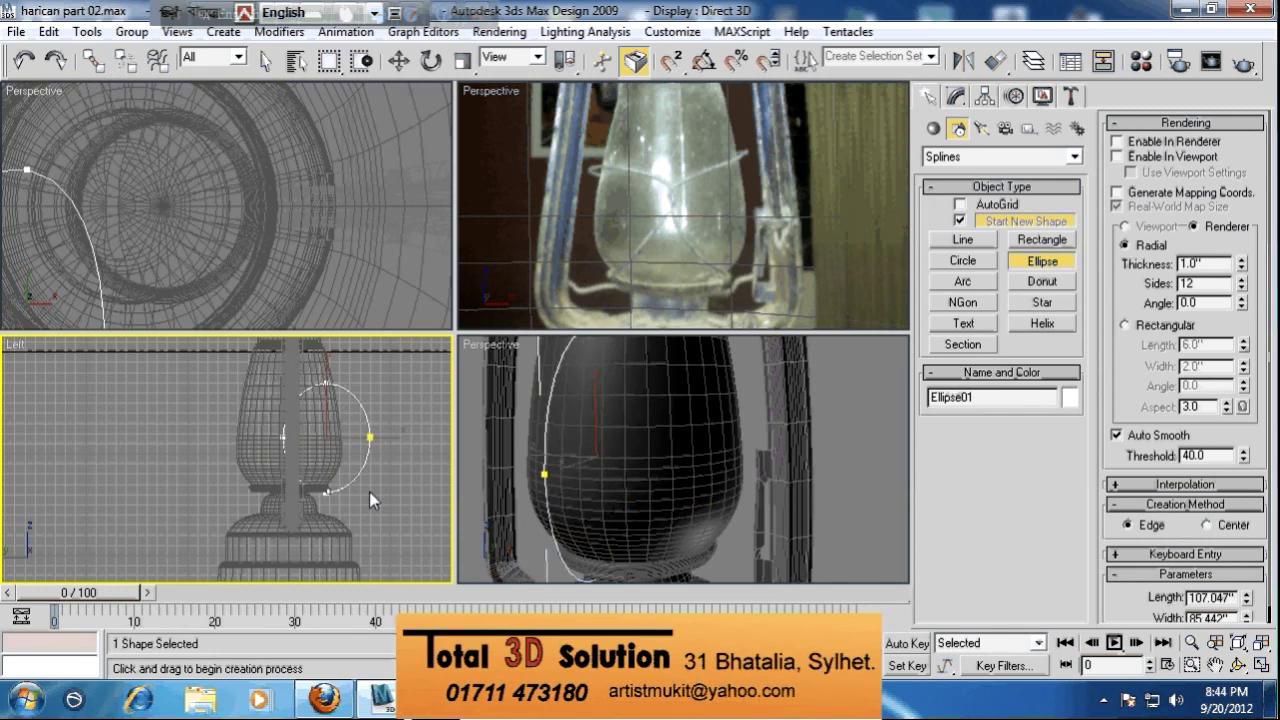
key("w")
left_click_drag(375, 439, 346, 440)
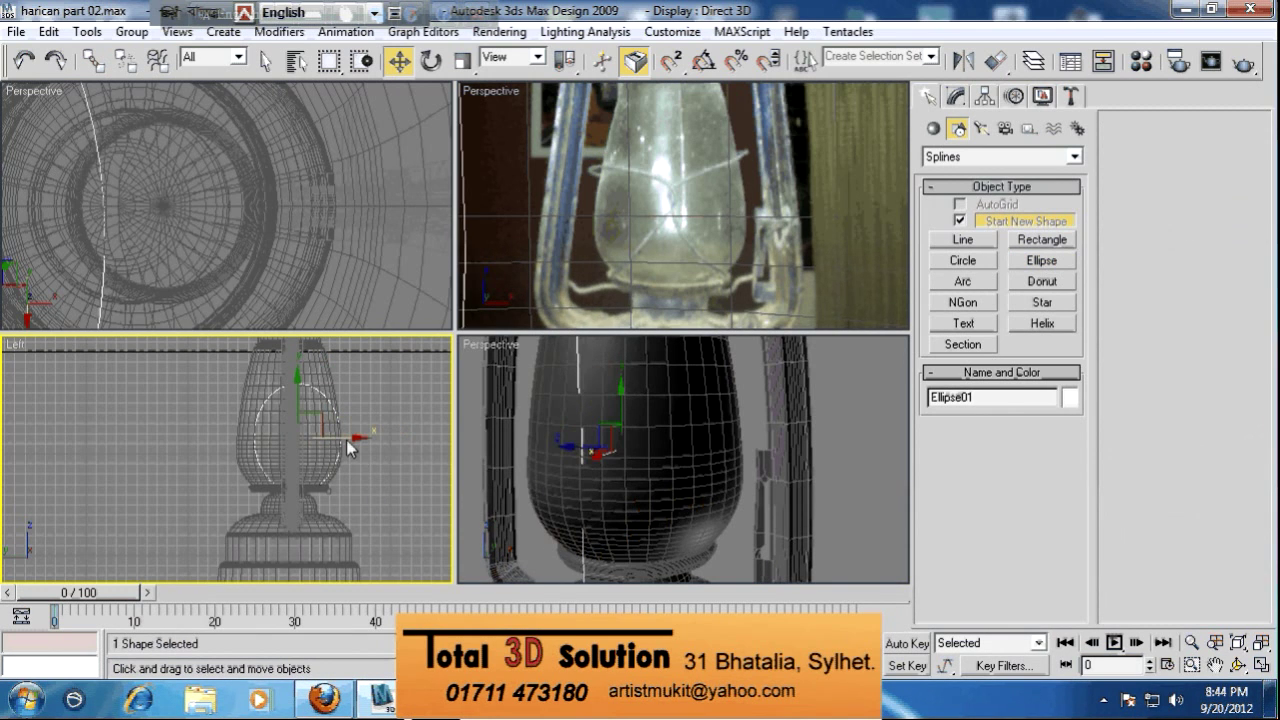
Try to realign the reference photo with the model in the perspective view by reapplying its viewport background
right_click(627, 192)
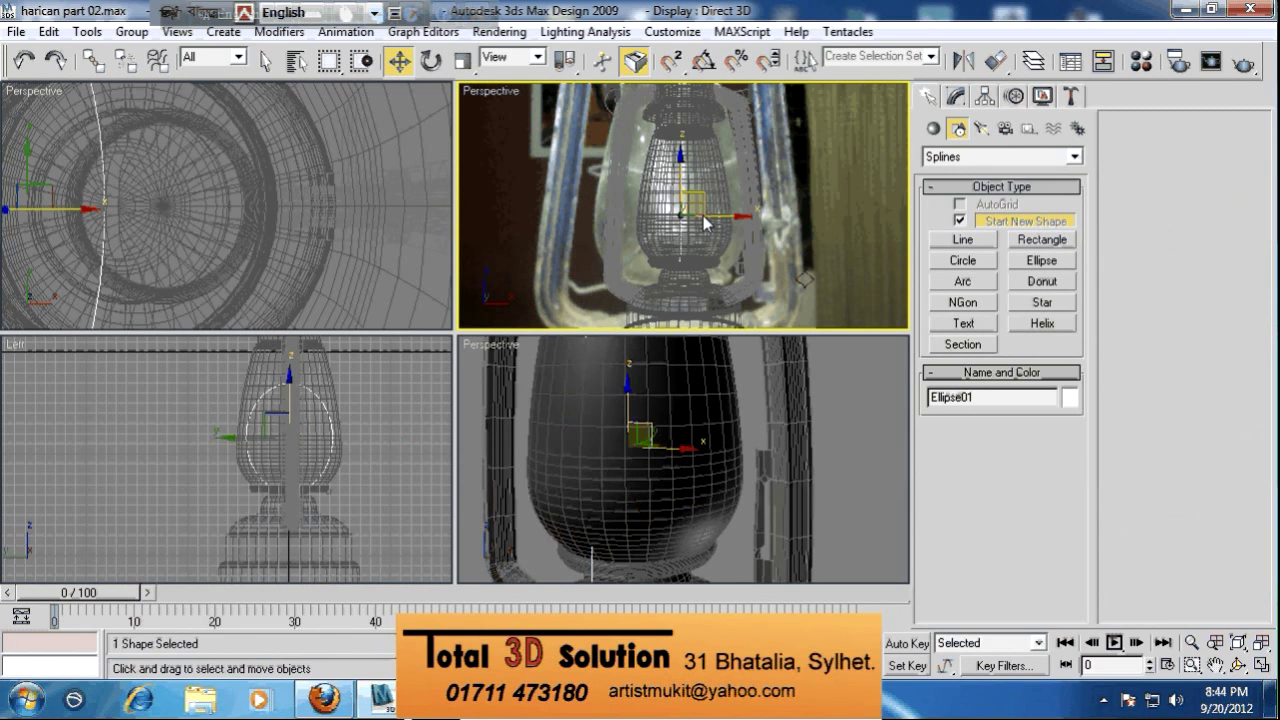
scroll(705, 222, "up", 3)
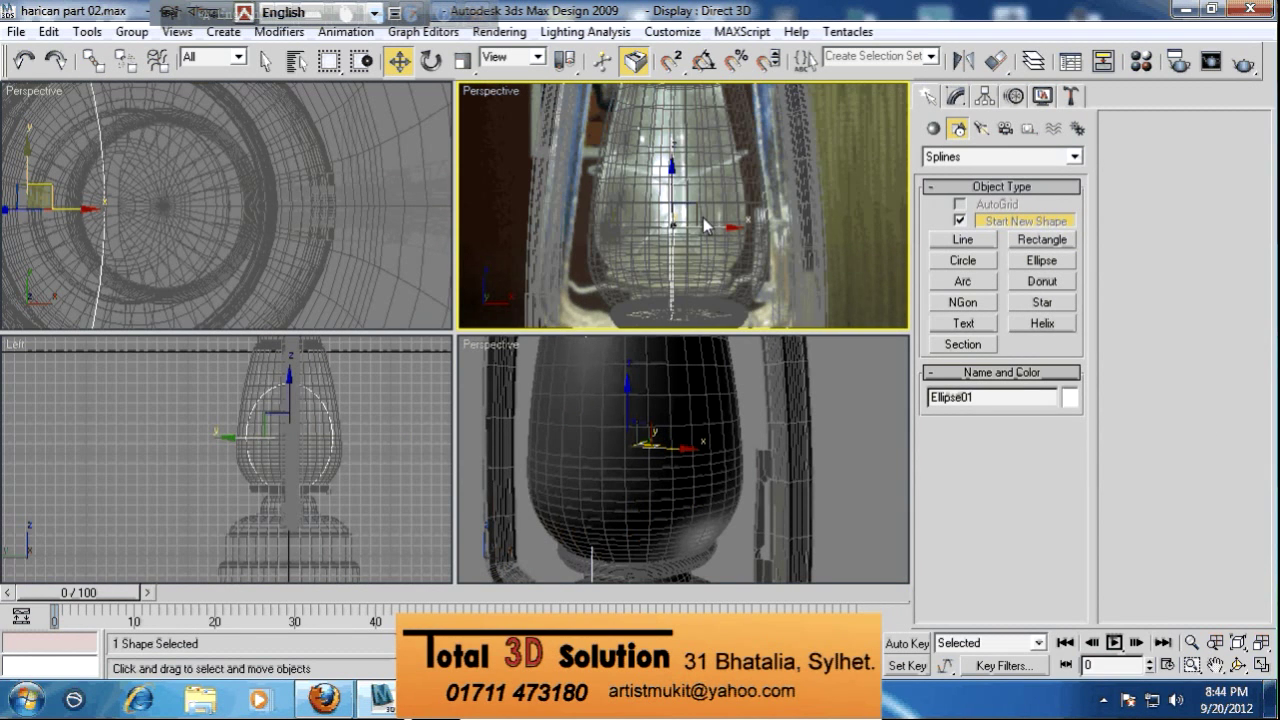
left_click(140, 34)
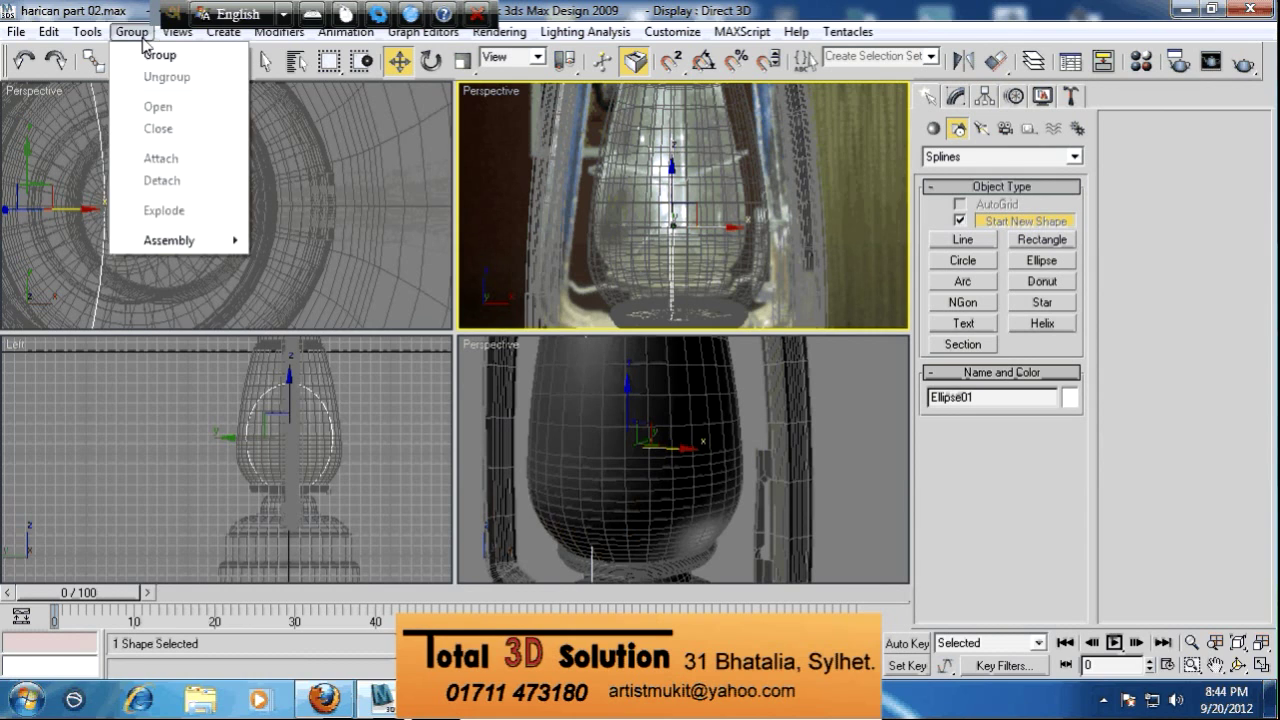
mouse_move(176, 31)
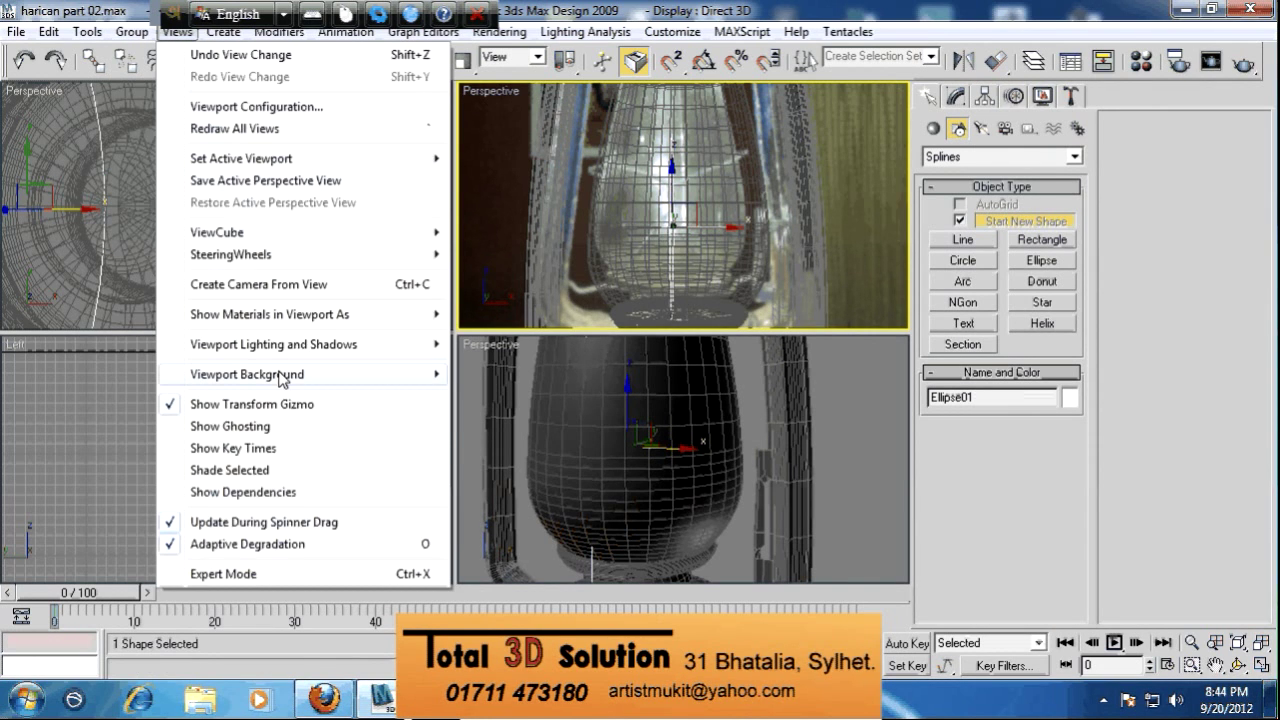
mouse_move(285, 377)
left_click(541, 373)
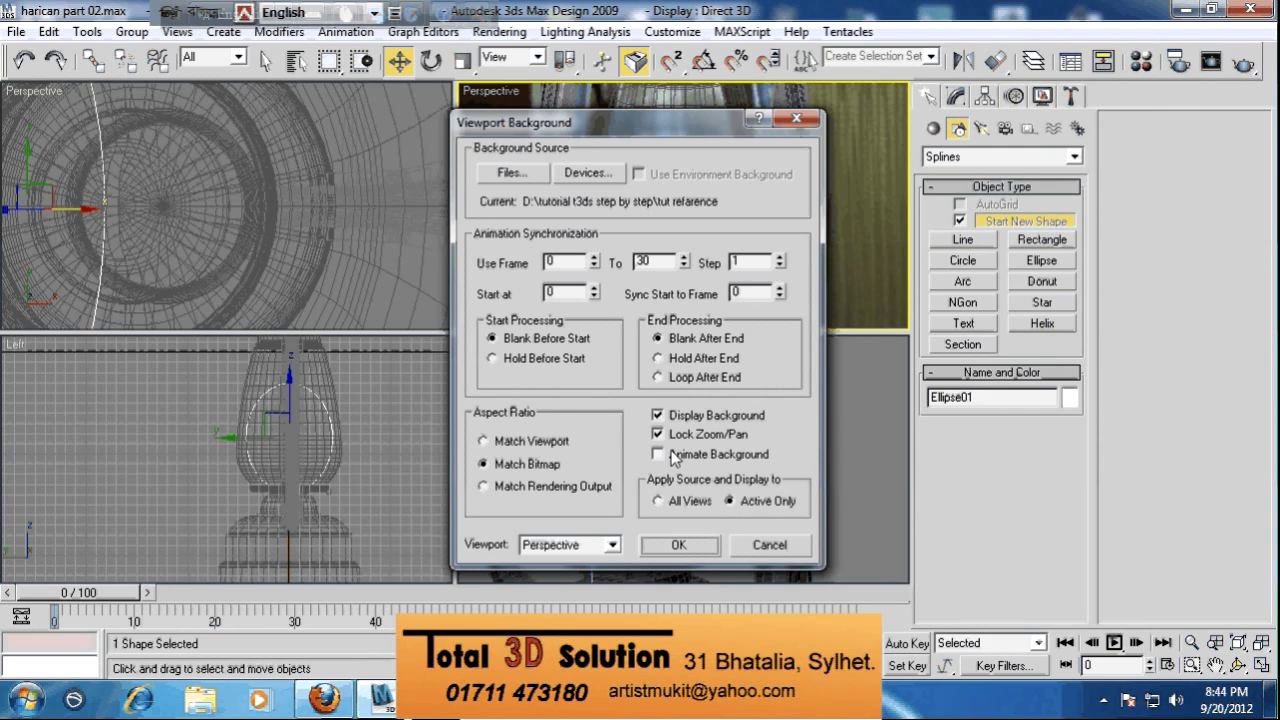
left_click(692, 543)
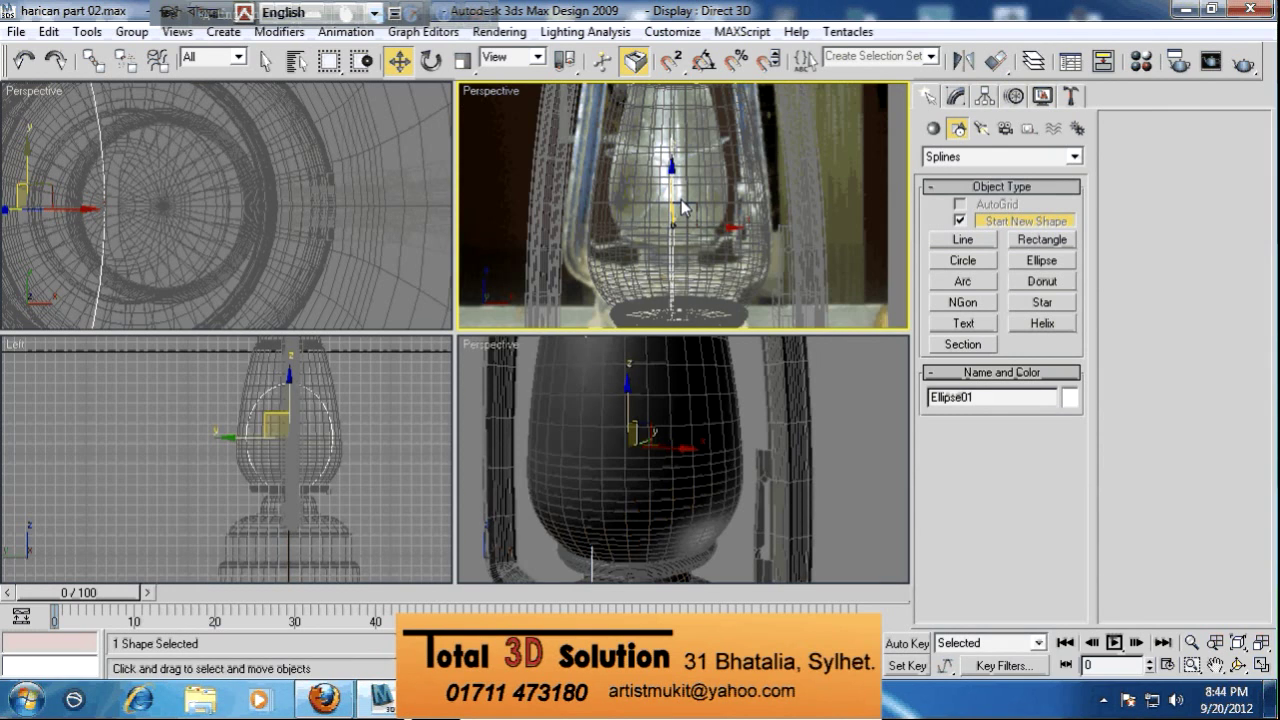
scroll(682, 207, "up", 2)
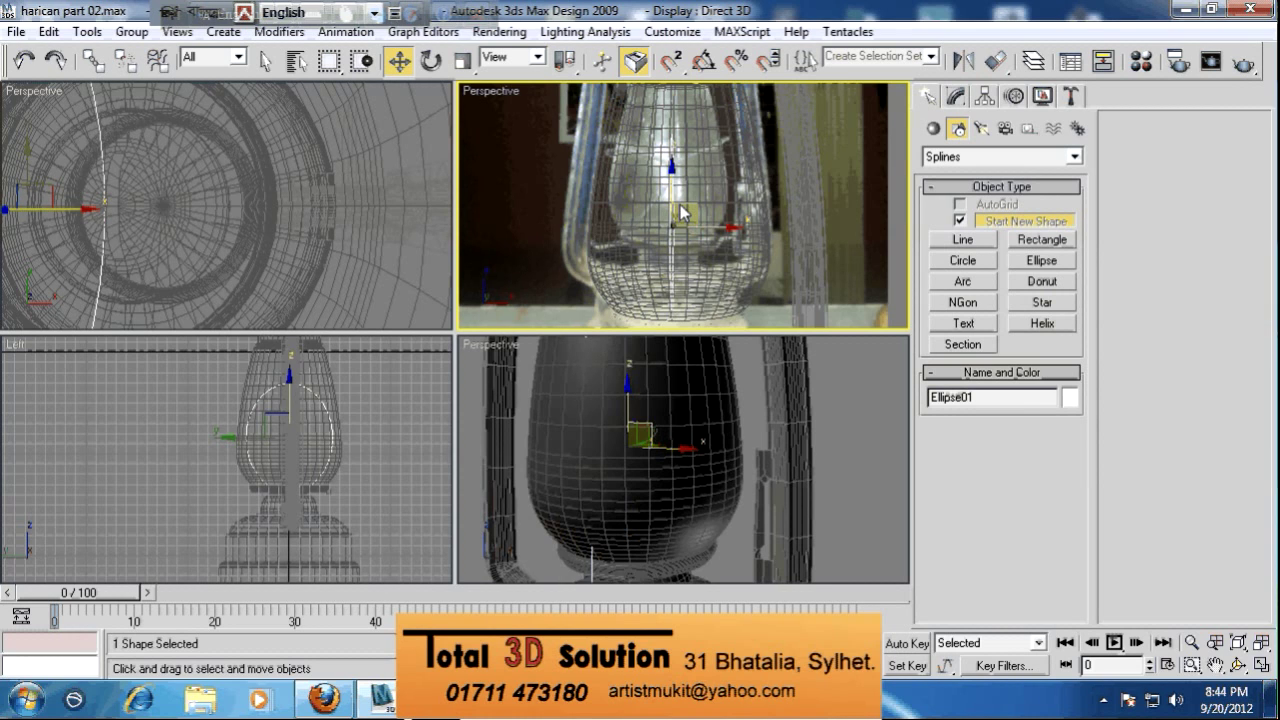
scroll(705, 223, "down", 3)
scroll(705, 224, "up", 2)
scroll(705, 224, "down", 2)
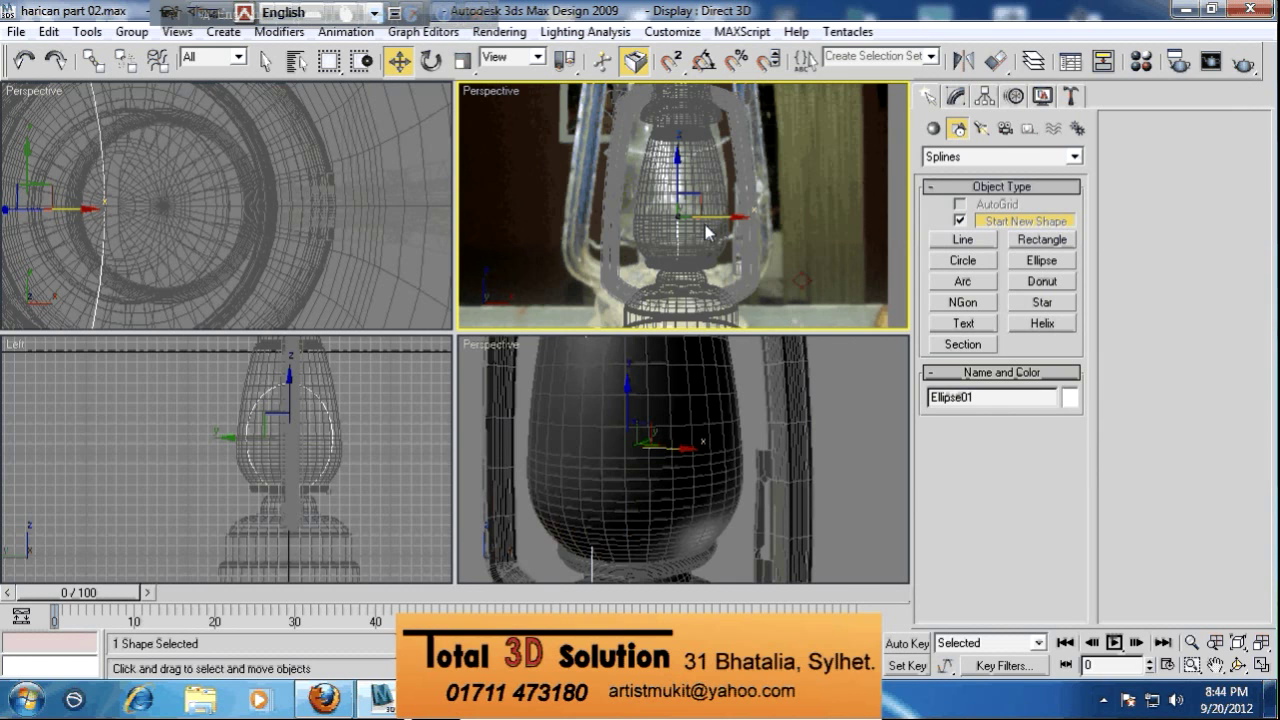
scroll(705, 232, "up", 2)
Try toggling Display Background, Lock Zoom/Pan and the Match Viewport and Match Bitmap aspect ratios to realign the reference photo
left_click(177, 31)
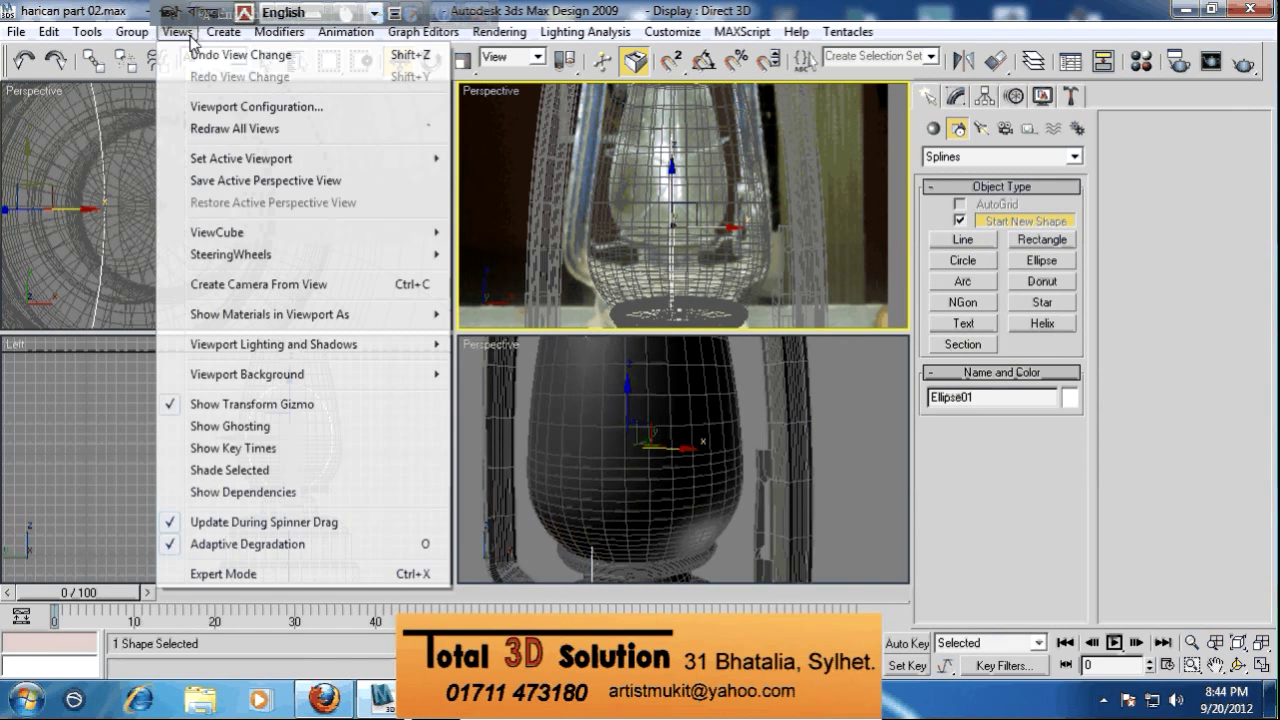
mouse_move(271, 377)
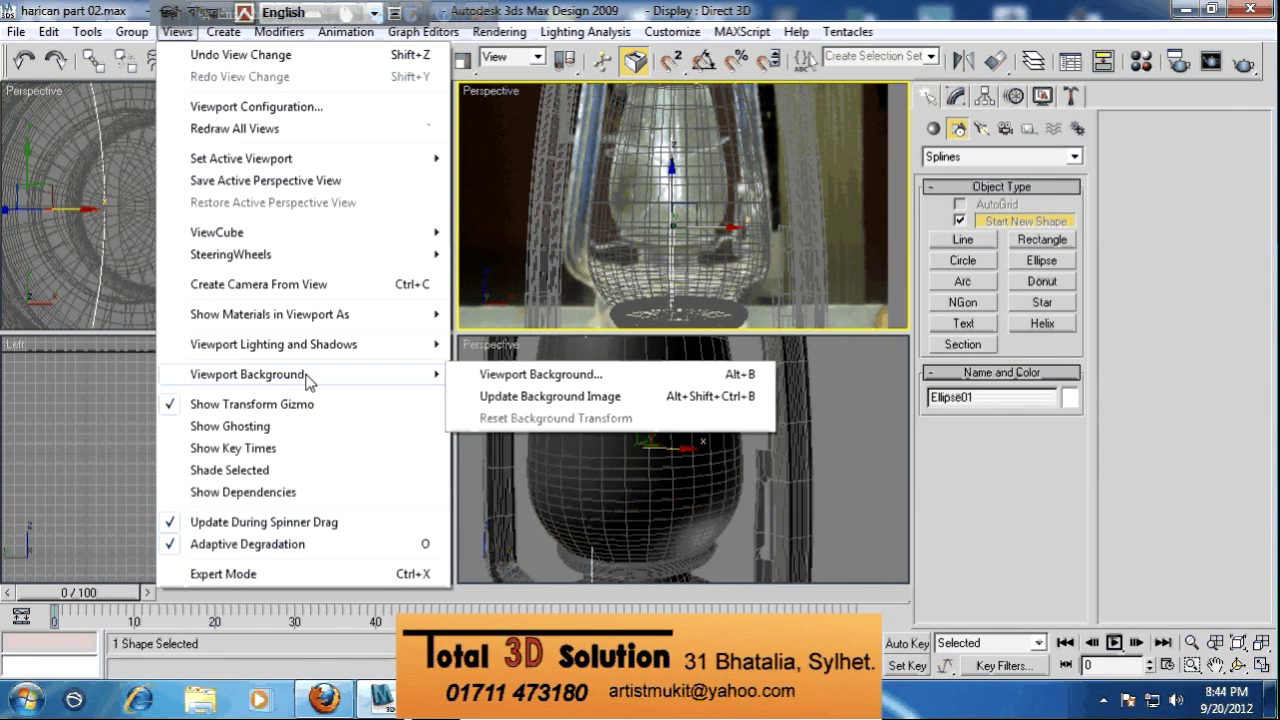
left_click(589, 379)
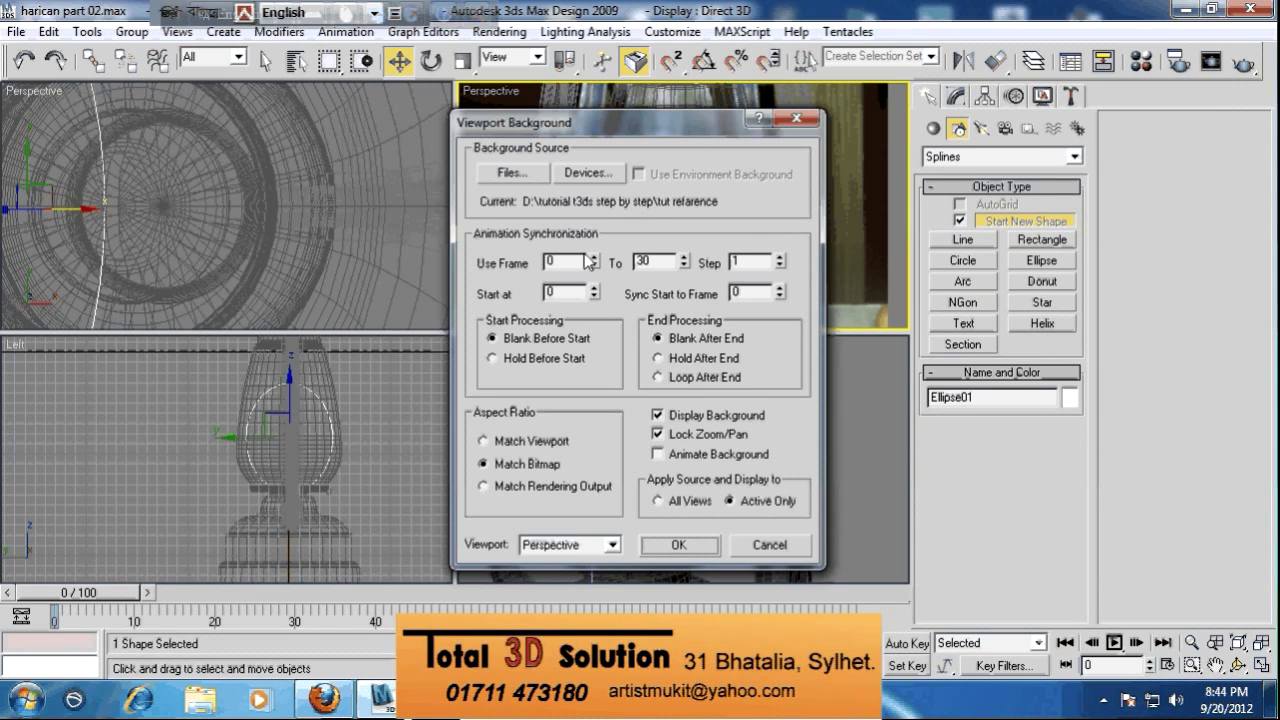
left_click(666, 417)
left_click(662, 414)
left_click(660, 432)
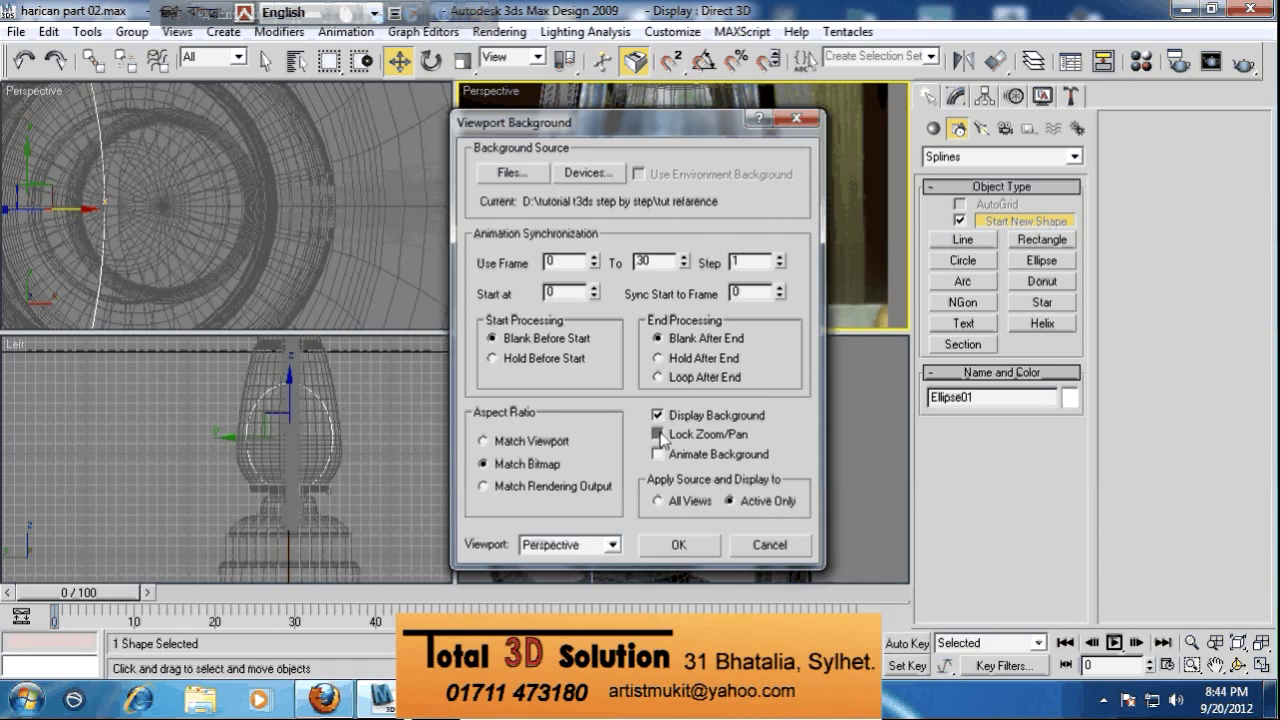
left_click(486, 443)
left_click(484, 465)
left_click(678, 544)
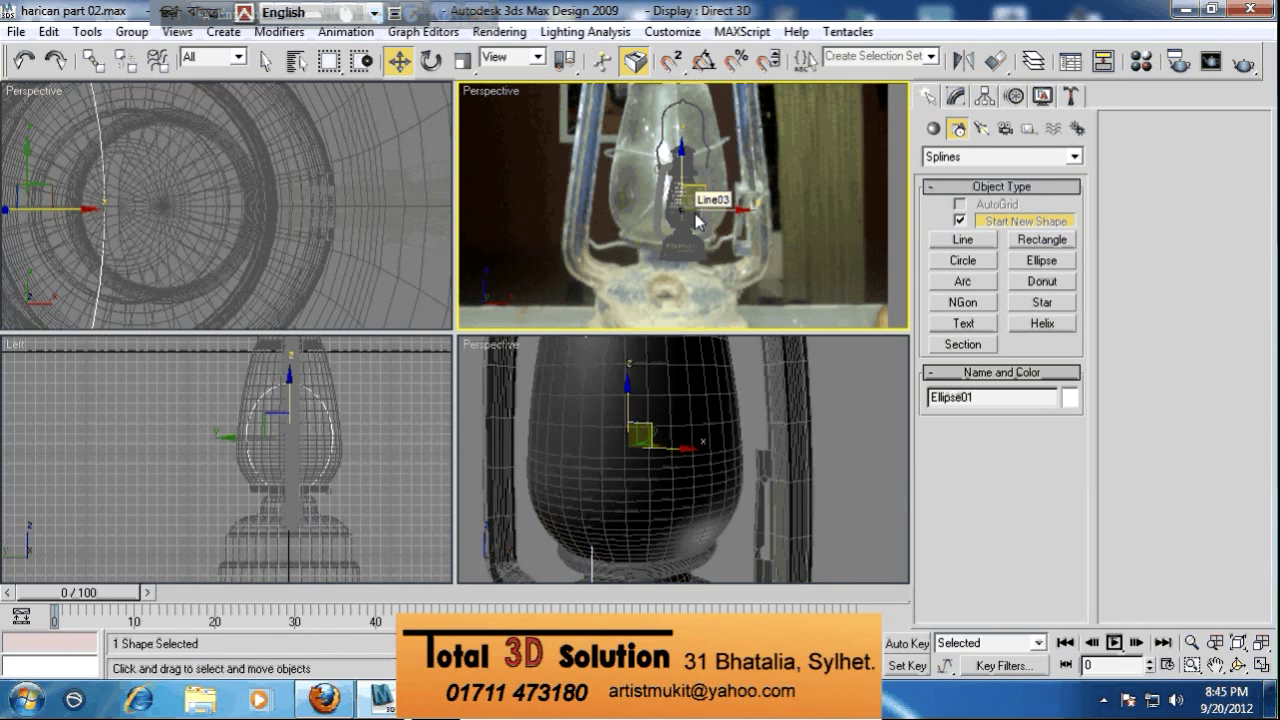
Rotate the ellipse in the shaded perspective view so it tilts diagonally across the glass globe
right_click(680, 410)
key("alt+w")
scroll(630, 405, "down", 5)
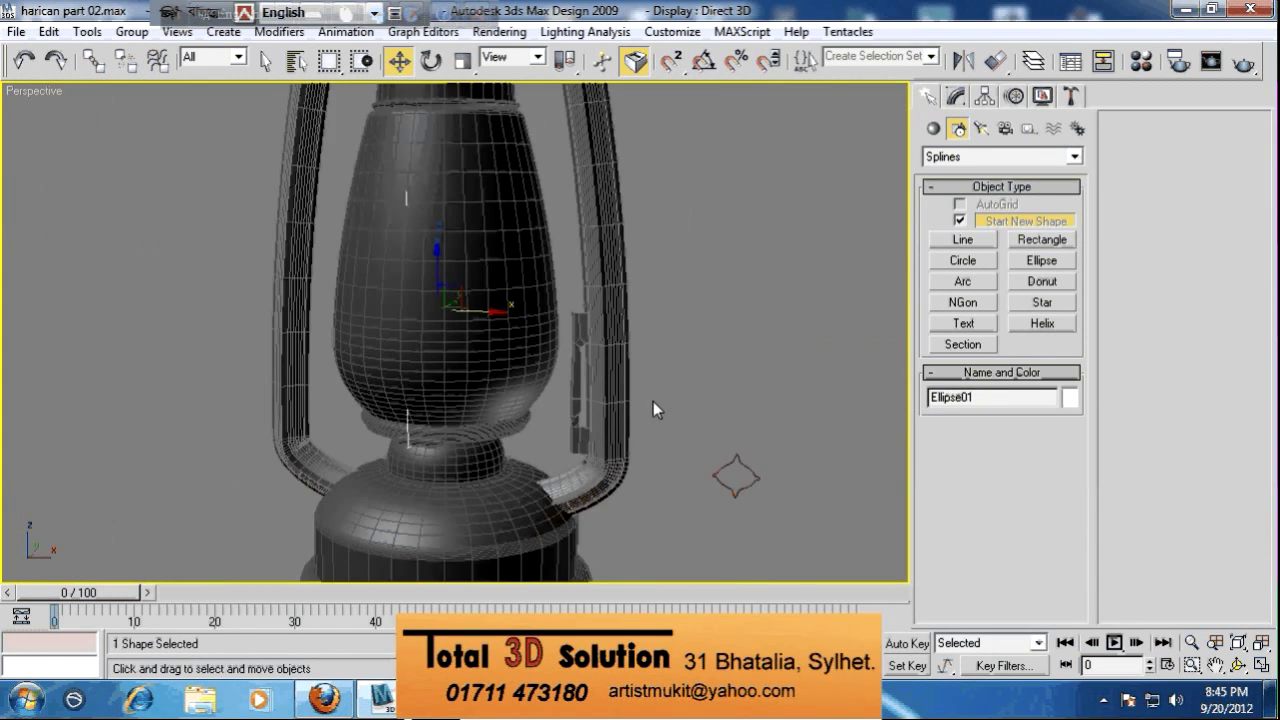
scroll(537, 351, "up", 6)
right_click(556, 362)
left_click(594, 386)
right_click(558, 362)
left_click(605, 404)
left_click_drag(568, 266, 590, 316)
key("alt+w")
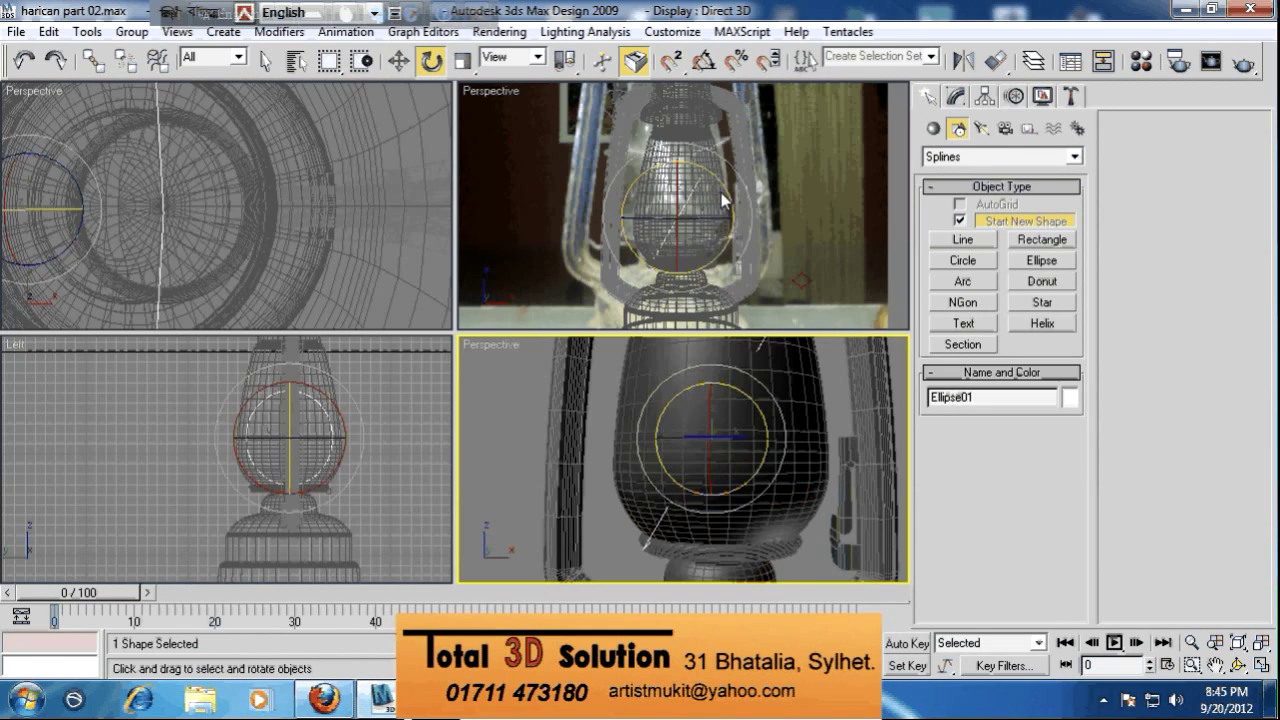
right_click(674, 204)
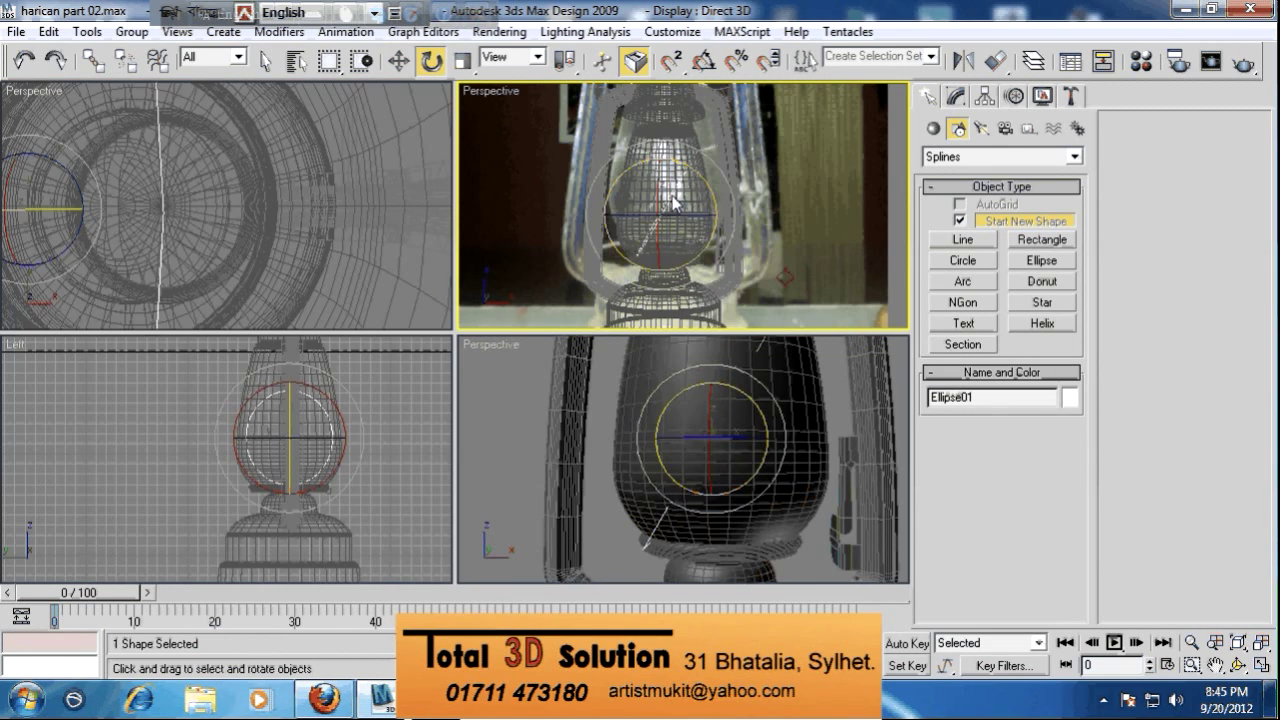
left_click(186, 32)
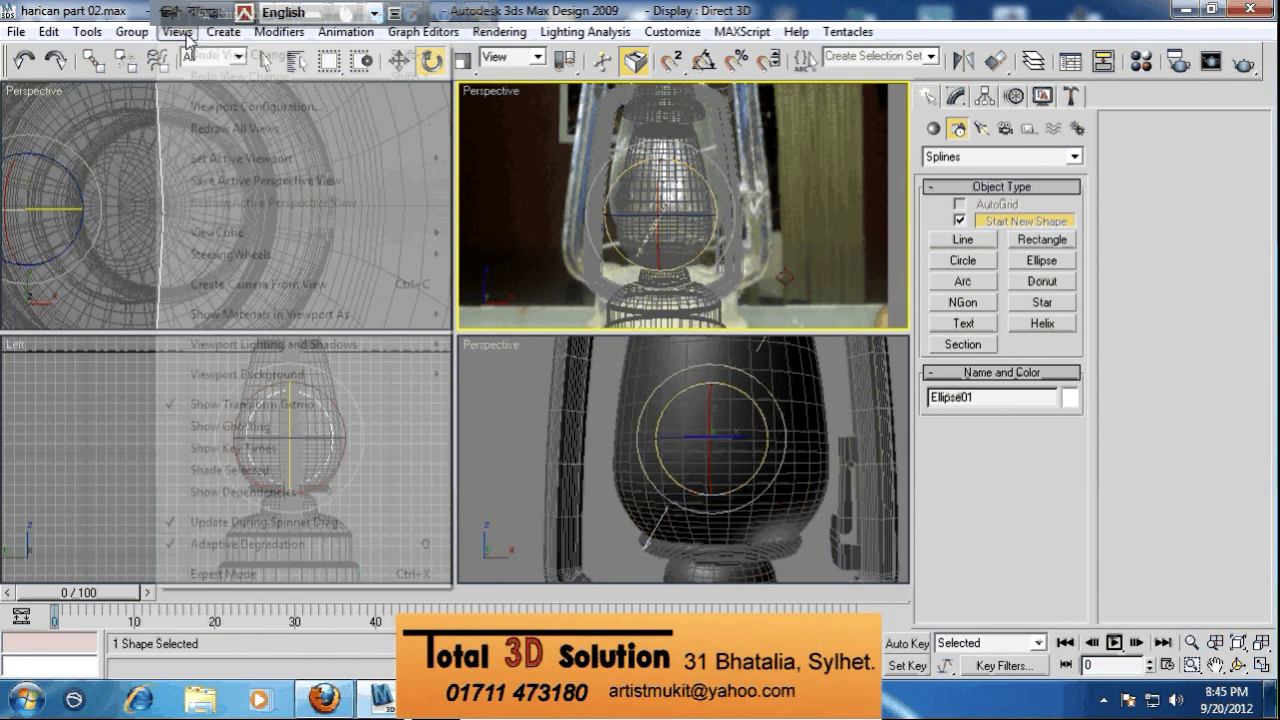
mouse_move(257, 376)
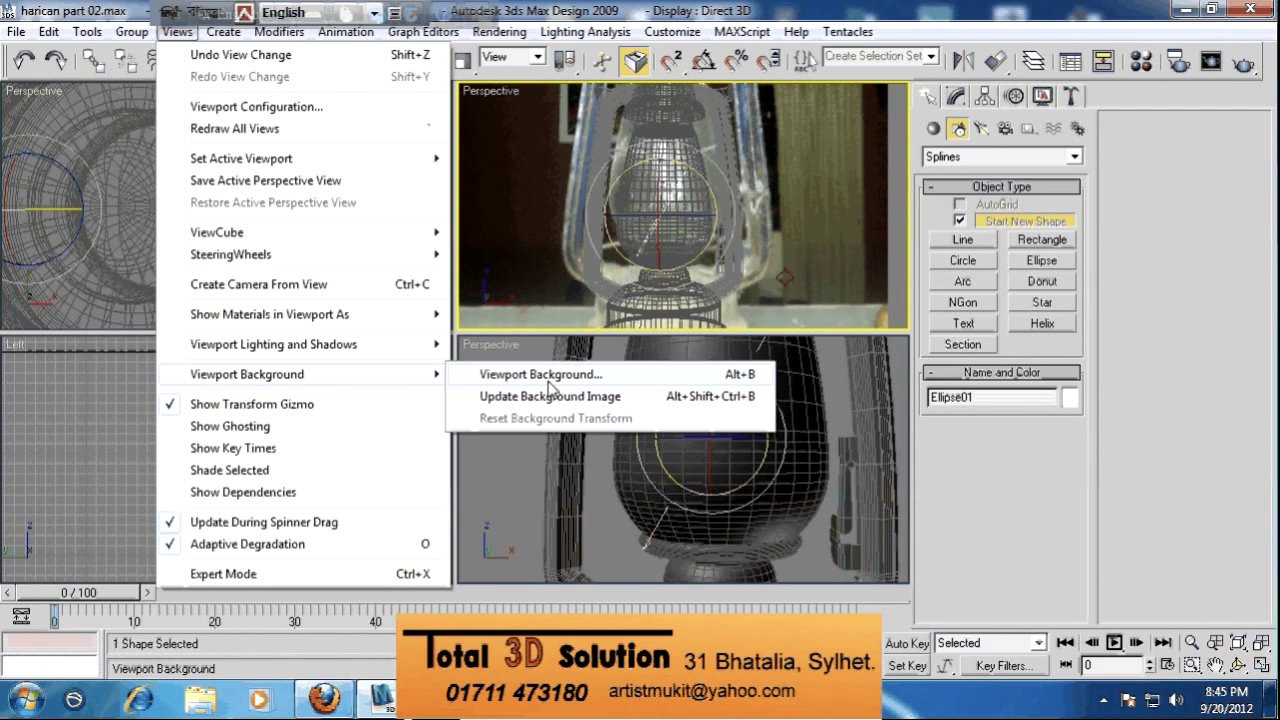
left_click(540, 371)
left_click(670, 419)
left_click(670, 421)
left_click(585, 550)
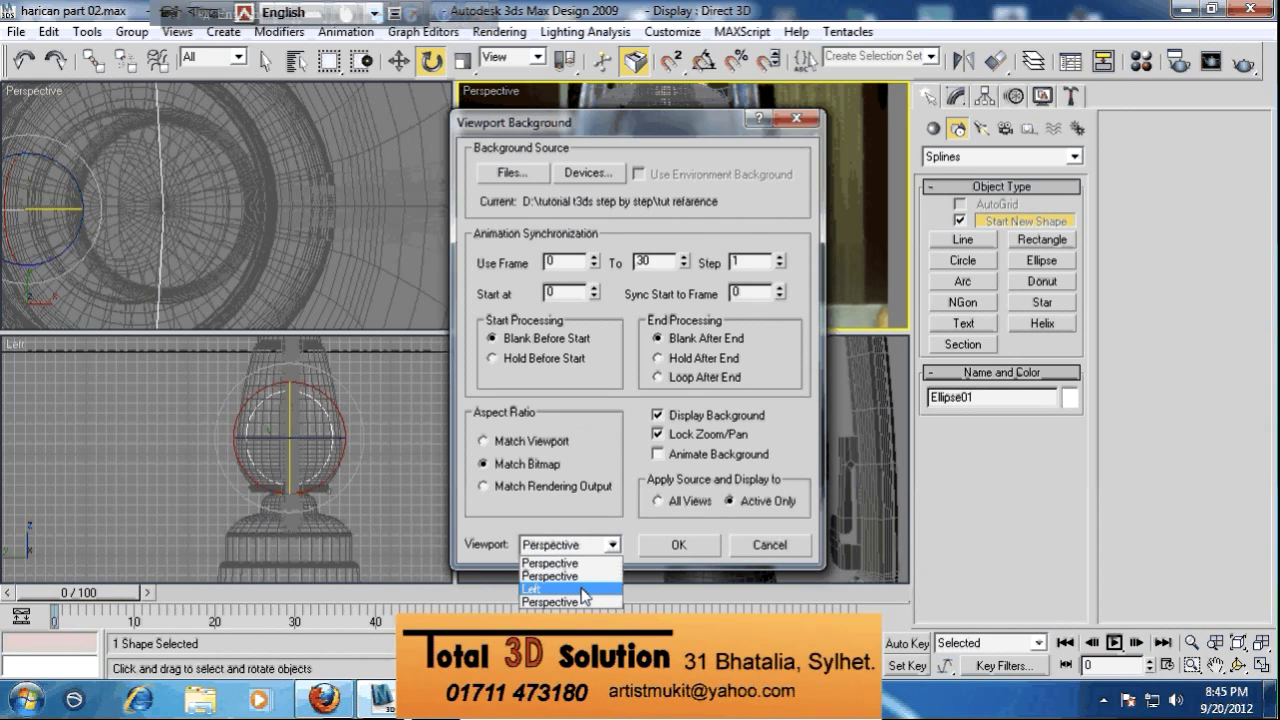
left_click(766, 552)
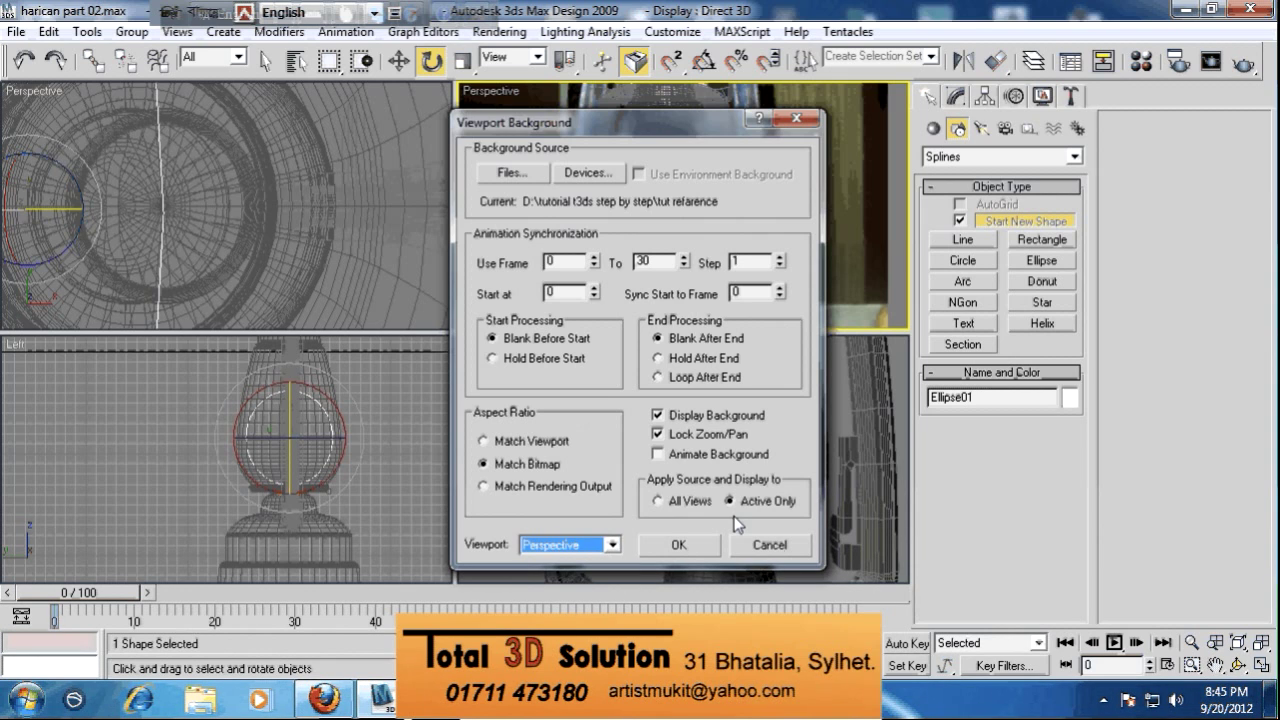
left_click(771, 549)
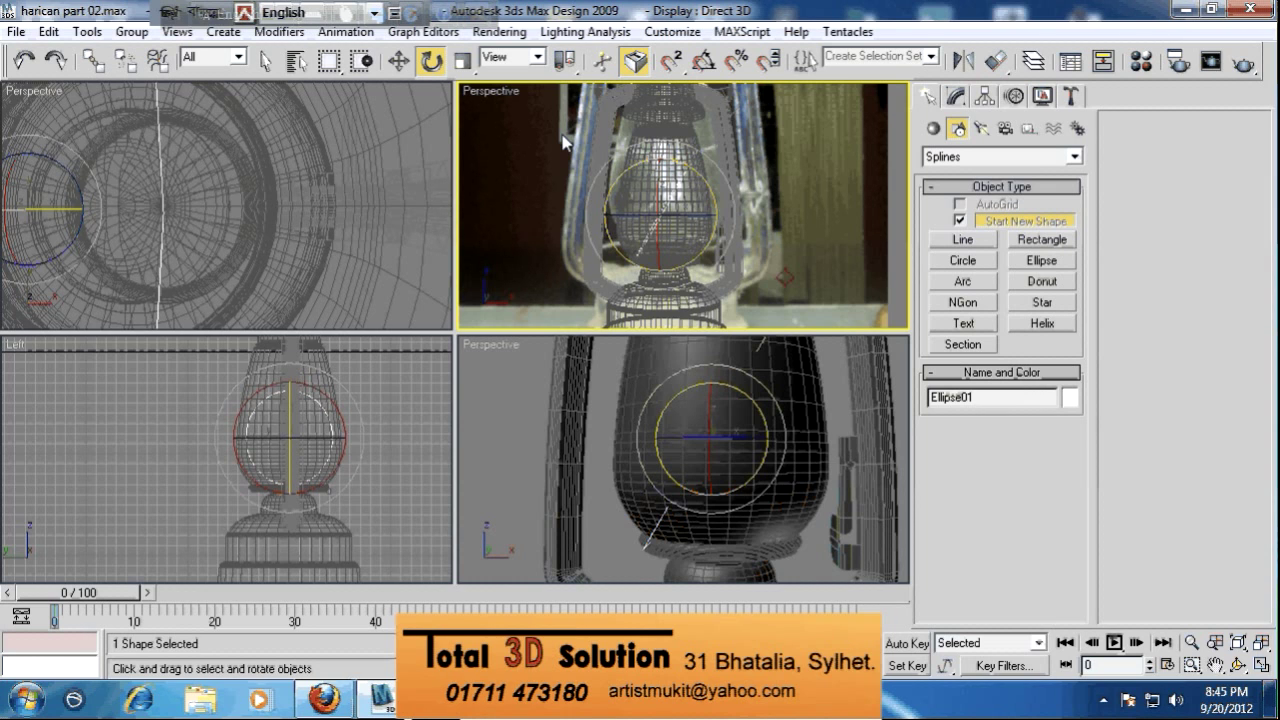
Restore the Front view over the reference photo and rotate the ellipse about 8.5° further toward the diagonal wire around the globe
key("f")
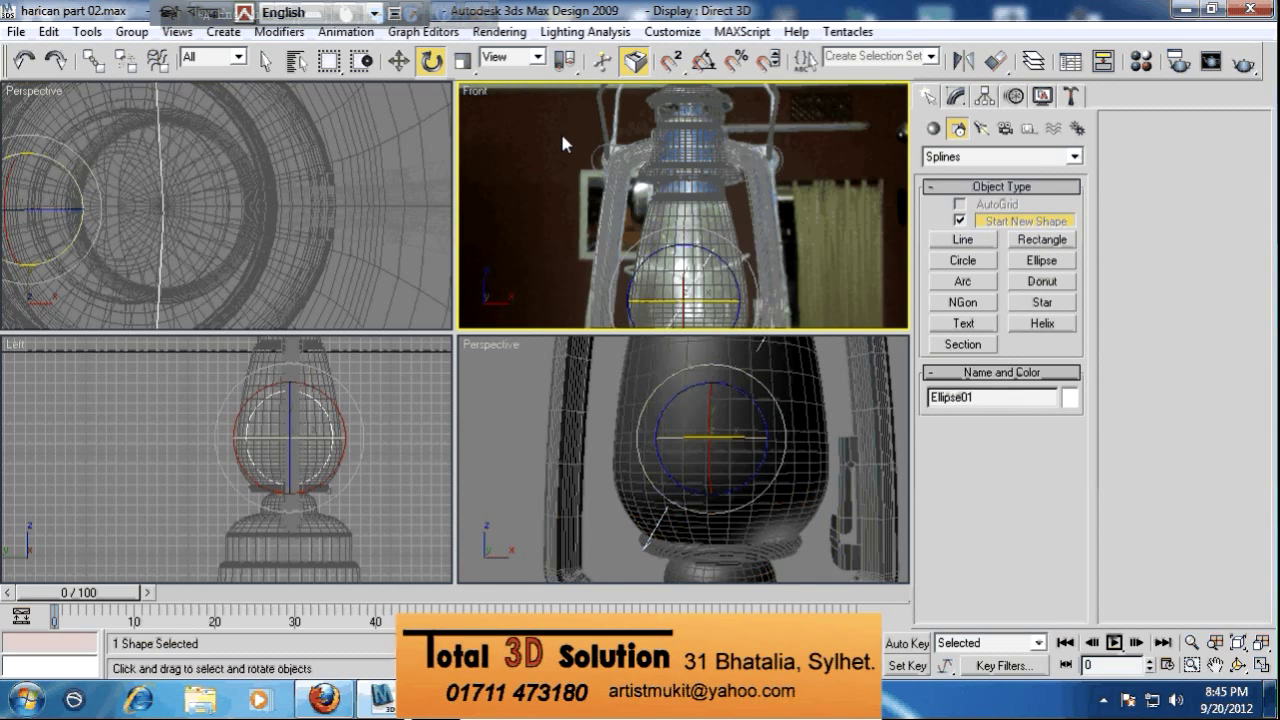
scroll(673, 185, "up", 5)
key("alt+w")
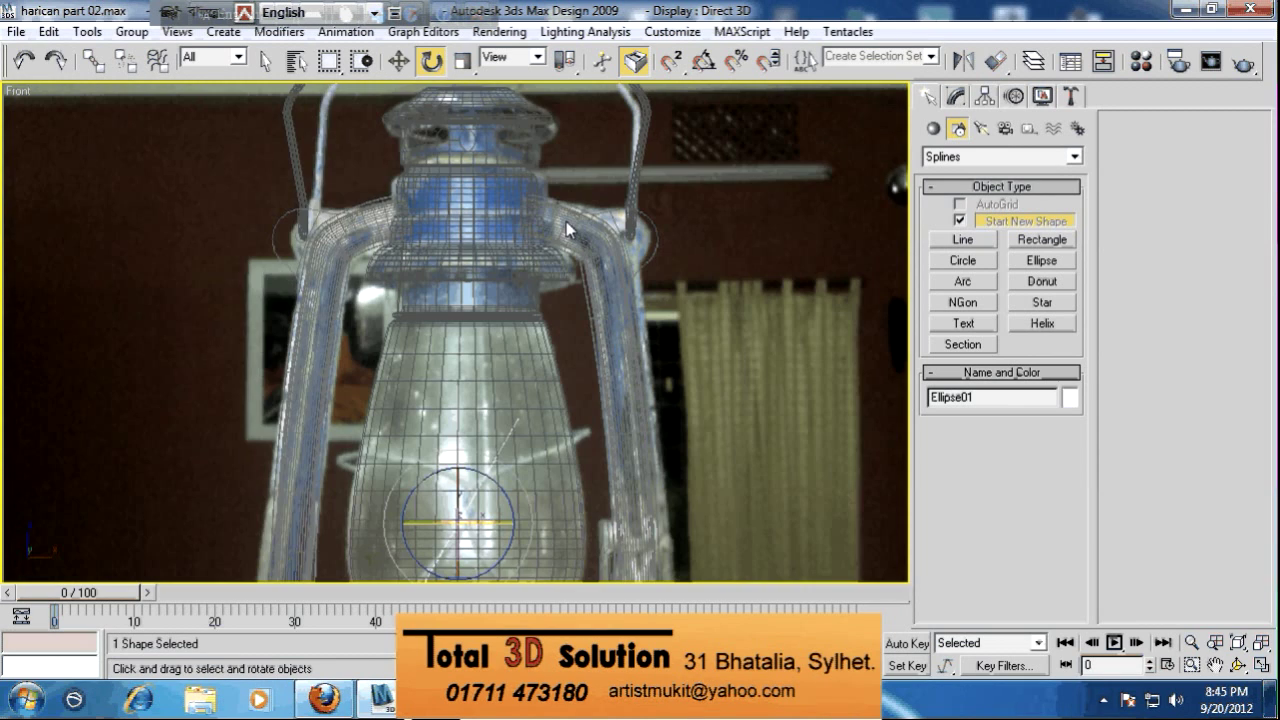
middle_click_drag(567, 229, 548, 249)
right_click(519, 295)
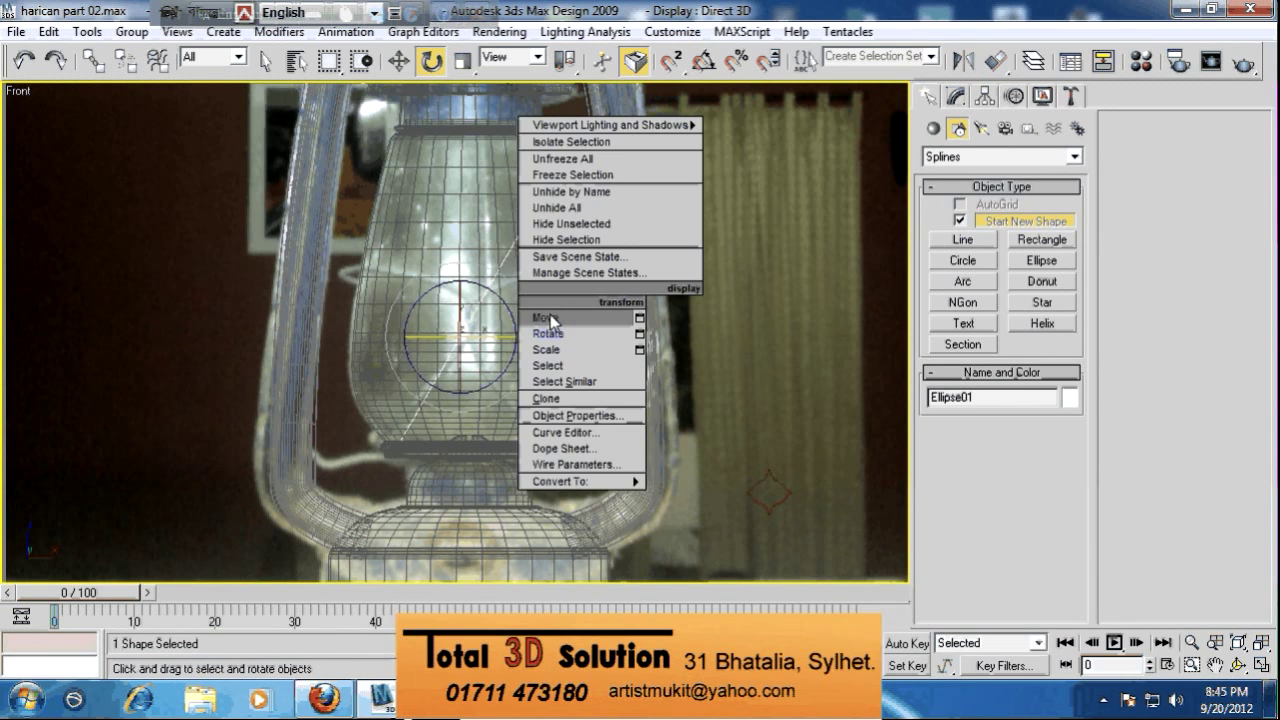
left_click(548, 318)
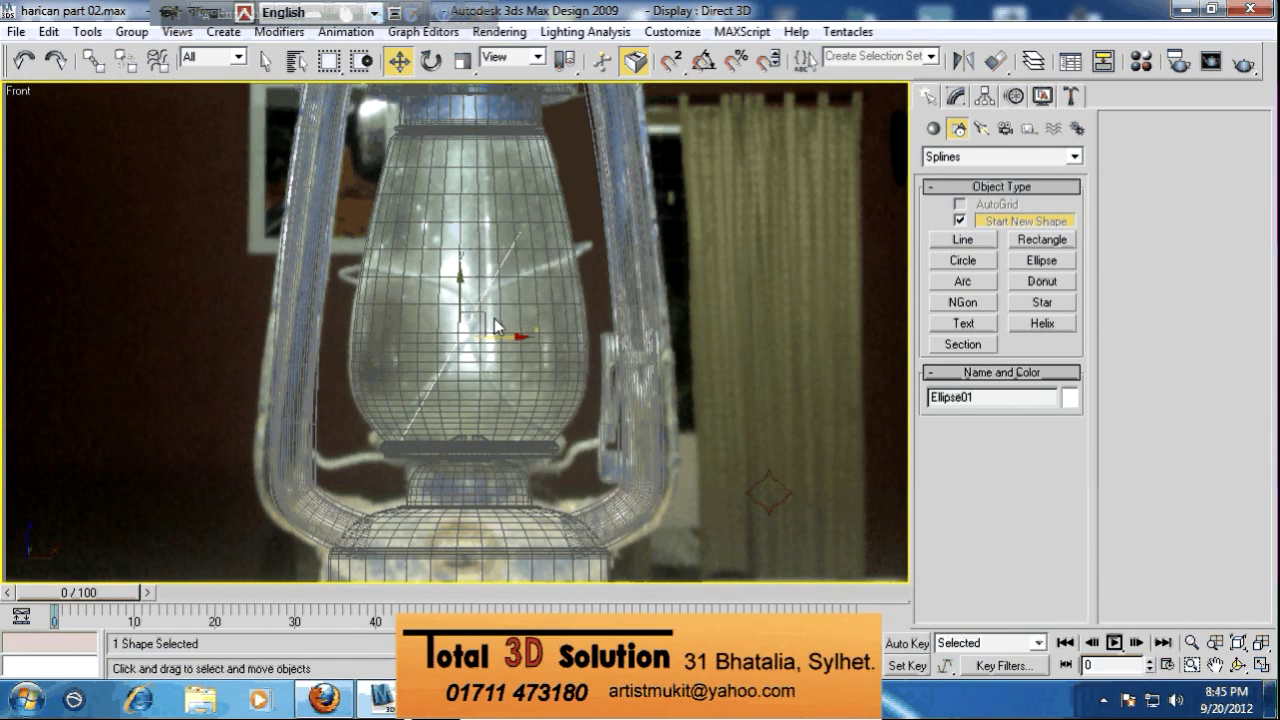
right_click(495, 326)
left_click(514, 348)
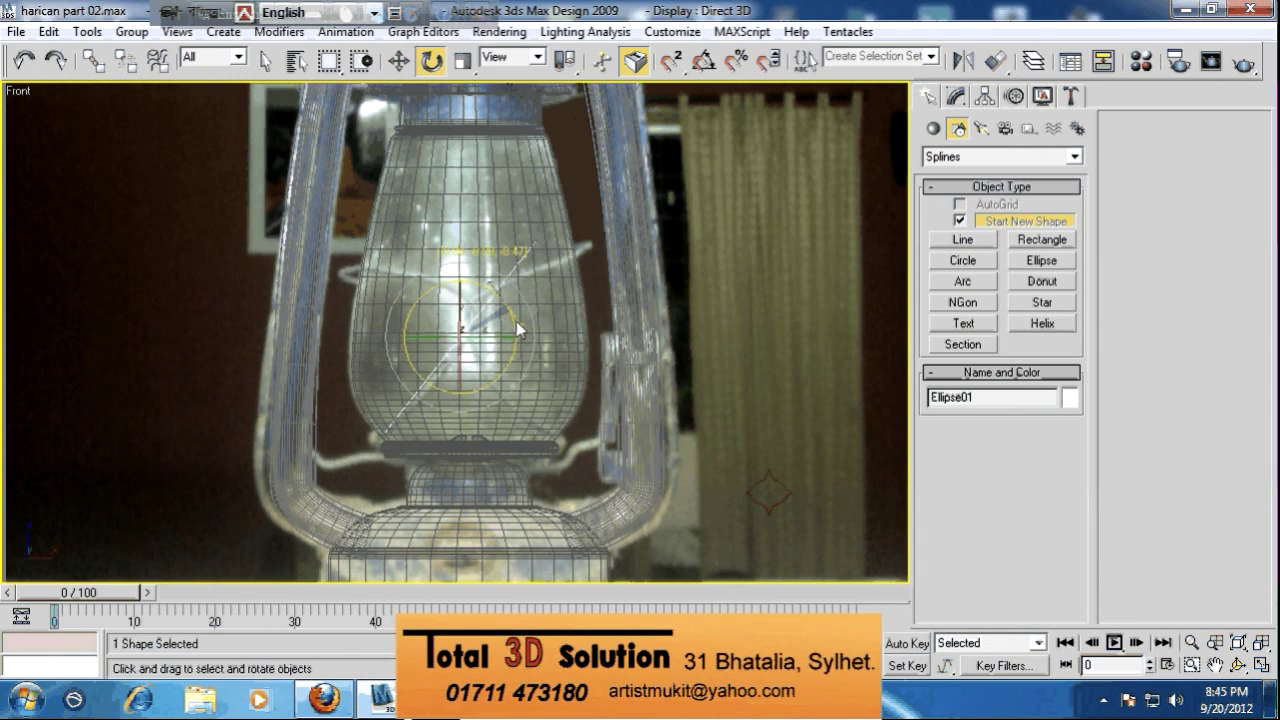
left_click_drag(516, 321, 517, 316)
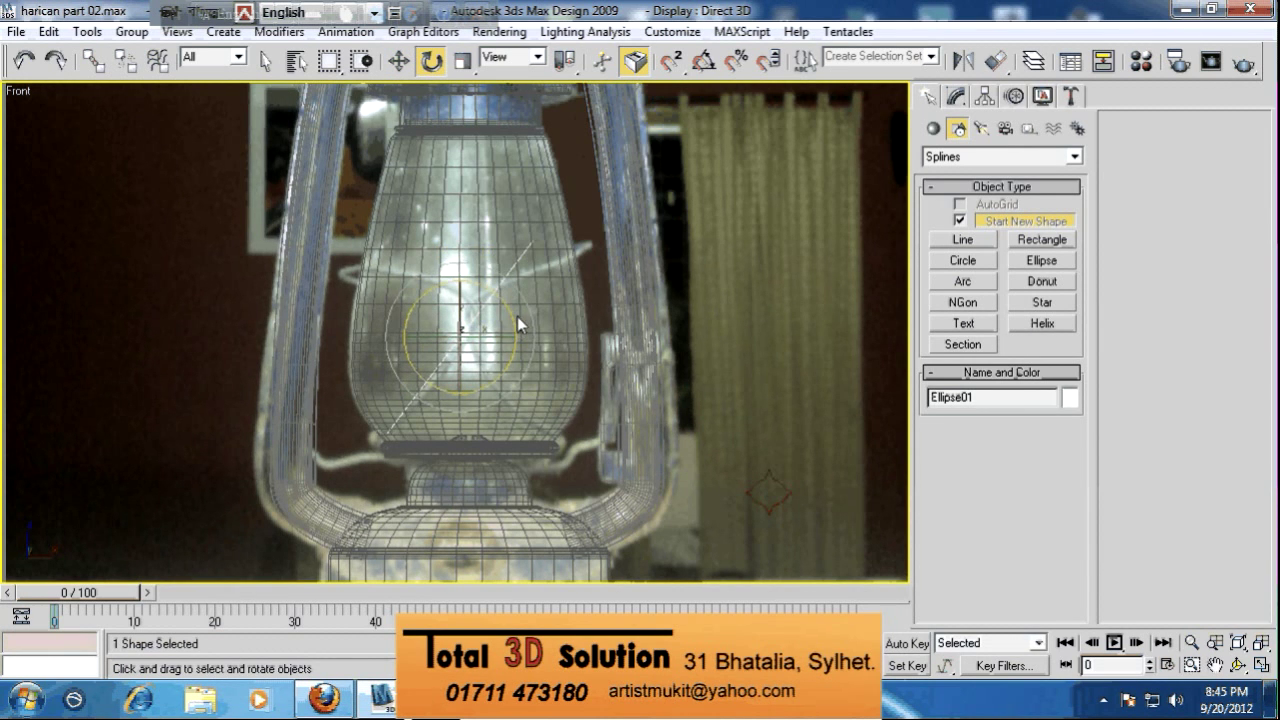
Enlarge the ellipse to a length of 147.19" and a width of 113.637" so it clears the glass globe
key("w")
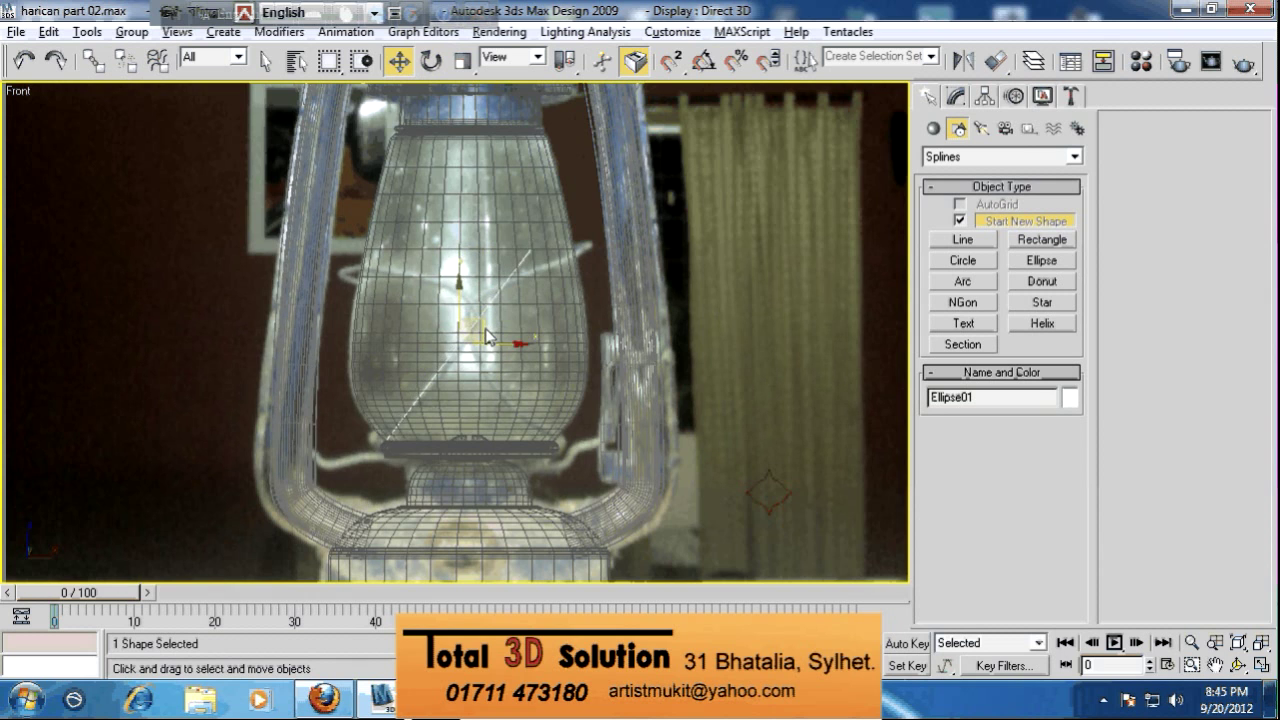
key("alt+w")
right_click(321, 483)
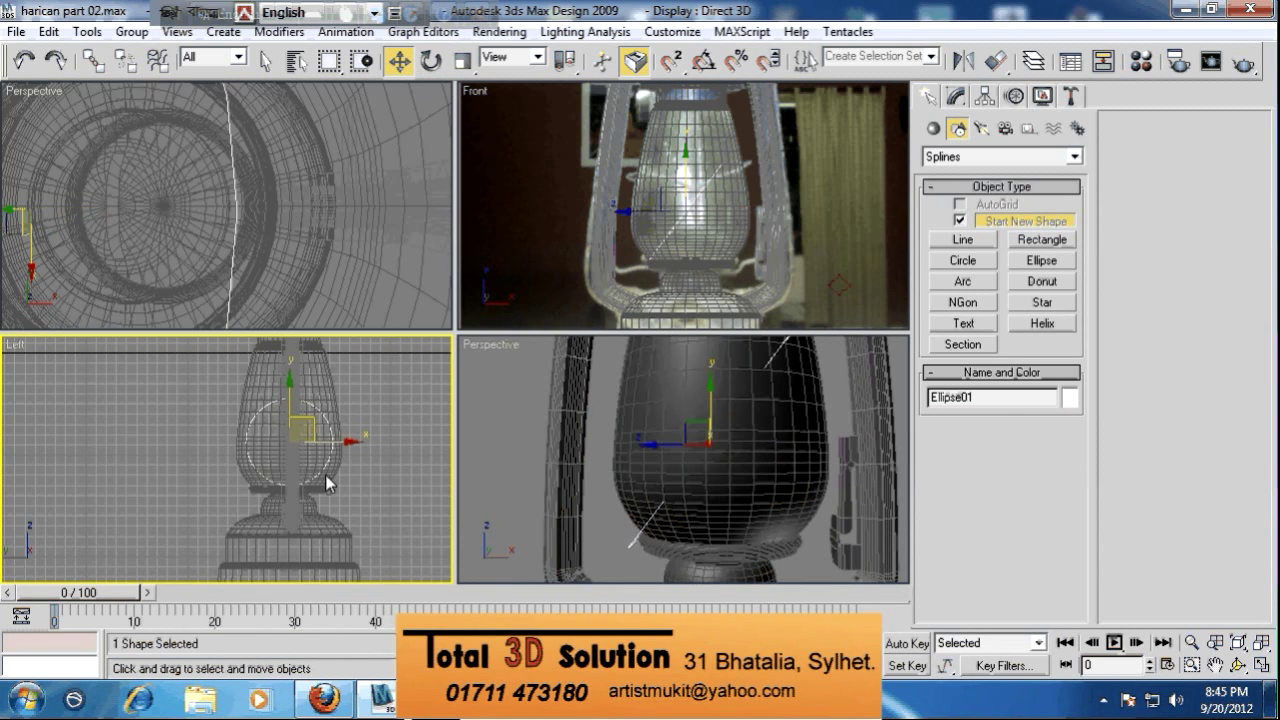
key("alt+w")
key("alt+w")
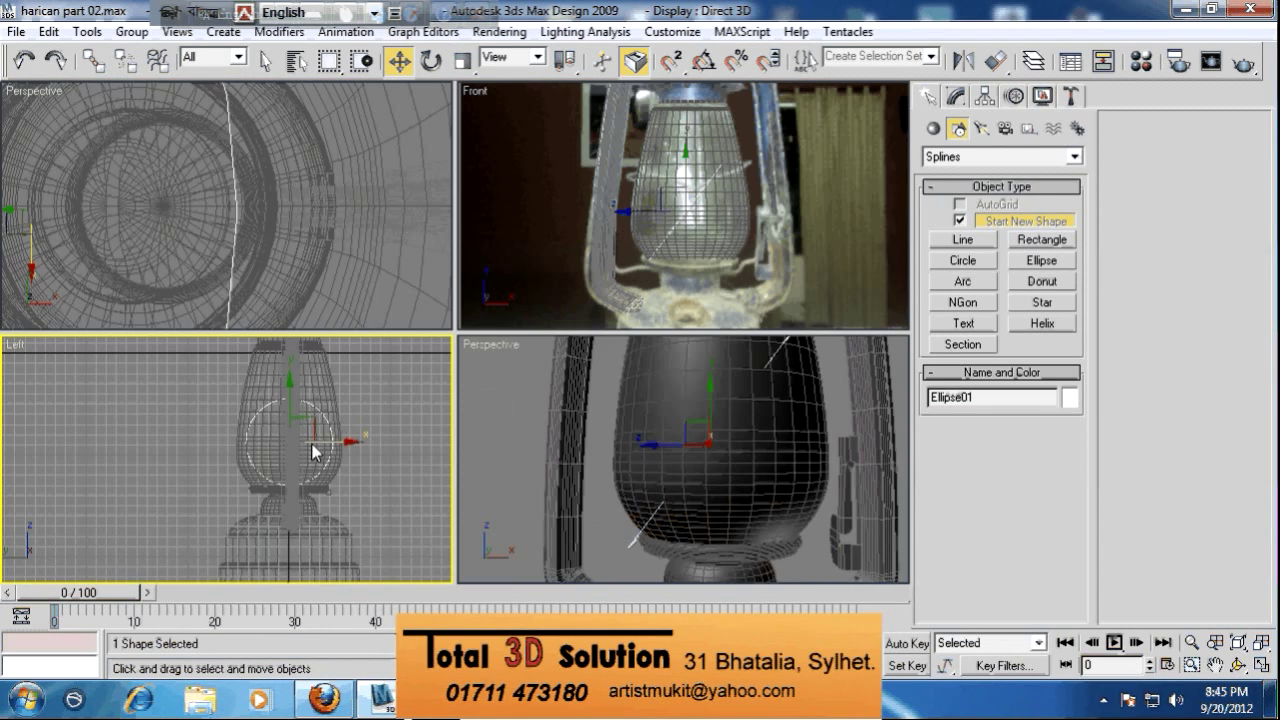
scroll(317, 444, "up", 3)
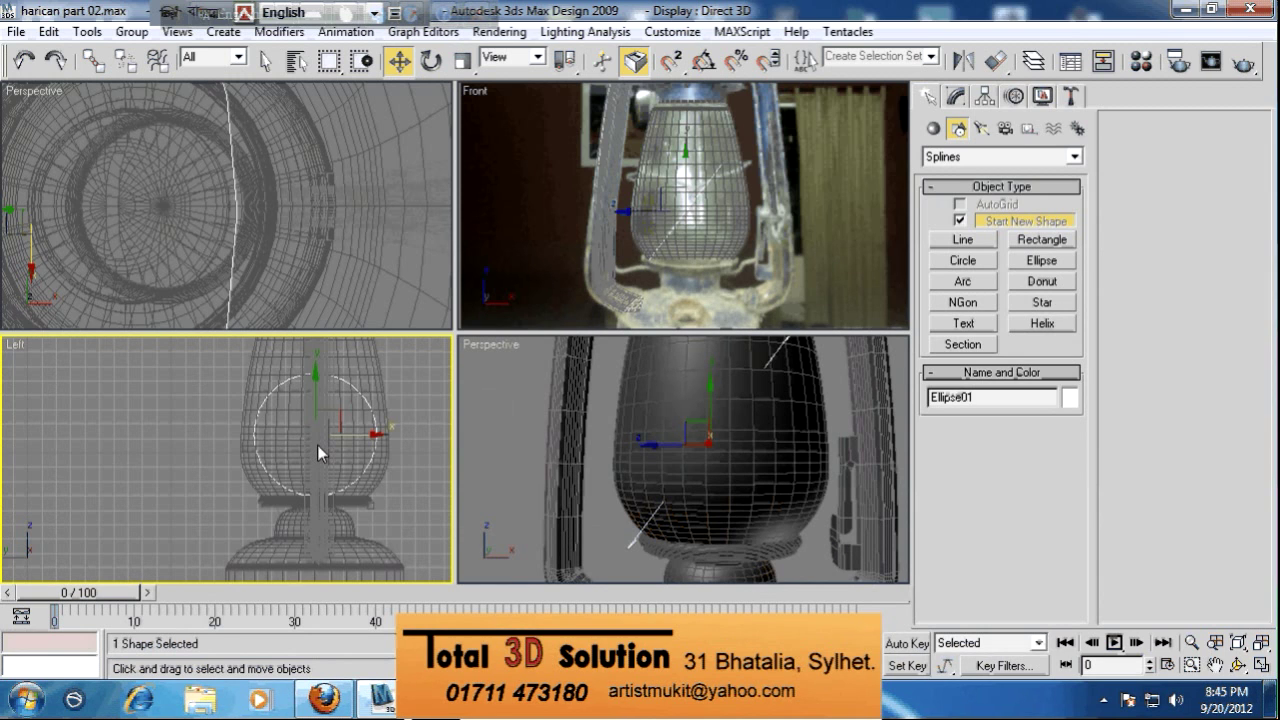
left_click(957, 97)
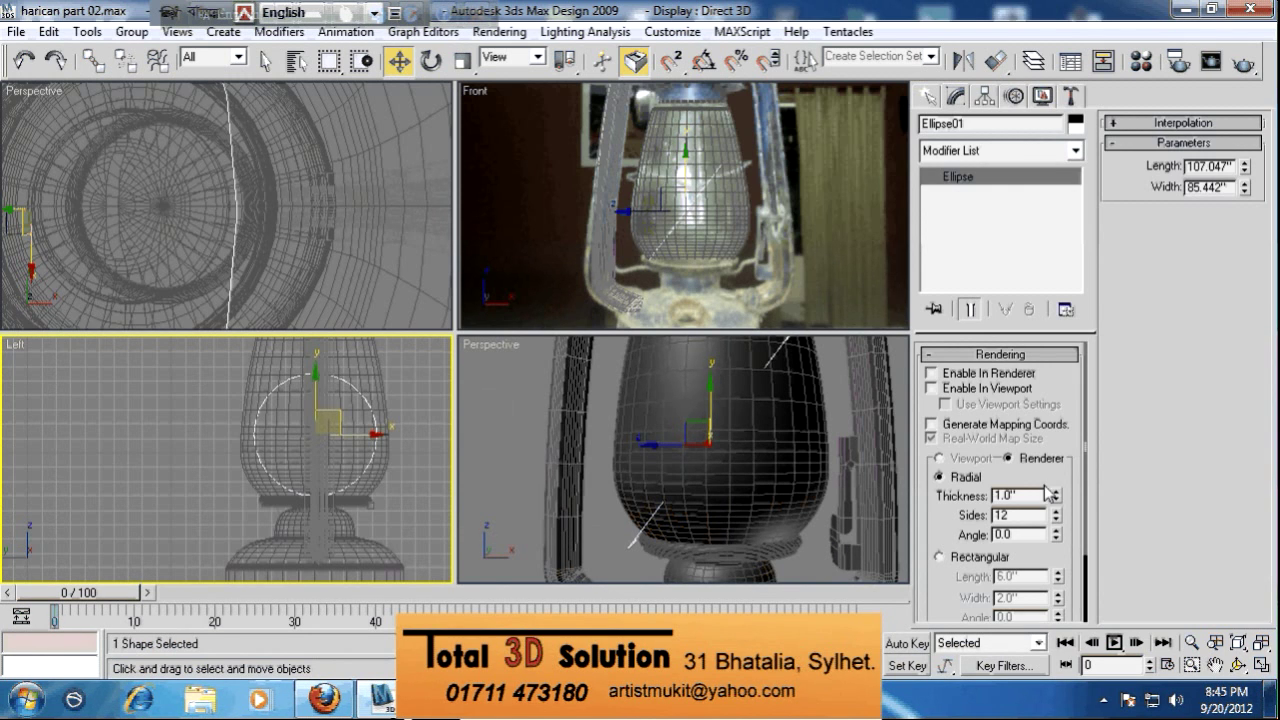
left_click_drag(1242, 168, 1248, 136)
left_click_drag(1246, 187, 1256, 160)
right_click(869, 509)
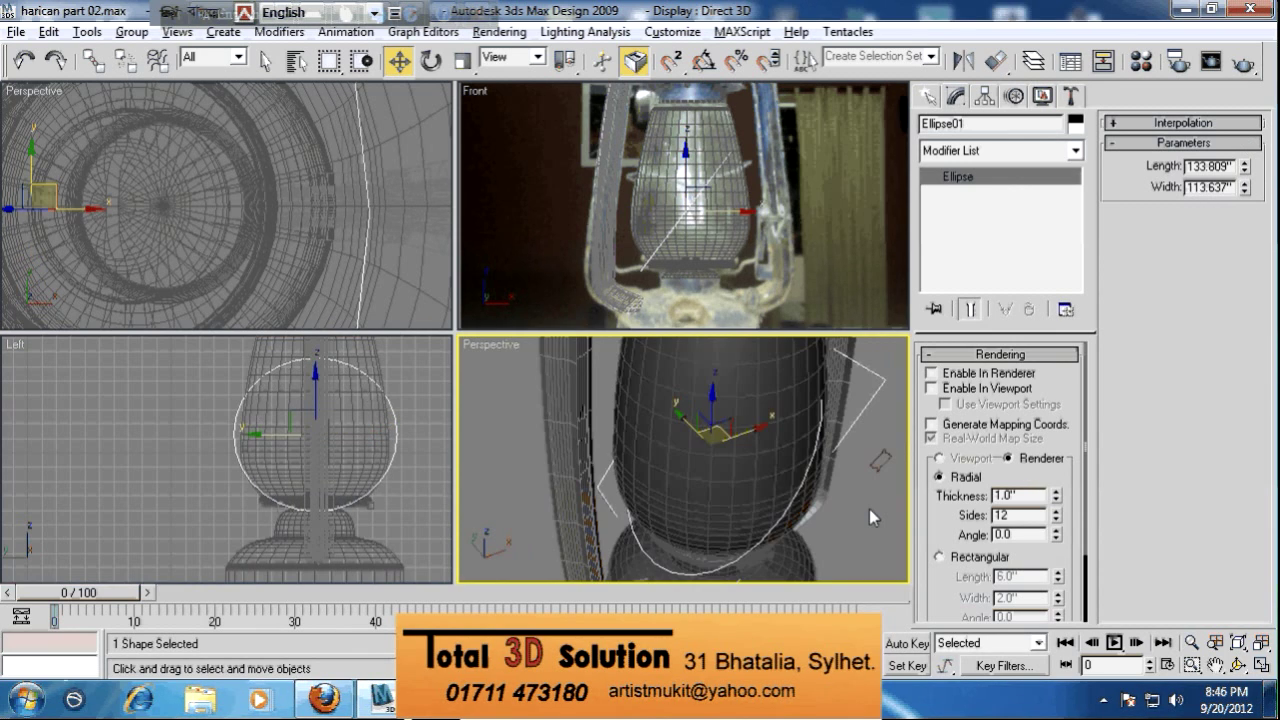
middle_click_drag(836, 484, 774, 448, "alt")
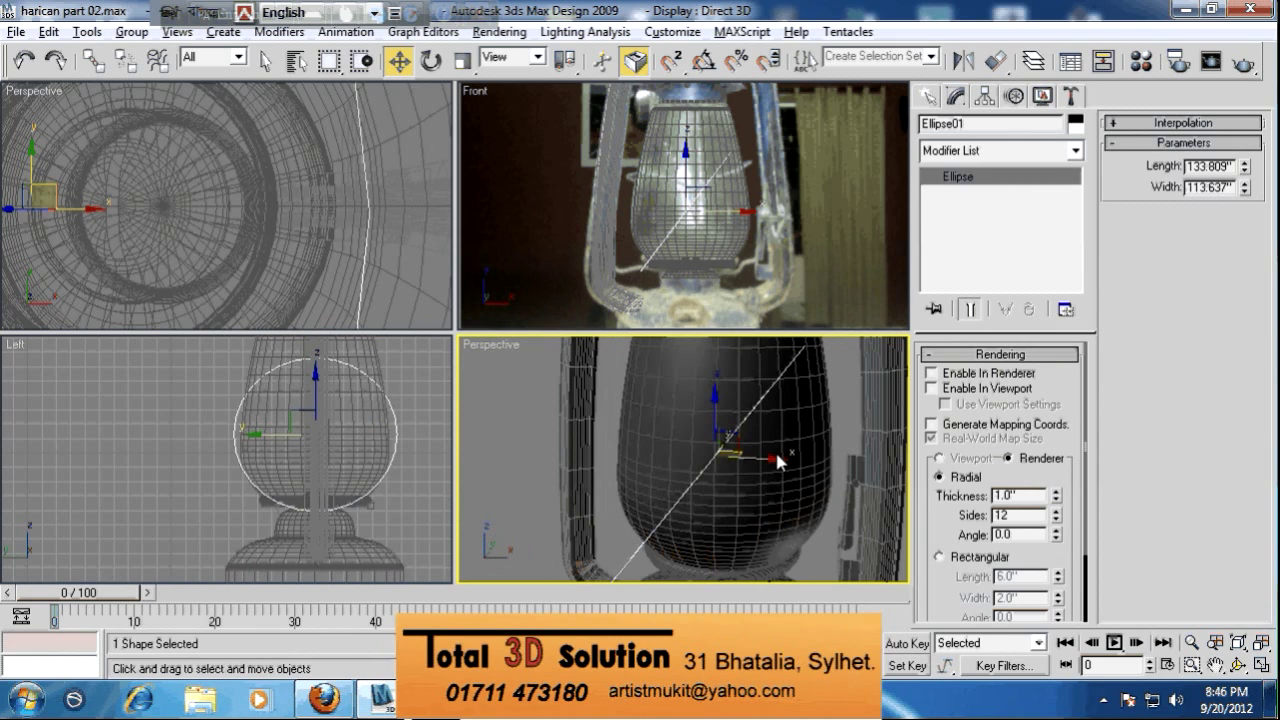
left_click_drag(1245, 165, 1247, 153)
Convert the ellipse to an editable spline and enter vertex editing
middle_click_drag(824, 406, 749, 407)
right_click(747, 406)
mouse_move(858, 594)
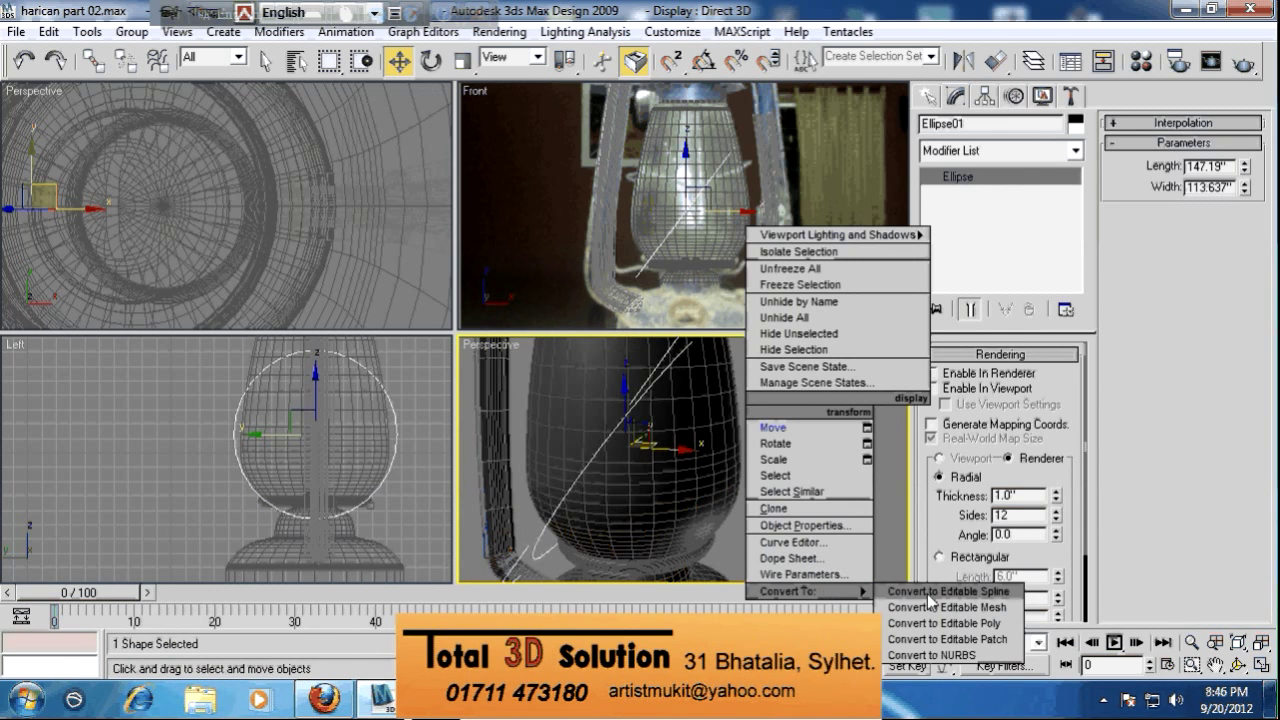
left_click(1130, 594)
key("1")
Shift the ellipse's upper vertex in the Front view so the arc bends toward the guard wire in the reference photo
left_click(750, 198)
left_click(731, 184)
left_click_drag(731, 184, 737, 207)
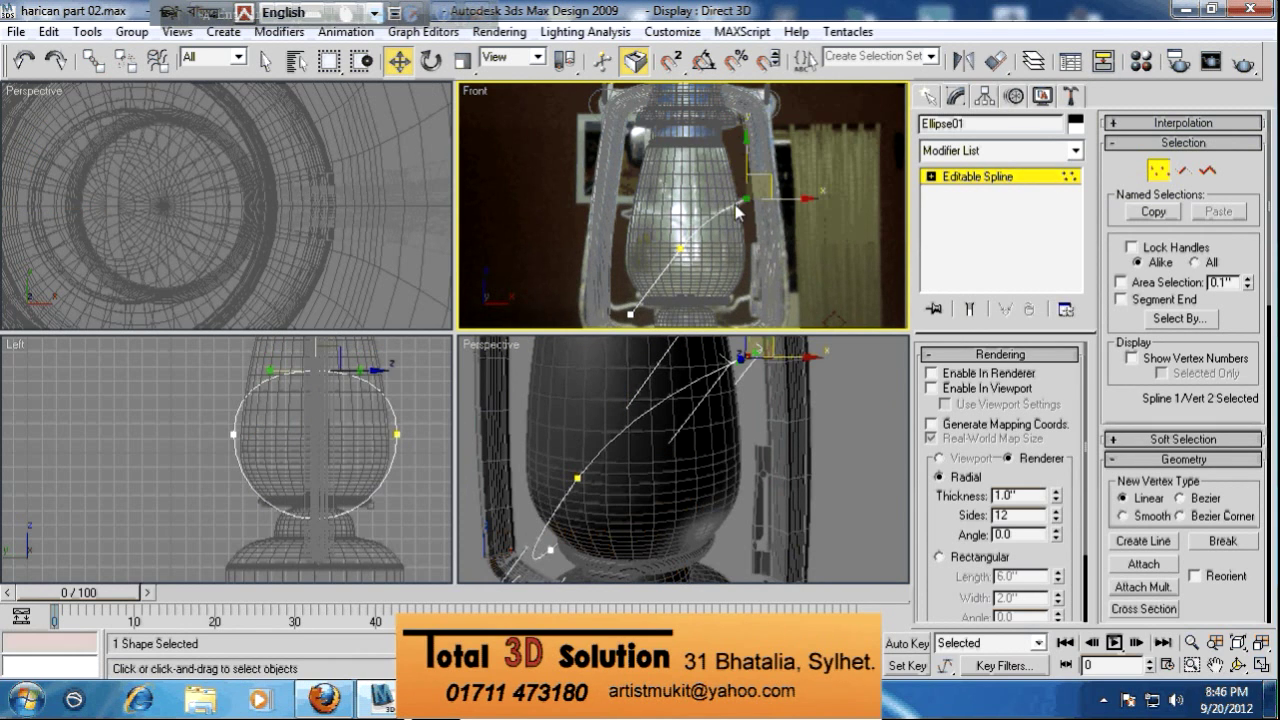
Refine the spline with a new vertex just above its lowest vertex, level with the ring at the globe's base
middle_click_drag(736, 212, 752, 157)
left_click_drag(622, 236, 686, 276)
middle_click_drag(690, 238, 760, 265)
scroll(742, 213, "up", 2)
scroll(742, 213, "up", 3)
scroll(761, 266, "down", 1)
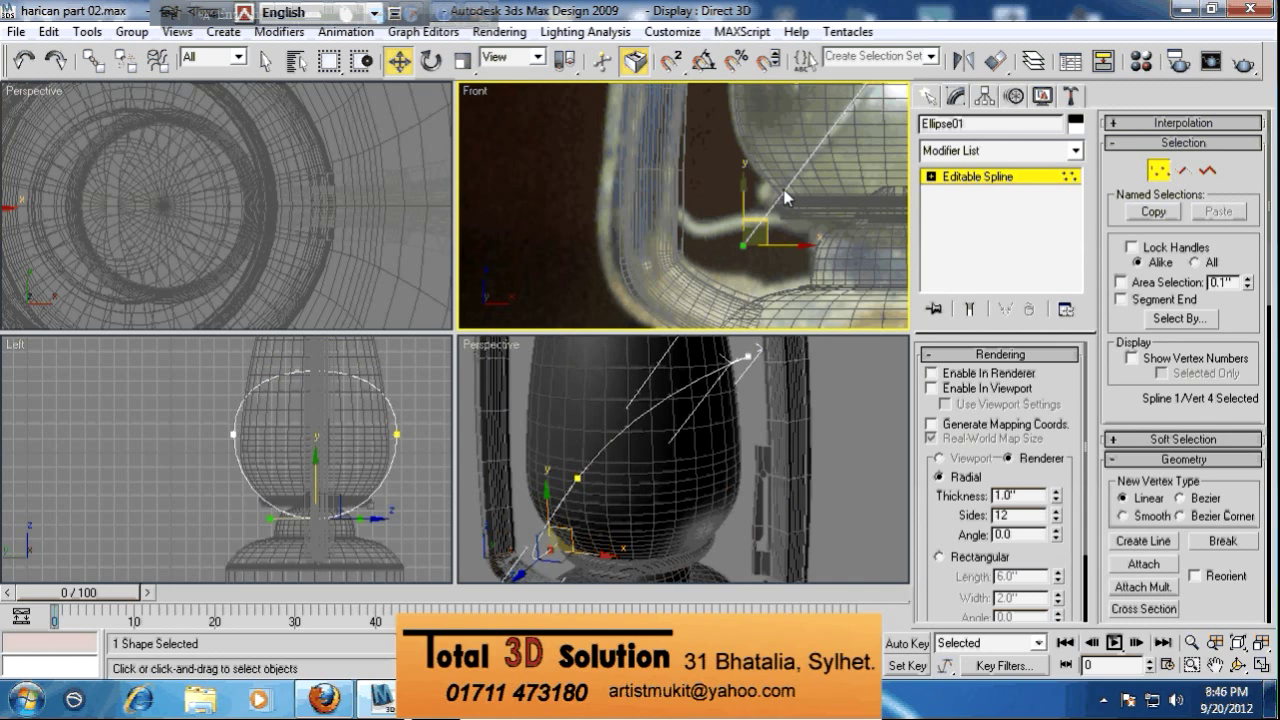
key("alt+w")
middle_click_drag(629, 410, 631, 408, "alt")
key("f")
key("alt+w")
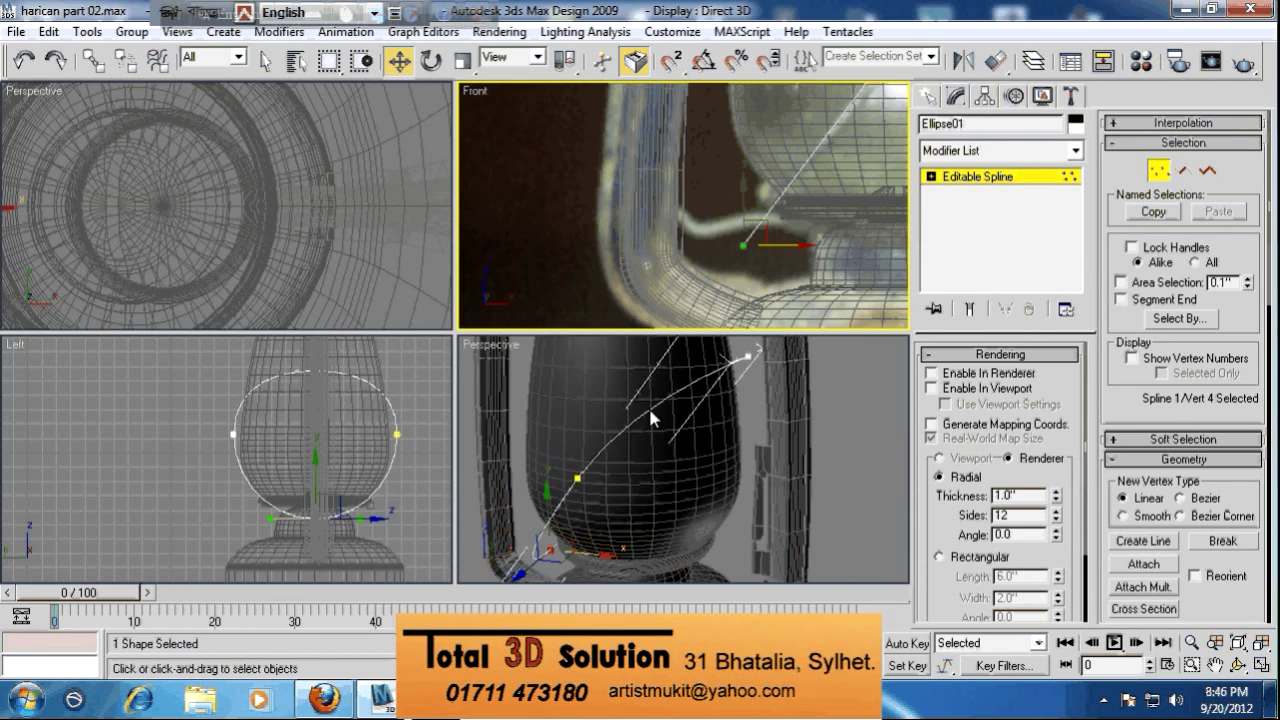
right_click(669, 409)
scroll(719, 412, "up", 5)
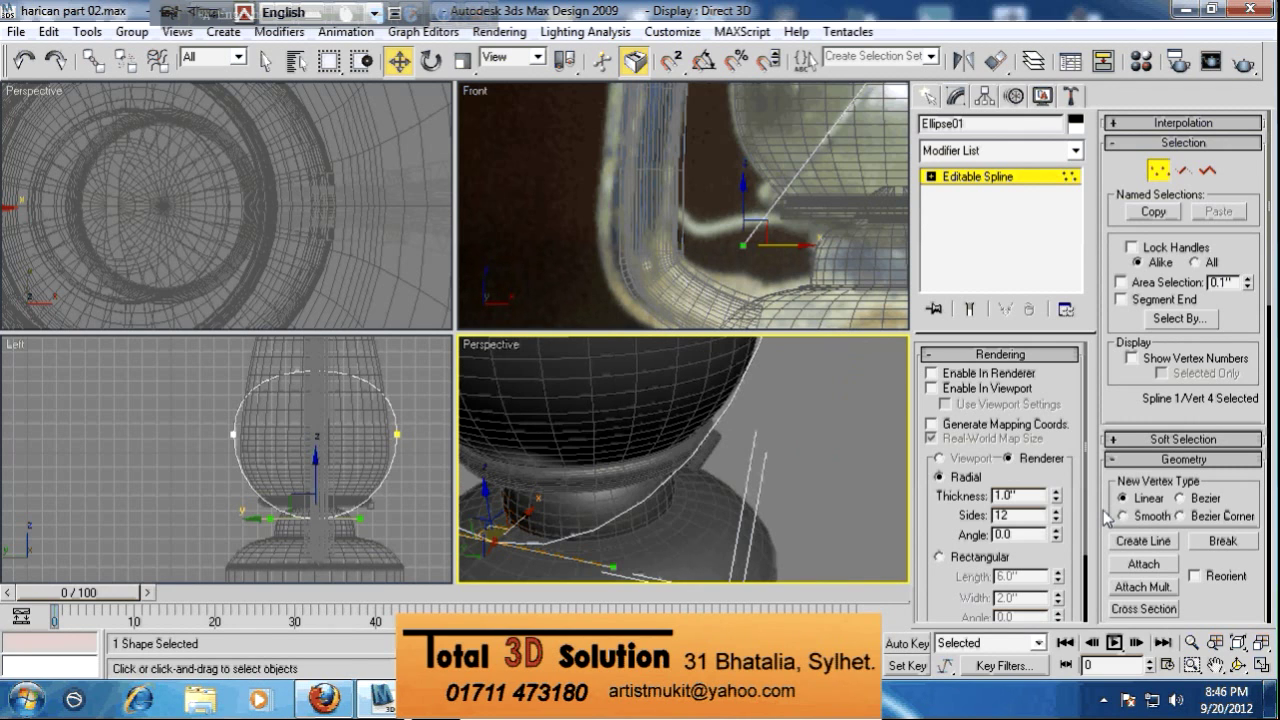
scroll(1106, 516, "down", 5)
left_click(1146, 371)
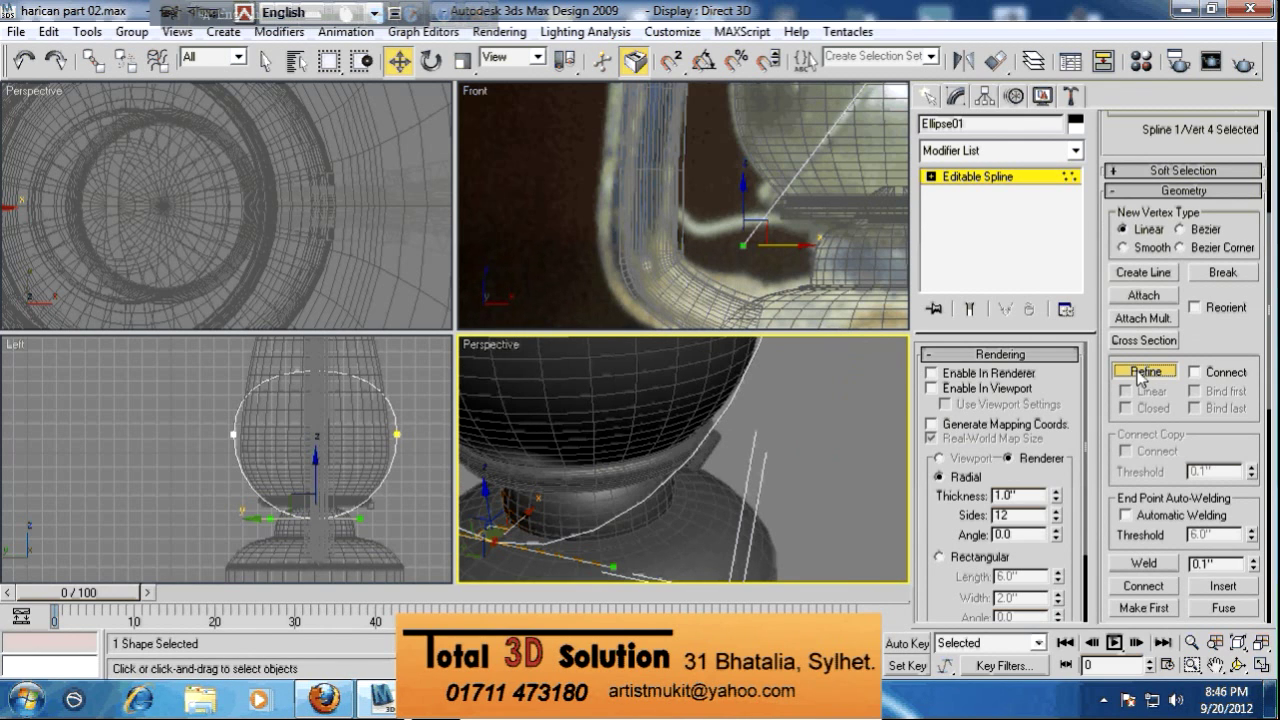
left_click(783, 194)
right_click(795, 203)
Delete the three spline segments behind the globe and below the new vertex, keeping only the front diagonal arc
scroll(750, 415, "down", 2)
right_click(748, 418)
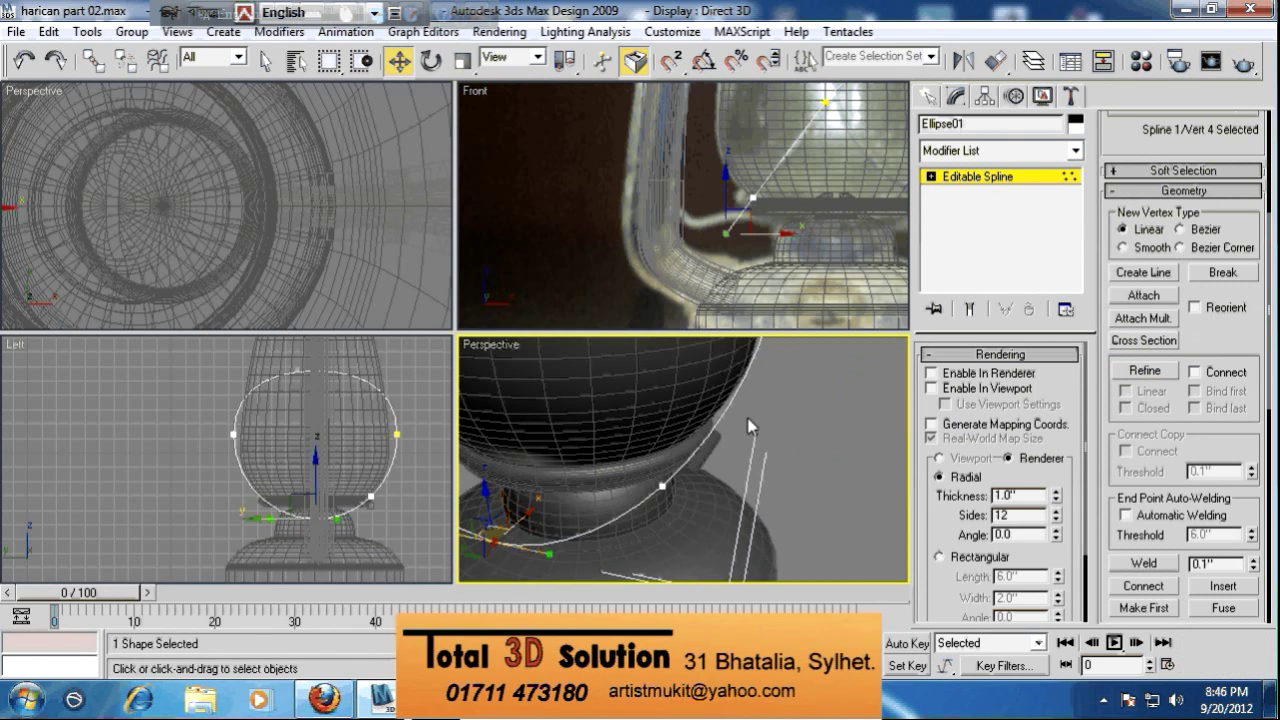
scroll(717, 460, "down", 4)
scroll(740, 295, "down", 3)
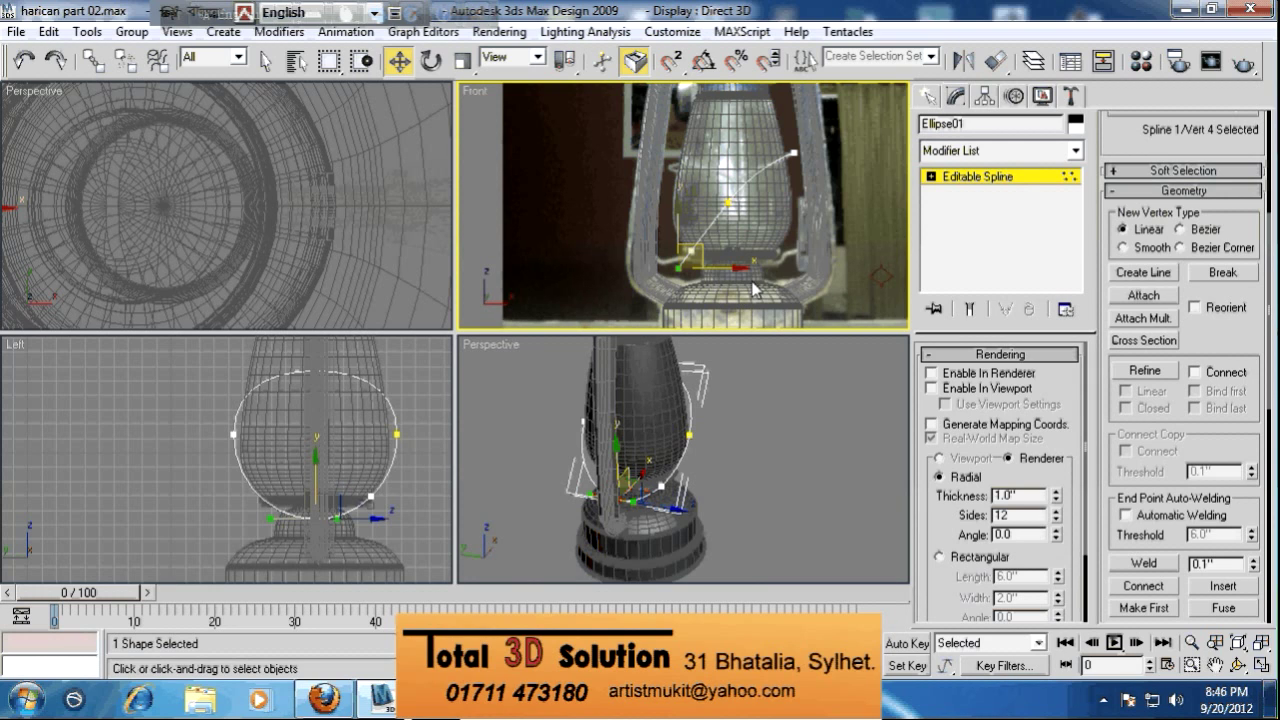
left_click(931, 177)
left_click(970, 208)
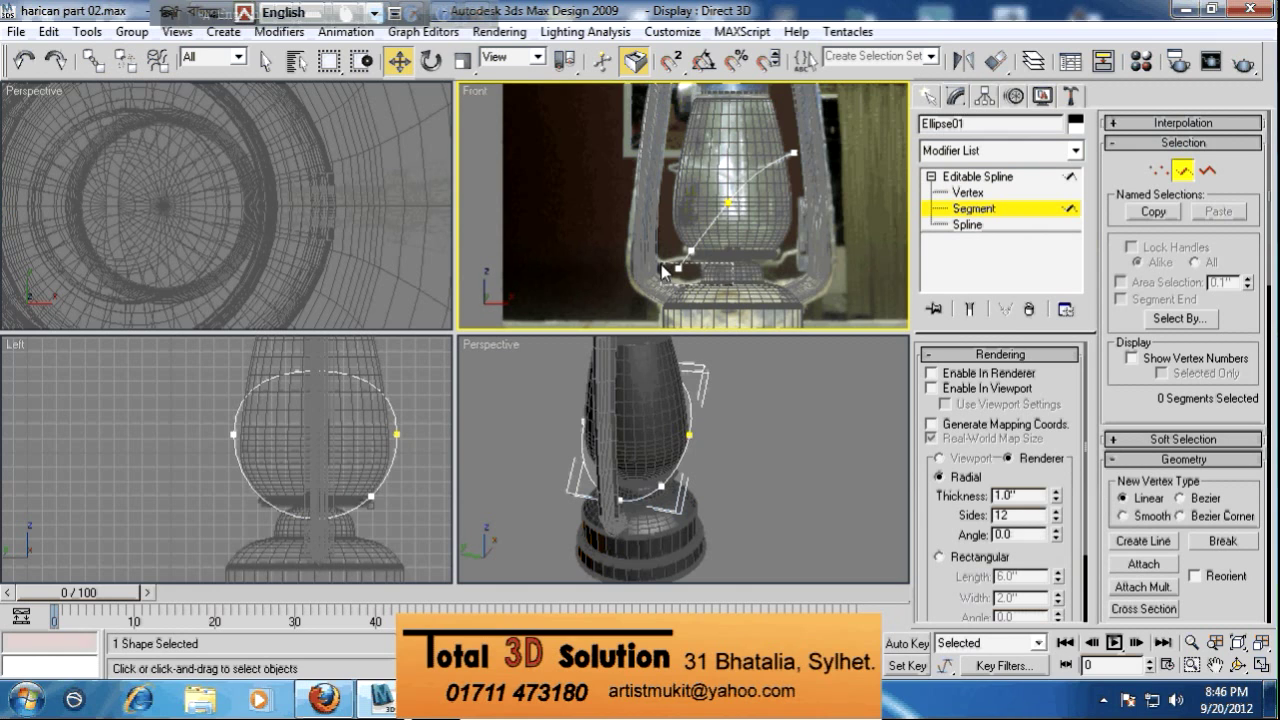
left_click_drag(661, 265, 661, 264)
middle_click_drag(694, 368, 784, 421, "alt")
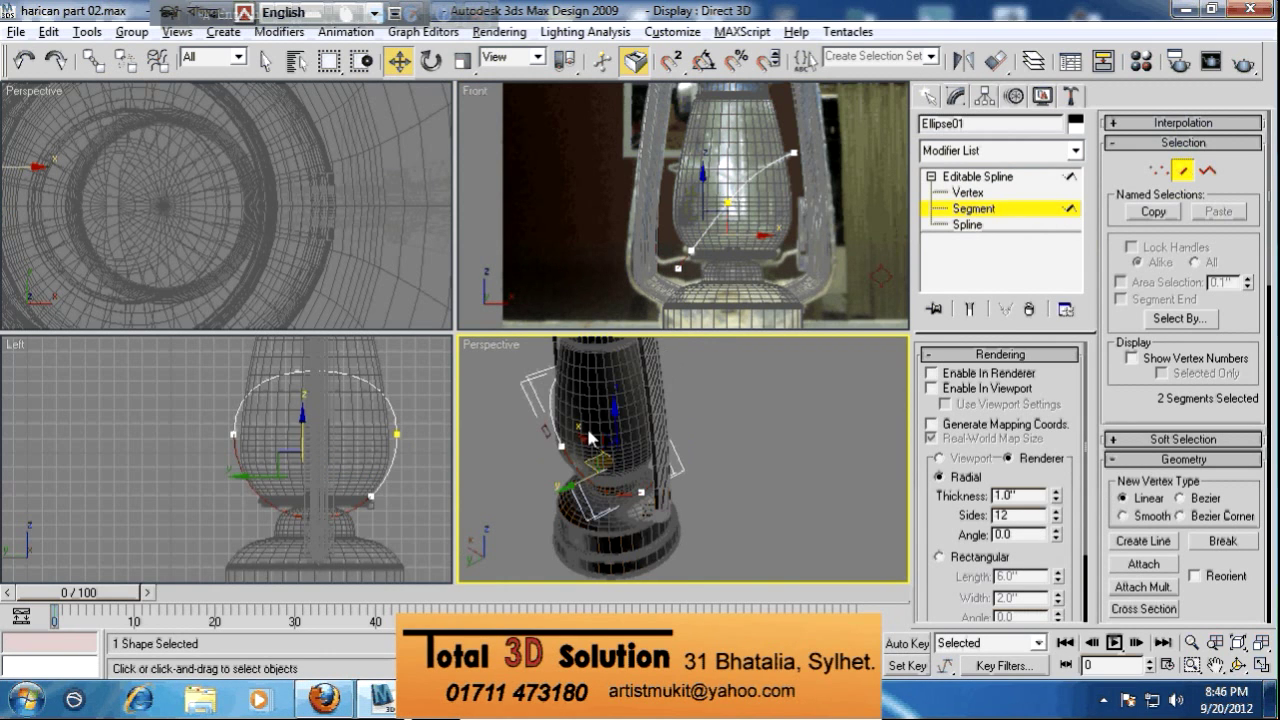
left_click(555, 428, "ctrl")
middle_click_drag(610, 410, 998, 359, "alt")
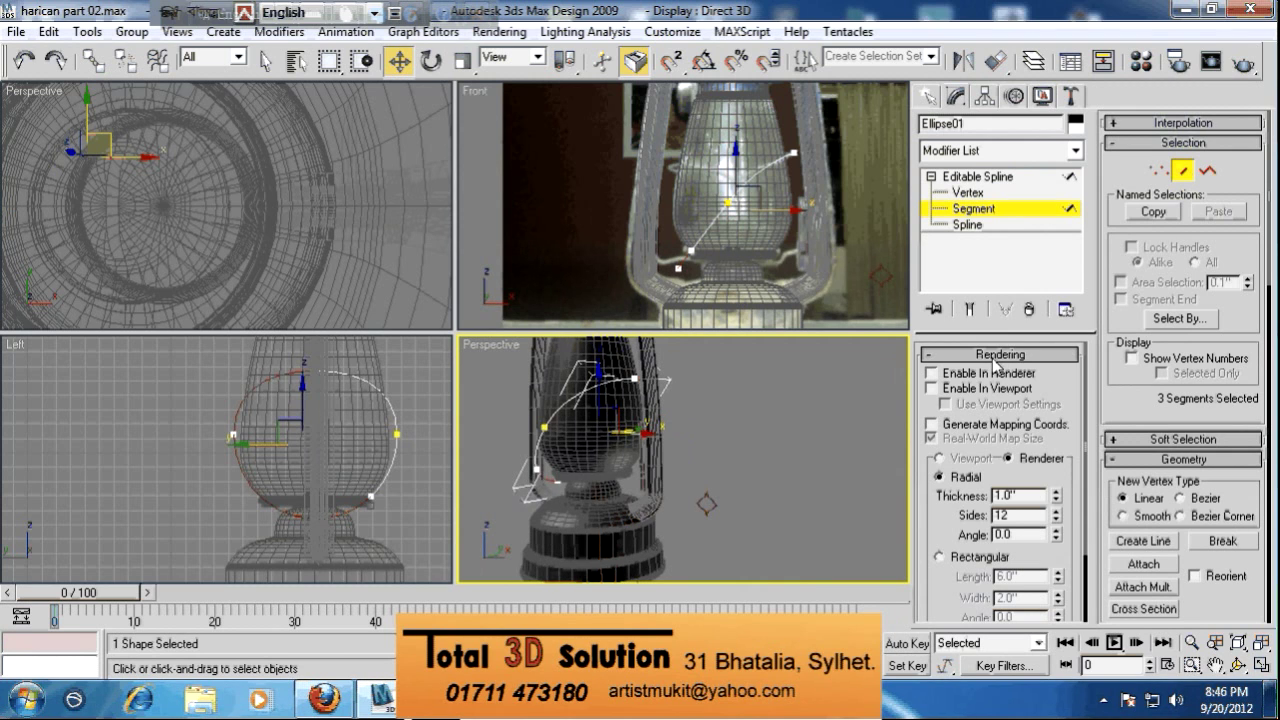
key("Delete")
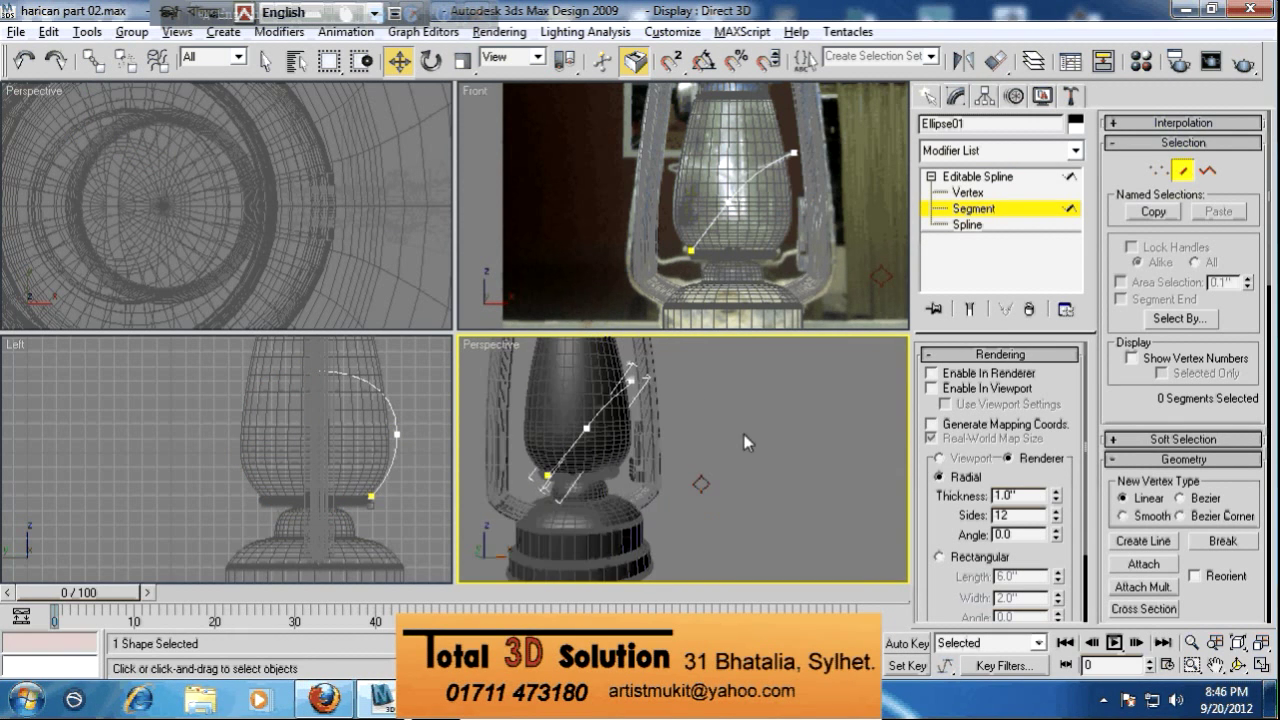
Move the arc's lower end vertex inward so the wire meets the ring at the globe's base
scroll(639, 445, "up", 8)
left_click(656, 492)
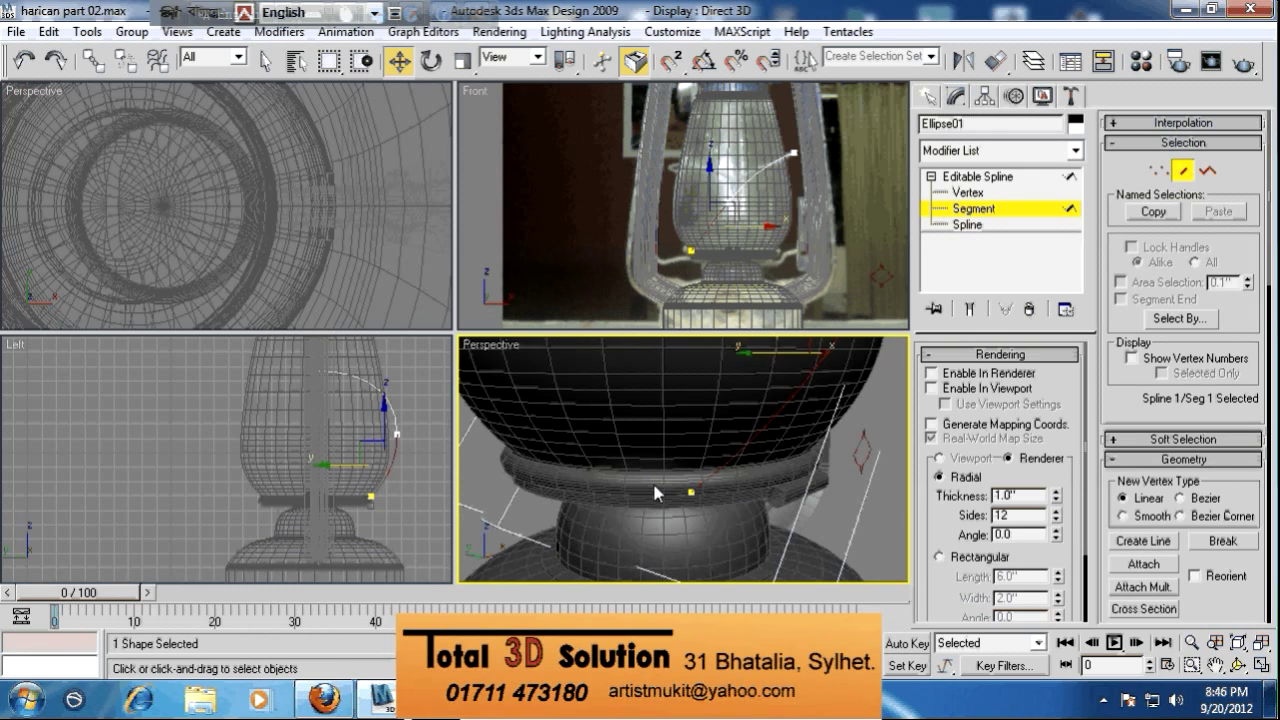
middle_click_drag(655, 490, 619, 531, "alt")
left_click(1158, 171)
left_click_drag(779, 473, 656, 437)
middle_click_drag(656, 437, 584, 416, "alt")
key("alt+w")
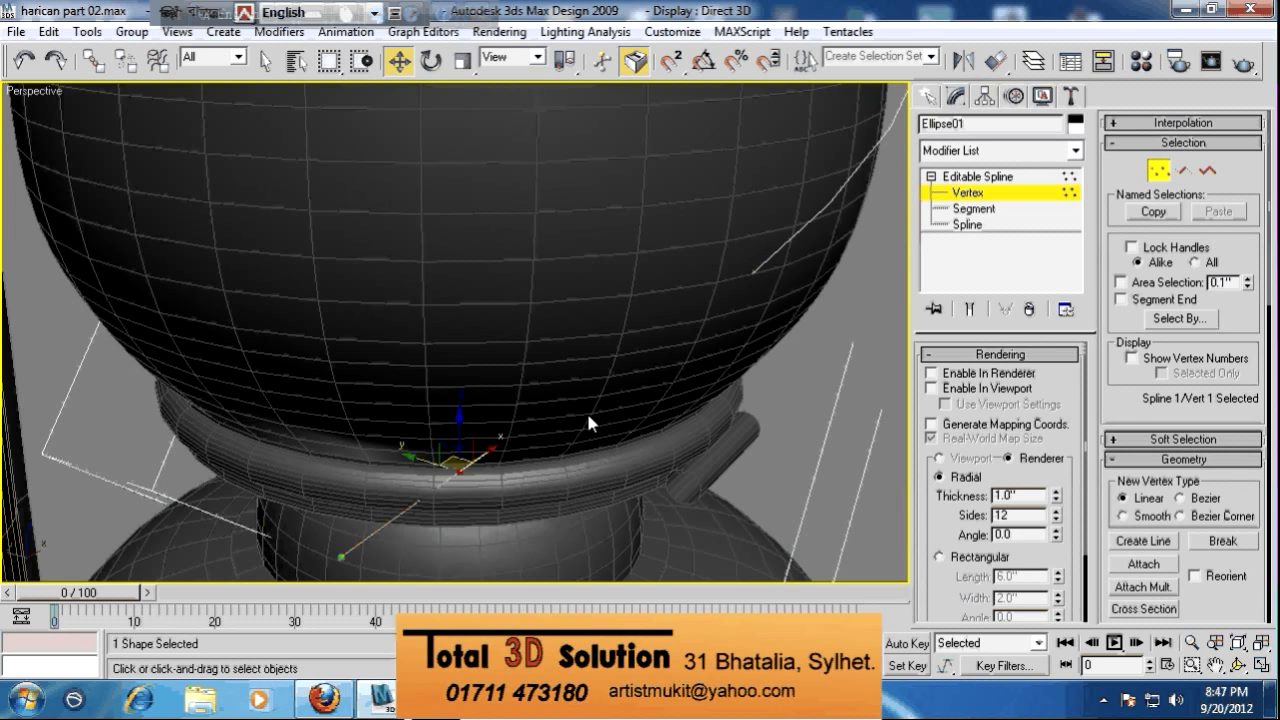
key("F3")
left_click_drag(595, 373, 673, 441)
key("F3")
scroll(677, 448, "down", 3)
middle_click_drag(689, 425, 640, 450, "alt")
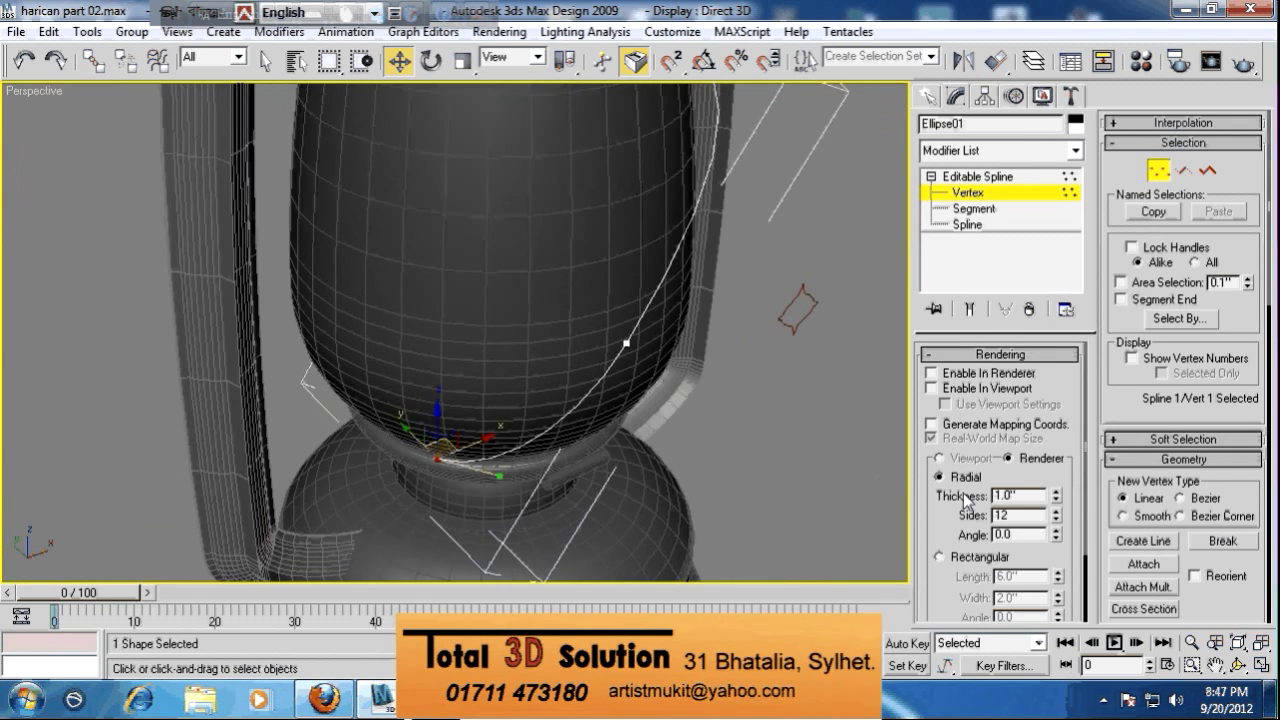
Make the arc display as a solid wire in both the viewport and the renderer
left_click(932, 388)
left_click(931, 373)
middle_click_drag(757, 389, 658, 347, "alt")
Raise the wire's interpolation steps to 12 for a smoother curve
left_click(1006, 355)
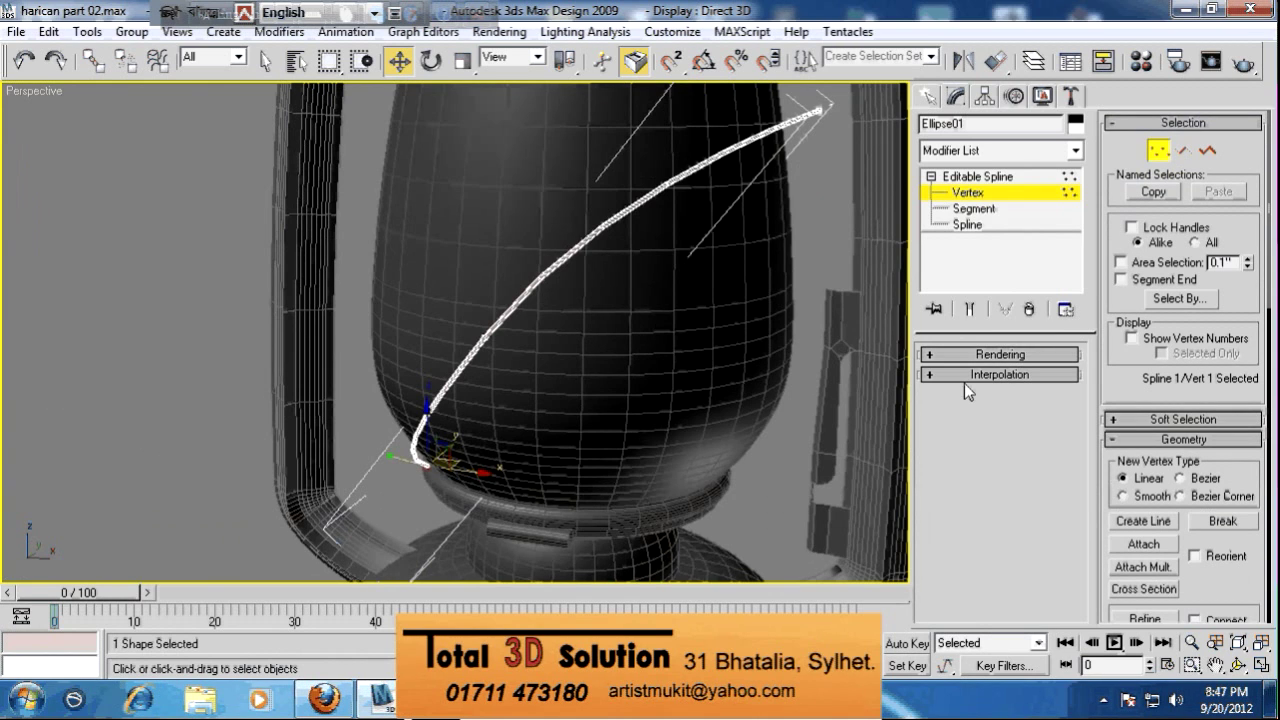
left_click(1008, 374)
left_click(1047, 394)
left_click(1048, 391)
left_click(1048, 391)
left_click(1048, 391)
left_click(1048, 391)
left_click(1048, 391)
middle_click_drag(653, 377, 755, 390, "alt")
key("alt+w")
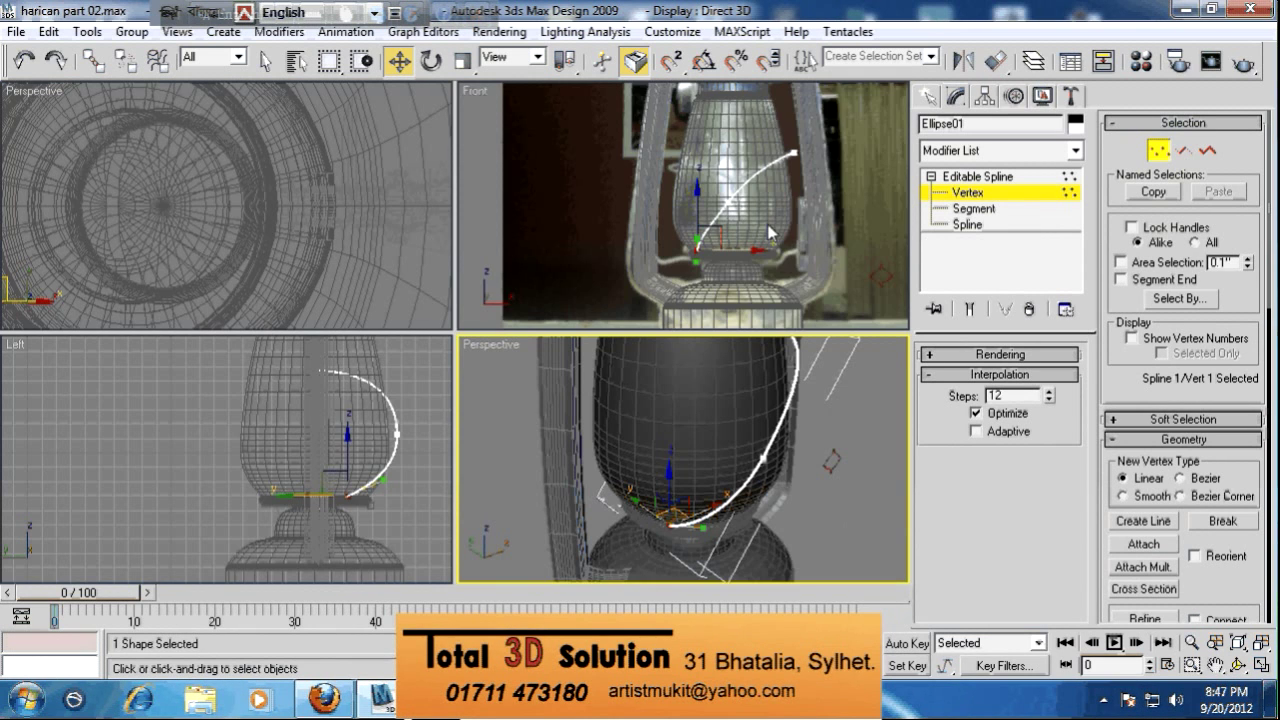
Leave vertex editing and mirror the wire as a copy across the Y axis to the opposite side of the globe
scroll(773, 219, "up", 3)
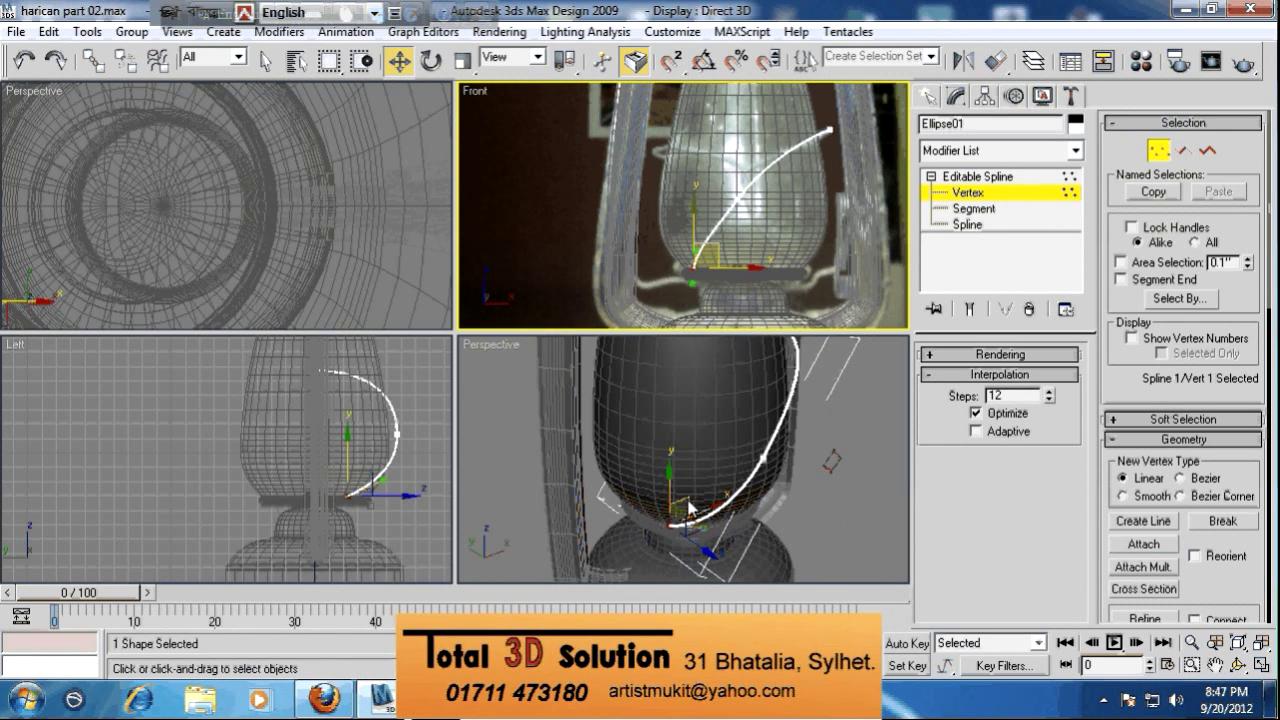
scroll(714, 493, "down", 2)
middle_click_drag(713, 487, 738, 528, "alt")
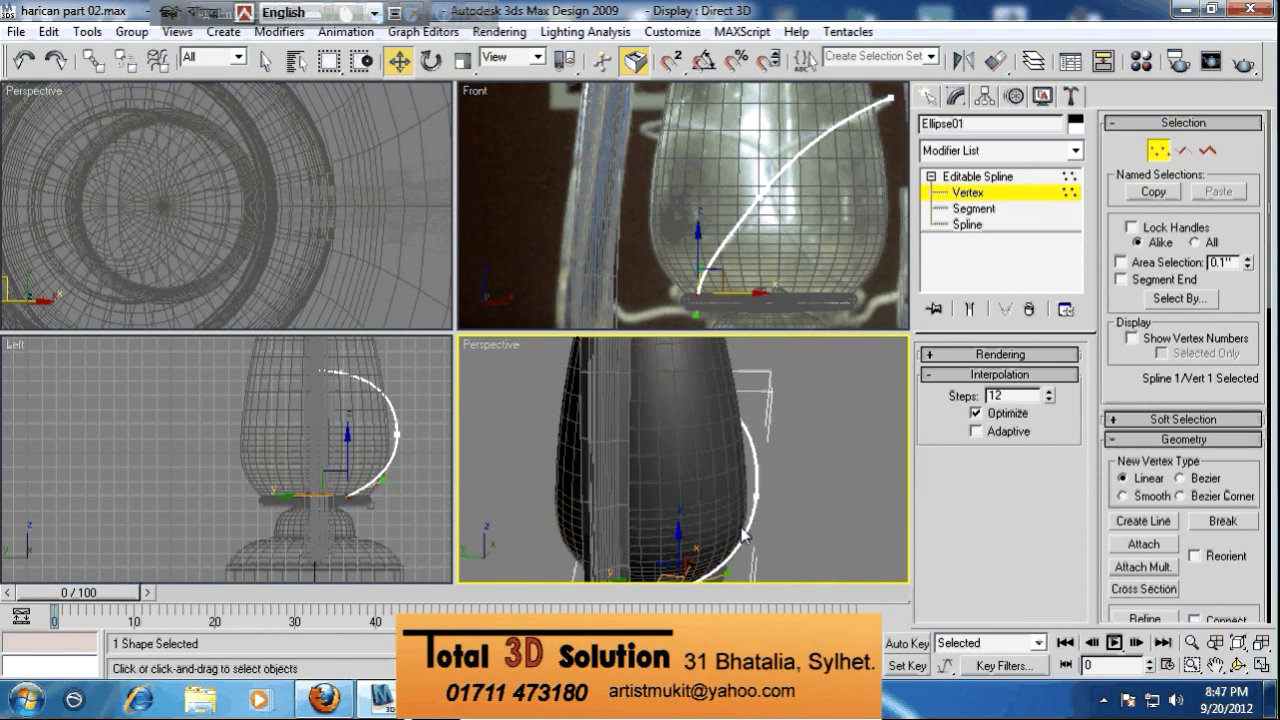
left_click(1008, 190)
mouse_move(700, 462)
middle_mouse_down("alt")
mouse_move(660, 466)
mouse_move(722, 450)
middle_mouse_up("alt")
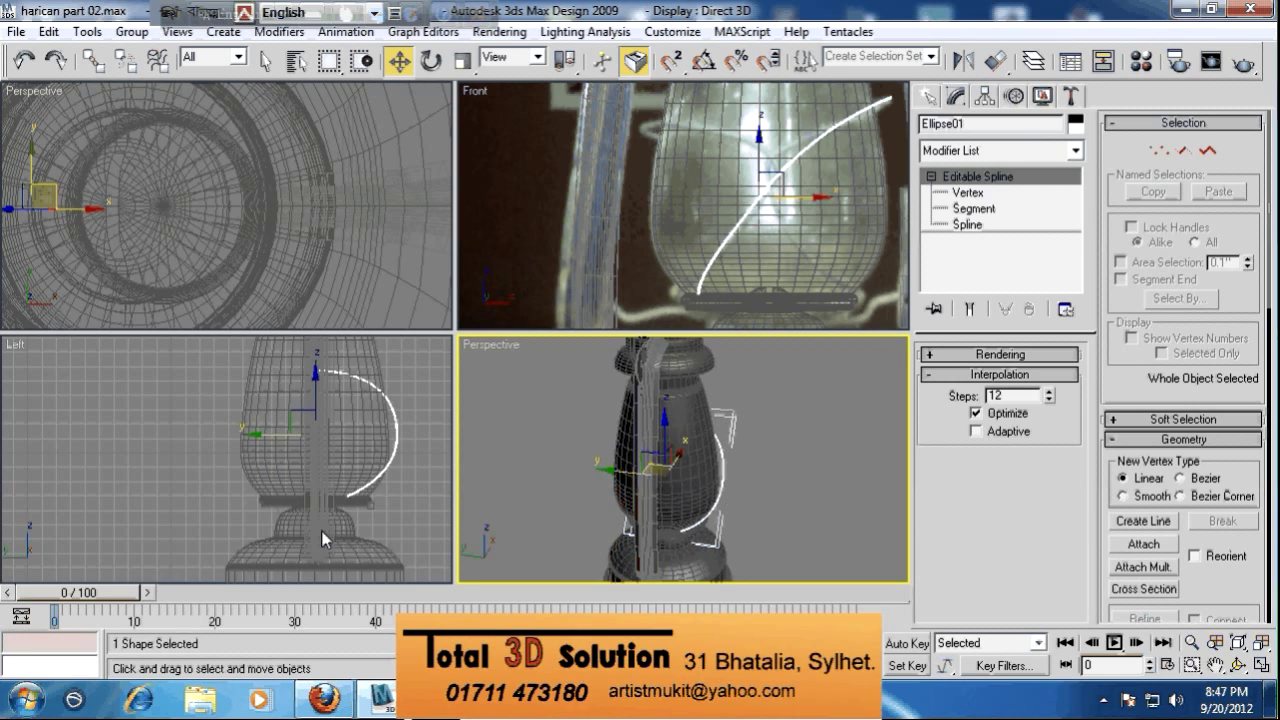
middle_click_drag(321, 530, 261, 562)
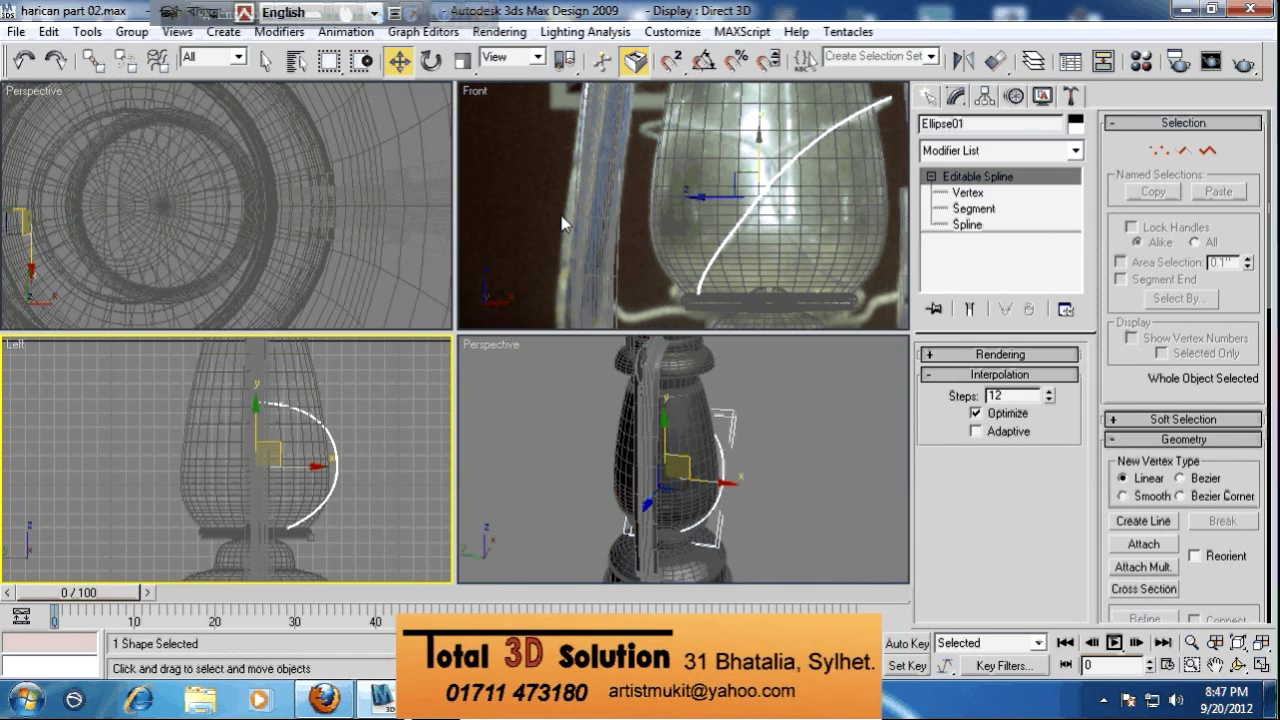
left_click(963, 63)
left_click(597, 377)
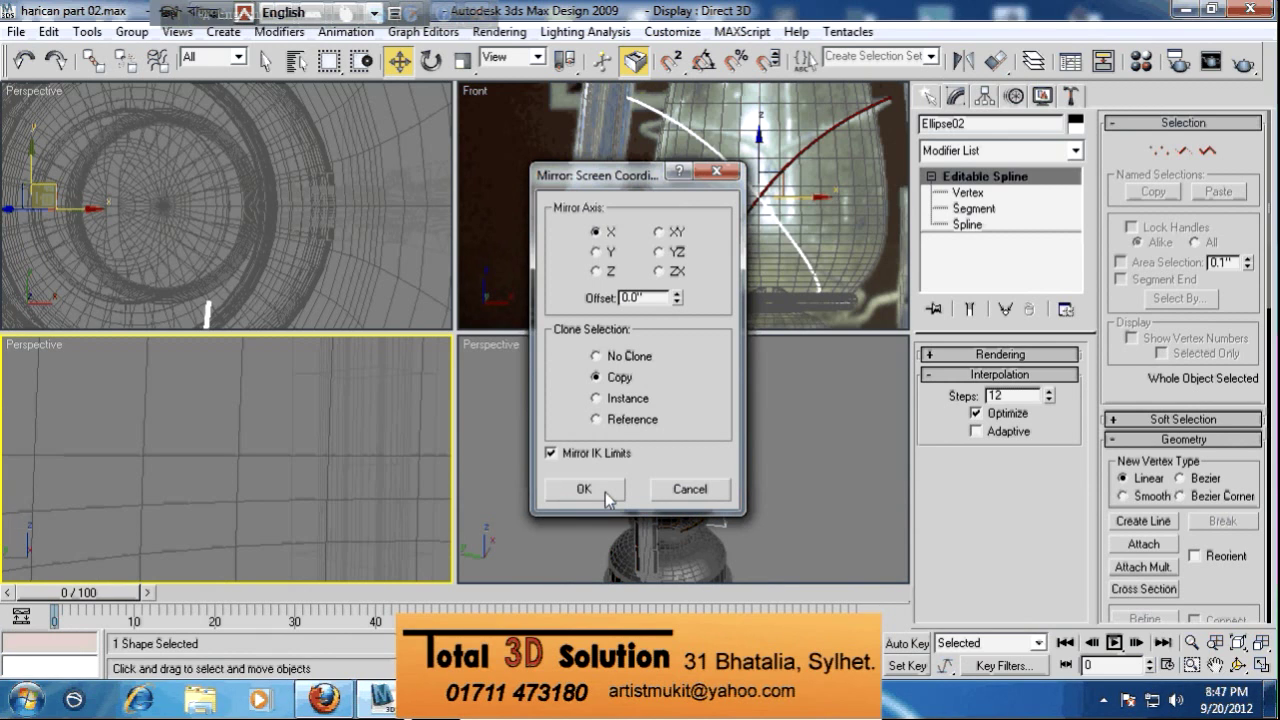
left_click(597, 253)
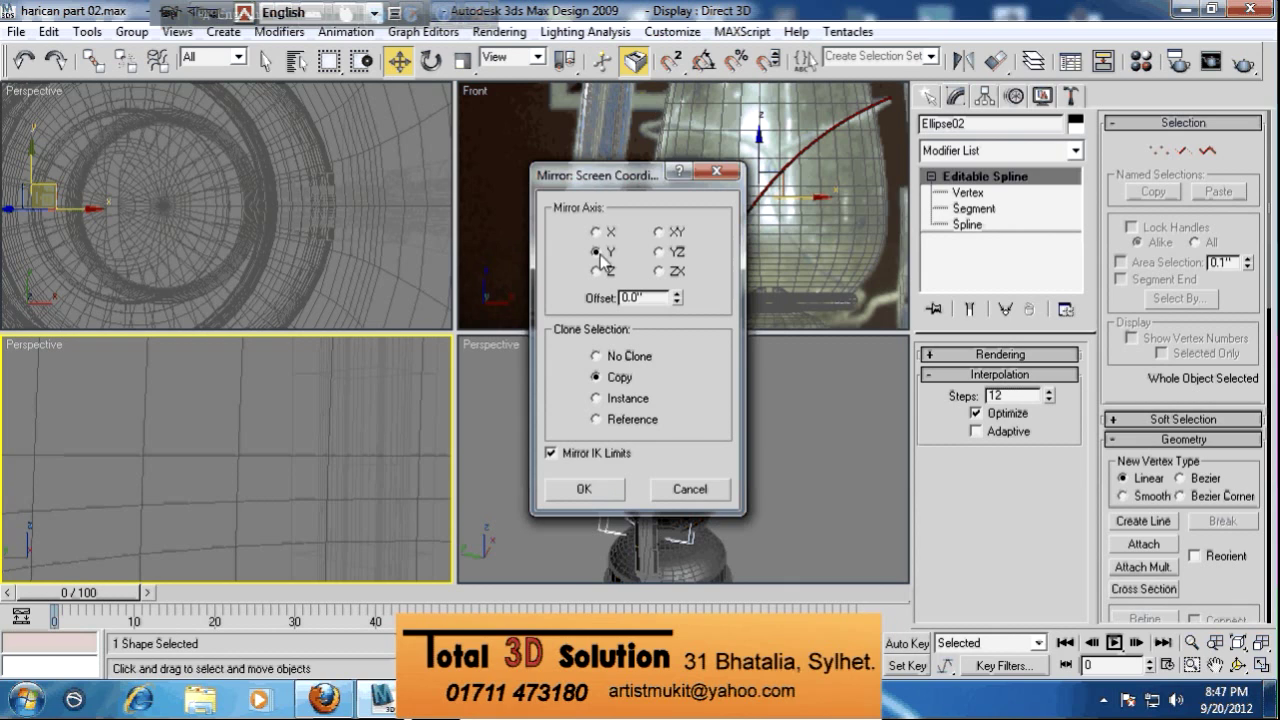
left_click(598, 233)
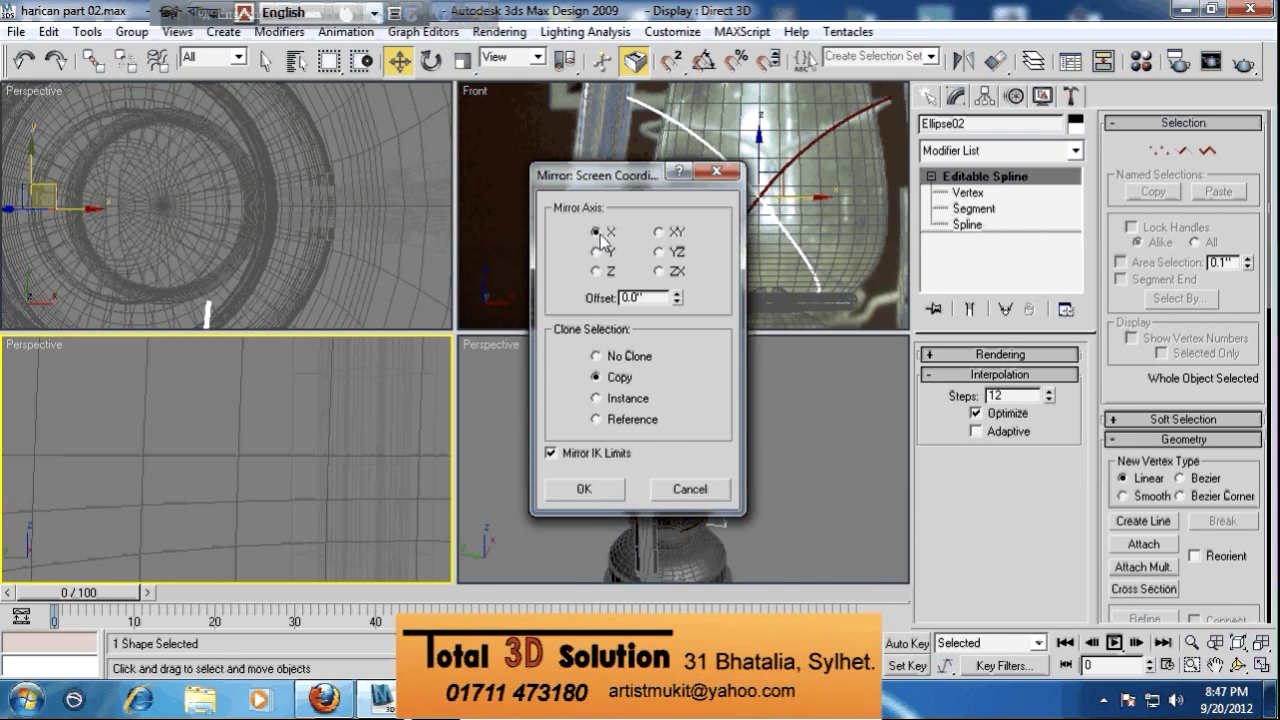
left_click(598, 253)
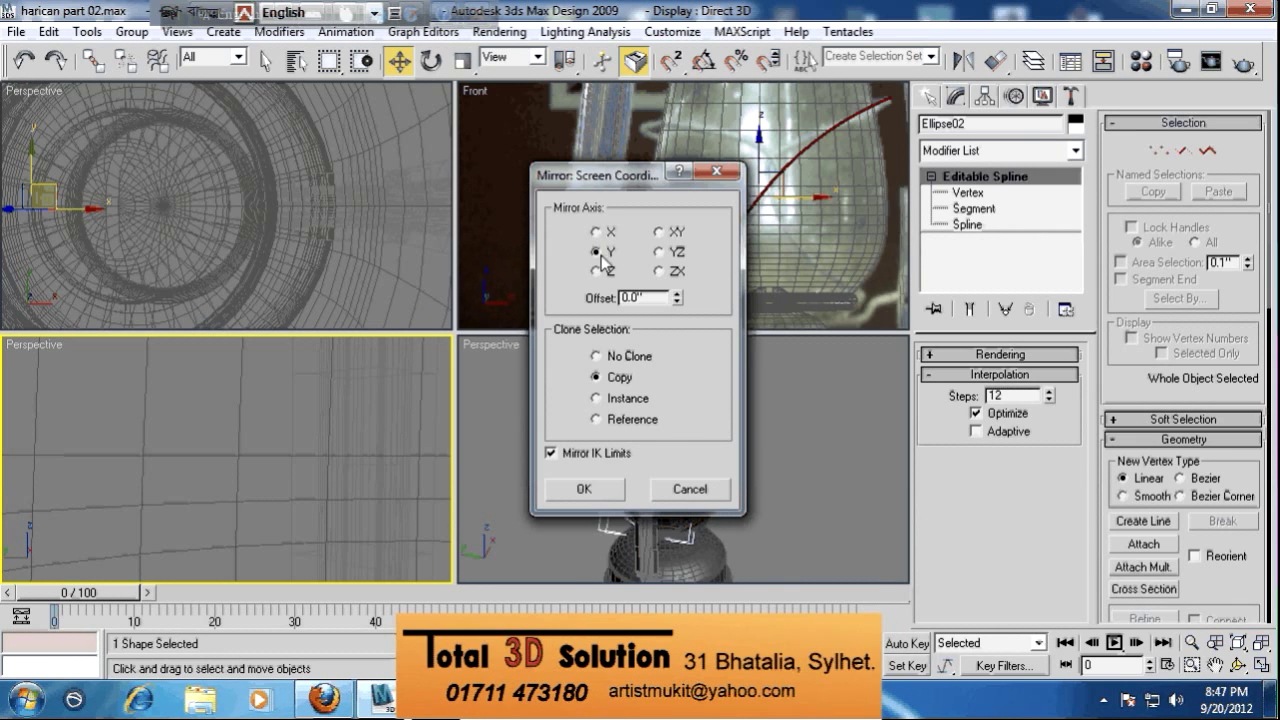
left_click(584, 489)
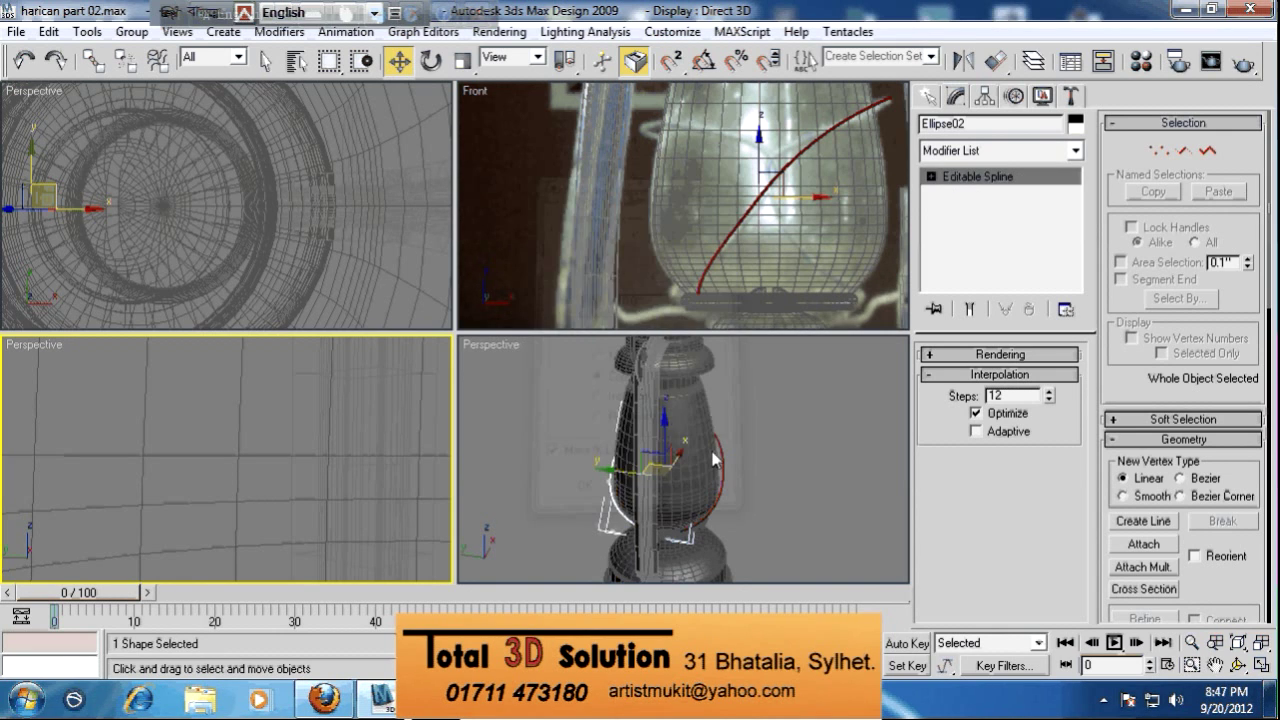
Attach the wire on the opposite side of the globe to the selected mirrored wire so both halves form one spline
left_click(713, 458)
middle_click_drag(718, 457, 750, 464, "alt")
scroll(736, 448, "up", 4)
scroll(867, 426, "up", 5)
key("alt+w")
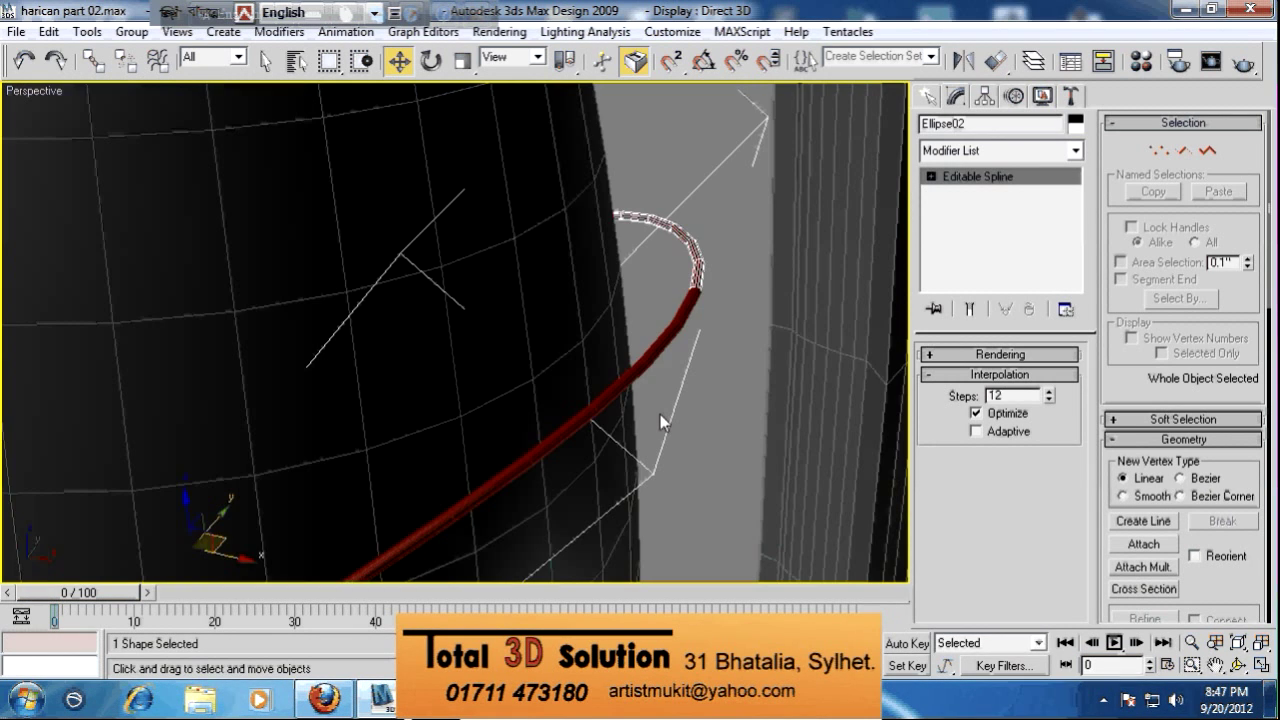
middle_click_drag(661, 416, 649, 422, "alt")
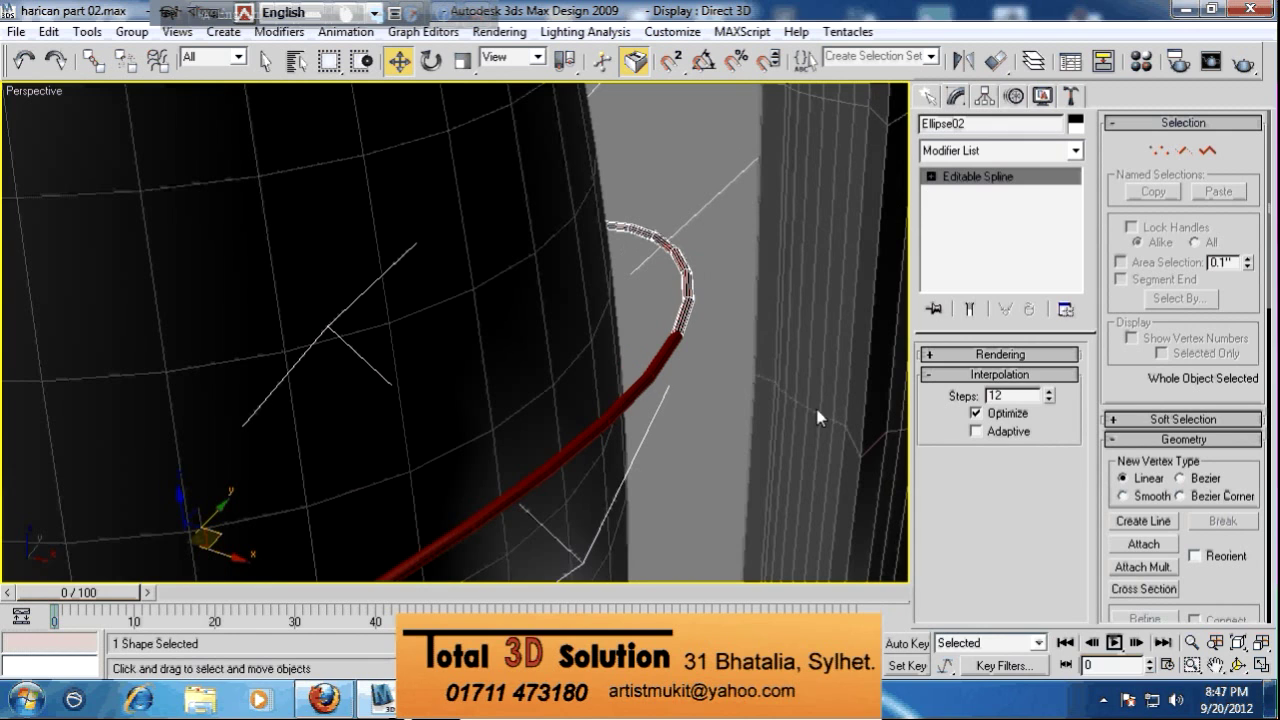
left_click(1140, 545)
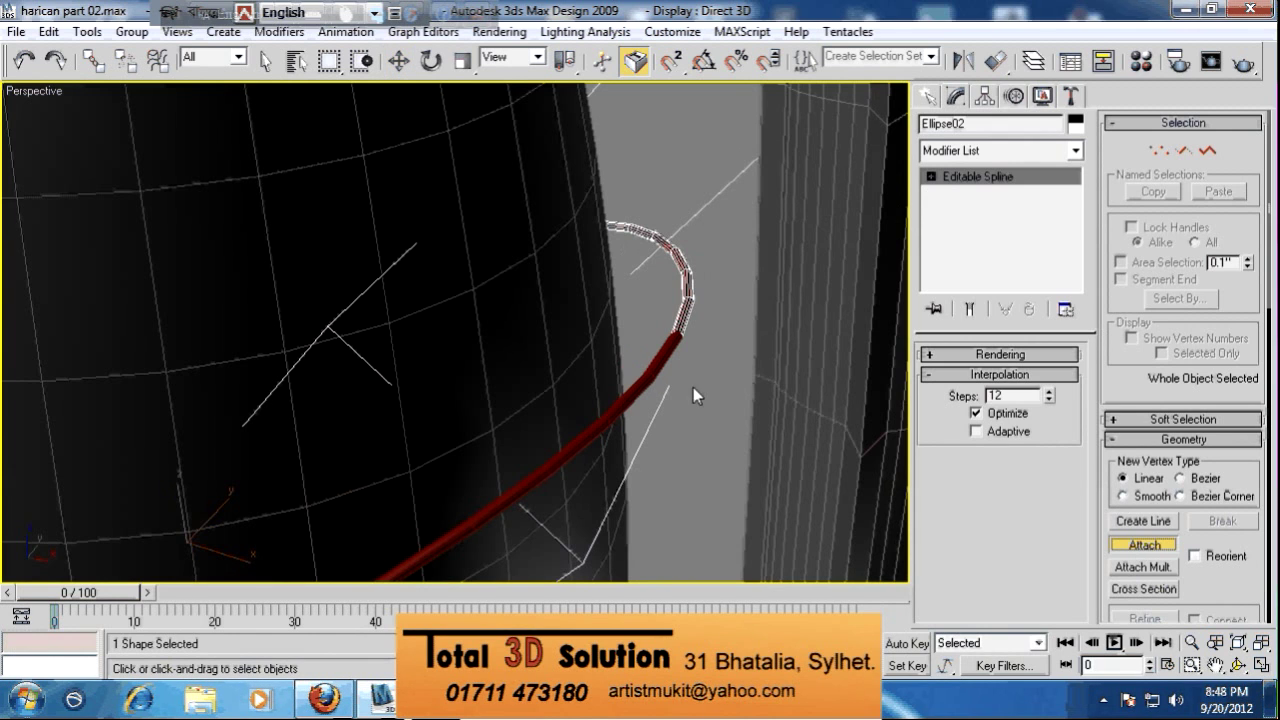
left_click(658, 366)
right_click(686, 370)
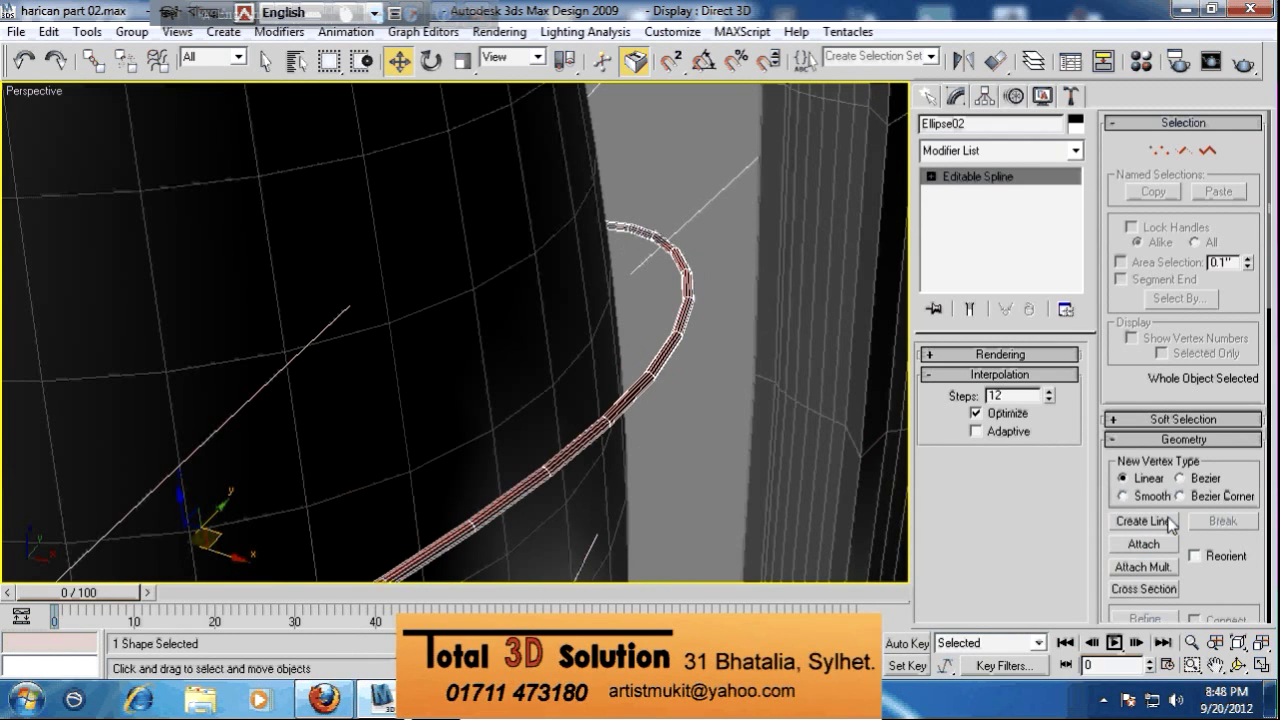
Enter vertex editing on the joined wire and turn off its solid display in the viewport and renderer
left_click(1162, 150)
left_click(680, 407)
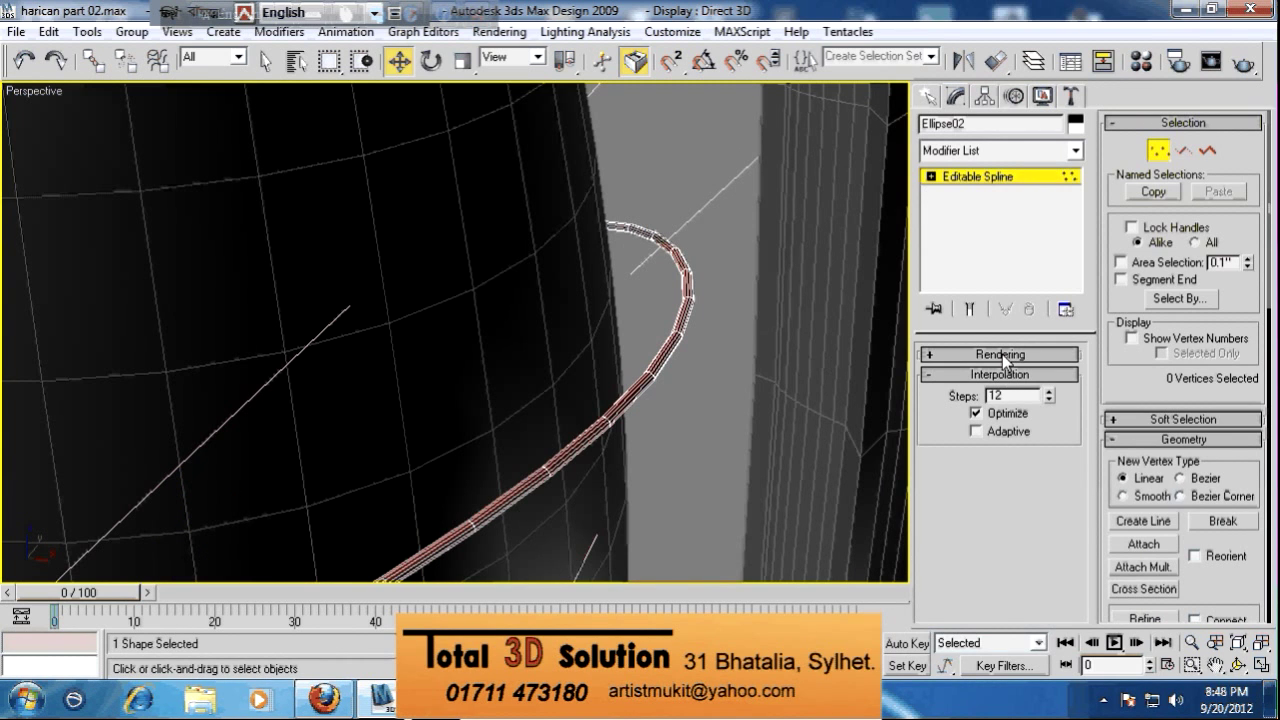
left_click(960, 354)
left_click(932, 384)
Weld the two overlapping vertices where the wire halves meet, test the joint with a move, undo that move and leave vertex editing
left_click_drag(714, 383, 643, 305)
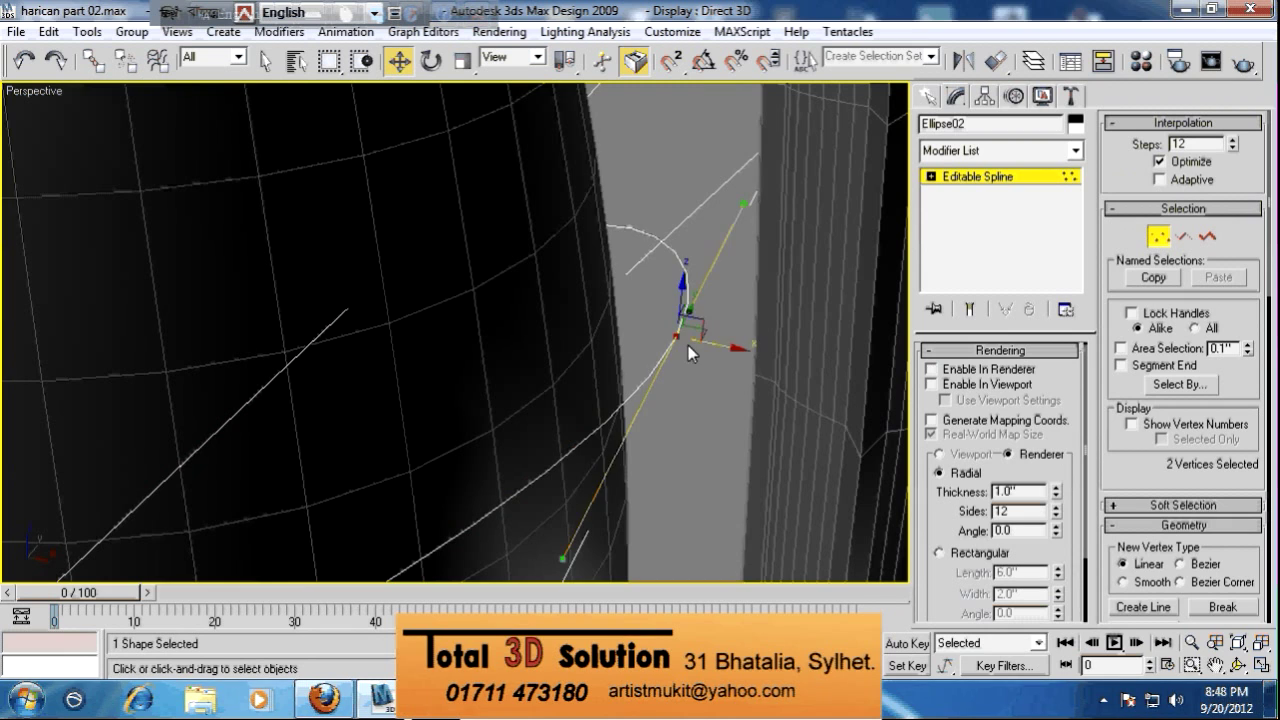
right_click(686, 342)
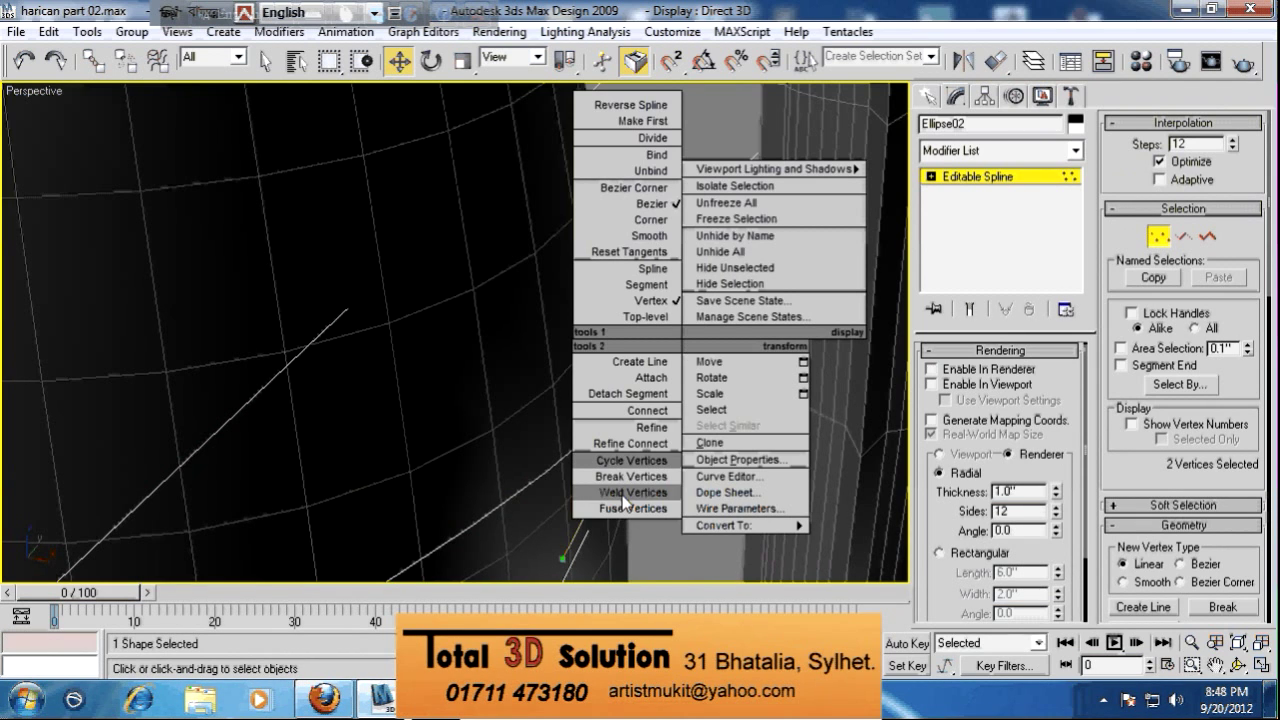
left_click(633, 492)
left_click_drag(701, 340, 756, 356)
key("ctrl+z")
left_click(707, 378)
scroll(707, 378, "down", 6)
middle_click_drag(619, 435, 604, 410, "alt")
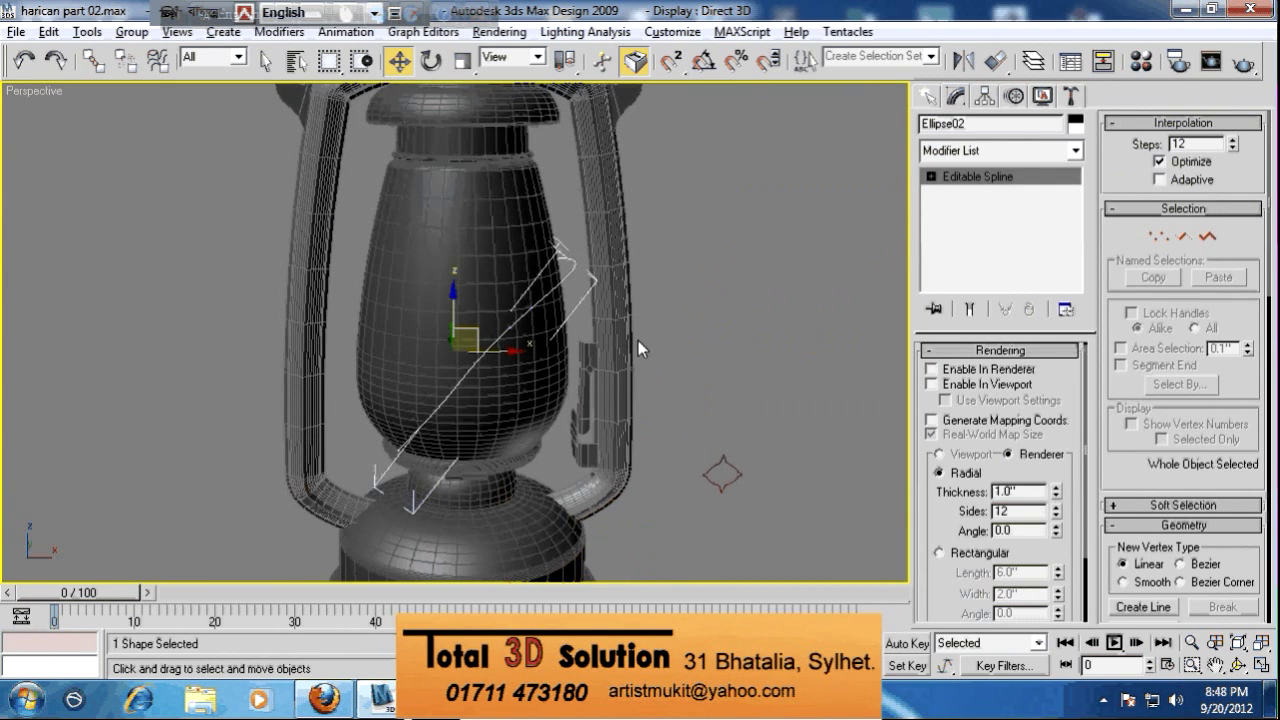
Examine in the front and perspective views how the joined wire wraps around the globe and meets the base ring
key("alt+w")
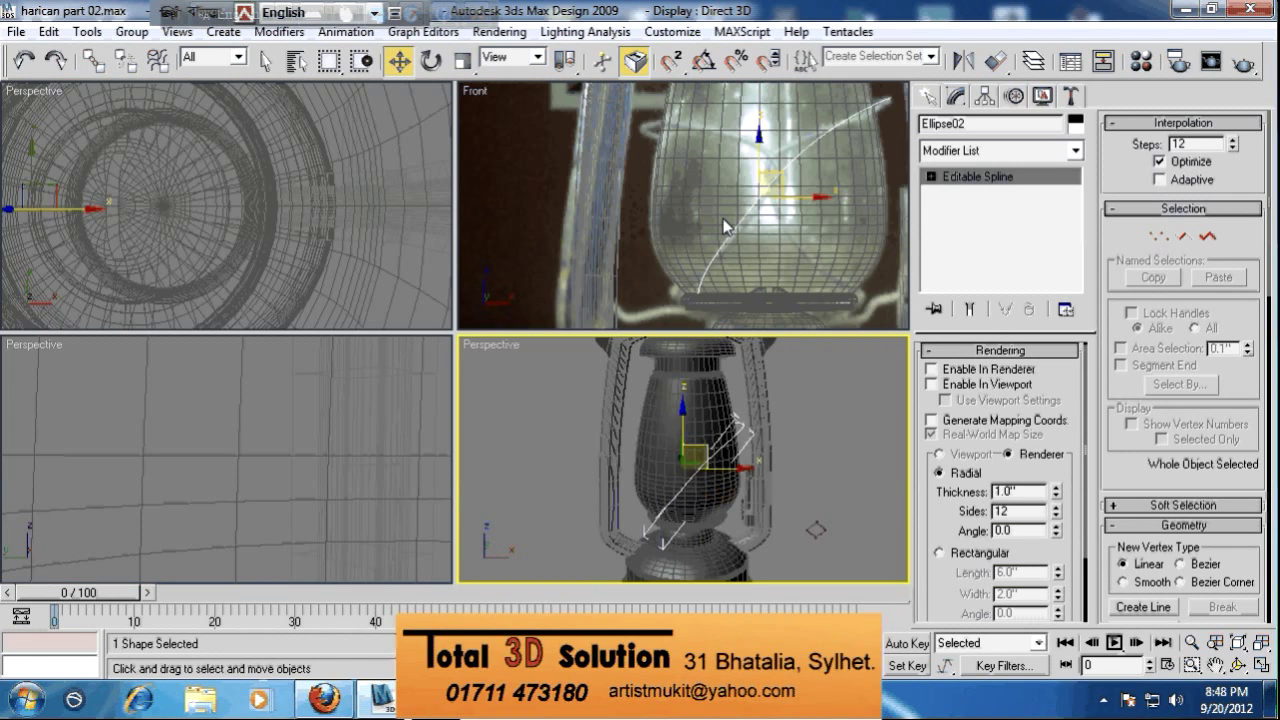
right_click(696, 234)
scroll(690, 236, "up", 1)
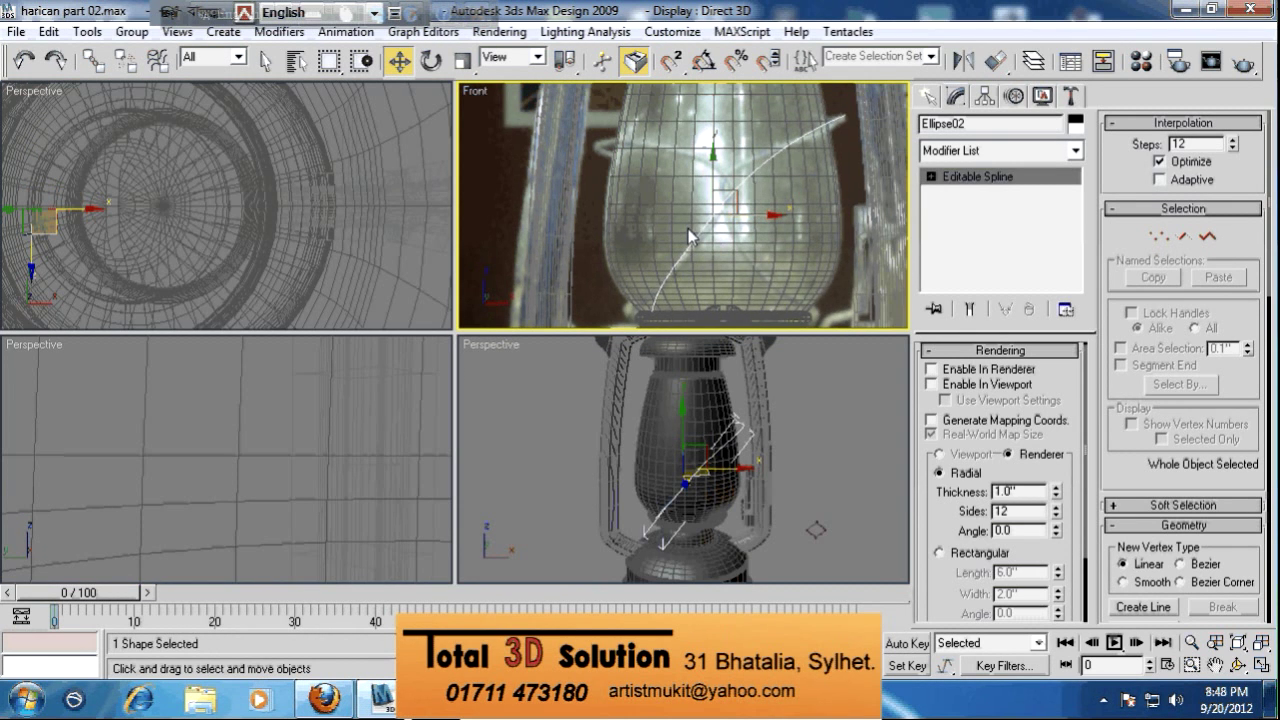
middle_click_drag(688, 236, 672, 238)
right_click(676, 460)
scroll(676, 460, "up", 4)
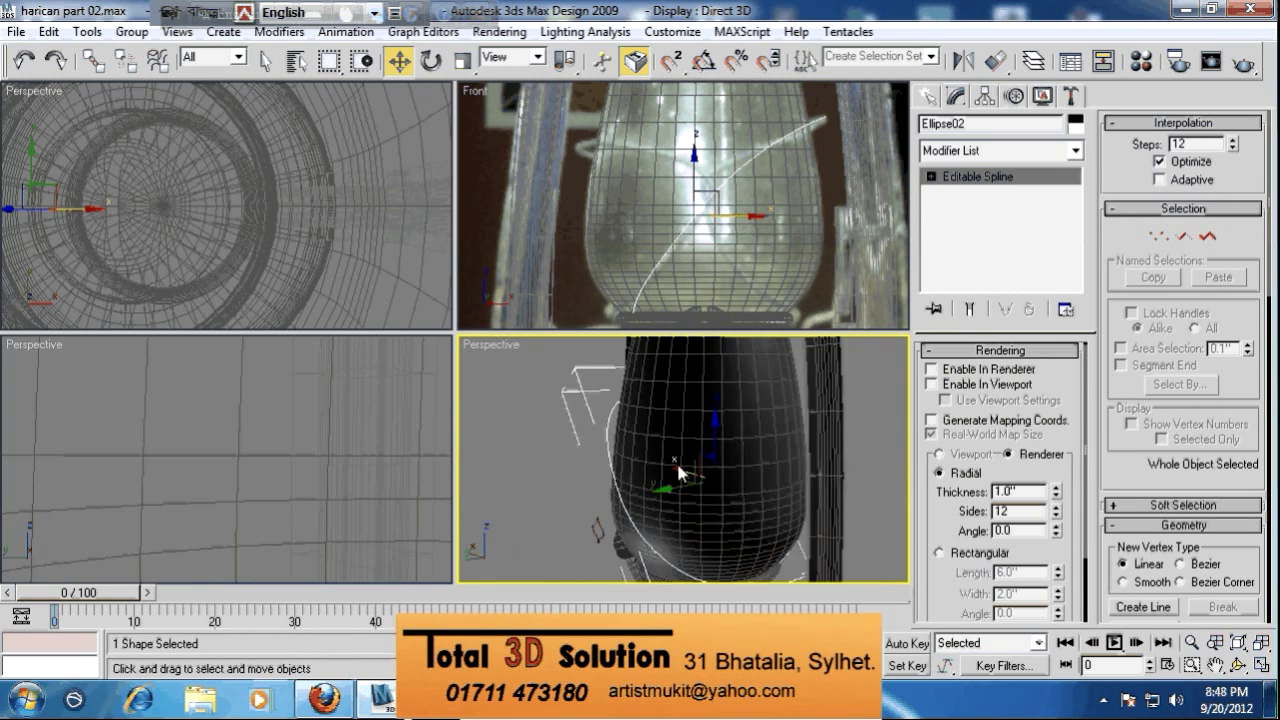
scroll(716, 493, "up", 3)
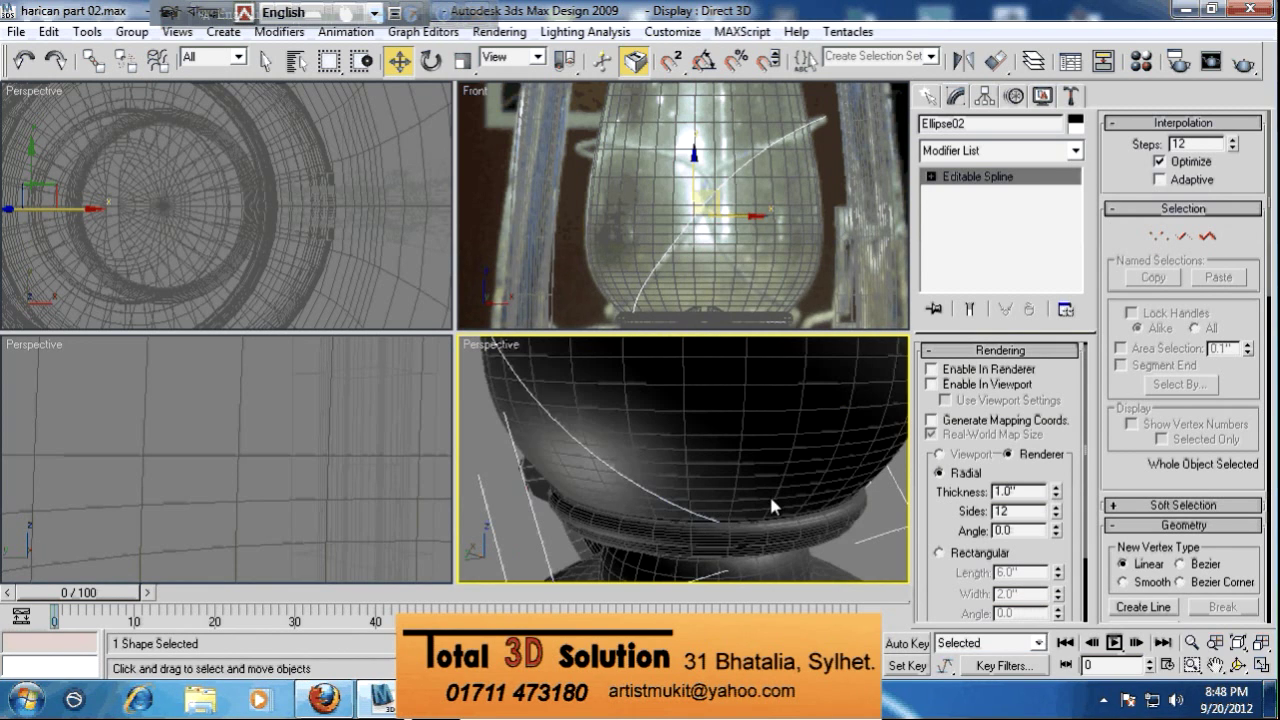
scroll(769, 493, "down", 5)
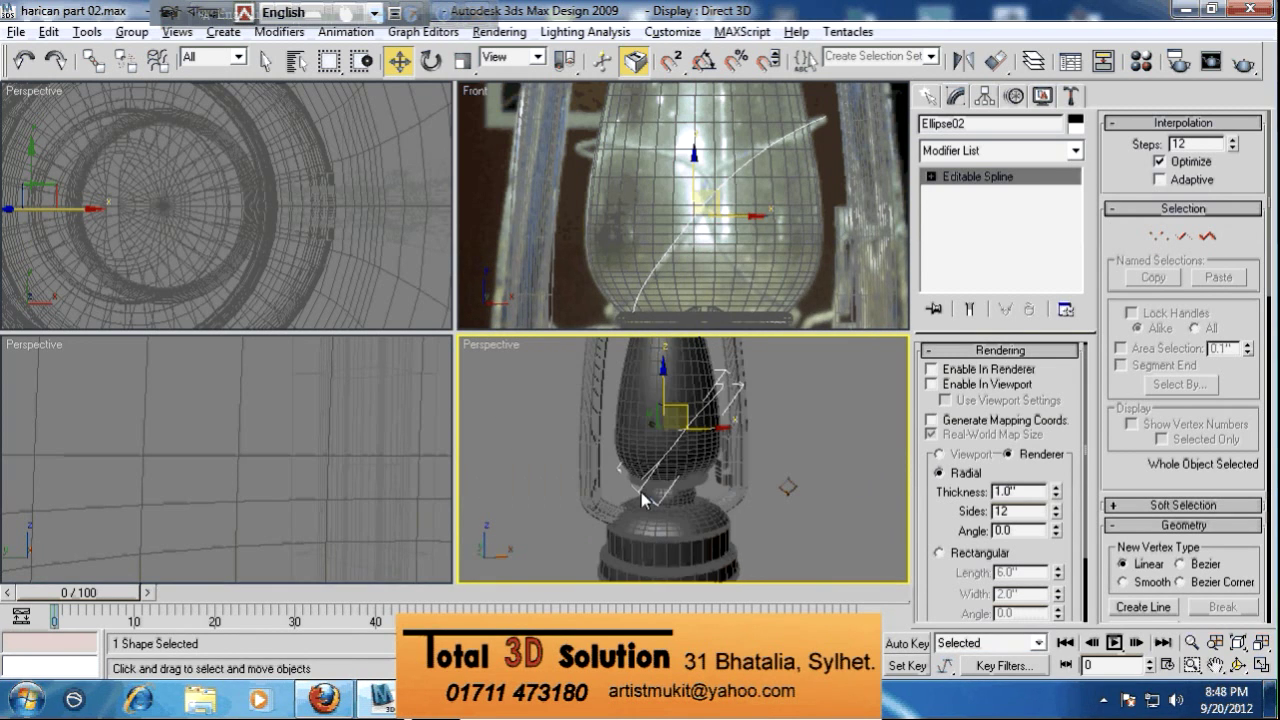
Try mirroring the joined wire as a copy across the Y axis in the front view
key("alt+w")
key("alt+w")
right_click(705, 266)
key("alt+w")
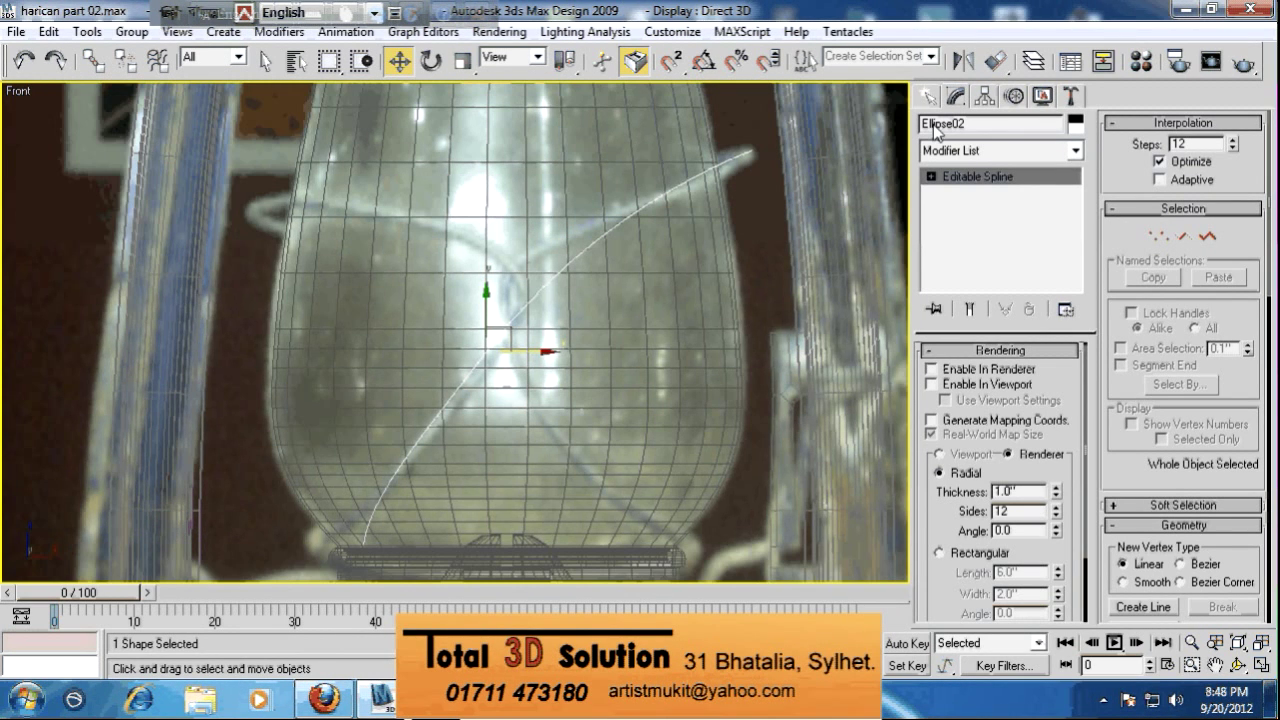
left_click(963, 61)
left_click_drag(662, 178, 784, 137)
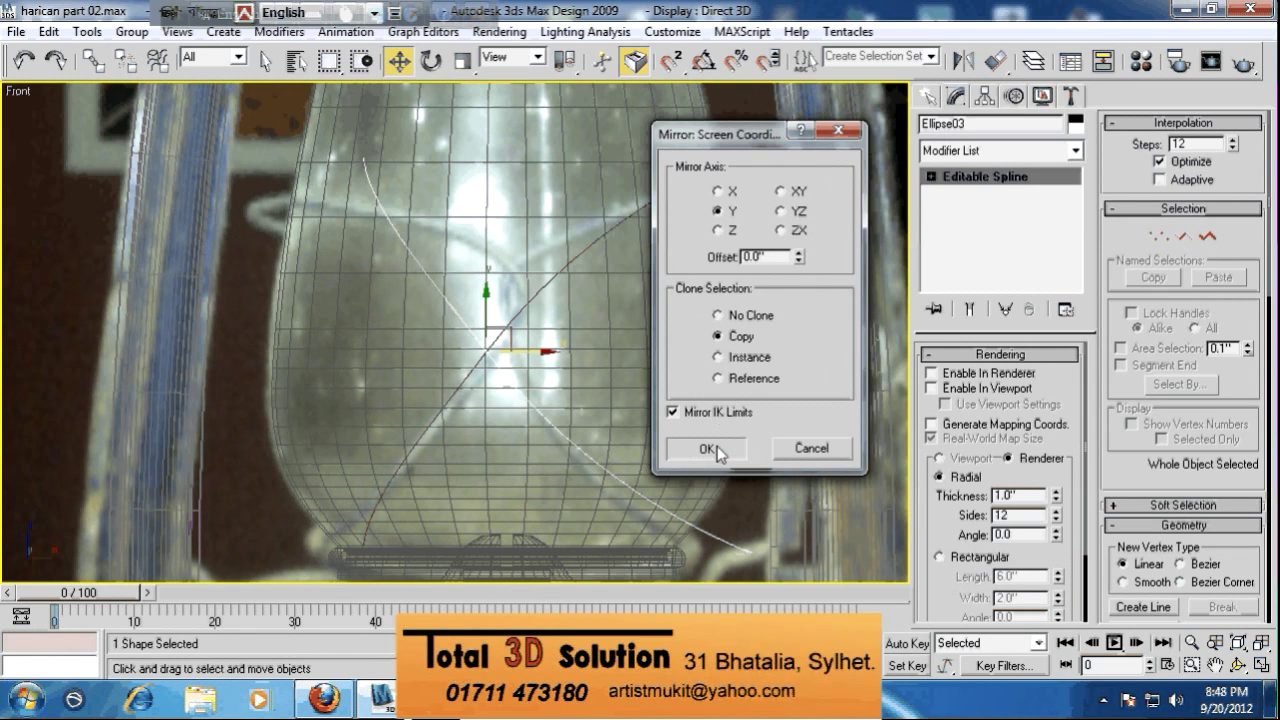
left_click(708, 449)
Try to line up the mirrored copy with the globe by moving it along the X axis
left_click_drag(540, 363, 466, 362)
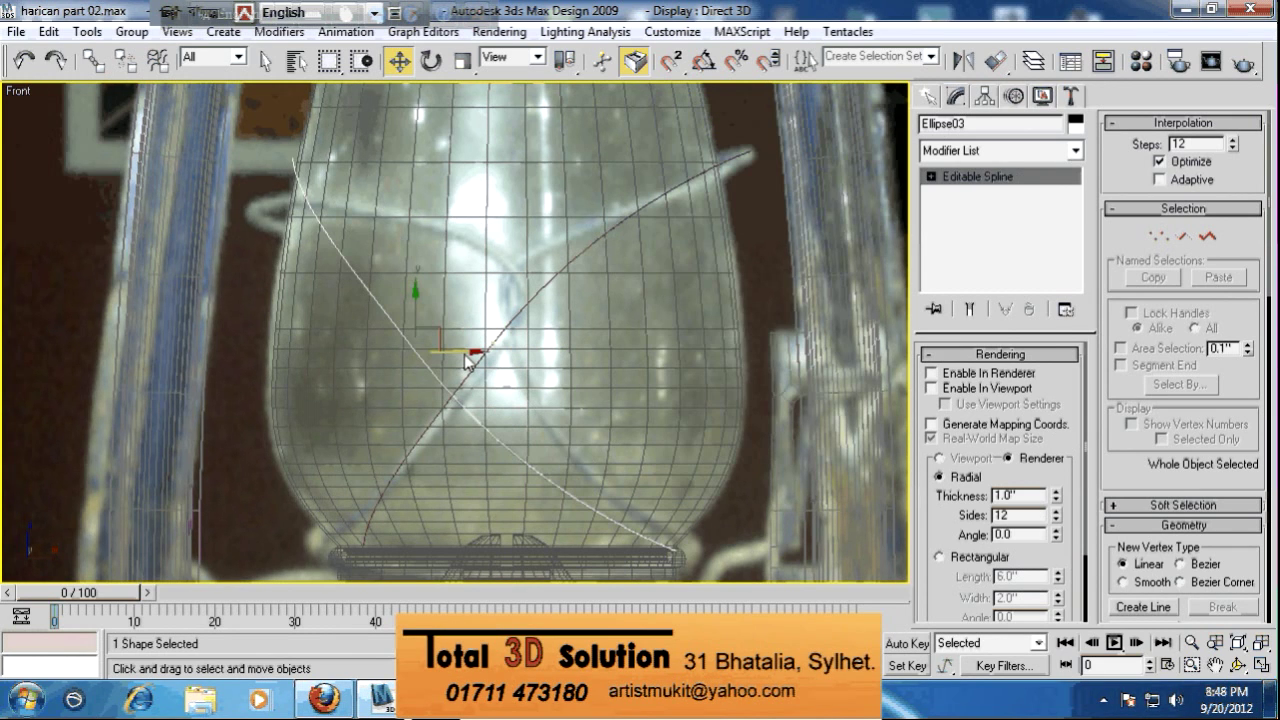
key("alt+w")
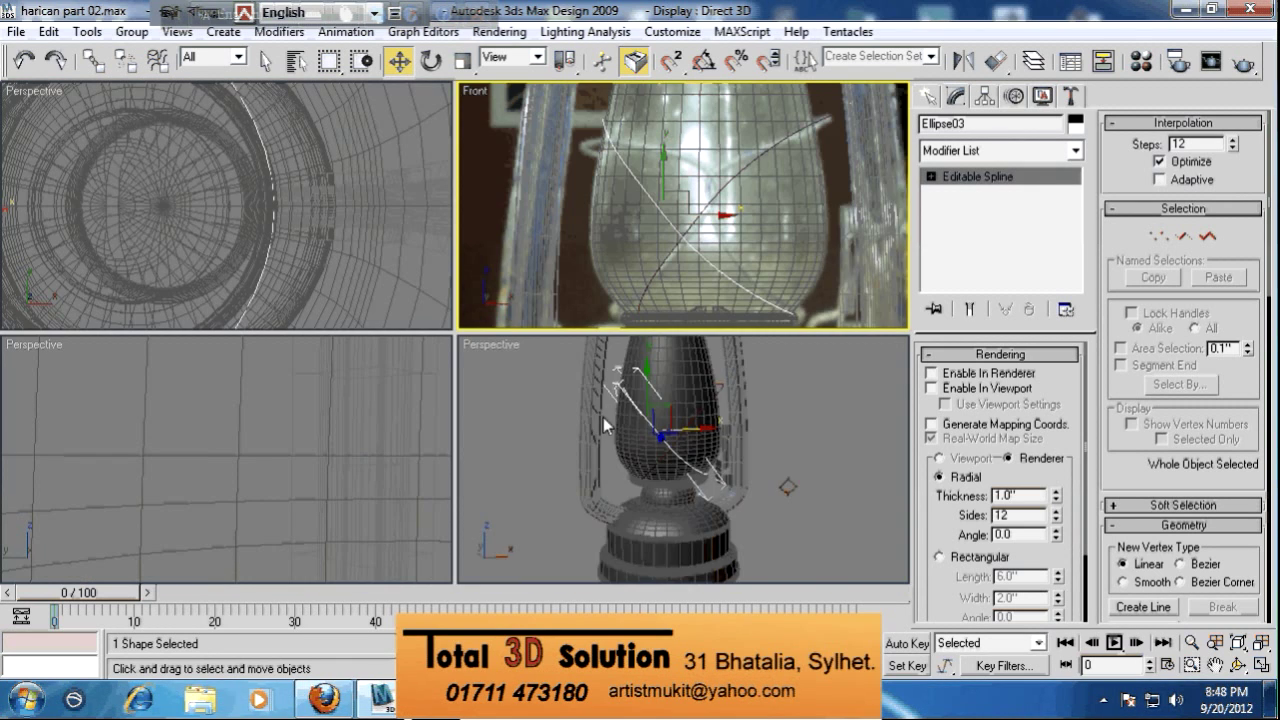
scroll(603, 417, "up", 3)
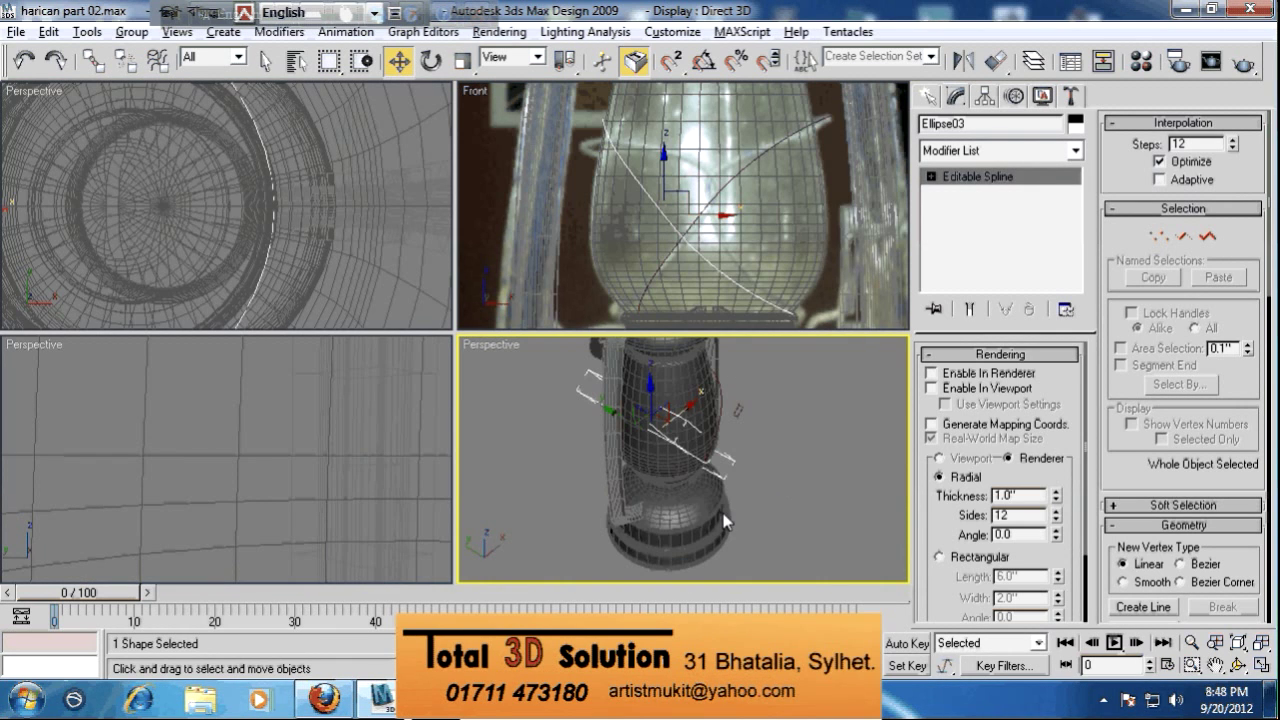
right_click(708, 450)
left_click(708, 452)
left_click_drag(692, 420, 670, 426)
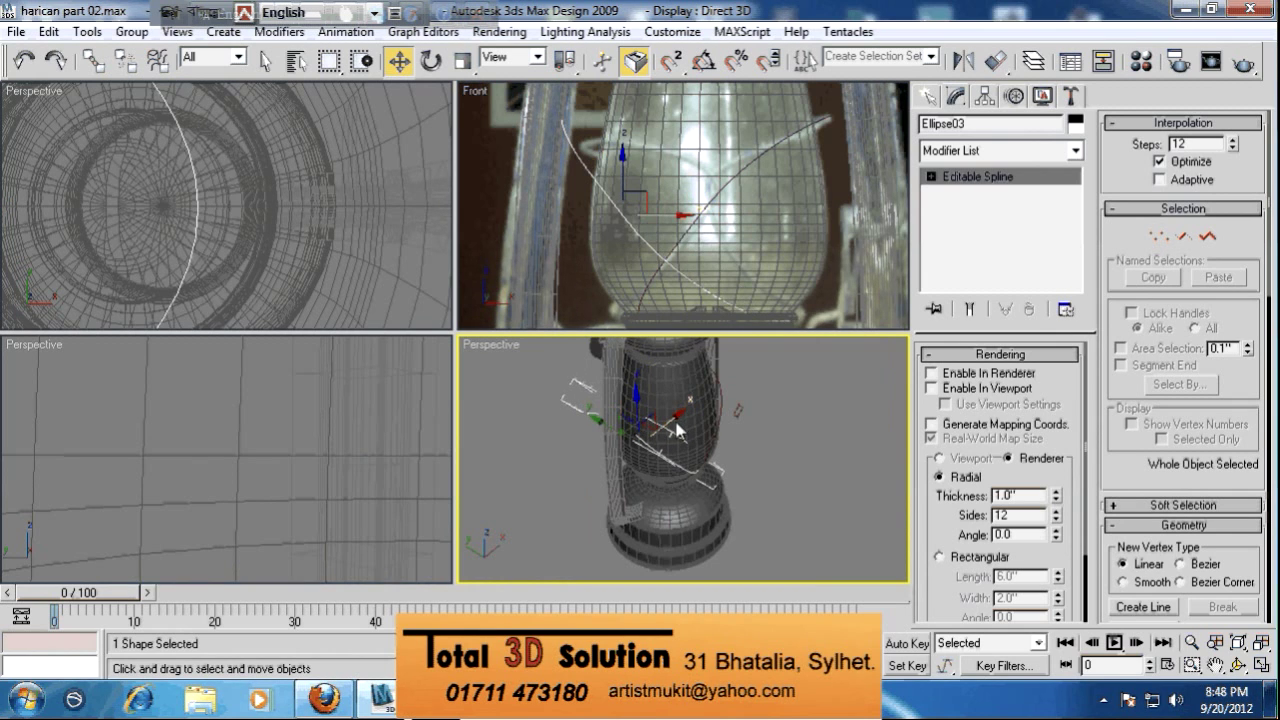
middle_click_drag(826, 509, 450, 338, "alt")
key("alt+w")
left_click_drag(414, 297, 451, 311)
middle_click_drag(449, 304, 500, 382, "alt")
scroll(496, 318, "up", 3)
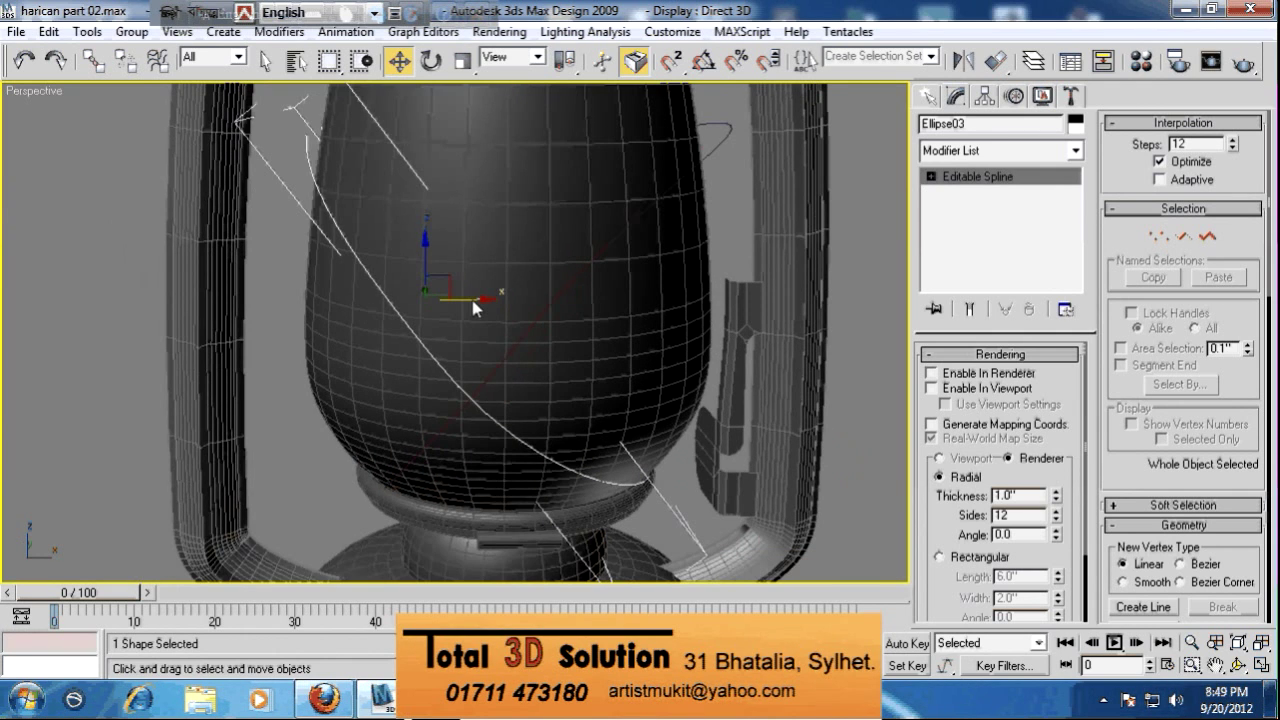
left_click_drag(473, 301, 470, 301)
middle_click_drag(470, 301, 502, 362, "alt")
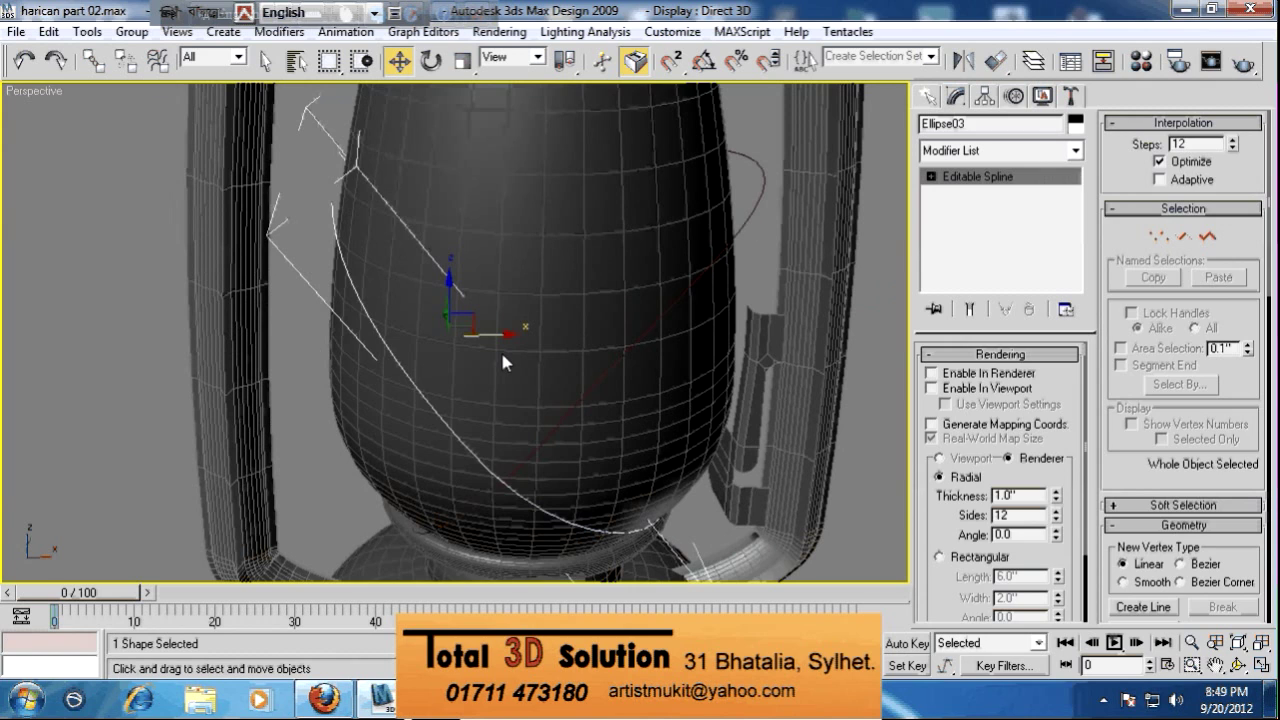
Replace the misplaced copy with a new copy of the original wire mirrored across the X axis
left_click(800, 406)
left_click(749, 229)
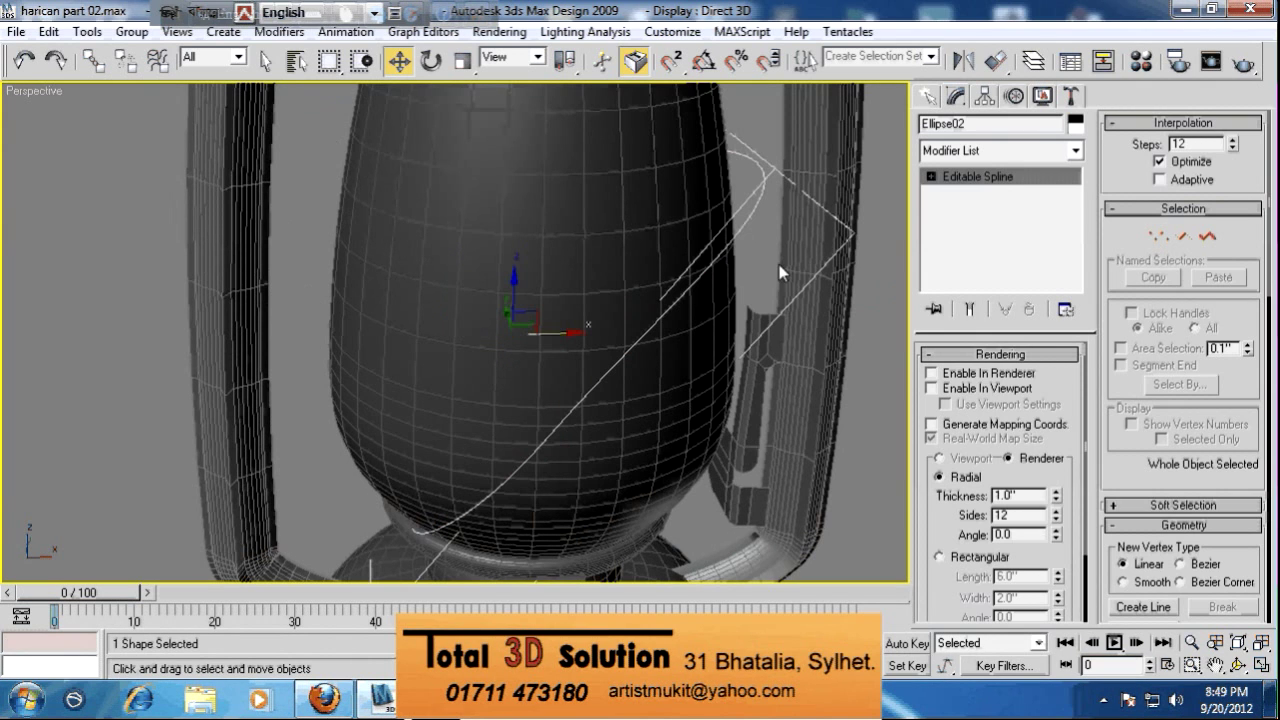
left_click(963, 60)
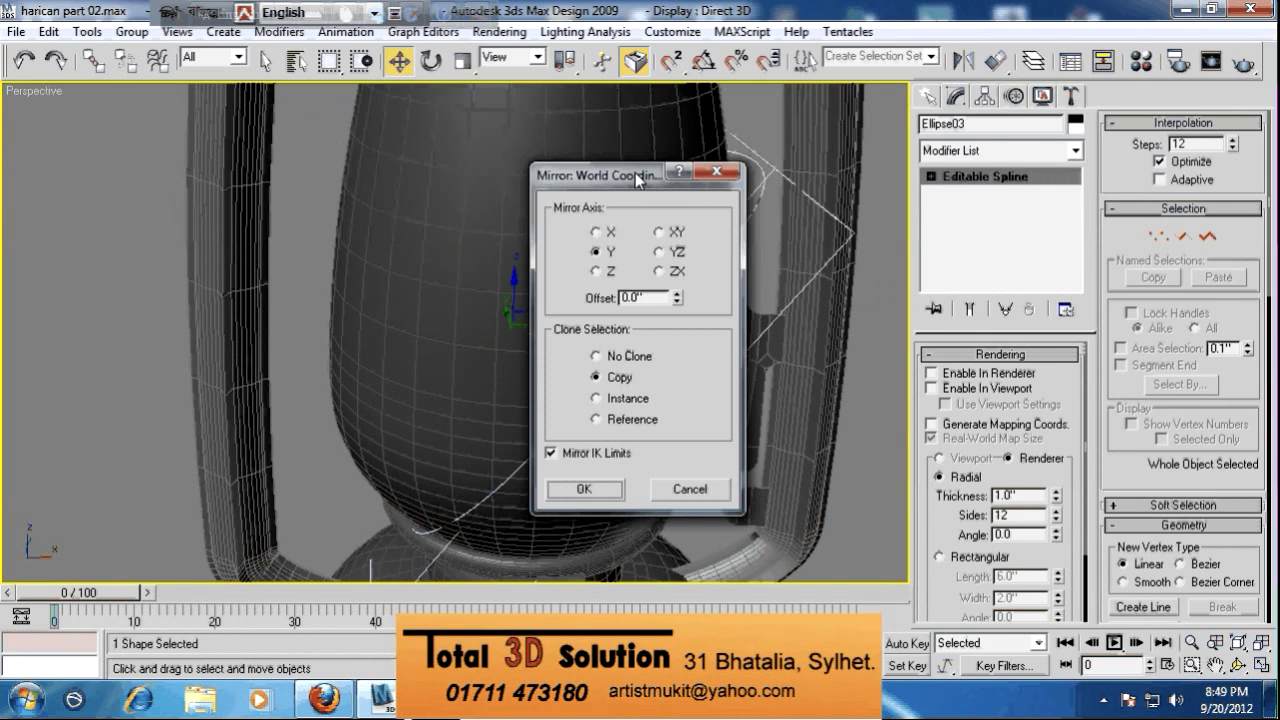
left_click_drag(636, 177, 964, 154)
left_click(923, 209)
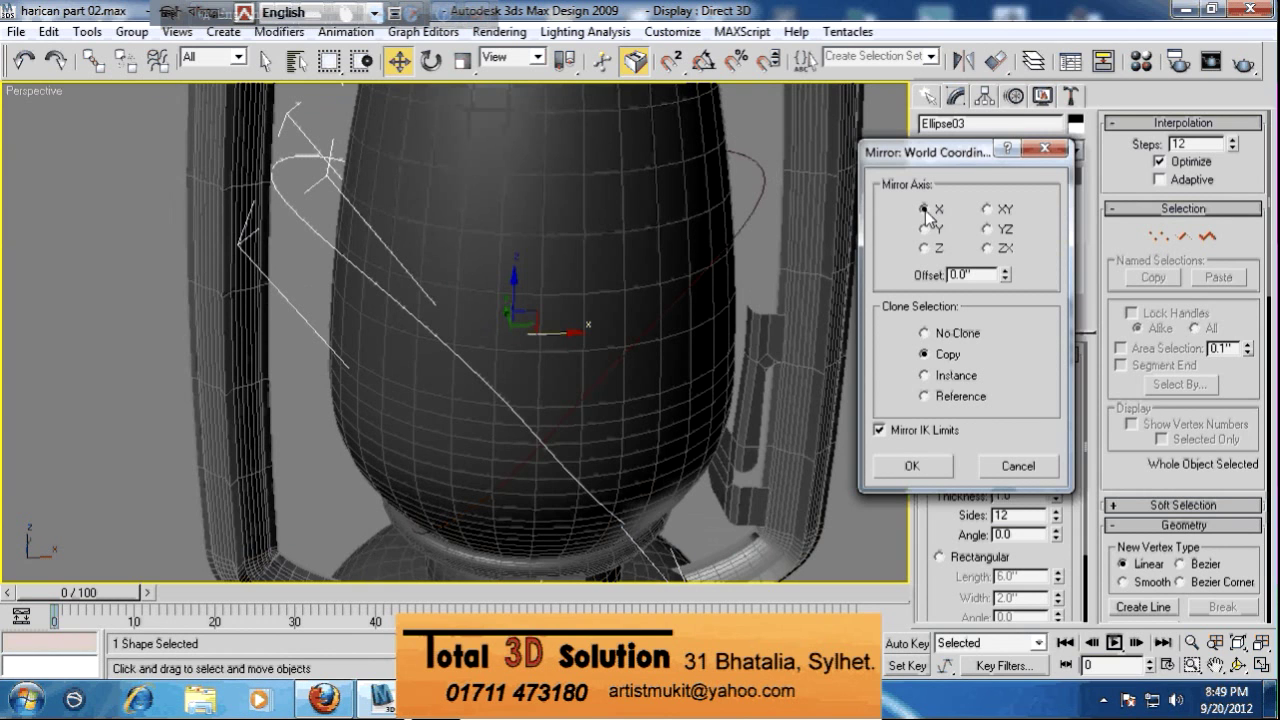
left_click(940, 468)
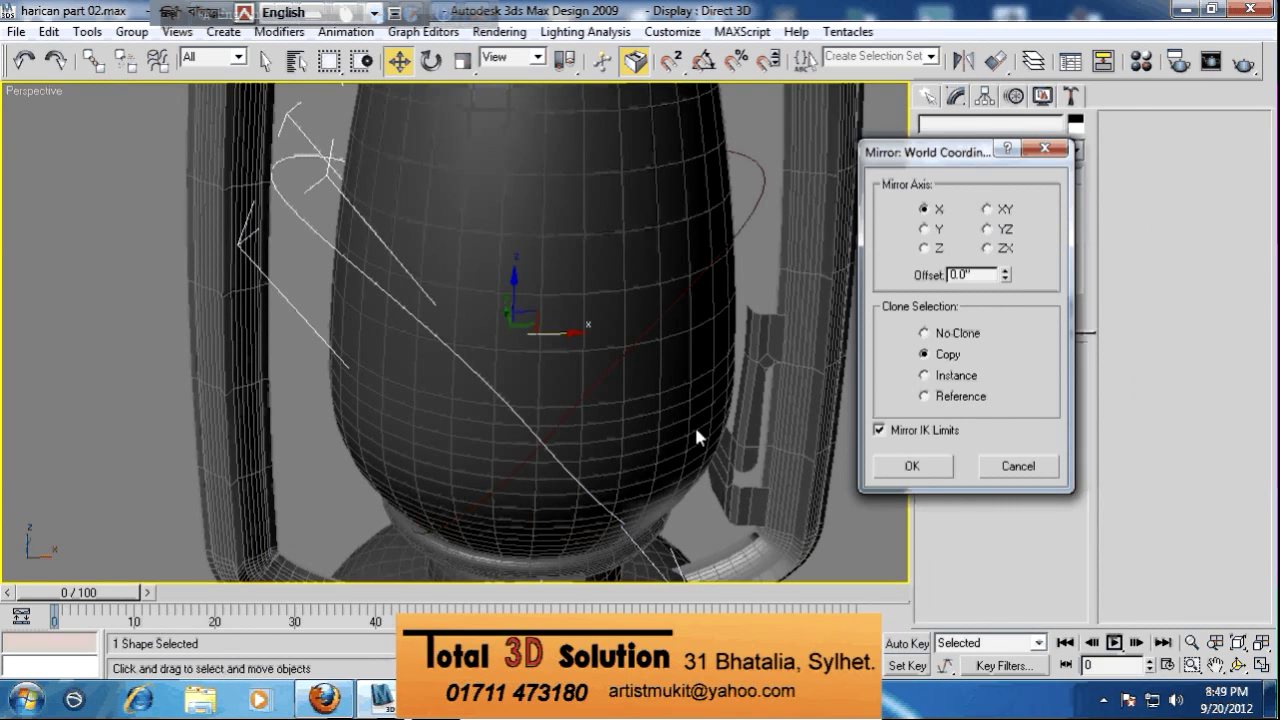
Move the new mirrored wire along the X axis until it crosses the original wire symmetrically around the globe
left_click_drag(574, 341, 595, 344)
middle_click_drag(641, 356, 588, 345, "alt")
mouse_move(590, 343)
left_mouse_down()
mouse_move(619, 350)
mouse_move(607, 343)
left_mouse_up()
middle_click_drag(607, 343, 822, 405, "alt")
Inspect the mirrored wire's vertices around the point where it crosses the original, leave vertex editing and deselect the wire
key("1")
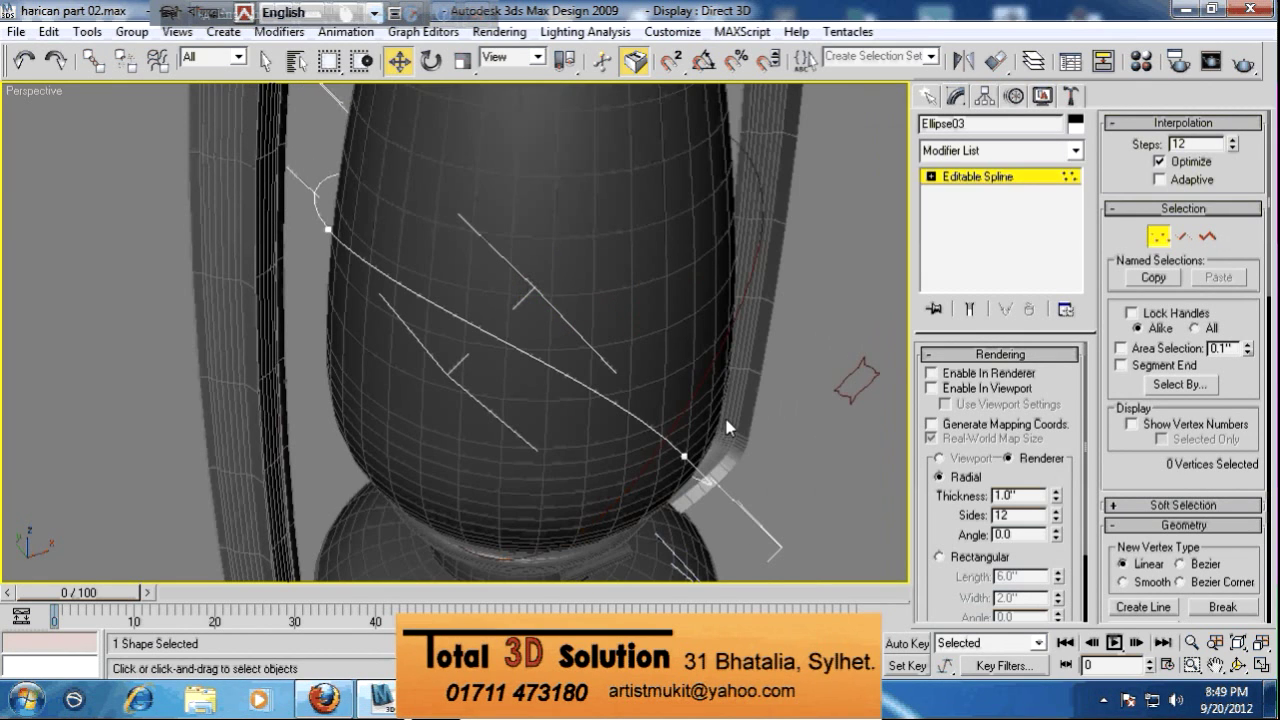
scroll(680, 385, "up", 5)
scroll(753, 404, "down", 4)
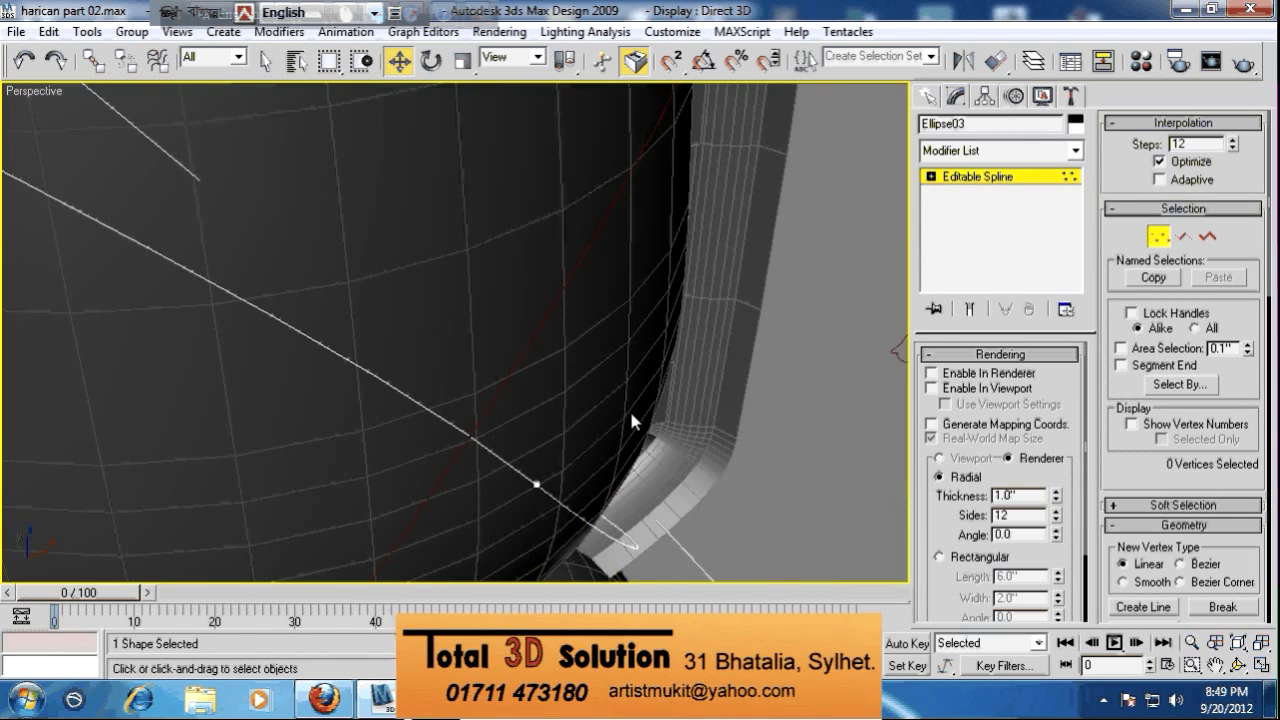
left_click(537, 484)
scroll(591, 451, "down", 6)
scroll(535, 418, "up", 4)
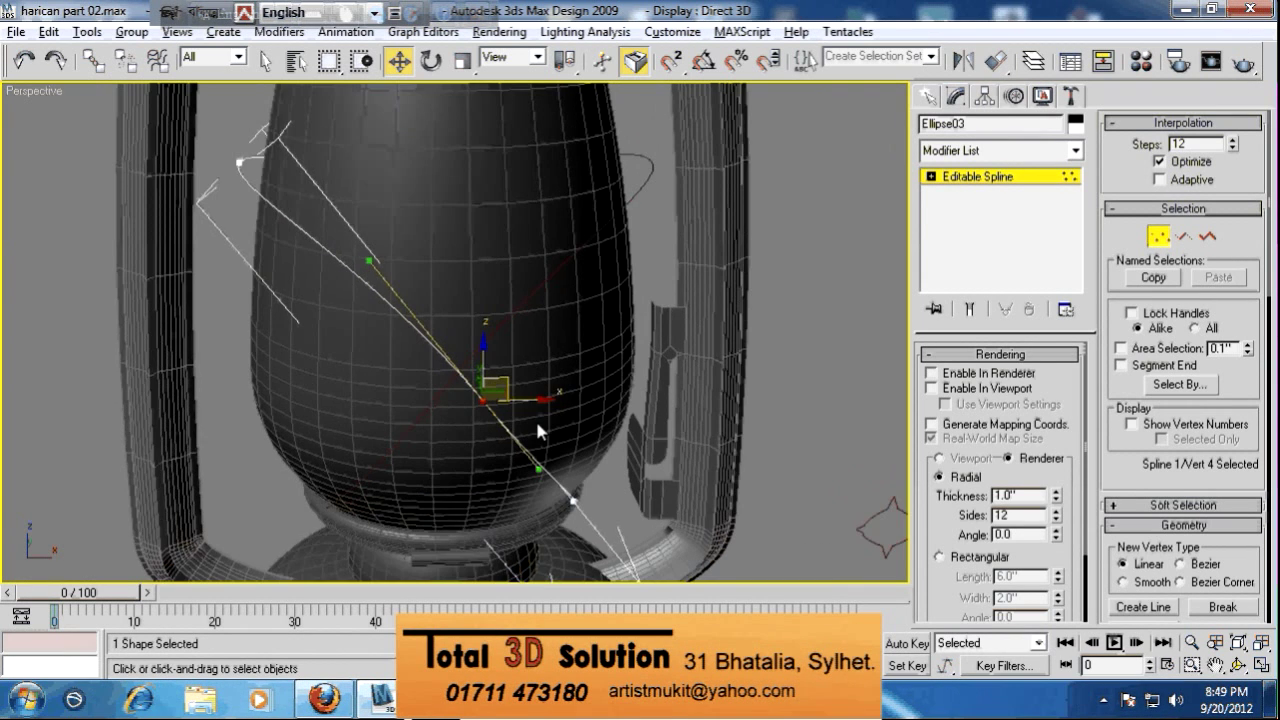
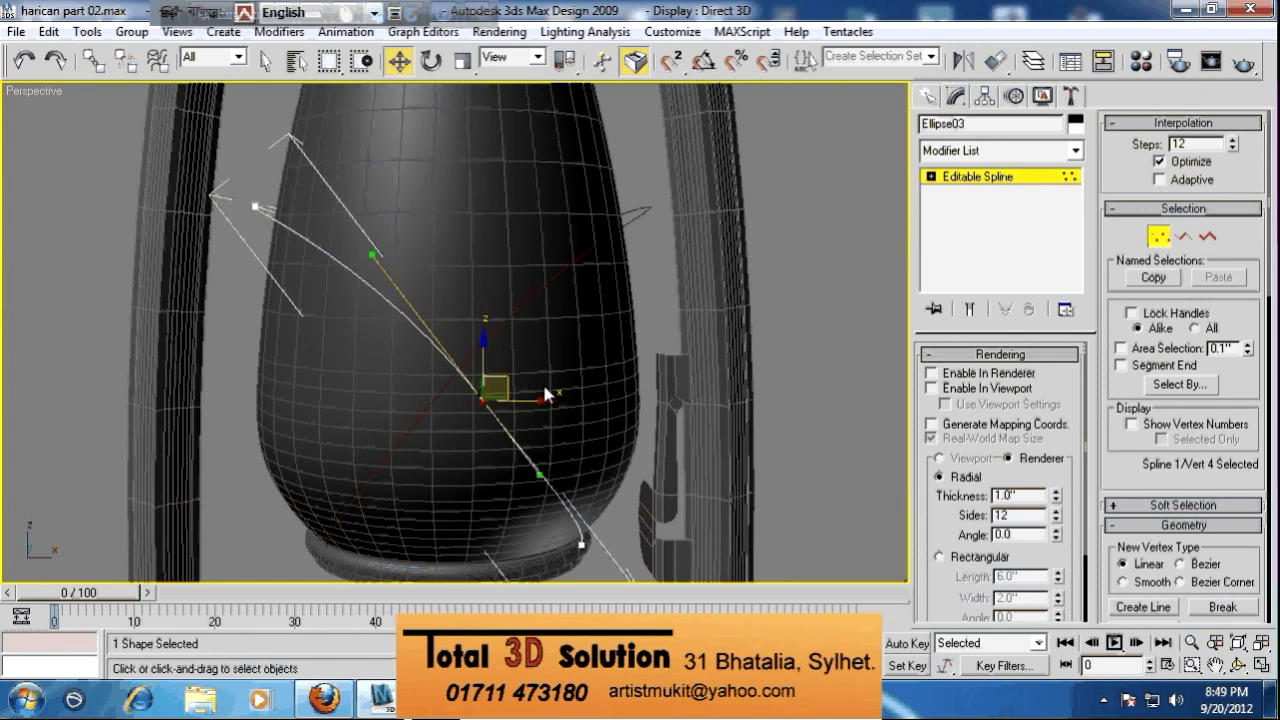
middle_click_drag(592, 371, 606, 398, "alt")
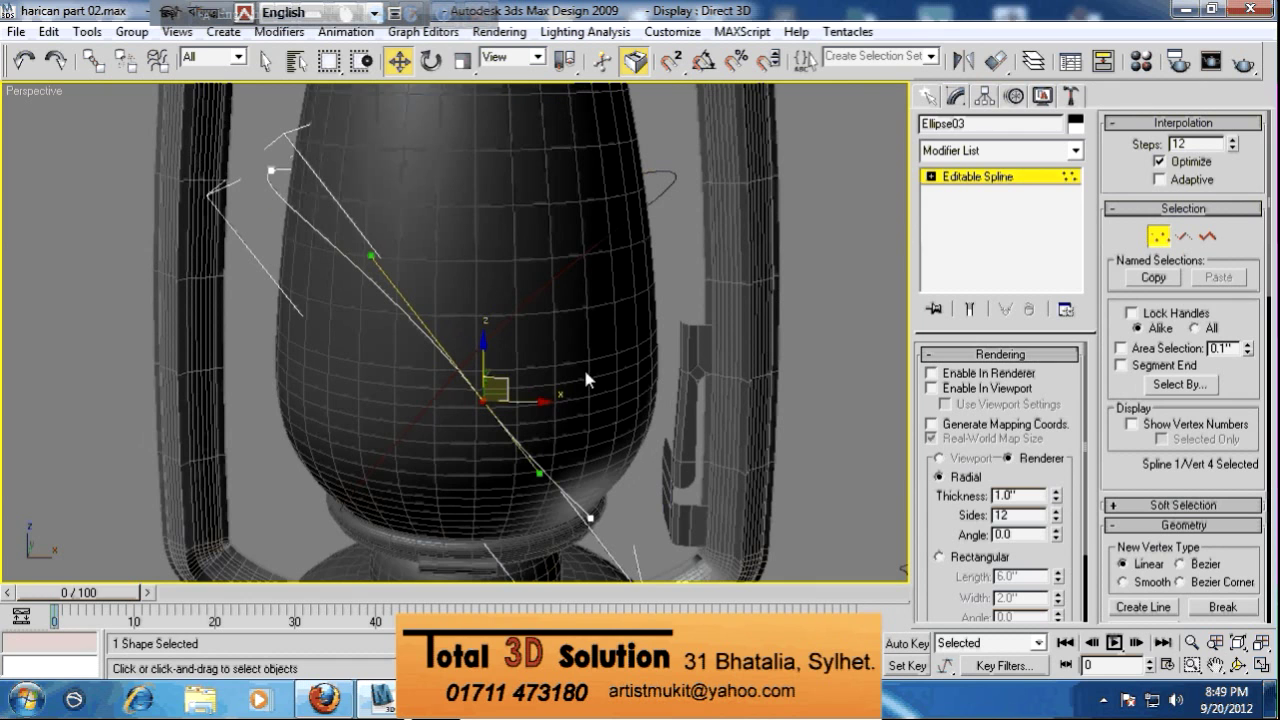
left_click(975, 178)
left_click(840, 290)
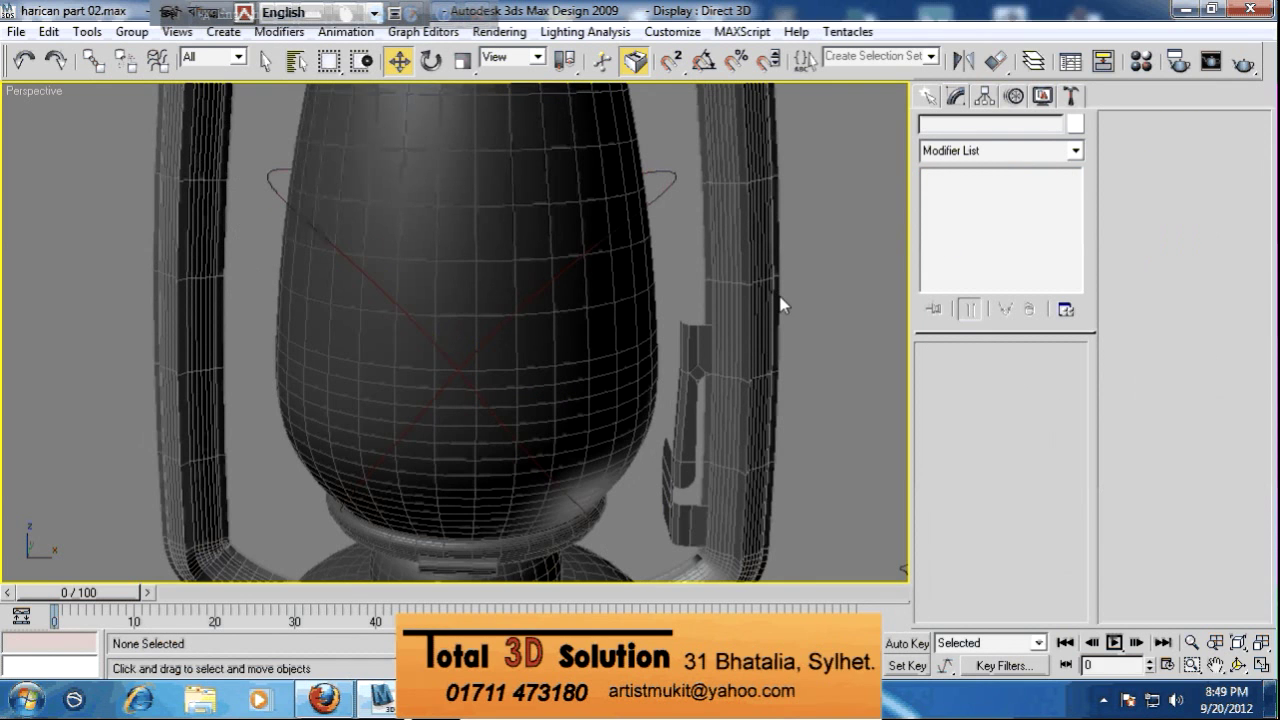
Select the bracket between the globe and side frame, enter edge editing and select a horizontal edge on its lower plate
left_click(695, 360)
mouse_move(786, 386)
middle_mouse_down("alt")
mouse_move(700, 371)
mouse_move(762, 382)
middle_mouse_up("alt")
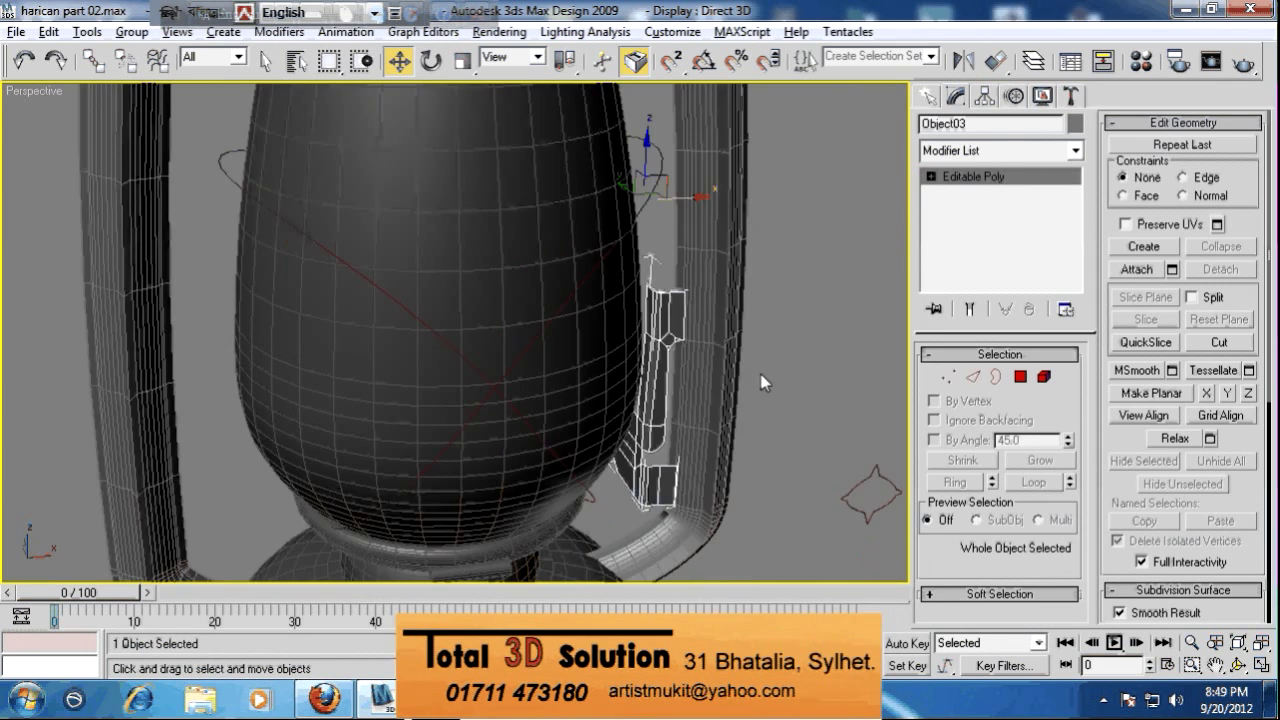
scroll(750, 376, "up", 5)
scroll(700, 372, "down", 5)
scroll(629, 366, "up", 5)
middle_click_drag(631, 372, 577, 438)
scroll(608, 346, "down", 4)
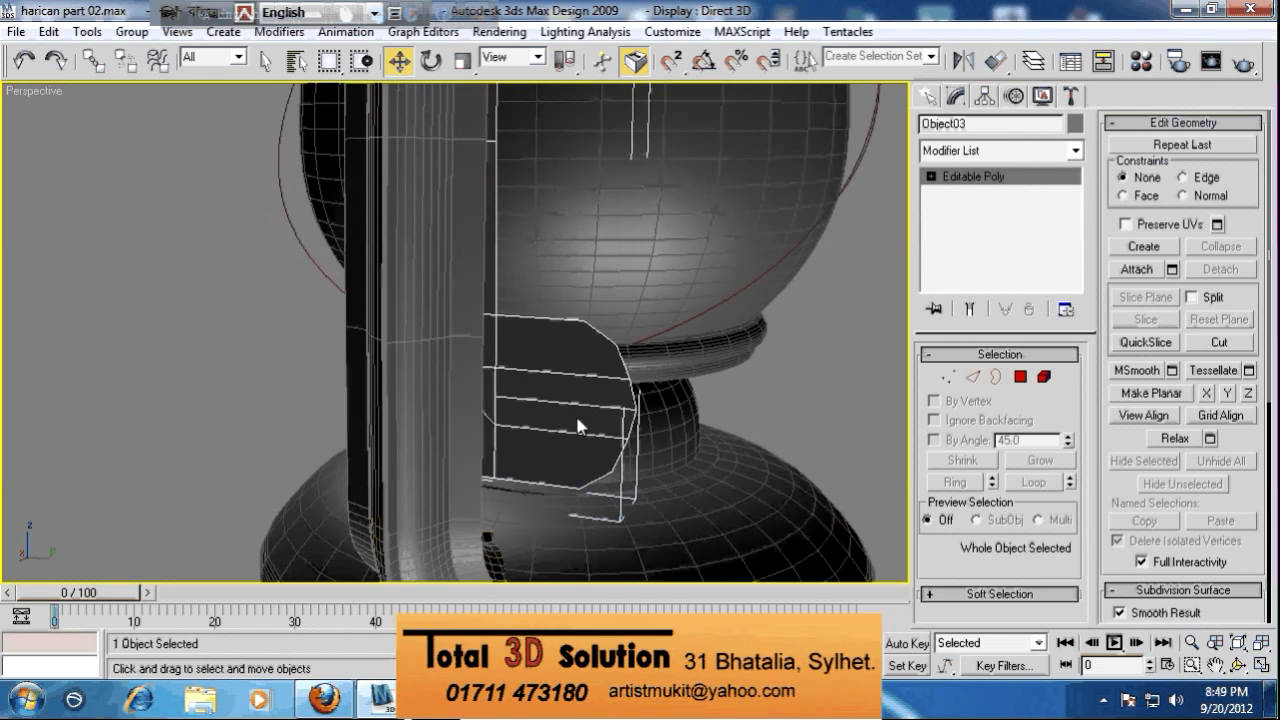
left_click(975, 380)
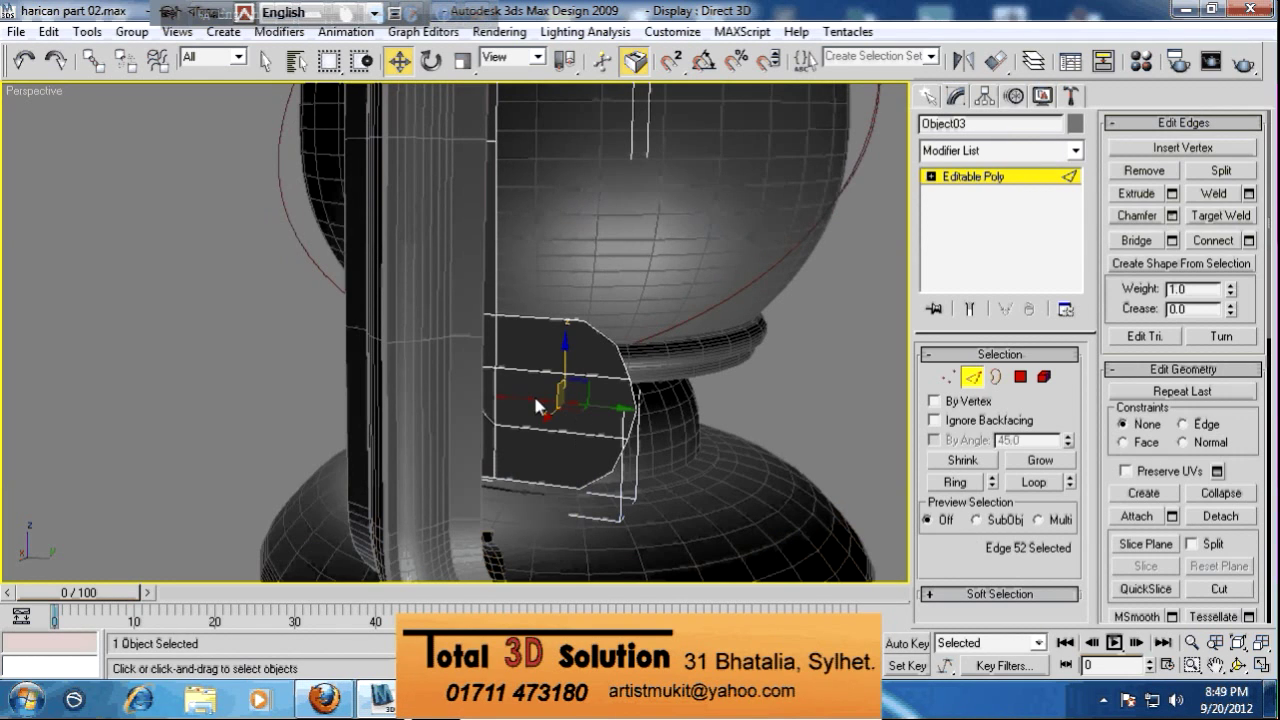
Connect the three horizontal edges on the lower part of the side plate with 1 segment
left_click(549, 373)
left_click(548, 401, "ctrl")
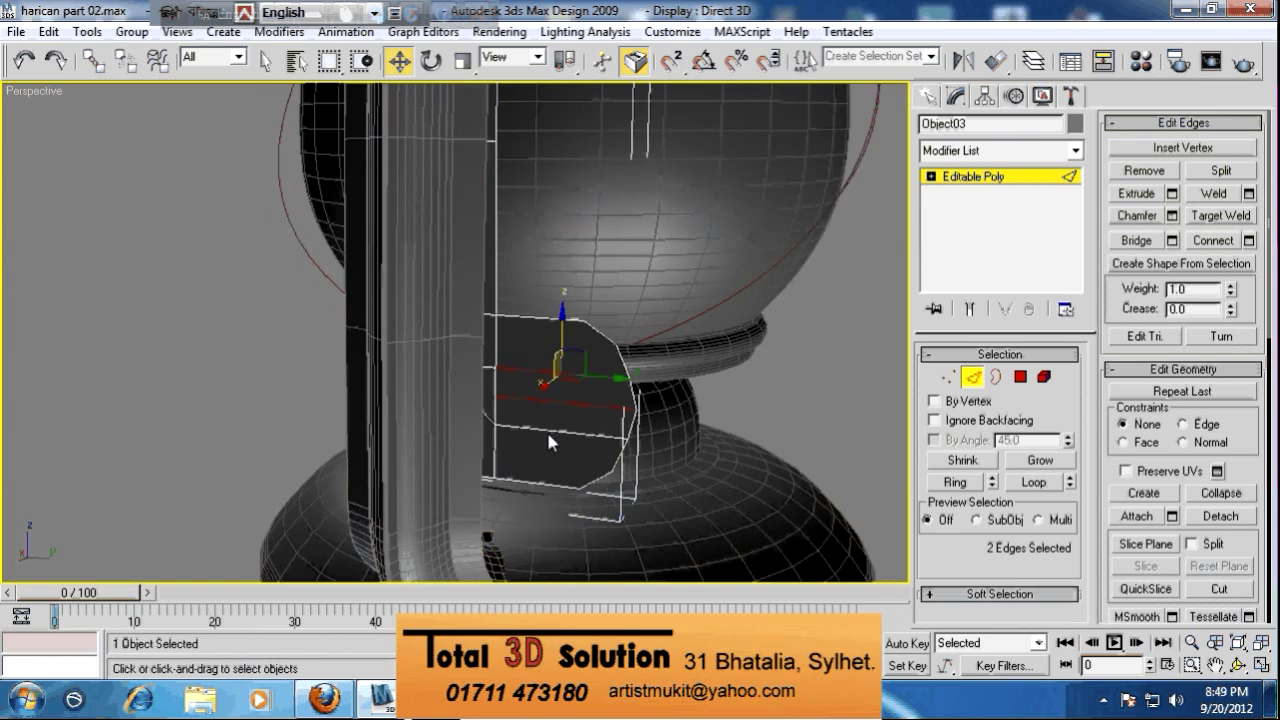
middle_click_drag(546, 429, 660, 440, "alt")
left_click(652, 430, "ctrl")
right_click(654, 432)
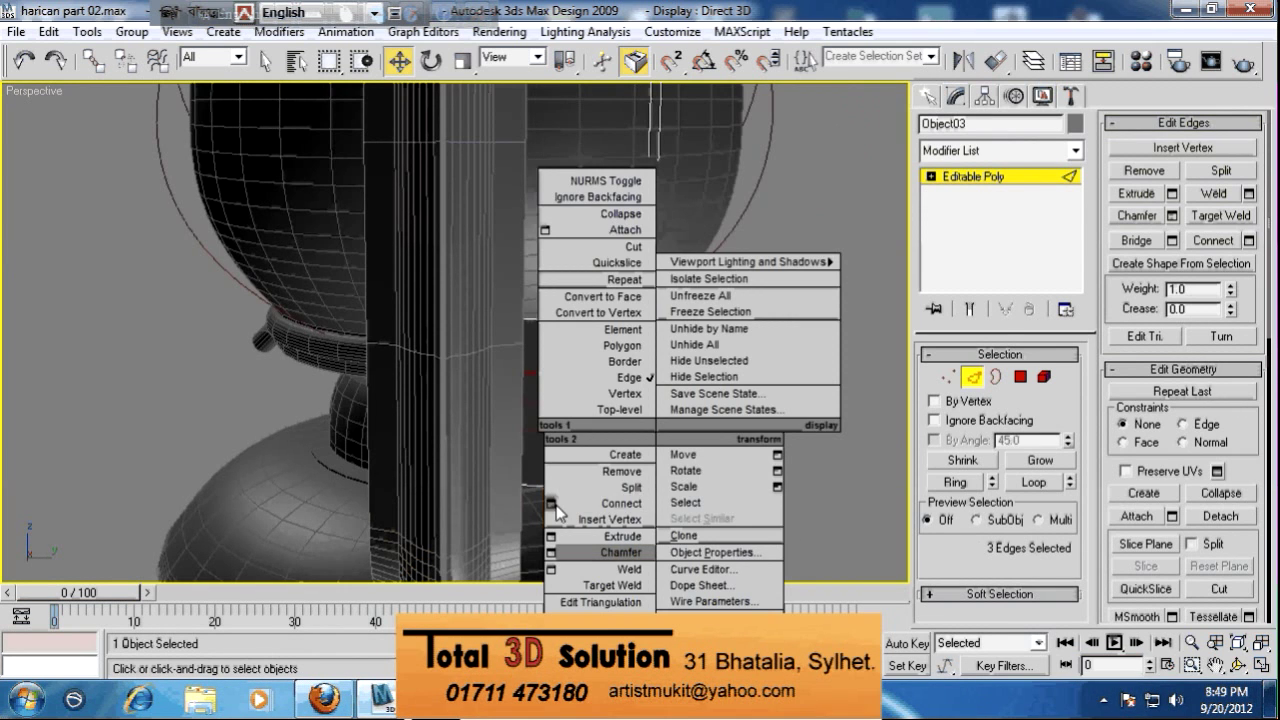
left_click(550, 503)
scroll(590, 405, "up", 5)
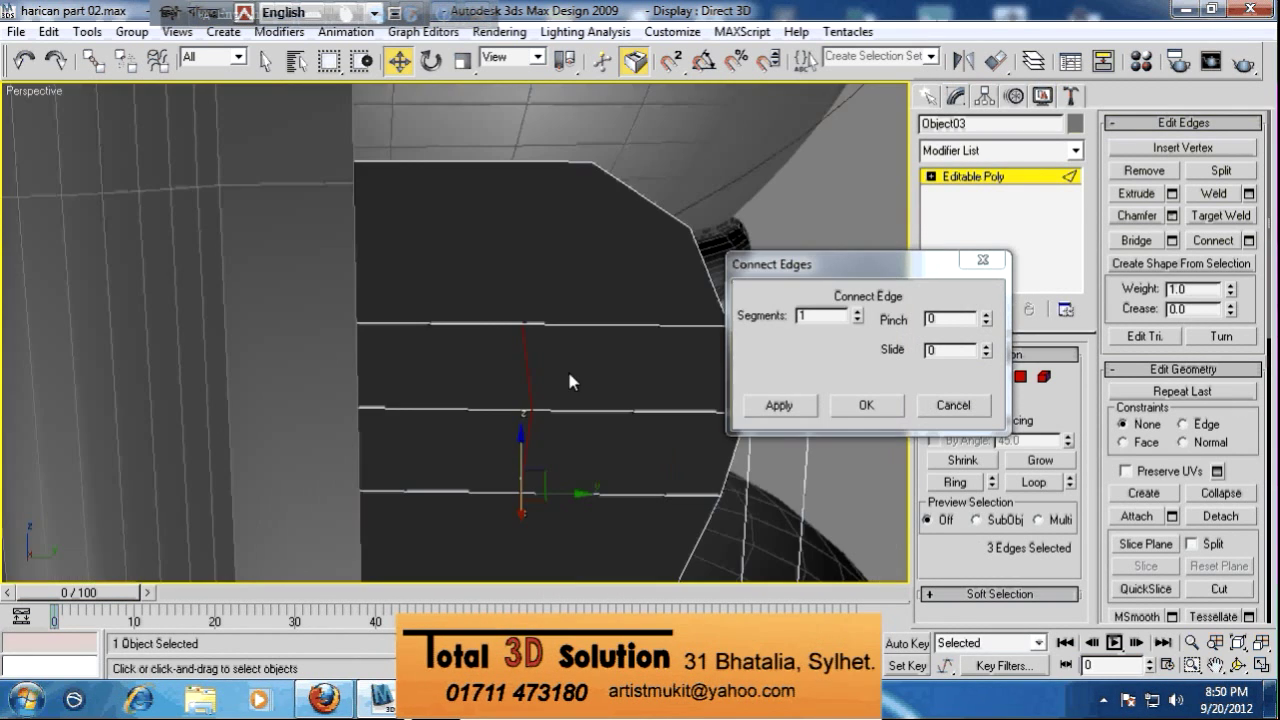
left_click(854, 403)
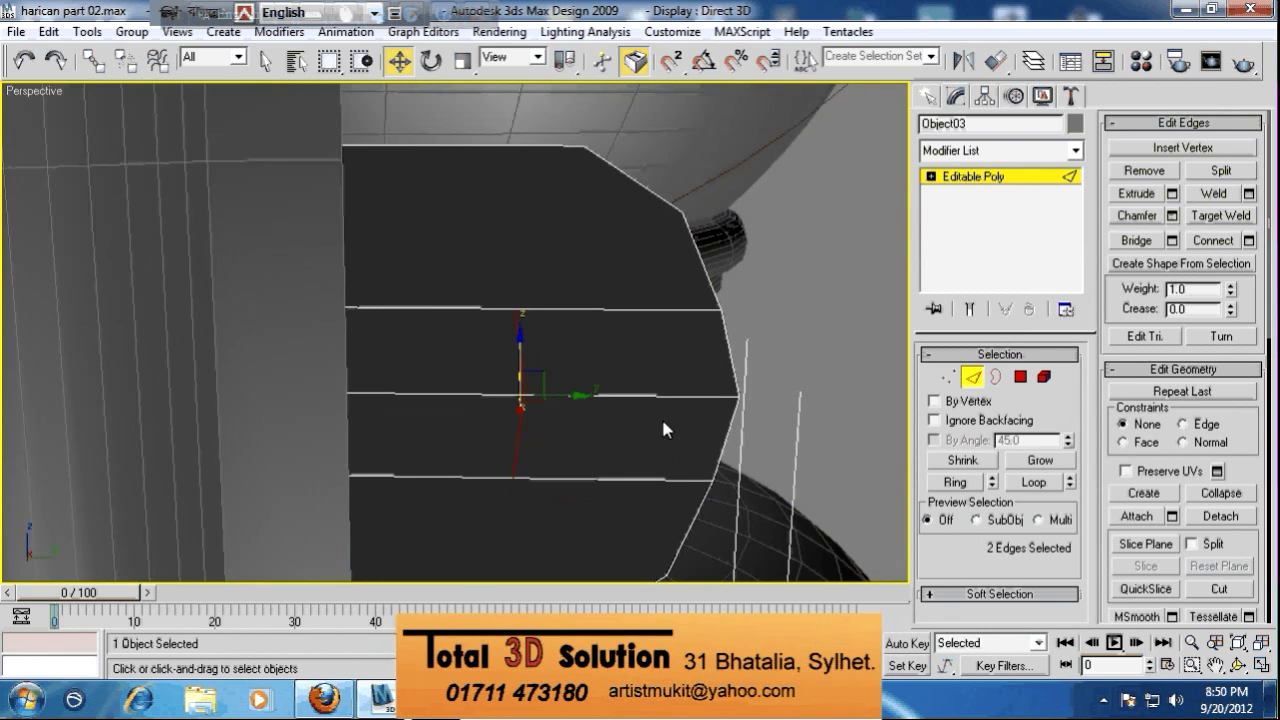
Chamfer the middle vertex of the new edge line twice to form an octagon on the plate
middle_click_drag(661, 416, 681, 392)
left_click(946, 377, "ctrl")
left_click(545, 380)
right_click(636, 390)
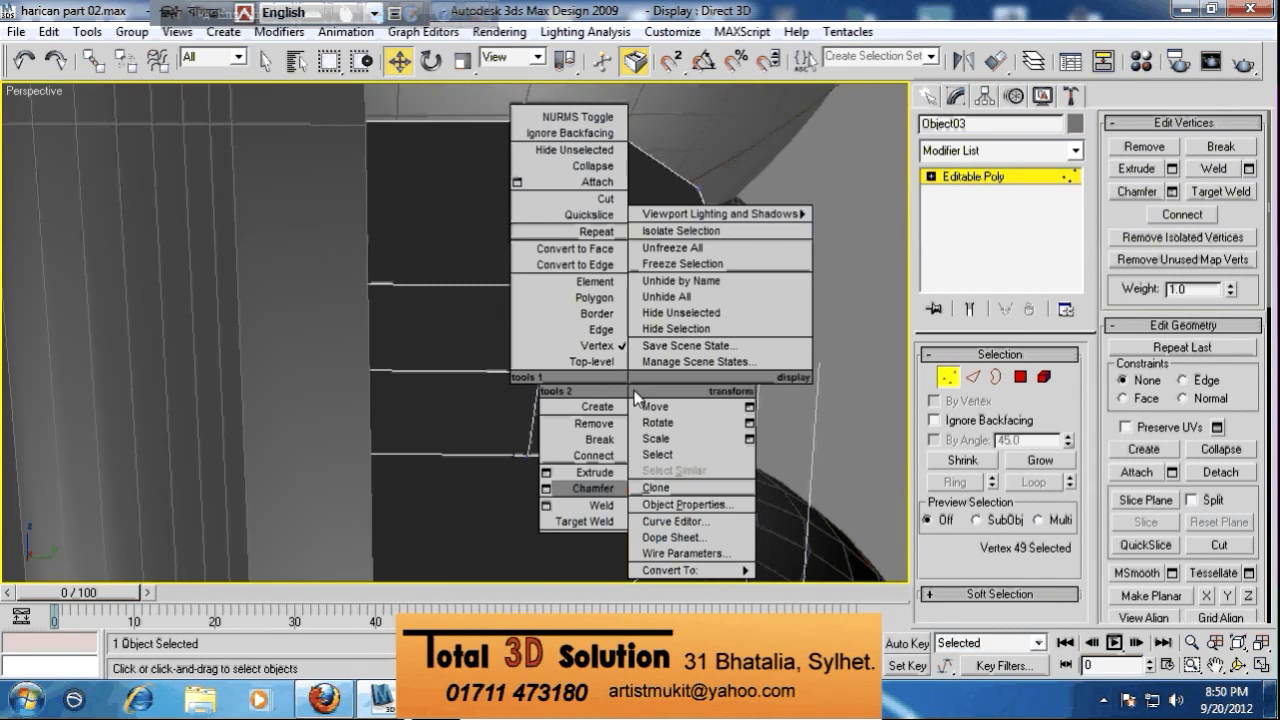
left_click(547, 489)
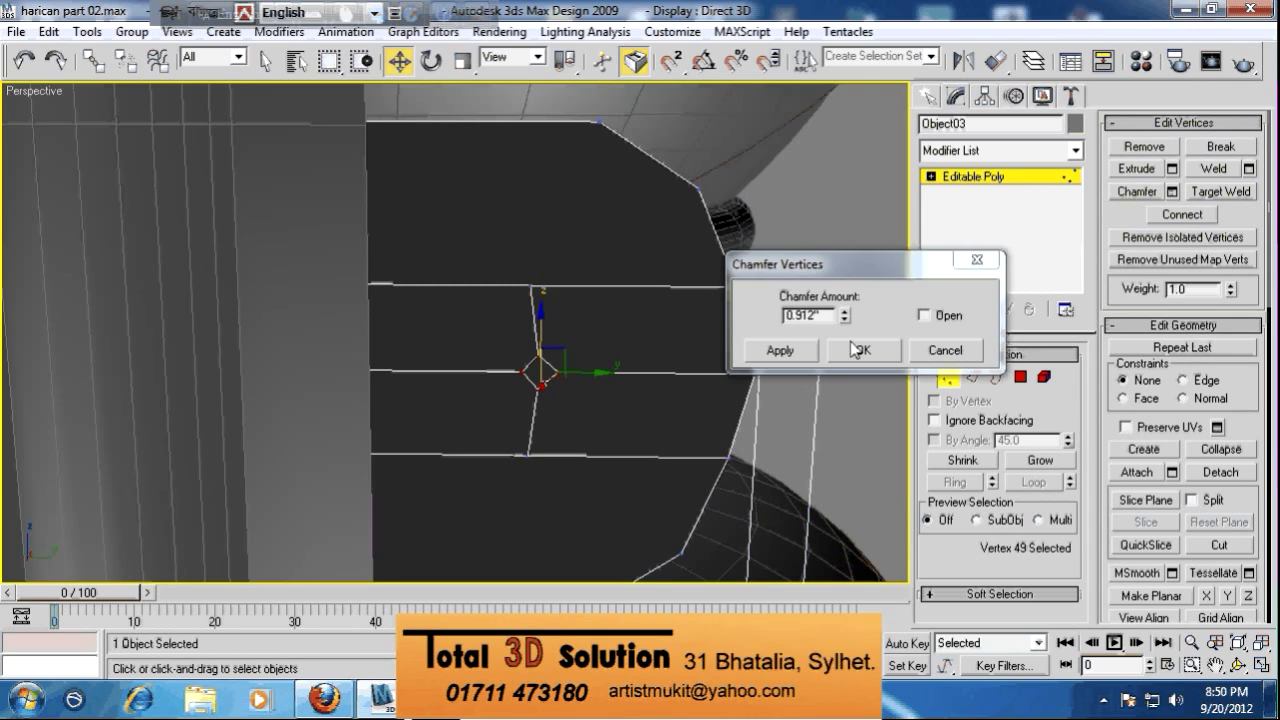
left_click_drag(849, 316, 869, 68)
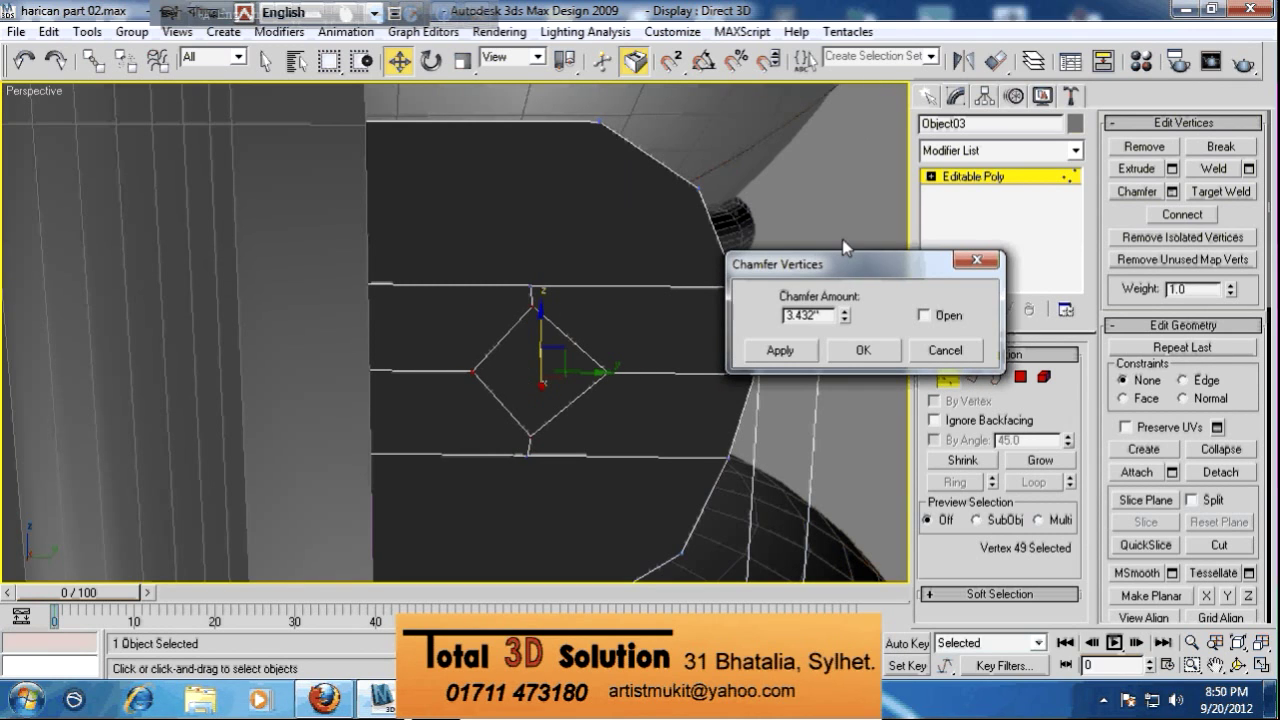
left_click(800, 357)
left_click_drag(847, 316, 852, 380)
left_click(863, 350)
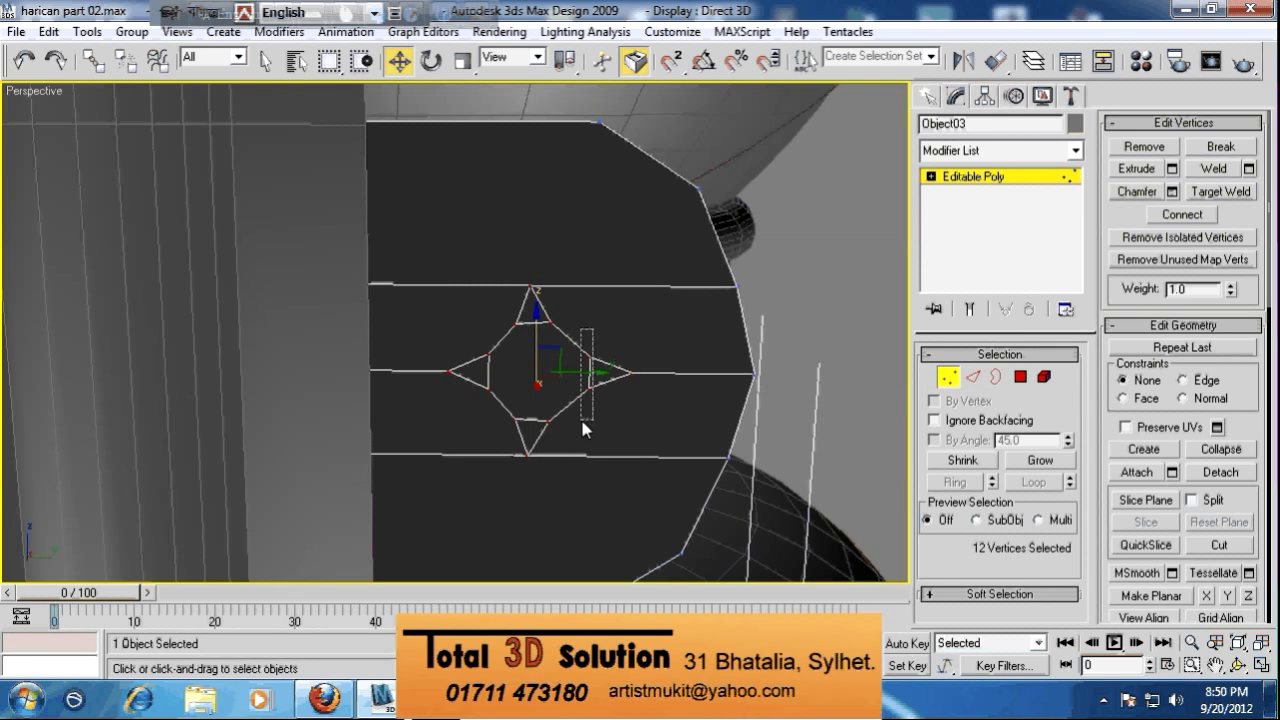
Delete the octagonal polygon to open a hole in the side plate
mouse_move(631, 385)
left_mouse_down()
mouse_move(641, 369)
mouse_move(636, 381)
left_mouse_up()
left_click(549, 323)
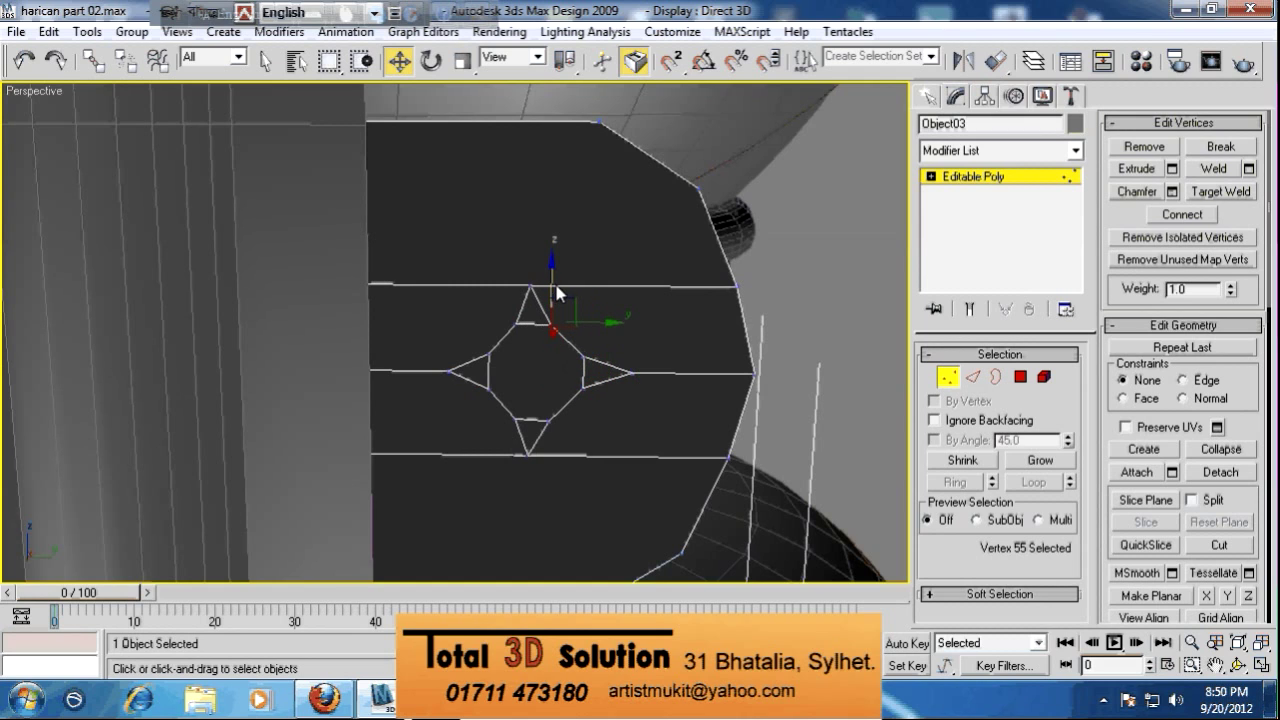
left_click(551, 420)
left_click(1022, 378)
left_click(511, 376)
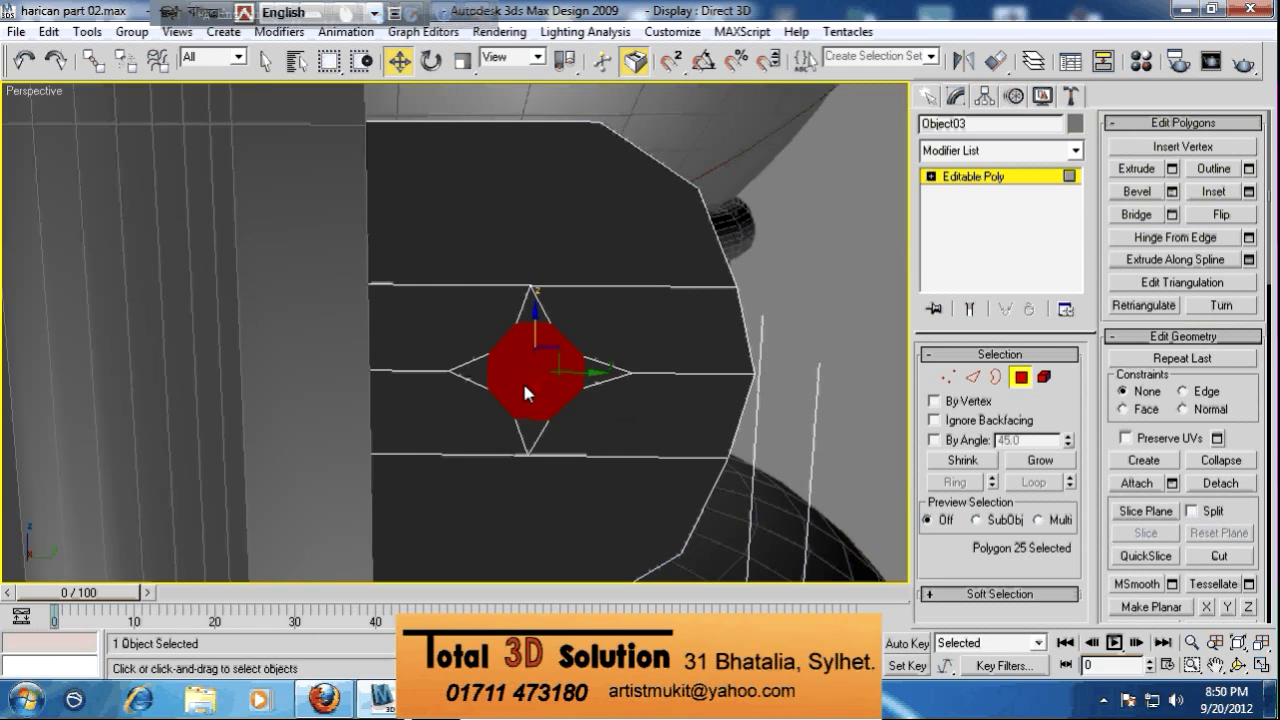
key("Delete")
Apply a Shell modifier to the side plate at object level
scroll(706, 370, "down", 8)
middle_click_drag(706, 369, 513, 377, "alt")
scroll(513, 377, "up", 5)
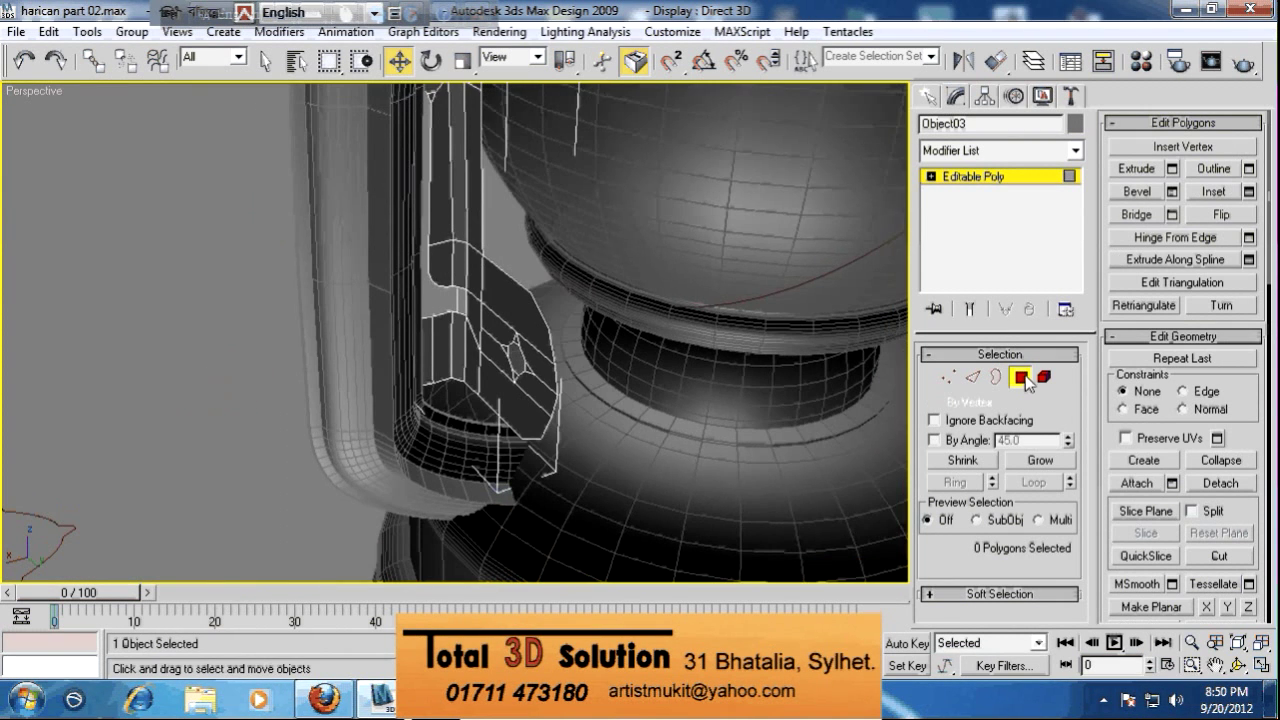
left_click(983, 177)
left_click(987, 149)
type("sk")
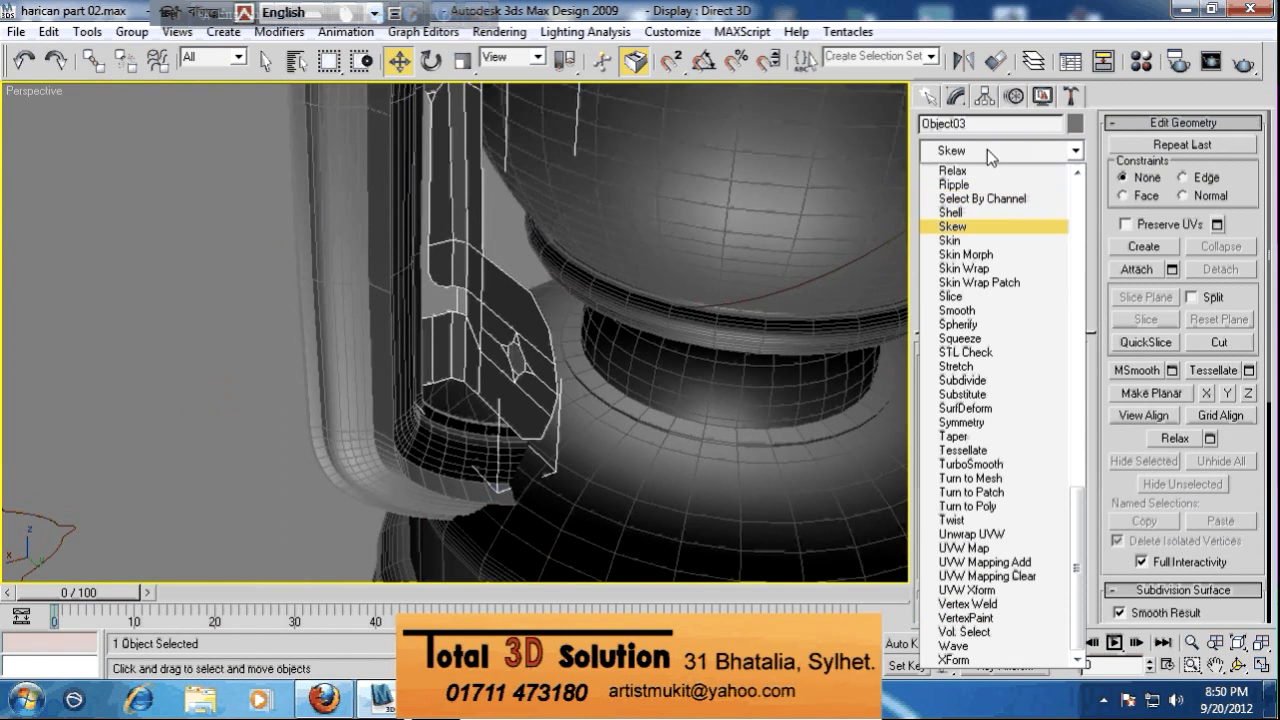
left_click(968, 213)
Delete the two curved wire shapes around the glass and the side plate object beside the frame
middle_click_drag(626, 393, 486, 357, "alt")
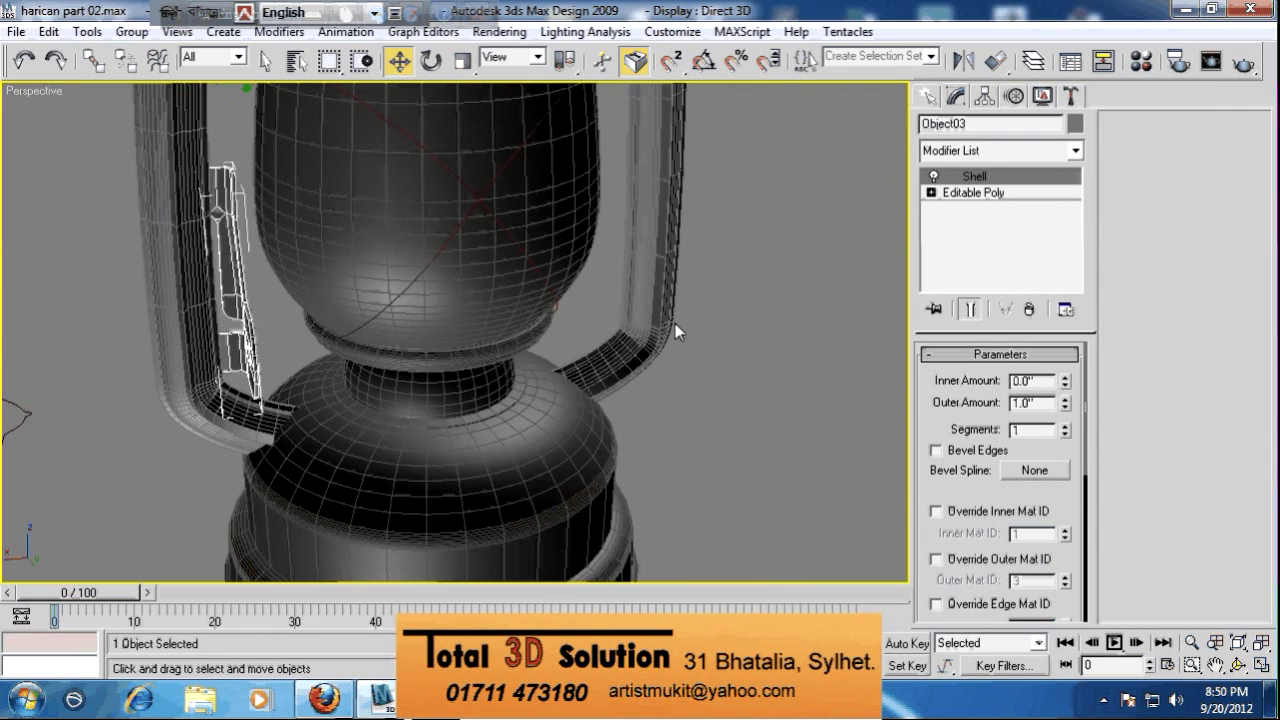
mouse_move(632, 303)
middle_mouse_down("alt")
mouse_move(680, 294)
mouse_move(550, 338)
mouse_move(616, 320)
middle_mouse_up("alt")
scroll(622, 297, "up", 3)
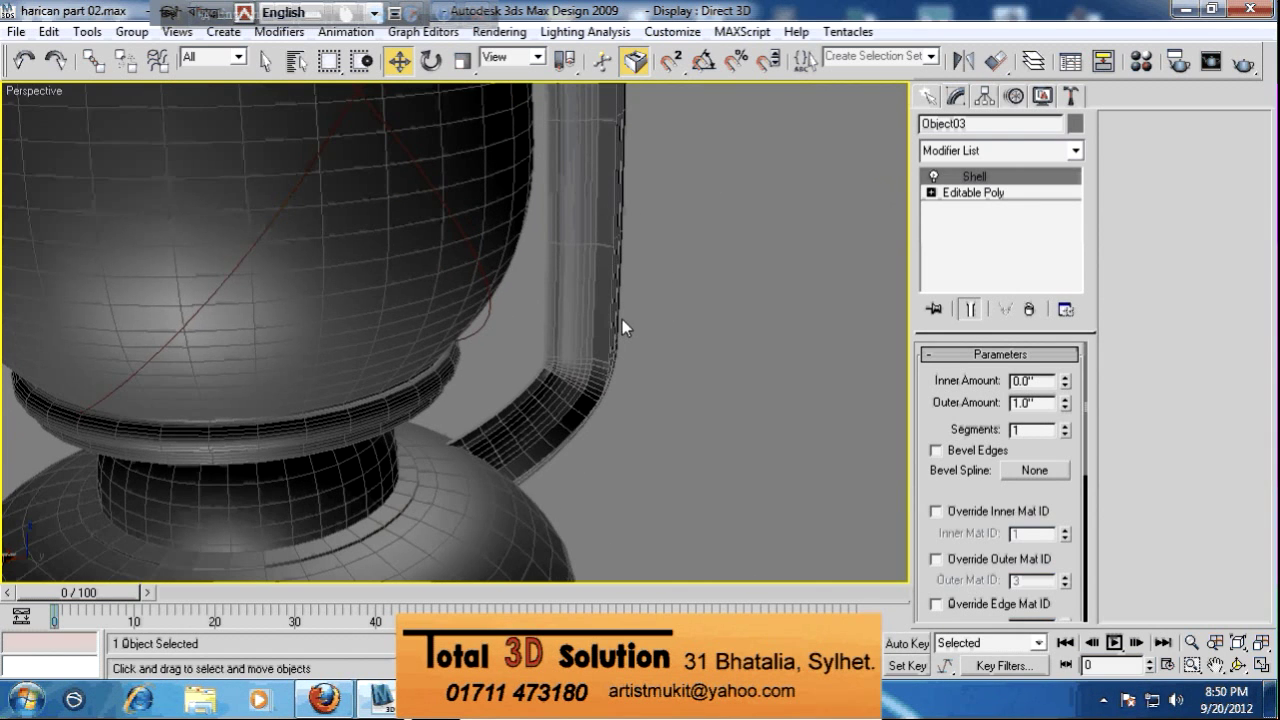
scroll(622, 319, "down", 3)
scroll(618, 345, "down", 3)
left_click(484, 311)
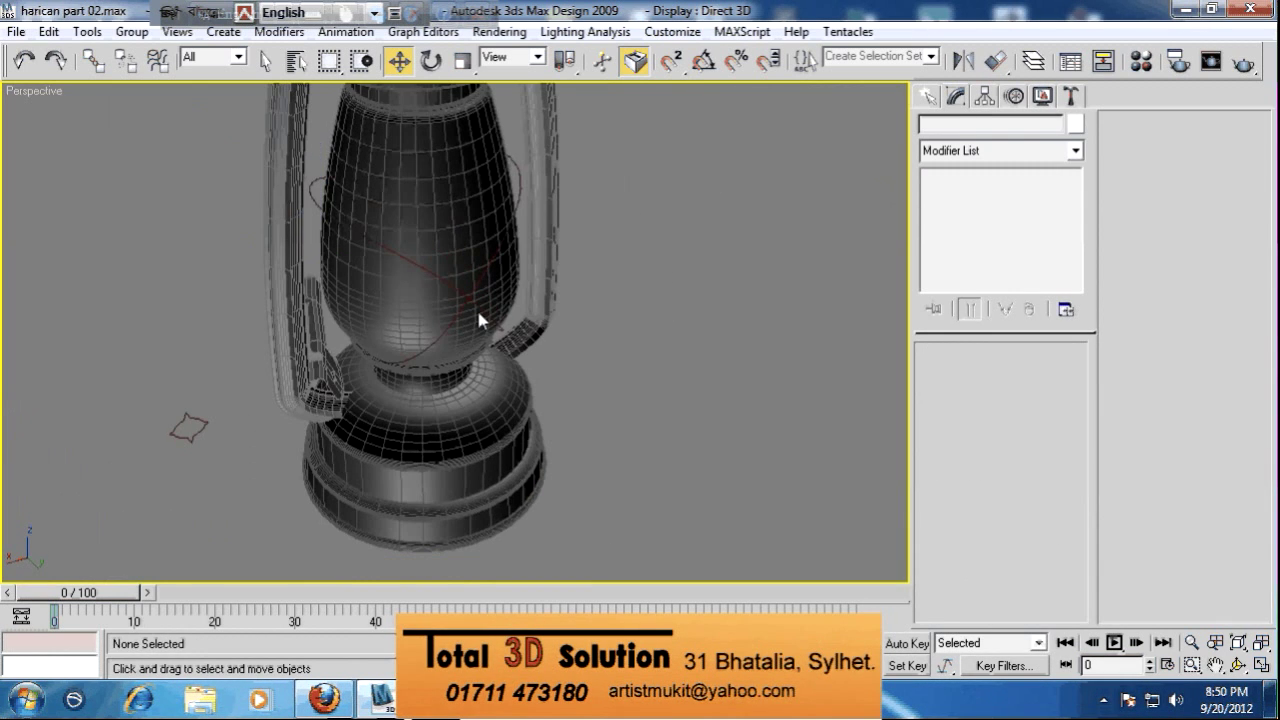
left_click(485, 278, "ctrl")
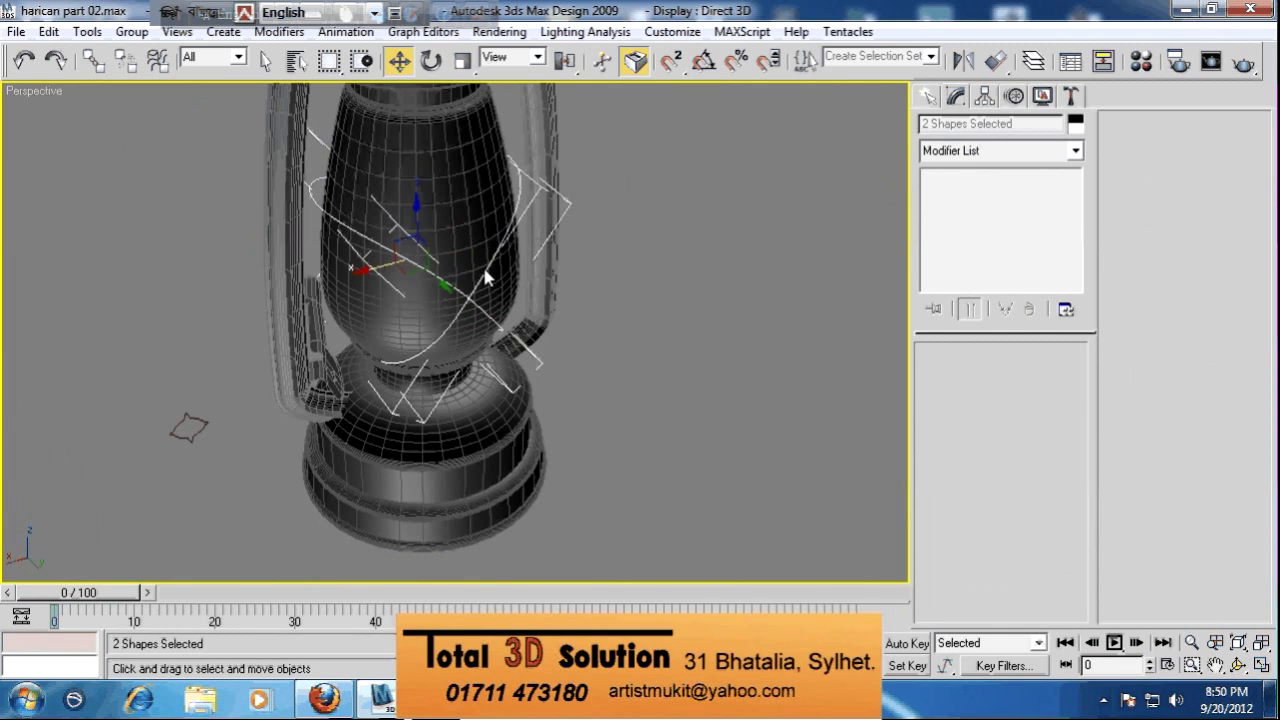
key("Delete")
left_click(334, 370)
key("Delete")
middle_click_drag(548, 360, 636, 428)
middle_click_drag(557, 407, 694, 447, "alt")
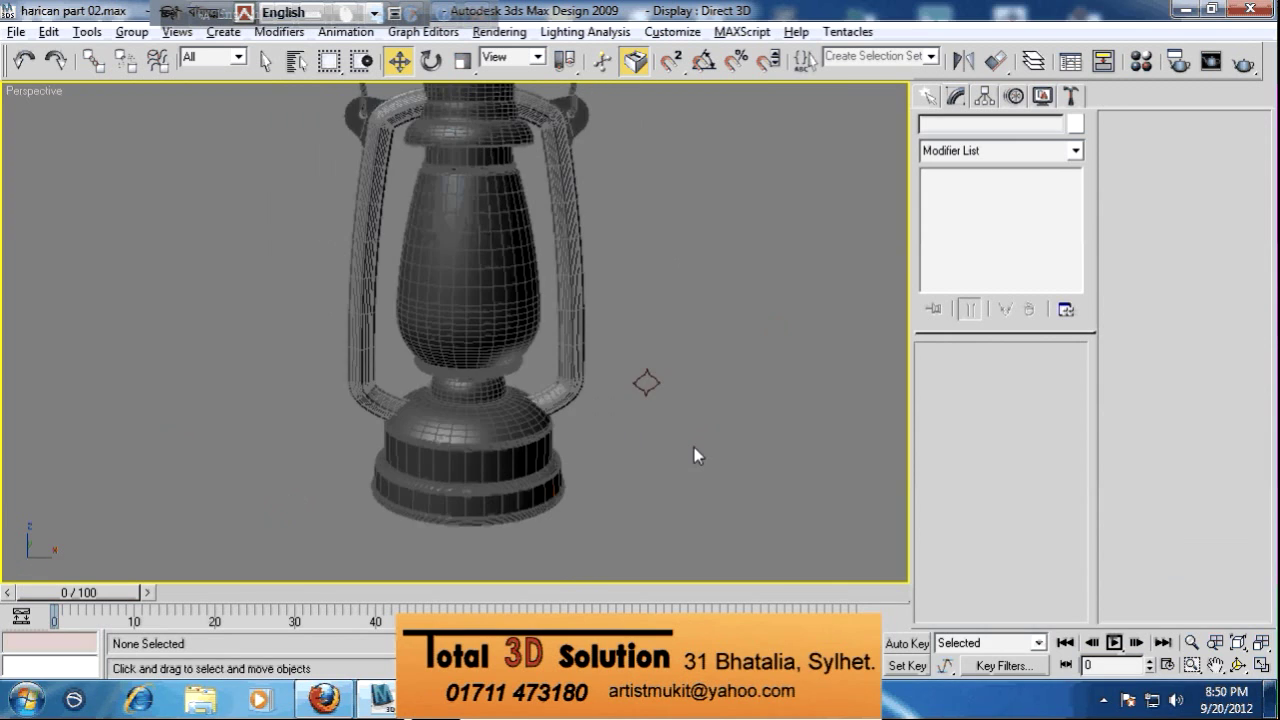
Start merging a scene file and browse to the folder tutorial t3ds step by step on drive D
left_click(16, 32)
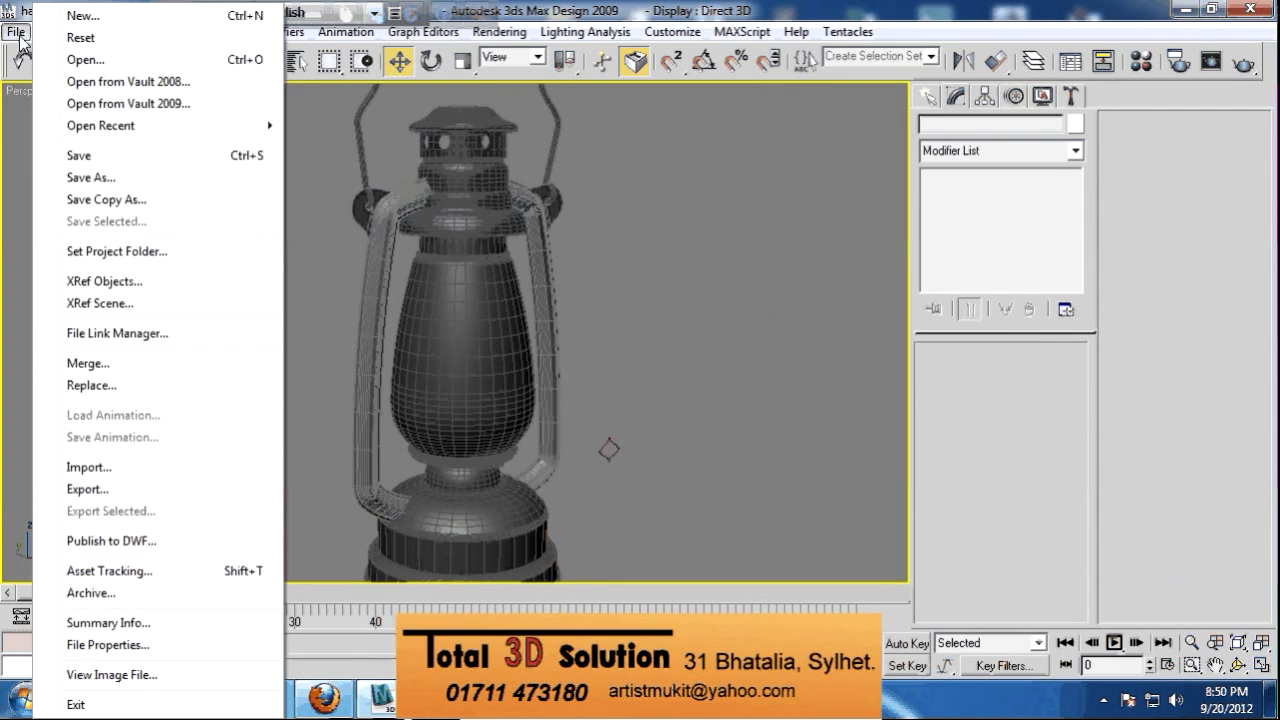
left_click(131, 362)
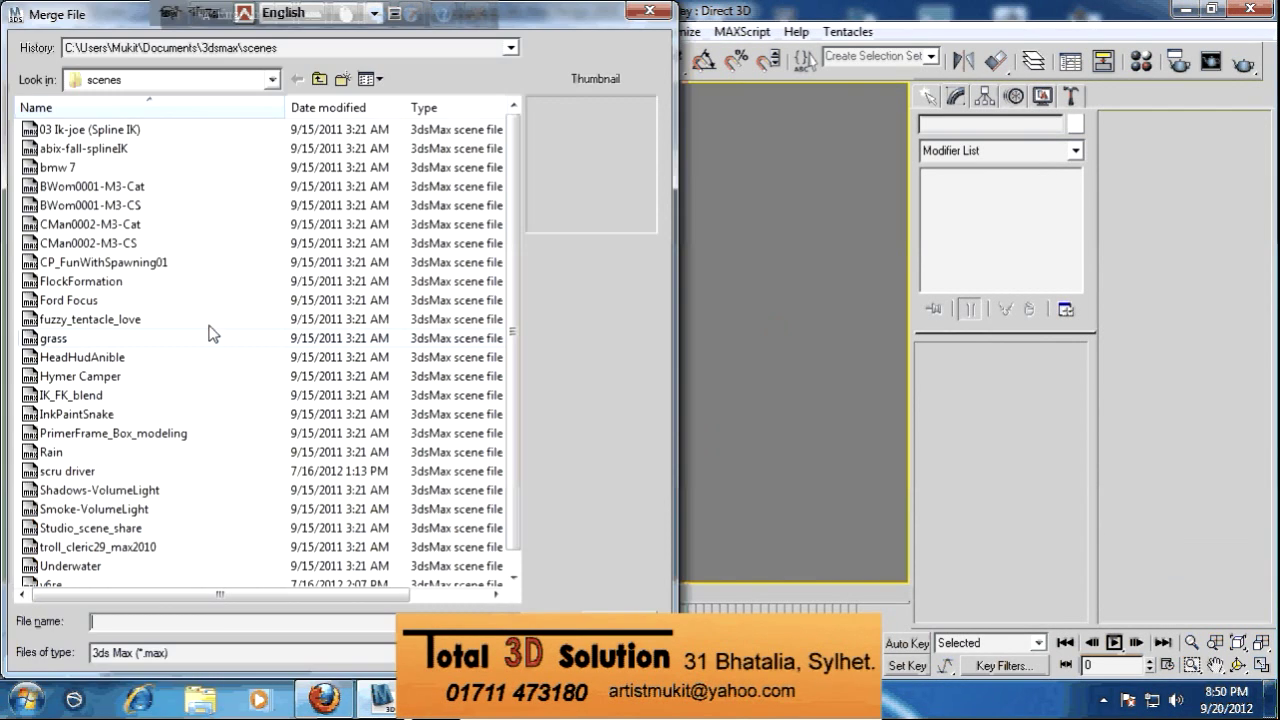
left_click(212, 80)
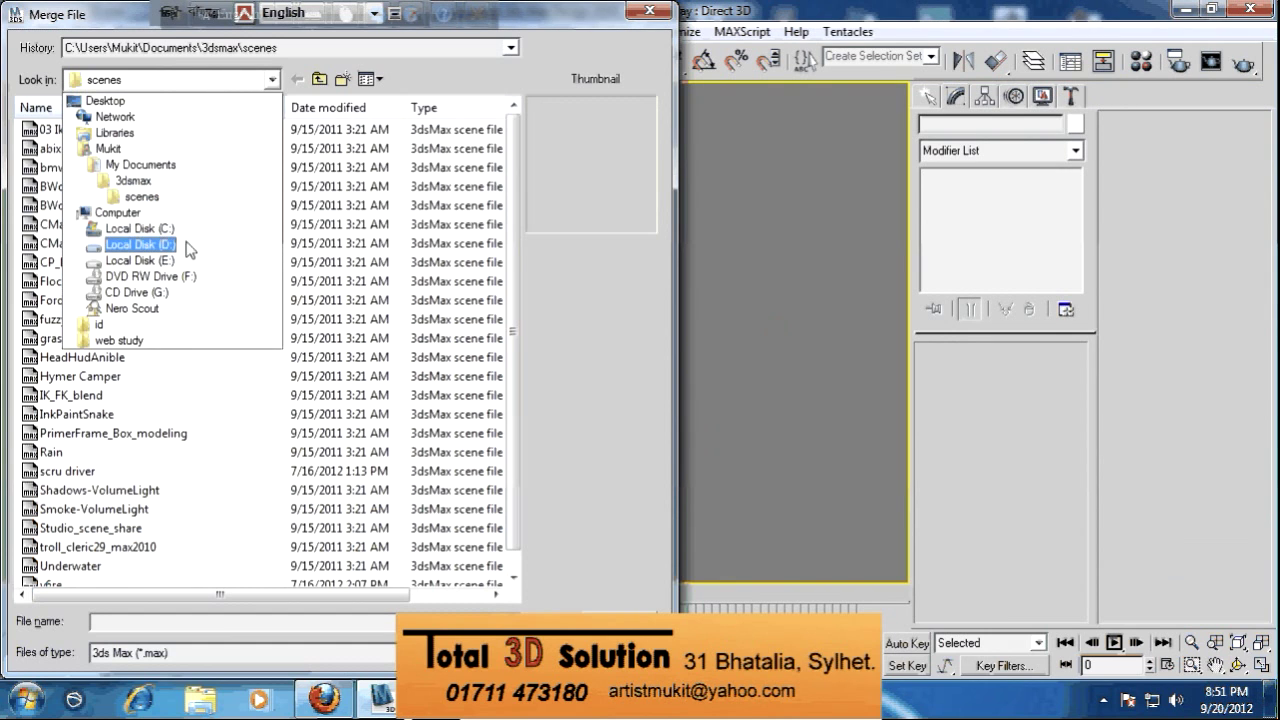
left_click(138, 244)
scroll(130, 254, "down", 5)
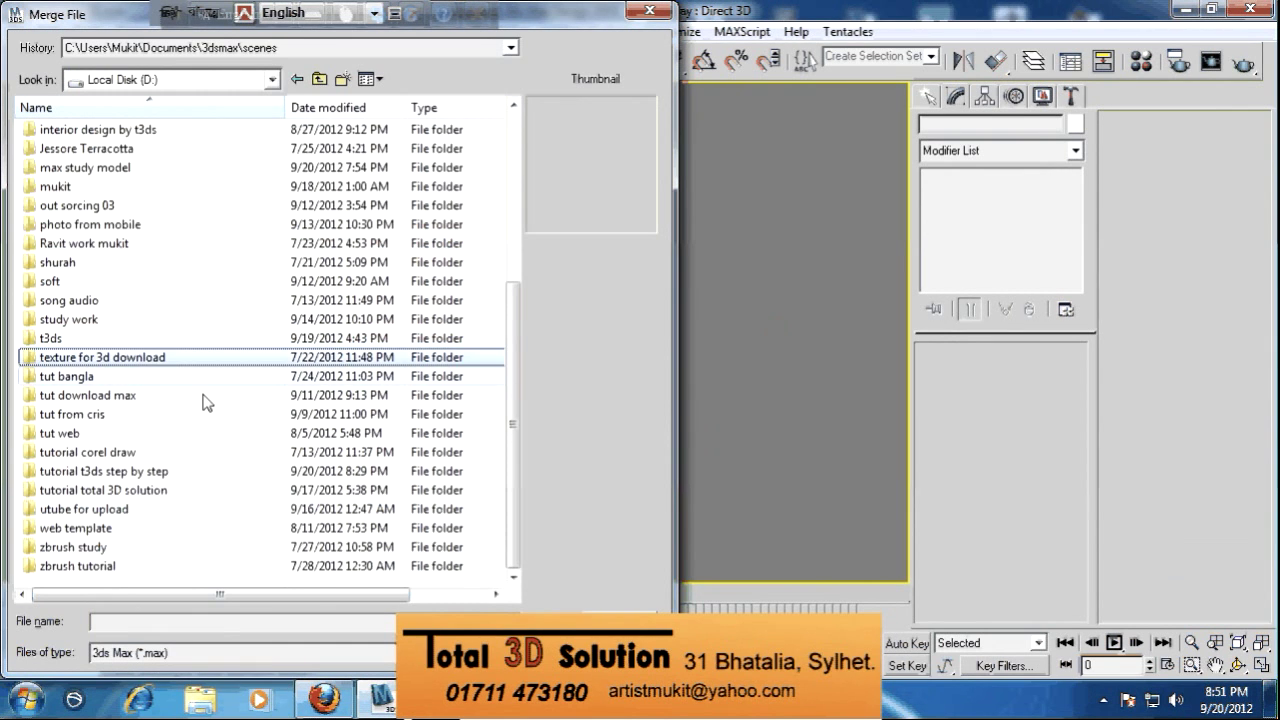
double_click(178, 478)
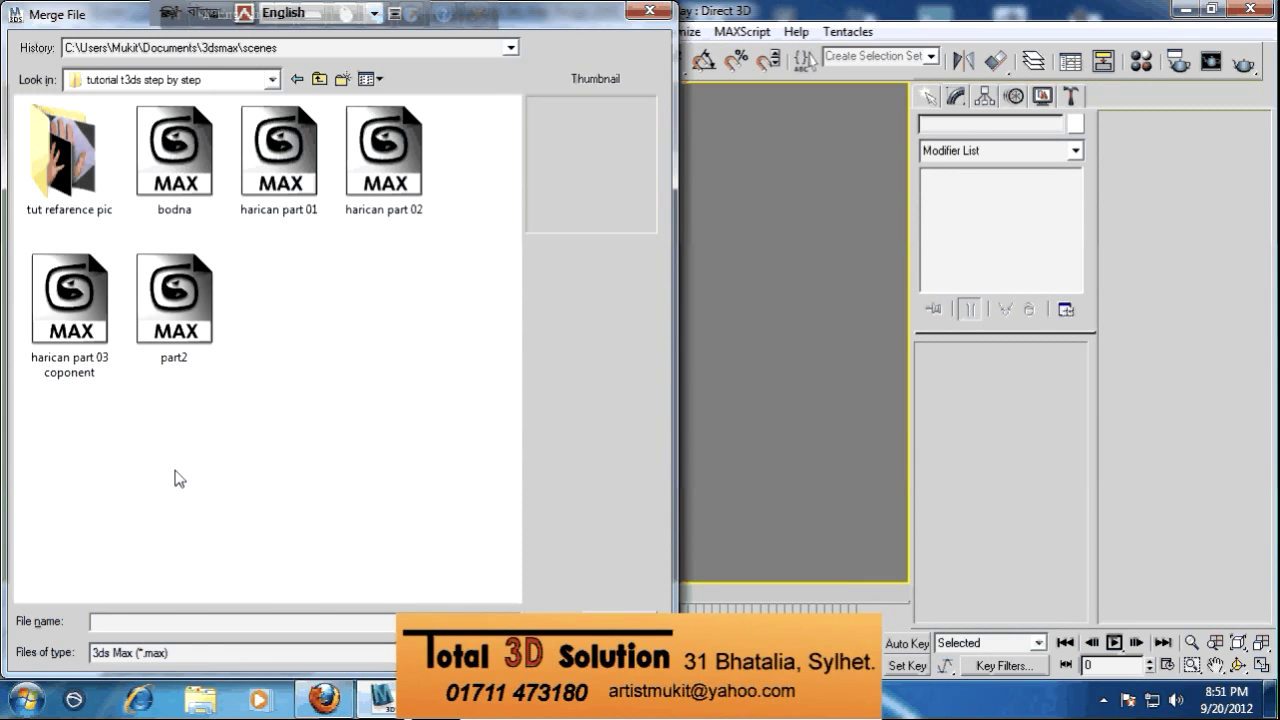
Merge the harican parts group from harican part 03 coponent into the lantern scene
left_click(397, 218)
left_click(100, 372)
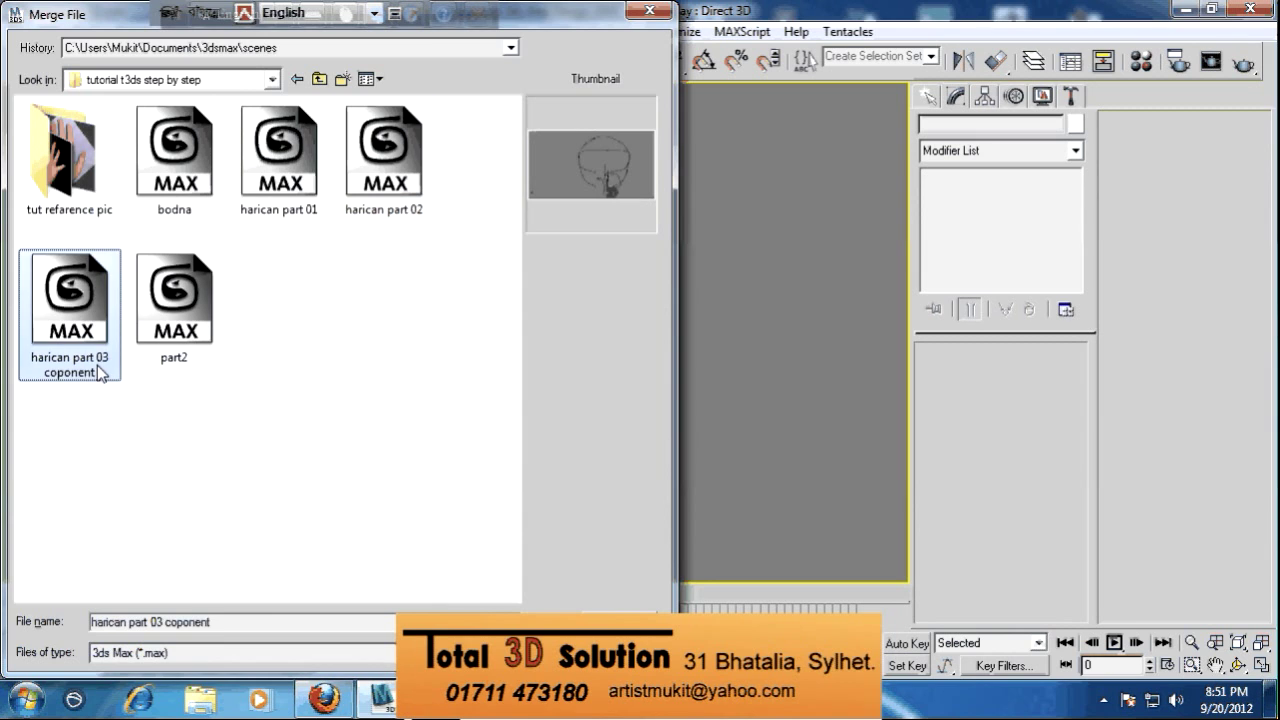
double_click(97, 368)
left_click(484, 198)
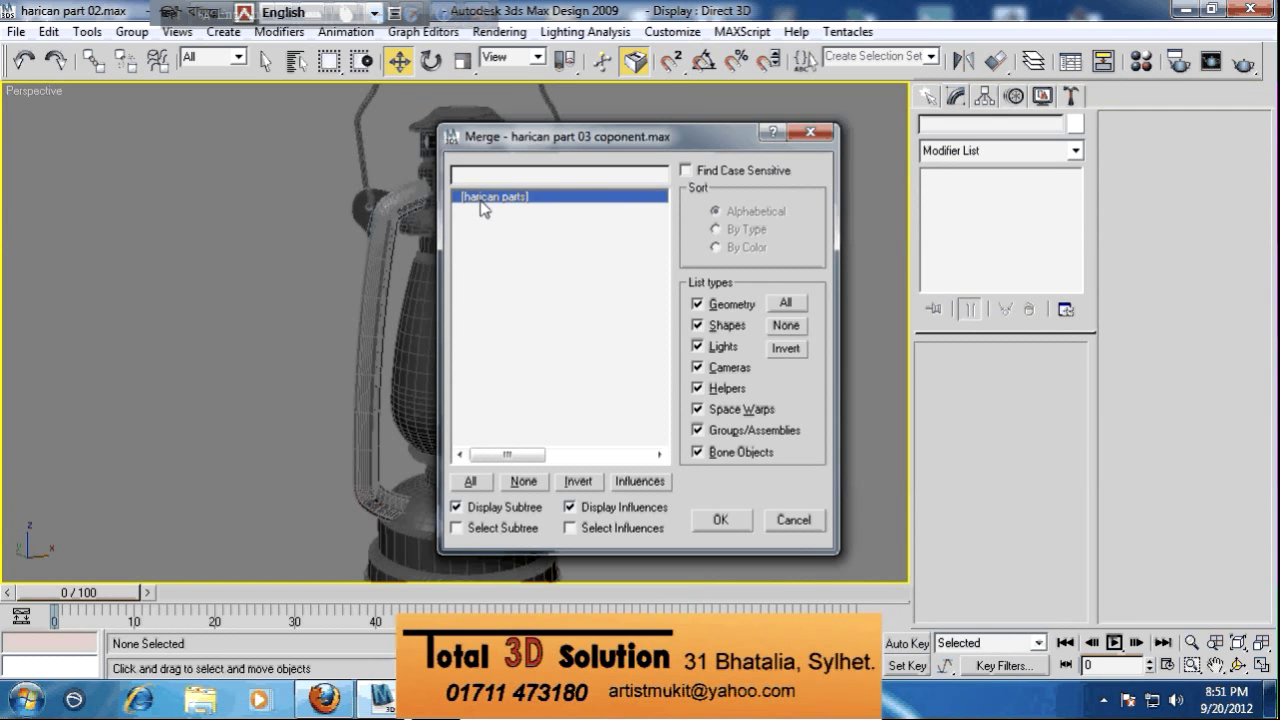
left_click(717, 520)
left_click(682, 491)
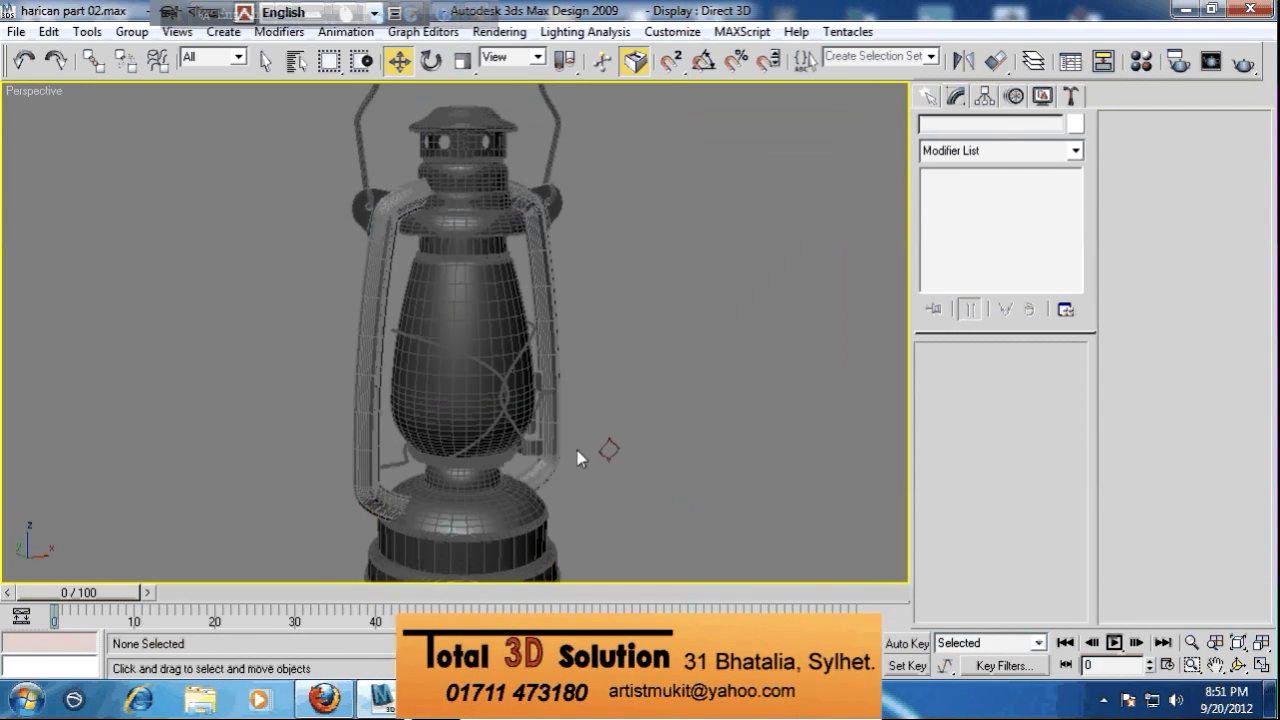
Inspect how the merged harican parts group sits on the lantern frame and glass
scroll(577, 450, "up", 3)
middle_click_drag(577, 450, 546, 370)
left_click(541, 402)
middle_click_drag(534, 421, 426, 449, "alt")
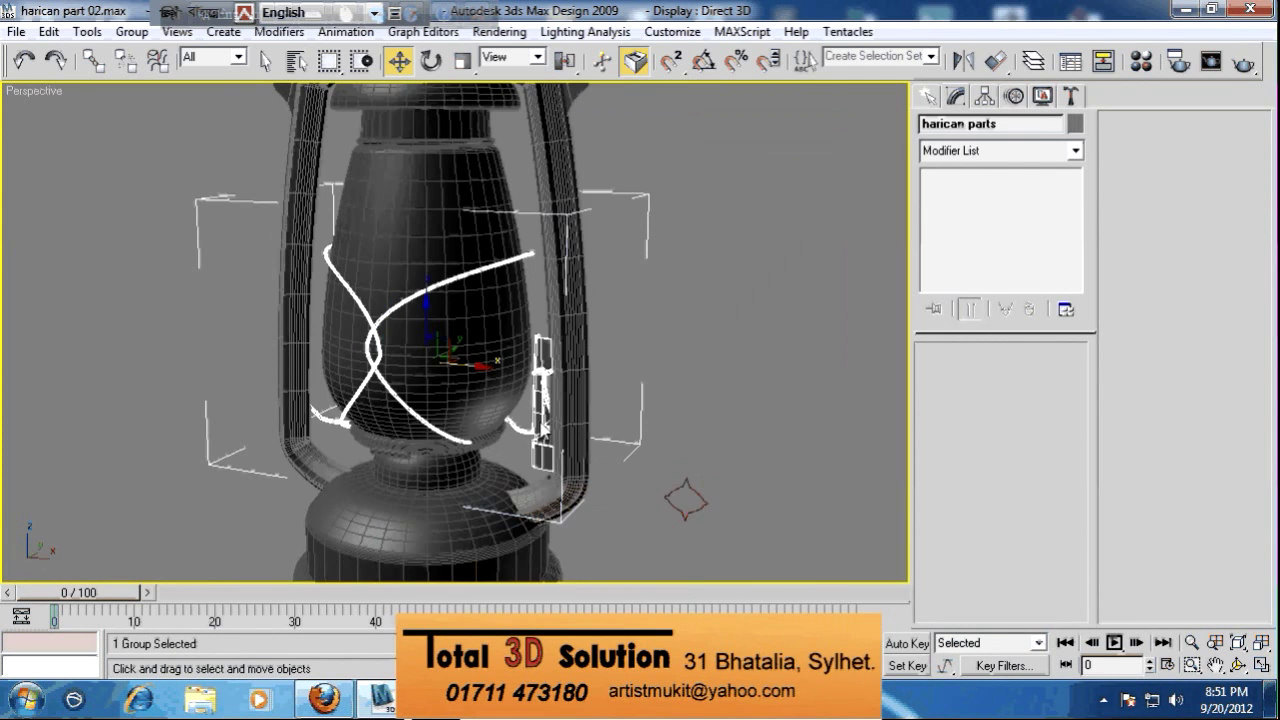
scroll(472, 440, "up", 3)
middle_click_drag(534, 371, 478, 299, "alt")
left_click(747, 284)
Examine the crossed guard wires around the glass up close from the front and side
scroll(396, 270, "up", 3)
scroll(506, 426, "up", 3)
middle_click_drag(396, 270, 544, 511)
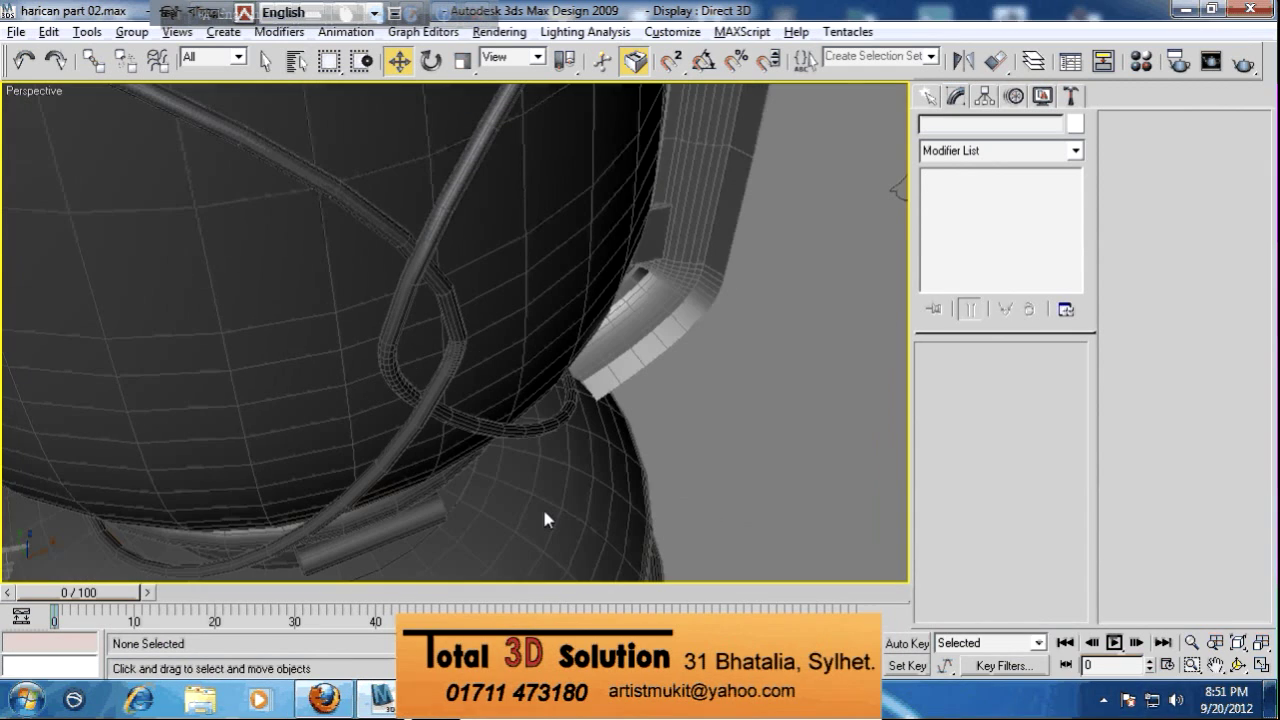
left_click(400, 229)
left_click(754, 273)
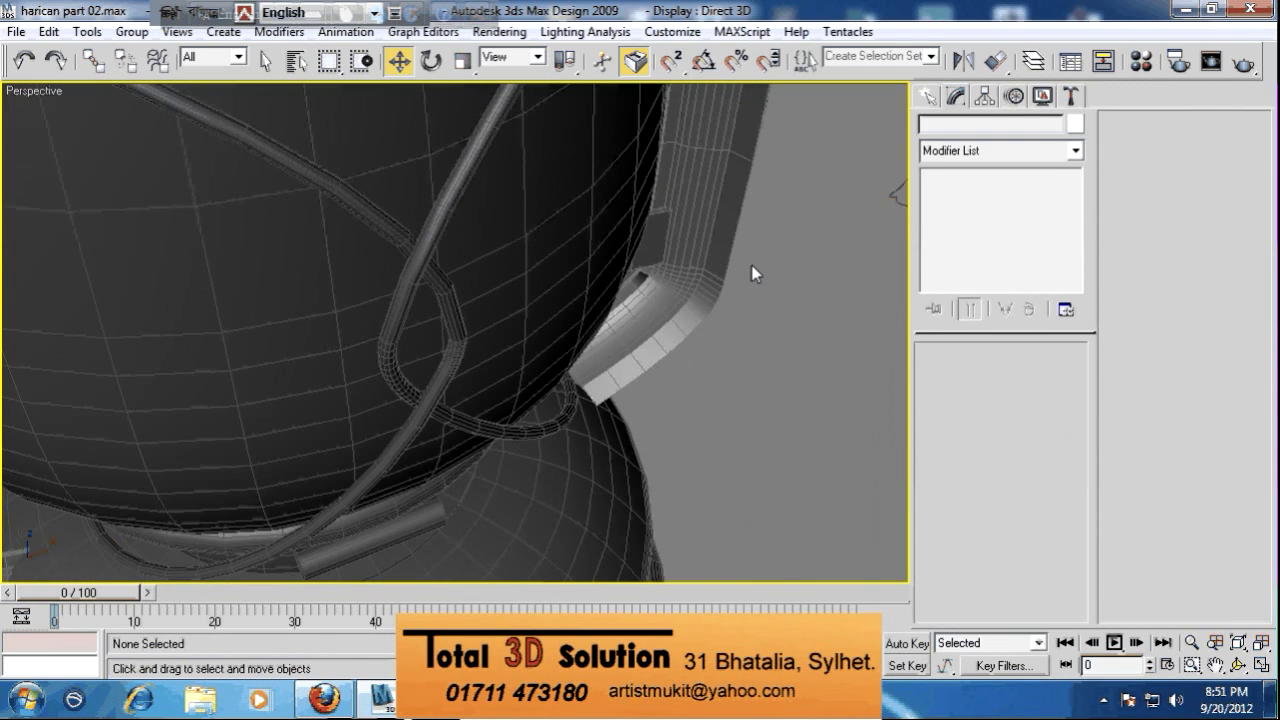
left_click(430, 251)
scroll(491, 249, "up", 2)
mouse_move(493, 255)
middle_mouse_down("alt")
mouse_move(383, 246)
mouse_move(495, 240)
middle_mouse_up("alt")
middle_click_drag(291, 236, 440, 265)
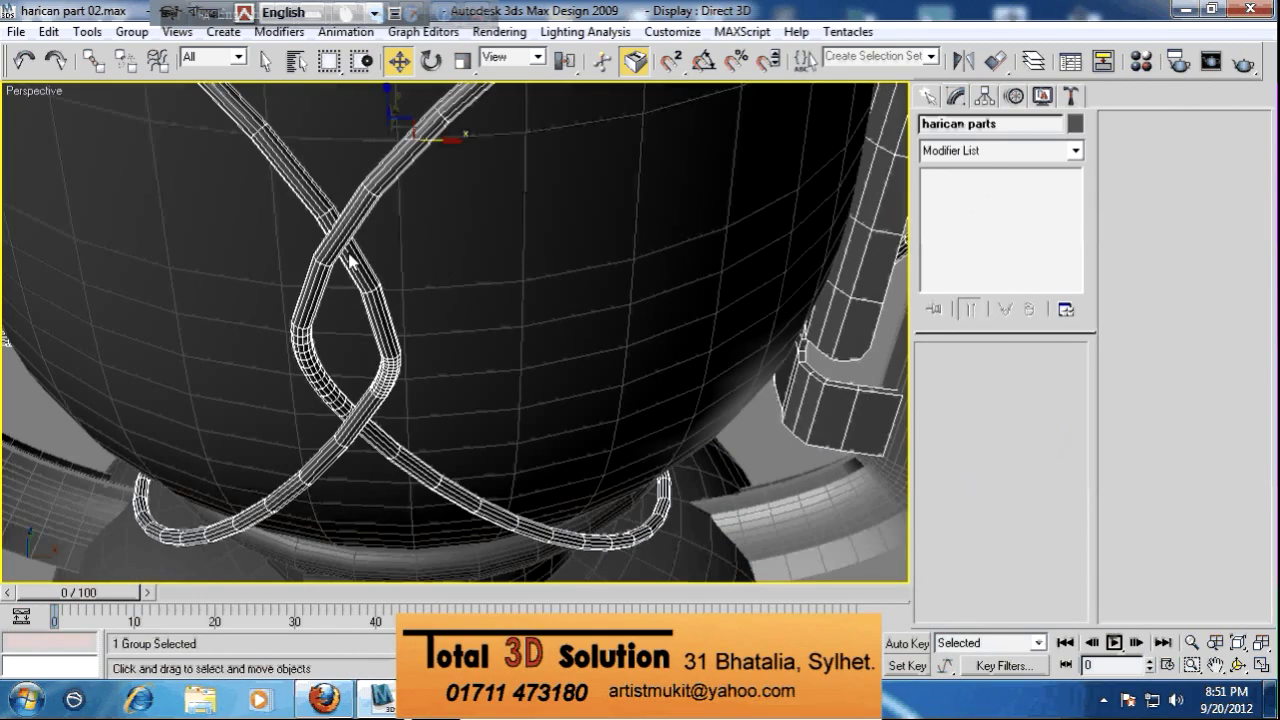
middle_click_drag(349, 254, 506, 258)
scroll(506, 258, "down", 2)
middle_click_drag(400, 246, 554, 235, "alt")
scroll(541, 240, "down", 2)
Try to move the small cylinder beside the ring under the glass sideways
left_click(795, 370)
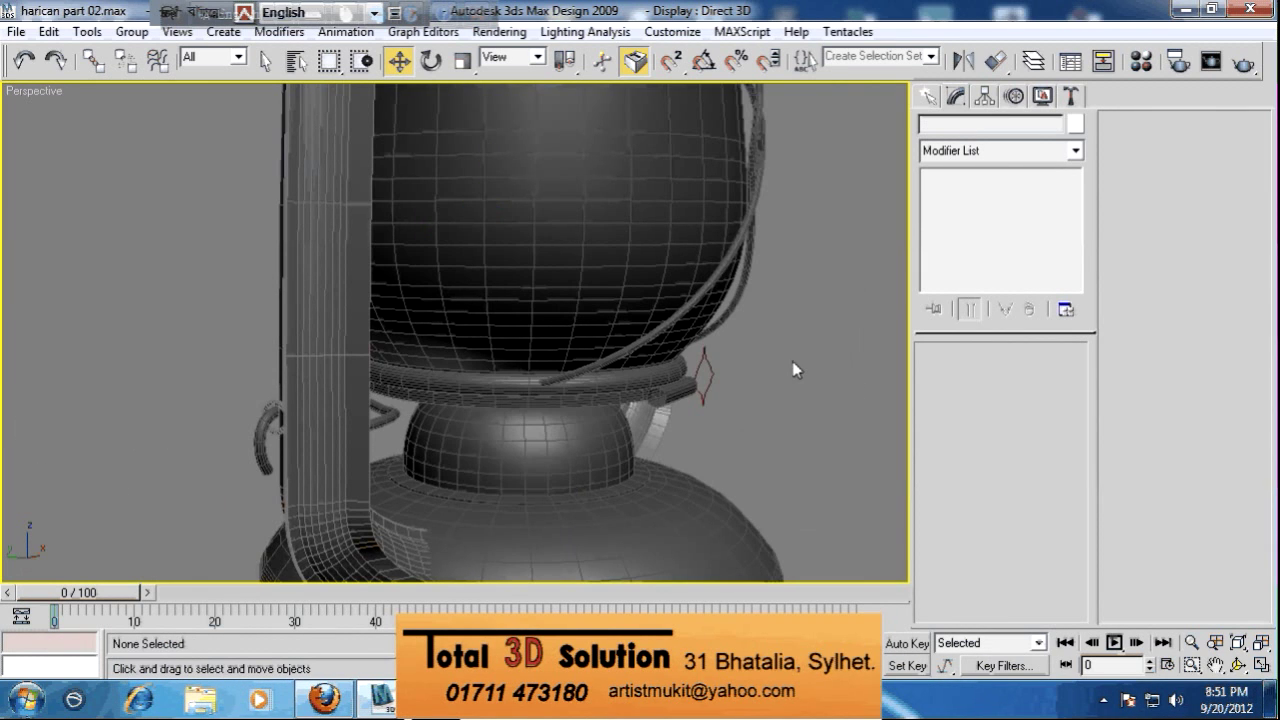
left_click(700, 390)
middle_click_drag(593, 365, 653, 399, "alt")
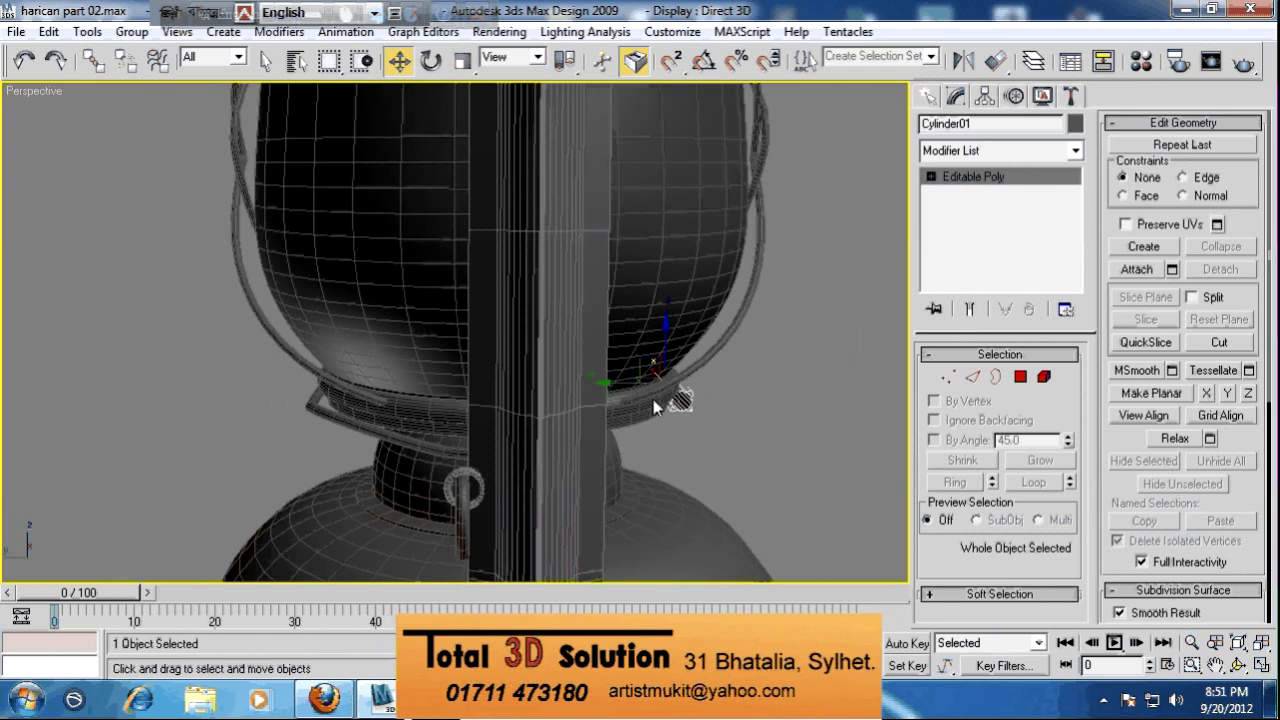
left_click_drag(373, 398, 282, 395)
key("z")
middle_click_drag(281, 390, 420, 360, "alt")
Open the merged harican parts group so its individual wires and plate can be edited
scroll(404, 384, "down", 2)
middle_click_drag(705, 289, 651, 406, "alt")
left_click(645, 395)
scroll(645, 395, "up", 2)
scroll(540, 375, "down", 2)
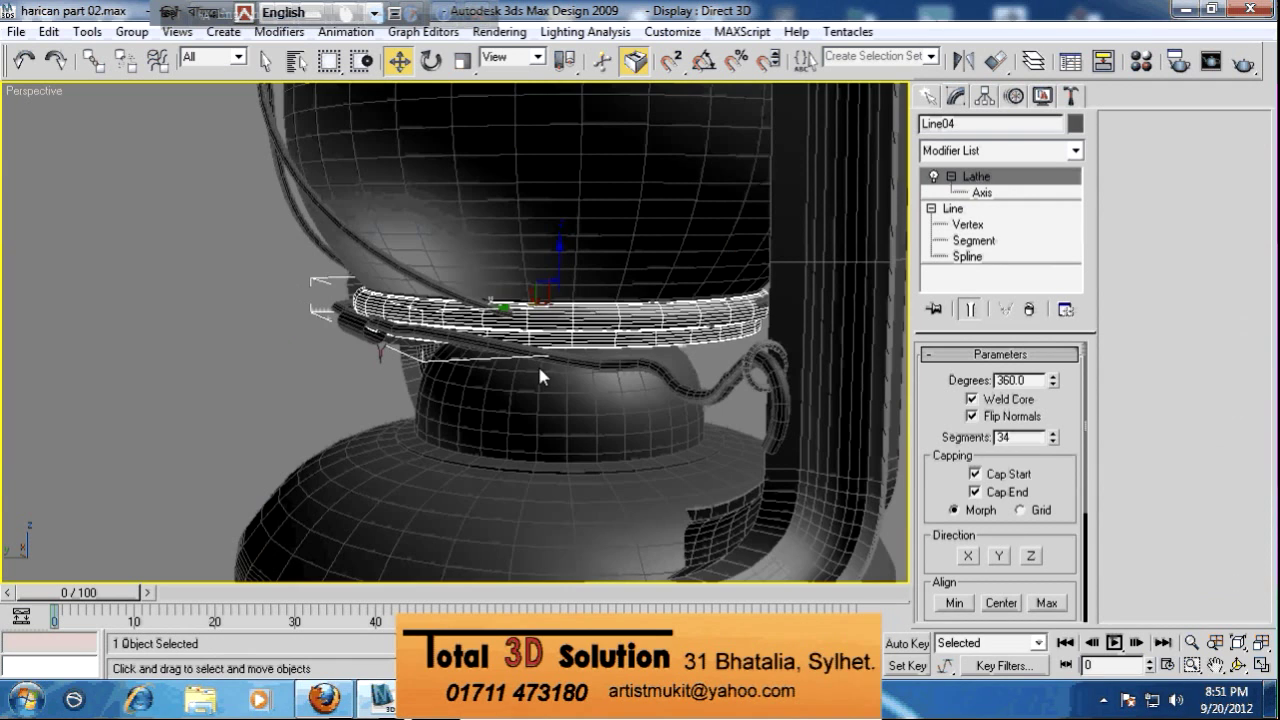
left_click(657, 378)
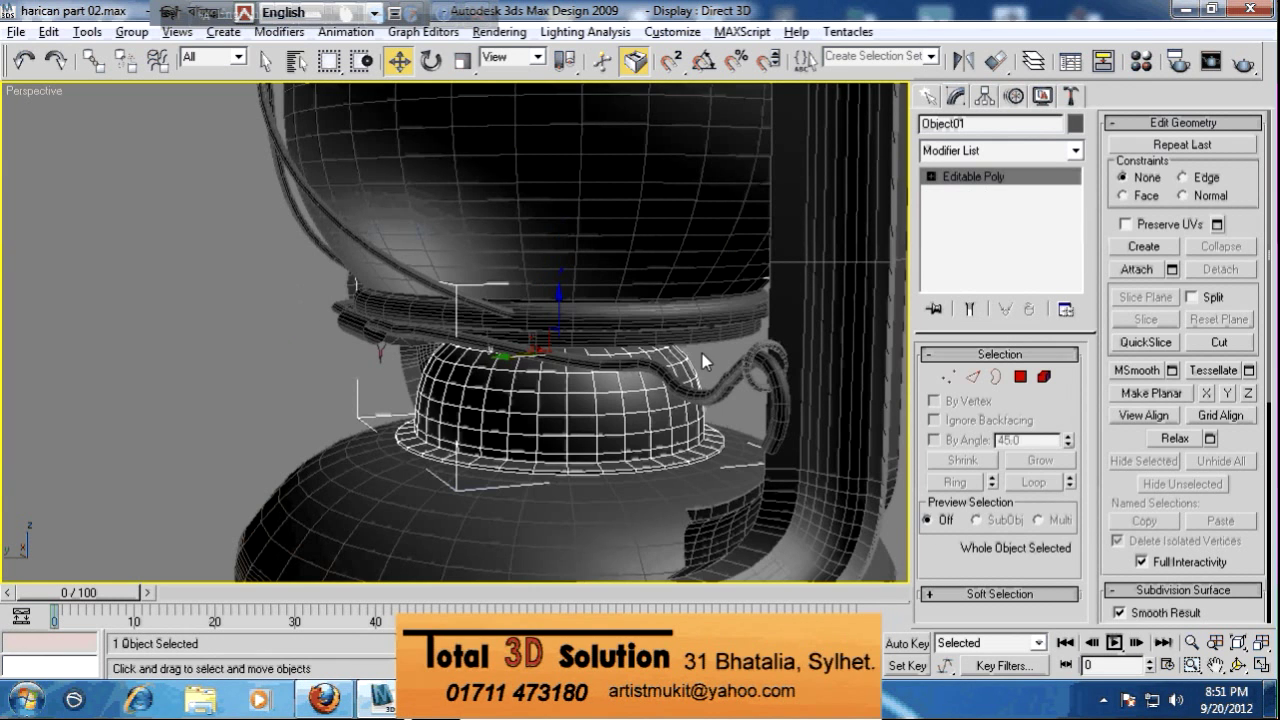
scroll(702, 353, "up", 2)
left_click(778, 352)
left_click(818, 385)
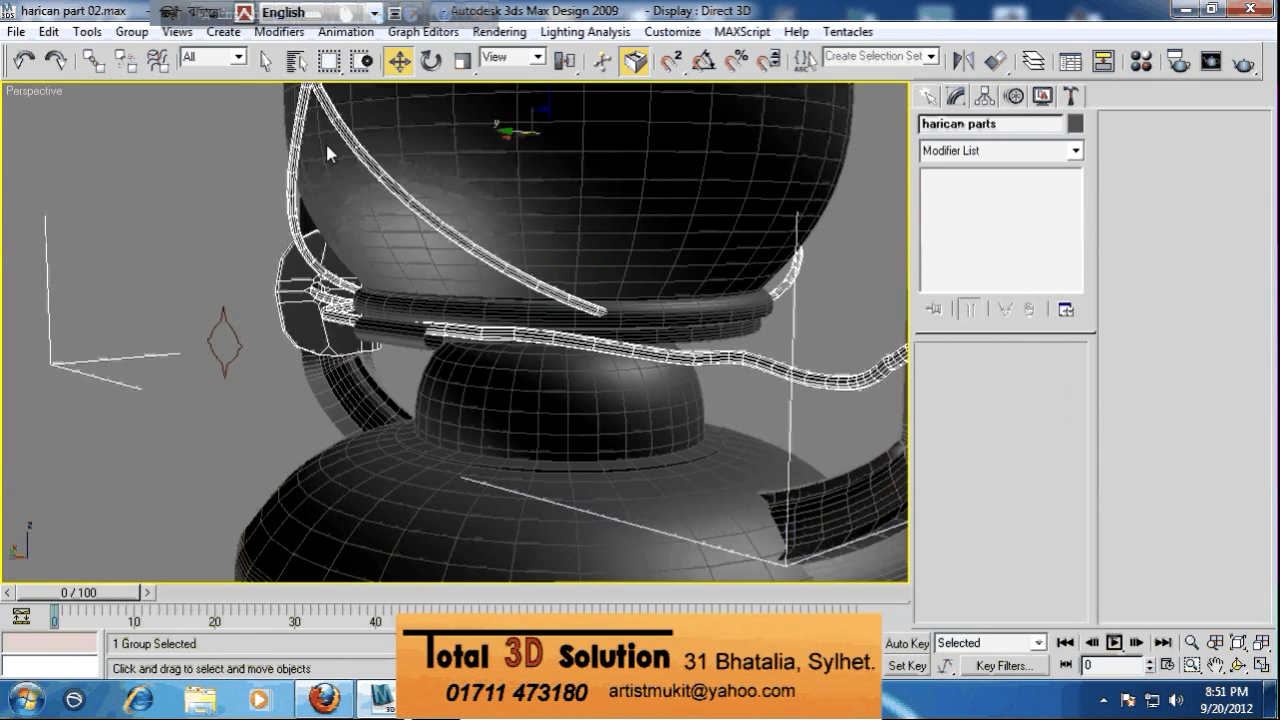
left_click(131, 31)
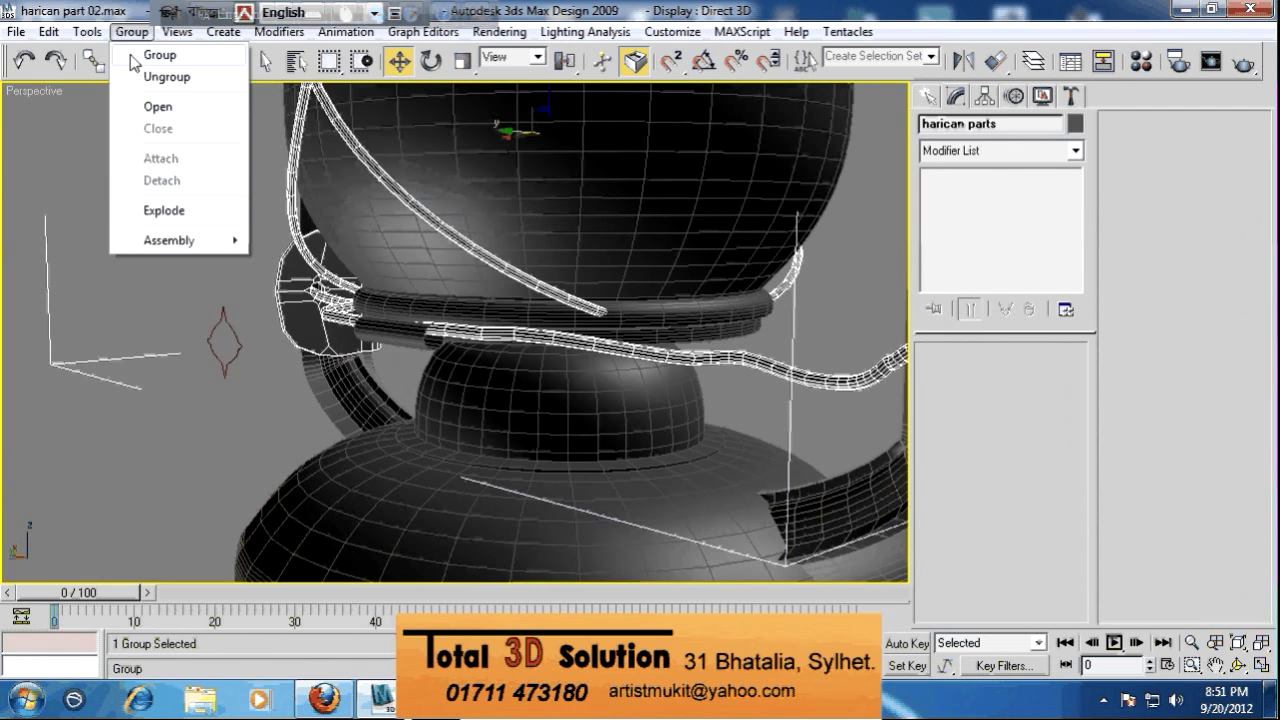
left_click(151, 108)
middle_click_drag(461, 206, 552, 222, "alt")
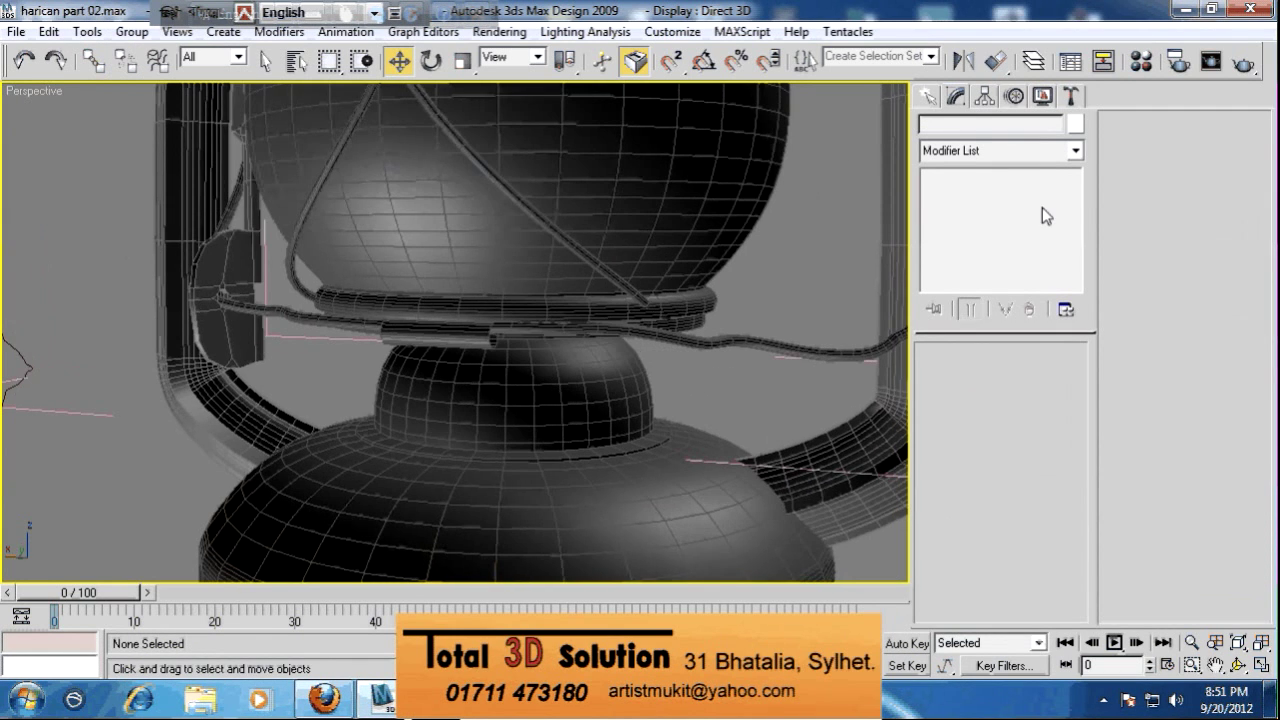
Disable renderer and viewport thickness on the lower lever wire and lower its two vertices beside the small cylinder slightly
left_click(737, 342)
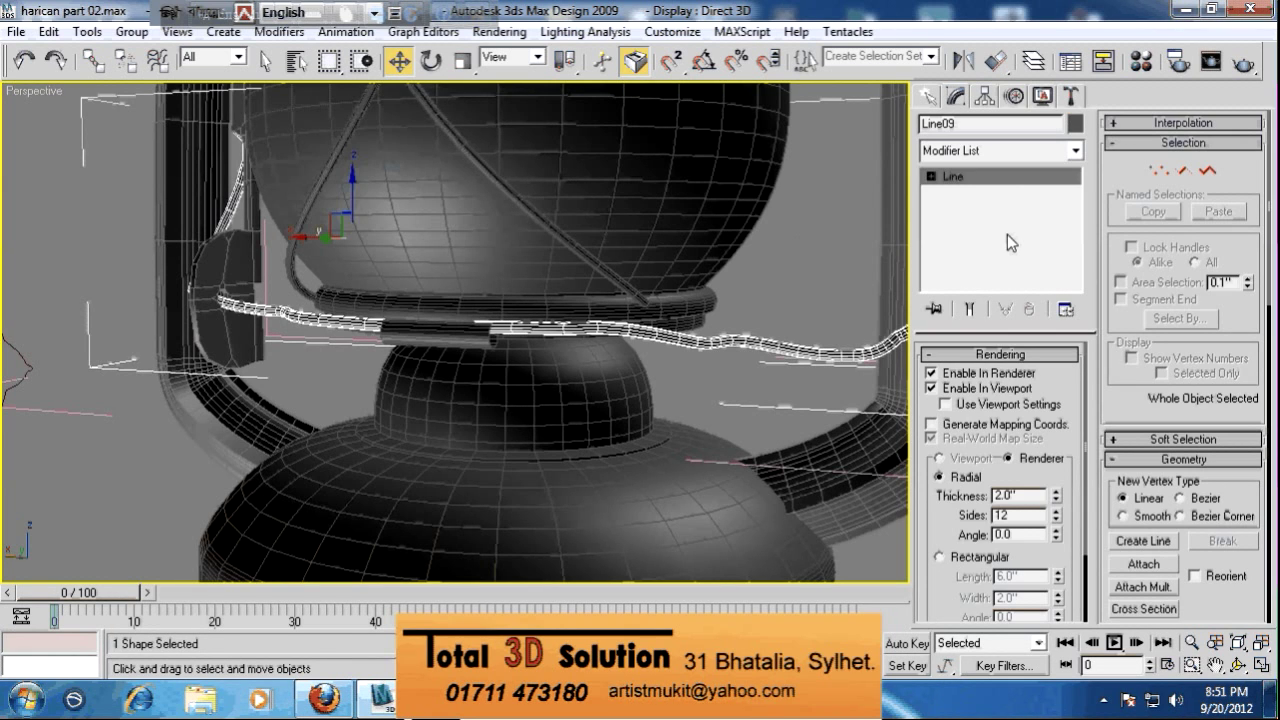
left_click(1157, 172)
middle_click_drag(699, 233, 770, 242, "alt")
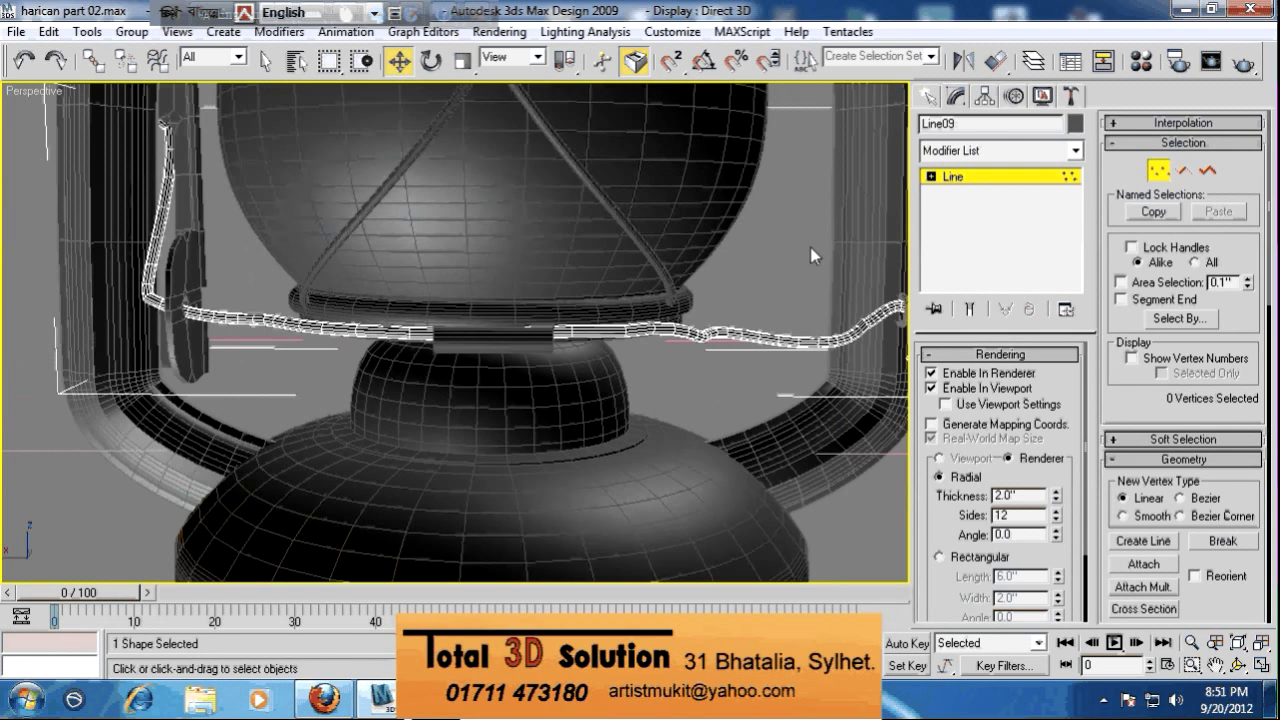
left_click(931, 373)
left_click(931, 388)
left_click_drag(632, 292, 330, 410)
left_click_drag(642, 281, 410, 374)
left_click_drag(624, 278, 624, 291)
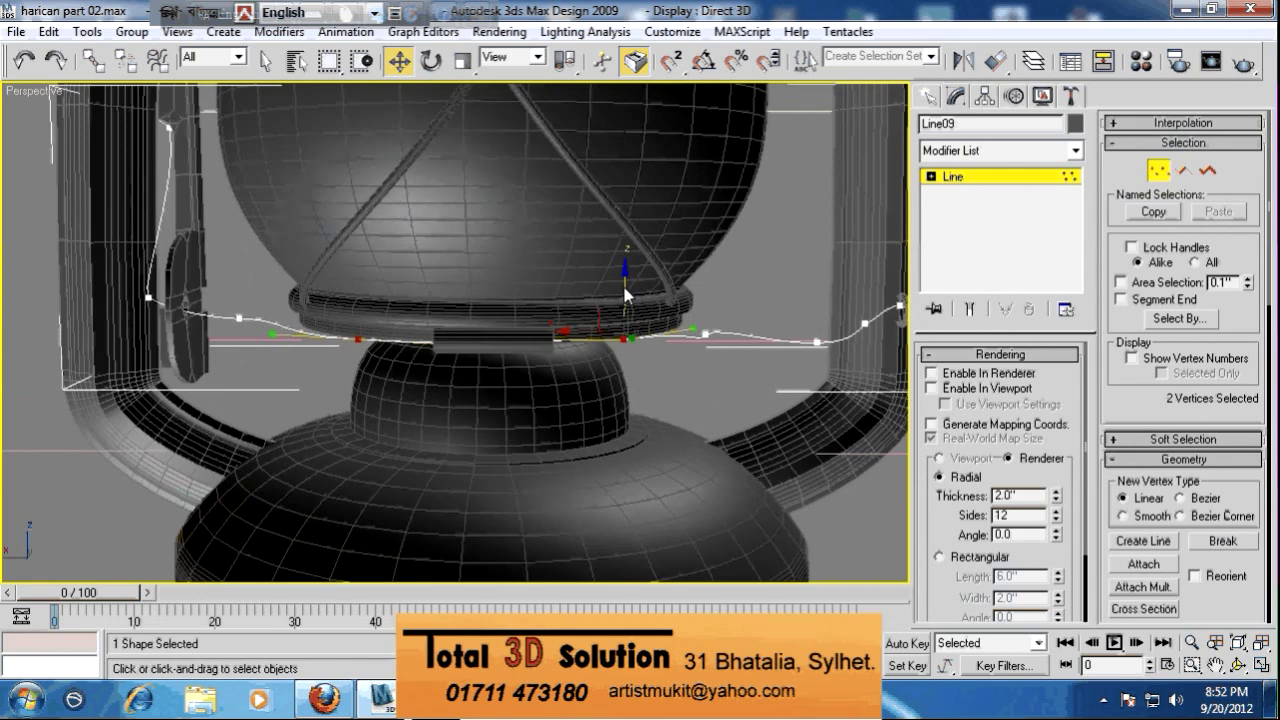
Leave vertex editing and enable the lever wire's thickness in both the renderer and the viewport
left_click(995, 180)
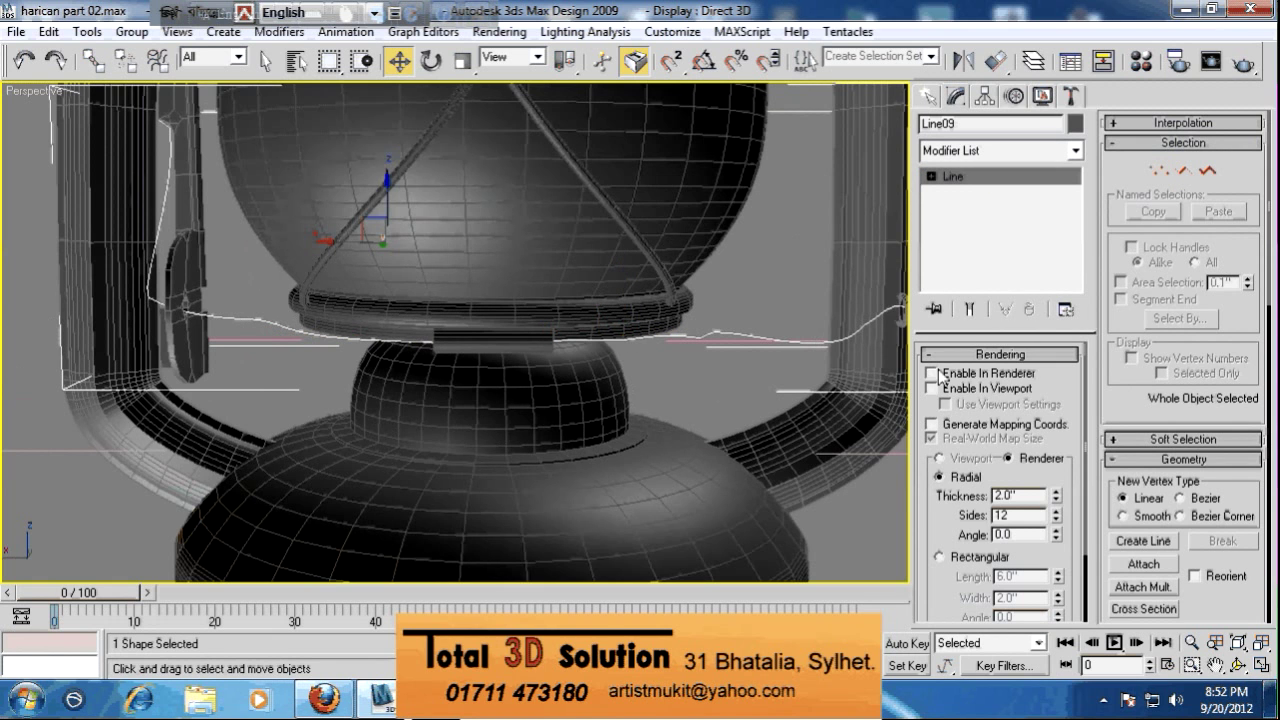
left_click(930, 388)
scroll(709, 371, "down", 4)
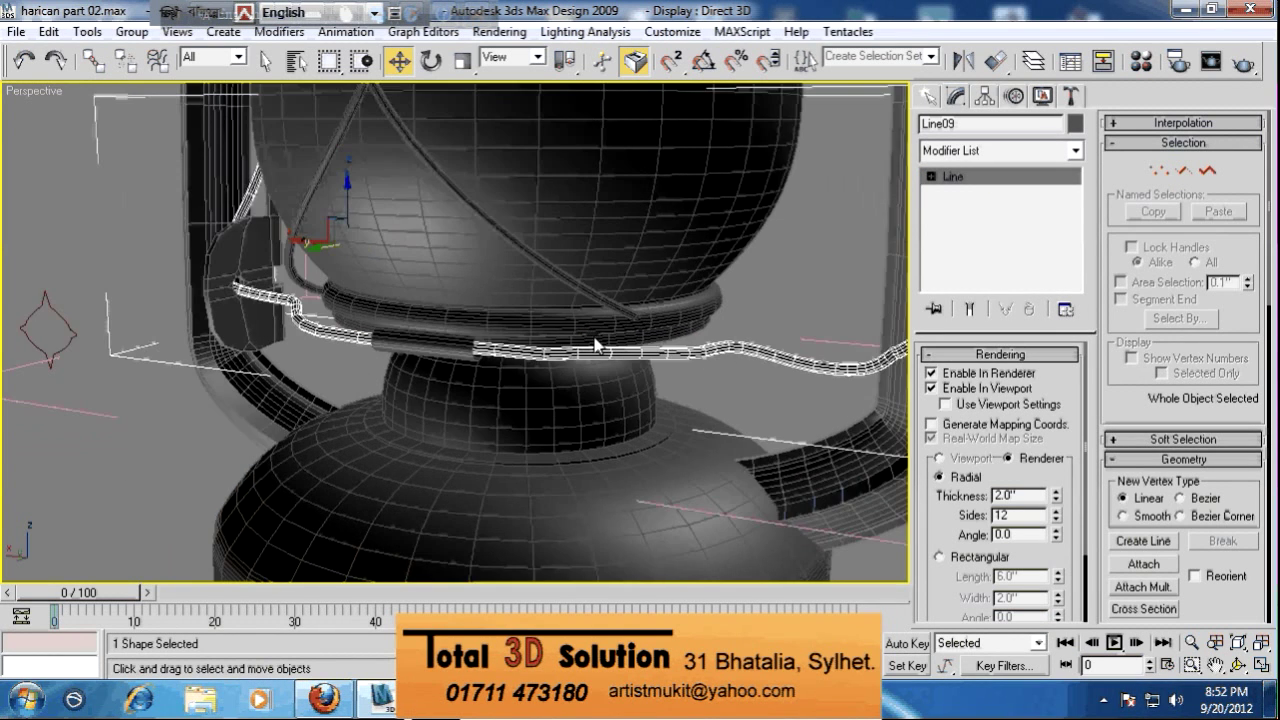
Close the harican parts group and ungroup it into separate objects
middle_click_drag(650, 353, 500, 159, "alt")
left_click(687, 295)
left_click(502, 167)
left_click(131, 31)
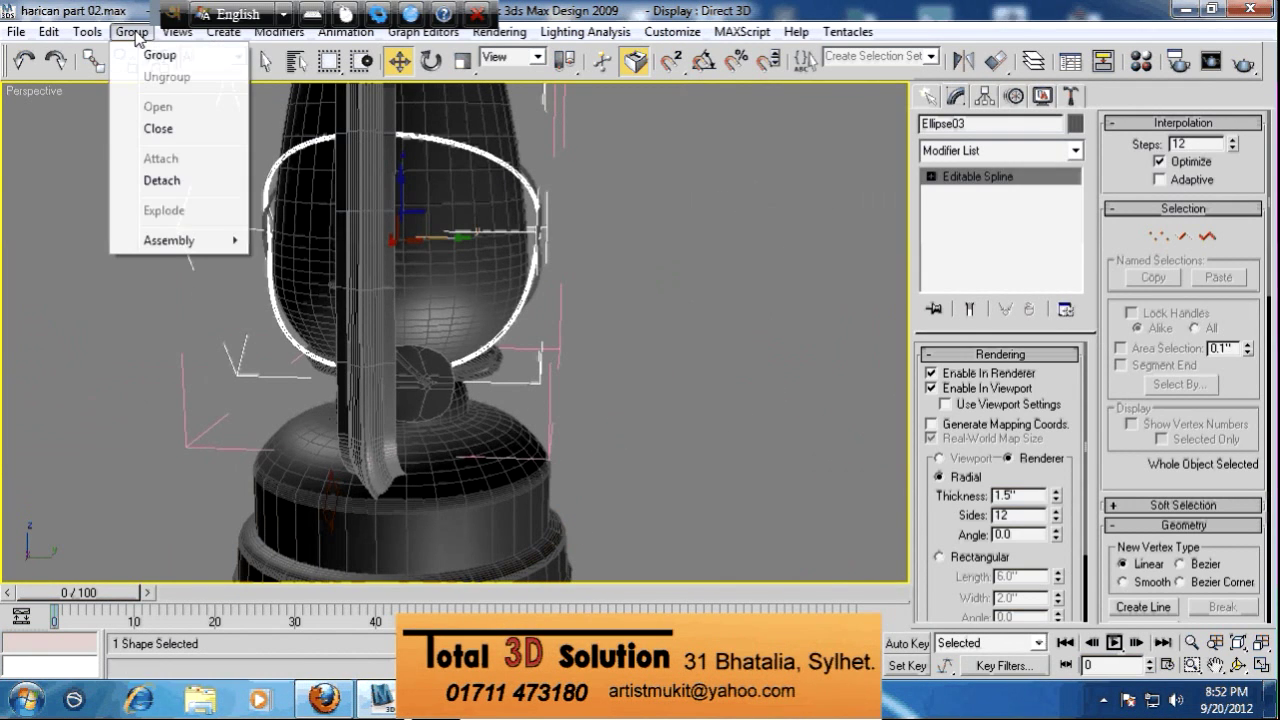
left_click(159, 128)
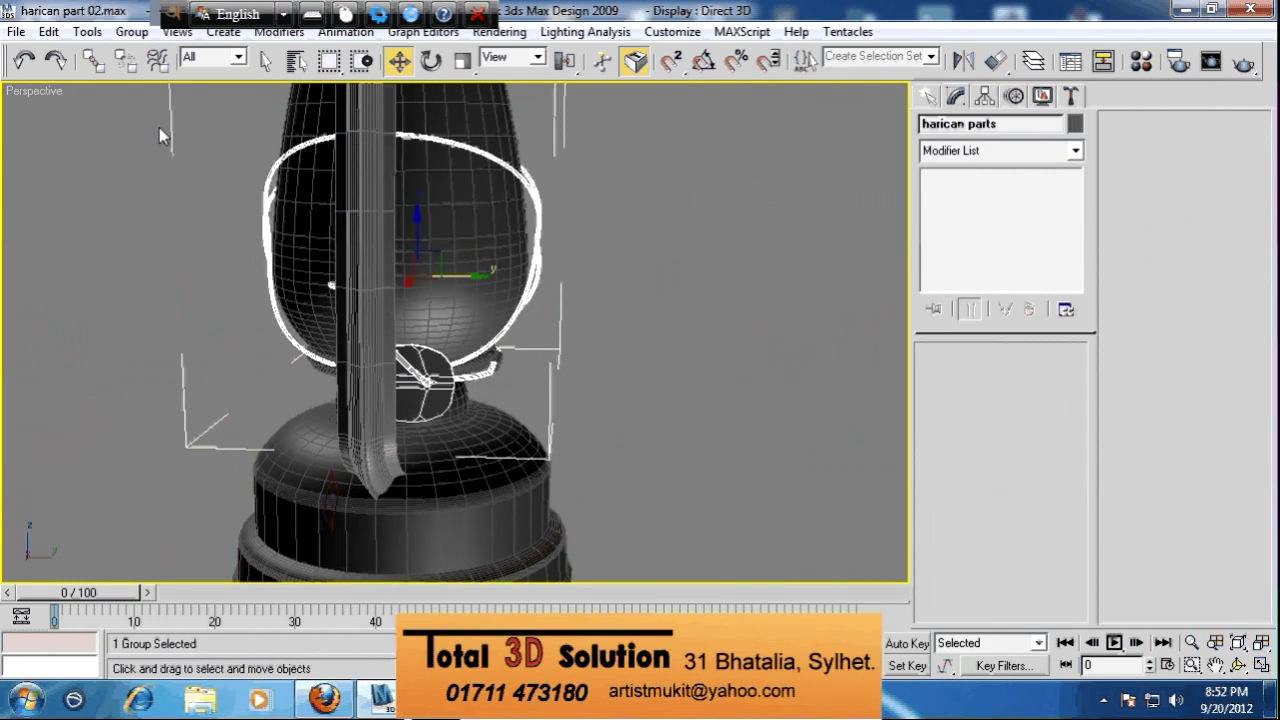
left_click(131, 31)
left_click(152, 78)
Attach the opposite crossed guard wire to the Ellipse03 guard wire around the glass
left_click(682, 206)
mouse_move(641, 218)
middle_mouse_down("alt")
mouse_move(787, 235)
mouse_move(665, 210)
middle_mouse_up("alt")
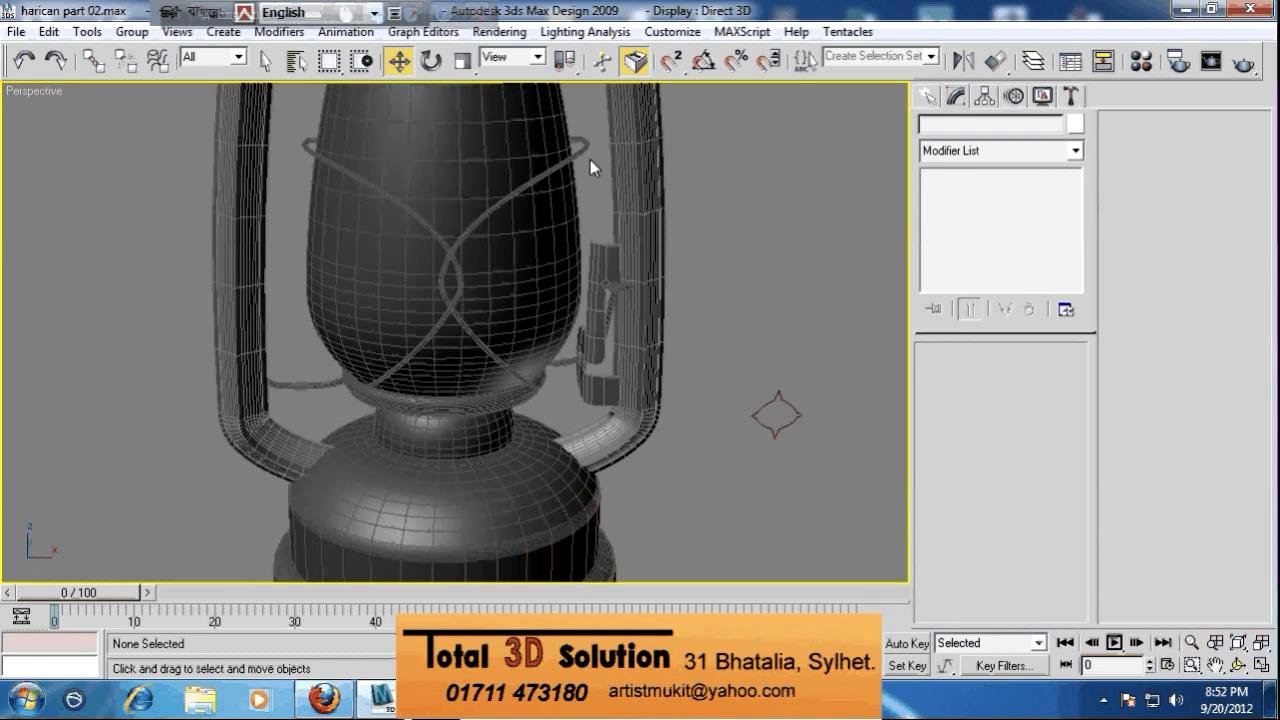
left_click(589, 157)
right_click(619, 180)
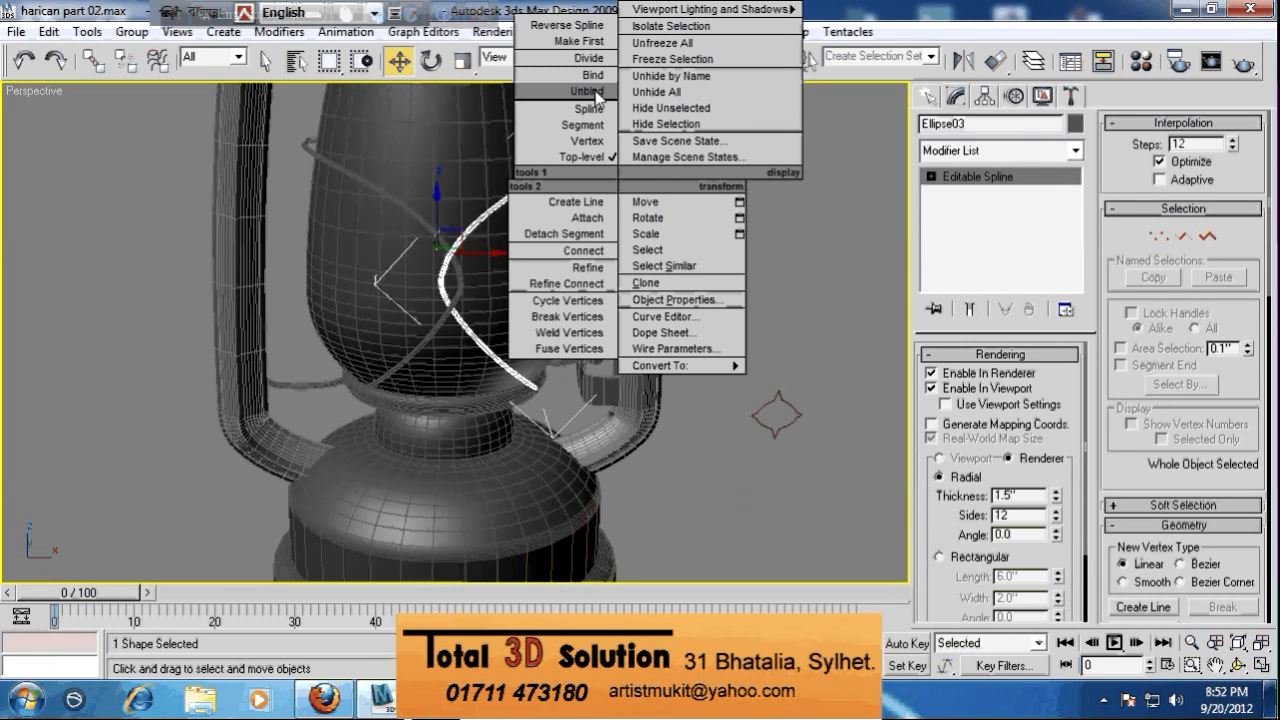
left_click(590, 219)
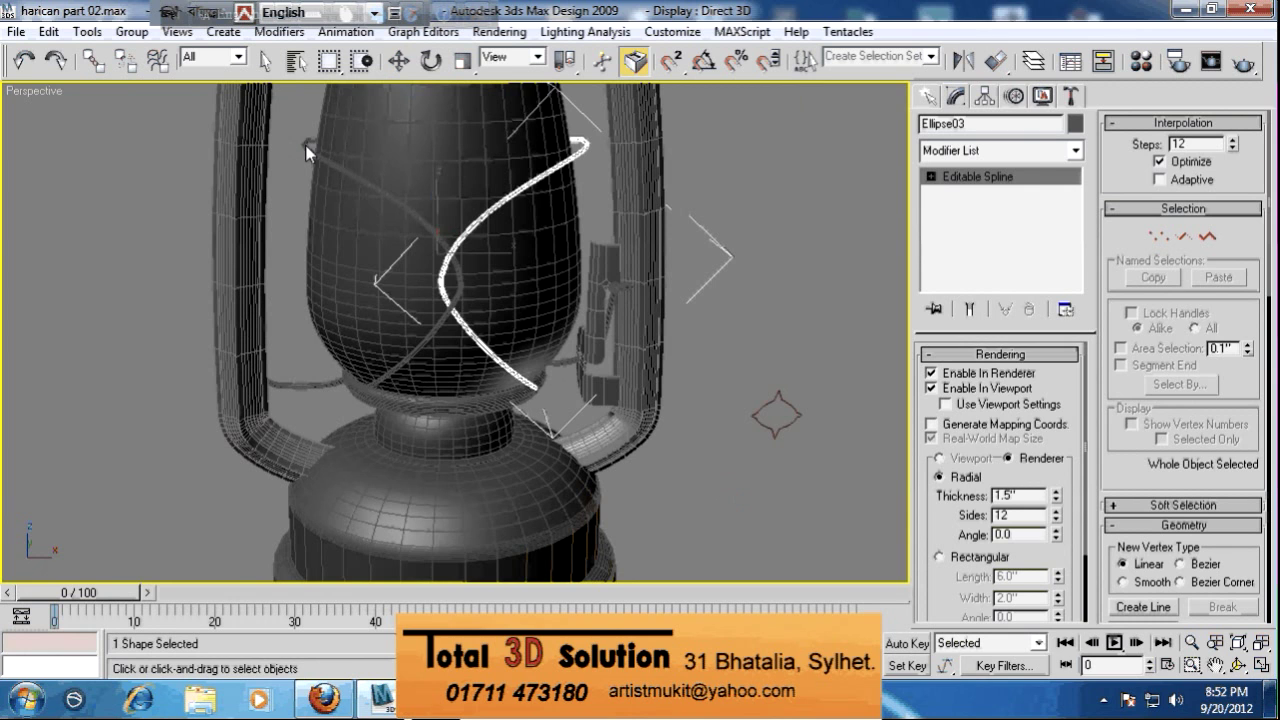
left_click(305, 146)
right_click(308, 150)
middle_click_drag(530, 184, 570, 304, "alt")
scroll(551, 220, "up", 3)
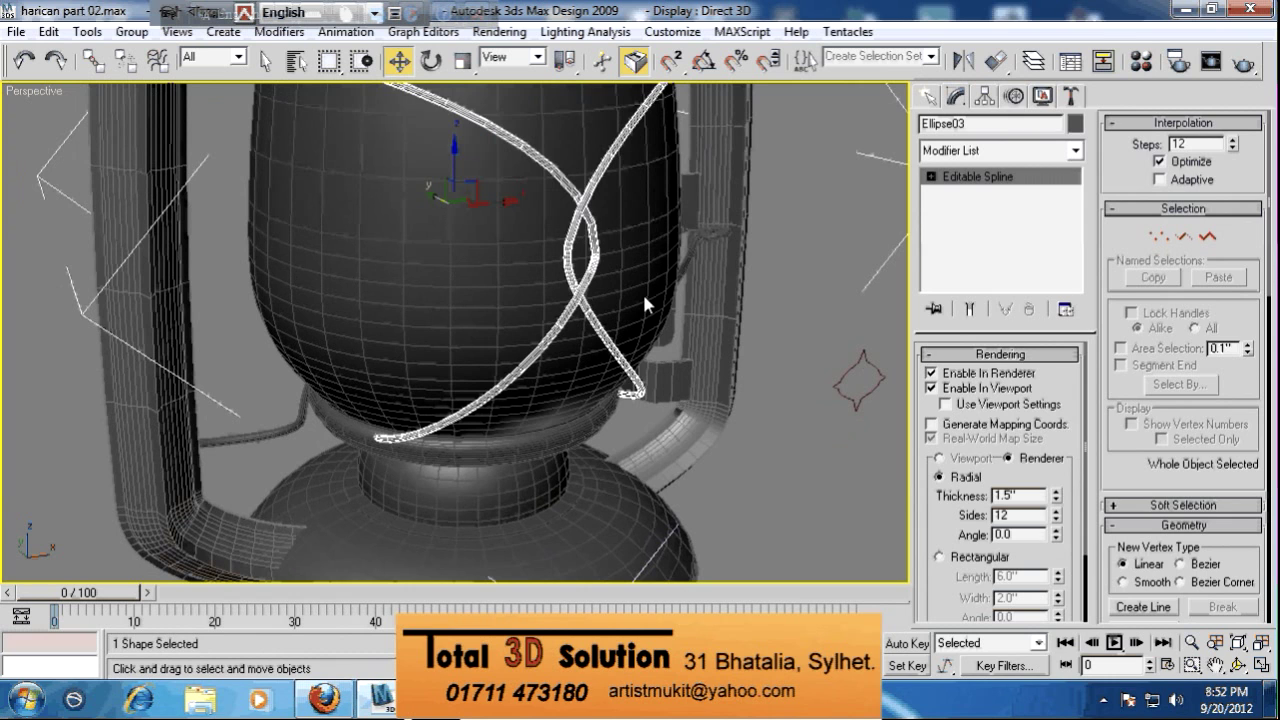
Convert the lathed ring under the glass to an editable poly
left_click(745, 365)
left_click(586, 434)
middle_click_drag(705, 382, 753, 381, "alt")
right_click(753, 381)
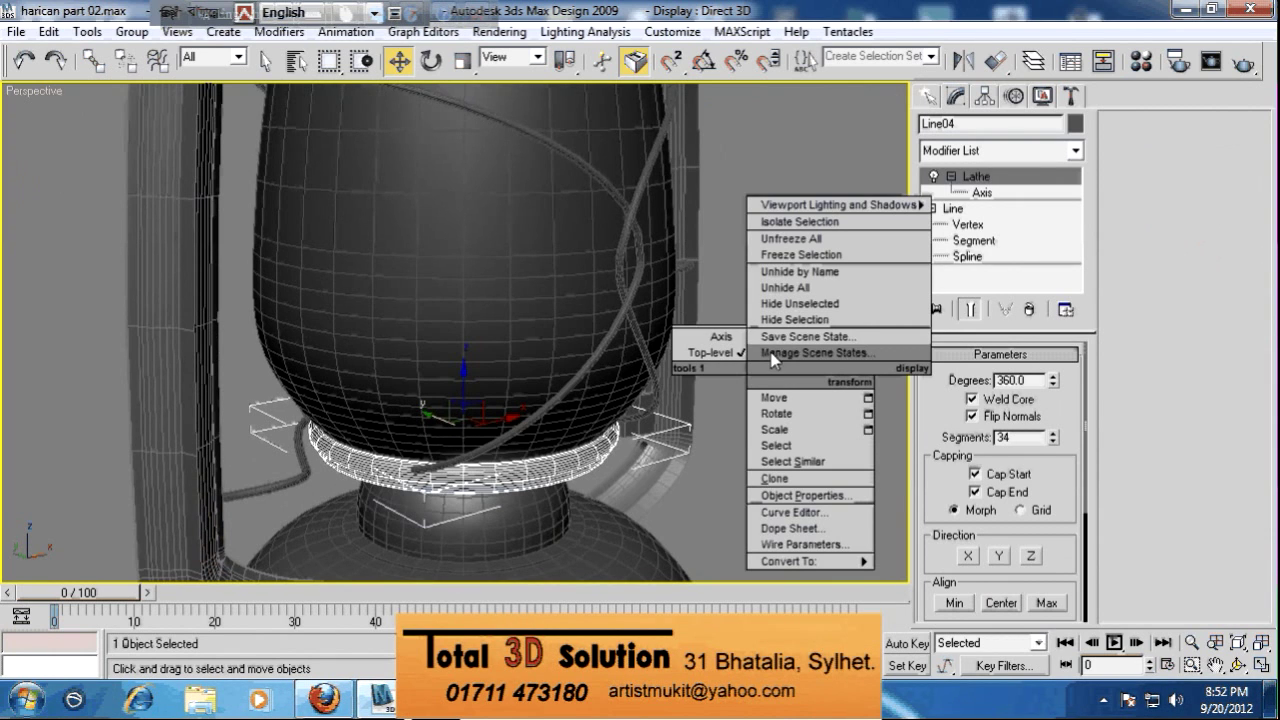
mouse_move(861, 575)
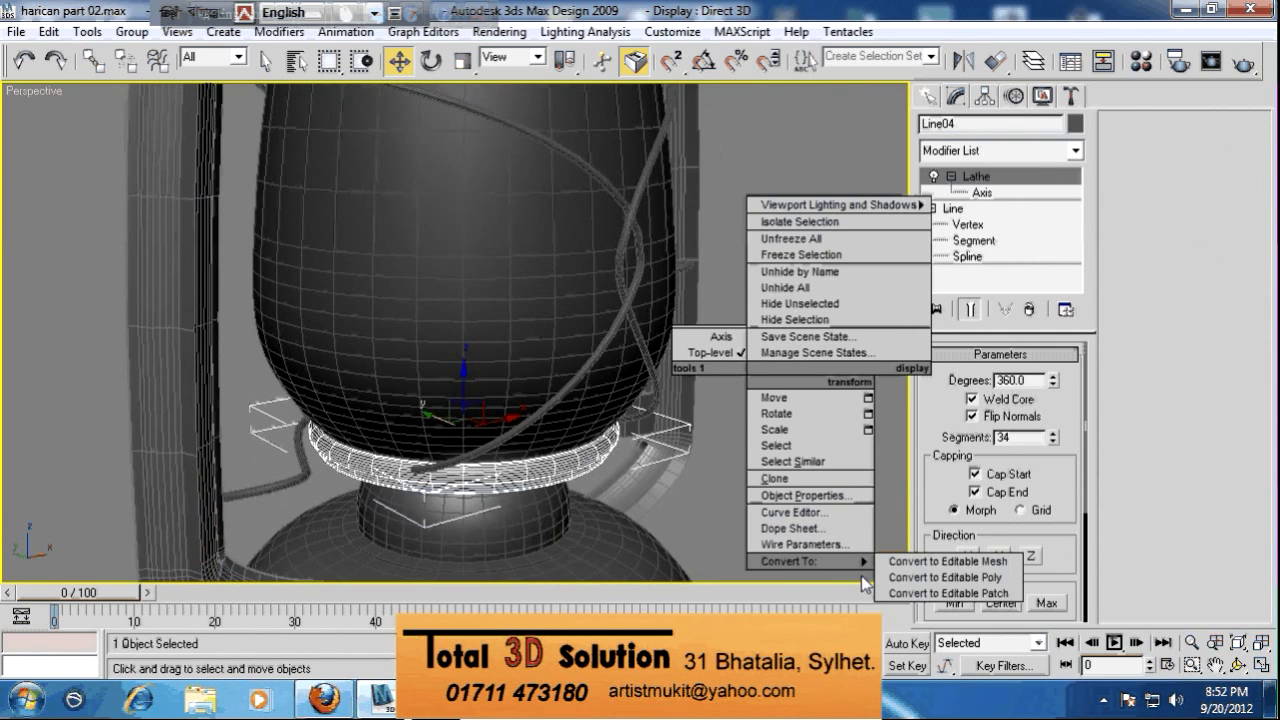
left_click(918, 570)
Attach the crossed guard wires to the ring under the glass
right_click(810, 370)
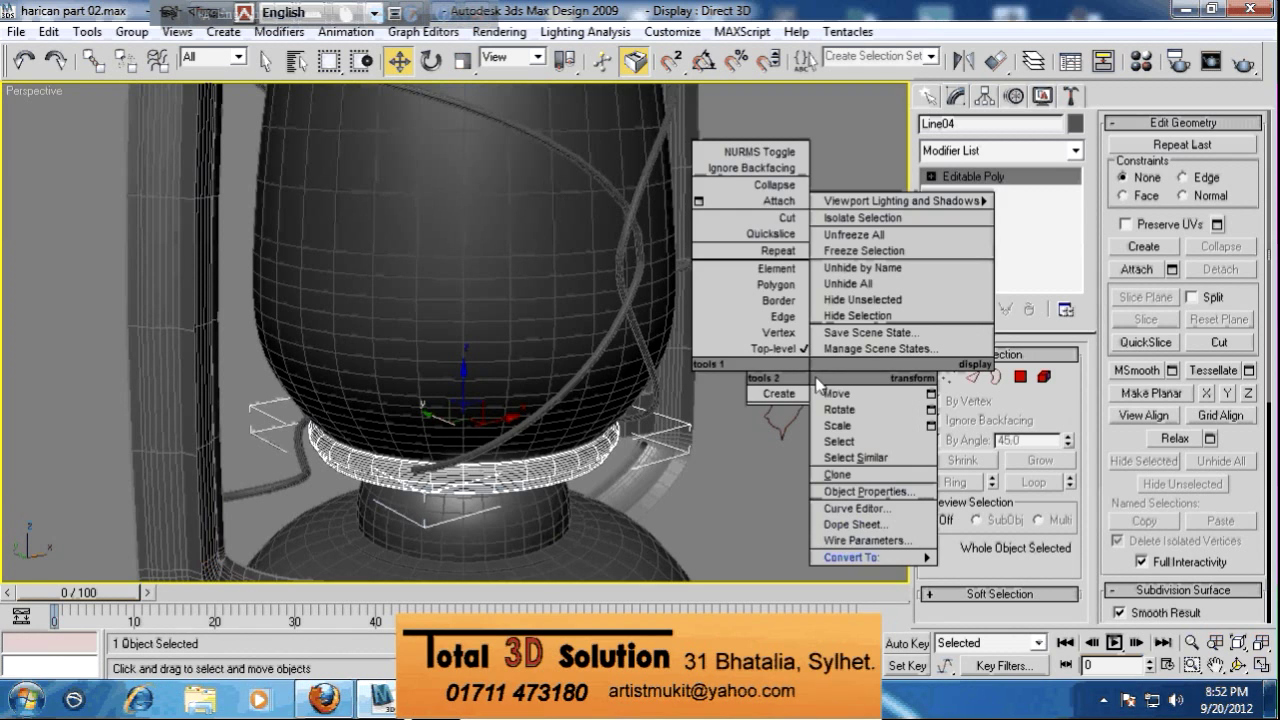
left_click(779, 201)
middle_click_drag(686, 277, 697, 366, "alt")
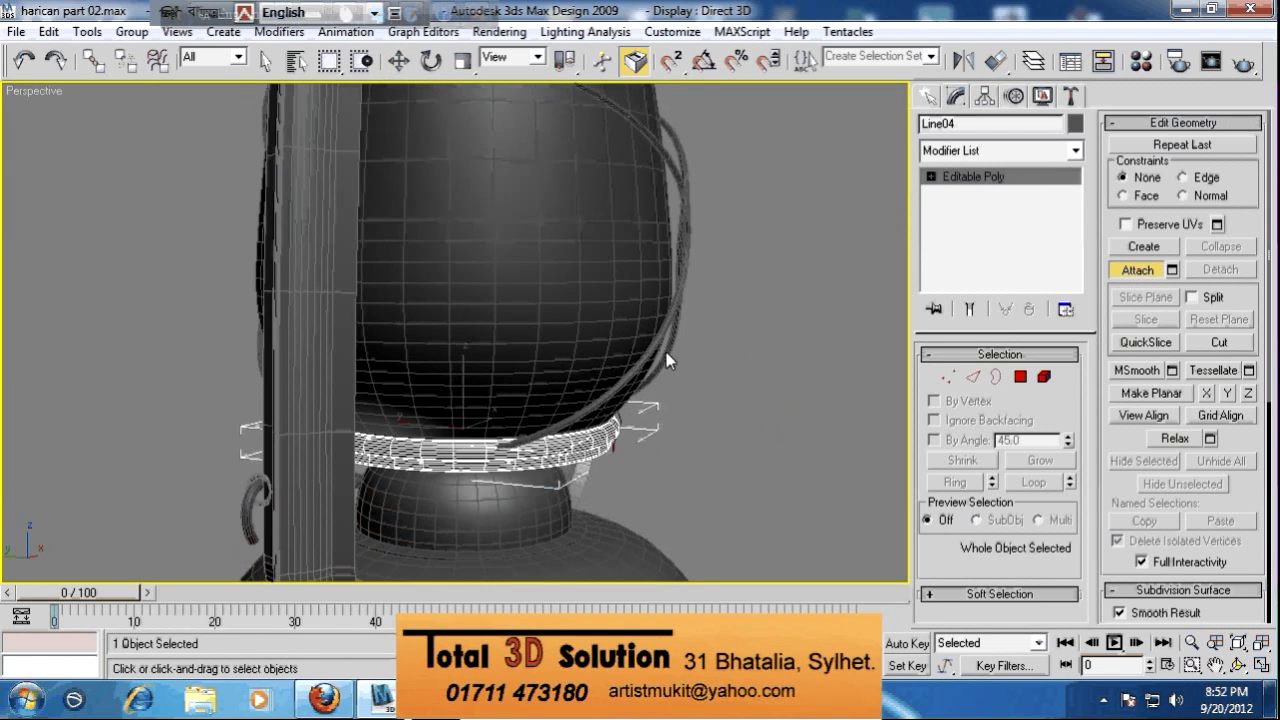
left_click(666, 352)
right_click(691, 358)
Rotate the lower lever wire slightly using the Rotate tool
right_click(495, 440)
left_click(522, 474)
mouse_move(514, 409)
left_mouse_down()
mouse_move(528, 439)
mouse_move(511, 393)
left_mouse_up()
middle_click_drag(568, 409, 477, 341, "alt")
scroll(476, 436, "down", 3)
left_click(600, 343)
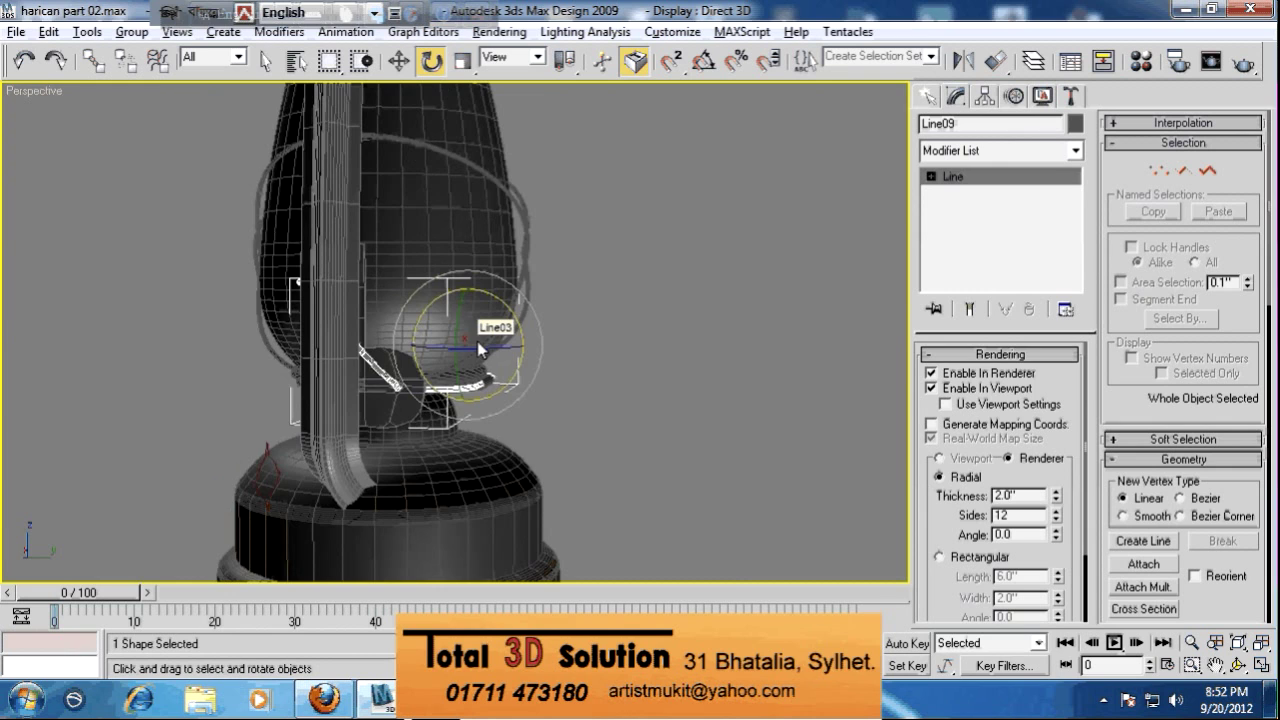
Restore the four-viewport layout and change the side-facing wireframe perspective viewport to the Left view, with the lantern framed
key("alt+w")
middle_click_drag(678, 269, 637, 202)
middle_click_drag(268, 415, 260, 310)
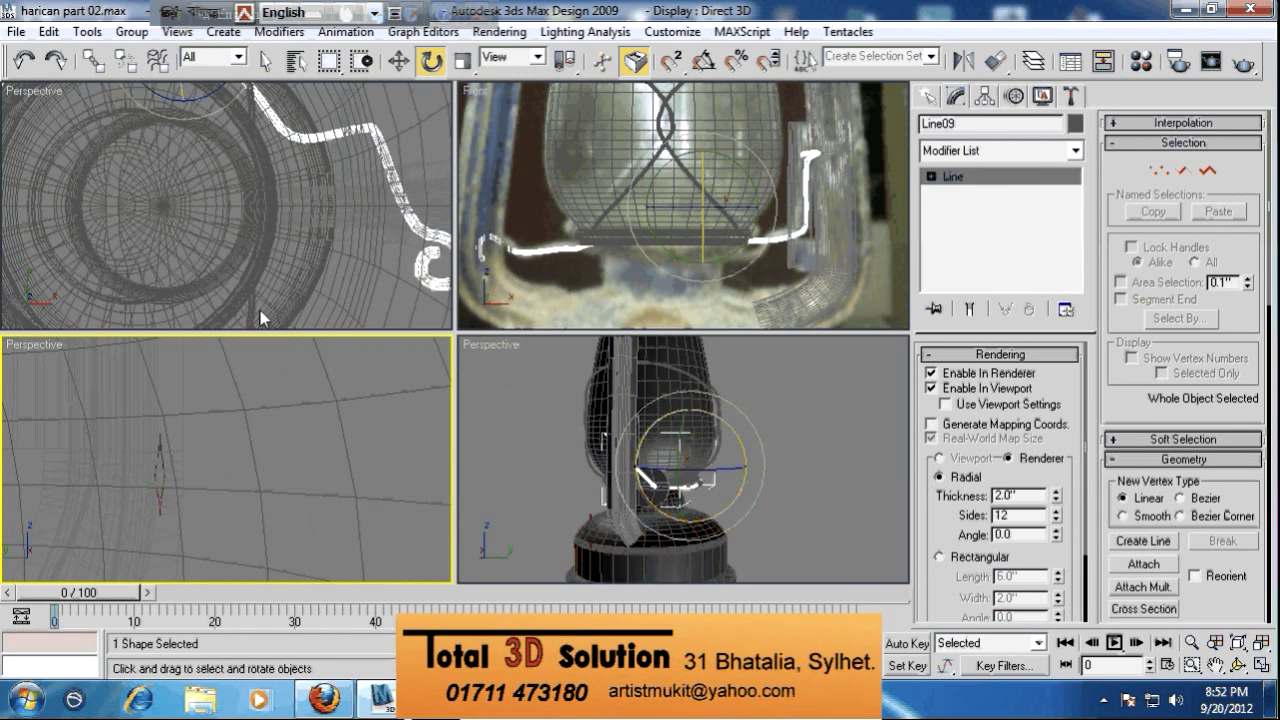
scroll(348, 416, "down", 8)
middle_click_drag(364, 423, 378, 444)
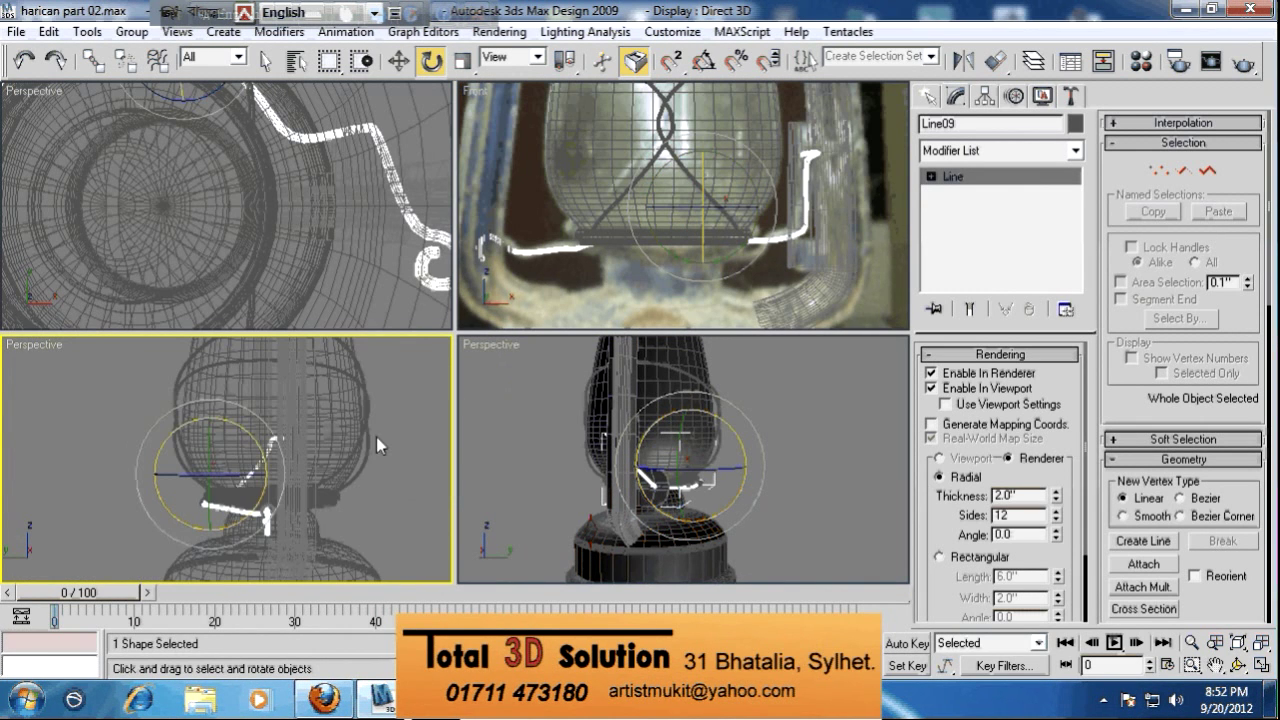
right_click(22, 346)
mouse_move(93, 250)
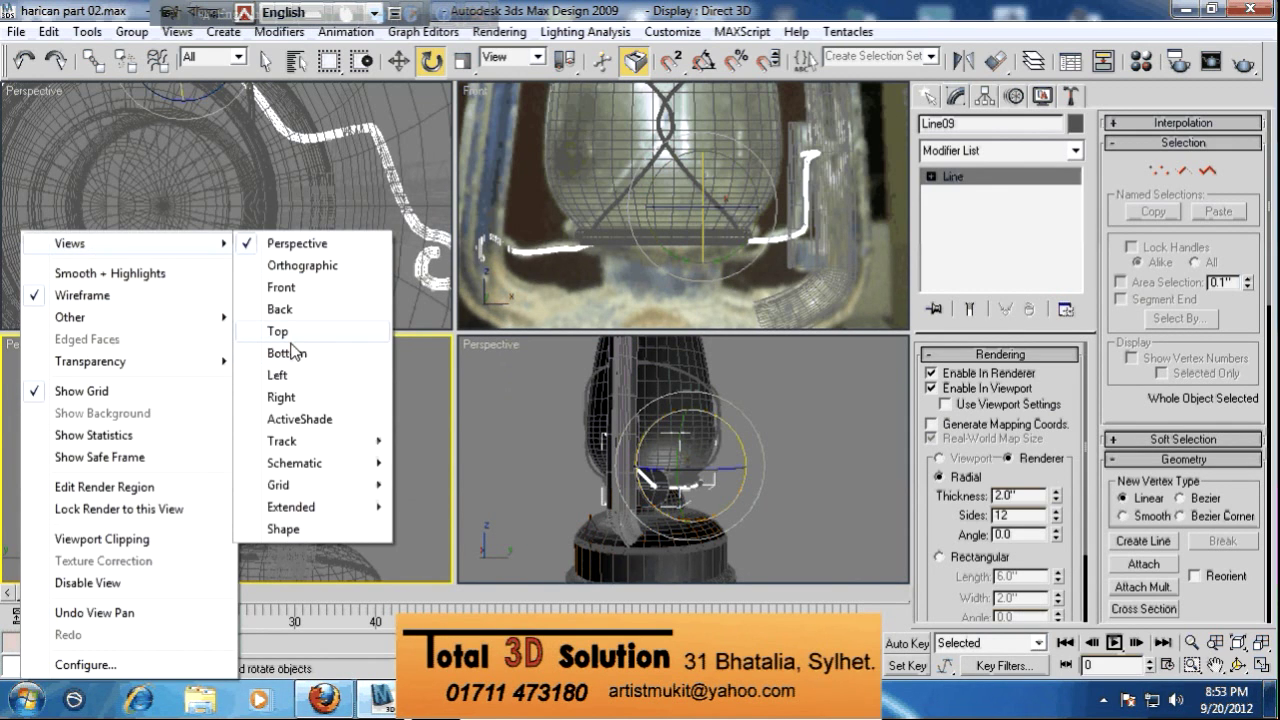
left_click(280, 375)
middle_click_drag(249, 456, 293, 369)
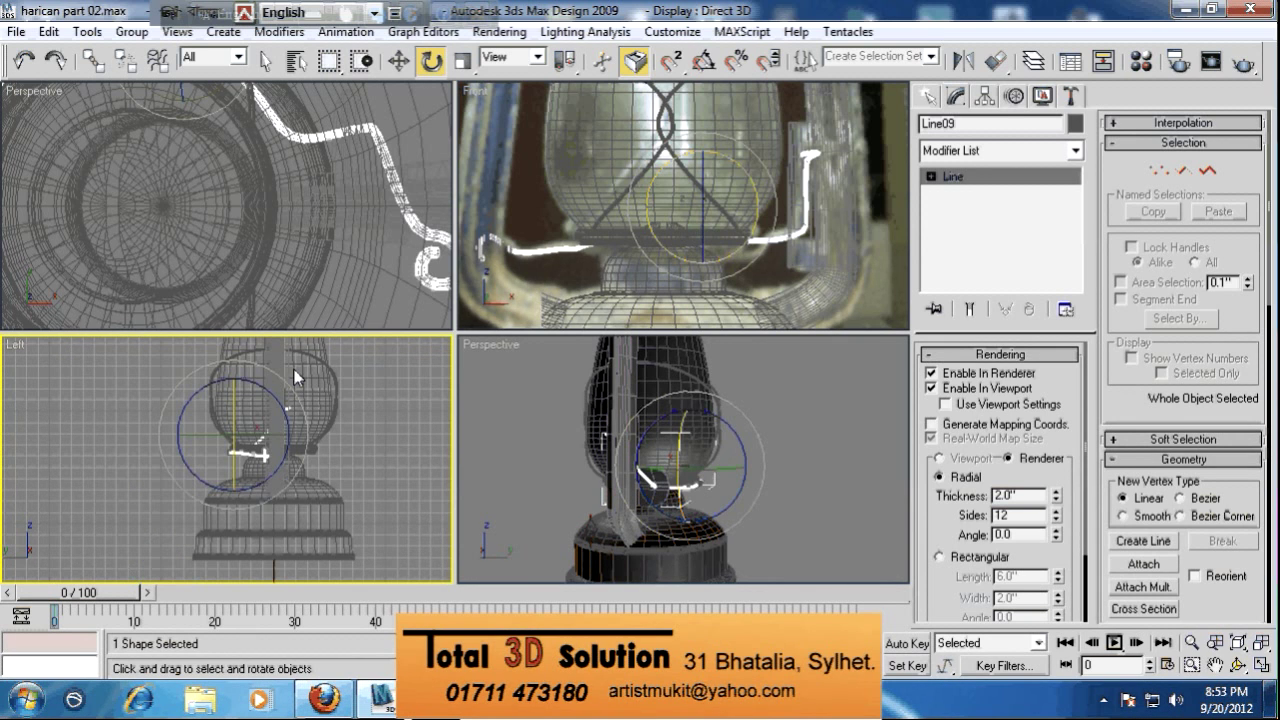
Enable Affect Pivot Only for the lever wire and move its pivot to the hooked end at the frame in the Front view
left_click(980, 100)
left_click(1002, 222)
left_click(398, 62)
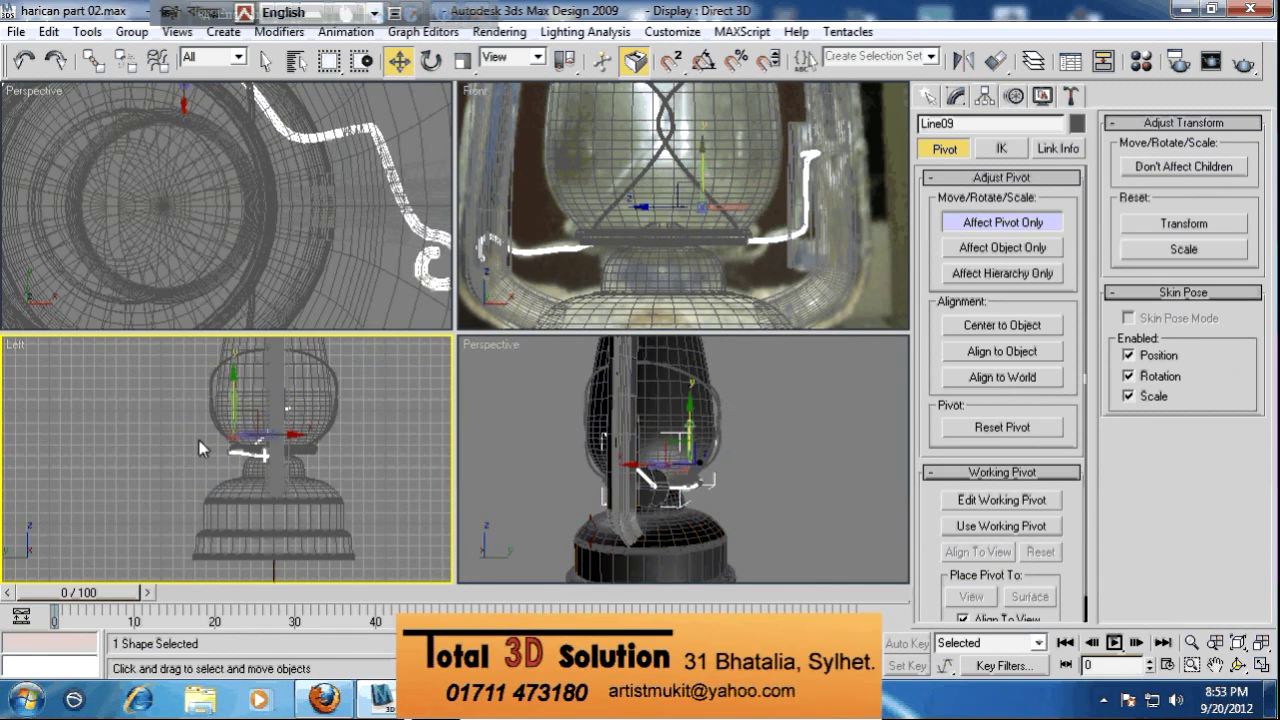
scroll(199, 440, "up", 3)
scroll(198, 436, "up", 2)
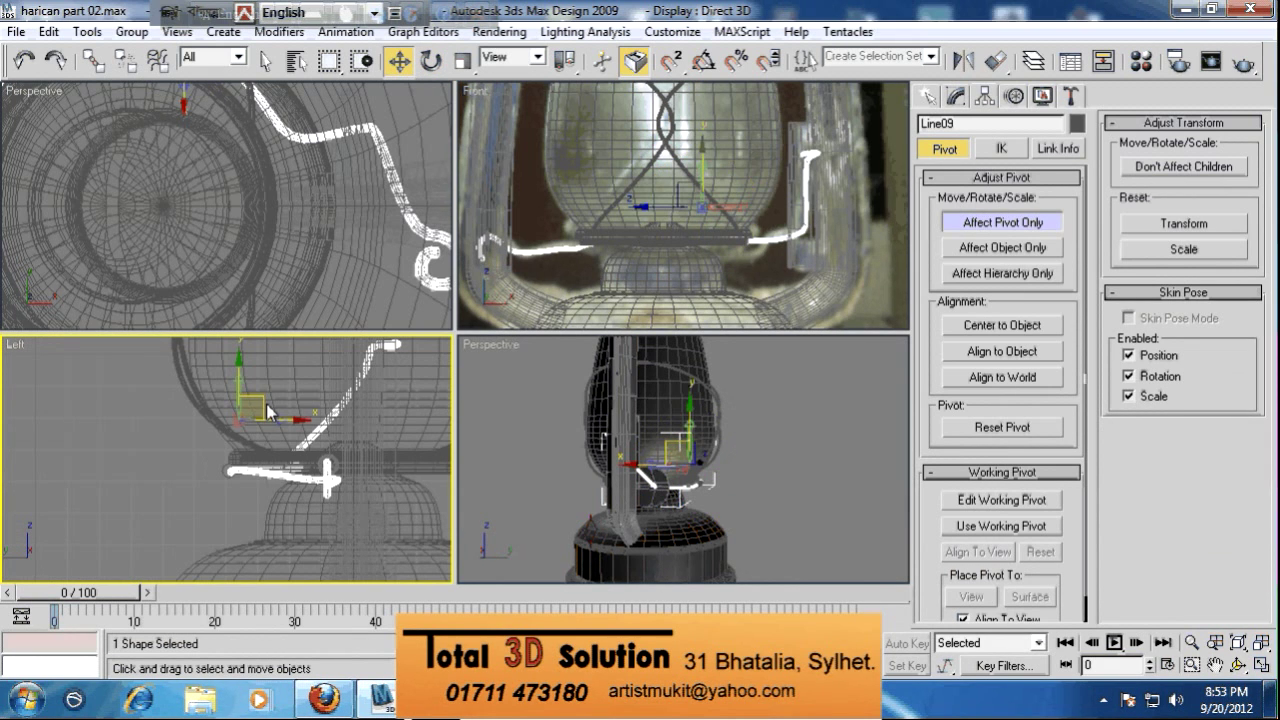
right_click(346, 271)
scroll(346, 270, "down", 3)
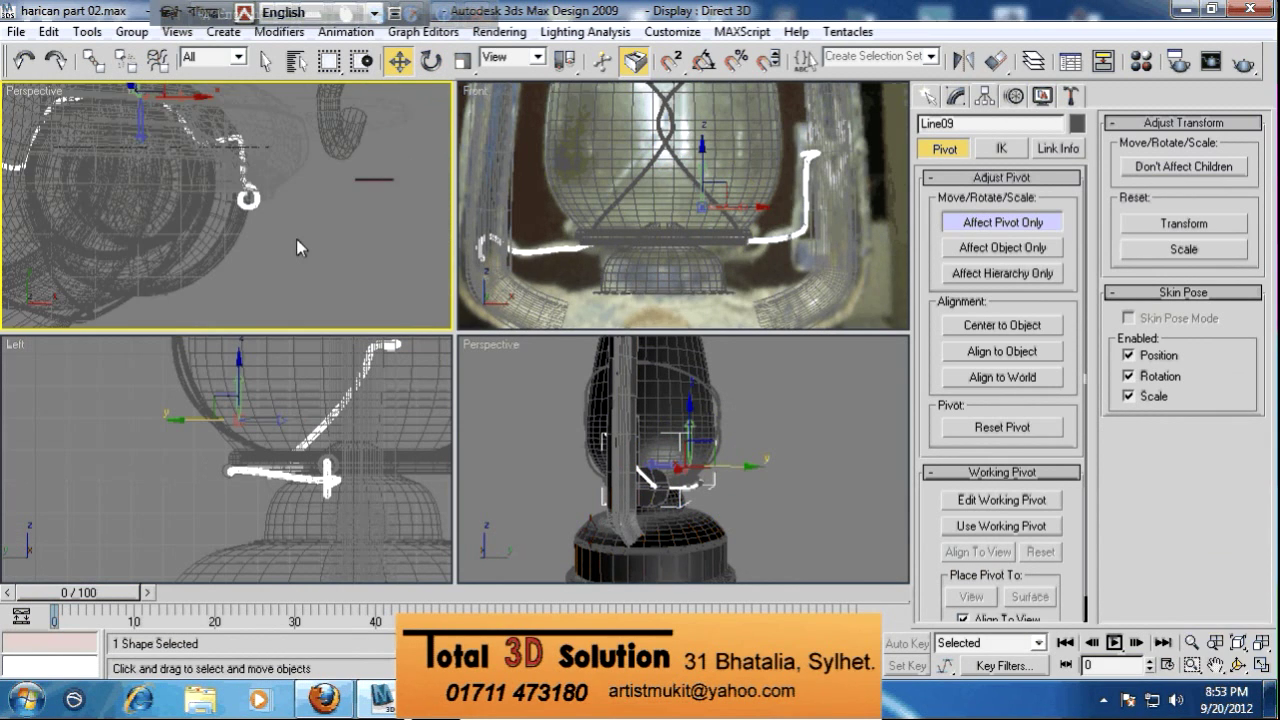
right_click(645, 238)
scroll(720, 205, "up", 2)
left_click_drag(773, 183, 557, 215)
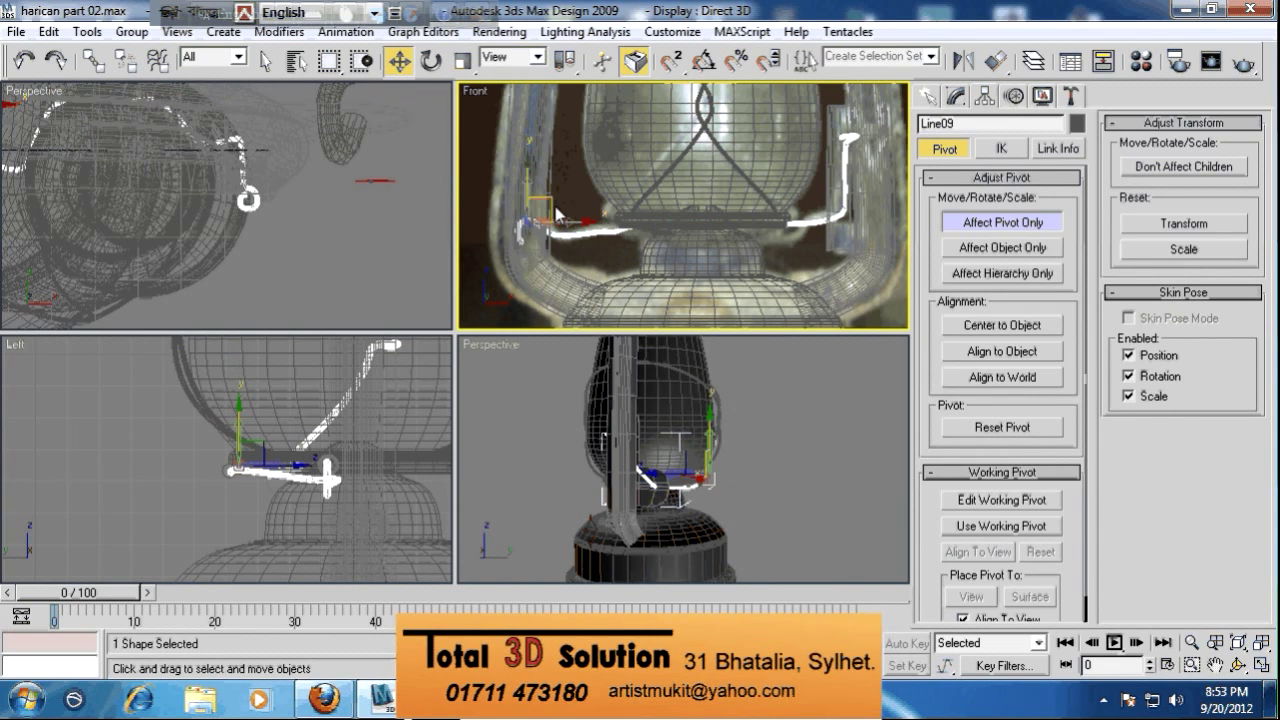
Align the lever wire's pivot with the hook at the frame in the Left view and check its placement up close
right_click(292, 491)
scroll(300, 489, "up", 3)
scroll(331, 488, "up", 2)
scroll(329, 490, "up", 2)
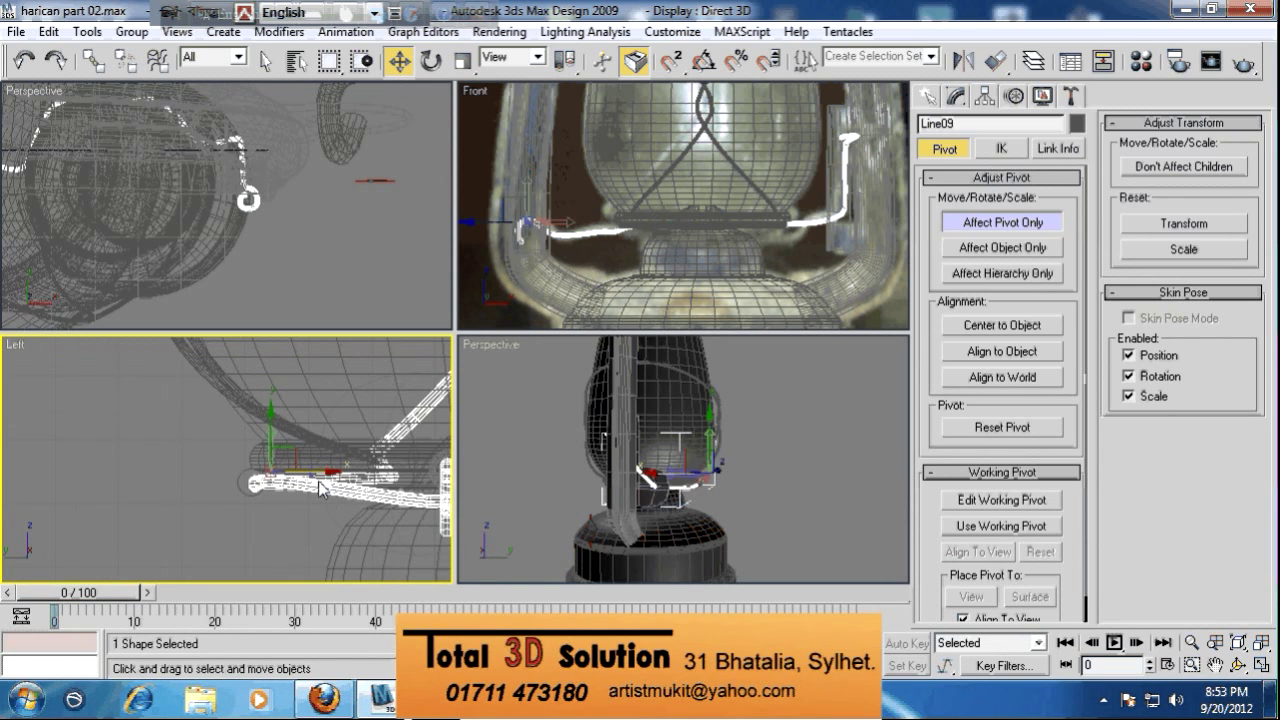
scroll(320, 488, "down", 3)
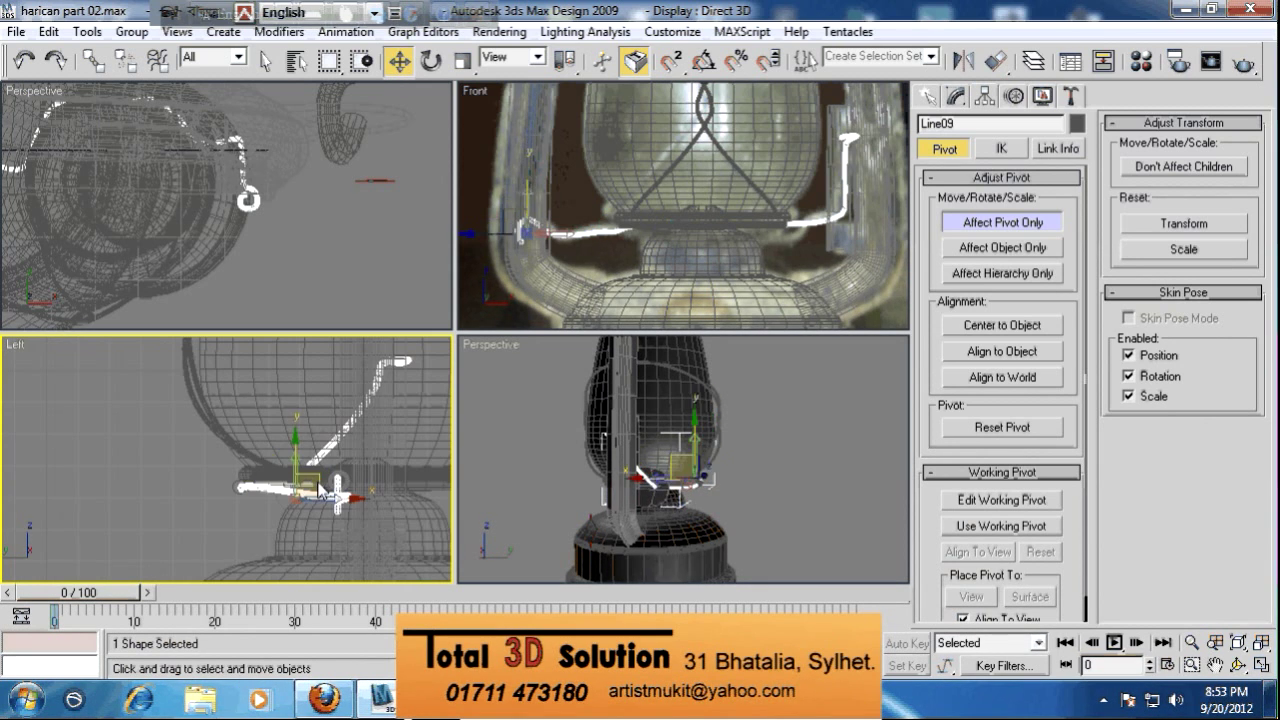
left_click_drag(320, 490, 364, 476)
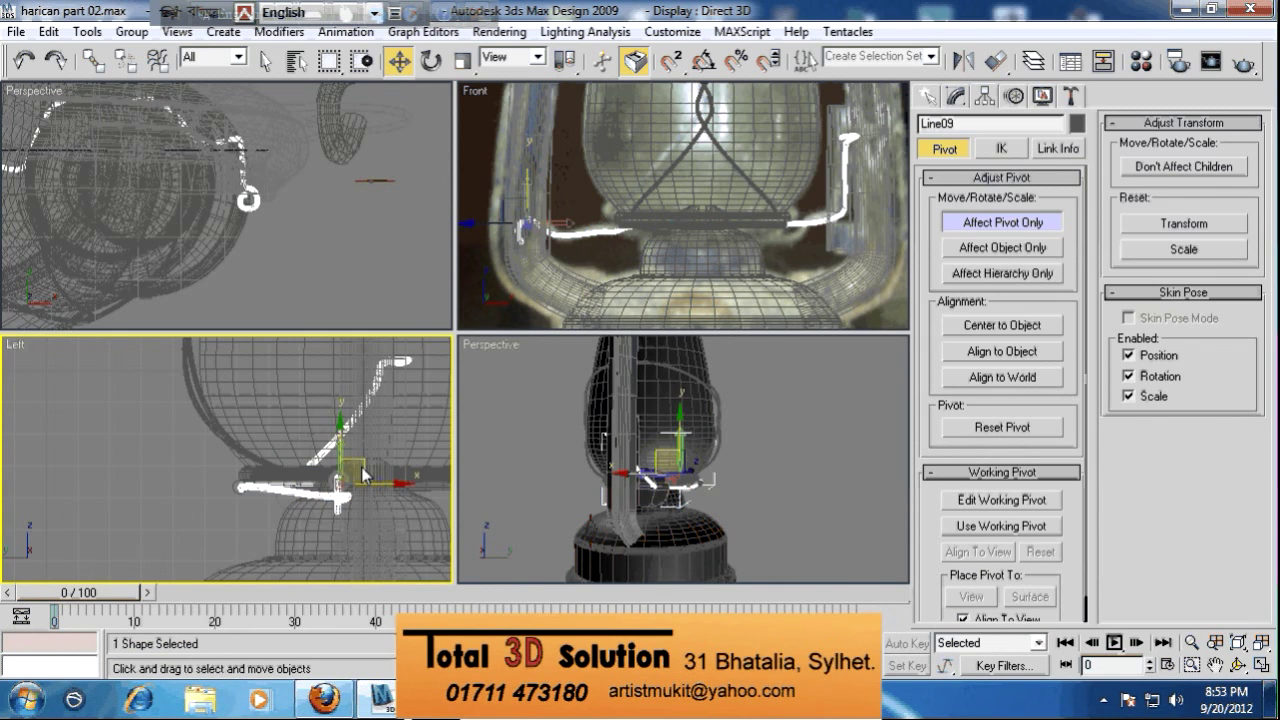
scroll(565, 484, "up", 5)
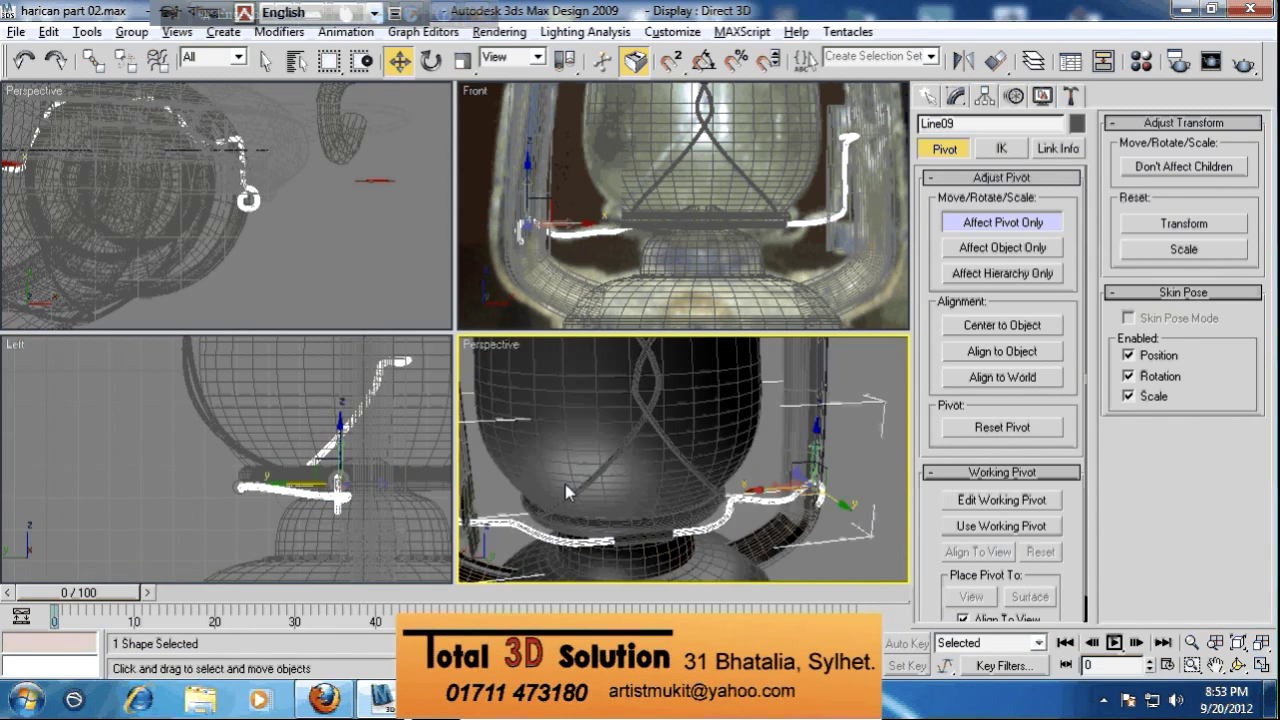
scroll(589, 483, "up", 6)
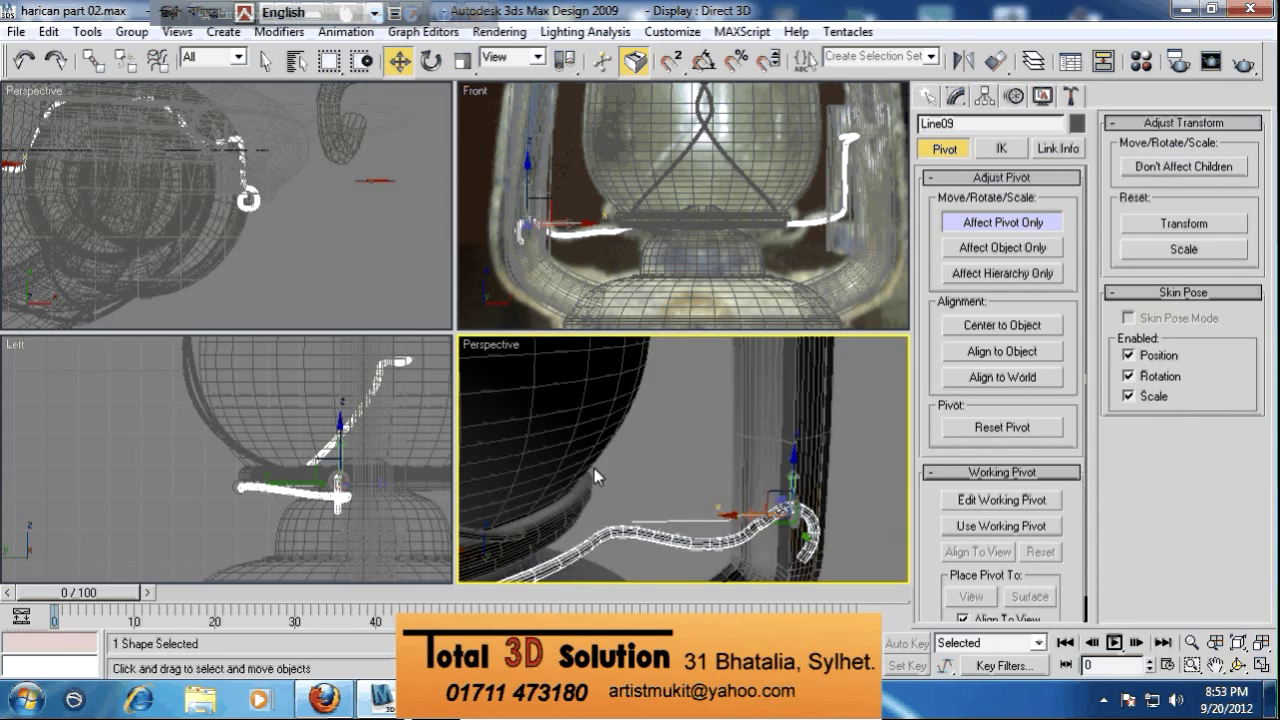
middle_click_drag(750, 507, 703, 470, "alt")
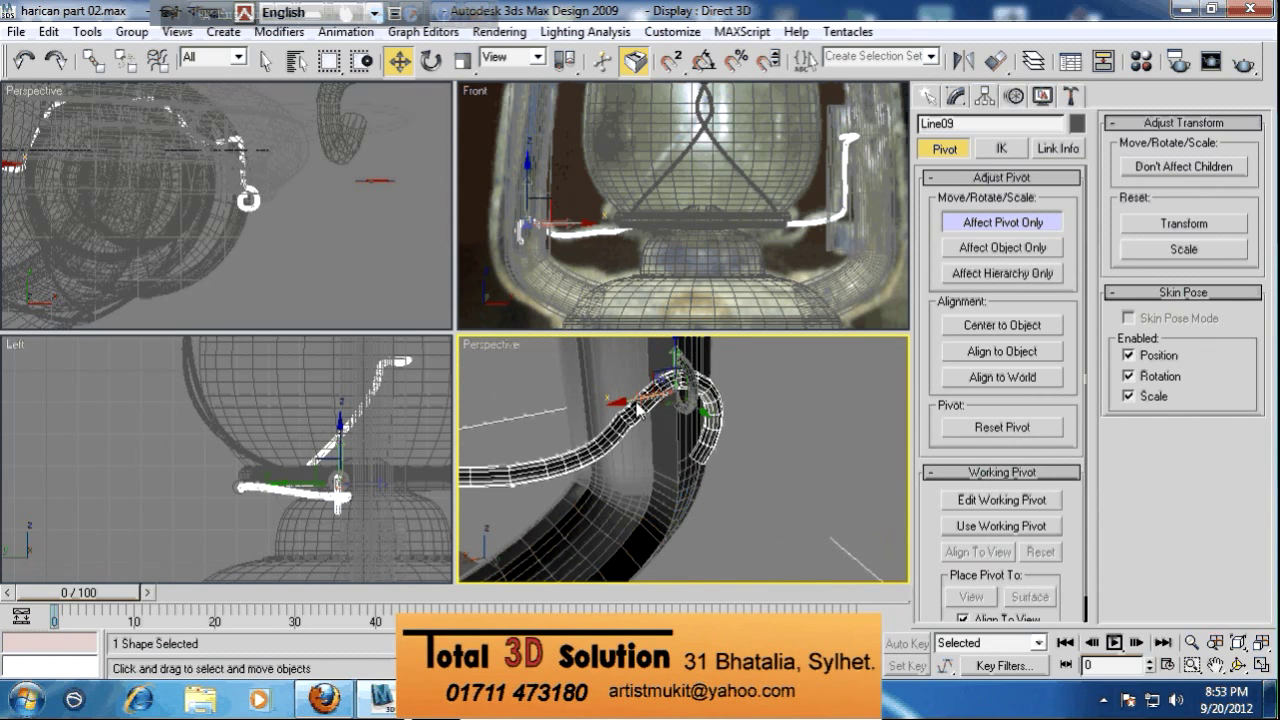
Fine-tune the lever wire's pivot at its hook in the maximized perspective view, and turn off Affect Pivot Only
middle_click_drag(640, 412, 740, 475, "alt")
key("alt+w")
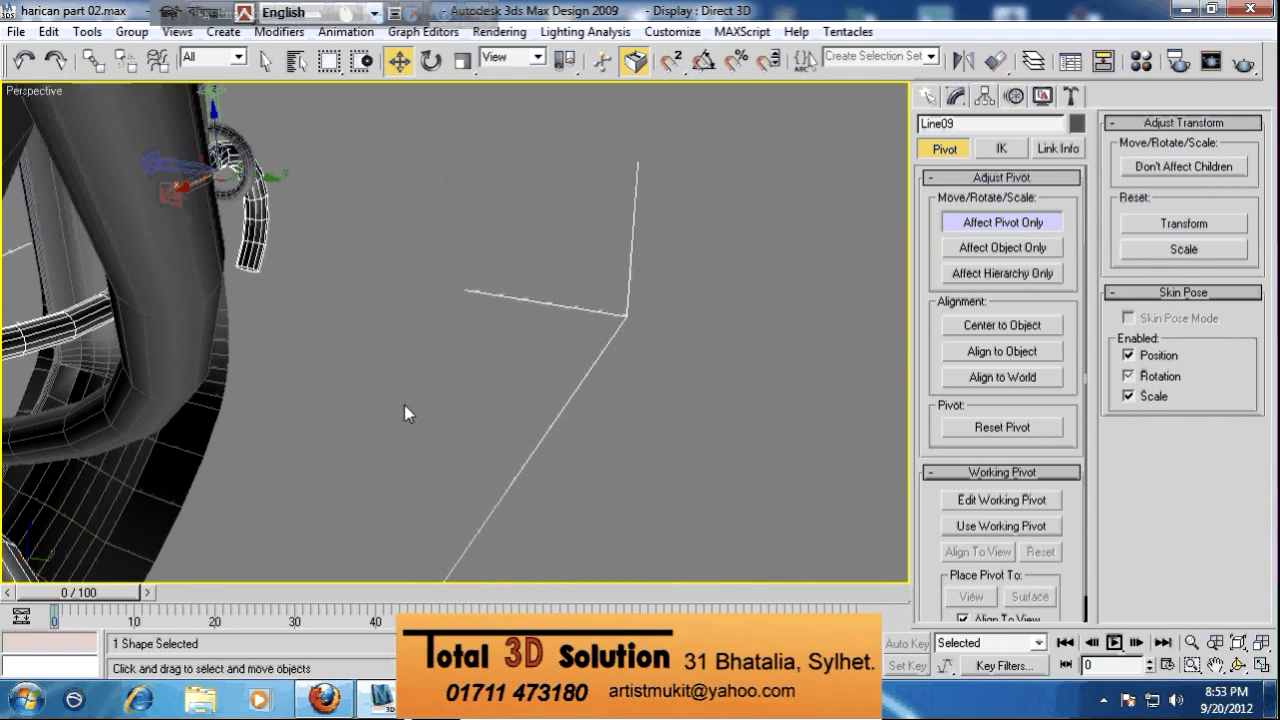
scroll(260, 290, "up", 5)
scroll(268, 208, "down", 3)
left_click_drag(287, 187, 293, 190)
left_click(966, 224)
Rotate the lever wire slightly about its pivot at the hooked end
middle_click_drag(340, 304, 445, 320, "alt")
scroll(445, 320, "down", 6)
right_click(392, 364)
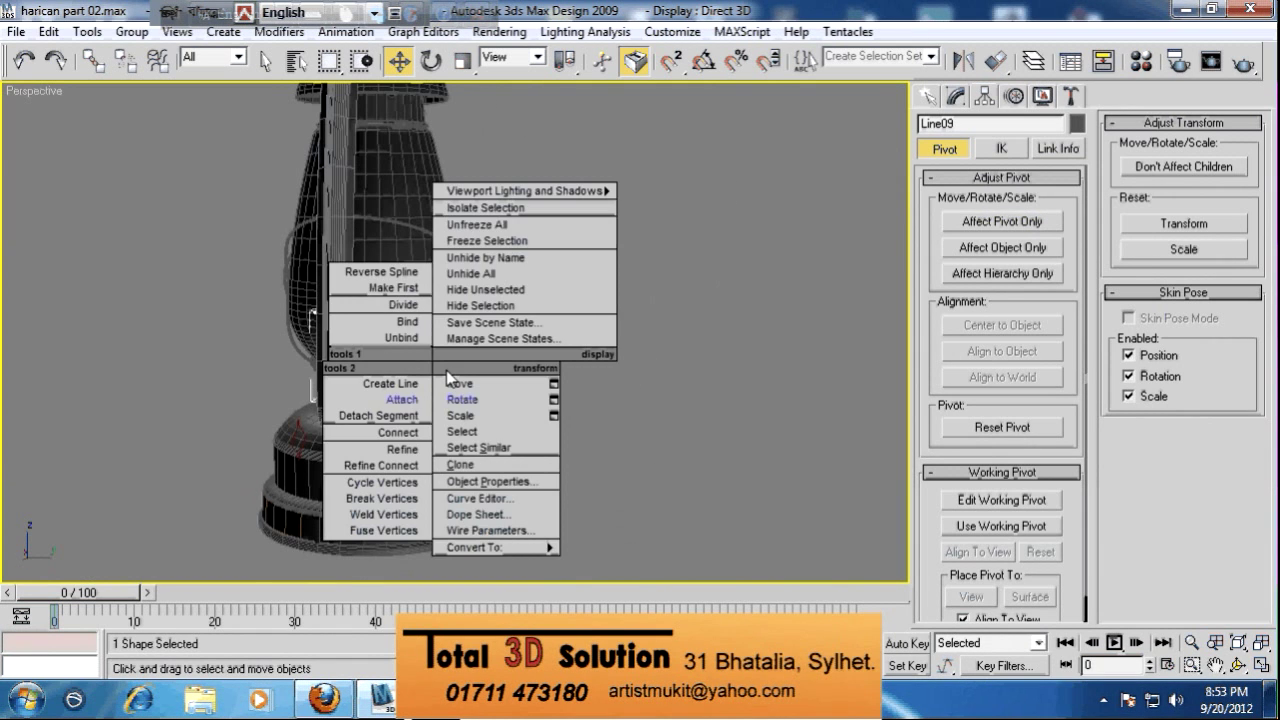
left_click(480, 405)
mouse_move(457, 315)
left_mouse_down()
mouse_move(489, 368)
mouse_move(474, 306)
left_mouse_up()
middle_click_drag(492, 316, 325, 403, "alt")
Move the lever wire's pivot to the bend at the lever plate, using Affect Pivot Only and switching it off again
scroll(412, 344, "up", 3)
right_click(527, 349)
left_click(555, 368)
middle_click_drag(555, 372, 525, 383, "alt")
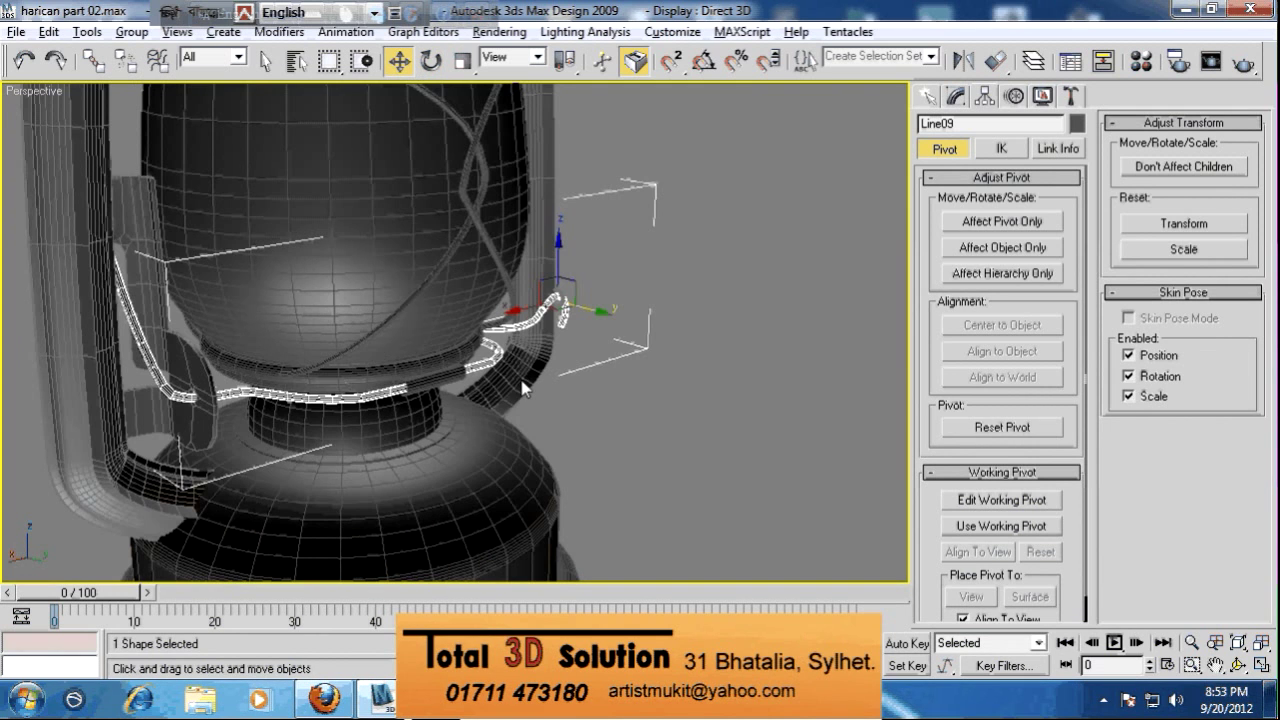
left_click(990, 221)
middle_click_drag(520, 335, 556, 326, "alt")
left_click_drag(554, 322, 141, 410)
middle_click_drag(140, 409, 223, 374, "alt")
scroll(364, 317, "up", 3)
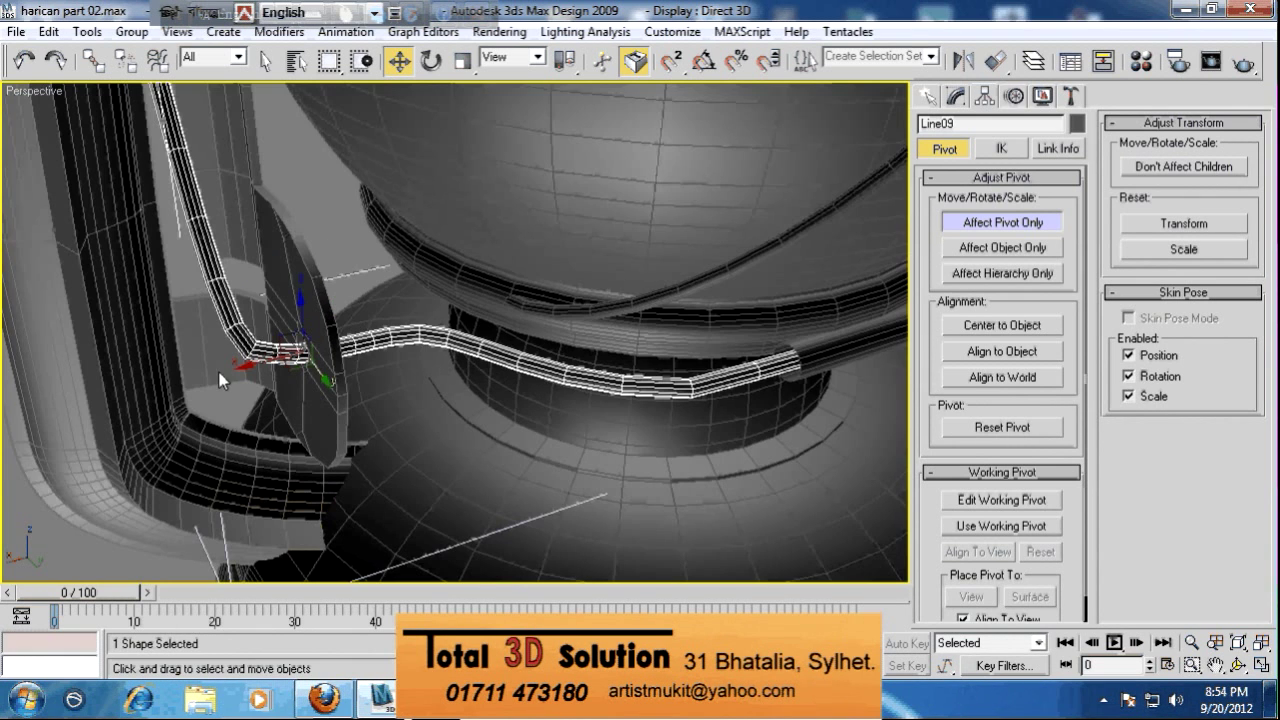
left_click(984, 226)
Rotate the lever wire slightly about its new pivot at the lever plate
scroll(396, 267, "down", 3)
right_click(394, 267)
left_click(427, 305)
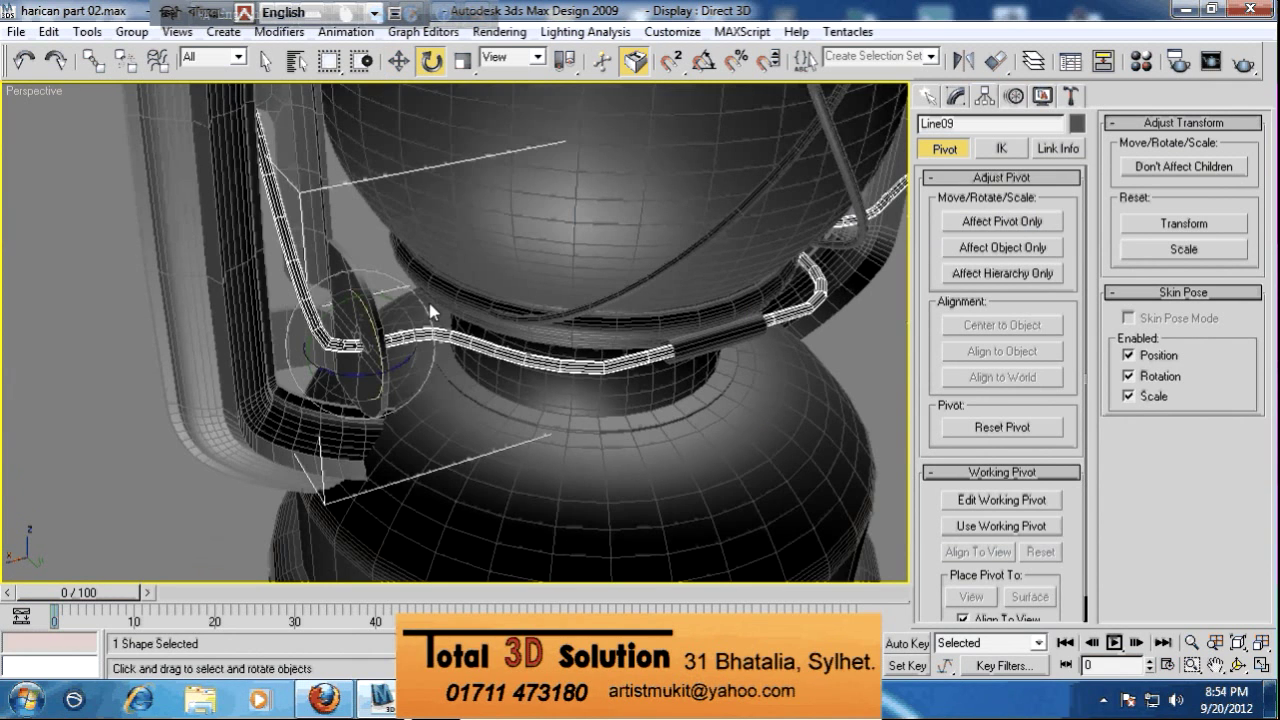
scroll(430, 312, "up", 2)
mouse_move(371, 304)
left_mouse_down()
mouse_move(370, 332)
mouse_move(360, 306)
mouse_move(364, 318)
left_mouse_up()
middle_click_drag(364, 318, 419, 282, "alt")
Attach the short tube around the lever wire to the guard-wire ring and check the merged object's selection
scroll(430, 280, "up", 4)
left_click(698, 296)
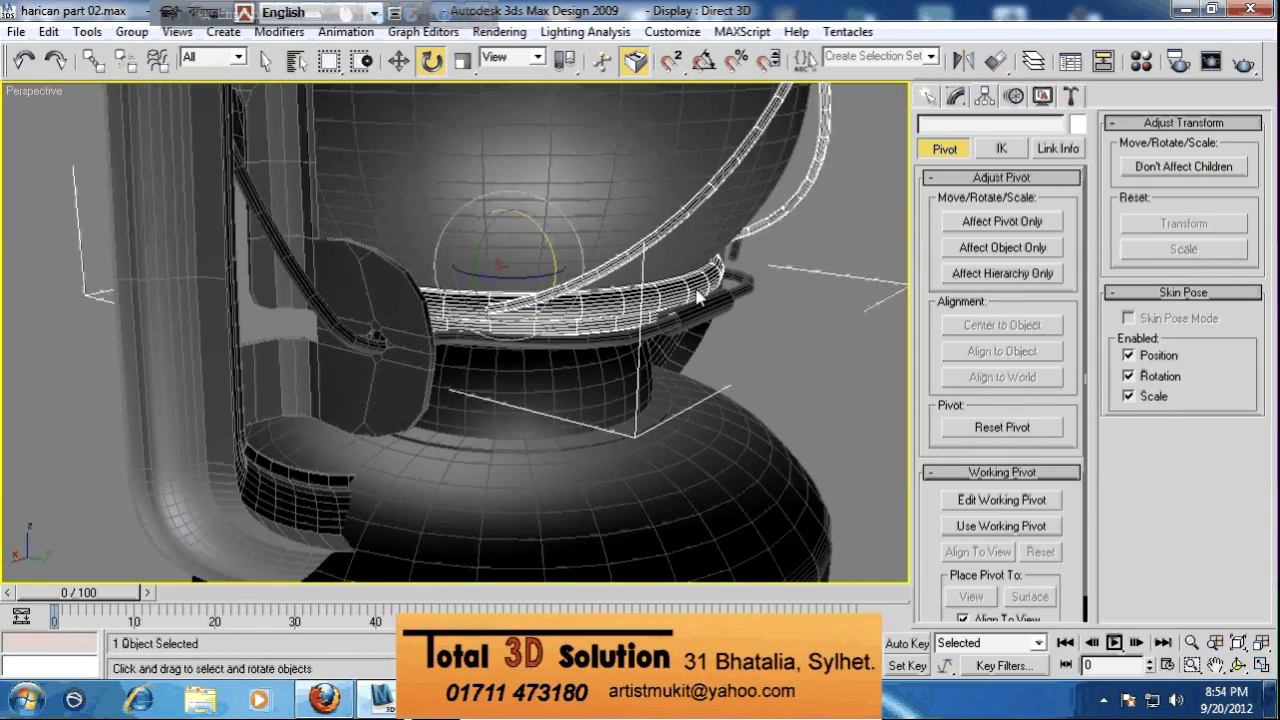
scroll(715, 318, "up", 4)
middle_click_drag(715, 318, 664, 338)
right_click(740, 328)
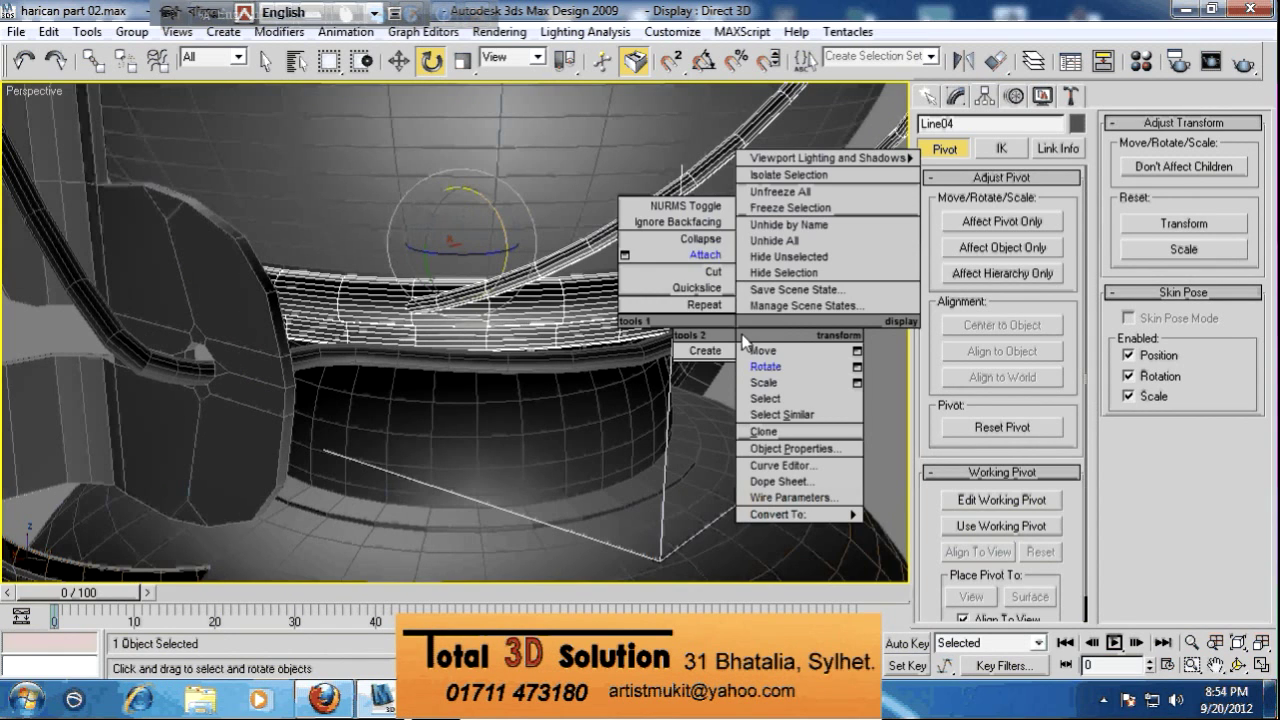
left_click(712, 256)
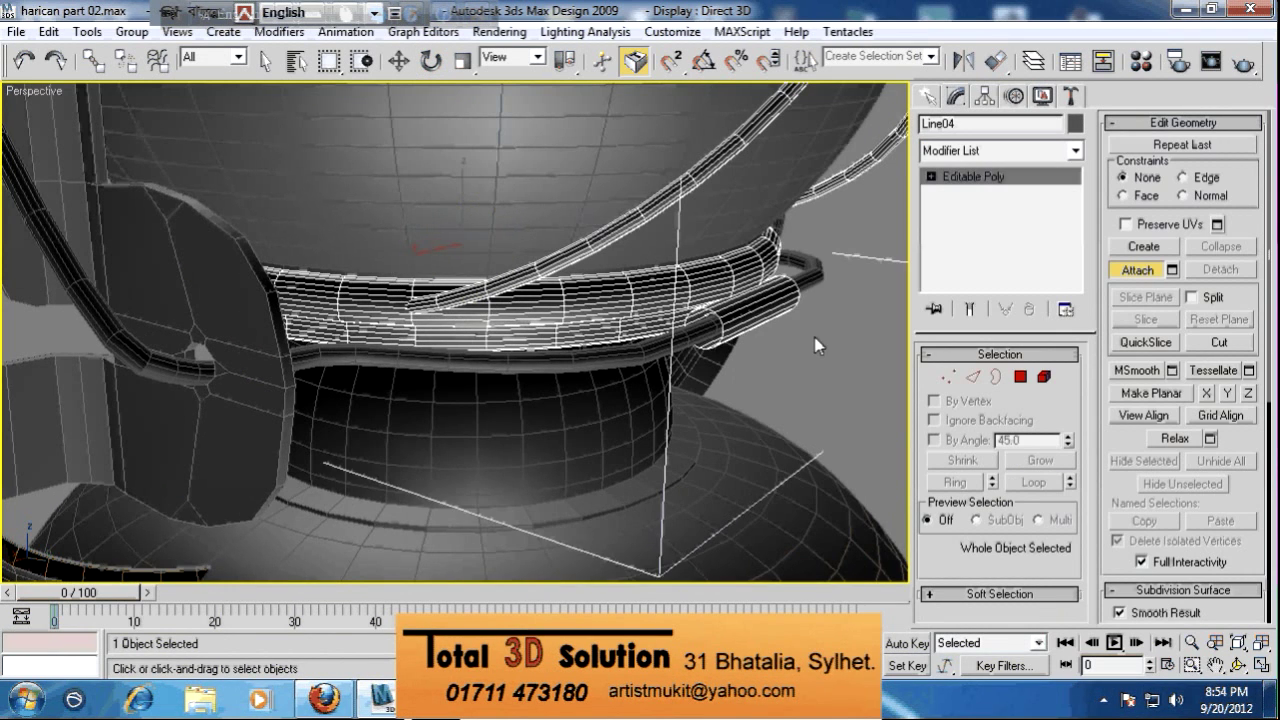
key("w")
scroll(743, 325, "down", 5)
left_click(706, 331)
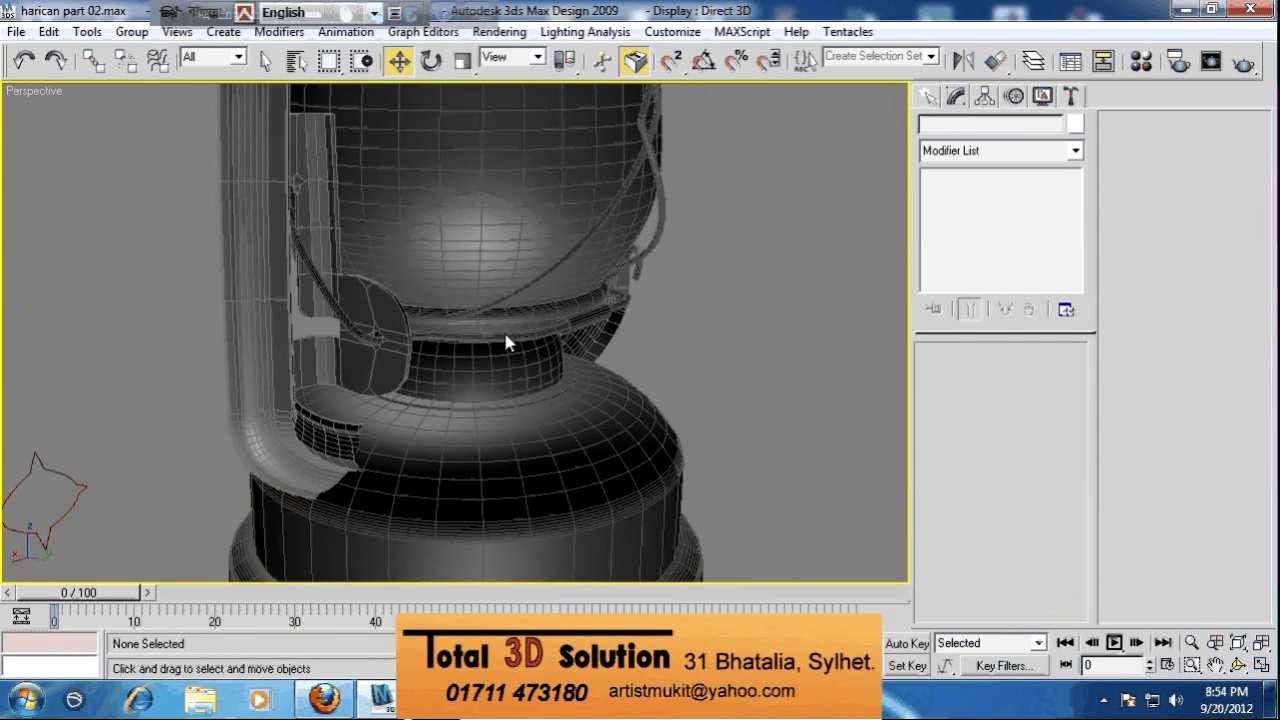
left_click(509, 336)
left_click(525, 288)
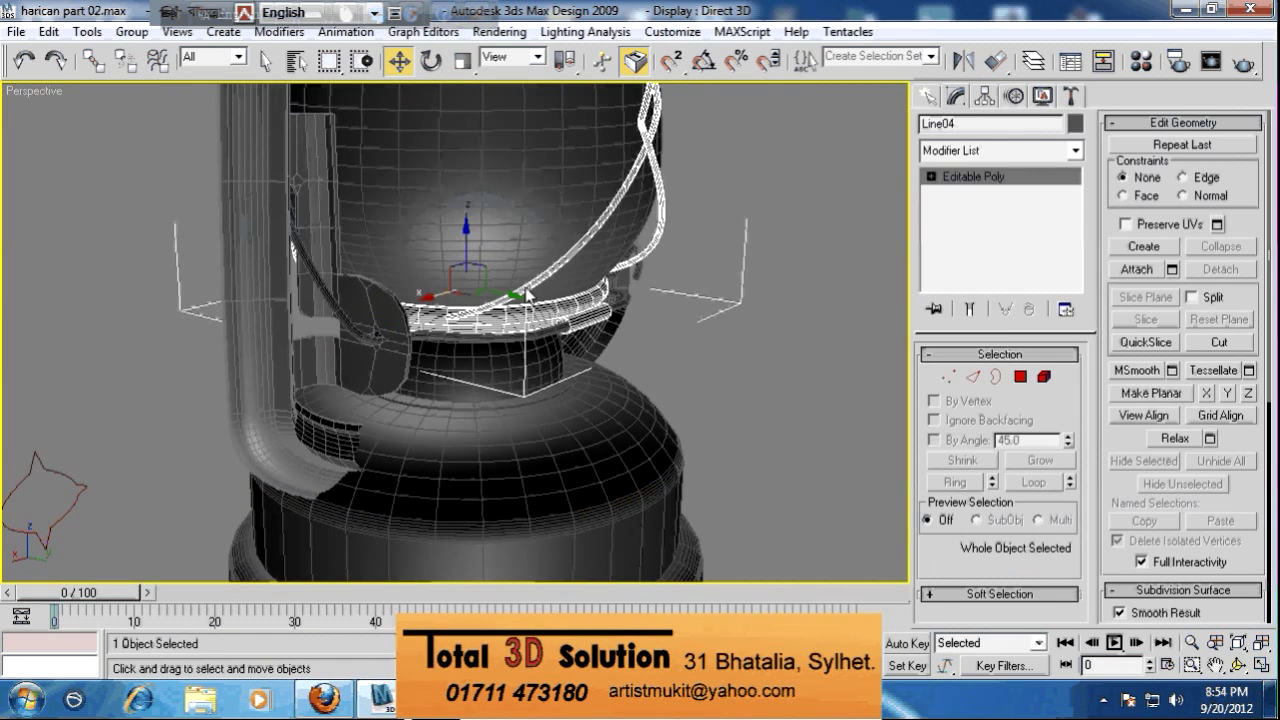
middle_click_drag(538, 289, 600, 380)
left_click(679, 375)
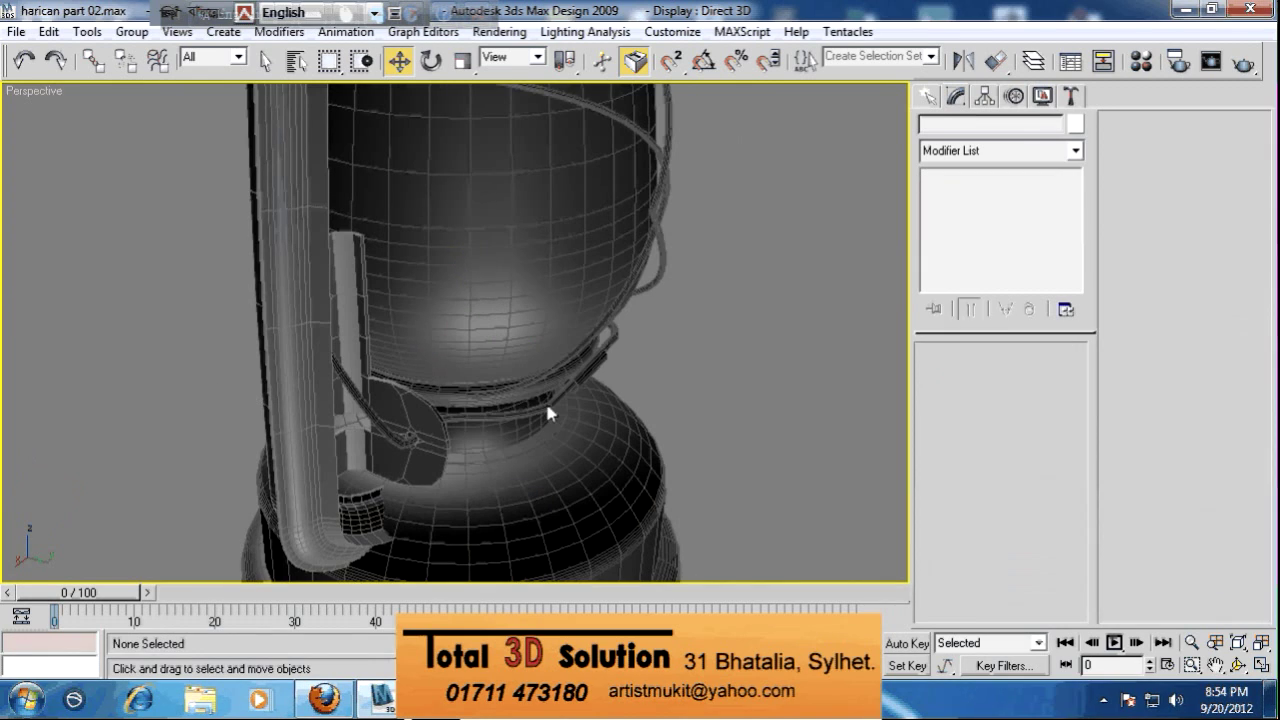
Try to link the lever wire and the guard-wire object using Select and Link
left_click(551, 405)
left_click(93, 61)
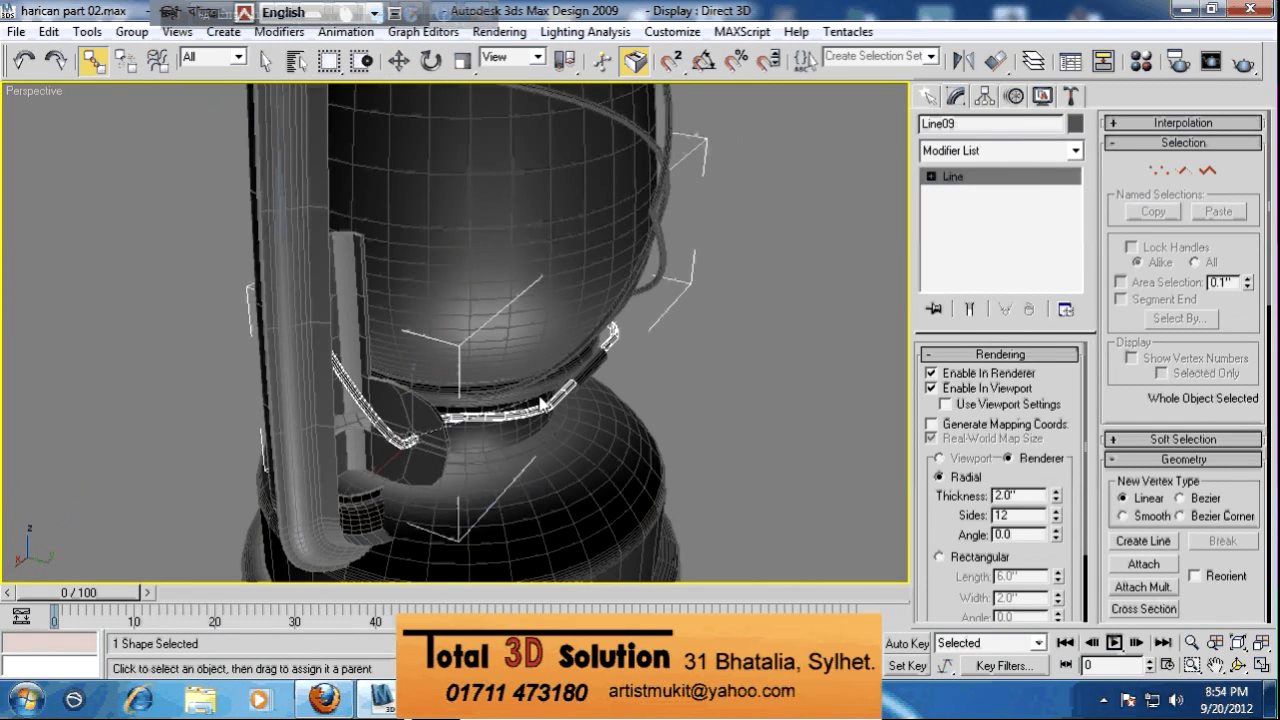
left_click_drag(546, 386, 547, 387)
middle_click_drag(547, 388, 537, 484)
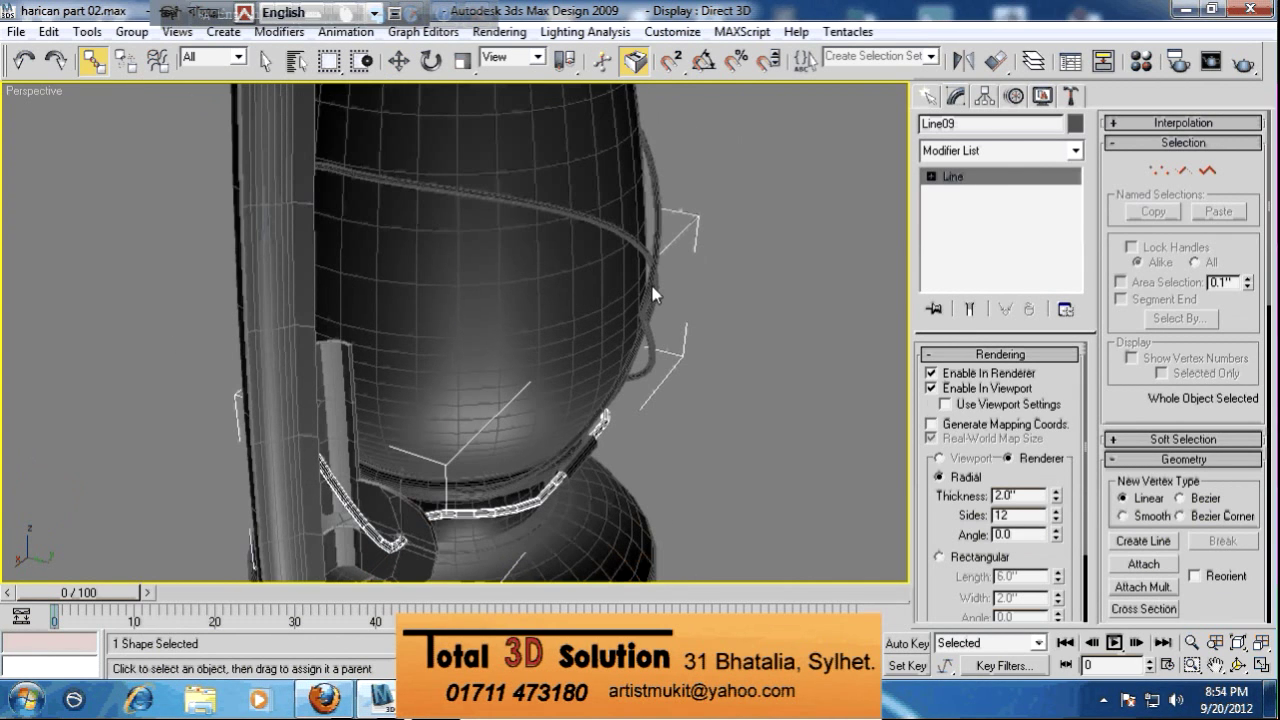
left_click(656, 292)
left_click_drag(528, 228, 527, 229)
scroll(526, 230, "down", 4)
middle_click_drag(490, 206, 708, 315)
scroll(492, 325, "down", 3)
right_click(604, 319)
left_click(592, 355)
left_click(707, 308)
middle_click_drag(513, 324, 582, 339)
scroll(618, 330, "up", 3)
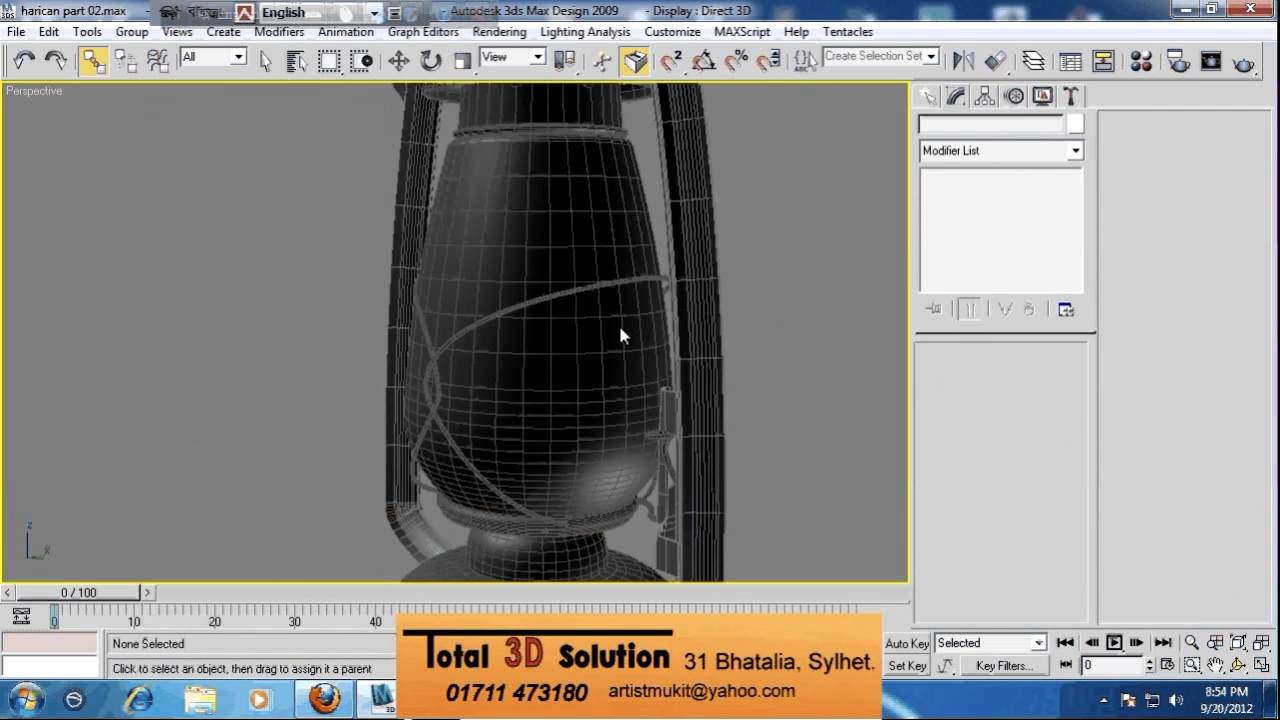
Rotate the lever wire about its pivot to test how it moves with the guard wires
scroll(628, 385, "down", 3)
left_click(596, 447)
right_click(669, 440)
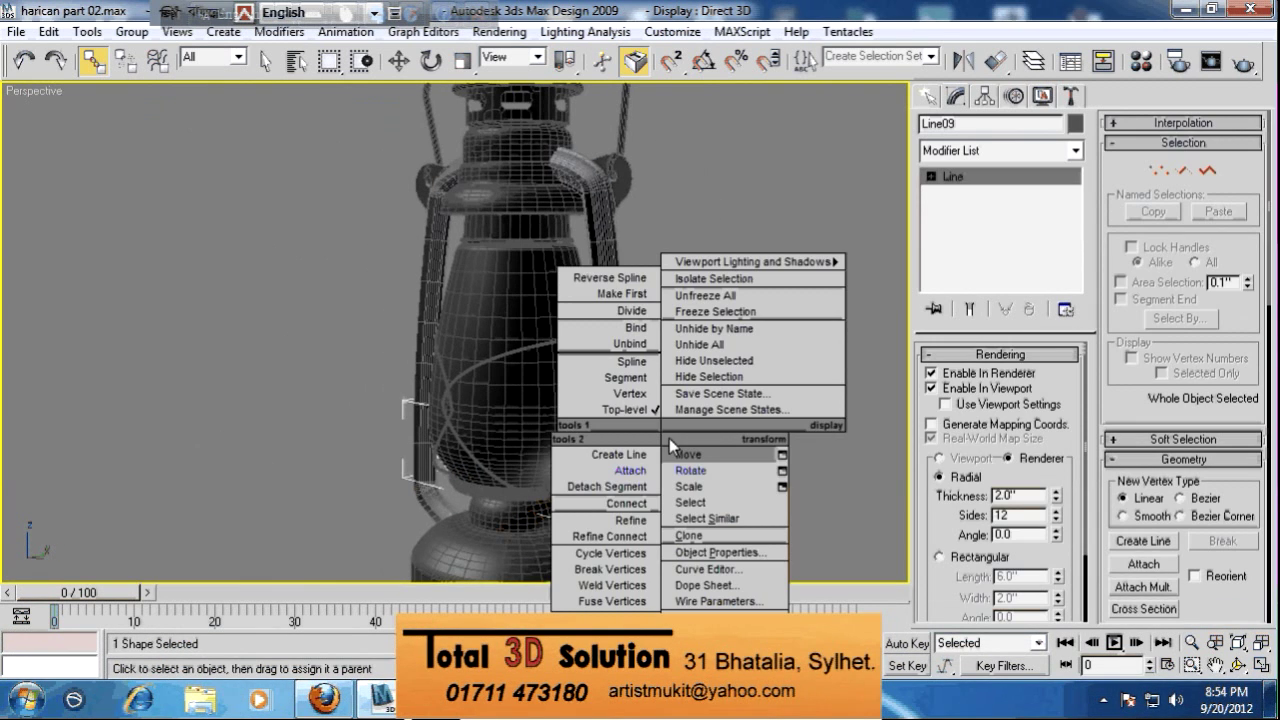
left_click(735, 471)
left_click_drag(601, 490, 630, 425)
middle_click_drag(630, 425, 477, 433, "alt")
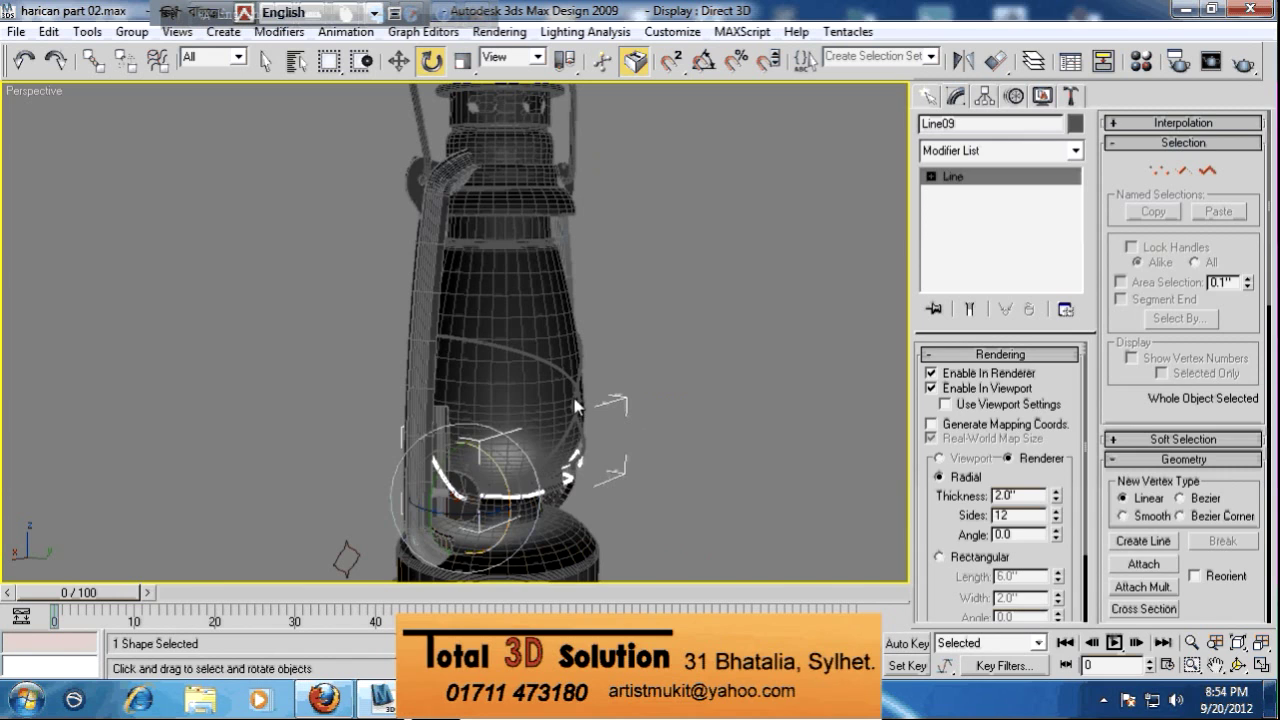
Try moving the lever wire to test its link, and undo the move
left_click(566, 419)
right_click(566, 419)
left_click(586, 429)
left_click_drag(526, 490, 594, 502)
key("ctrl+z")
Try linking the lever wire to the guard ring's short tube with Select and Link
middle_click_drag(594, 498, 501, 468, "alt")
scroll(507, 482, "up", 4)
middle_click_drag(477, 279, 572, 377, "alt")
scroll(569, 345, "up", 4)
middle_click_drag(680, 385, 729, 420)
left_click(608, 371)
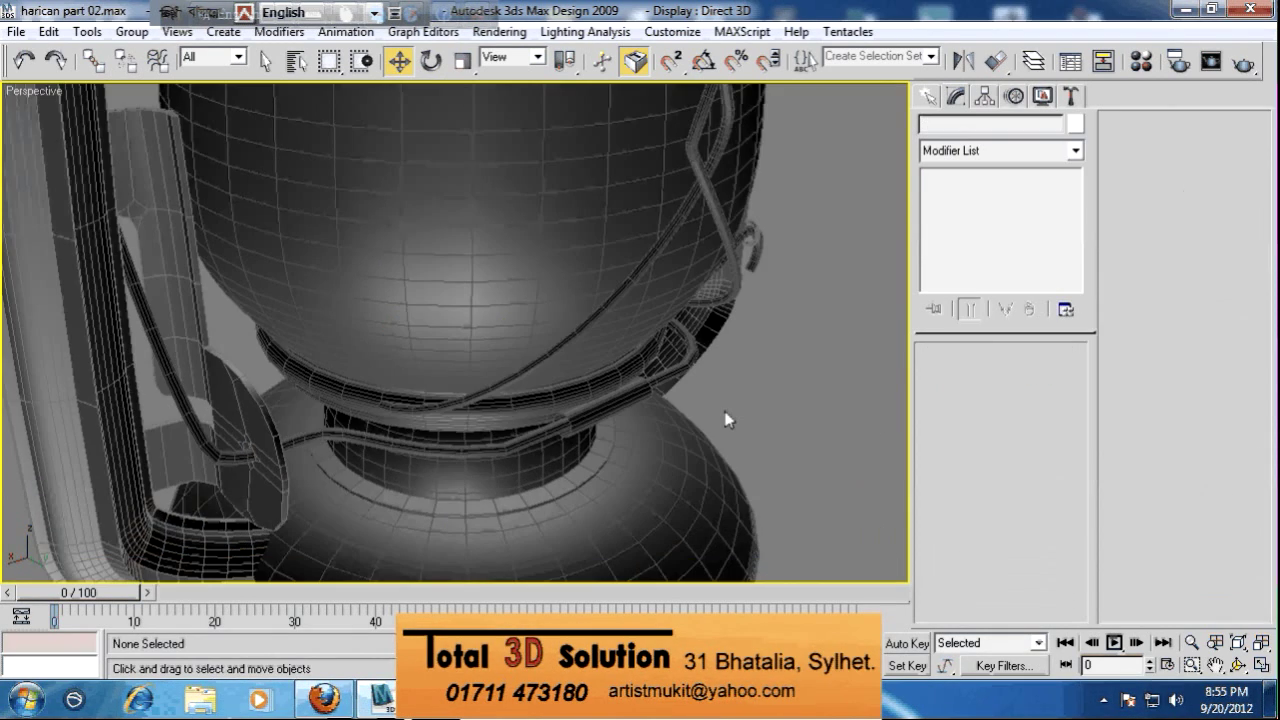
left_click(669, 385)
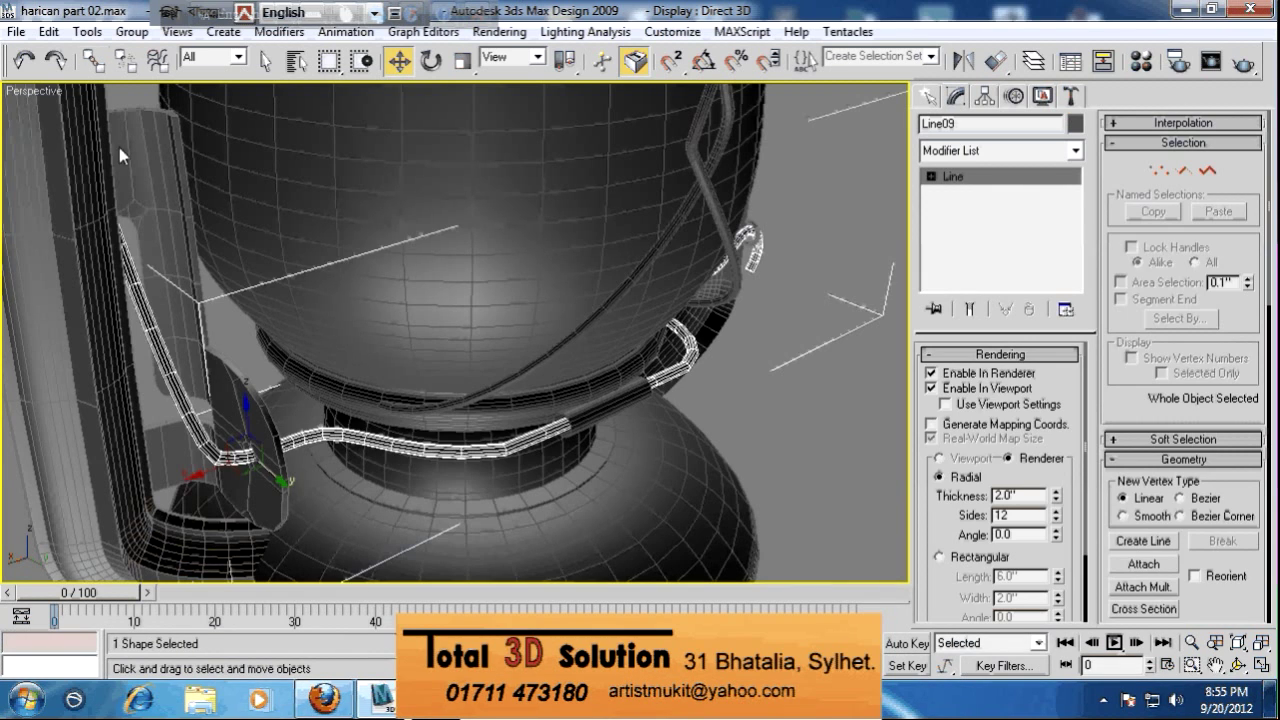
left_click(93, 61)
left_click_drag(674, 380, 583, 398)
Rotate the lever wire about the lever plate so that it lies closer to the guard ring
right_click(500, 398)
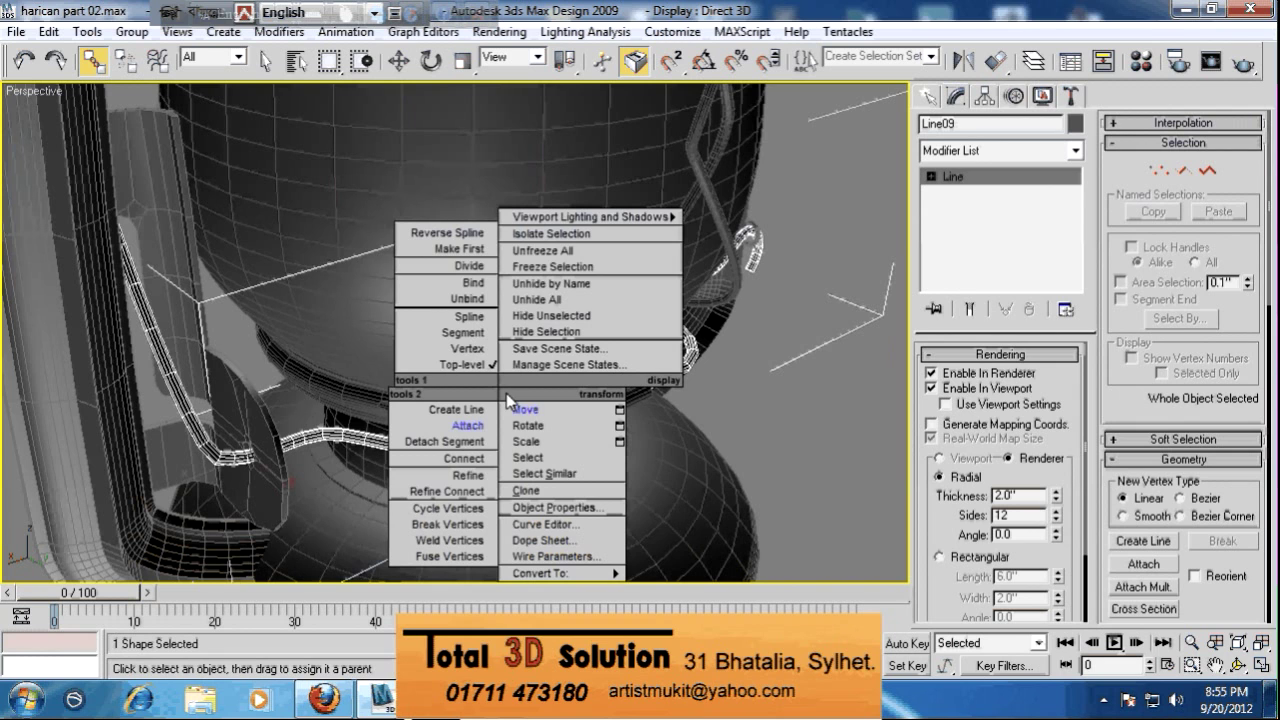
left_click(525, 431)
left_click_drag(259, 441, 284, 407)
middle_click_drag(392, 401, 623, 392, "alt")
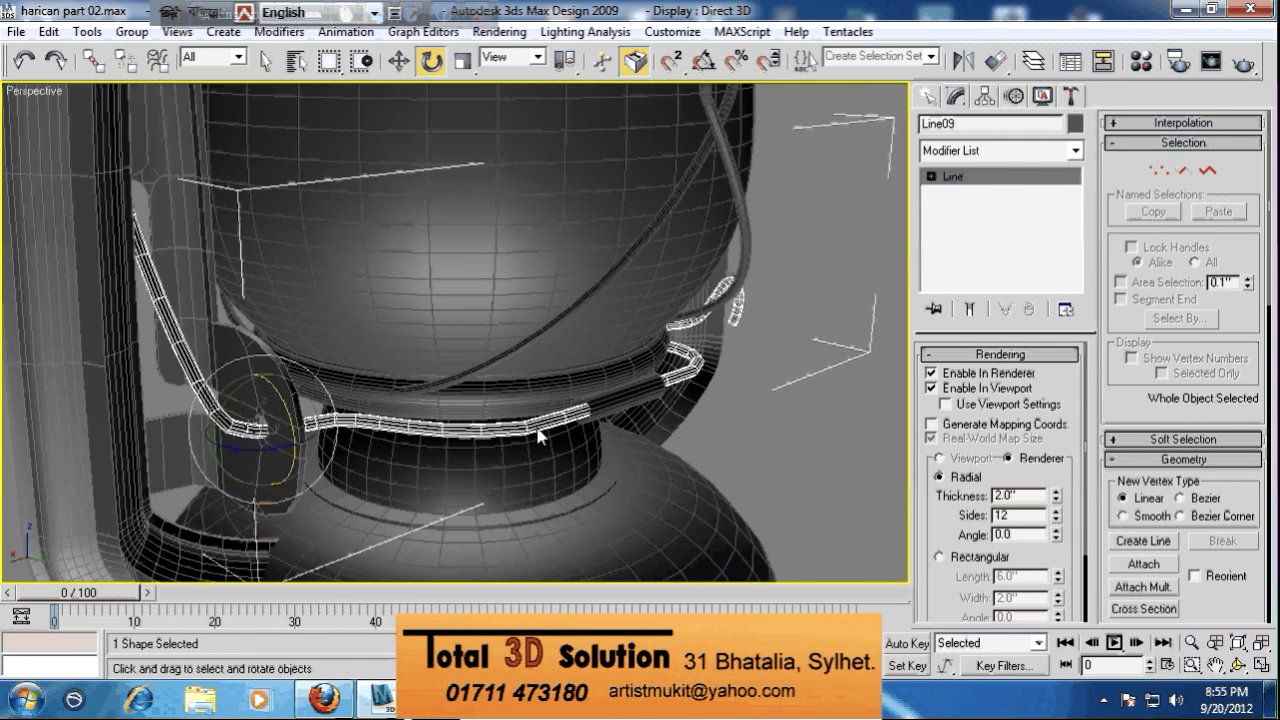
Convert the lever wire to an Editable Poly
right_click(500, 428)
mouse_move(610, 611)
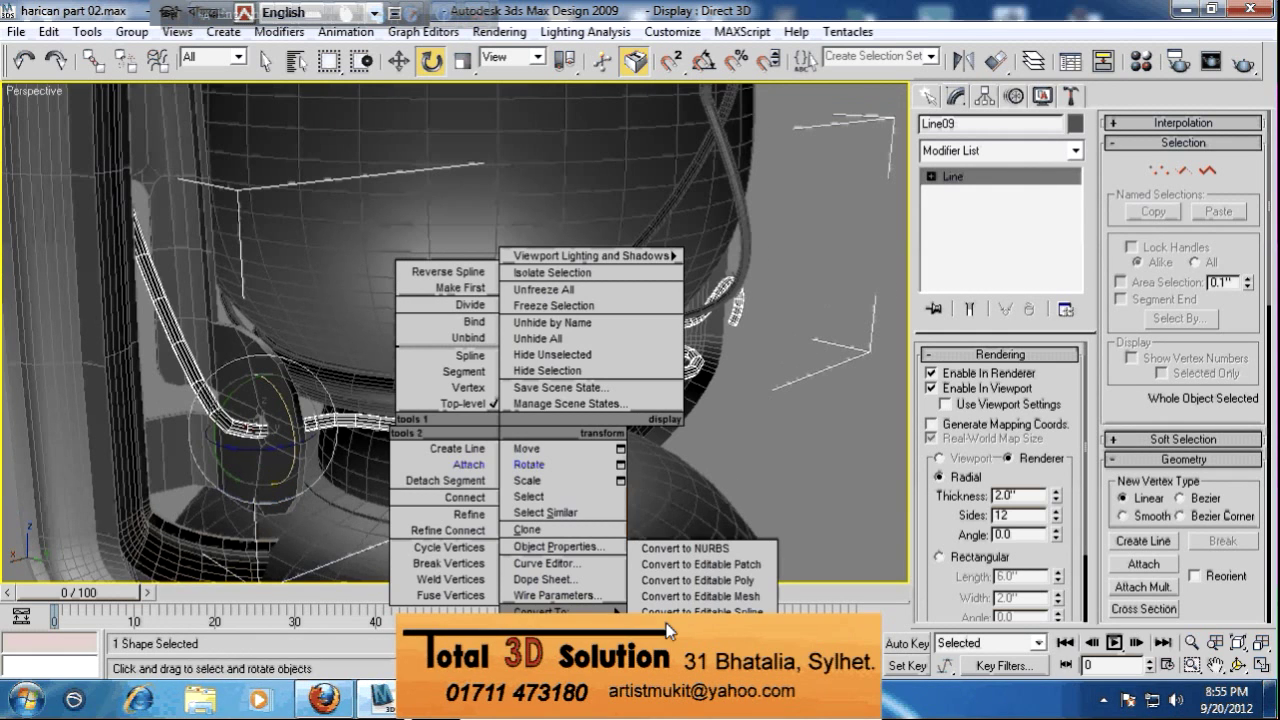
left_click(686, 580)
scroll(674, 517, "up", 2)
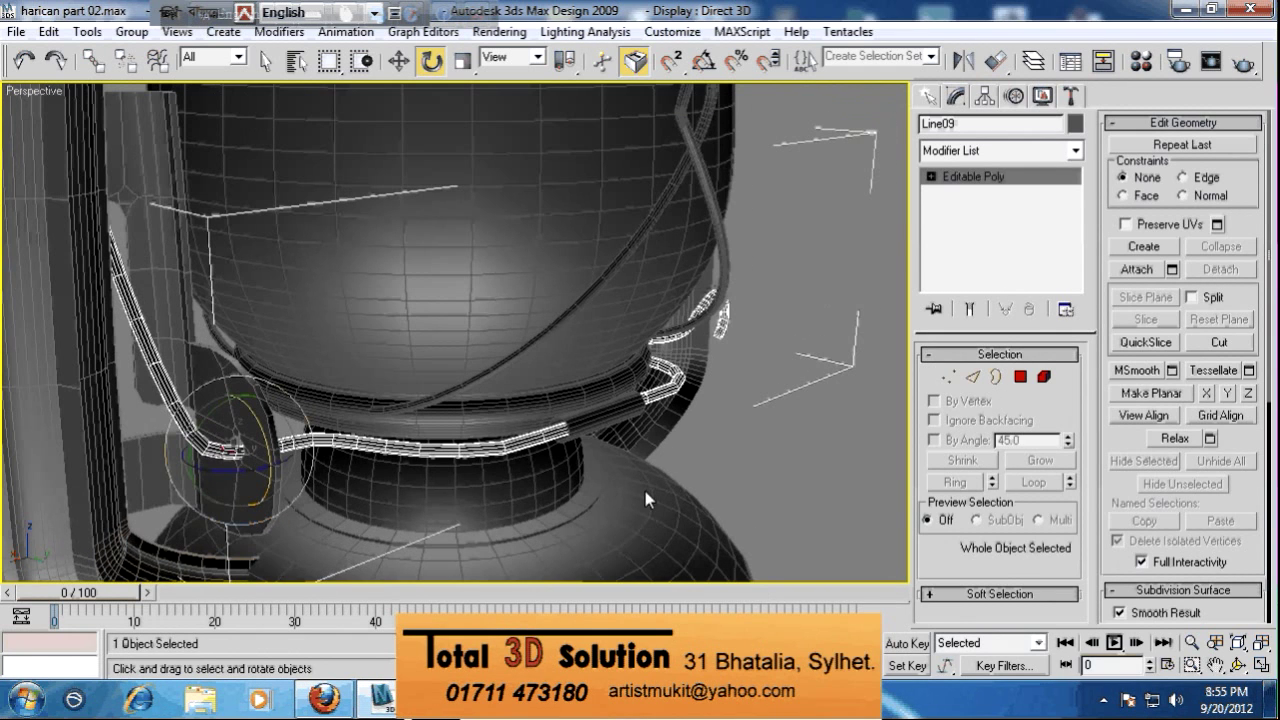
Select all the visible lantern parts, remove their links with Unlink Selection, and clear the selection
left_click(92, 61)
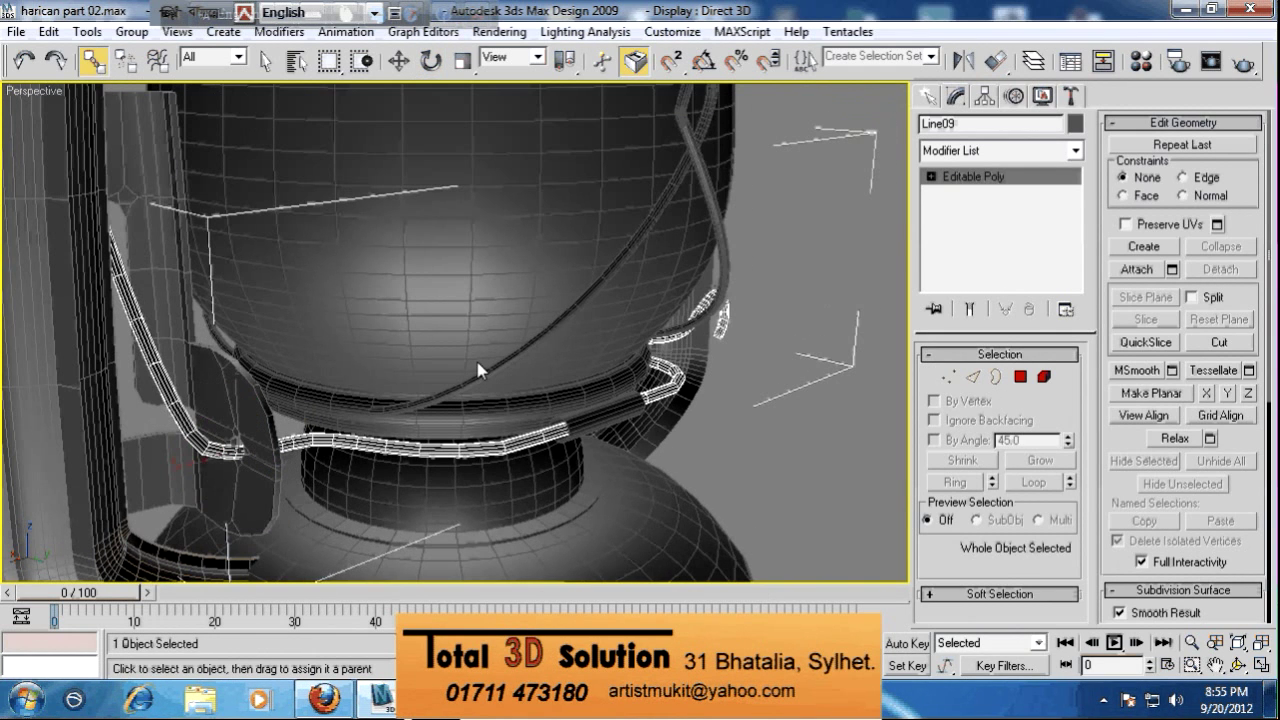
middle_click_drag(480, 366, 491, 383)
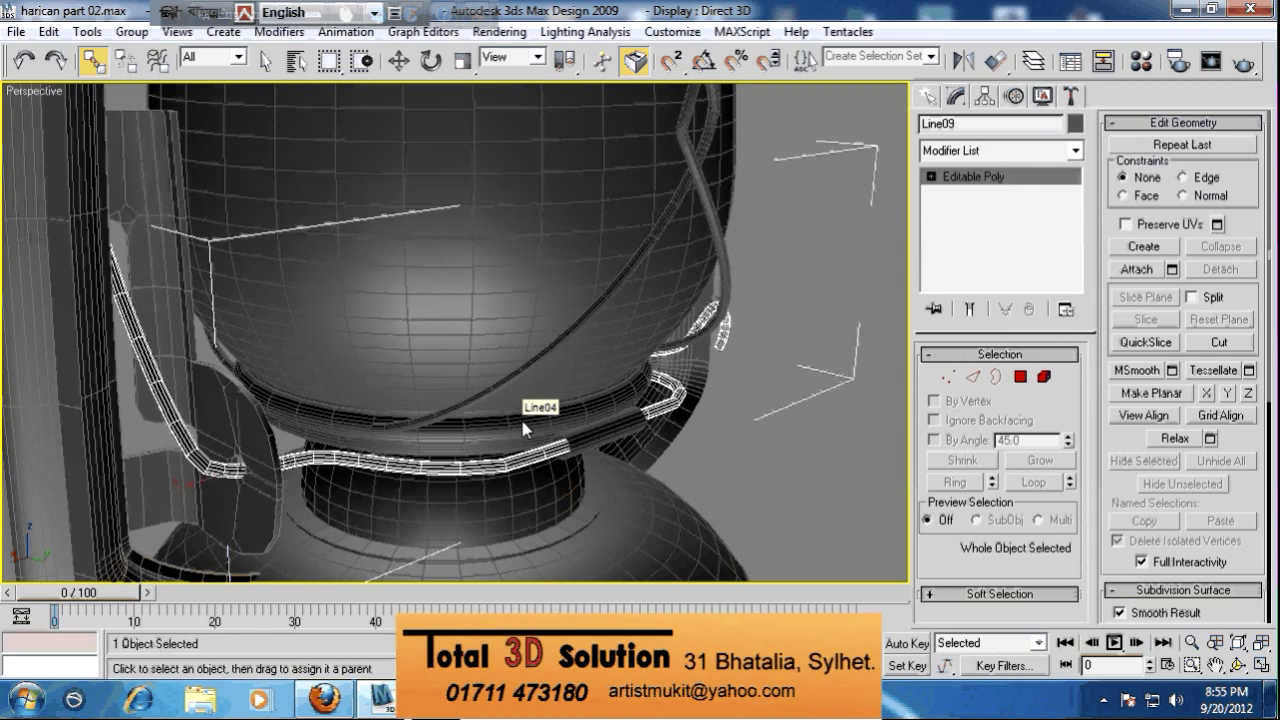
scroll(525, 411, "down", 8)
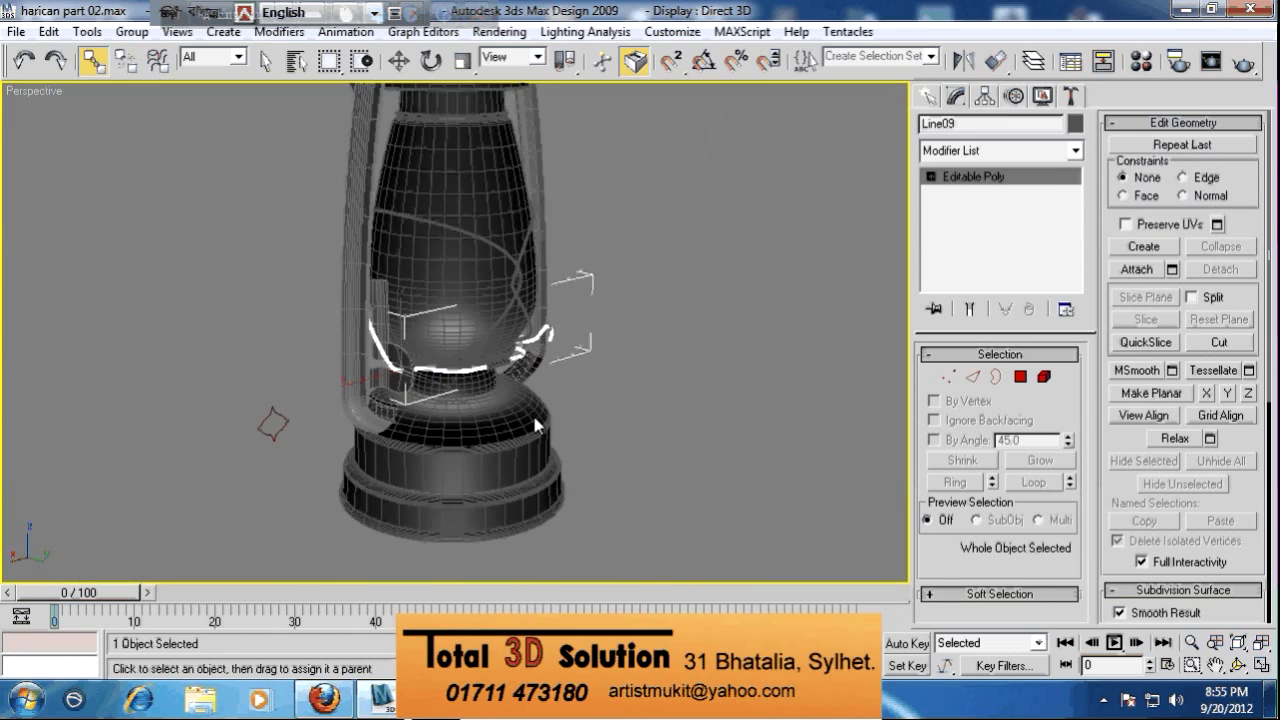
right_click(571, 401)
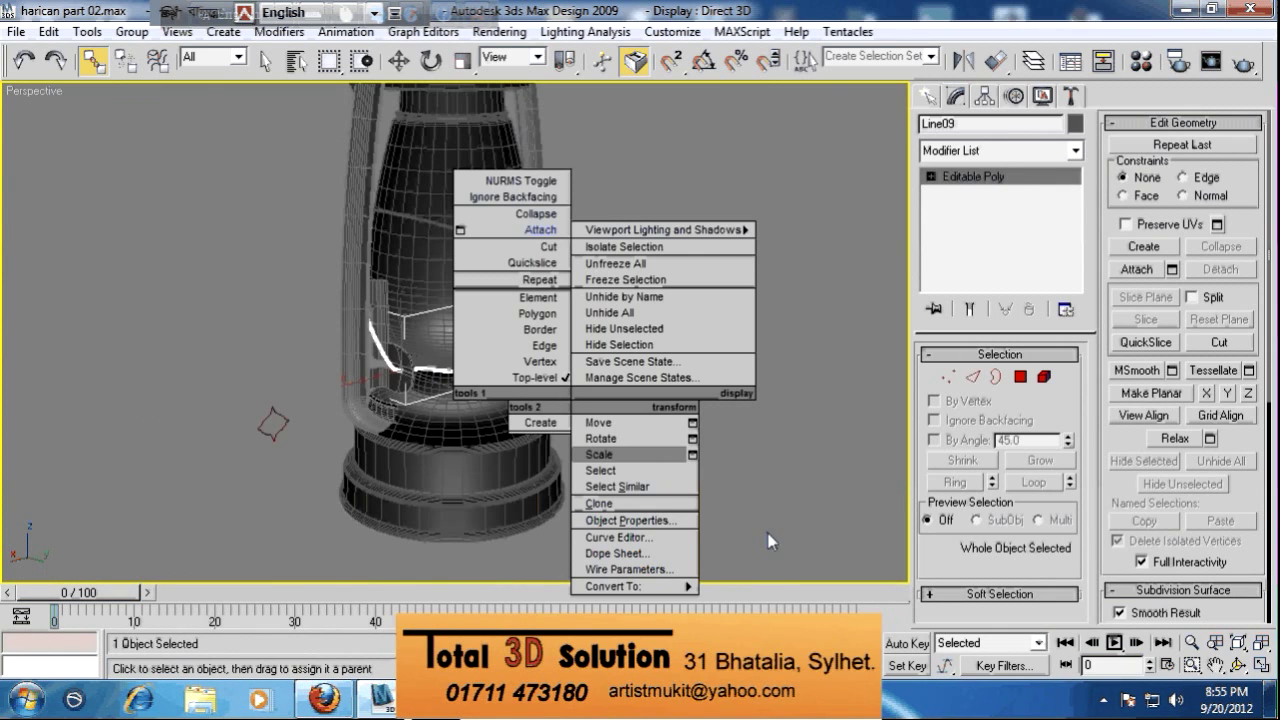
left_click(762, 500)
left_click_drag(752, 550, 149, 164)
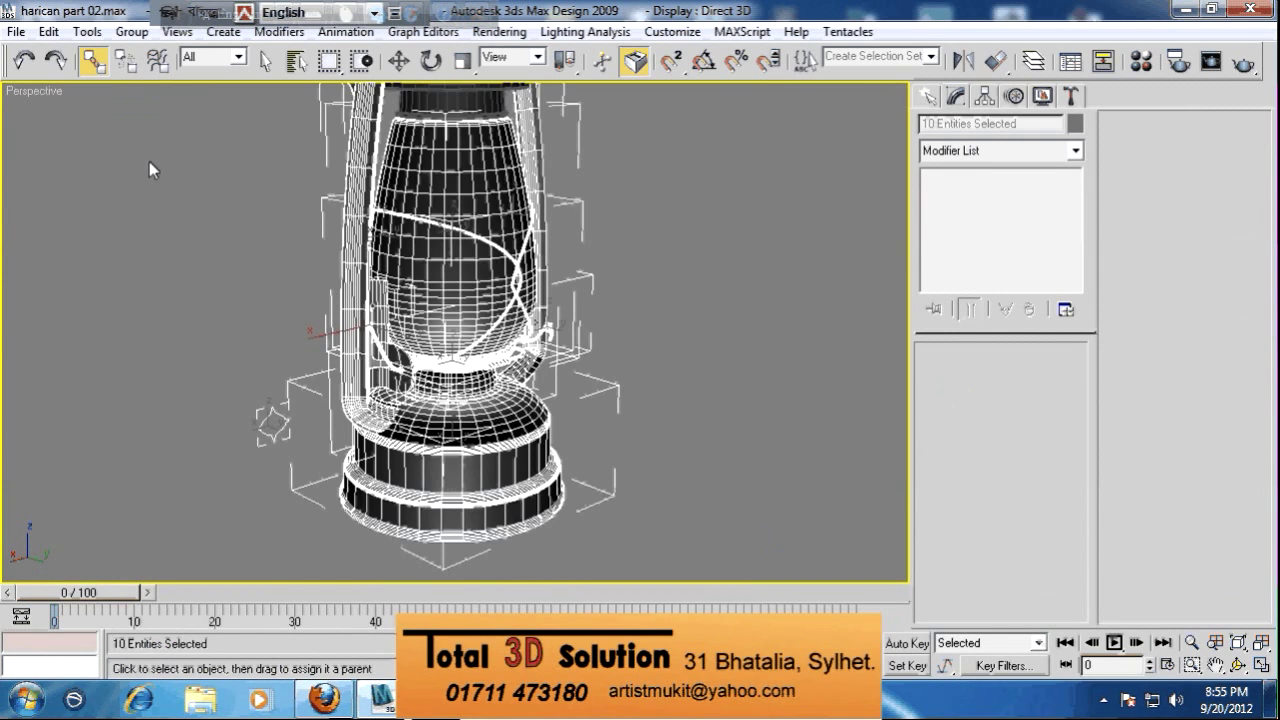
left_click(125, 63)
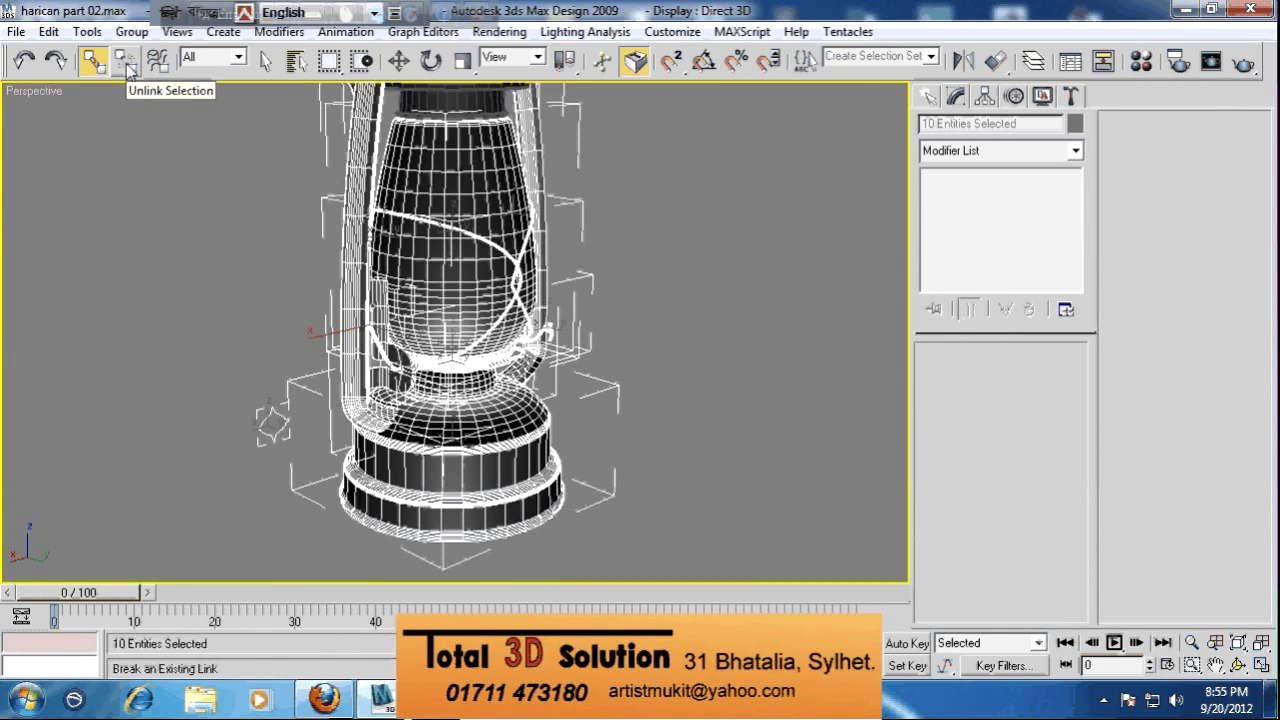
left_click(139, 154)
Select the merged guard wires and ring with the Select and Link tool
scroll(424, 381, "up", 5)
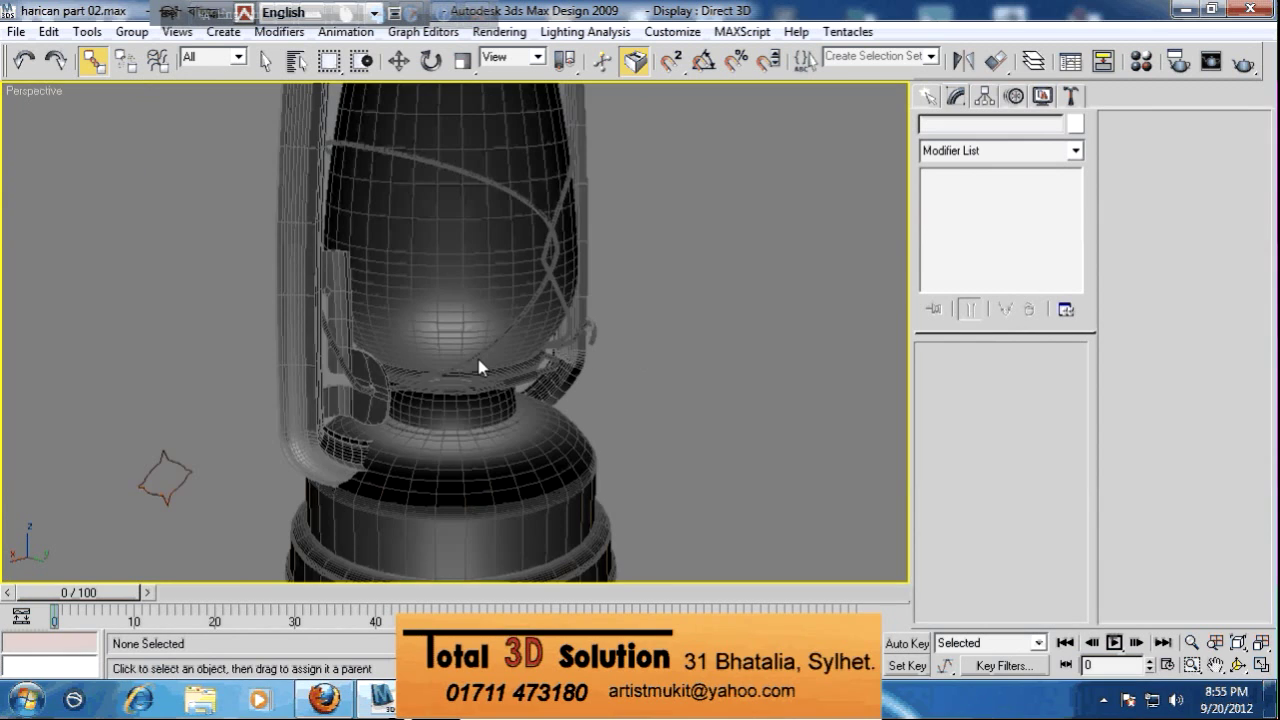
scroll(557, 229, "up", 2)
left_click(518, 224)
left_click_drag(528, 256, 557, 327)
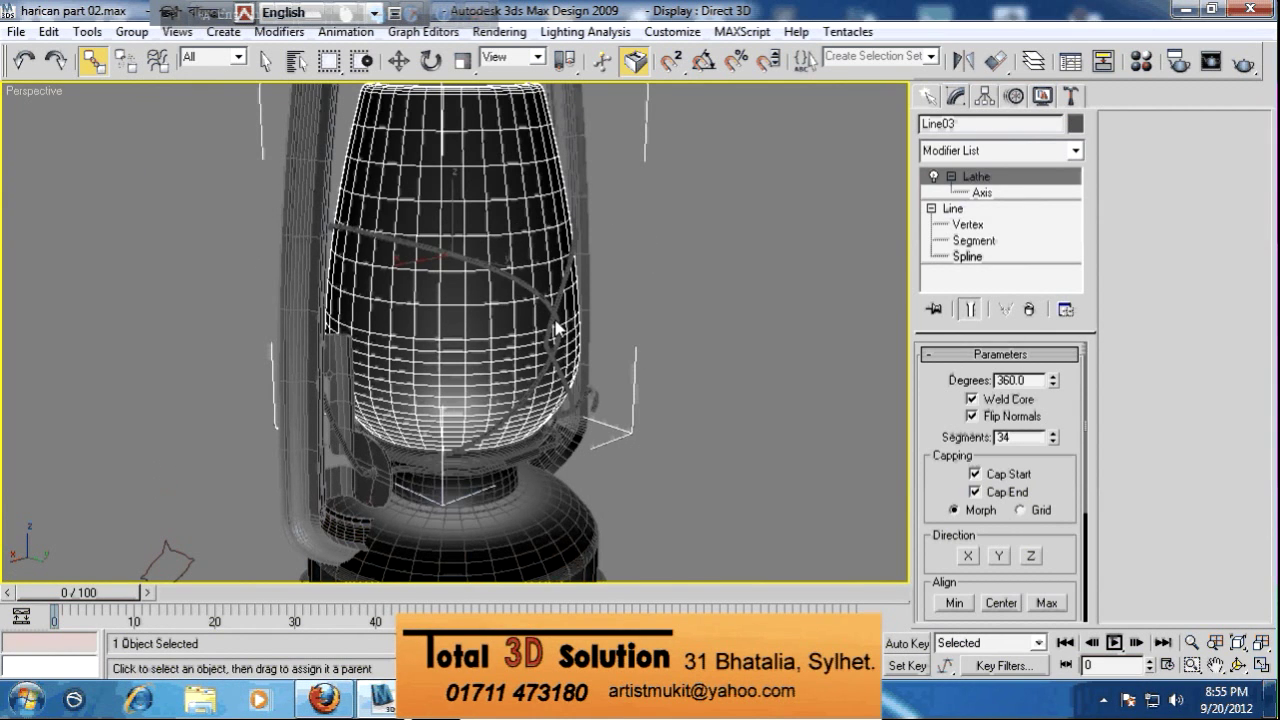
scroll(557, 221, "up", 3)
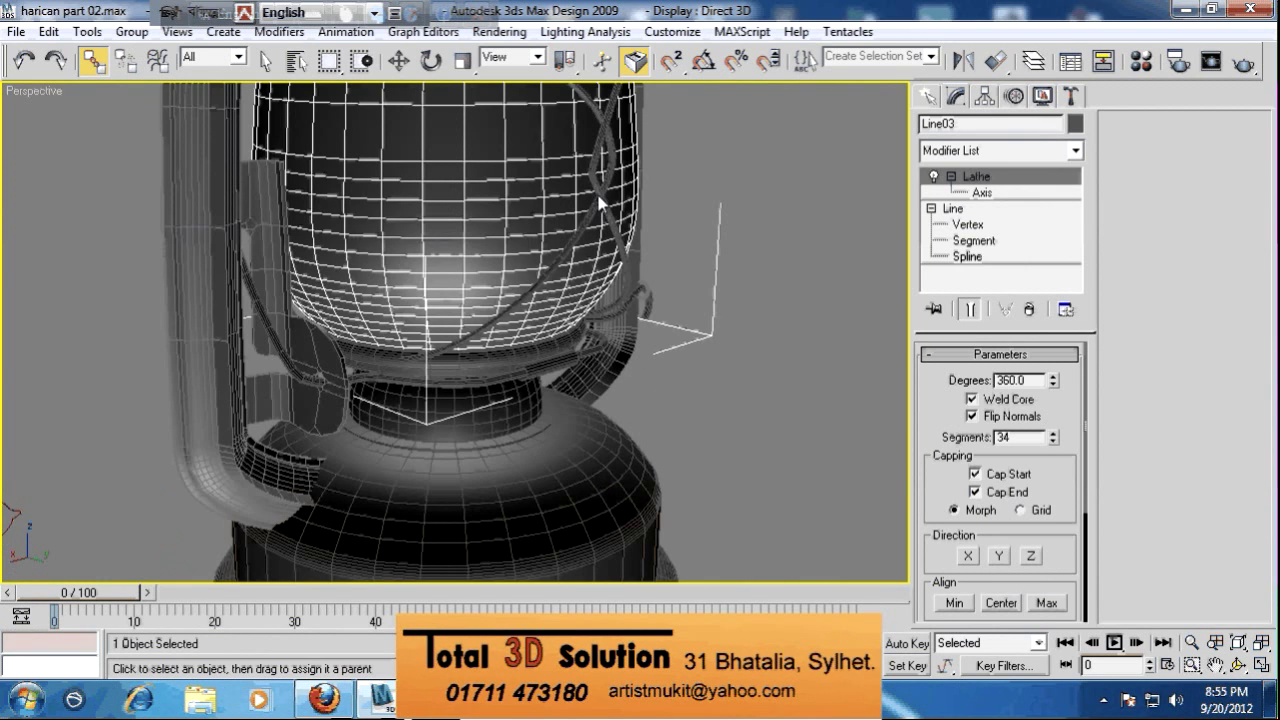
left_click(605, 211)
left_click(607, 218)
left_click(607, 218)
middle_click_drag(680, 240, 709, 248, "alt")
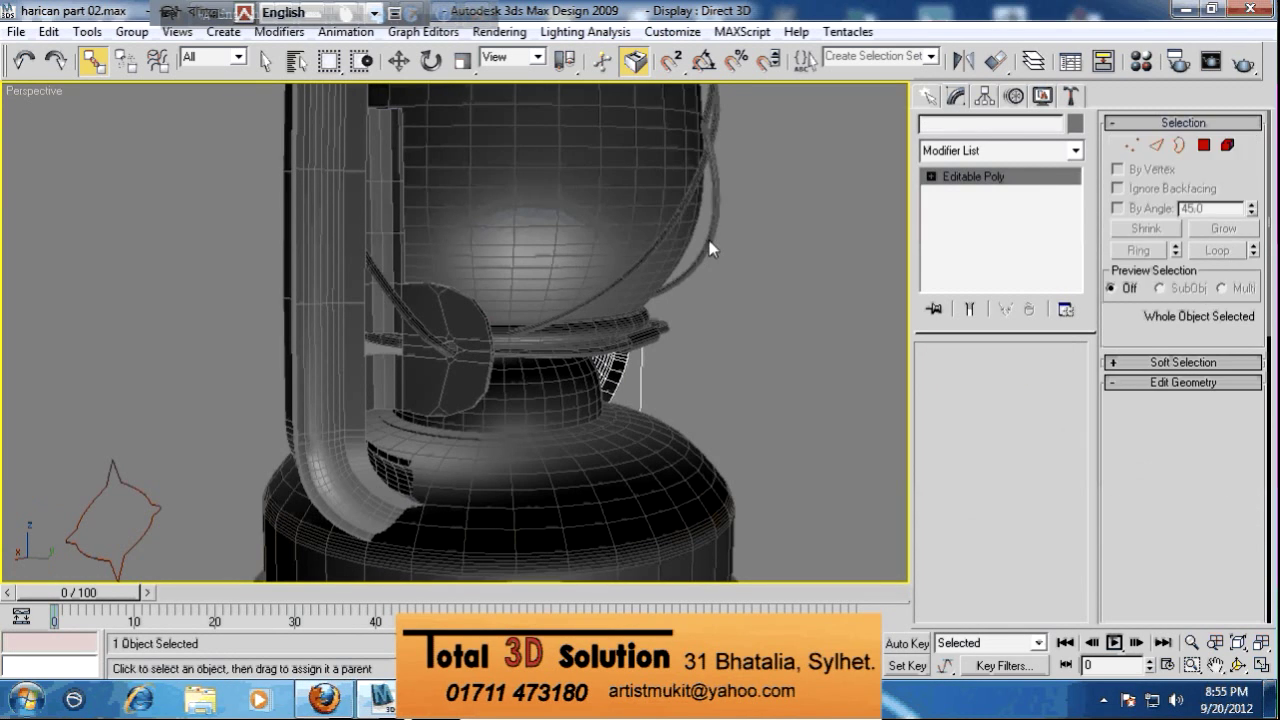
left_click(708, 247)
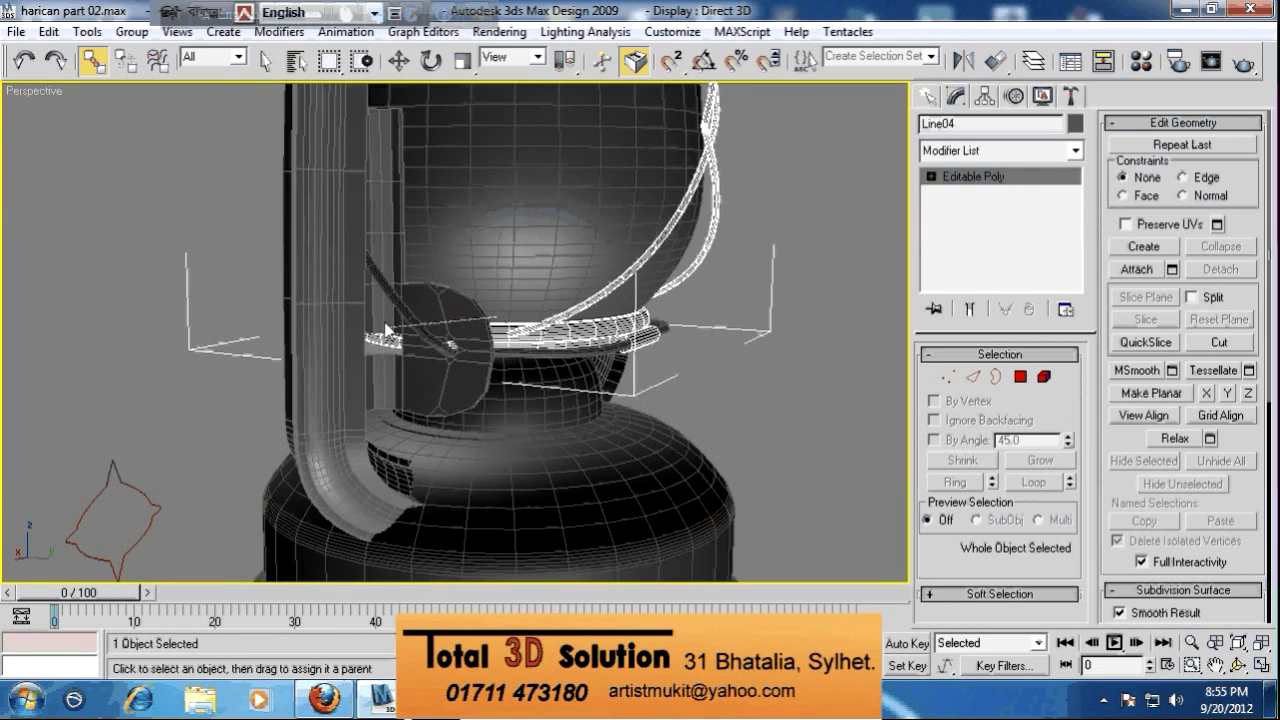
Select the converted lever wire, rotate it slightly about its pivot, and deselect it to check the lantern from the other side
right_click(443, 325)
left_click(487, 345)
left_click_drag(535, 292, 757, 357)
left_click(420, 323)
left_click(409, 320)
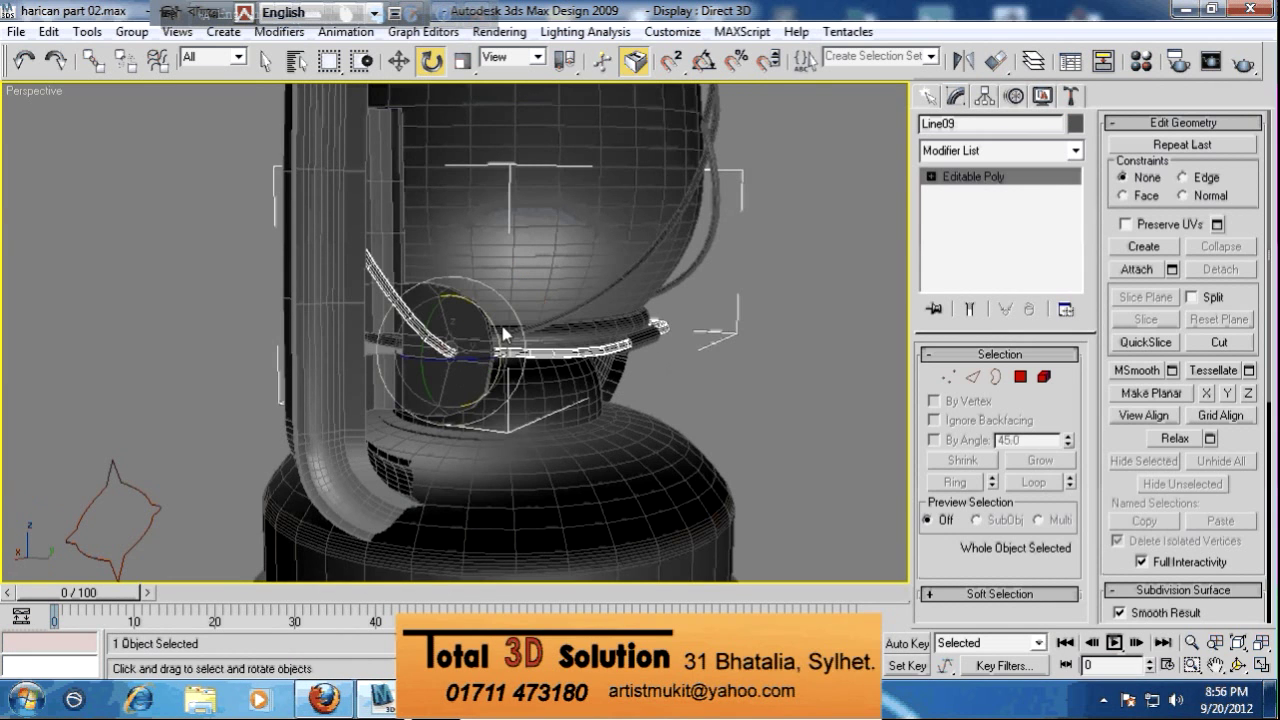
left_click_drag(505, 335, 497, 333)
middle_click_drag(497, 333, 755, 325, "alt")
left_click(627, 224)
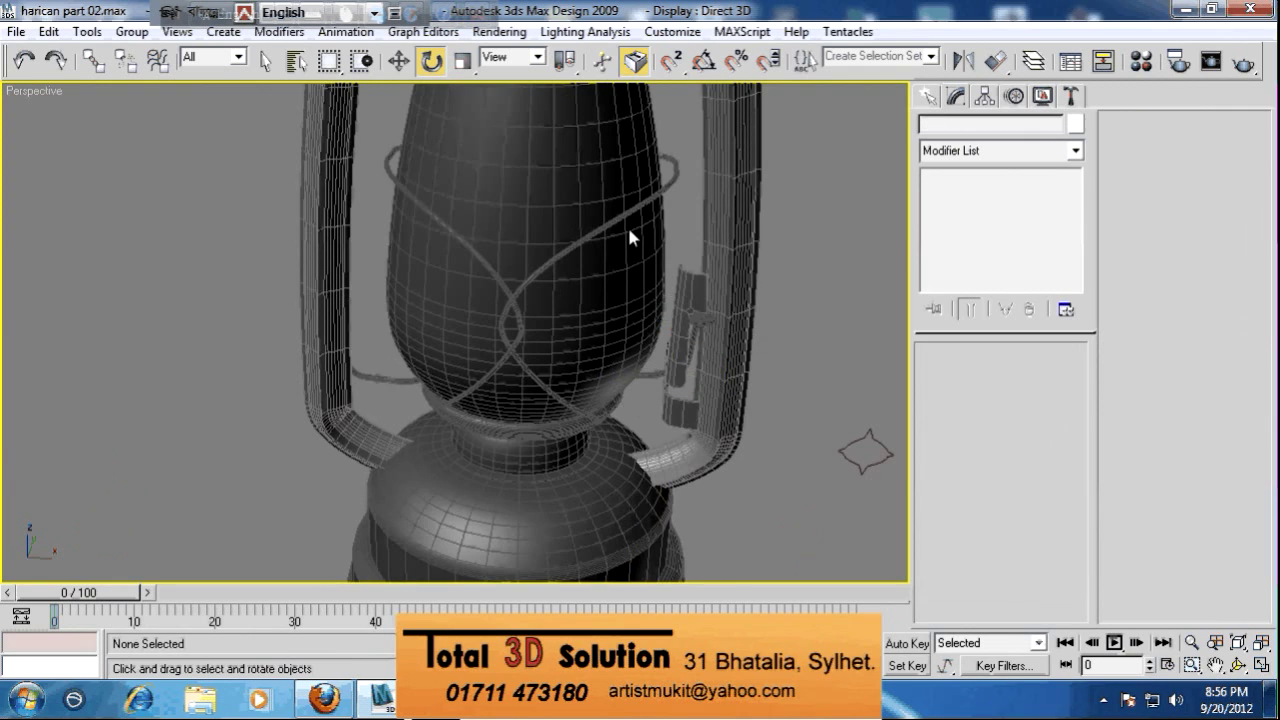
Draw an open six-point line in the shape of a handle above the lantern's cap in the Front view
scroll(629, 229, "down", 3)
middle_click_drag(629, 229, 625, 442)
key("alt+w")
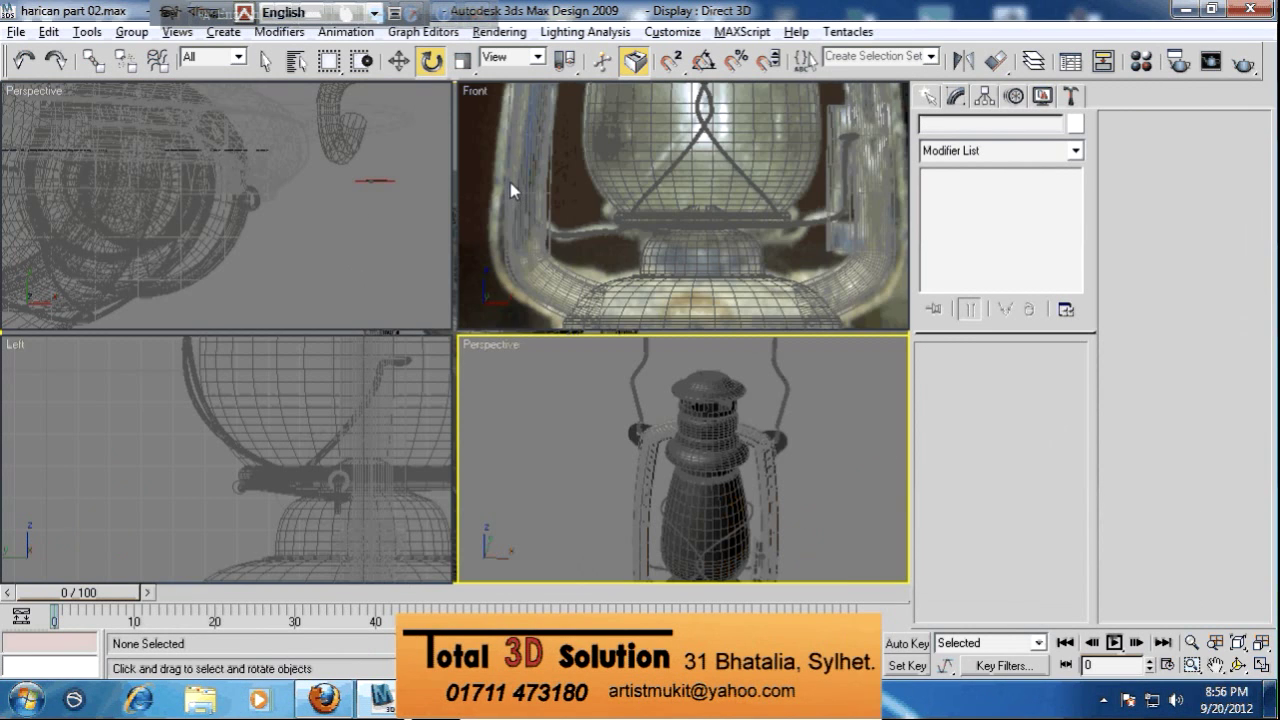
scroll(629, 289, "up", 3)
scroll(648, 278, "up", 4)
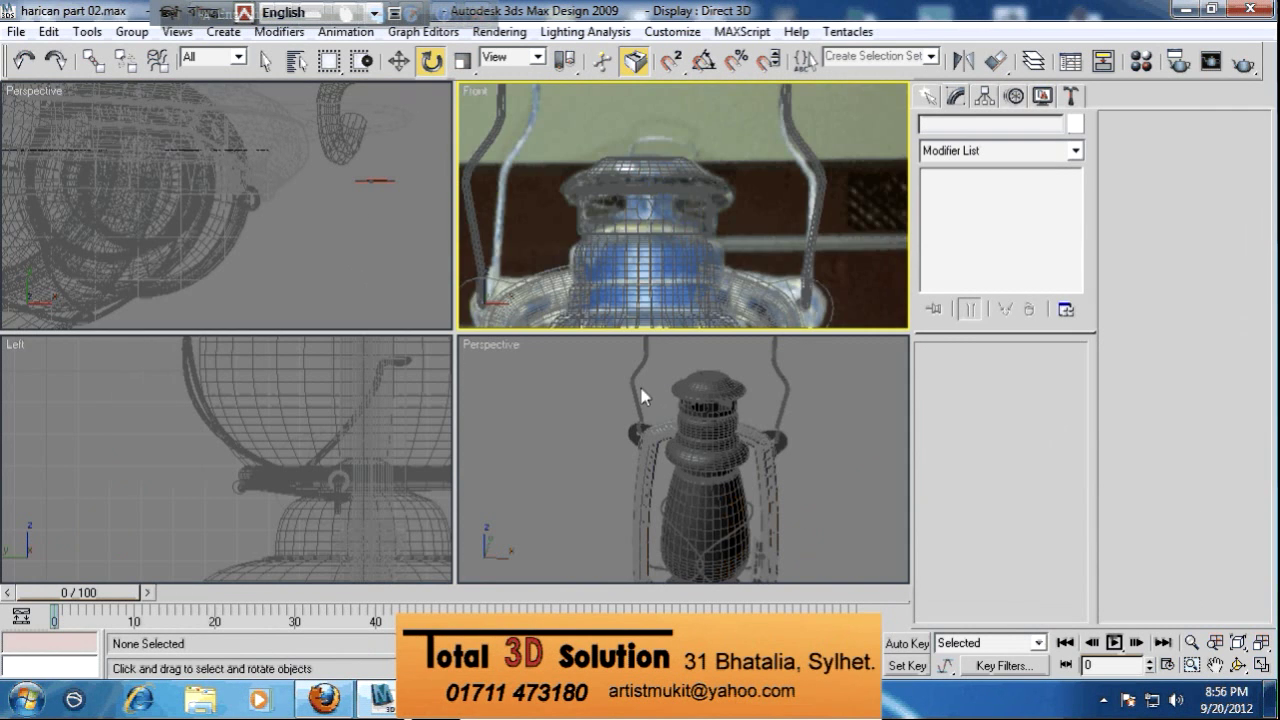
key("alt+w")
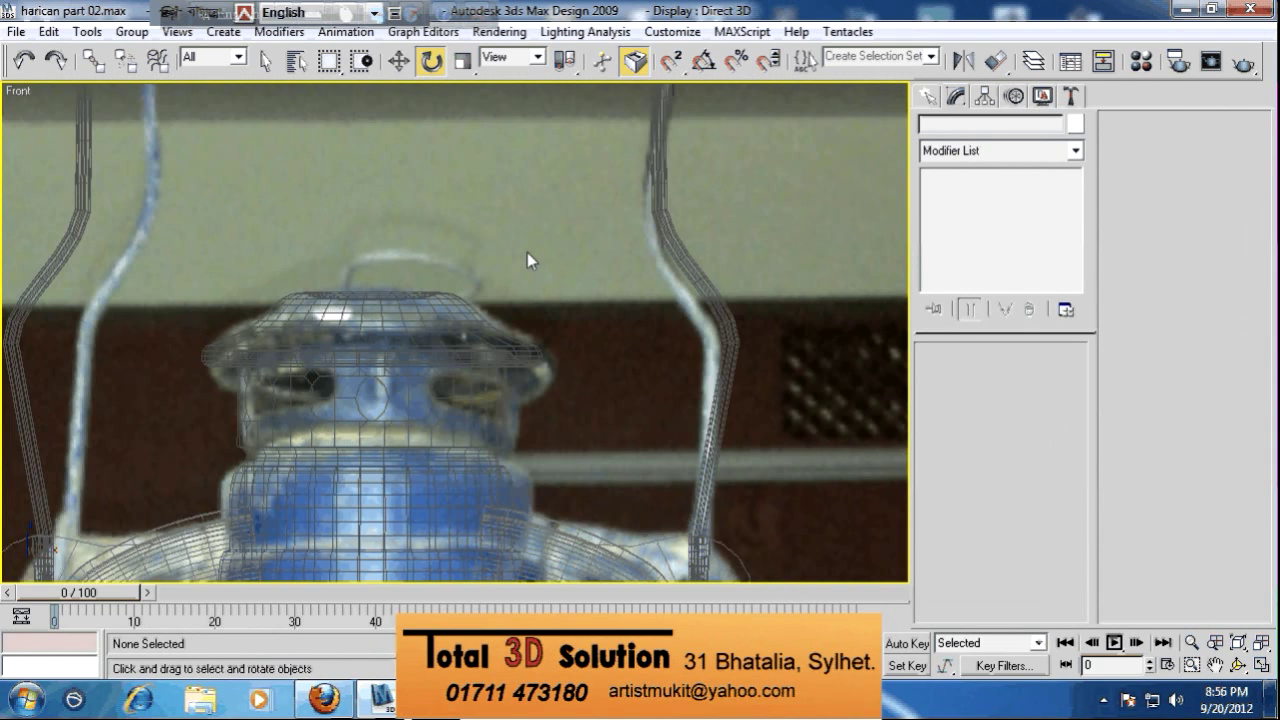
middle_click_drag(527, 252, 575, 272)
left_click(930, 97)
left_click(988, 236)
scroll(446, 246, "up", 2)
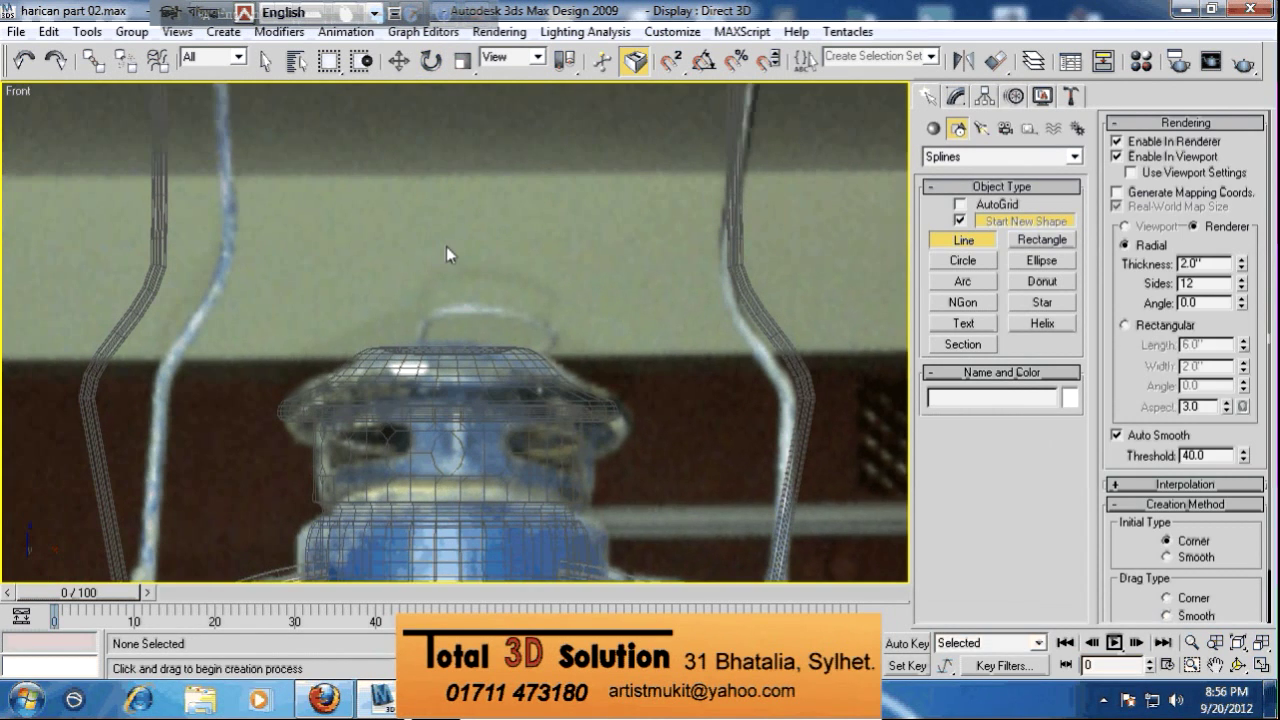
scroll(526, 351, "up", 2)
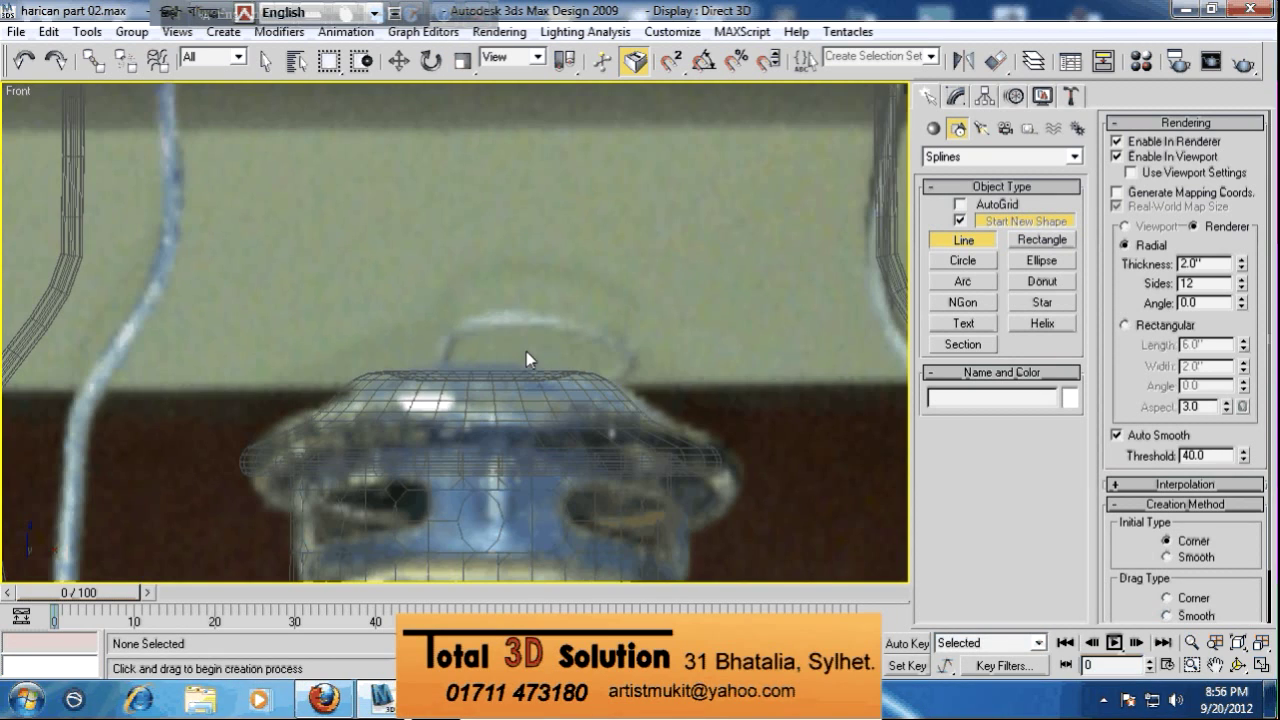
left_click(459, 374)
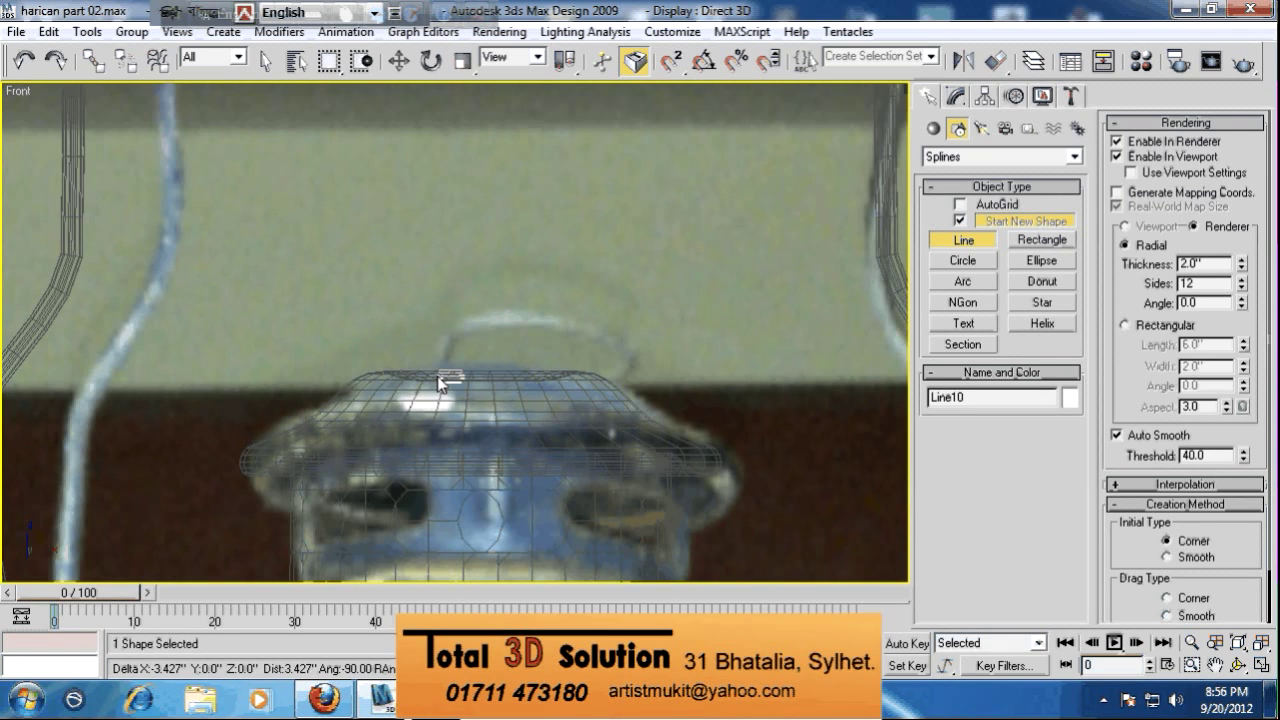
left_click(439, 376)
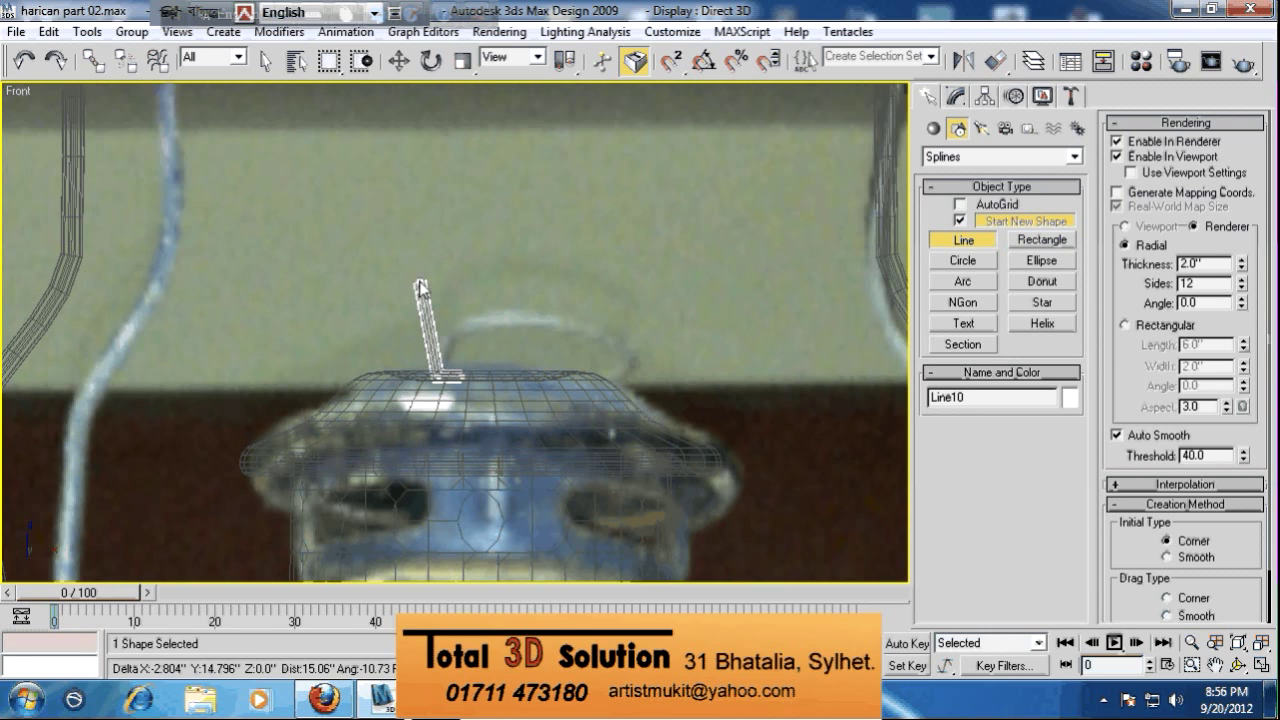
left_click(416, 279)
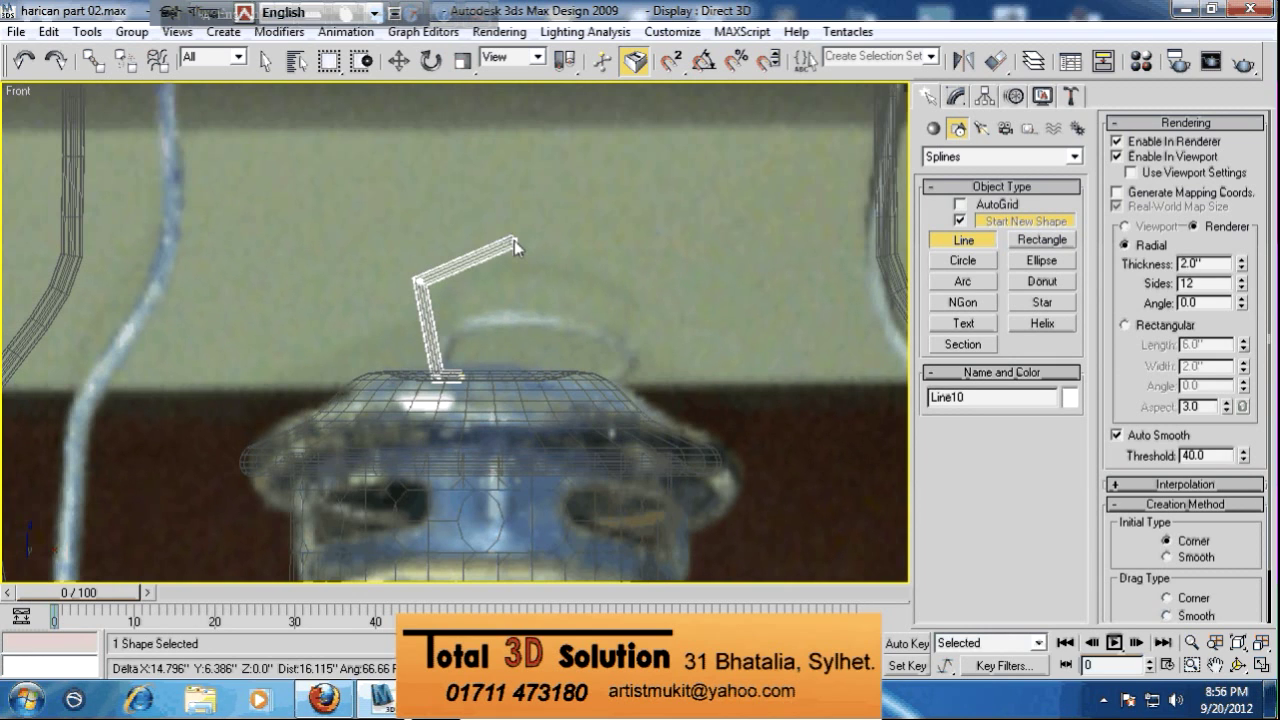
left_click(578, 280)
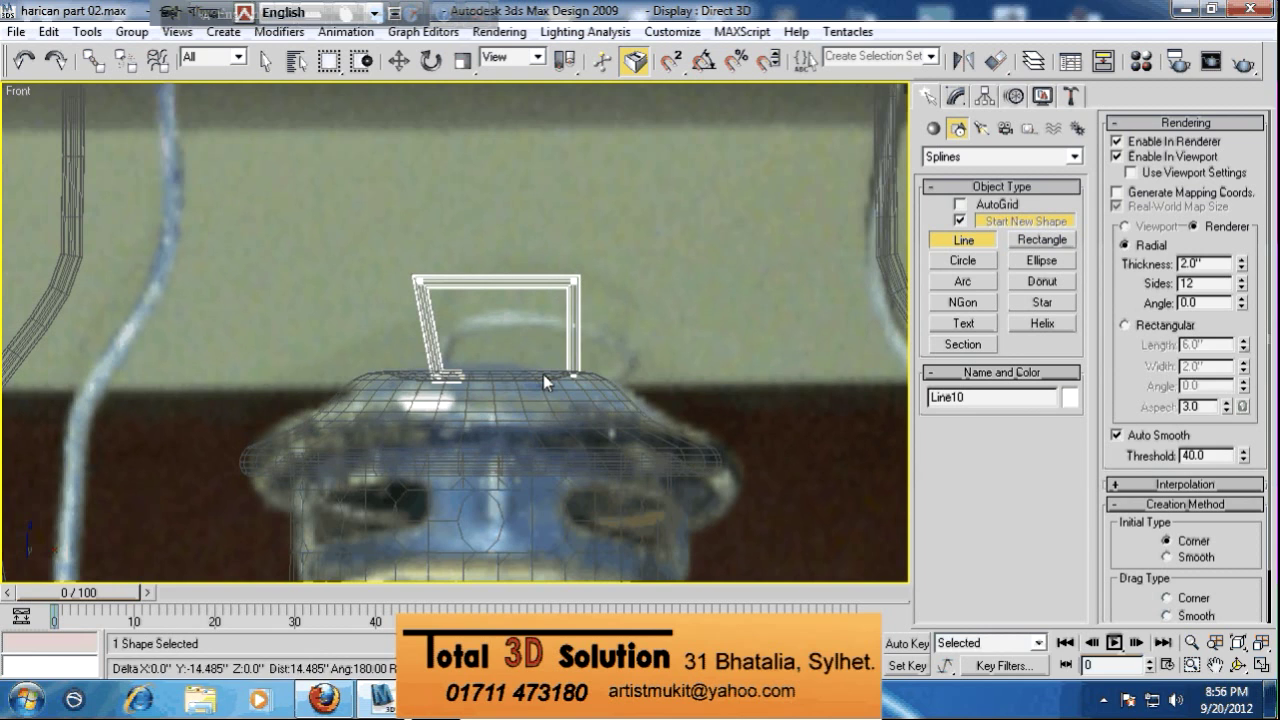
left_click(546, 375)
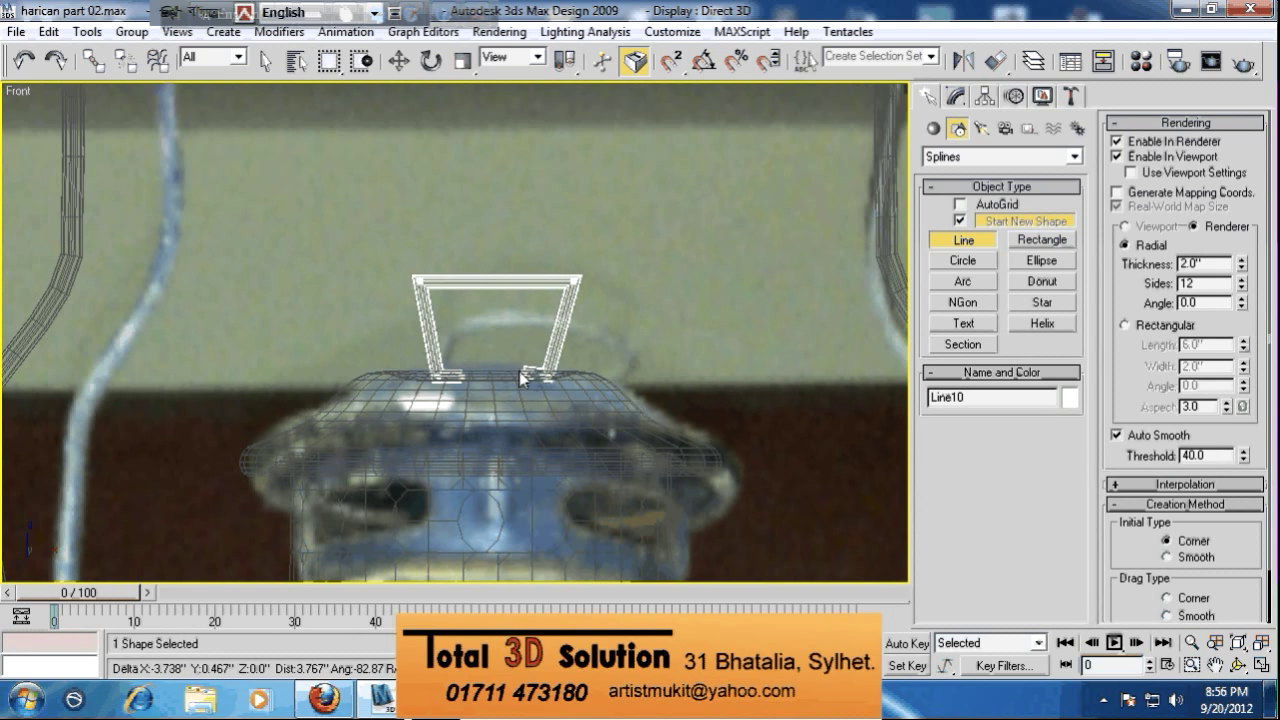
left_click(502, 373)
key("e")
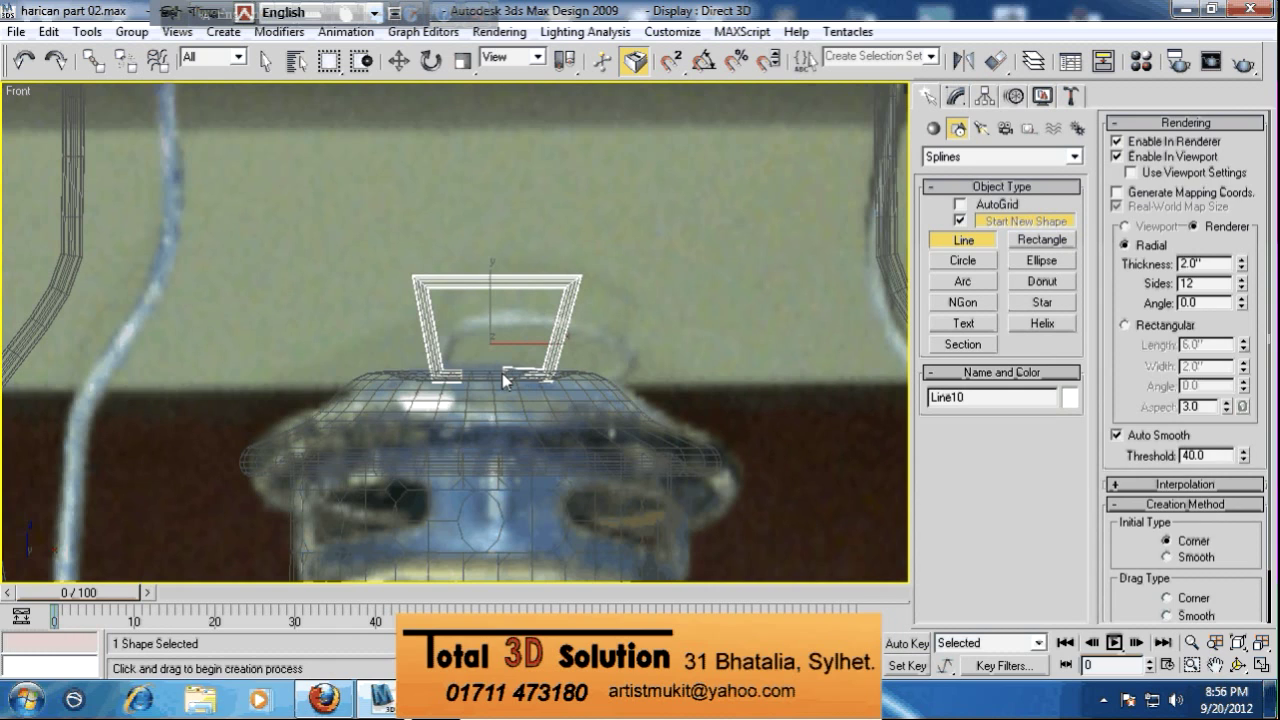
Turn off Enable In Renderer and Enable In Viewport for the handle line and raise its two upper vertices
left_click(956, 96)
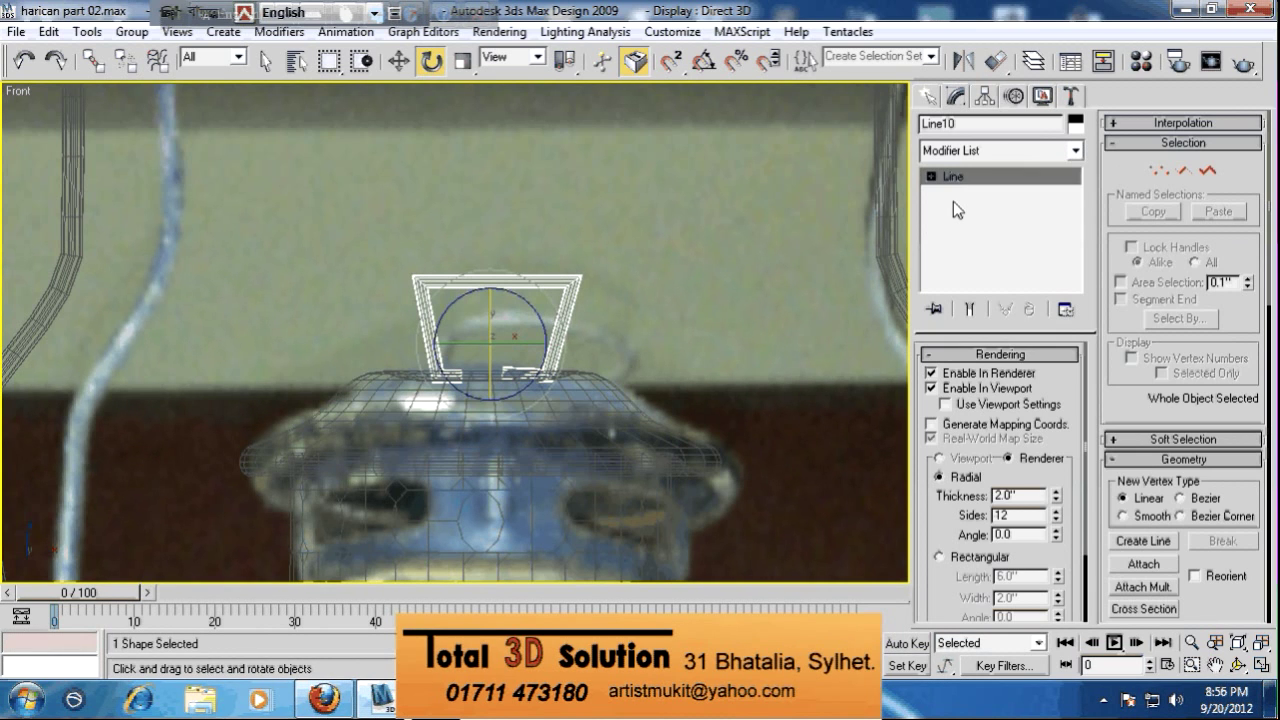
left_click(932, 373)
left_click(932, 388)
key("1")
left_click_drag(666, 198, 361, 327)
right_click(405, 255)
left_click(438, 270)
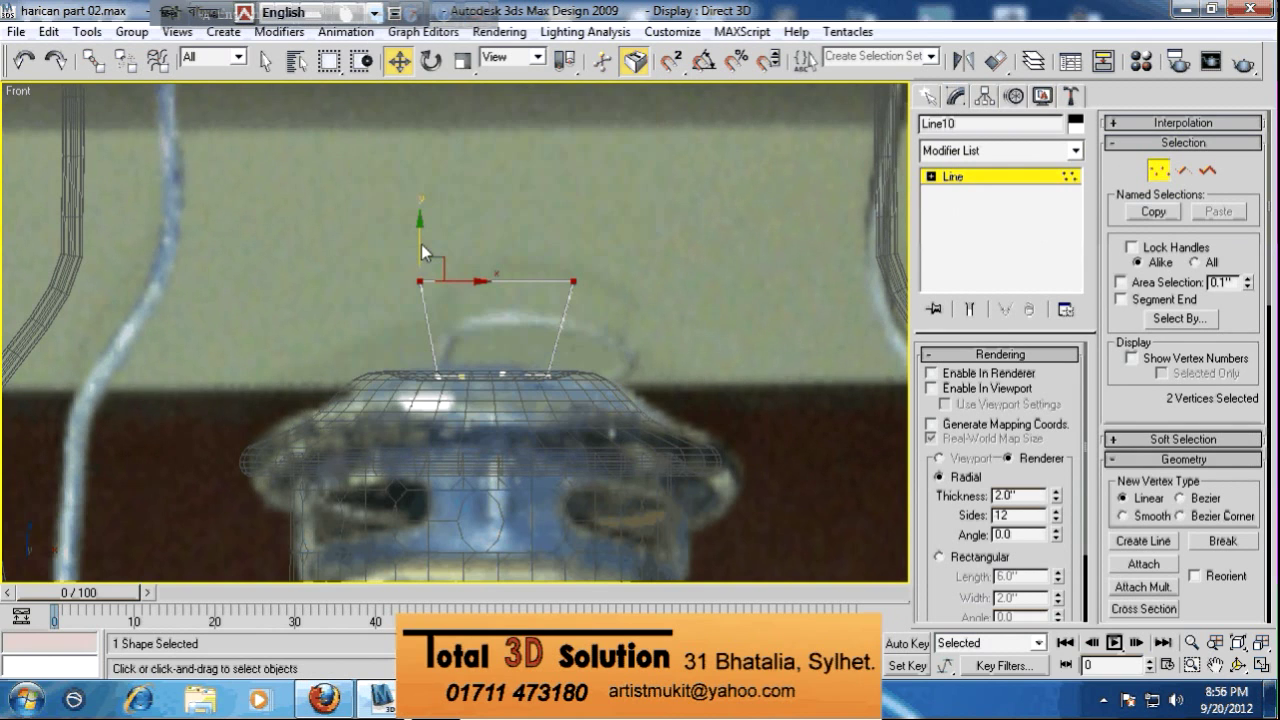
left_click_drag(421, 244, 376, 252)
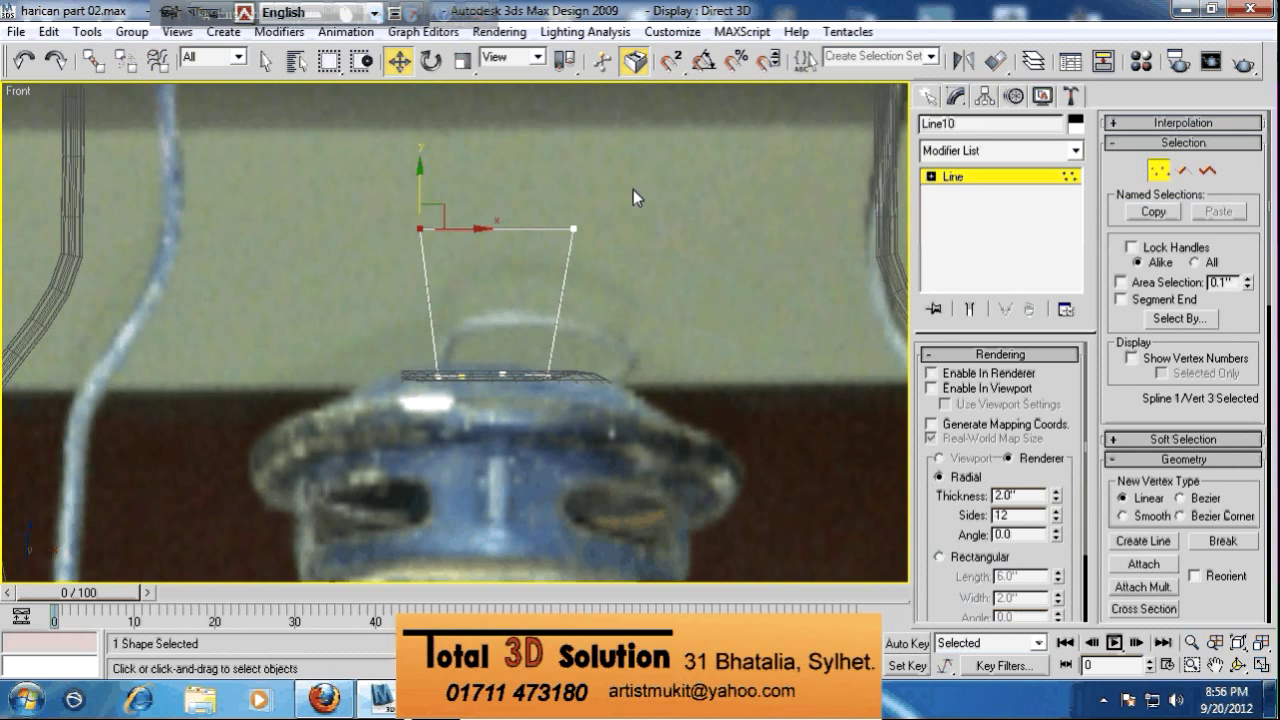
Select all the handle line's vertices and adjust their Bezier handles to bow the top and sides into a rounded loop
key("ctrl+a")
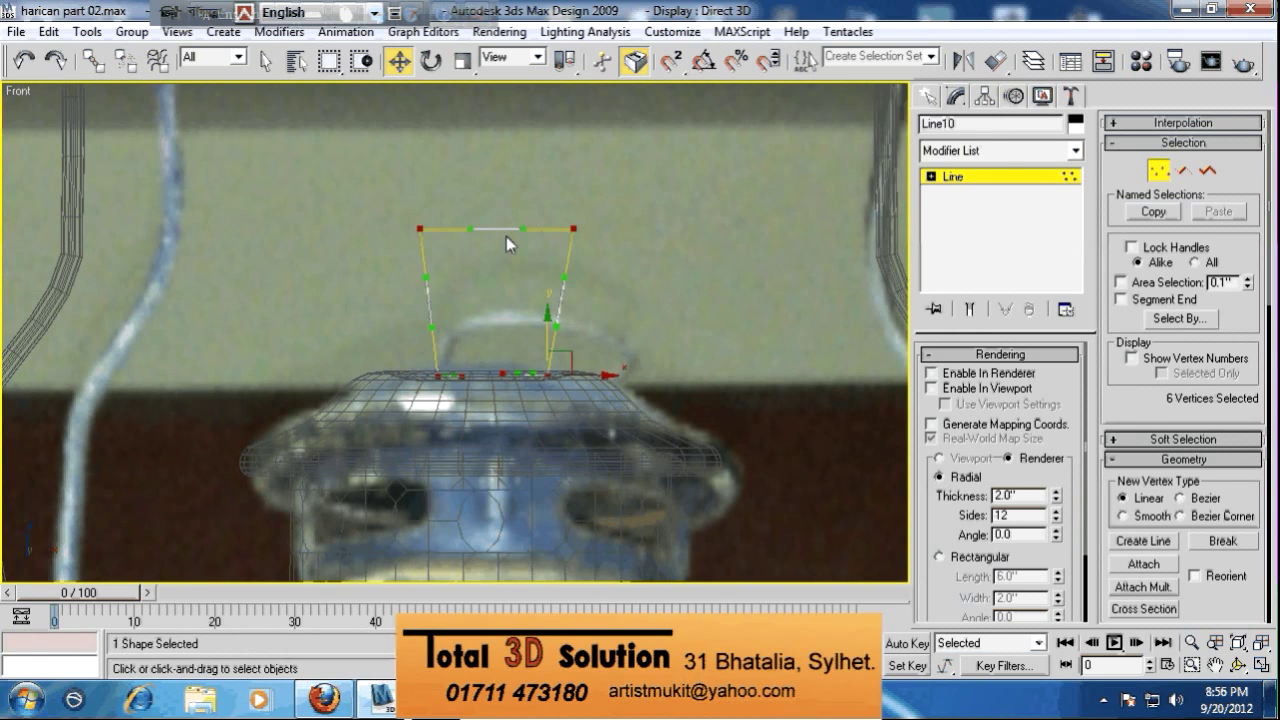
left_click_drag(473, 229, 469, 200)
left_click_drag(524, 231, 545, 182)
left_click_drag(426, 277, 400, 282)
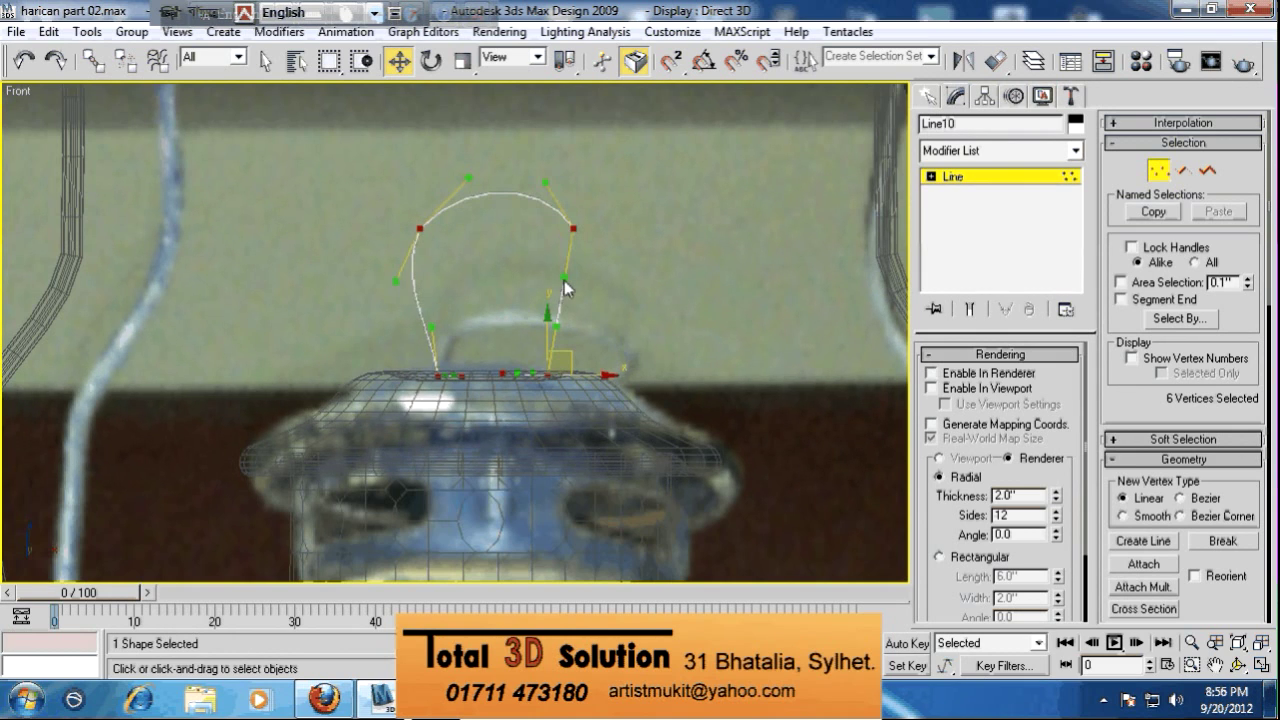
left_click_drag(565, 282, 608, 284)
left_click_drag(434, 331, 409, 340)
left_click_drag(557, 327, 580, 335)
left_click_drag(547, 187, 544, 214)
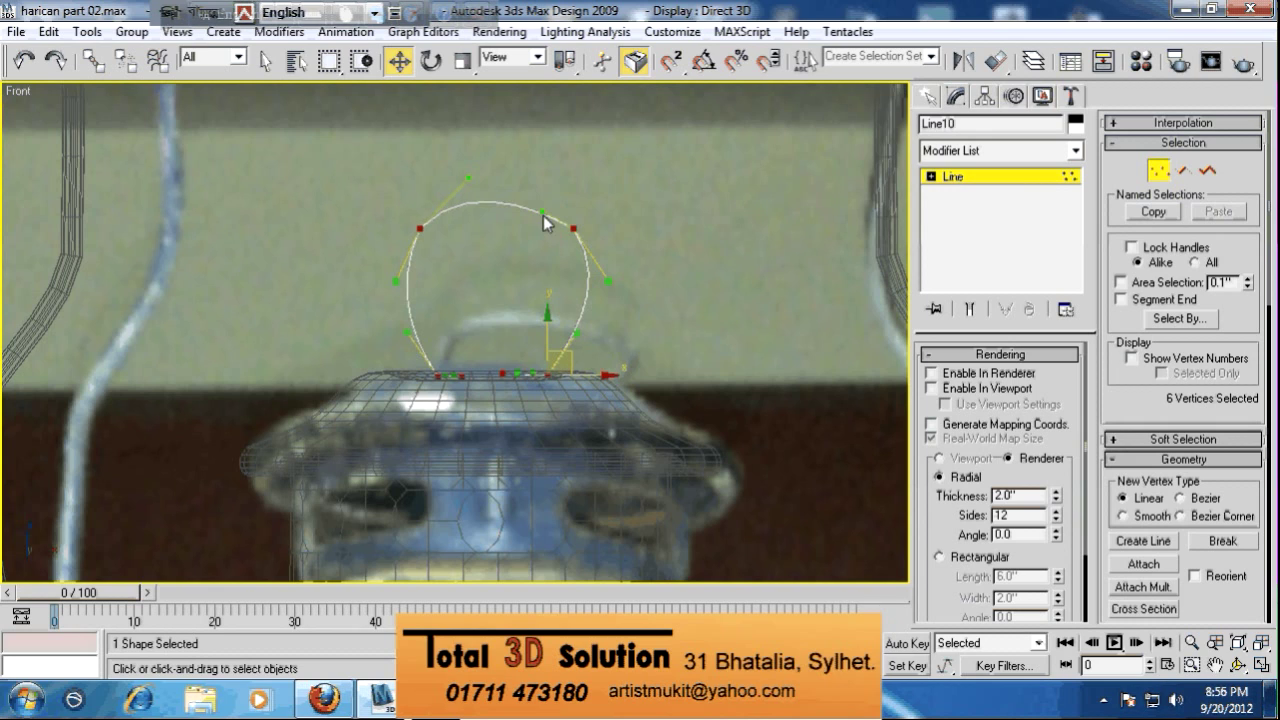
Refine the loop's Bezier handles to flatten the top and even out the curvature of both sides
left_click_drag(472, 180, 477, 203)
left_click_drag(577, 334, 574, 329)
left_click_drag(608, 282, 593, 281)
left_click_drag(407, 332, 414, 328)
left_click_drag(399, 285, 408, 286)
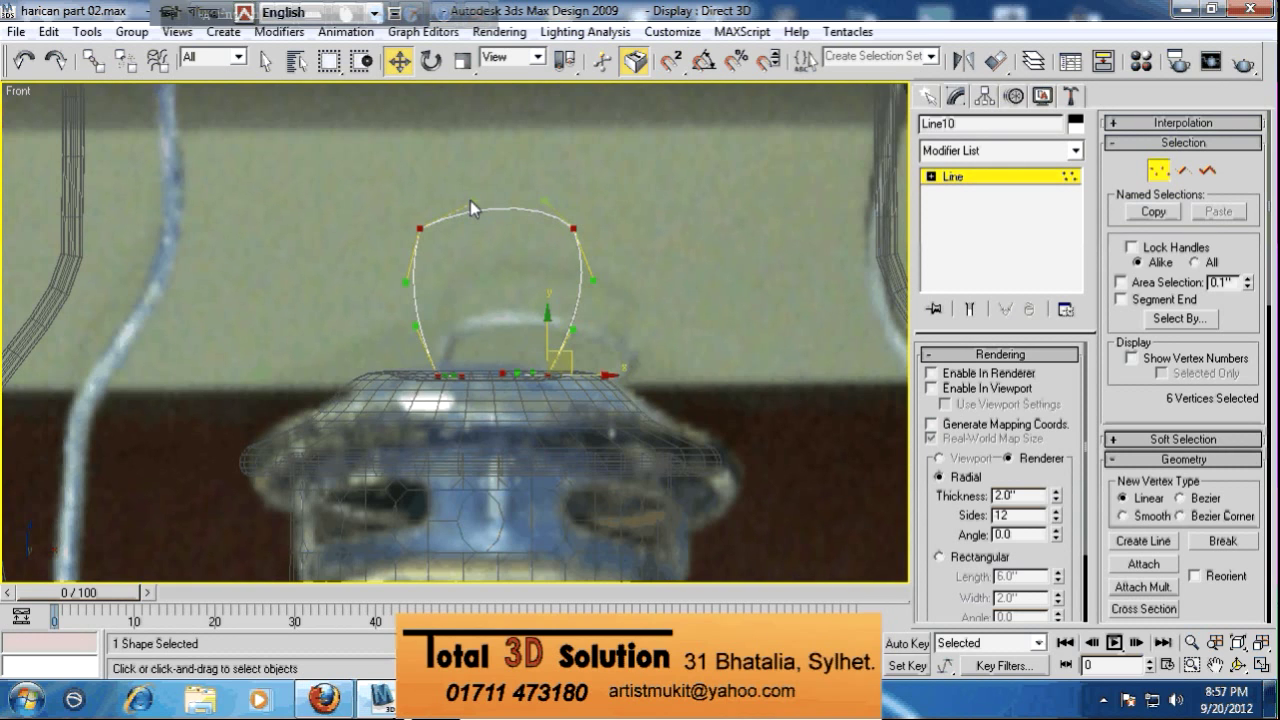
left_click_drag(470, 200, 465, 187)
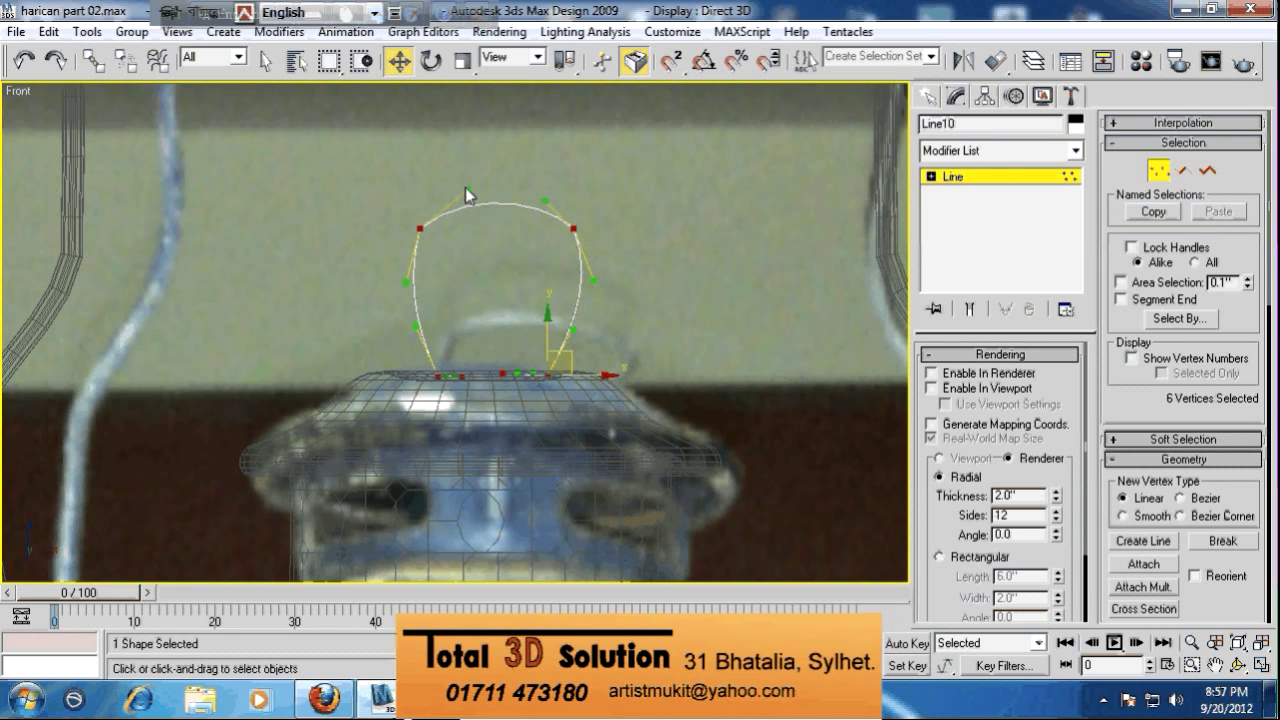
Turn Enable In Renderer and Enable In Viewport back on and check the loop on the cap in the Perspective view
left_click(984, 196)
left_click(951, 374)
left_click(941, 389)
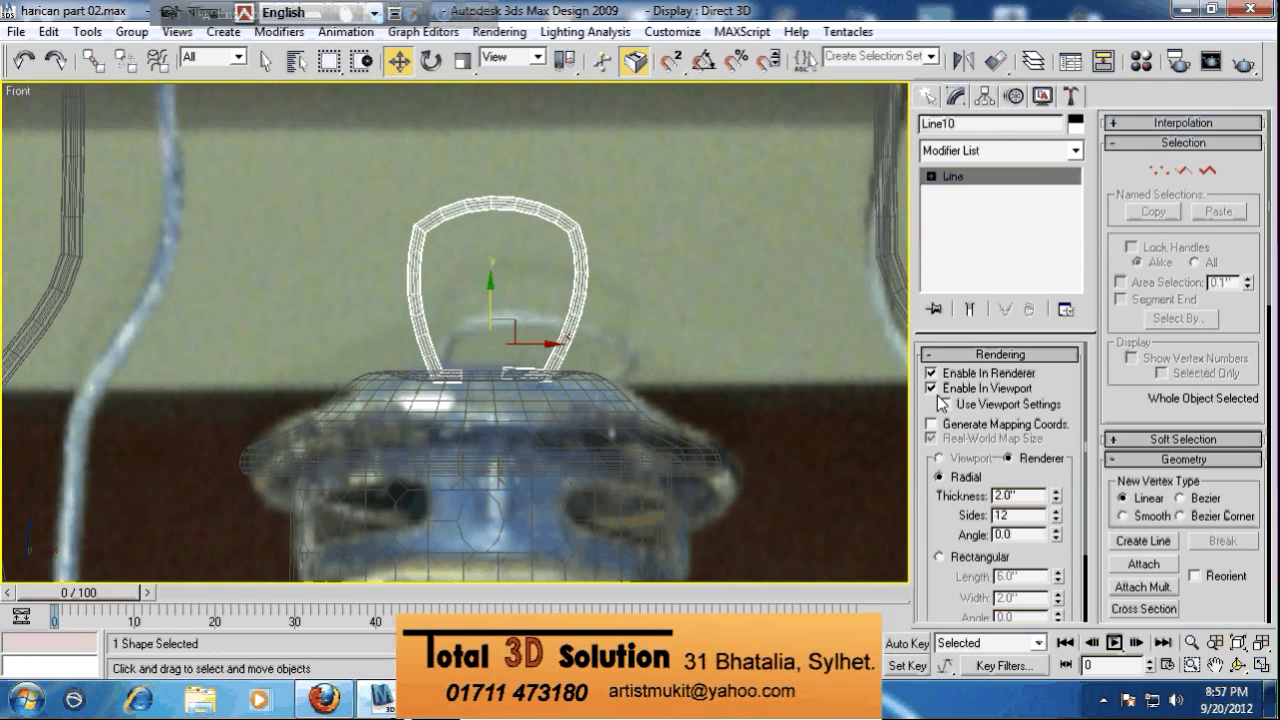
key("alt+w")
right_click(780, 450)
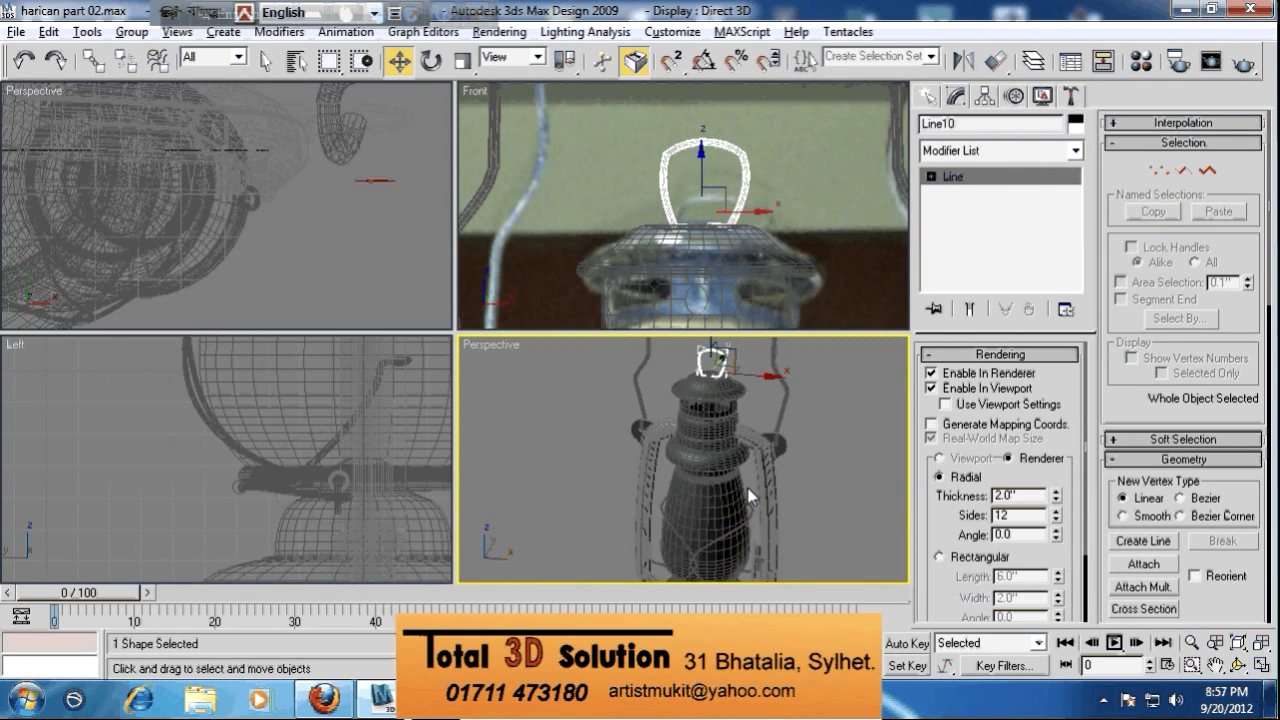
key("alt+w")
scroll(627, 435, "up", 5)
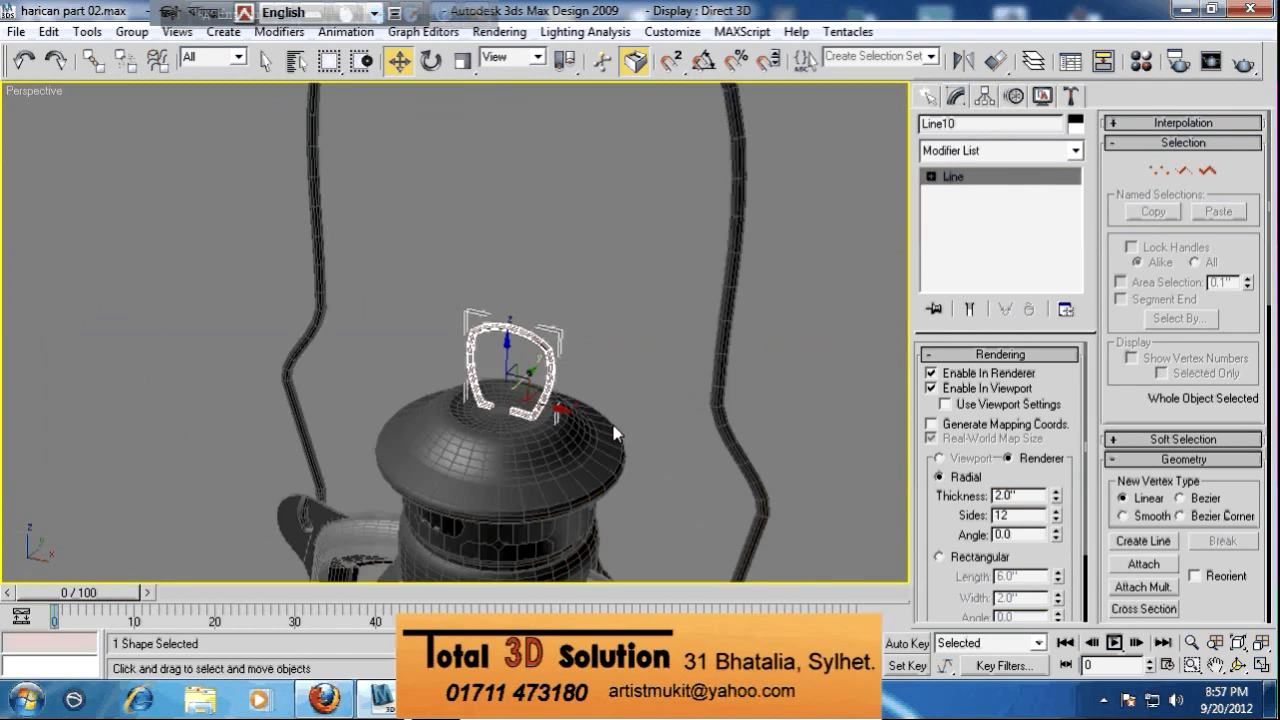
middle_click_drag(636, 426, 616, 363, "alt")
key("shift+z")
key("shift+z")
key("shift+z")
key("shift+z")
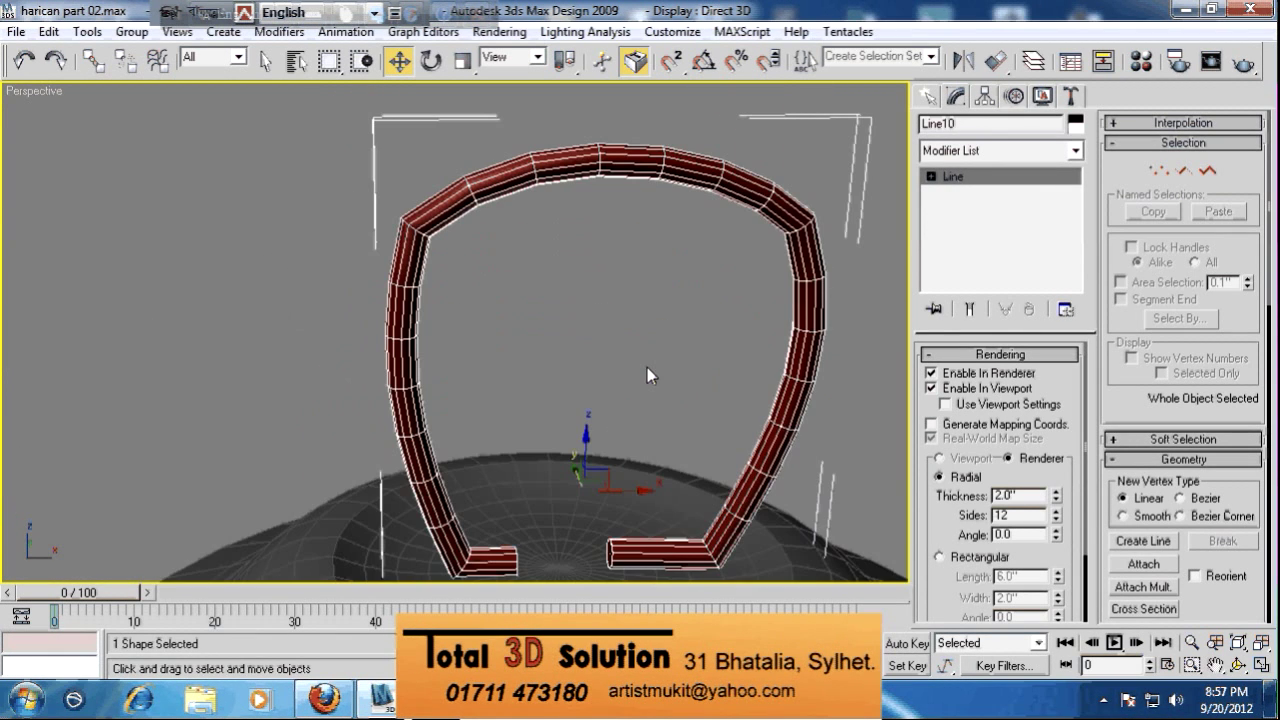
middle_click_drag(816, 287, 709, 335)
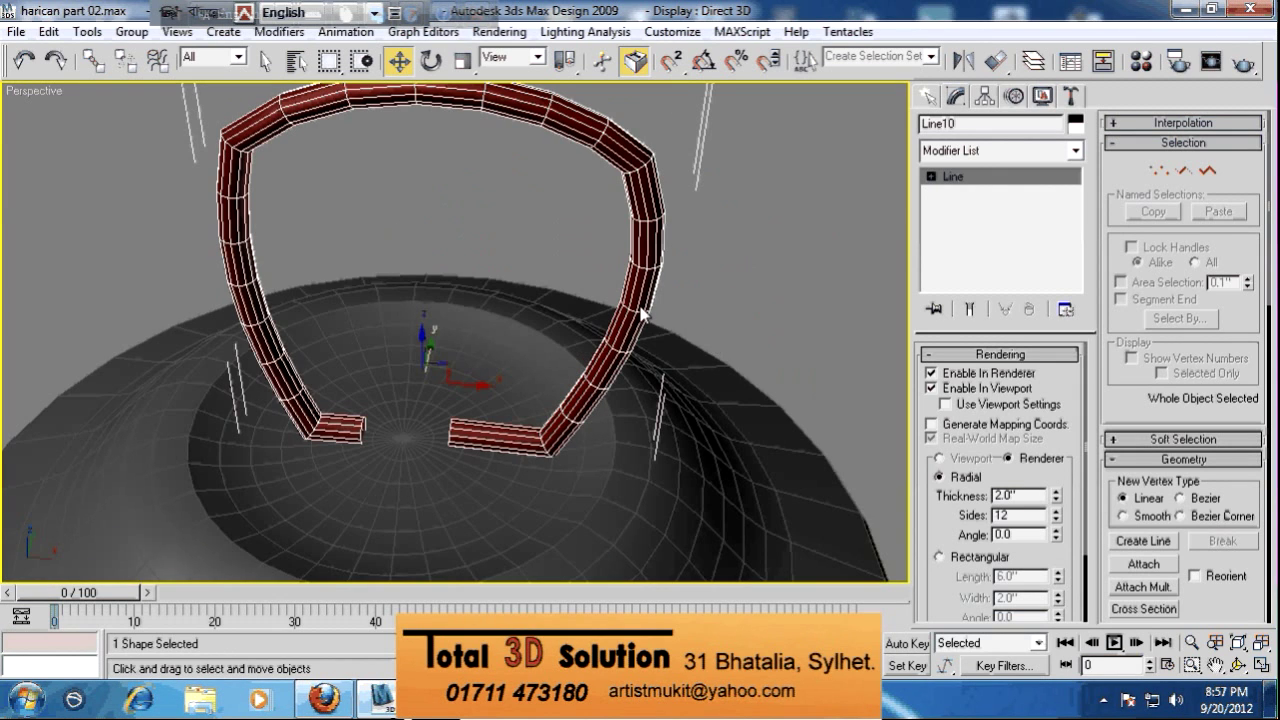
Delete the loop line above the cap
key("Delete")
key("shift+z")
key("shift+z")
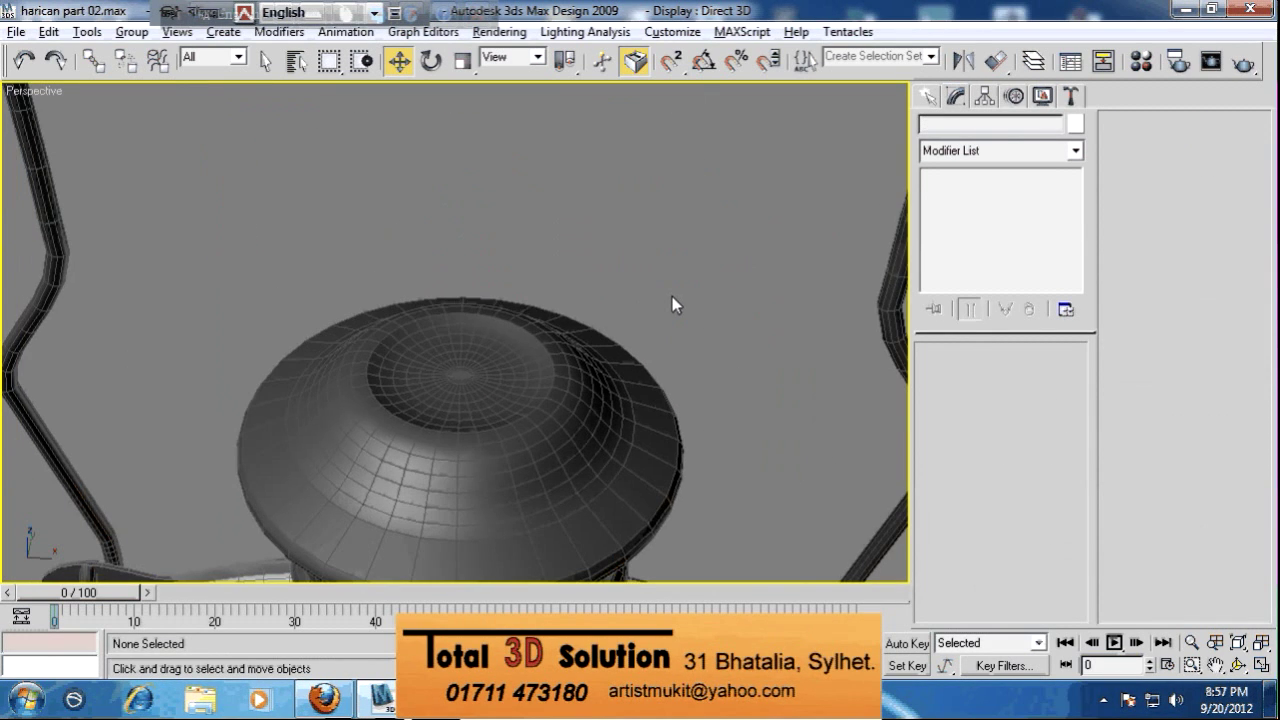
Create a plane about 15.4" long and 24" wide over the centre of the lantern's cap in the Top view
key("alt+w")
left_click(292, 150)
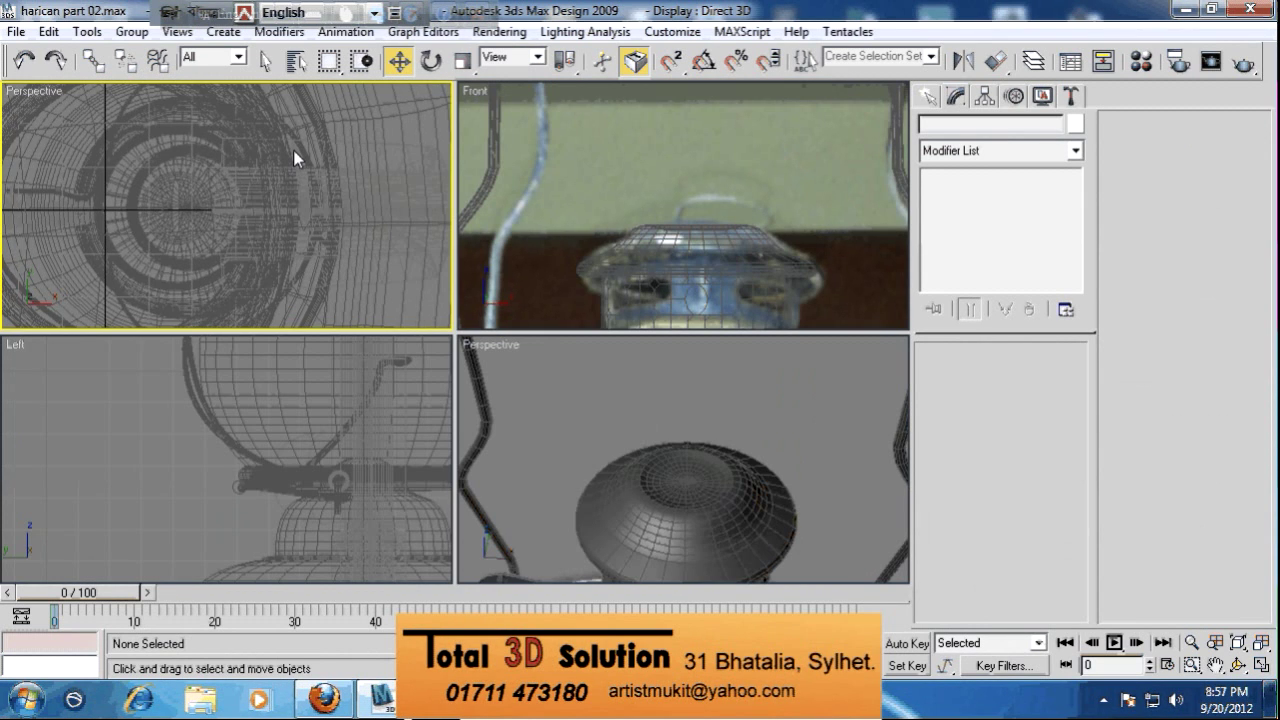
key("t")
key("alt+w")
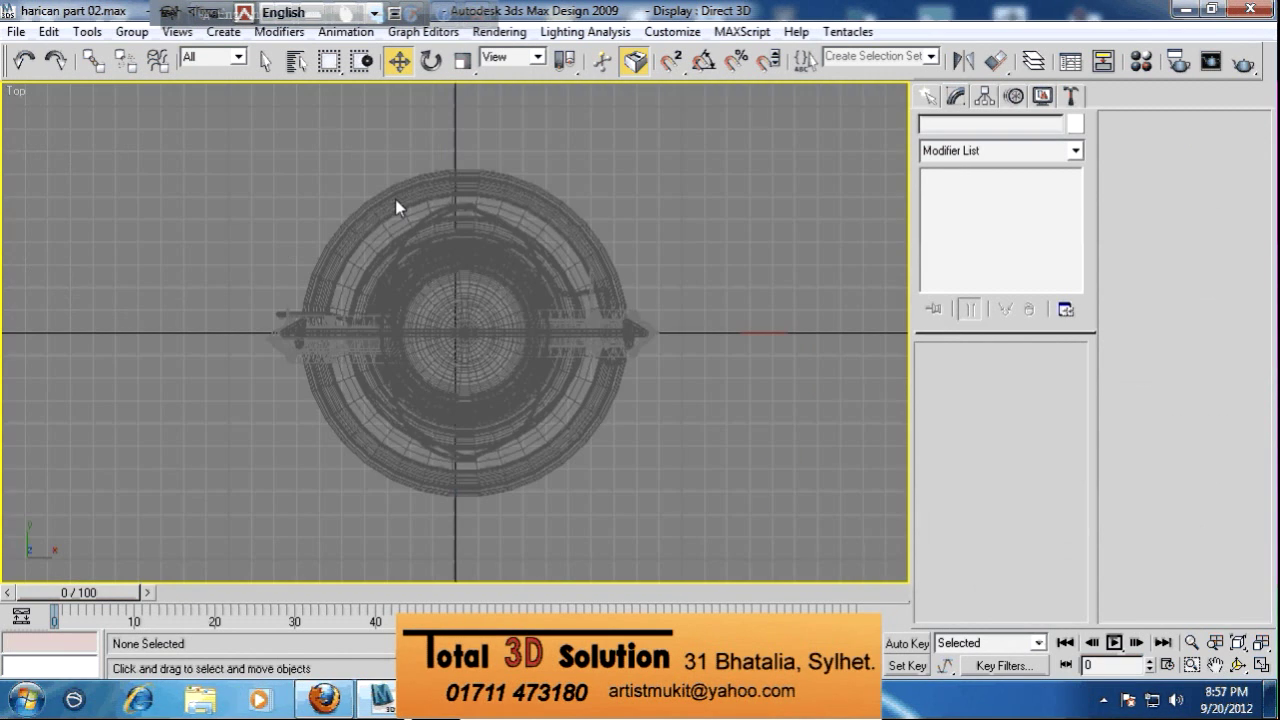
scroll(395, 199, "up", 5)
left_click(928, 95)
left_click(957, 128)
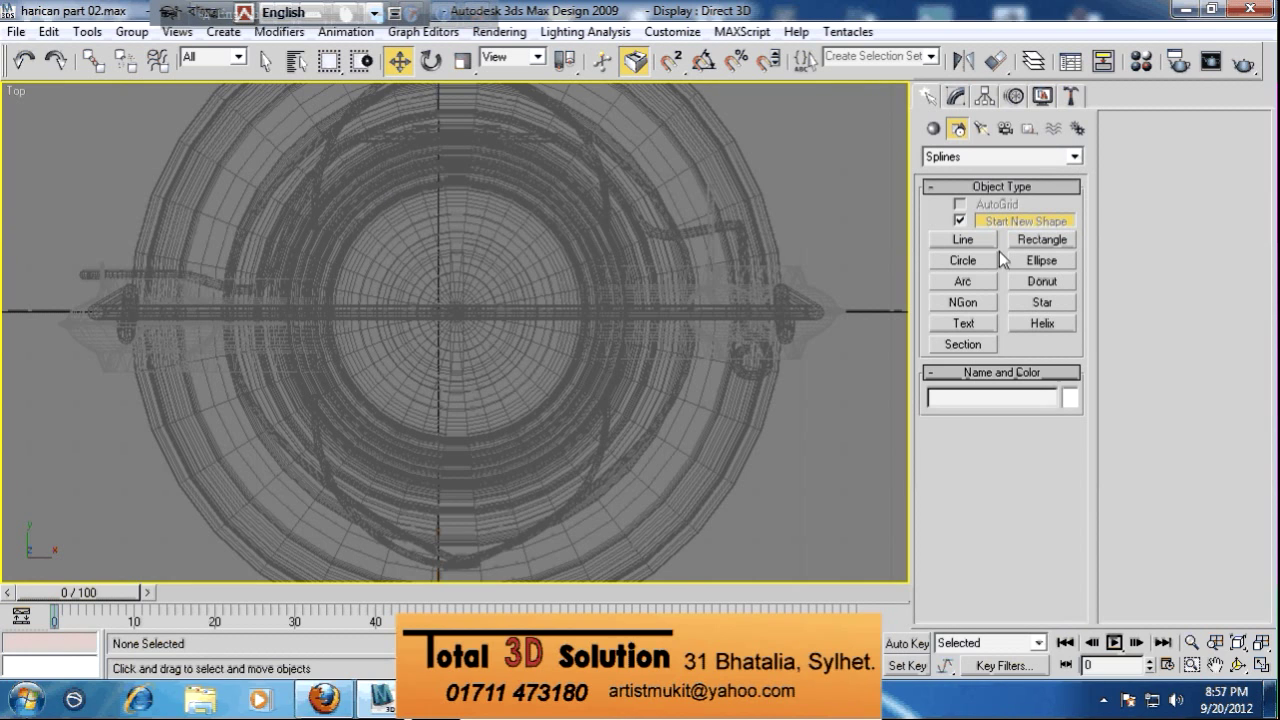
left_click(933, 128)
left_click(1042, 307)
left_click_drag(418, 292, 524, 350)
key("w")
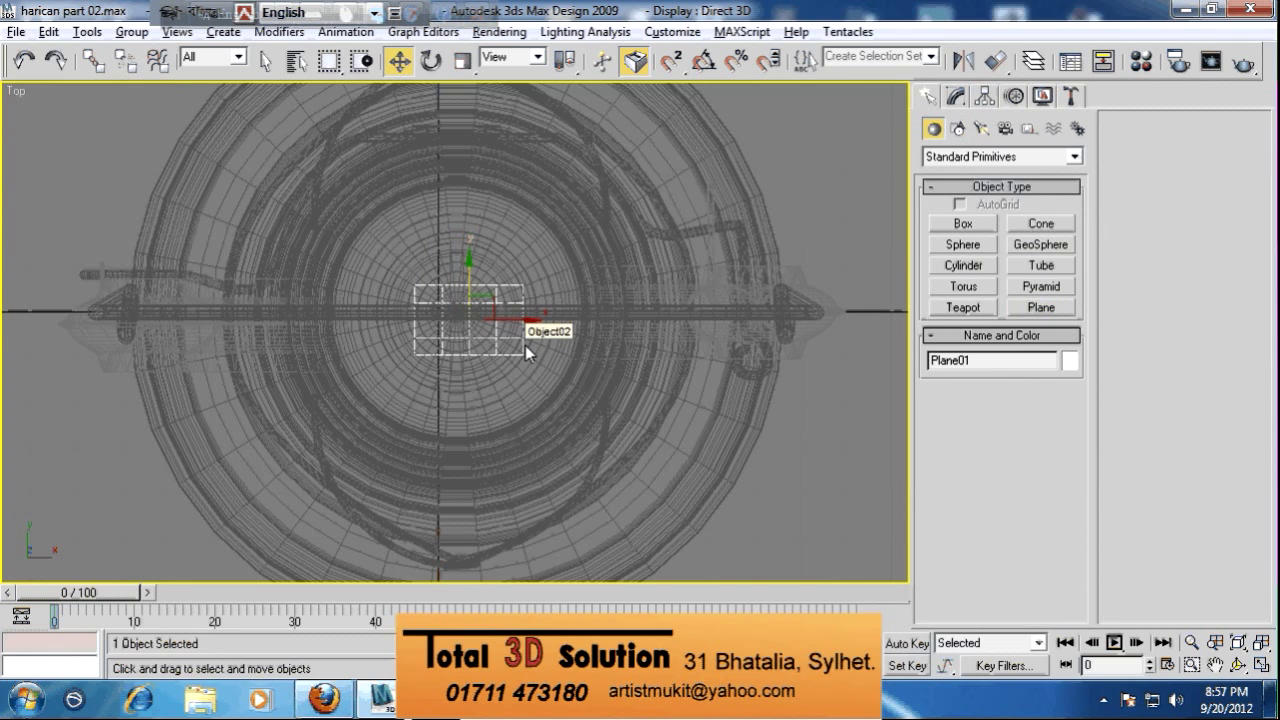
Raise the plane in the Front view until it sits at the top surface of the lantern's cap
key("alt+w")
scroll(731, 264, "down", 5)
scroll(716, 260, "up", 4)
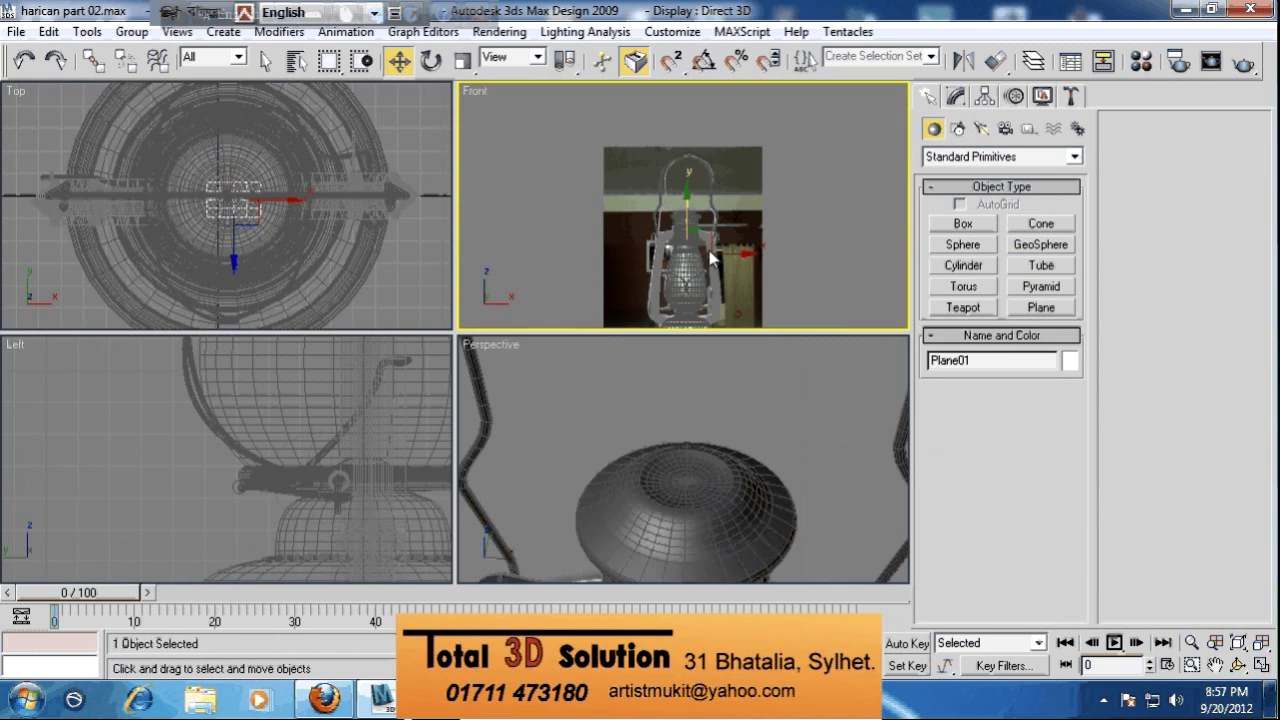
left_click_drag(693, 230, 697, 186)
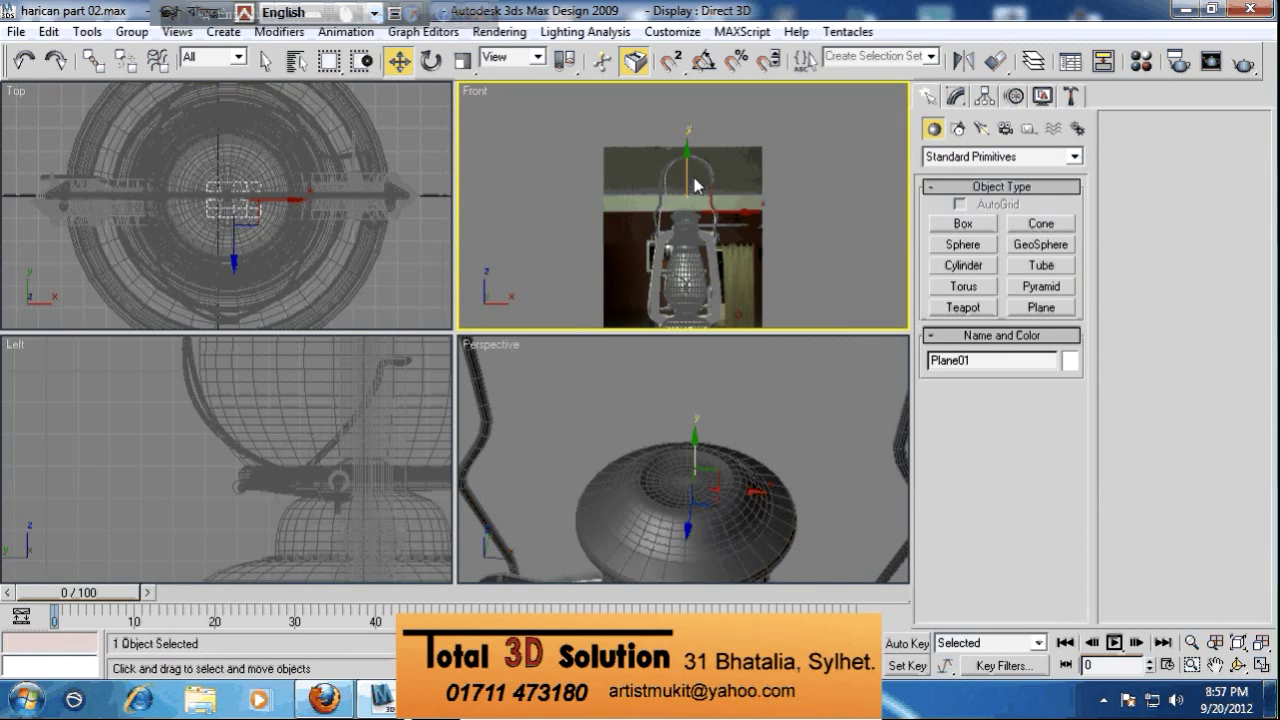
key("z")
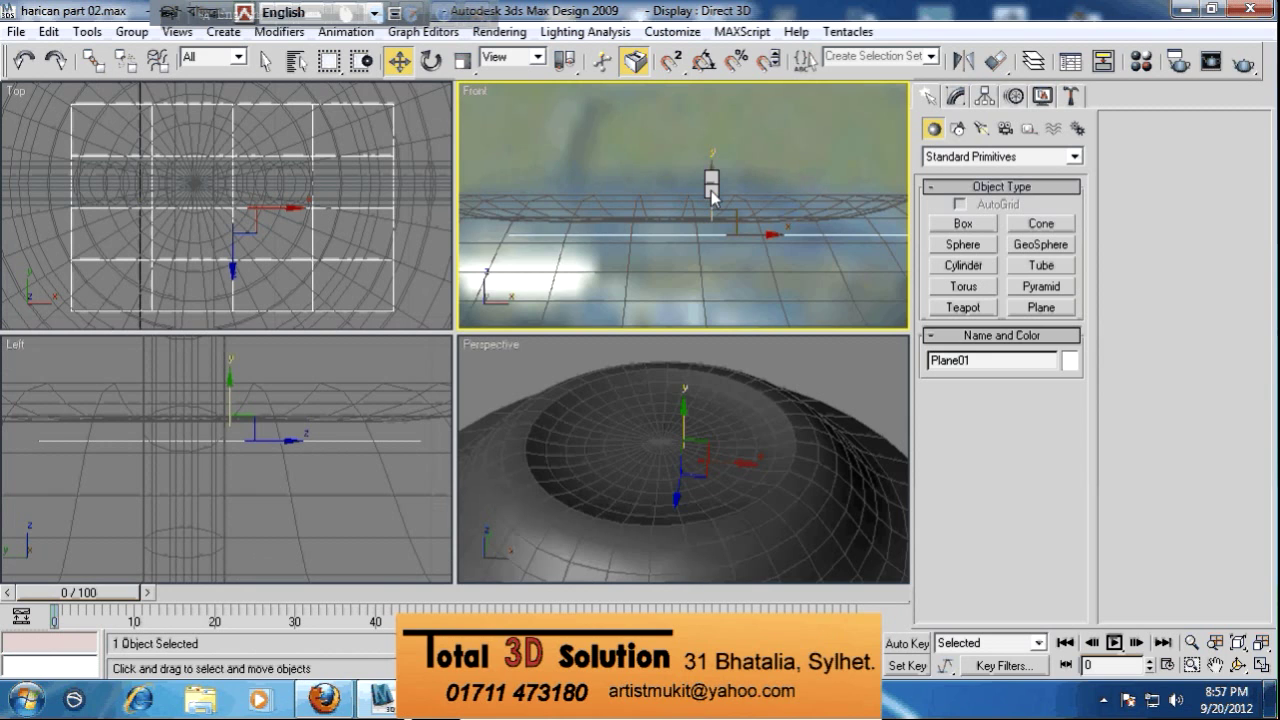
left_click(715, 200)
left_click_drag(715, 199, 714, 180)
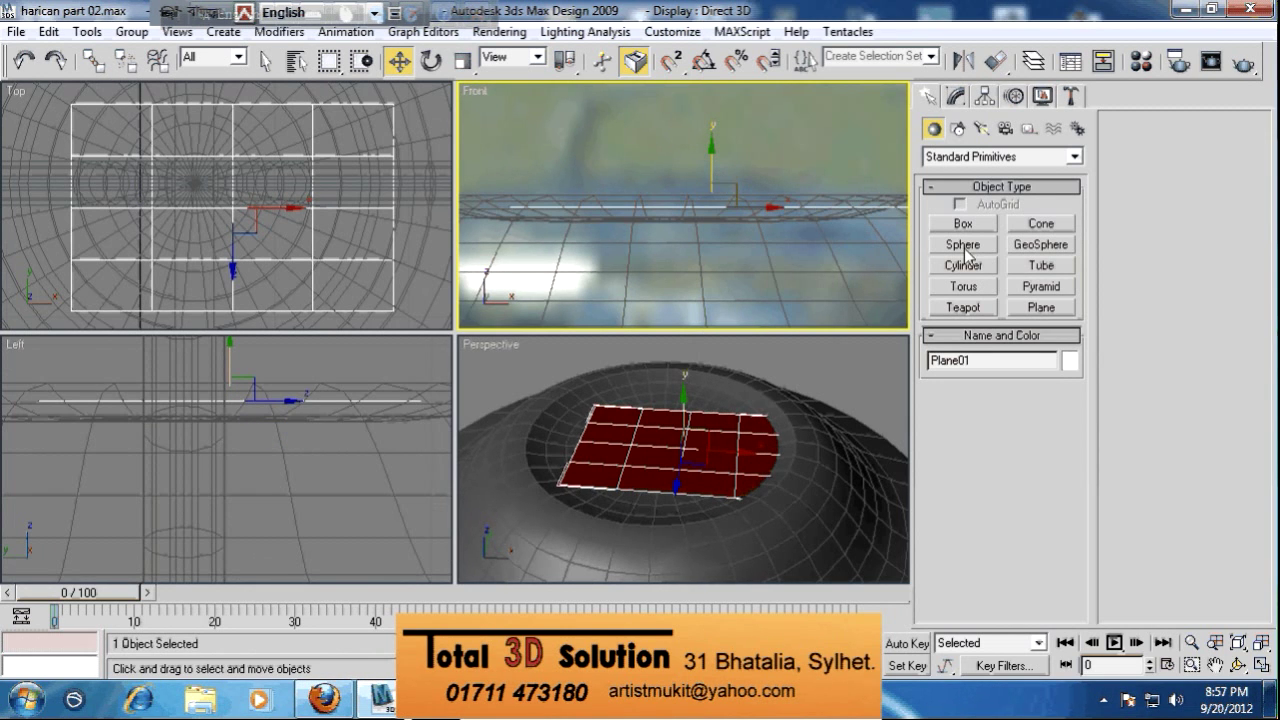
Set the plane's length and width segments to 1 and undo the stray width change
left_click(956, 96)
left_click_drag(1062, 436, 1069, 458)
right_click(1062, 454)
left_click(1064, 404)
key("ctrl+z")
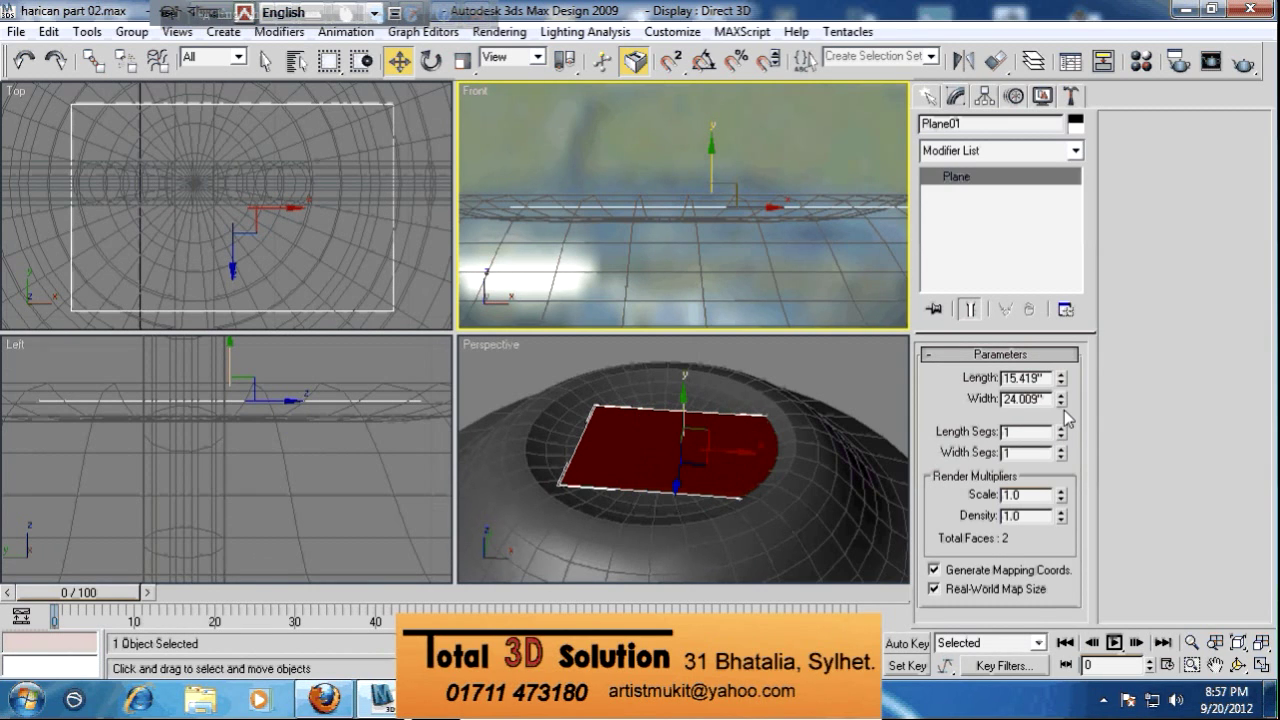
Convert the plane over the lantern's cap to an Editable Poly
scroll(282, 245, "down", 3)
right_click(282, 245)
mouse_move(340, 428)
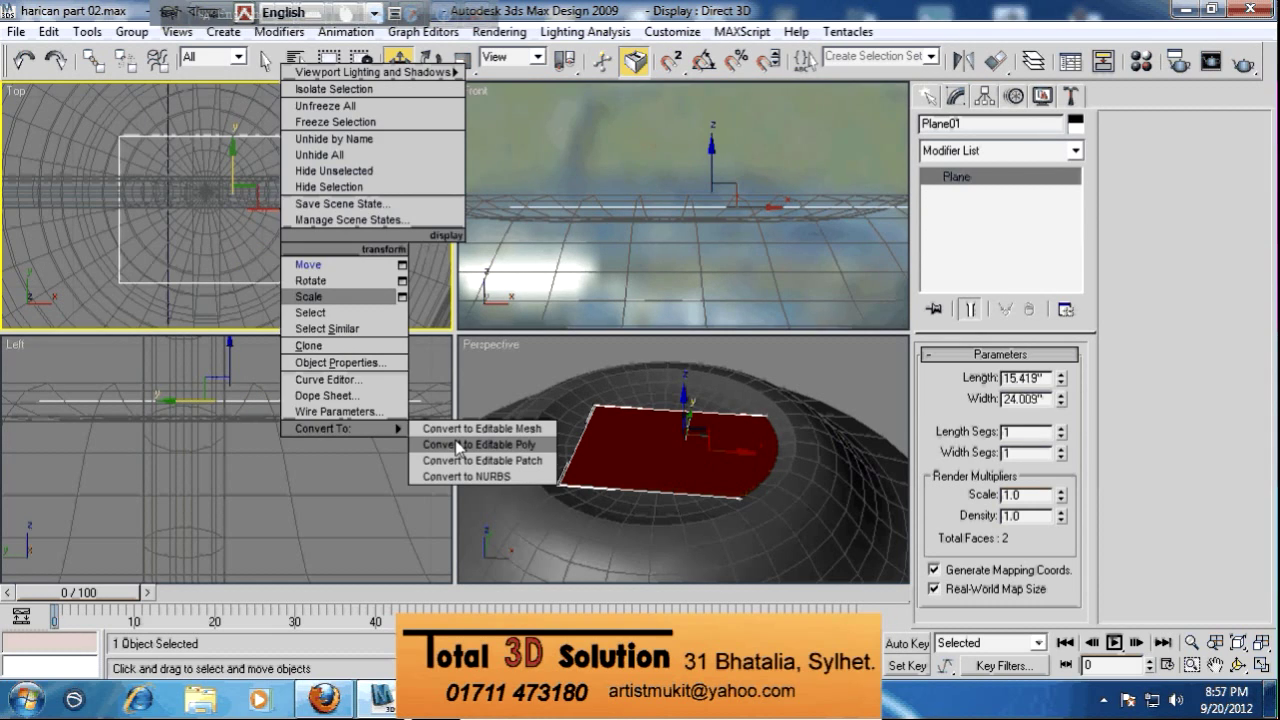
left_click(457, 447)
Isolate the plane together with the lantern's cap object
scroll(503, 451, "down", 3)
middle_click_drag(503, 451, 778, 452, "alt")
left_click(720, 462)
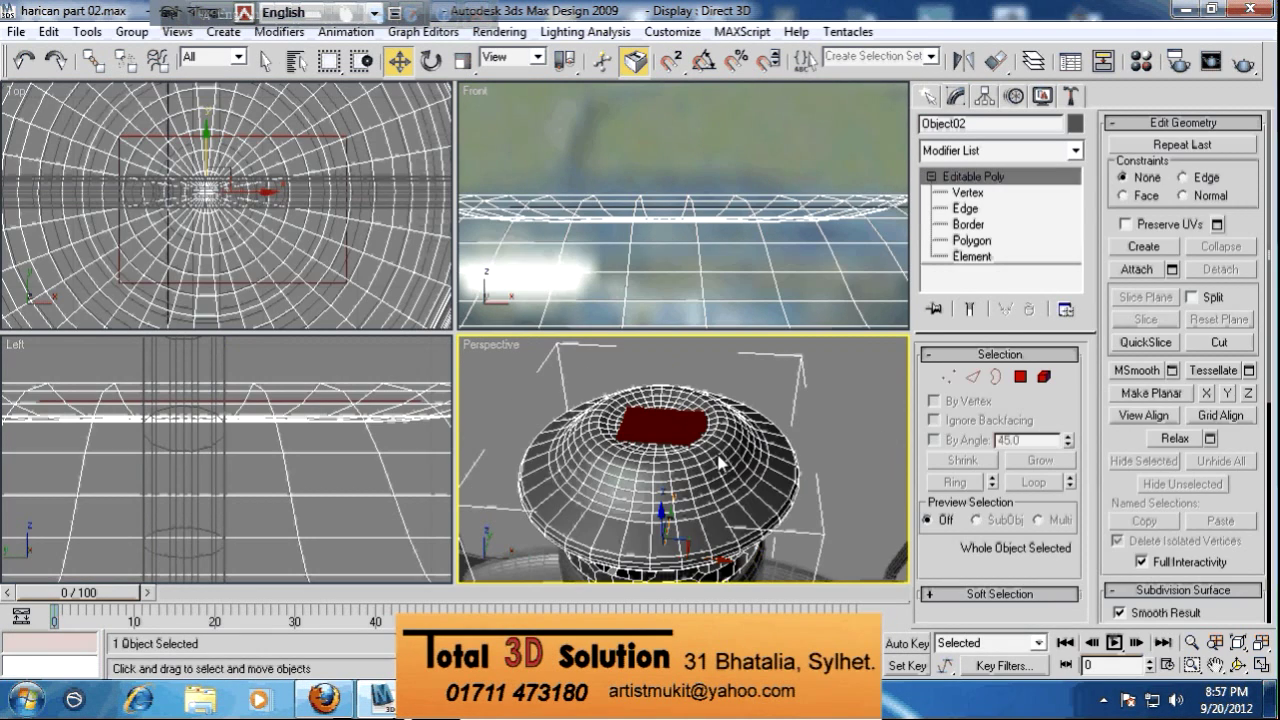
left_click(662, 428)
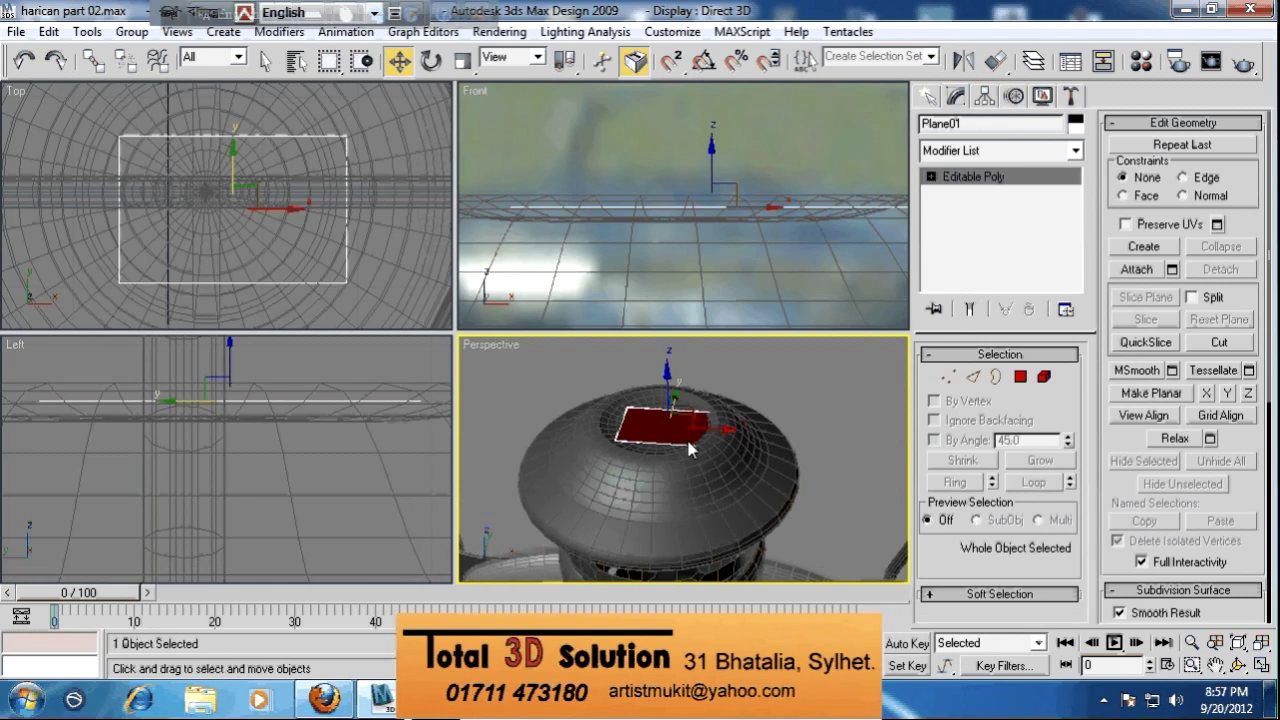
left_click(727, 470, "ctrl")
key("alt+q")
left_click(864, 431)
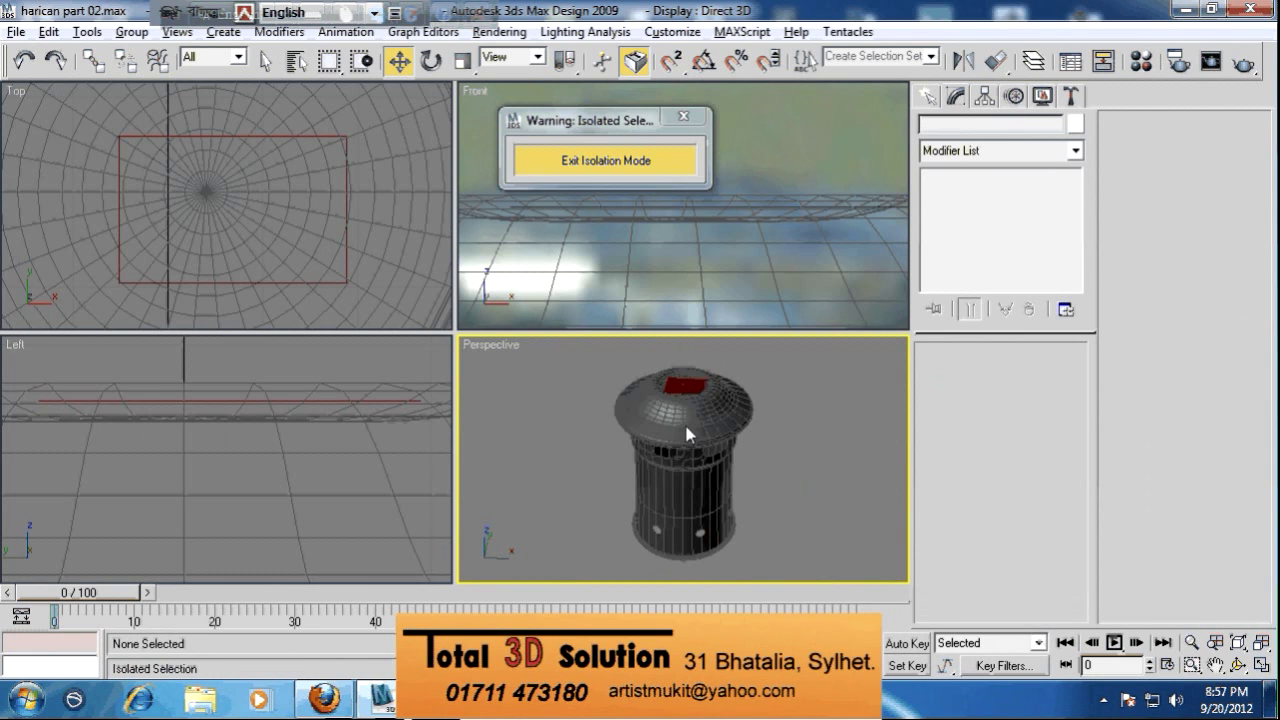
Shift the plane along X in the Top view until it is centred on the cap
left_click(684, 382)
left_click(329, 230)
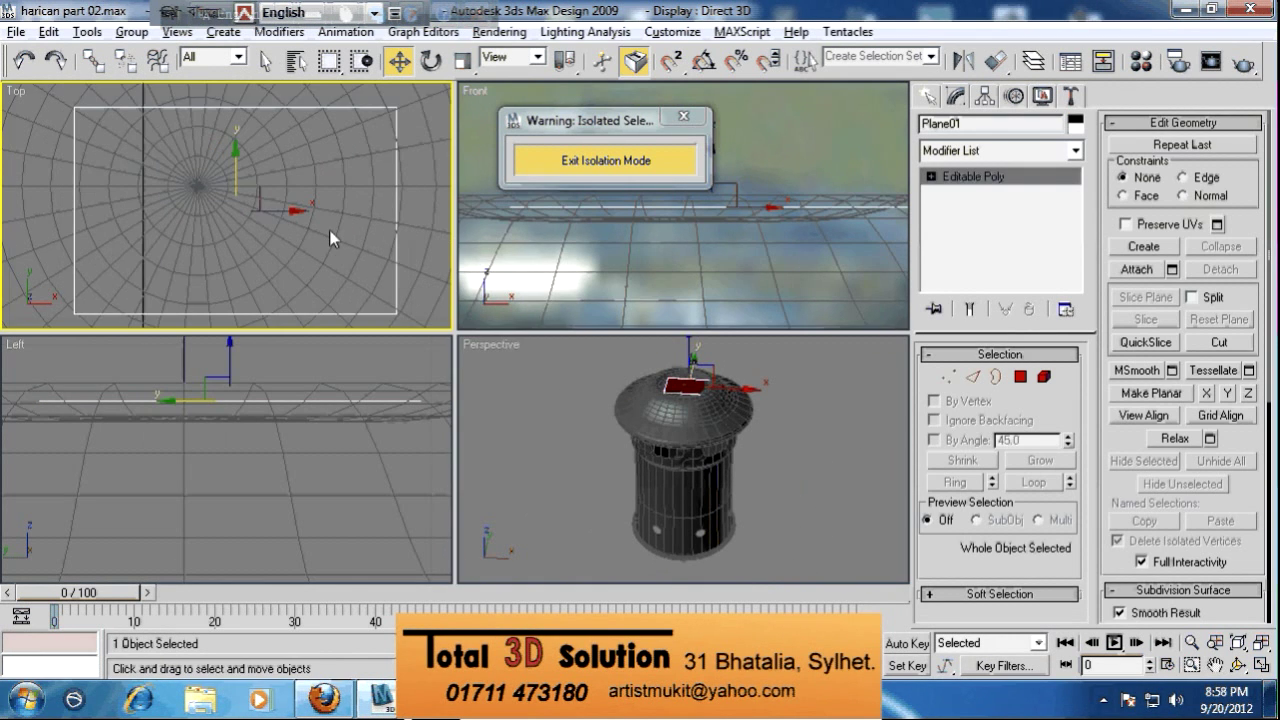
left_click_drag(283, 213, 258, 215)
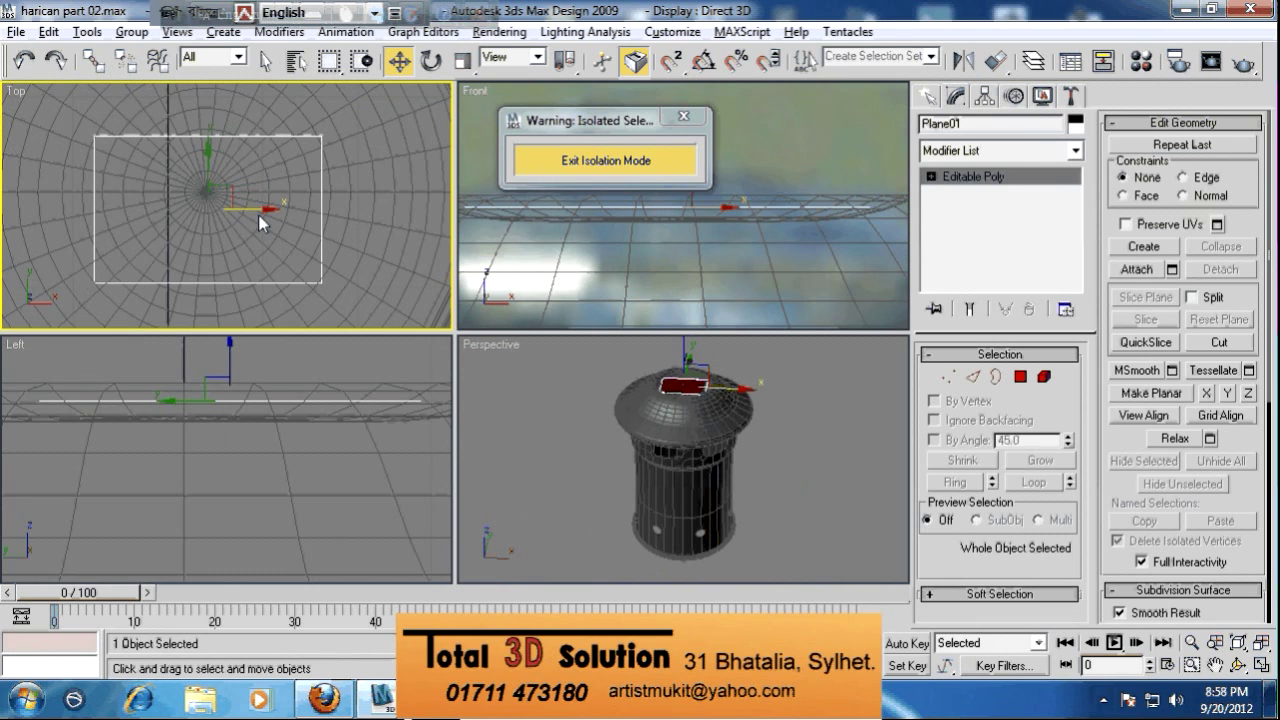
Move the plane's side and lower corner vertices inward in the Top view to make it a smaller rectangle centred on the cap
scroll(670, 443, "up", 5)
middle_click_drag(670, 443, 683, 588, "alt")
left_click(947, 377)
left_click_drag(70, 115, 167, 300)
left_click_drag(121, 210, 167, 220)
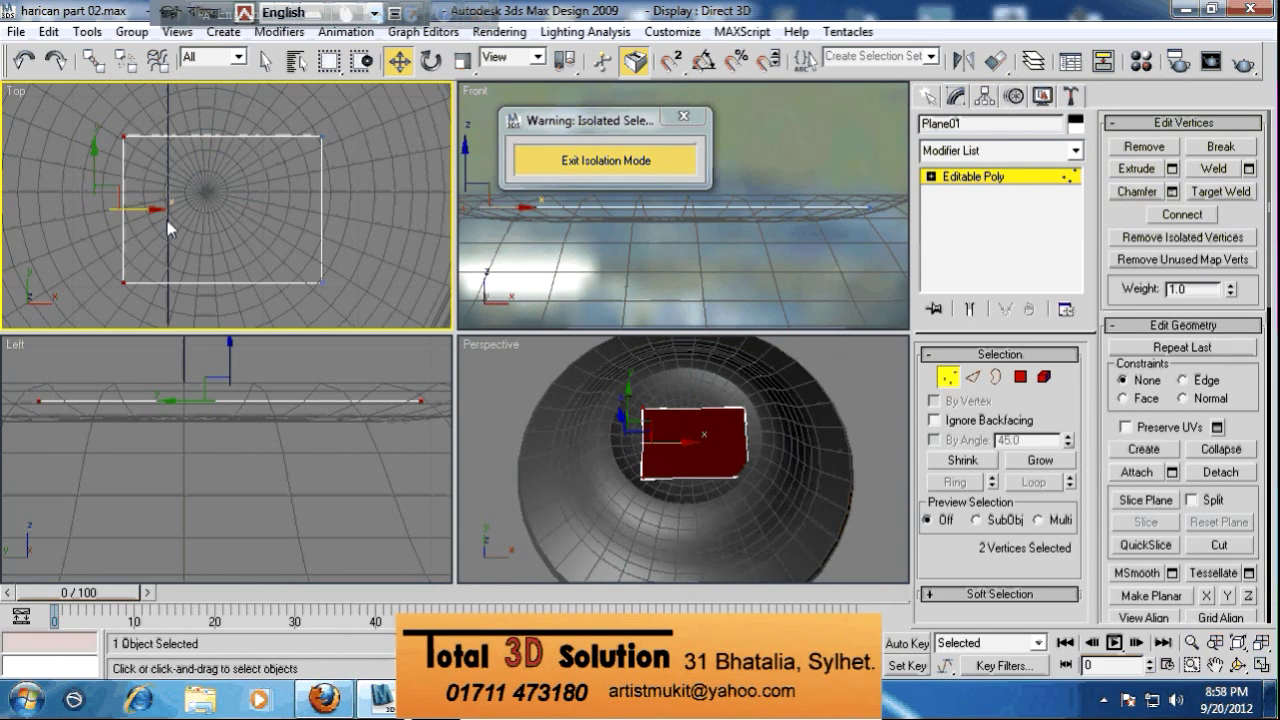
left_click_drag(258, 119, 368, 304)
left_click_drag(371, 213, 347, 222)
left_click_drag(92, 236, 351, 335)
left_click_drag(206, 229, 213, 205)
left_click_drag(215, 200, 214, 194)
Connect the plane's two long edges with 2 segments to split it into three faces
left_click(972, 377)
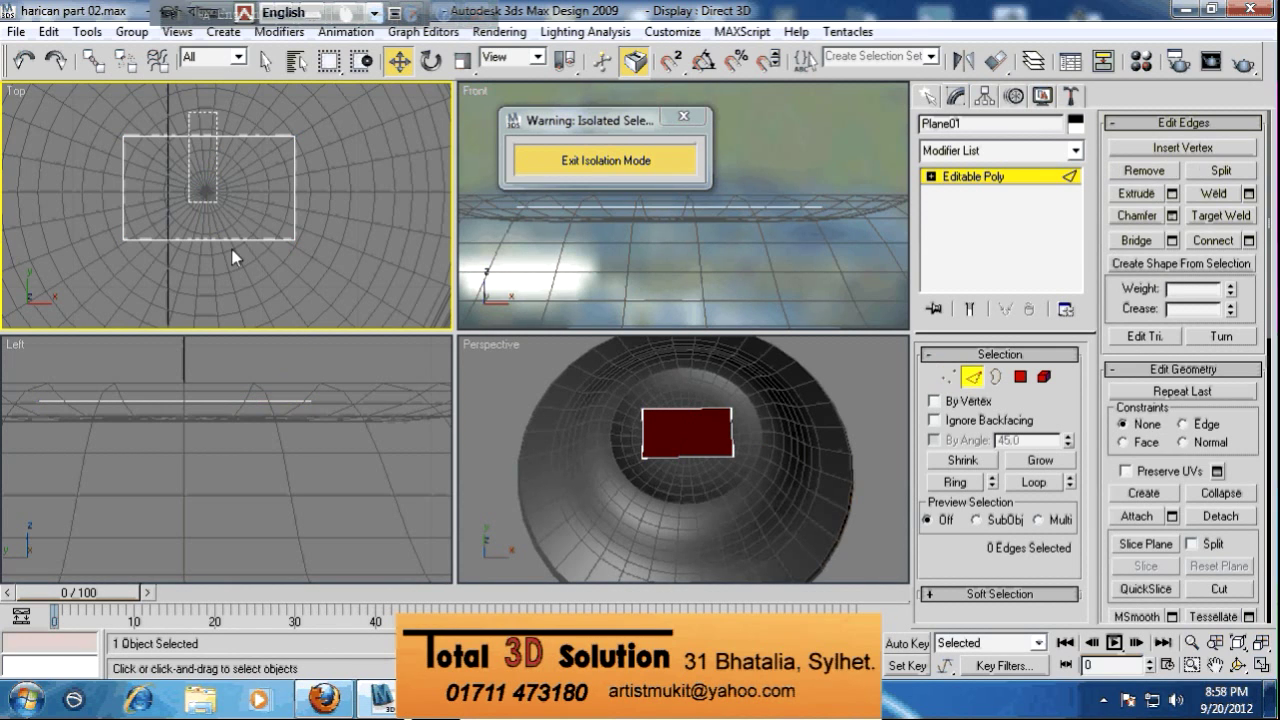
right_click(280, 275)
left_click(168, 342)
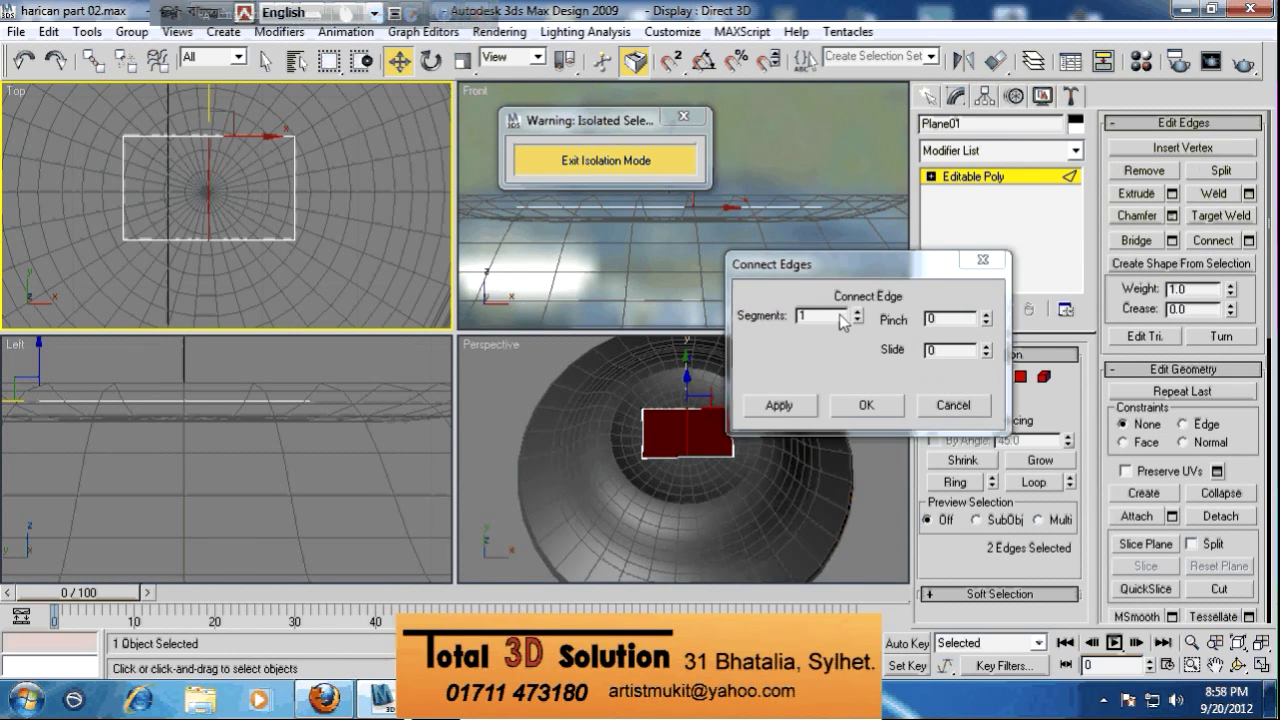
left_click(857, 311)
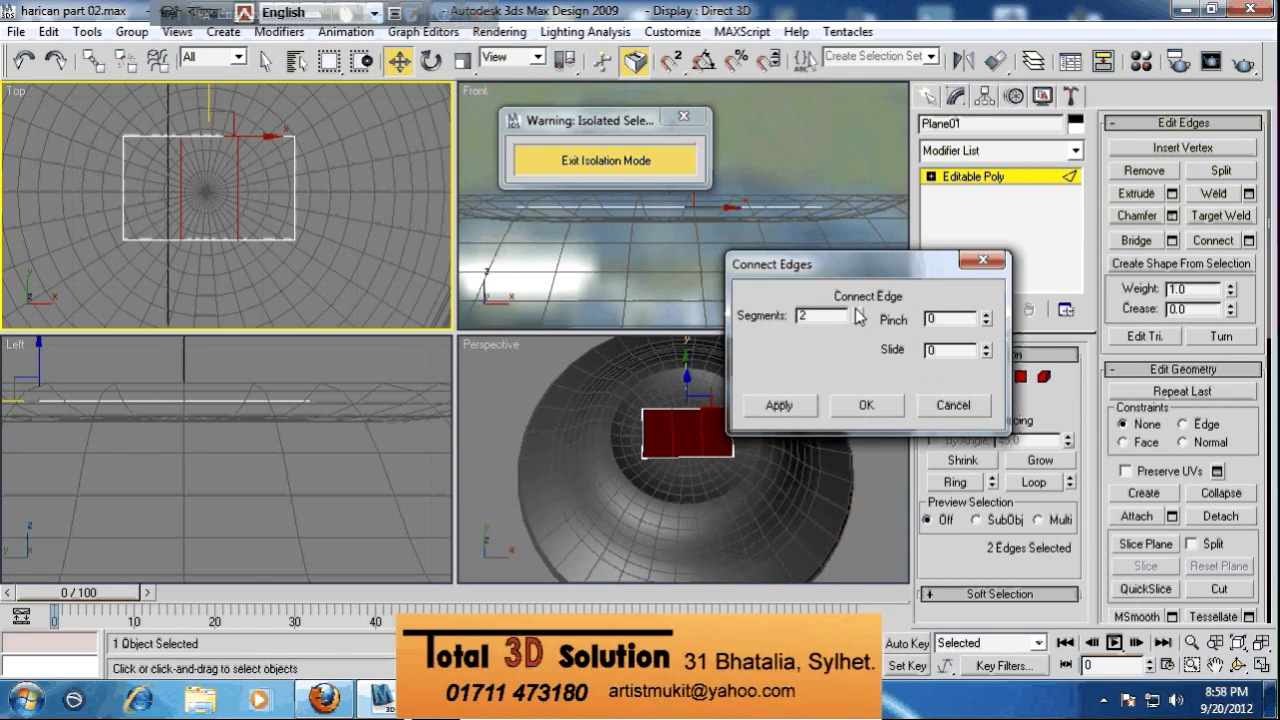
left_click(866, 408)
Connect the long edges of the plane's middle face with 4 segments
right_click(362, 266)
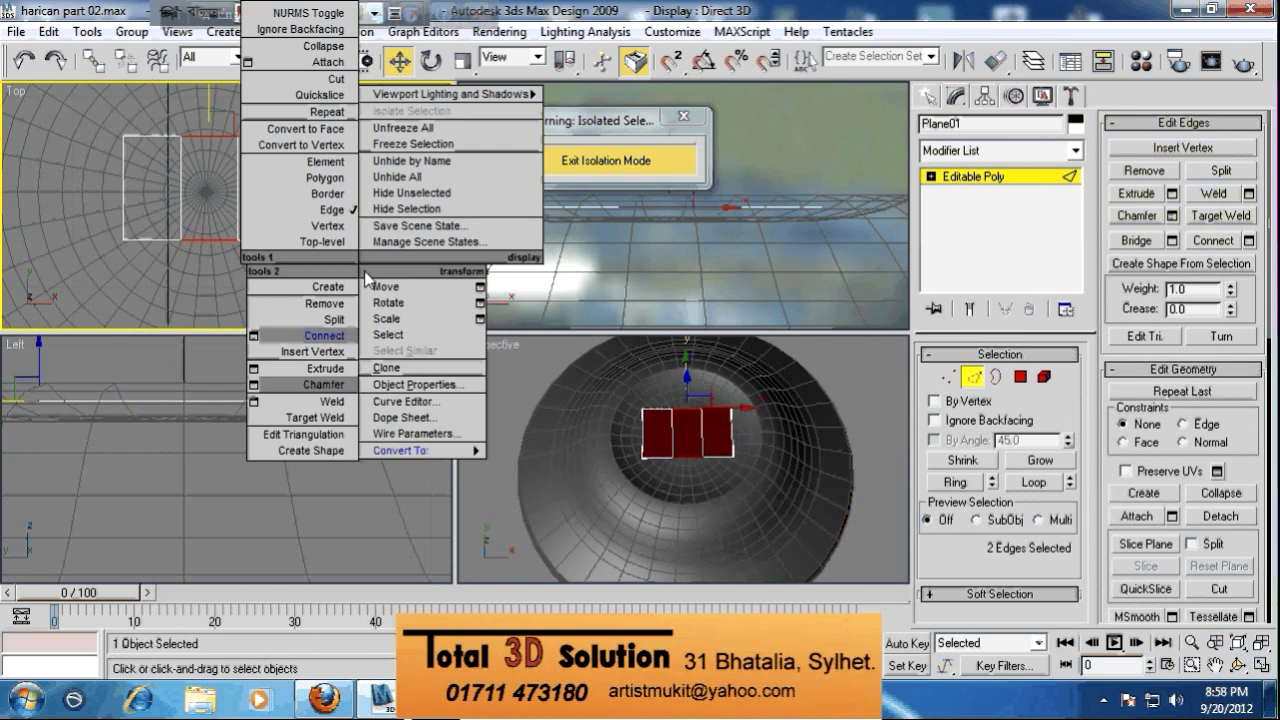
left_click(262, 338)
left_click(857, 311)
left_click(857, 311)
left_click(864, 407)
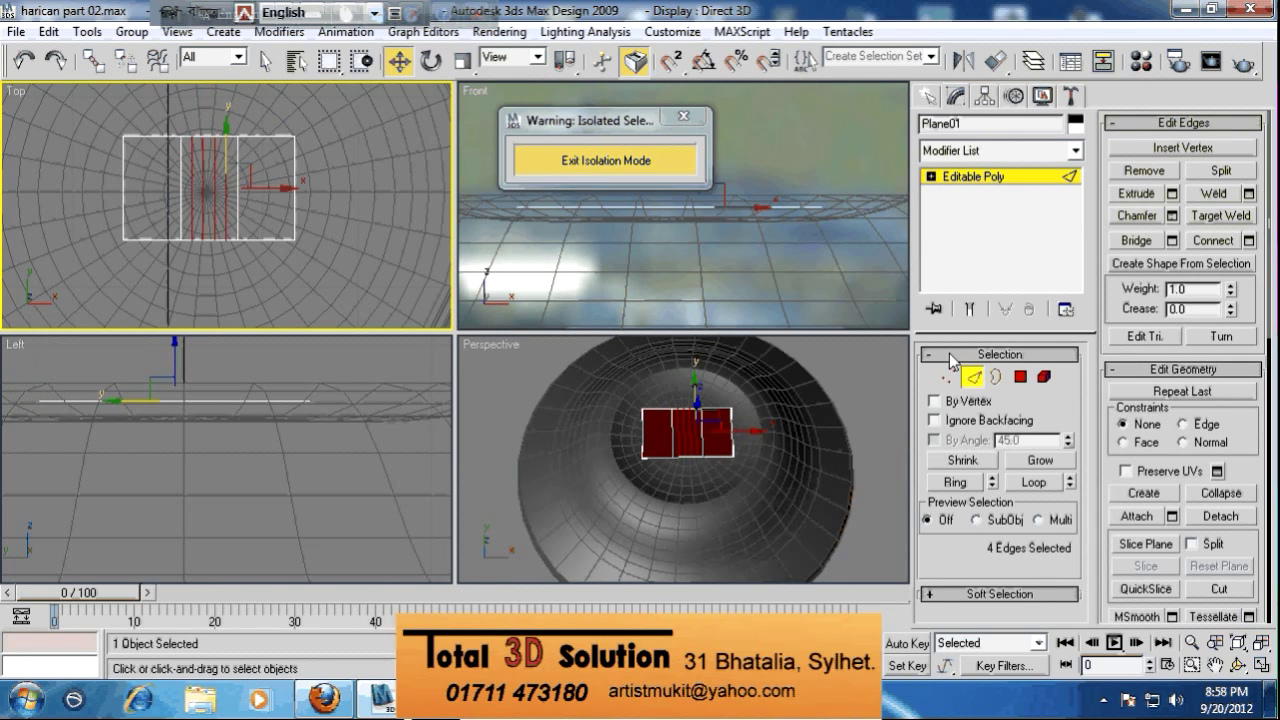
Raise the vertices of the plane's four inner edge lines in the Front view, the middle two highest, to form a rounded ridge
left_click(950, 373)
right_click(662, 273)
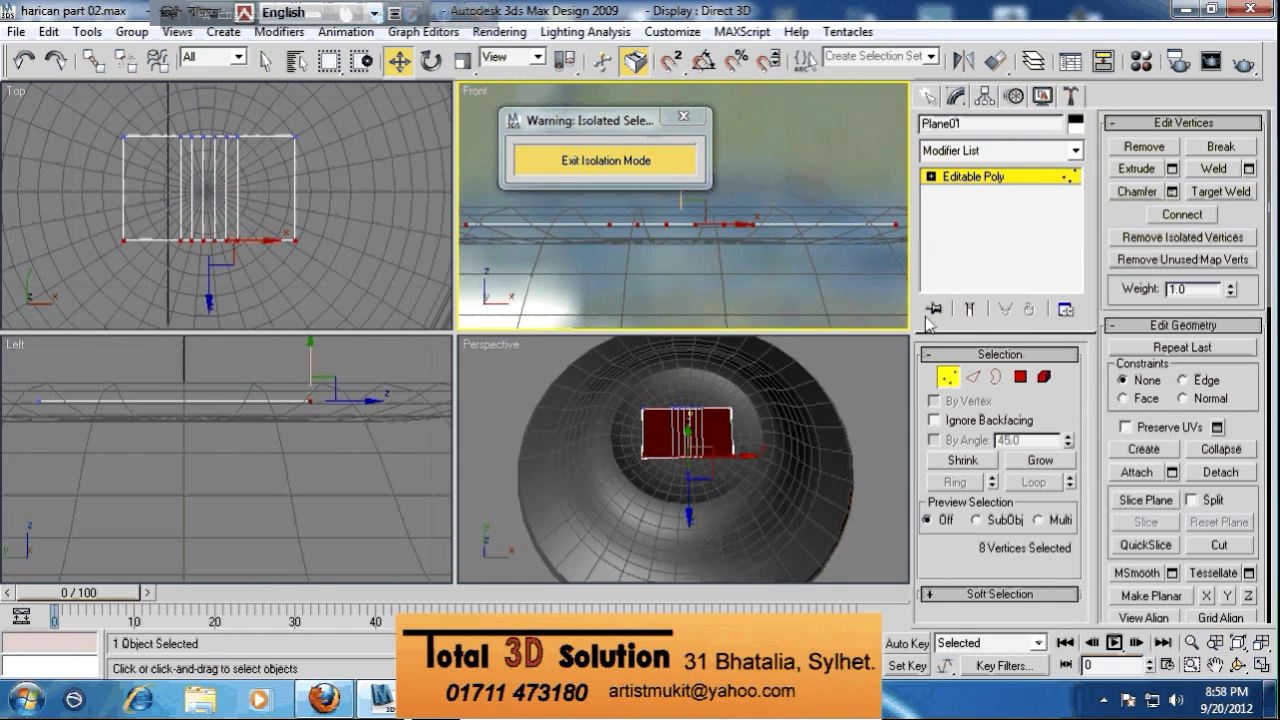
left_click_drag(236, 122, 245, 273)
left_click_drag(221, 116, 206, 262)
right_click(680, 259)
left_click_drag(695, 246, 699, 241)
key("ctrl+z")
left_click_drag(200, 121, 212, 254, "alt")
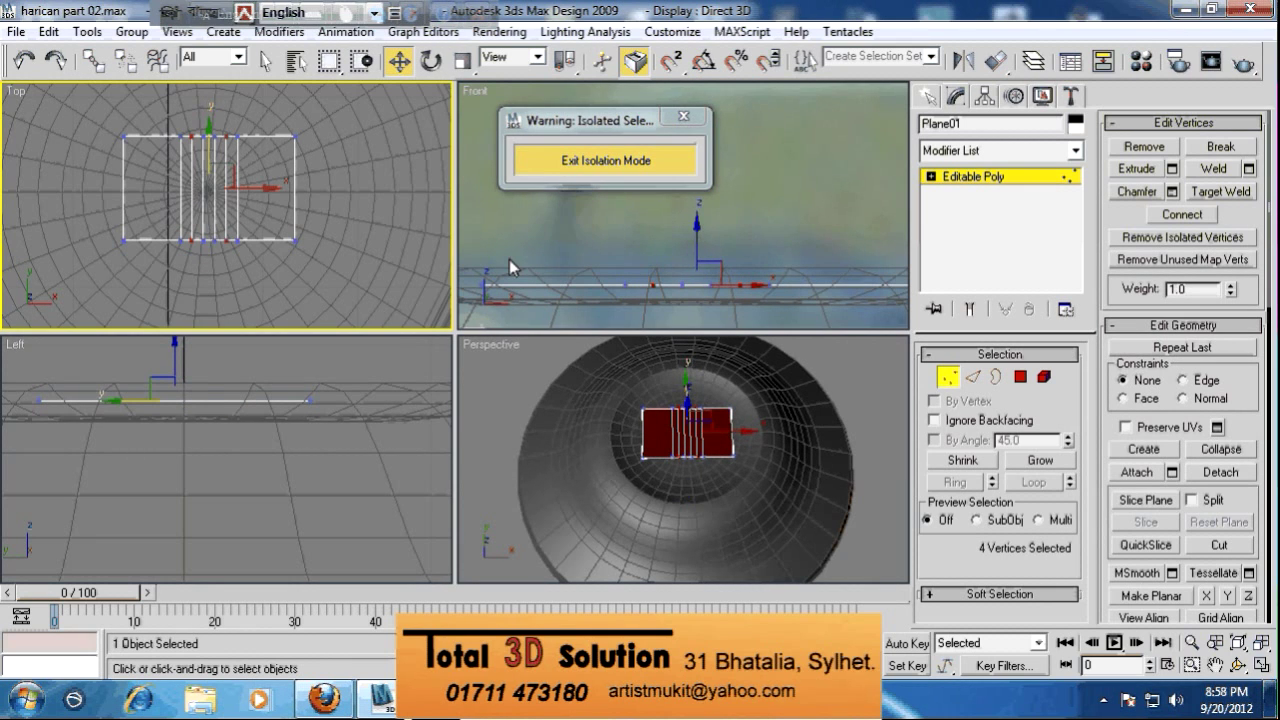
right_click(509, 259)
left_click_drag(698, 240, 708, 210)
left_click_drag(643, 256, 667, 280)
left_click_drag(750, 254, 705, 234)
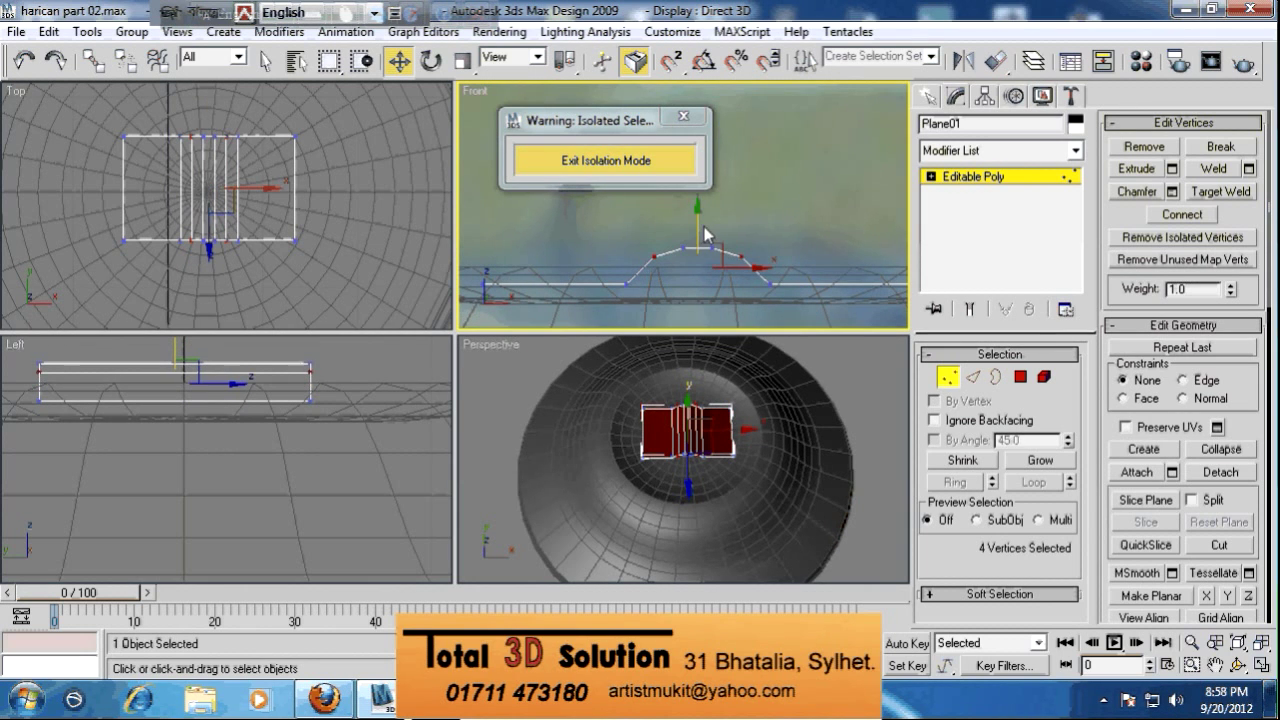
left_click(948, 377)
Change the ridged plane's object color to the custom grey
middle_click_drag(765, 377, 728, 426, "alt")
scroll(729, 410, "down", 4)
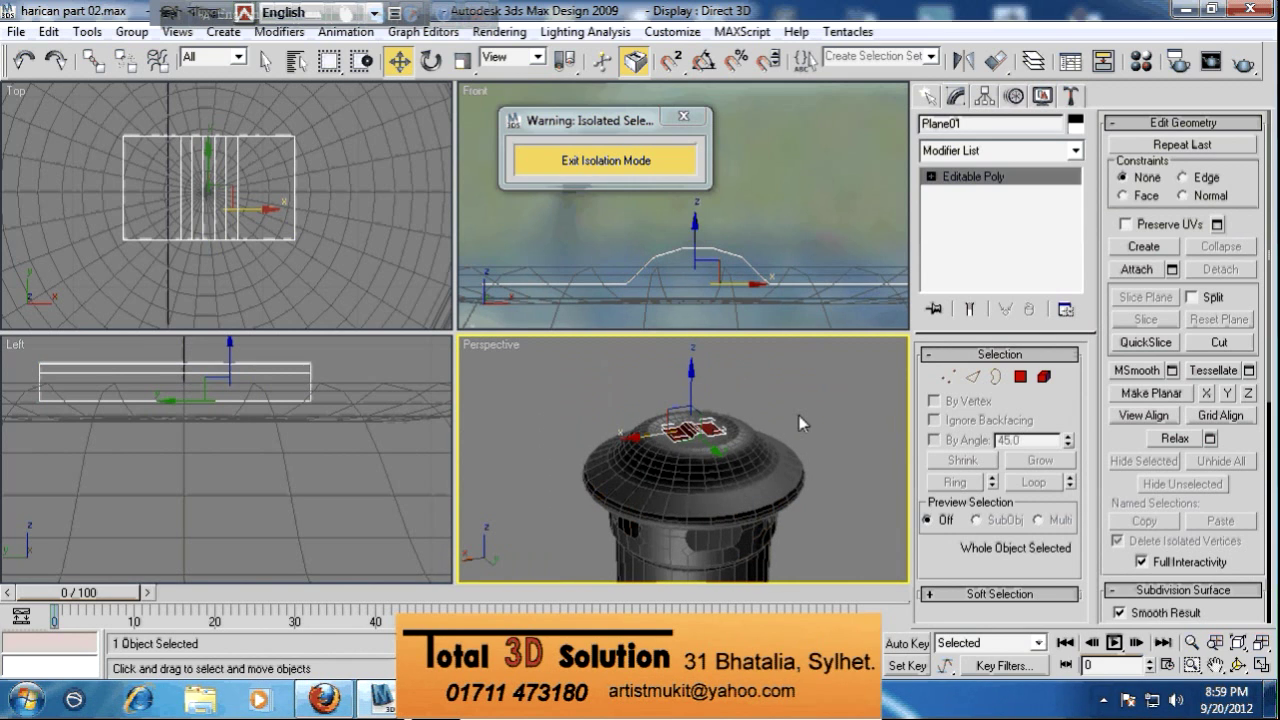
left_click(1080, 126)
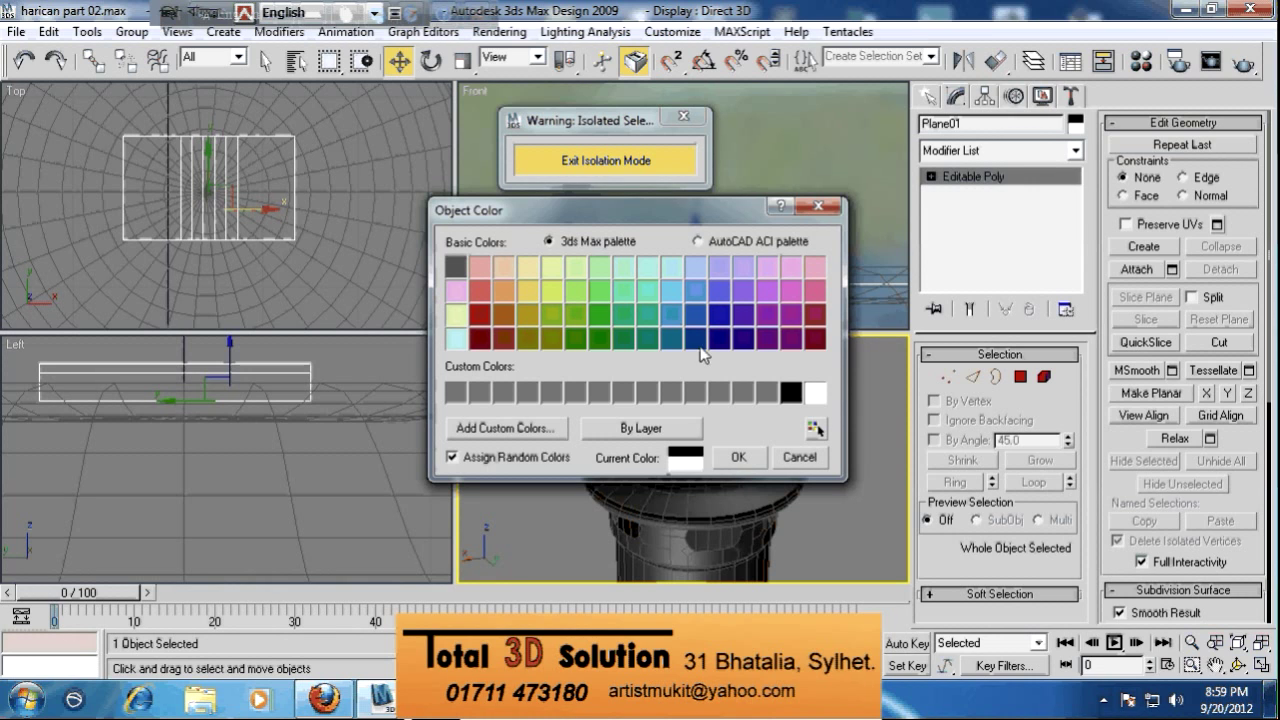
left_click(456, 392)
left_click(730, 460)
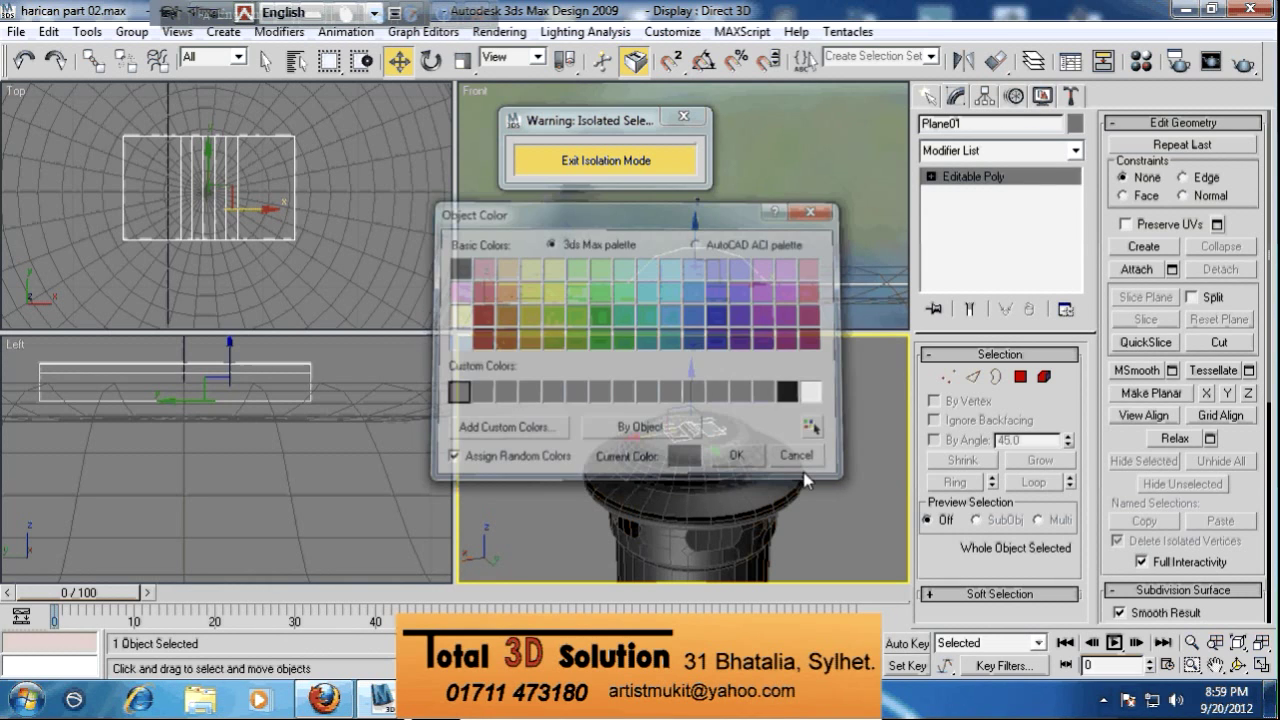
left_click(762, 446)
Examine the ridged plate on the cap from several angles in the maximized Perspective view
key("alt+w")
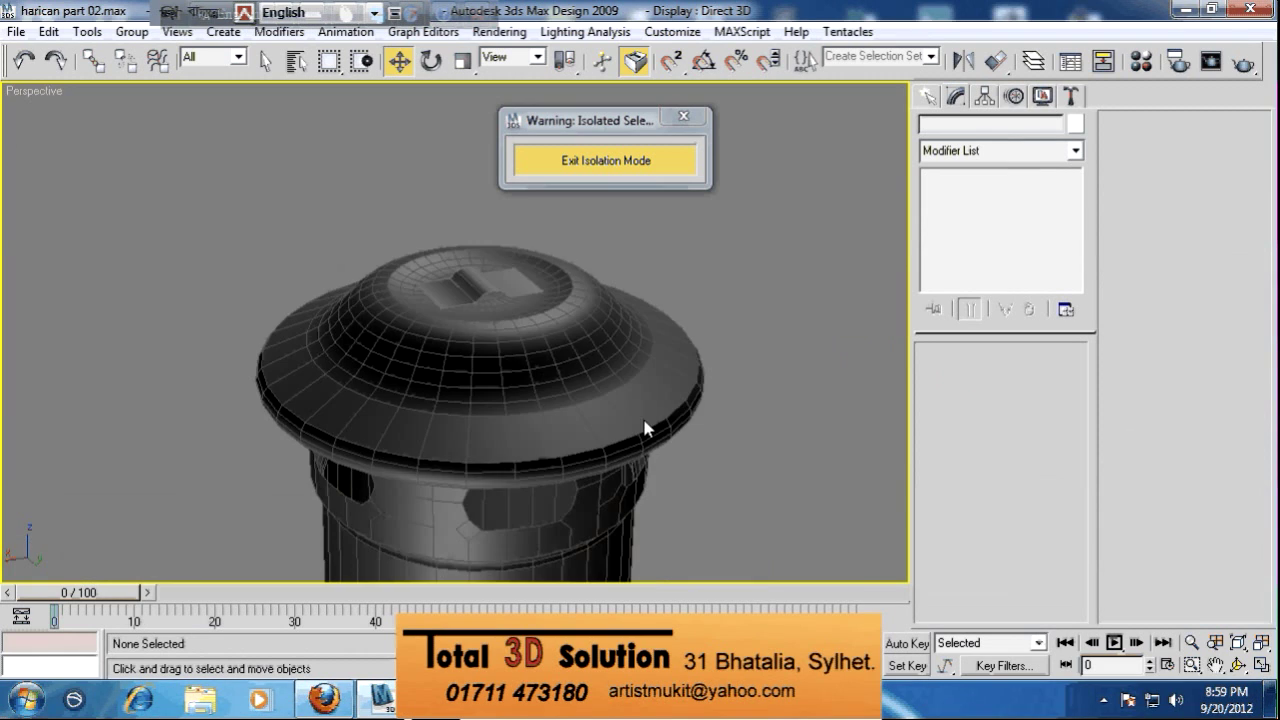
middle_click_drag(760, 448, 700, 436, "alt")
right_click(740, 410)
key("Escape")
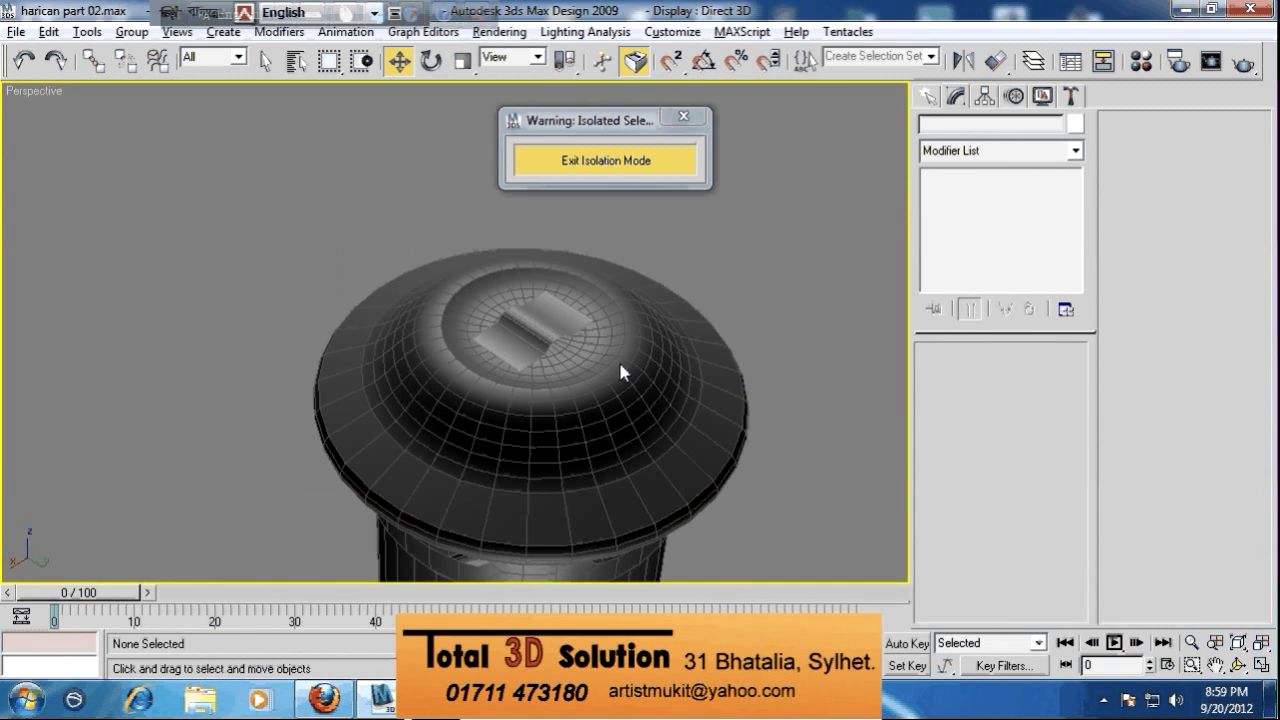
middle_click_drag(620, 366, 727, 388, "alt")
scroll(727, 388, "up", 5)
middle_click_drag(616, 310, 513, 480)
scroll(511, 473, "down", 5)
middle_click_drag(682, 343, 680, 267, "alt")
Extrude the ridged plate's open border slightly downward to give the plate thickness
left_click(680, 267)
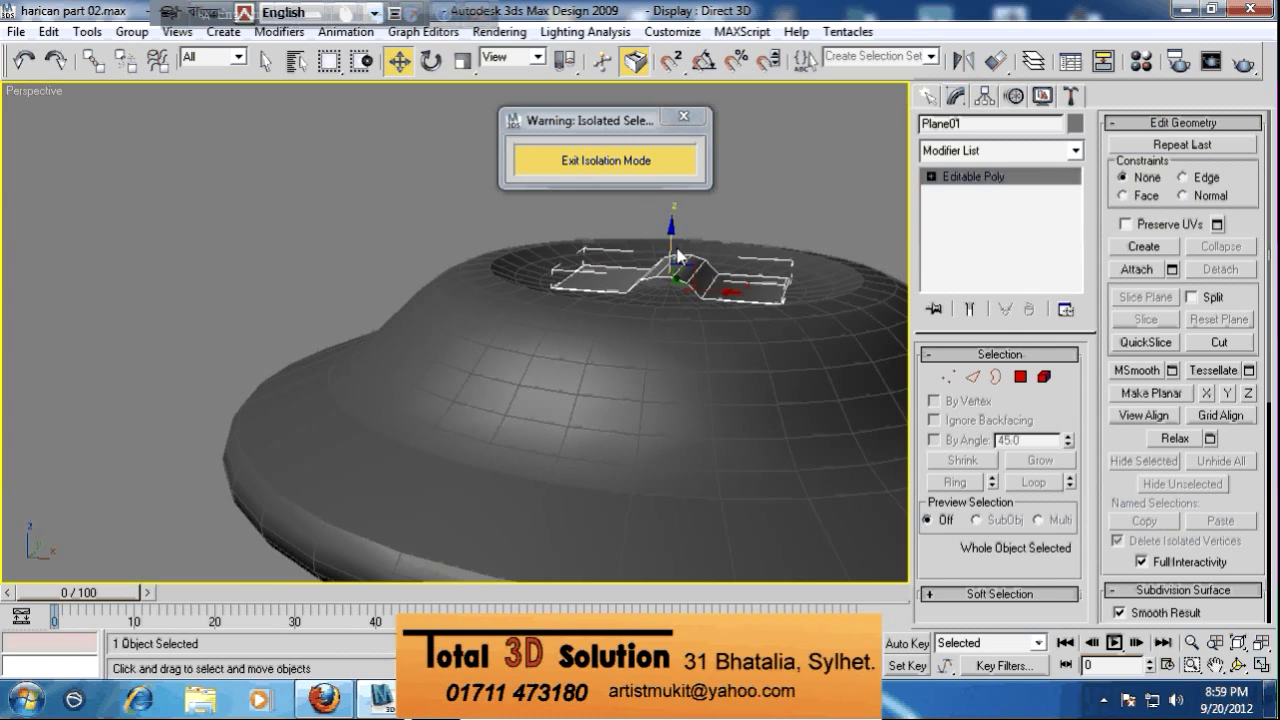
middle_click_drag(677, 257, 665, 305, "alt")
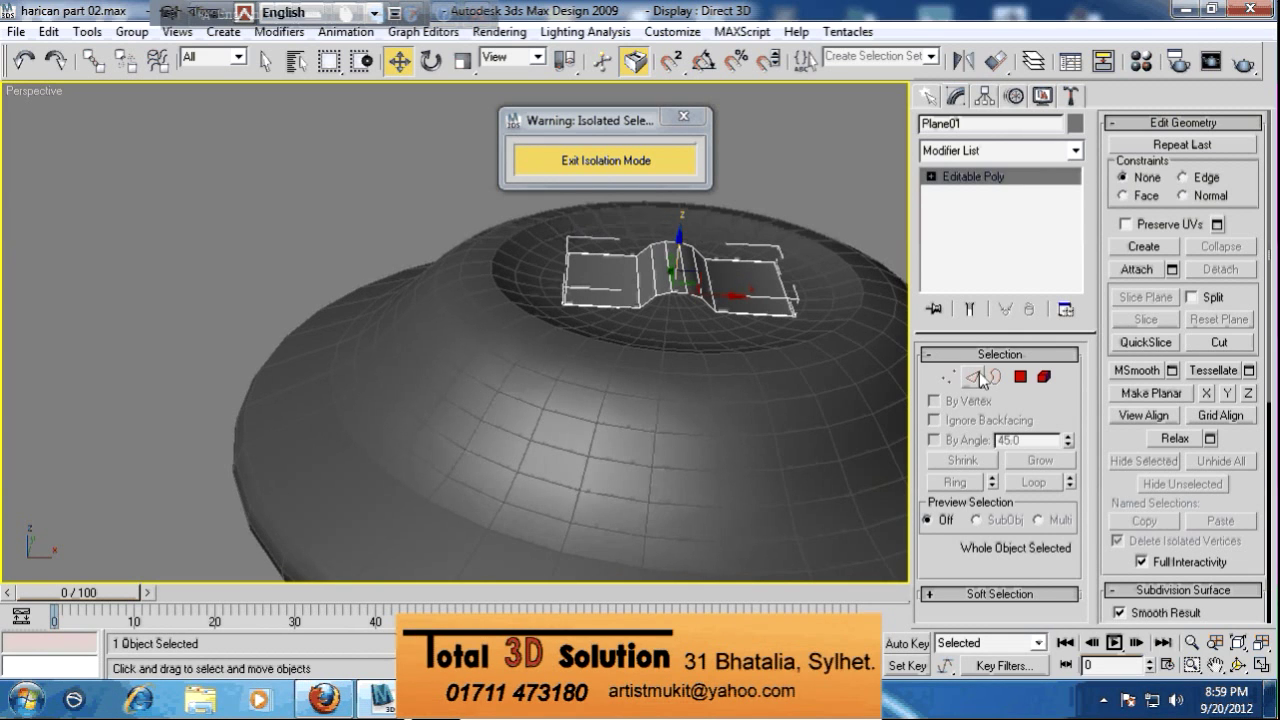
middle_click_drag(756, 322, 682, 255, "alt")
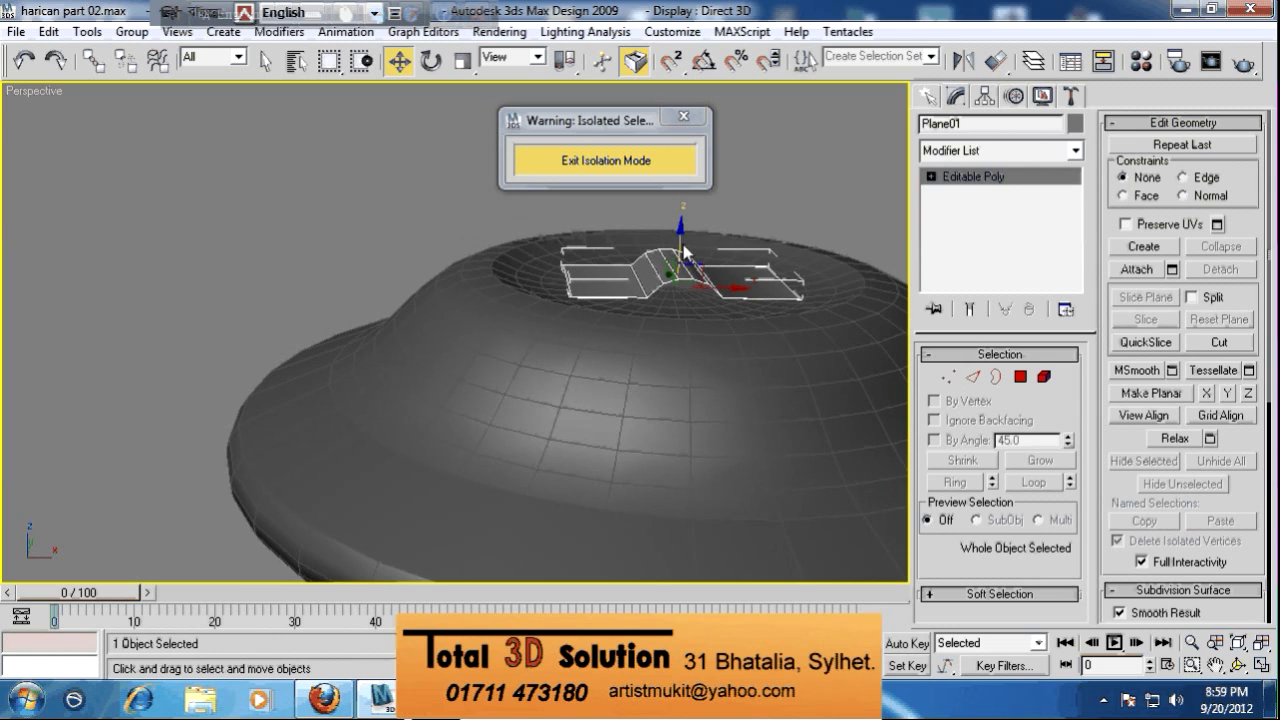
left_click(996, 377)
left_click(806, 262)
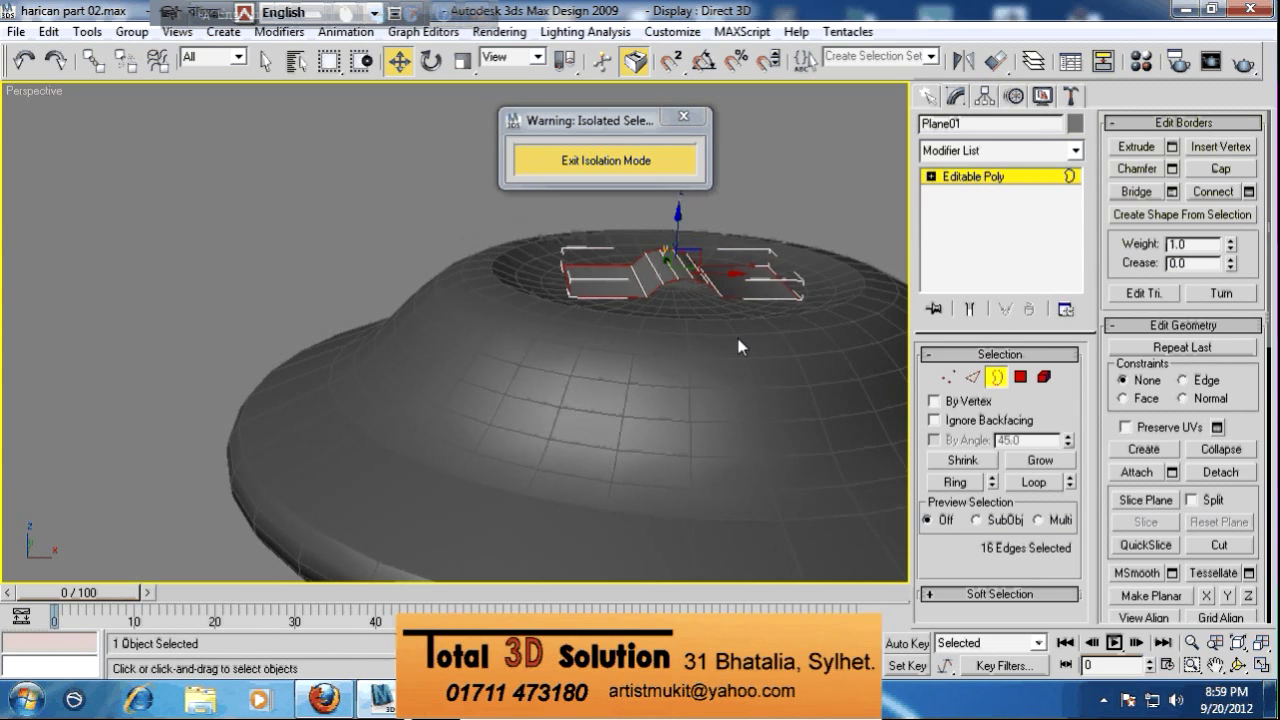
scroll(692, 339, "up", 3)
middle_click_drag(692, 339, 546, 379)
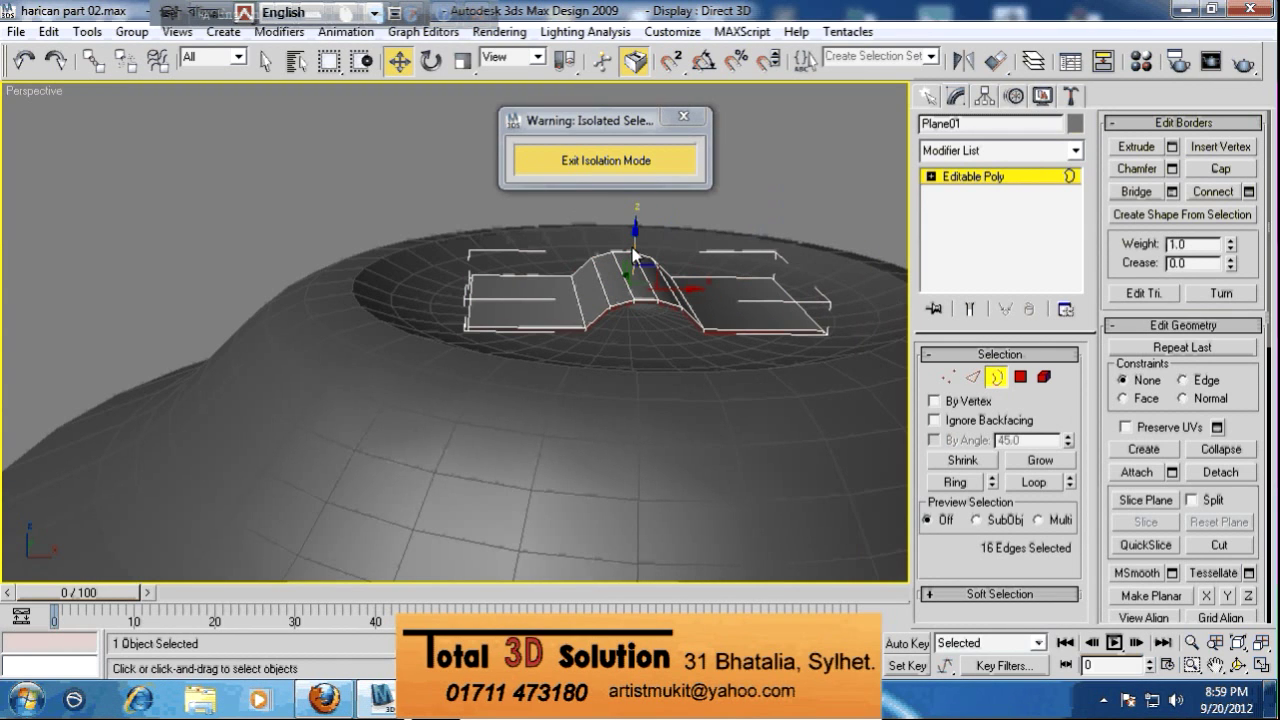
left_click(995, 376)
Exit isolation mode to bring back the rest of the lantern and return to the four-viewport layout
scroll(691, 334, "down", 2)
scroll(691, 334, "down", 5)
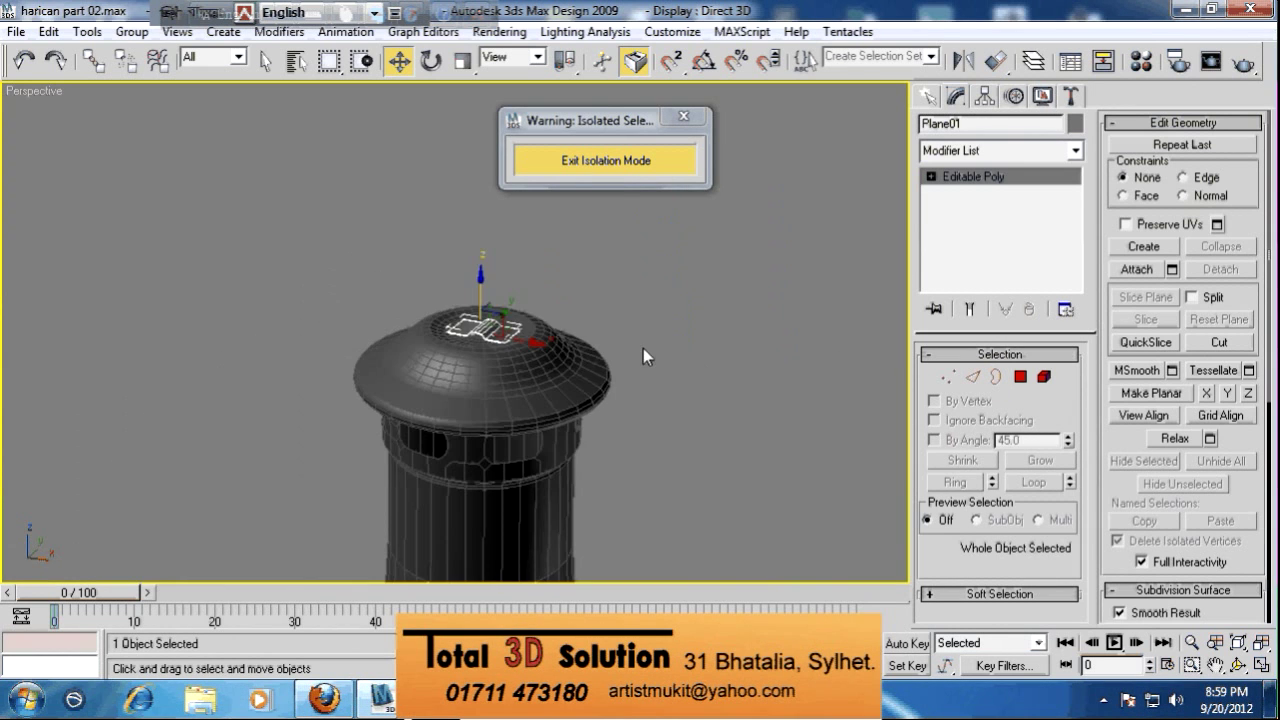
left_click(628, 162)
scroll(617, 302, "down", 6)
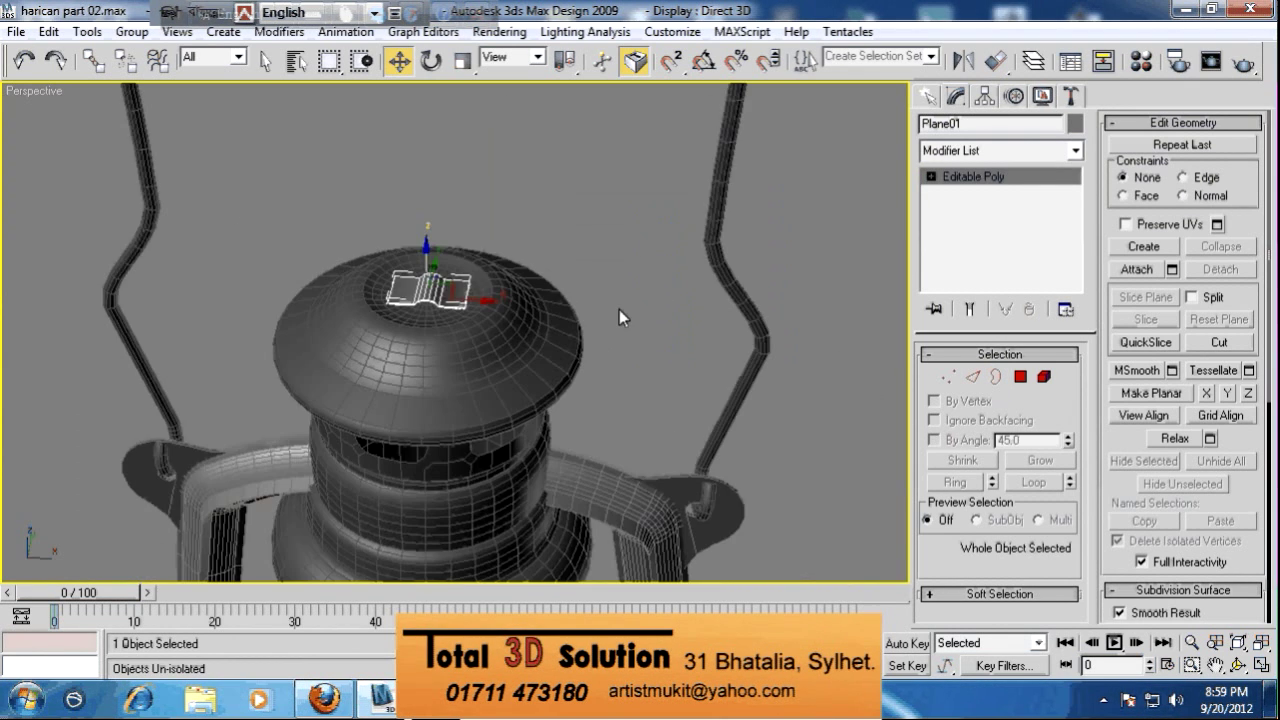
middle_click_drag(569, 313, 649, 223)
key("alt+w")
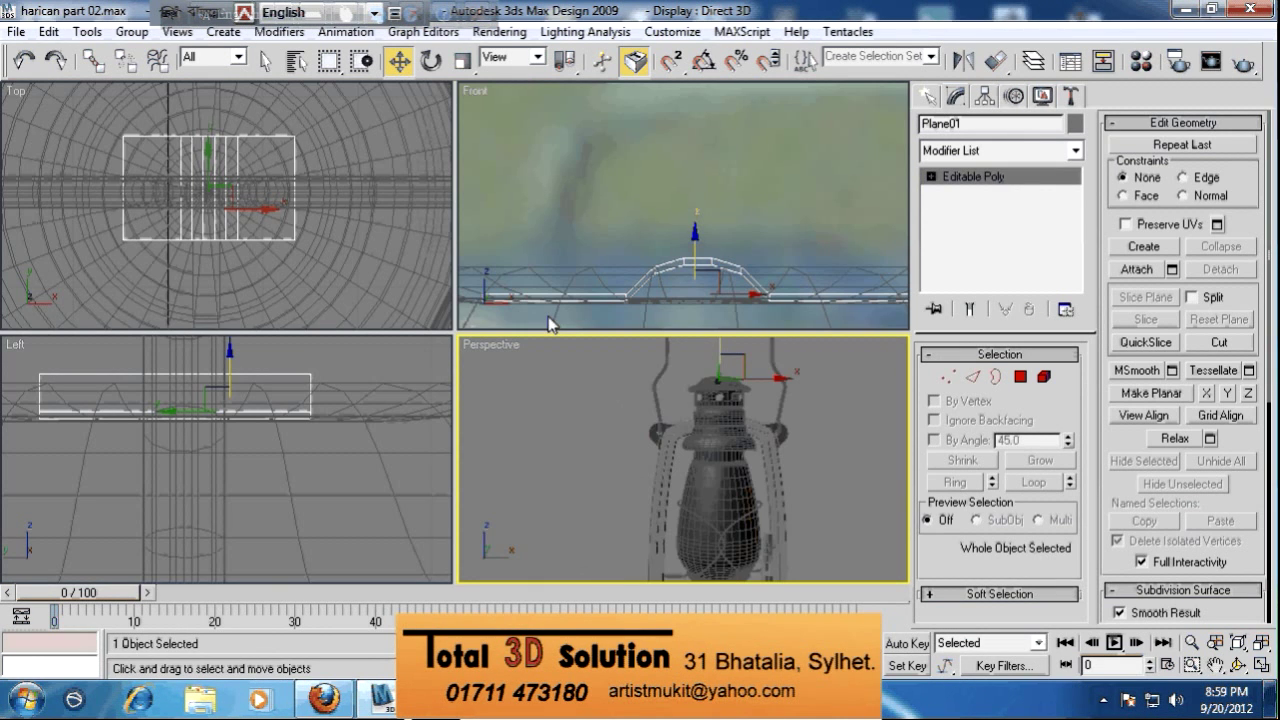
Examine the whole lantern in the maximized Perspective view, shaded without edged faces, from the front and the side
scroll(653, 398, "down", 3)
key("alt+w")
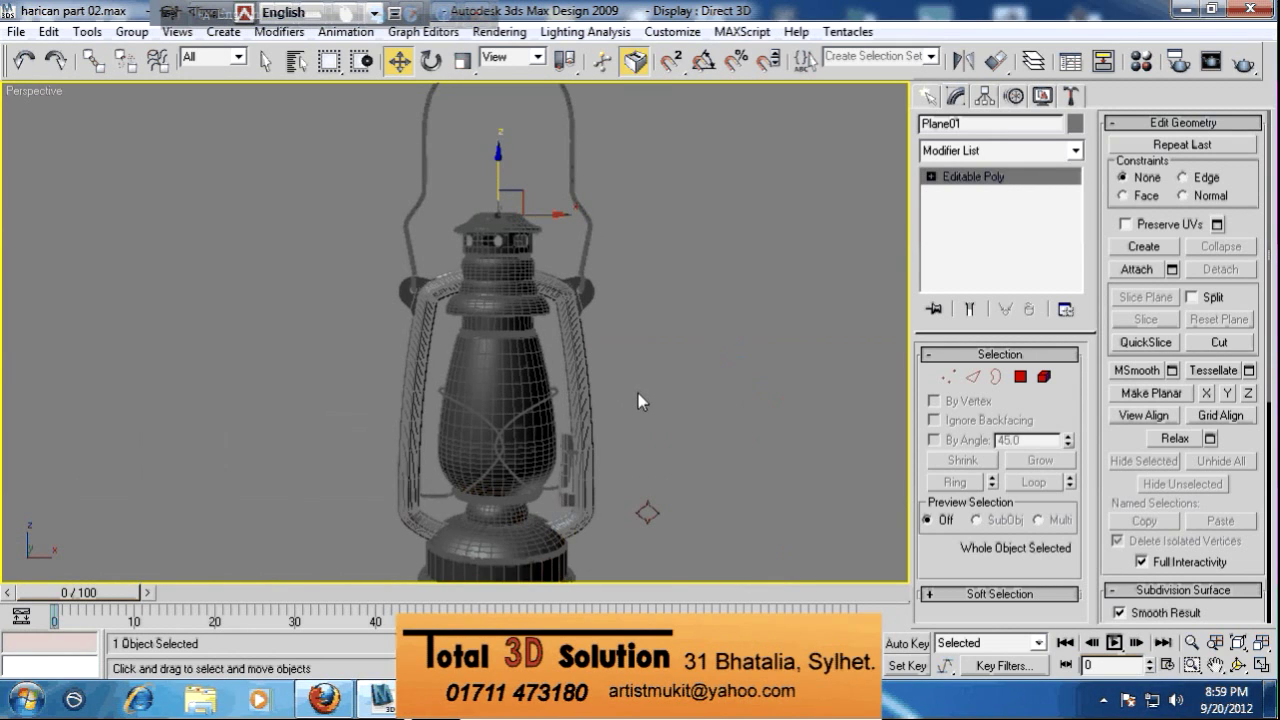
key("F4")
scroll(636, 365, "down", 2)
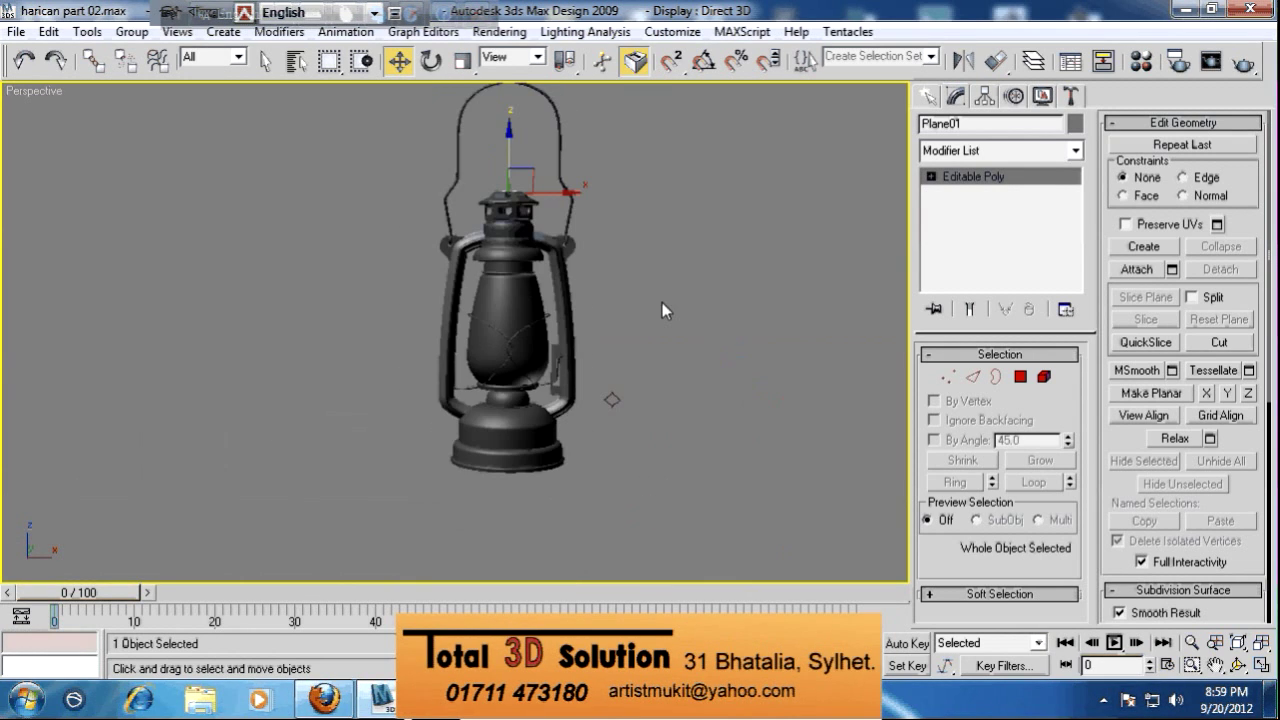
scroll(524, 358, "up", 1)
scroll(597, 429, "up", 1)
middle_click_drag(563, 392, 526, 383, "alt")
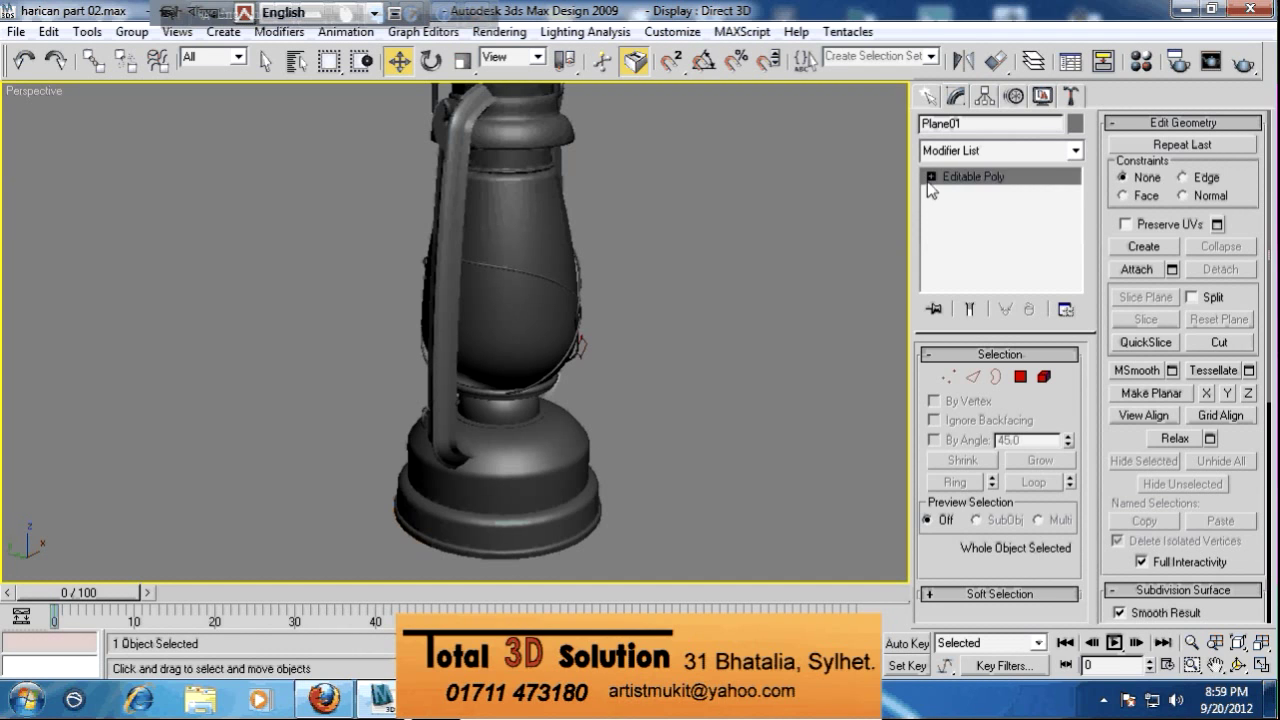
Create a small standard cylinder on the ground beside the lantern's base
left_click(932, 99)
left_click(965, 265)
middle_click_drag(752, 391, 586, 443, "alt")
left_click_drag(366, 476, 373, 493)
key("w")
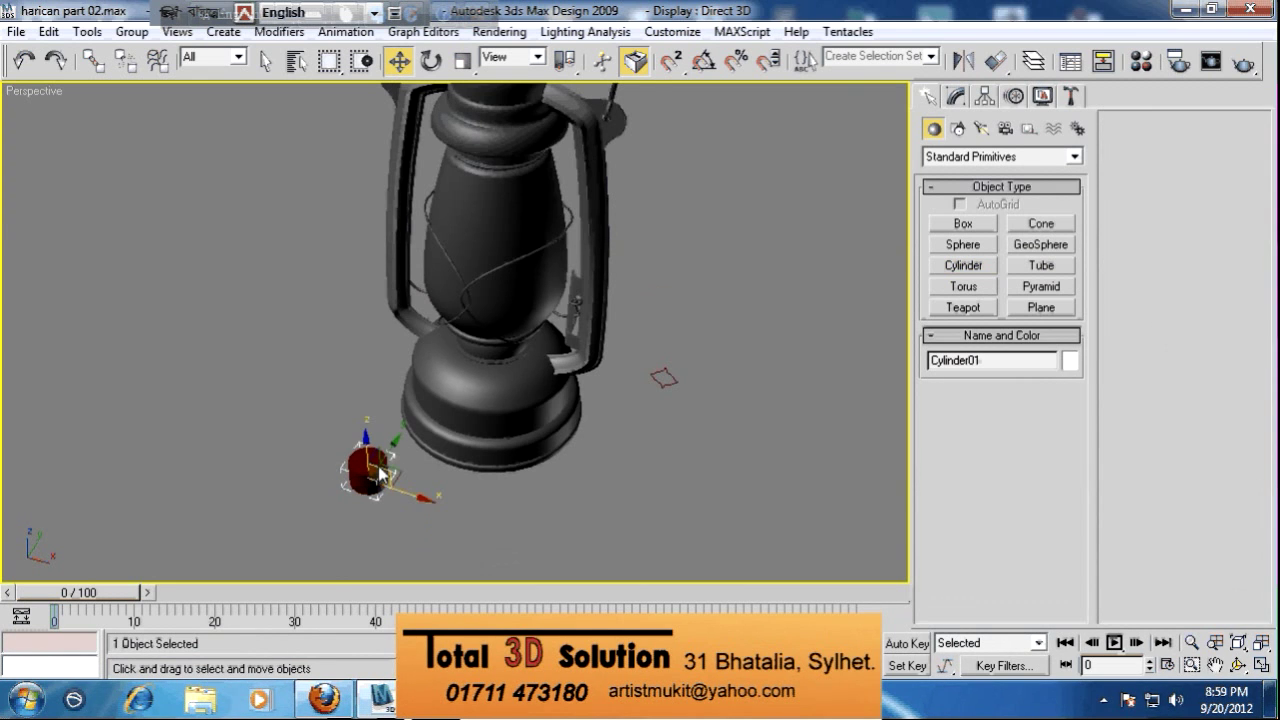
Turn edged faces back on and move the cylinder onto the lantern's base near the lower end of the side frame
key("F4")
scroll(419, 444, "up", 3)
middle_click_drag(419, 444, 577, 318)
scroll(555, 393, "down", 5)
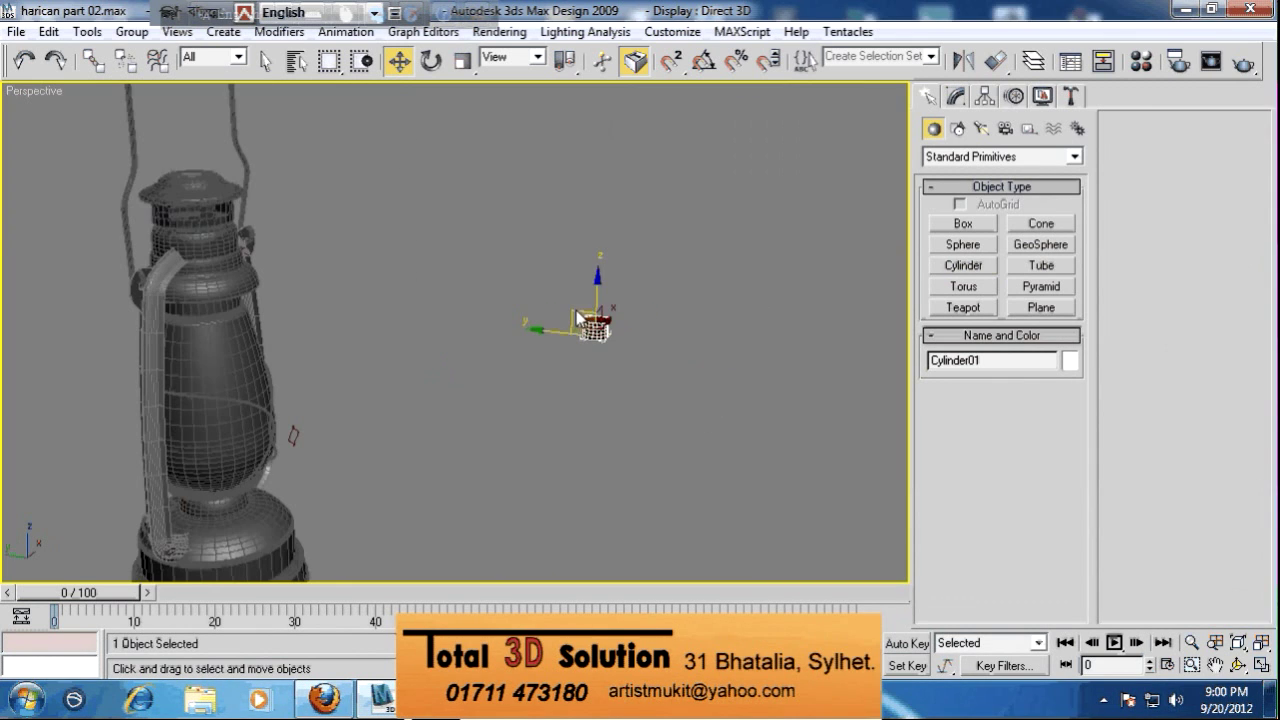
left_click_drag(577, 318, 248, 502)
middle_click_drag(248, 502, 295, 540, "alt")
left_click_drag(295, 540, 204, 471)
middle_click_drag(246, 491, 170, 488, "alt")
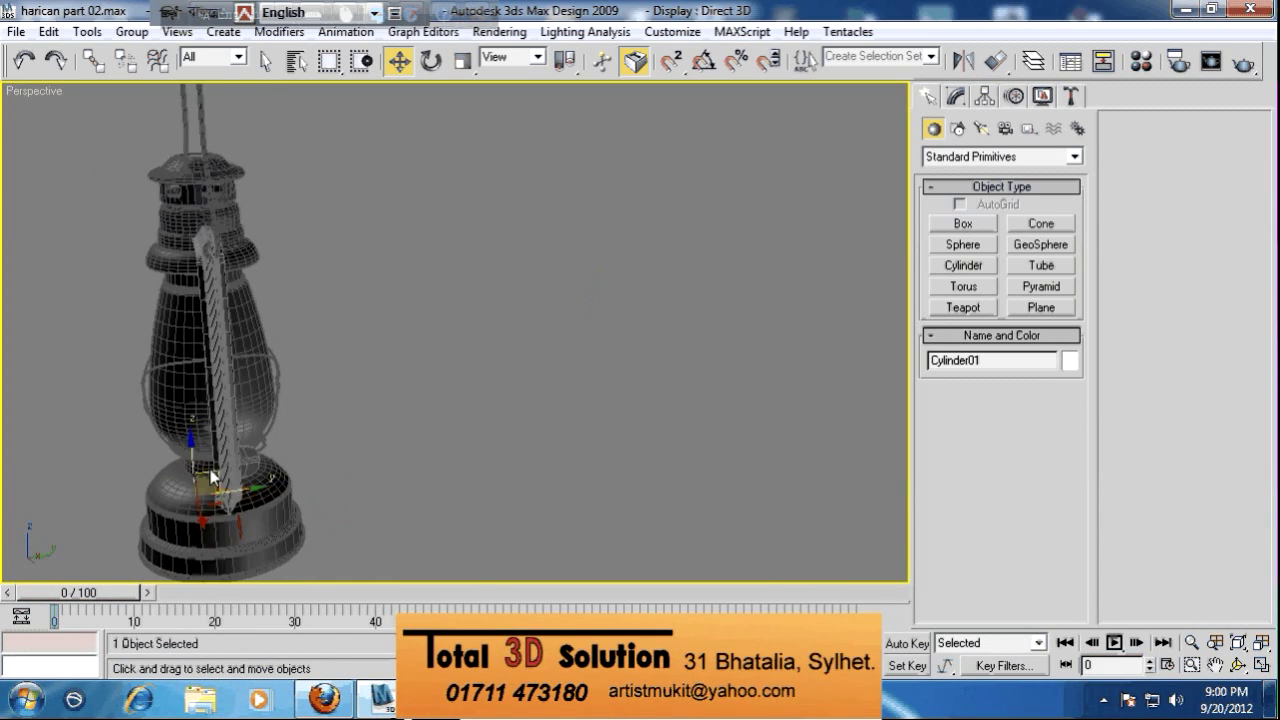
key("z")
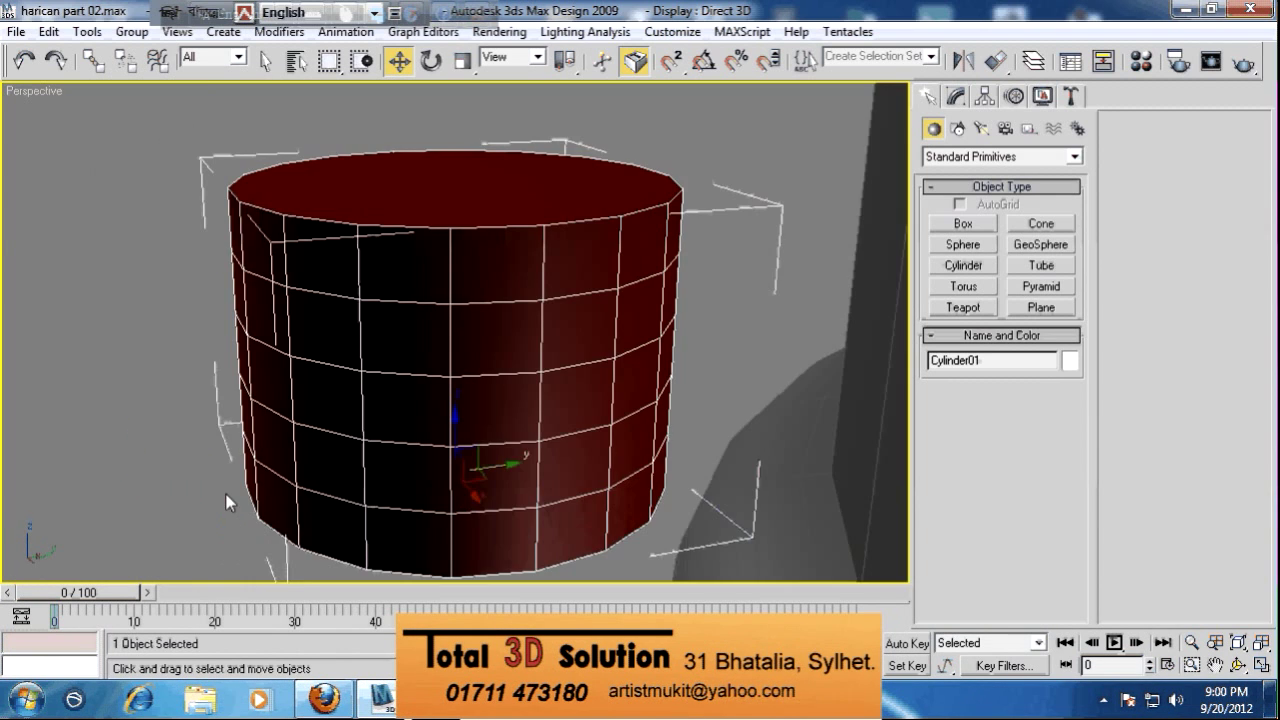
Slide the selected cylinder along the X axis toward the front middle of the lantern base
scroll(508, 519, "down", 8)
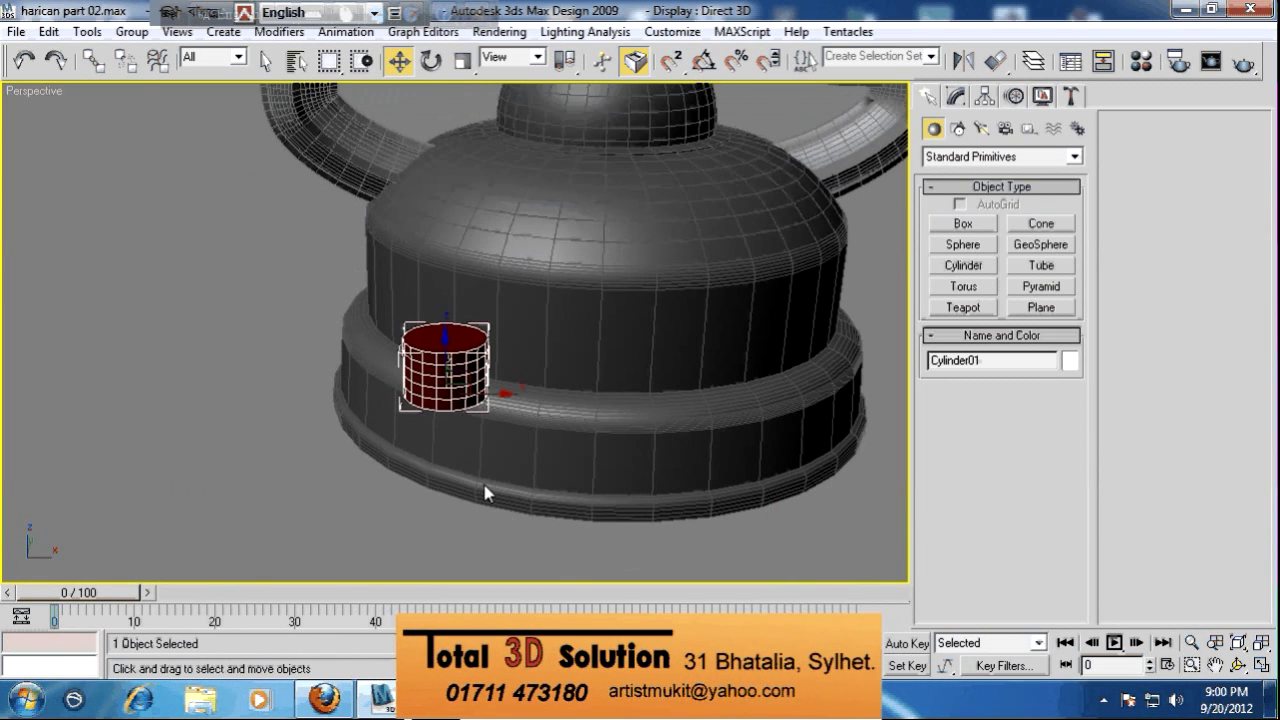
left_click(484, 492)
left_click(436, 378)
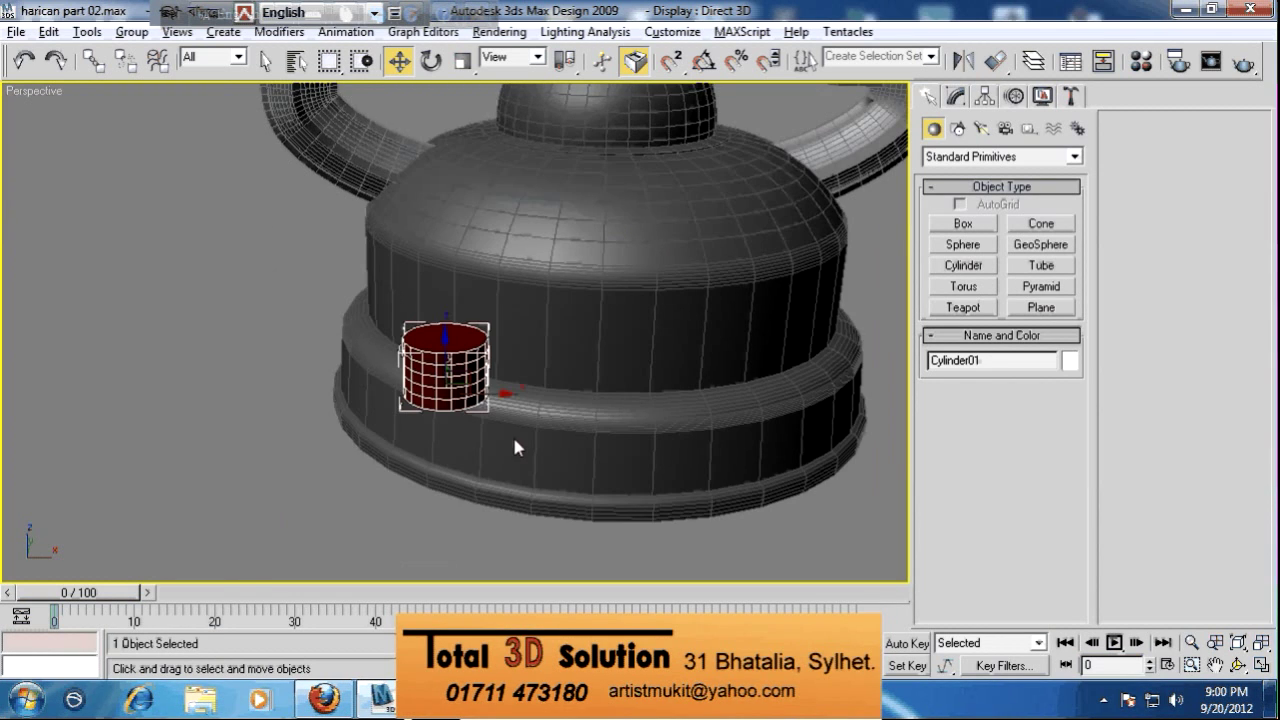
middle_click_drag(514, 438, 512, 391, "alt")
left_click_drag(497, 378, 704, 398)
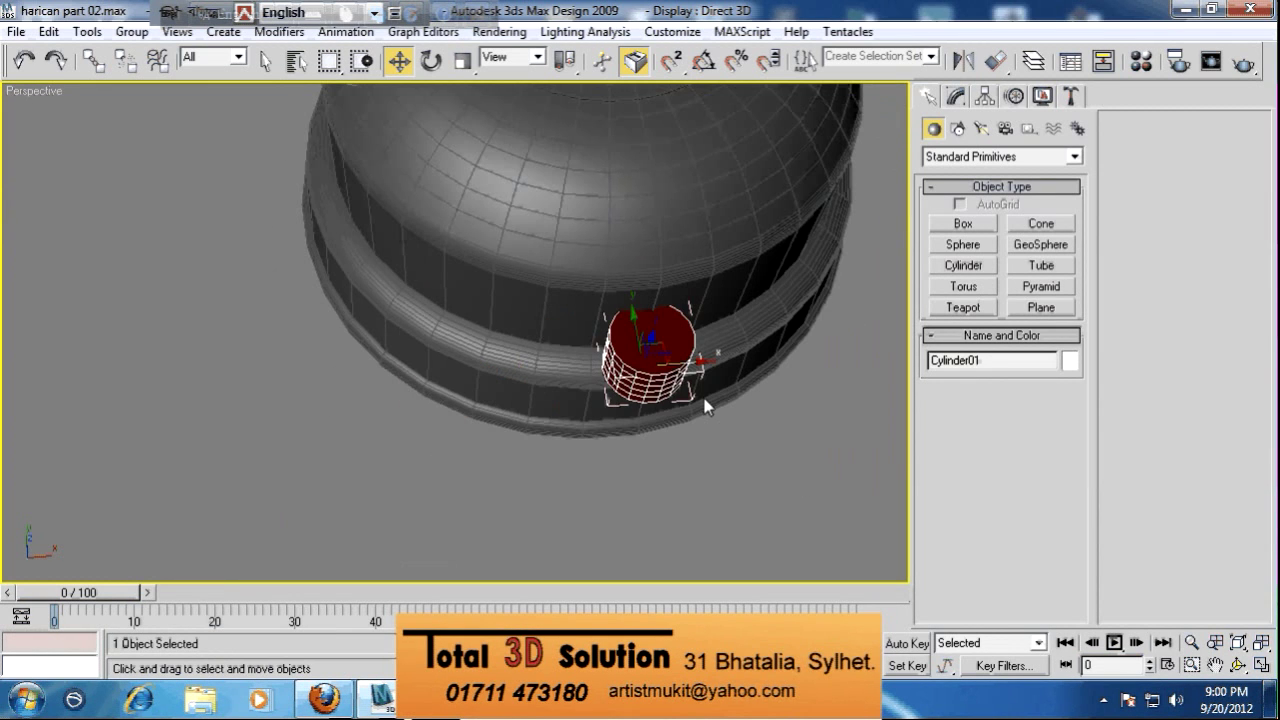
middle_click_drag(704, 405, 726, 380, "alt")
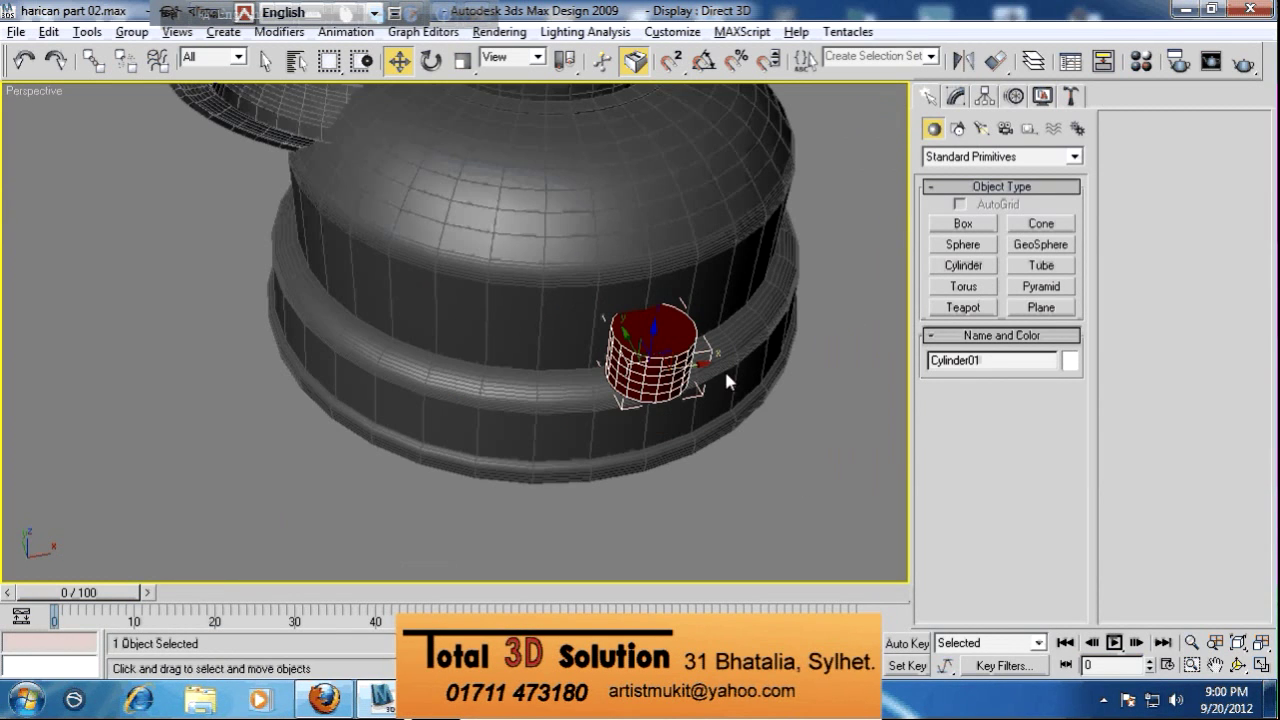
Align the cylinder's pivot point to the pivot point of the lantern base in X and Z position
left_click(996, 61)
left_click(661, 240)
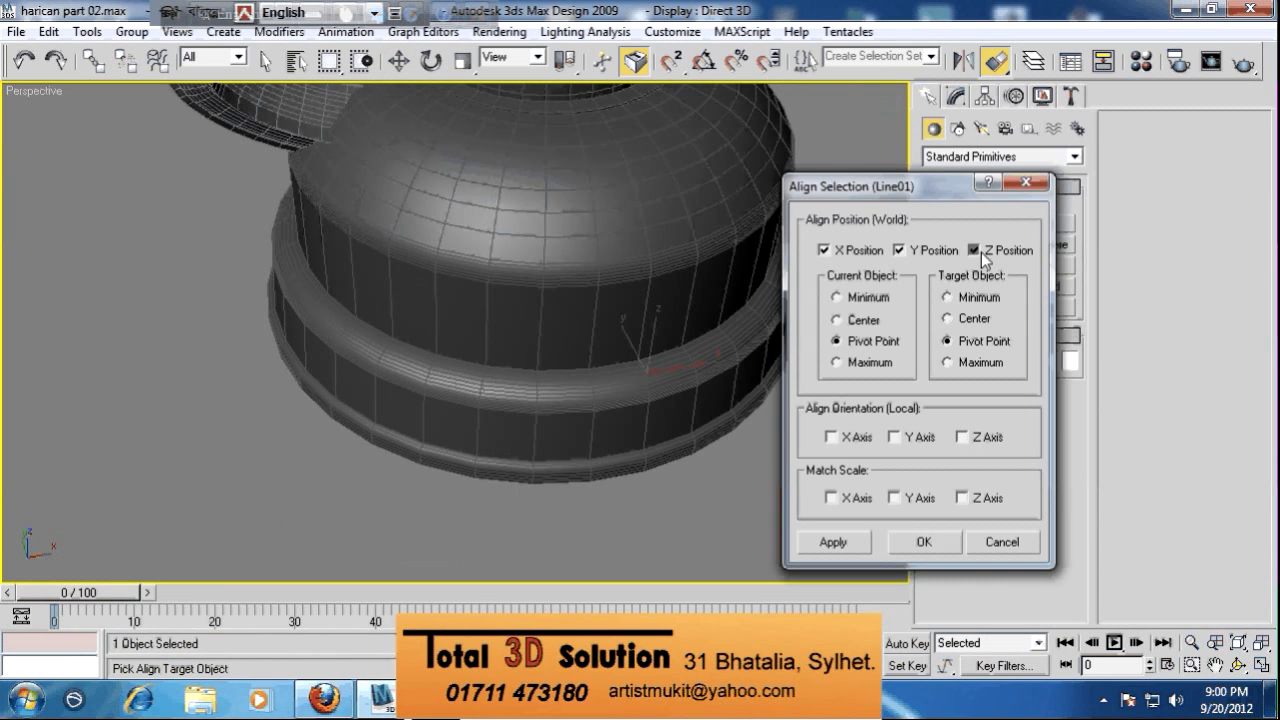
left_click(900, 250)
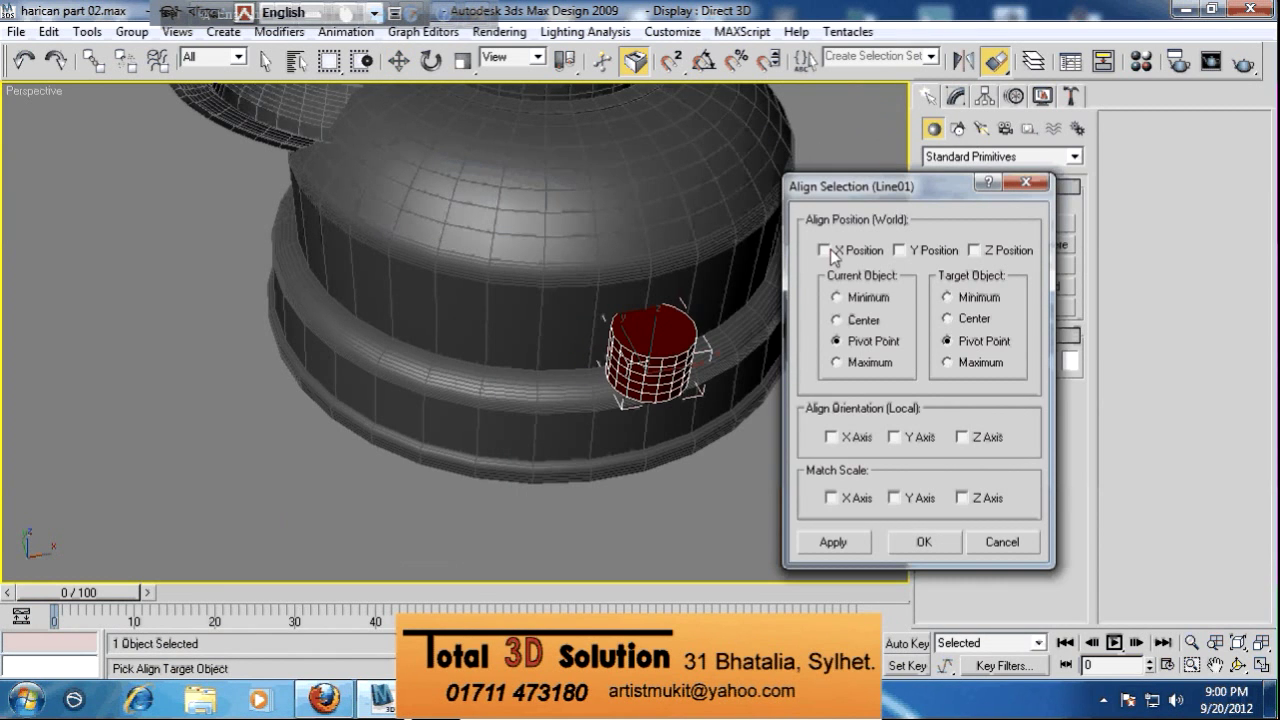
left_click(901, 247)
left_click(901, 247)
left_click(975, 250)
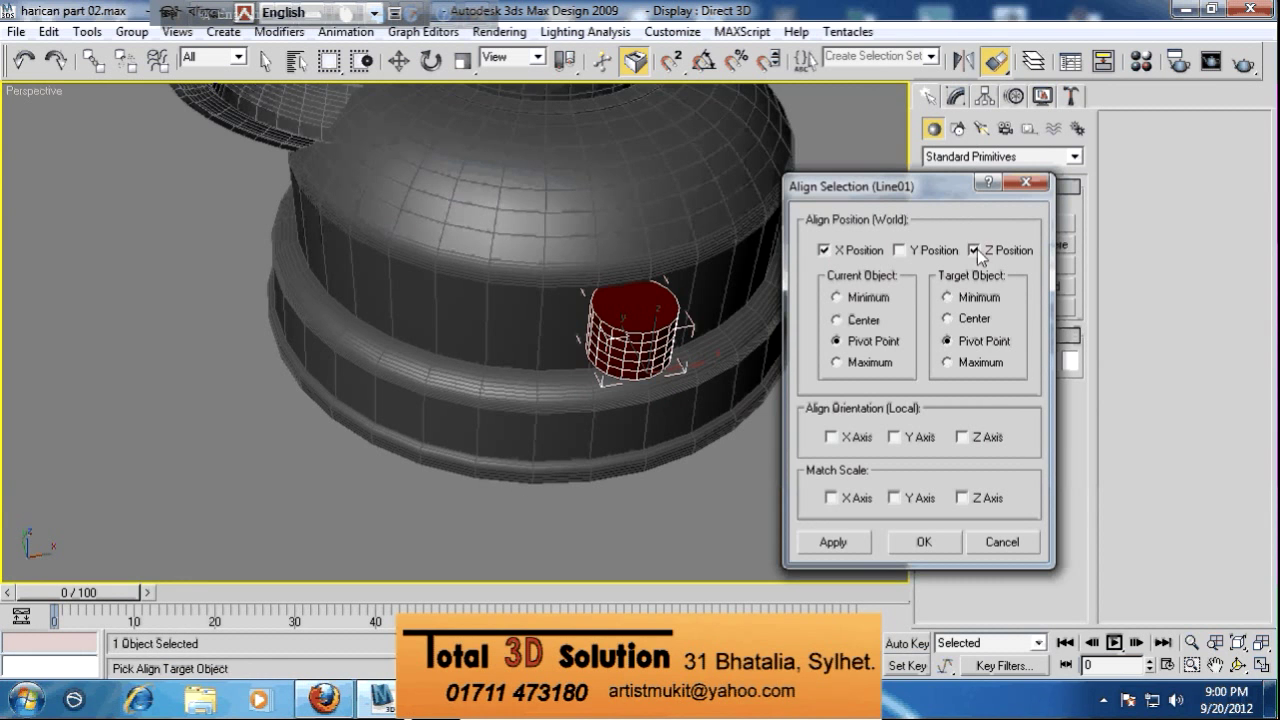
left_click(924, 543)
Raise the cylinder along Z to the front shoulder of the base, just above its rounded ring
middle_click_drag(543, 457, 651, 400, "alt")
left_click_drag(637, 313, 641, 220)
middle_click_drag(641, 220, 649, 374, "alt")
middle_click_drag(757, 255, 705, 345, "alt")
Set the cylinder's height segments to 1 and convert it to an Editable Poly
left_click(956, 96)
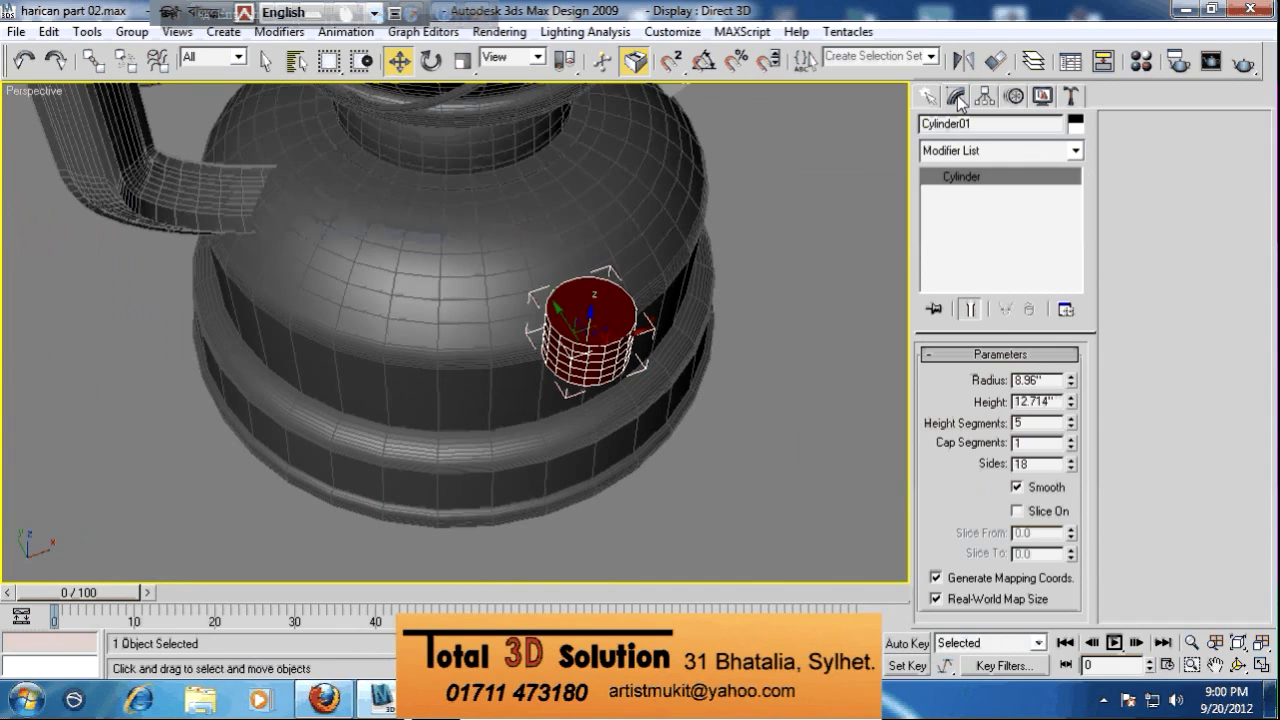
right_click(1072, 428)
middle_click_drag(602, 376, 555, 337, "alt")
scroll(659, 323, "up", 4)
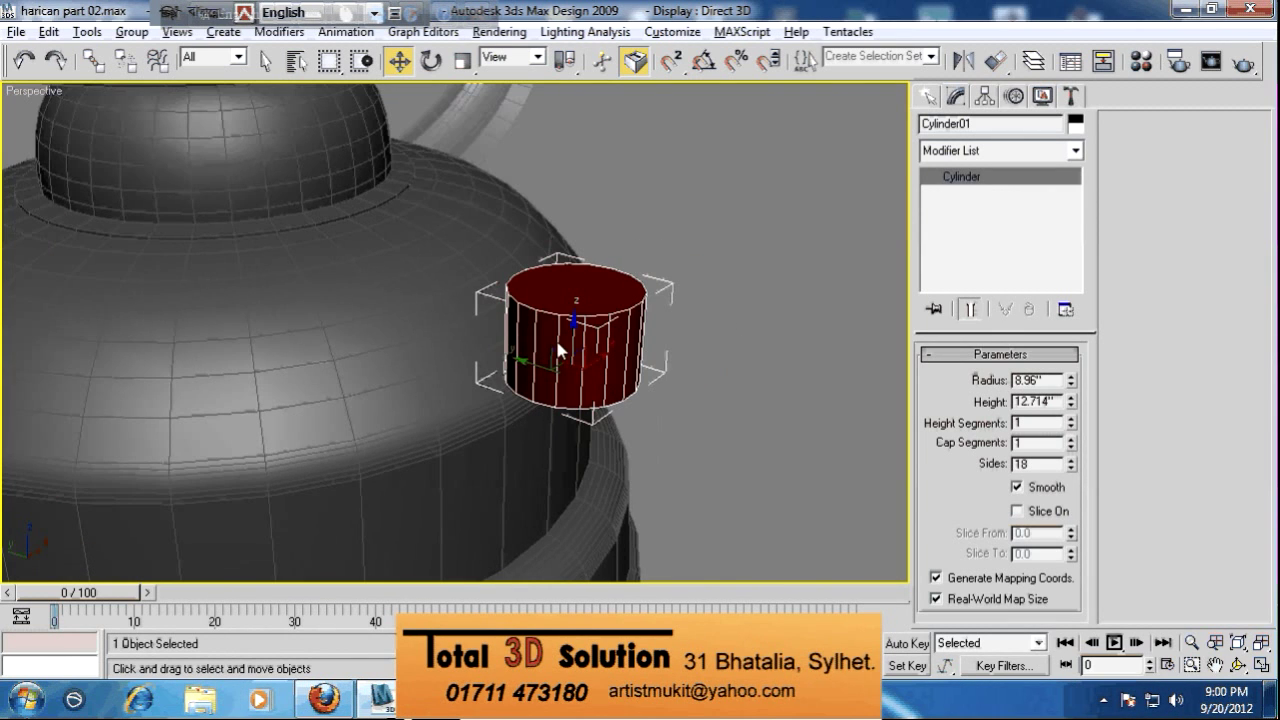
right_click(655, 337)
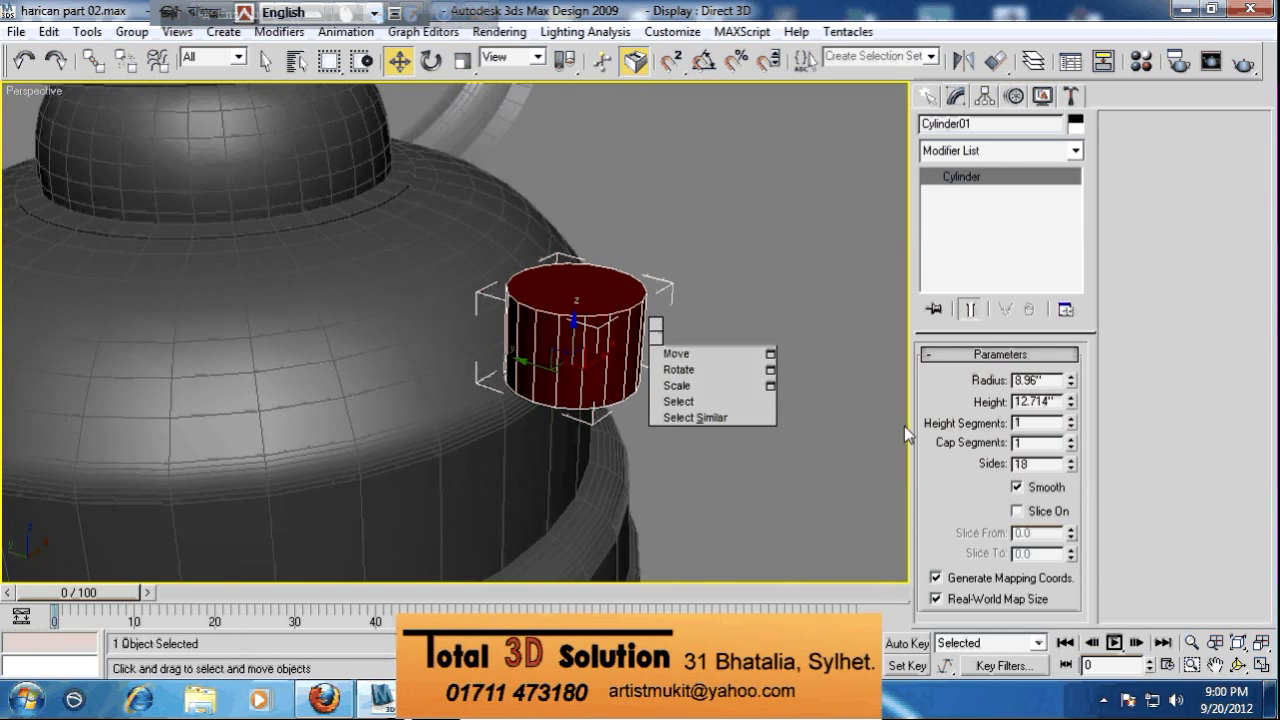
right_click(982, 182)
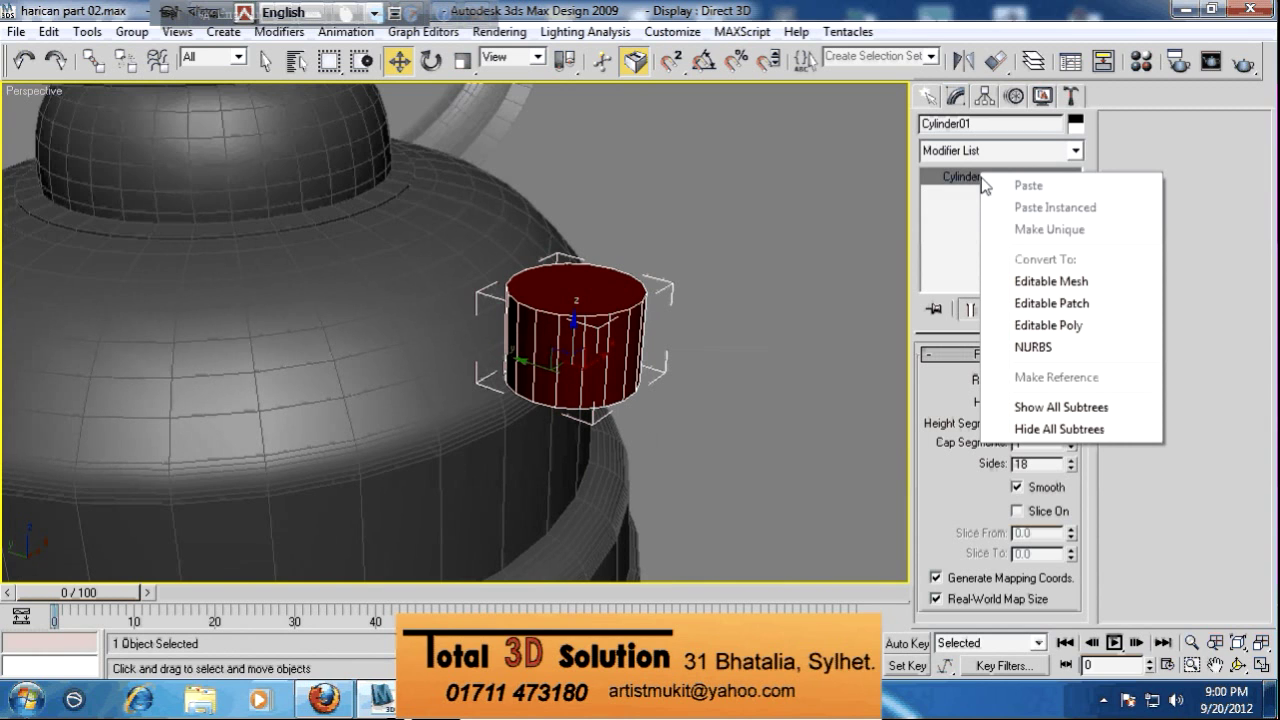
left_click(1067, 326)
middle_click_drag(733, 304, 730, 354, "alt")
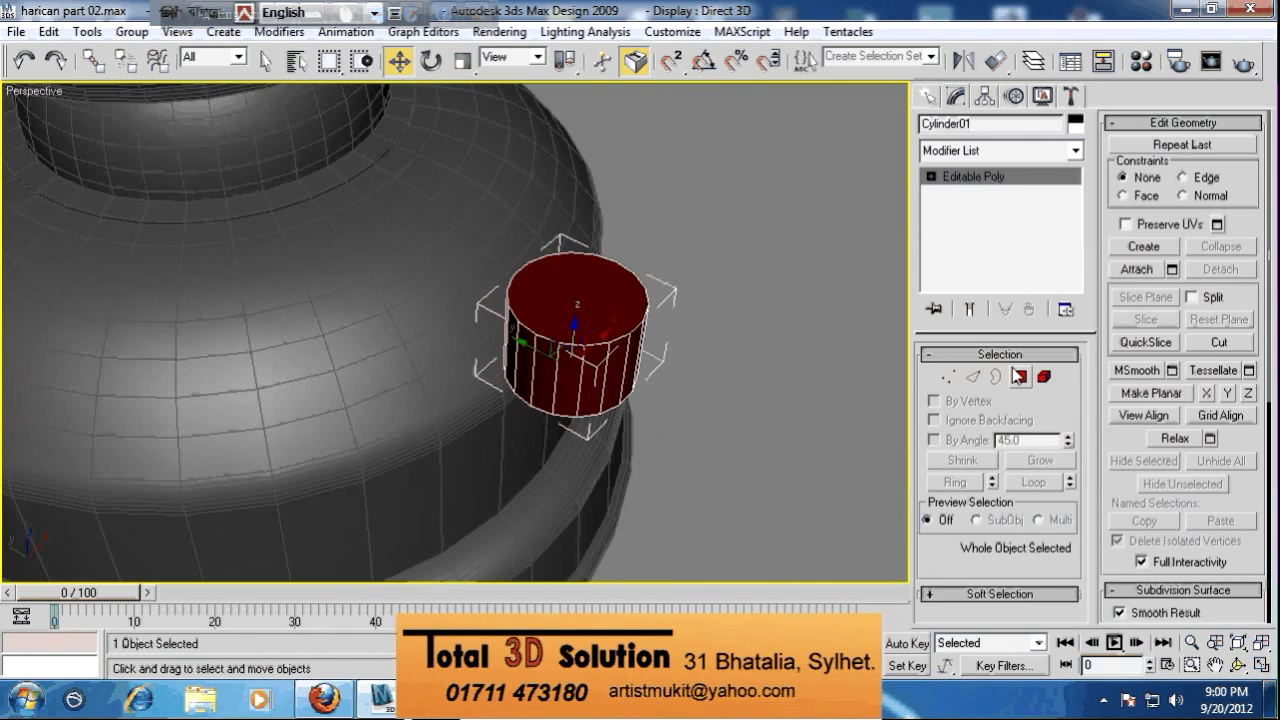
Select the cylinder's bottom vertices and scale them down slightly so its side tapers toward the base
key("4")
left_click(600, 302)
middle_click_drag(600, 302, 586, 258, "alt")
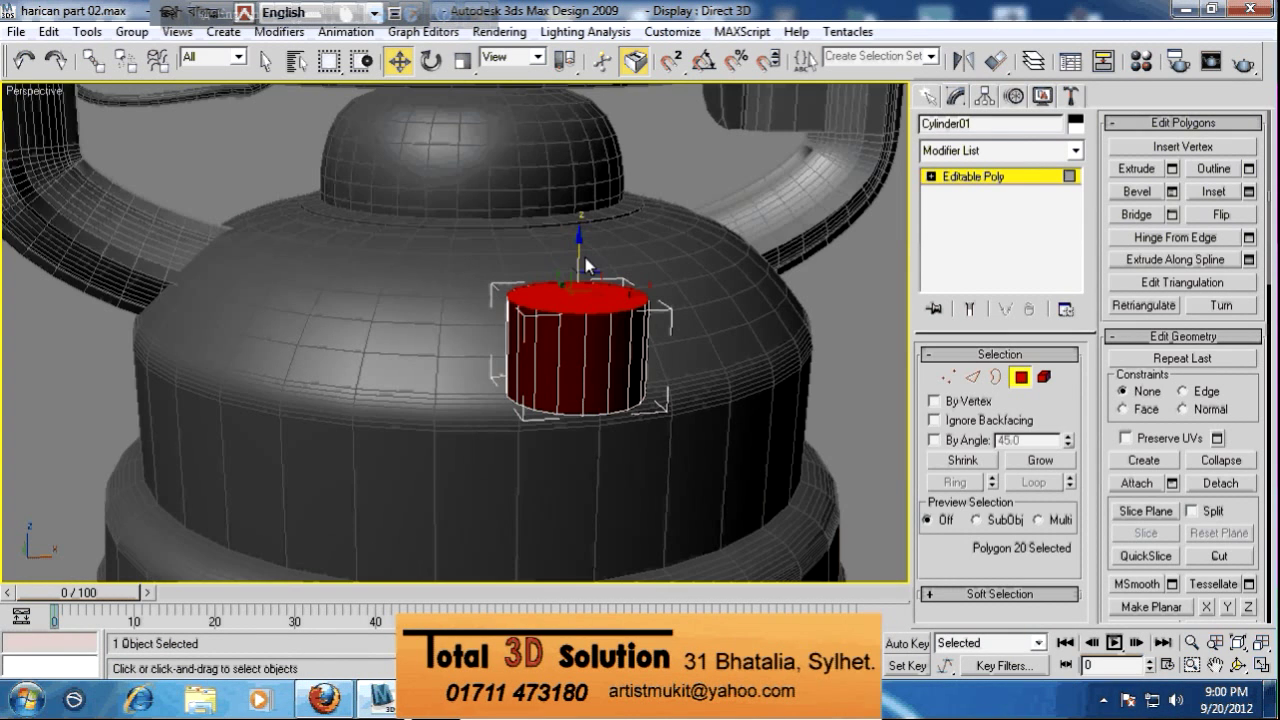
left_click(949, 378)
middle_click_drag(752, 364, 718, 332, "alt")
left_click_drag(724, 332, 585, 428)
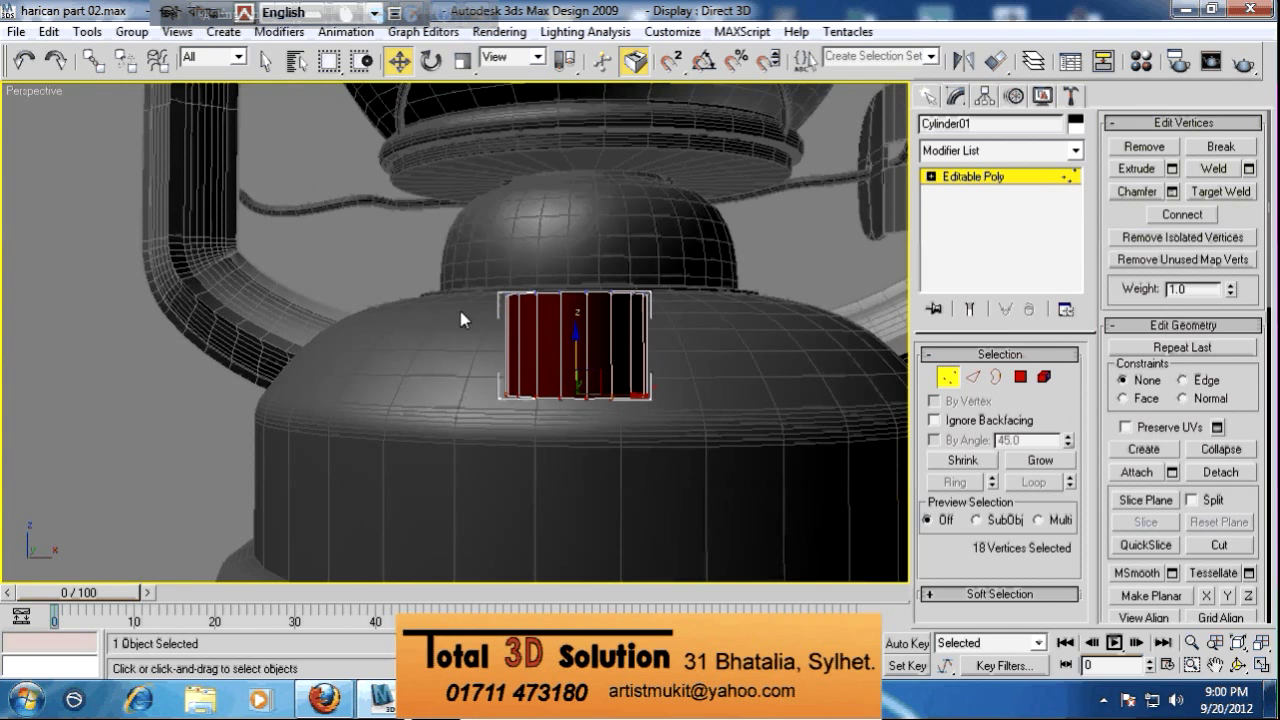
left_click(463, 61)
middle_click_drag(549, 232, 585, 330, "alt")
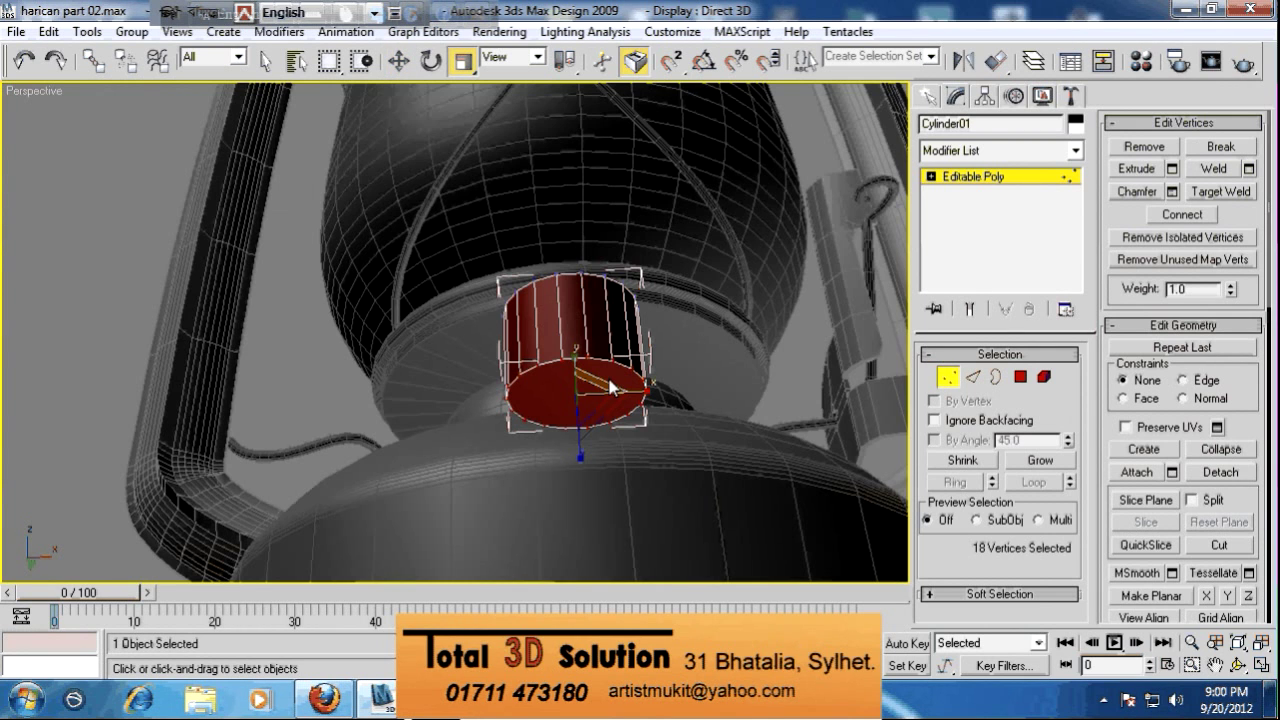
left_click_drag(608, 385, 605, 394)
middle_click_drag(605, 394, 680, 535, "alt")
Bevel the cylinder's top face outward with a height of 2.51" and an outline amount of 0.49"
left_click(1019, 376)
left_click(608, 333)
middle_click_drag(660, 318, 717, 374, "alt")
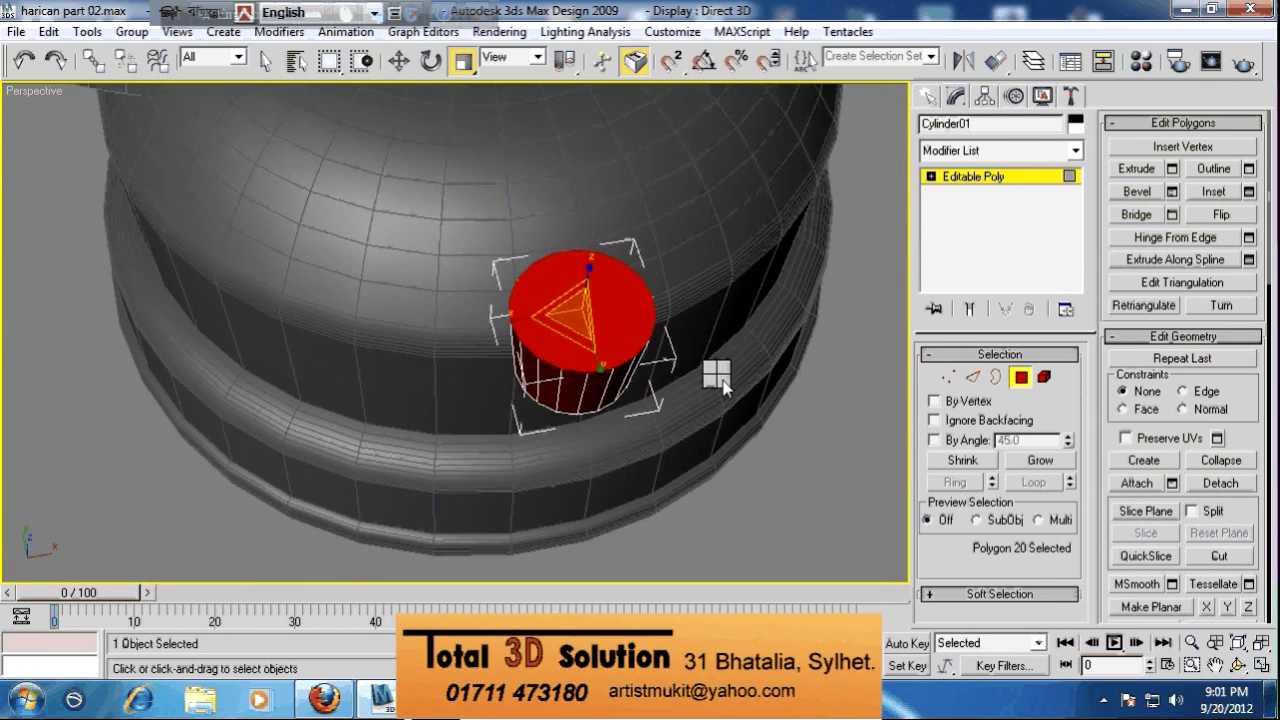
right_click(717, 374)
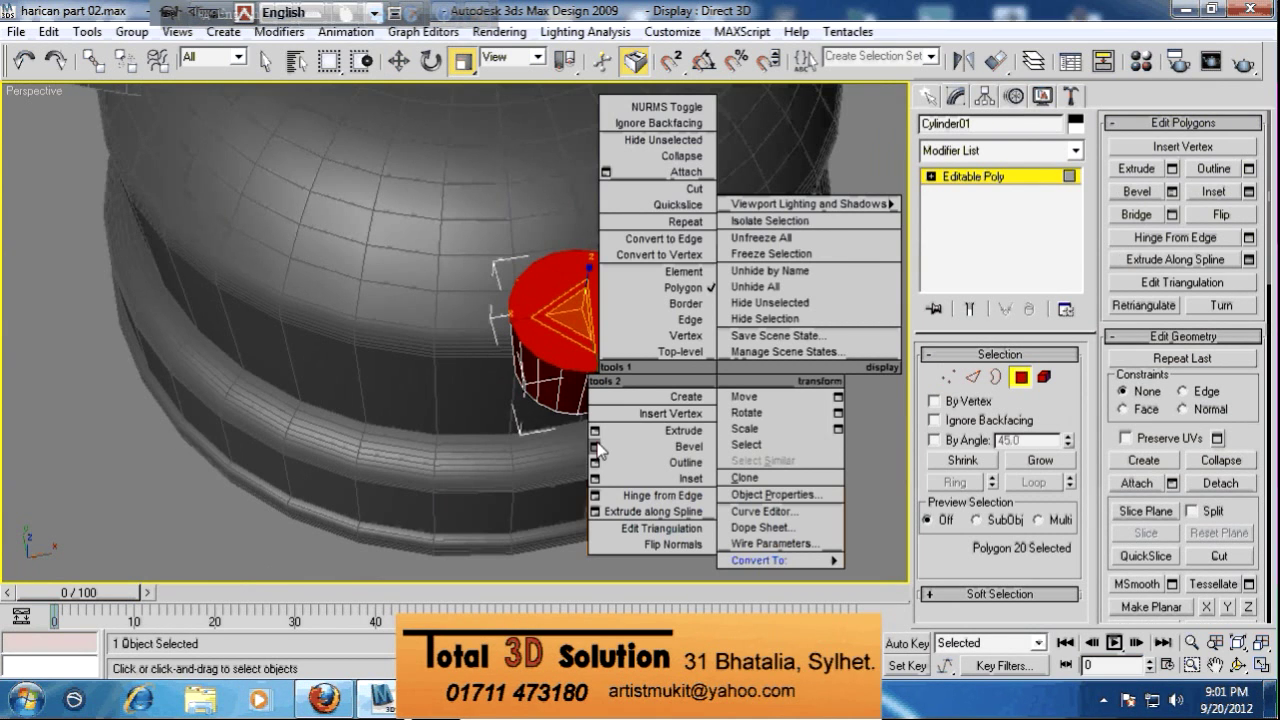
left_click(595, 446)
middle_click_drag(620, 432, 650, 400, "alt")
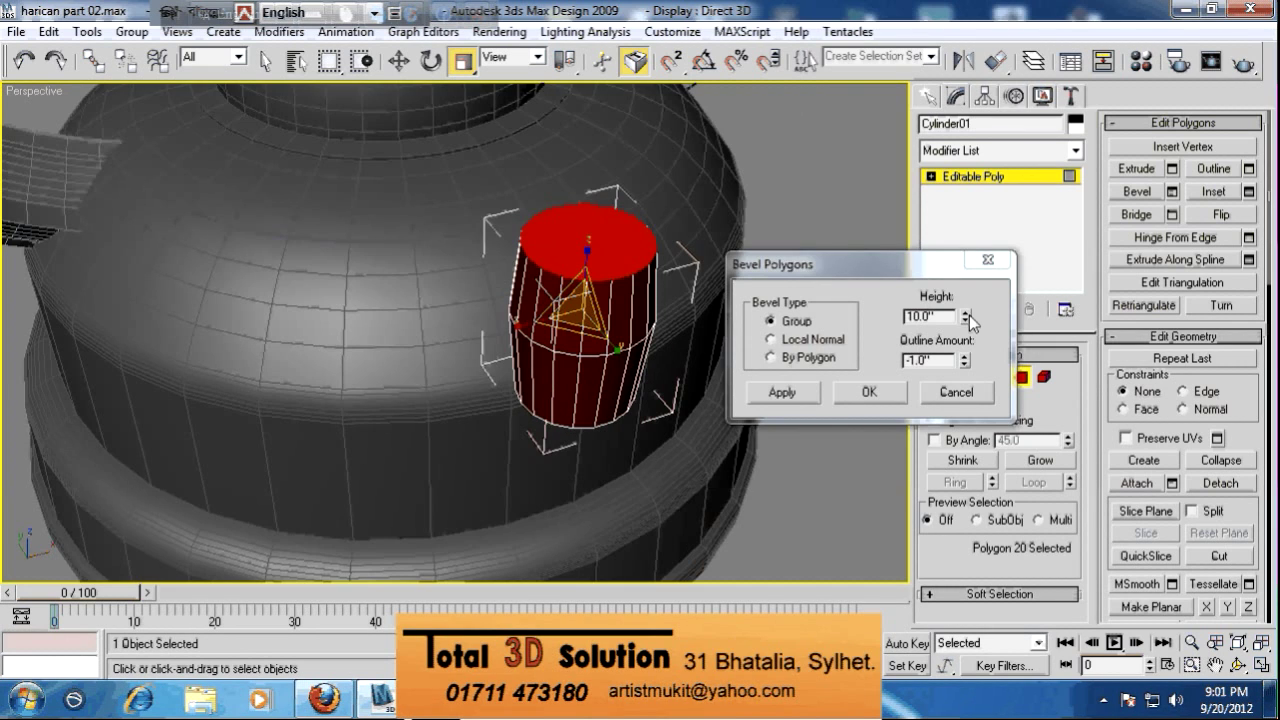
right_click(966, 318)
left_click_drag(964, 362, 973, 278)
right_click(964, 358)
left_click_drag(966, 358, 986, 136)
left_click(765, 400)
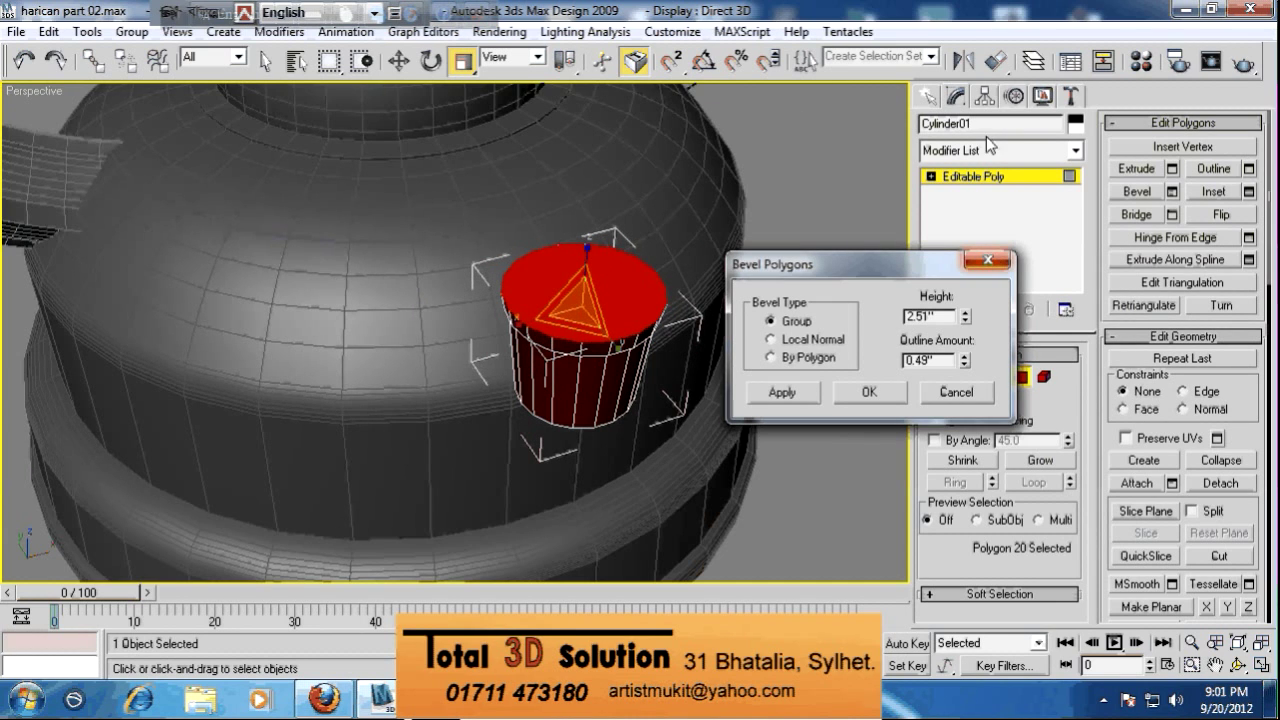
Add a straight rim to the top face with a second bevel of 2.51" height and 0.0" outline
right_click(964, 366)
middle_click_drag(543, 325, 631, 290, "alt")
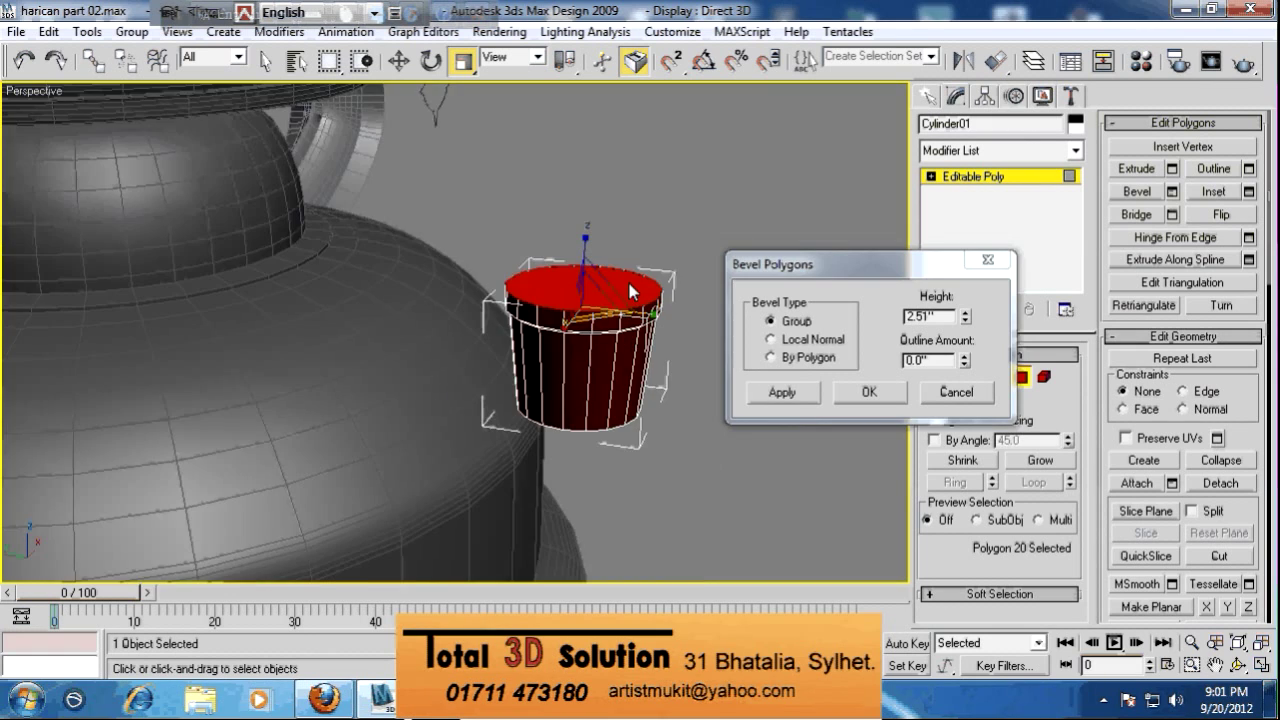
left_click_drag(630, 290, 574, 277, "alt")
scroll(602, 284, "up", 3)
middle_click_drag(611, 286, 549, 309, "alt")
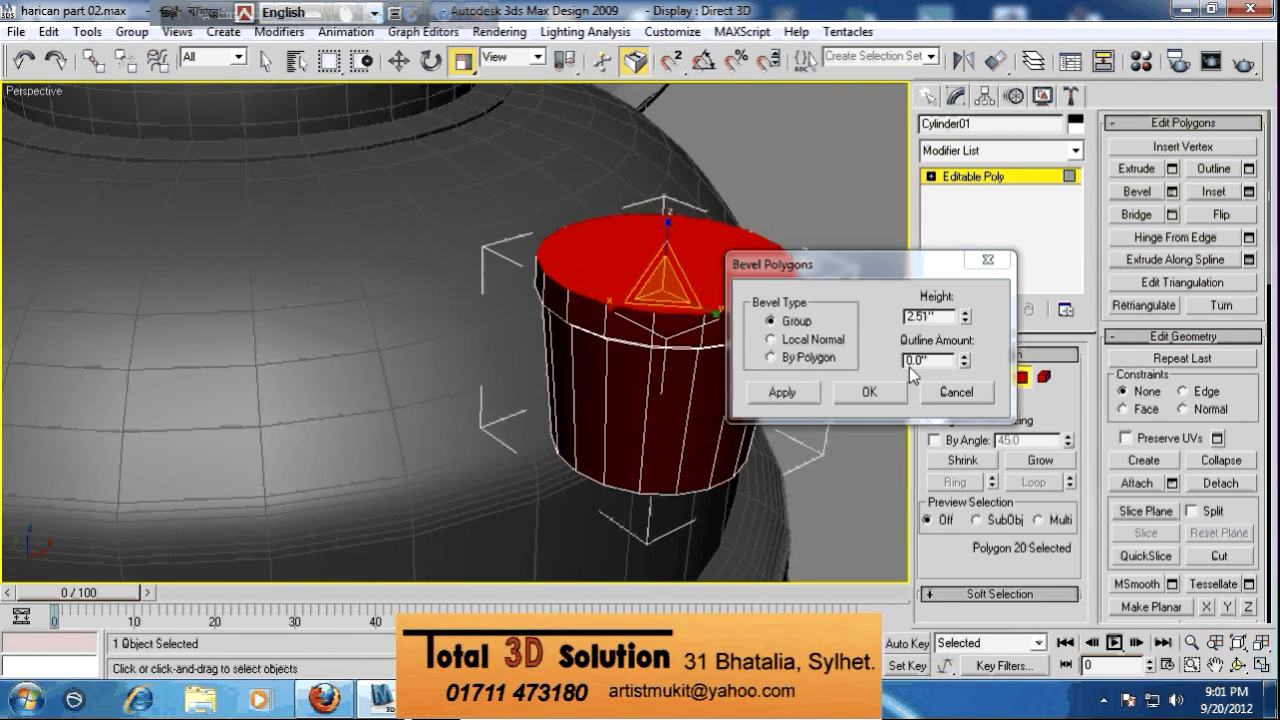
left_click(869, 392)
middle_click_drag(860, 385, 751, 371, "alt")
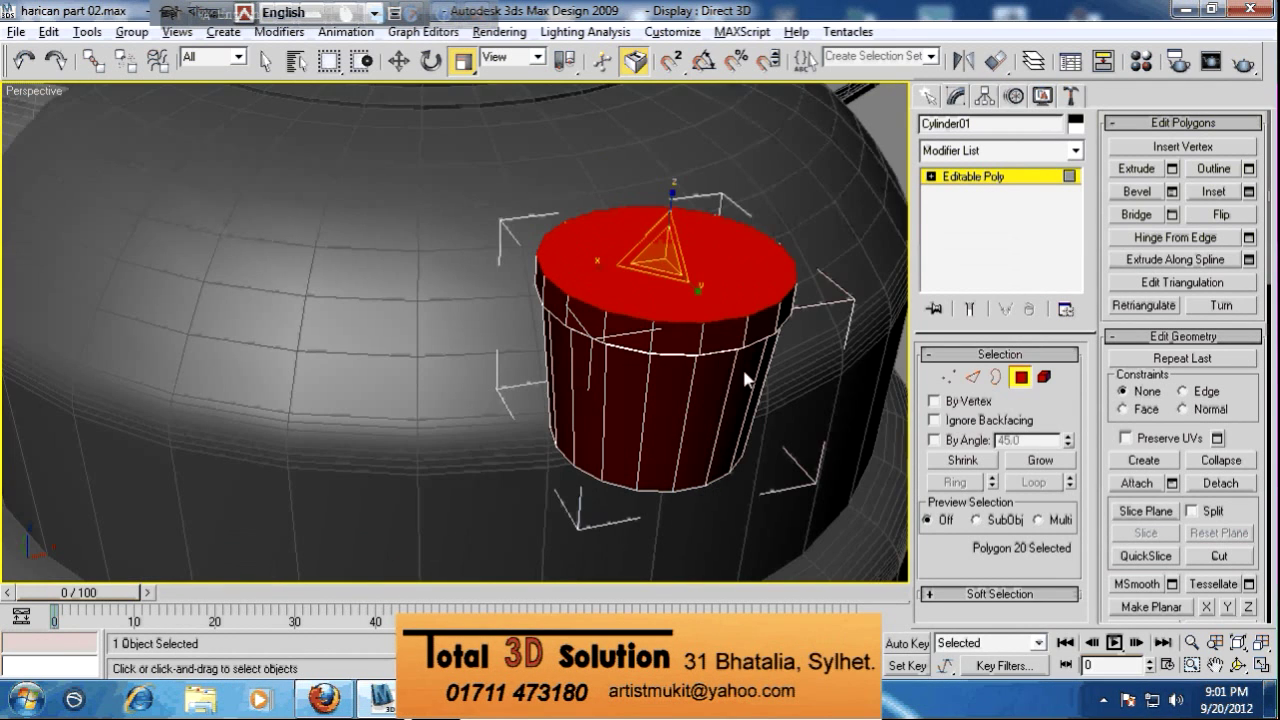
left_click(655, 343)
left_click(610, 334, "ctrl")
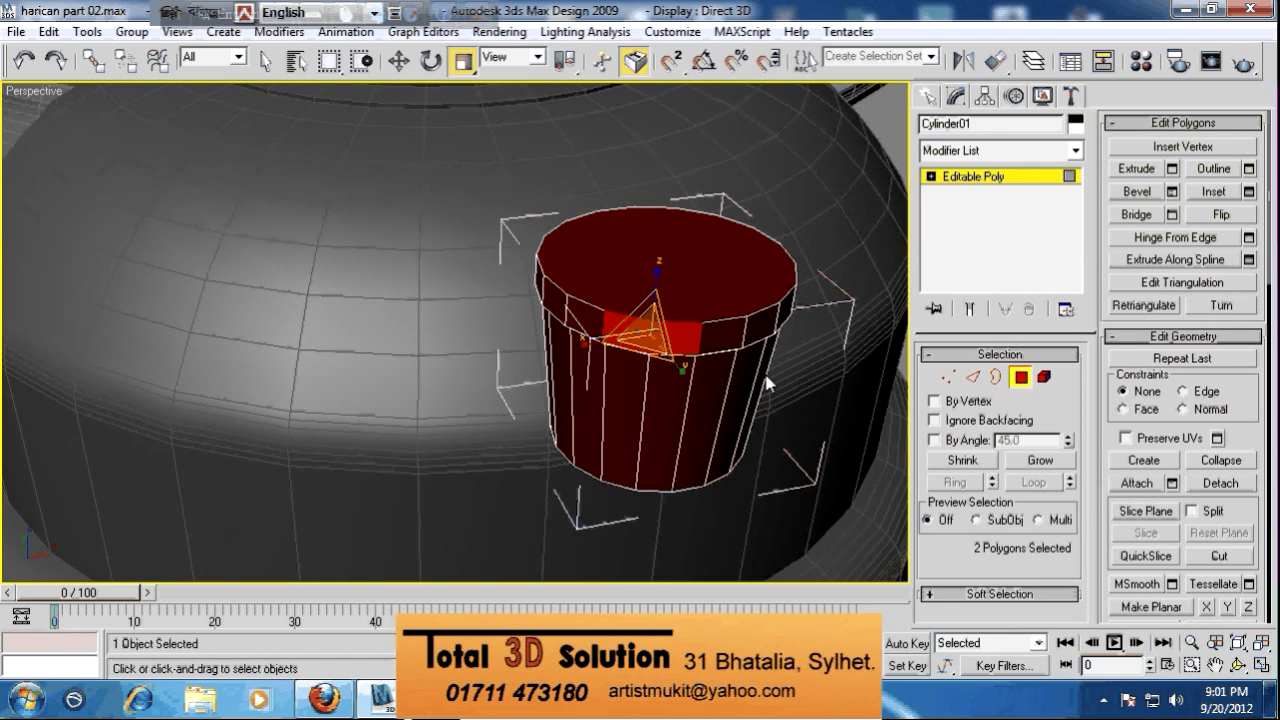
middle_click_drag(766, 376, 738, 377, "alt")
left_click(597, 323, "ctrl")
middle_click_drag(597, 323, 819, 343, "alt")
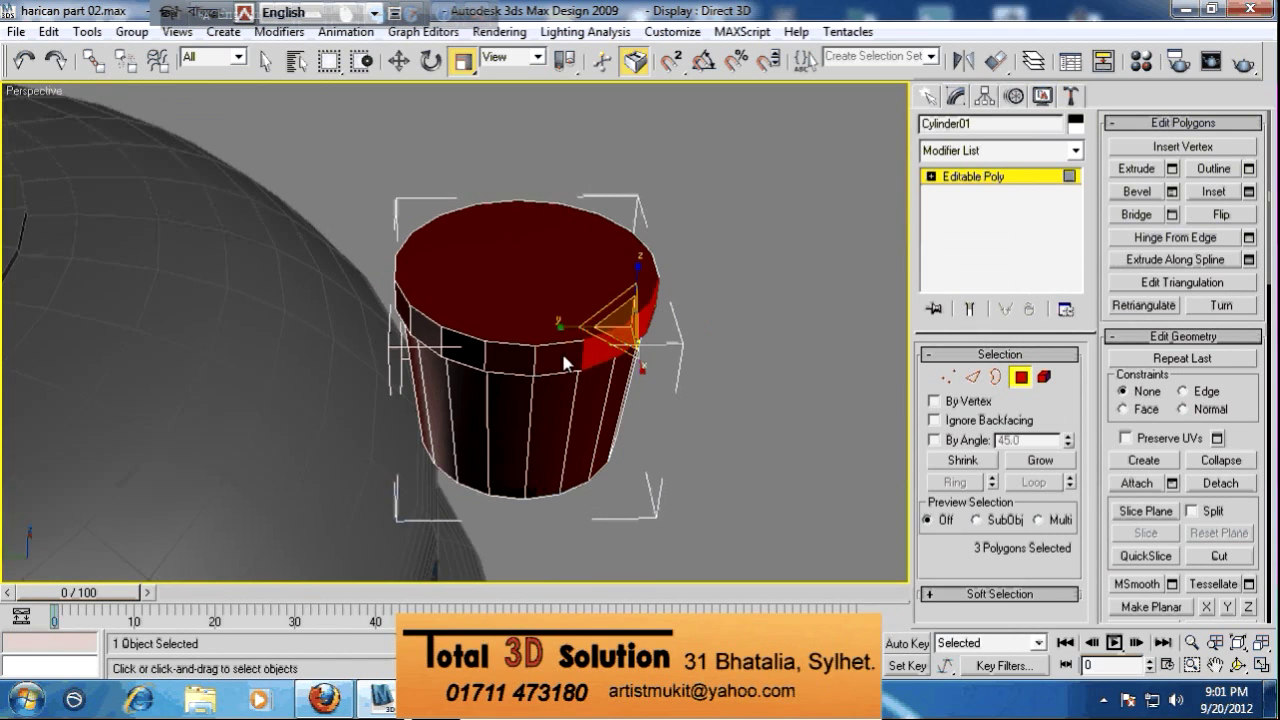
Select the ring of vertical edges around the cap's rim and turn it into a selection of all the rim's side faces
key("2")
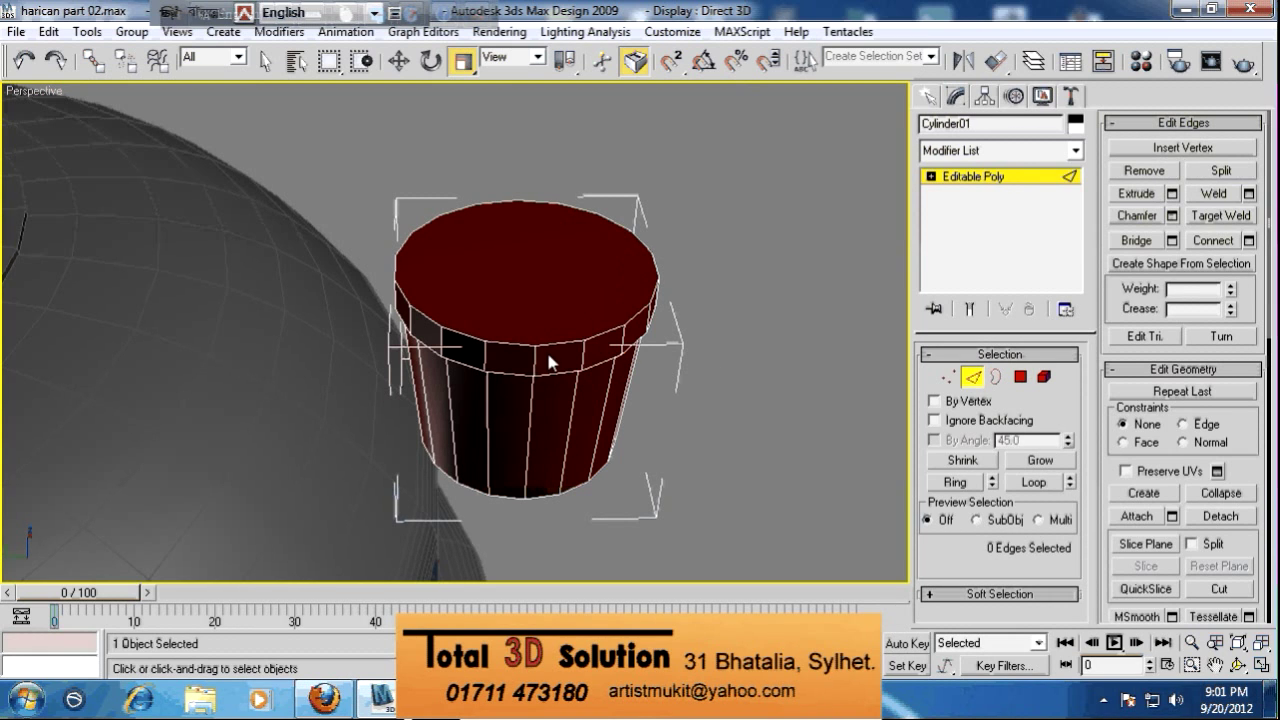
left_click(548, 362)
left_click(972, 481)
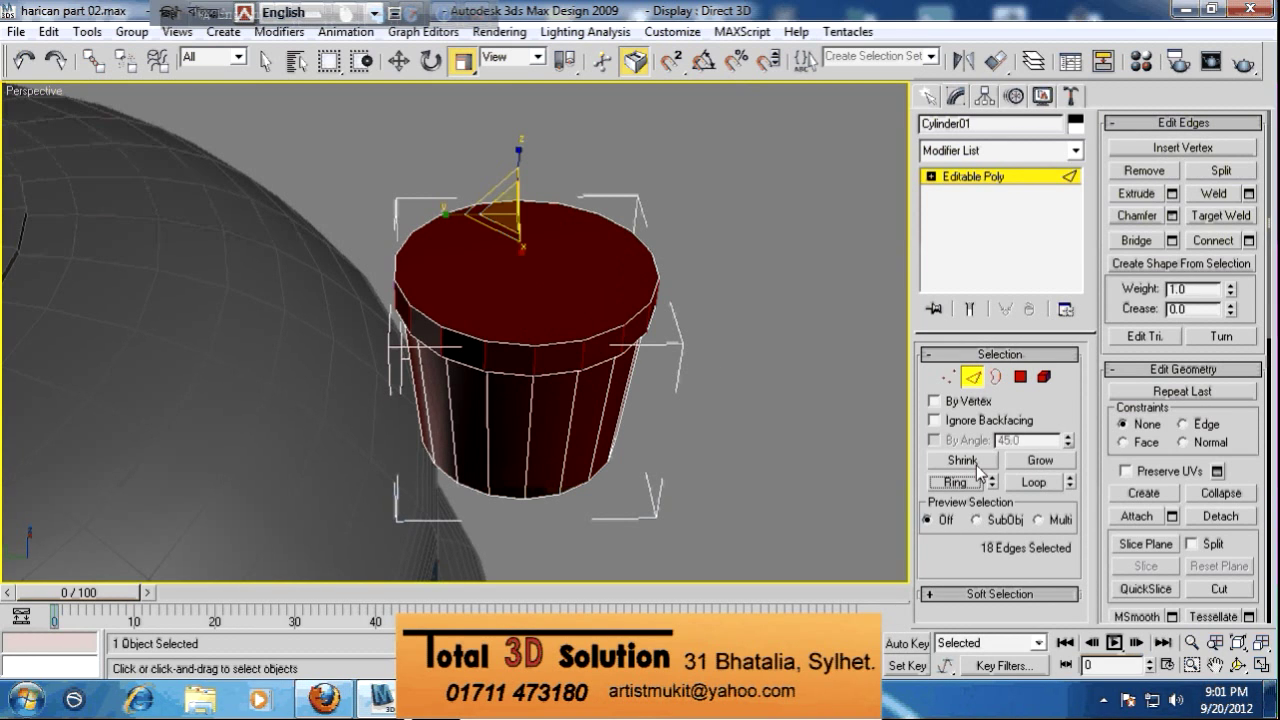
left_click(1020, 377)
middle_click_drag(727, 338, 667, 324, "alt")
Inset the rim's side faces by polygon, using an amount smaller than 1.0" so each keeps a thin border
right_click(733, 322)
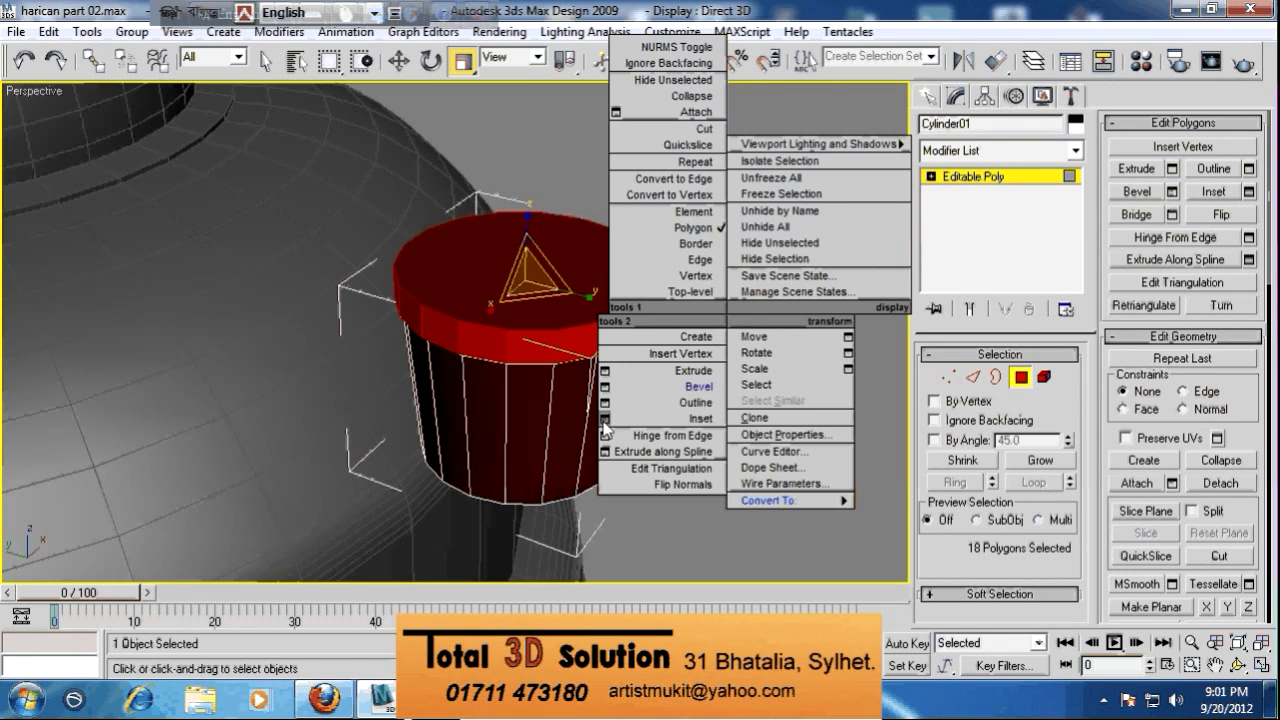
left_click(606, 419)
left_click(772, 334)
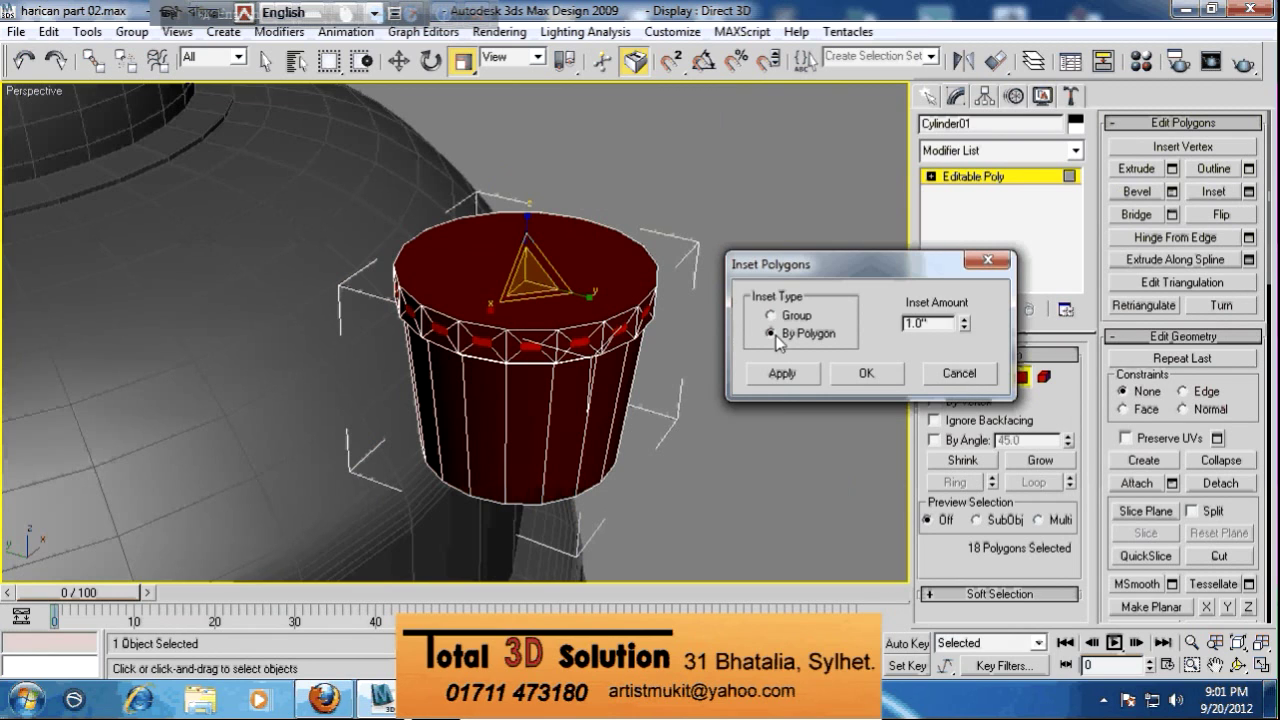
left_click_drag(968, 324, 962, 381)
left_click(866, 373)
middle_click_drag(855, 377, 738, 440, "alt")
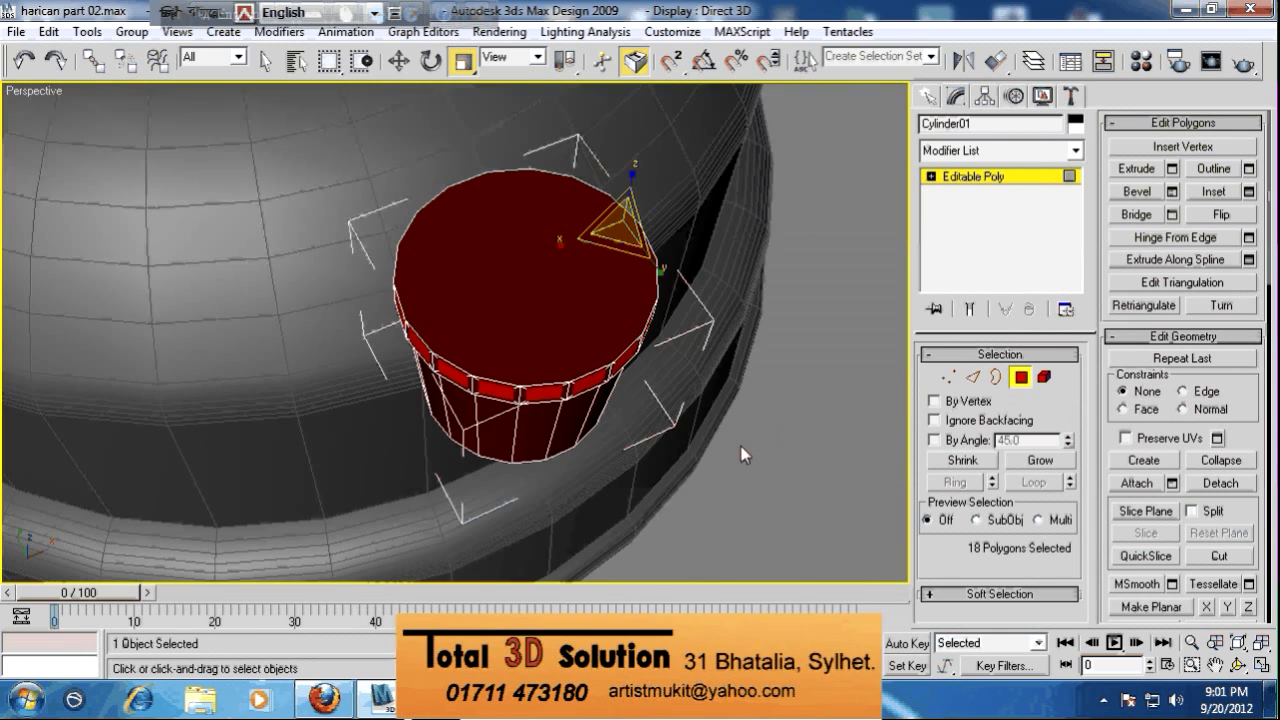
Try to extrude the inset rim faces
right_click(735, 440)
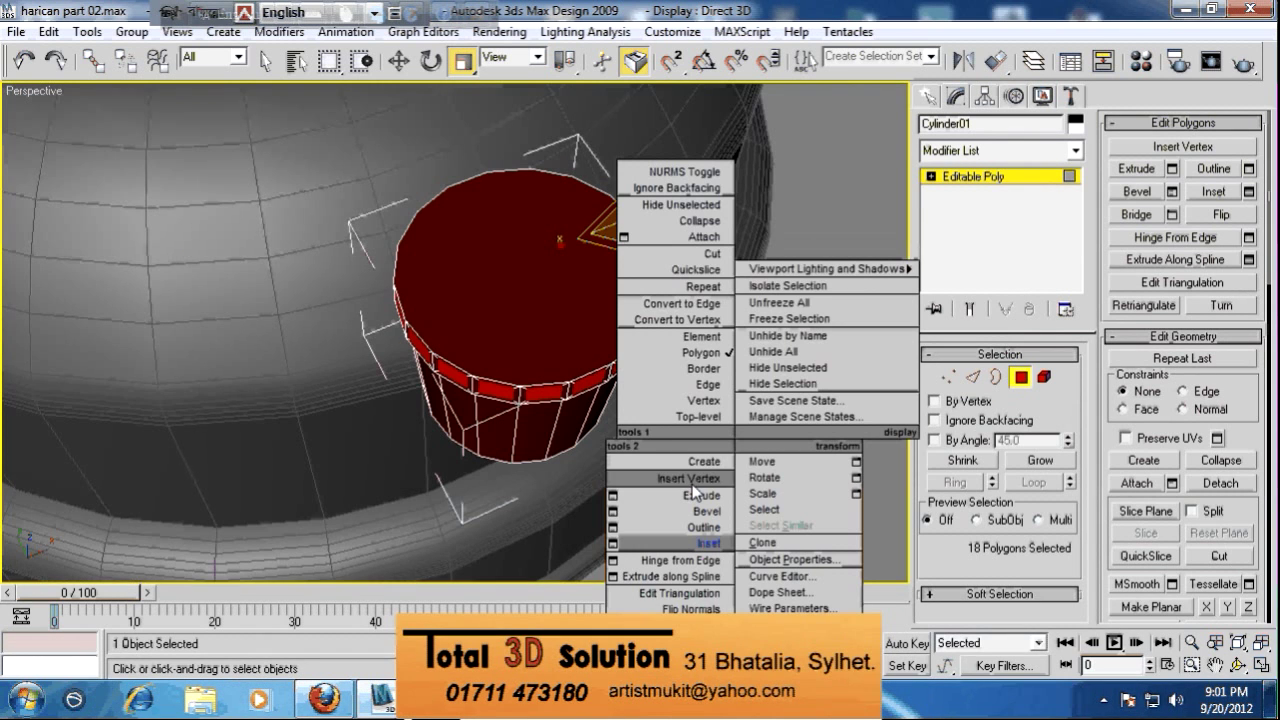
left_click(614, 495)
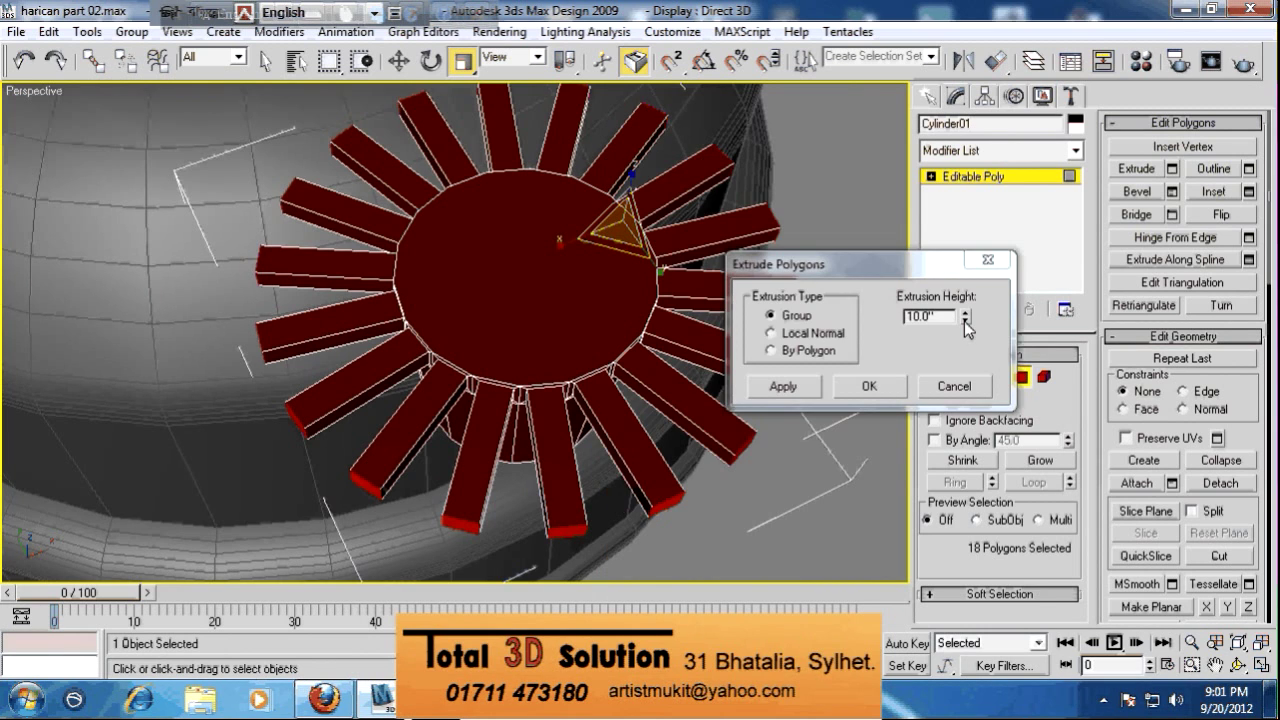
right_click(964, 321)
left_click(838, 387)
Bevel the inset rim faces outward by 0.878" with a slight inward taper to form grip ridges around the cap
right_click(789, 389)
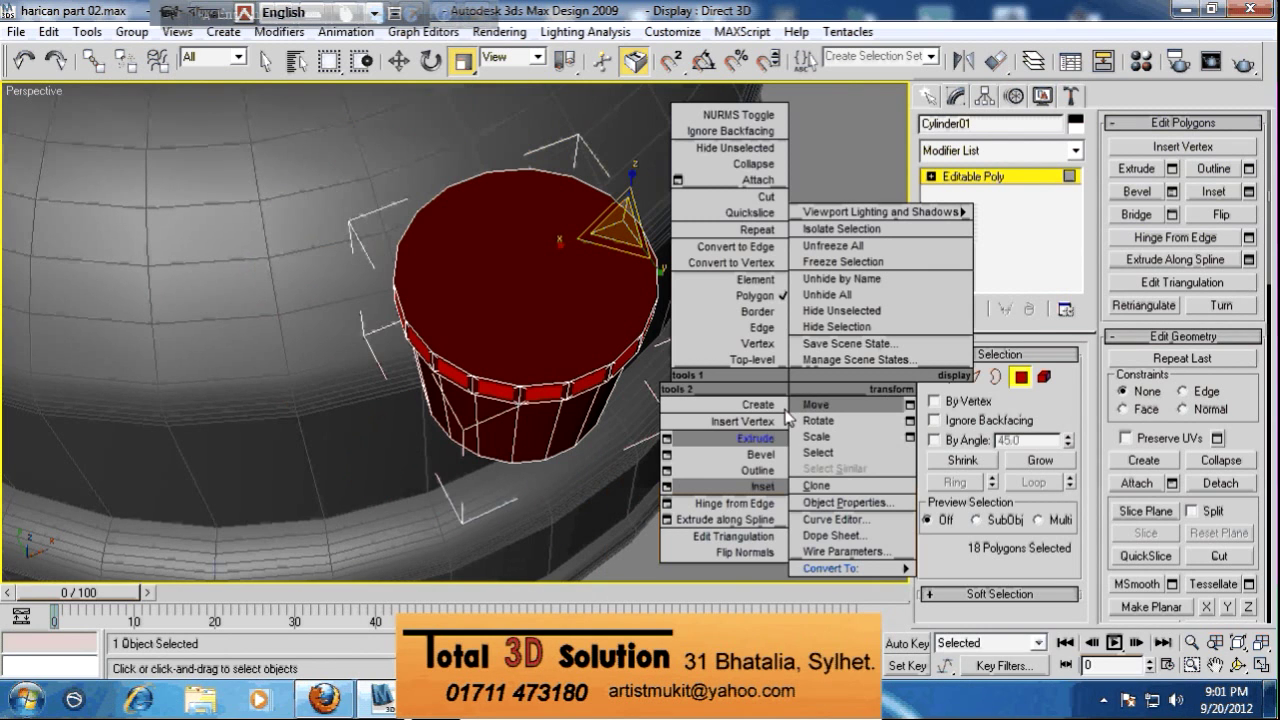
left_click(666, 454)
left_click_drag(966, 318, 977, 383)
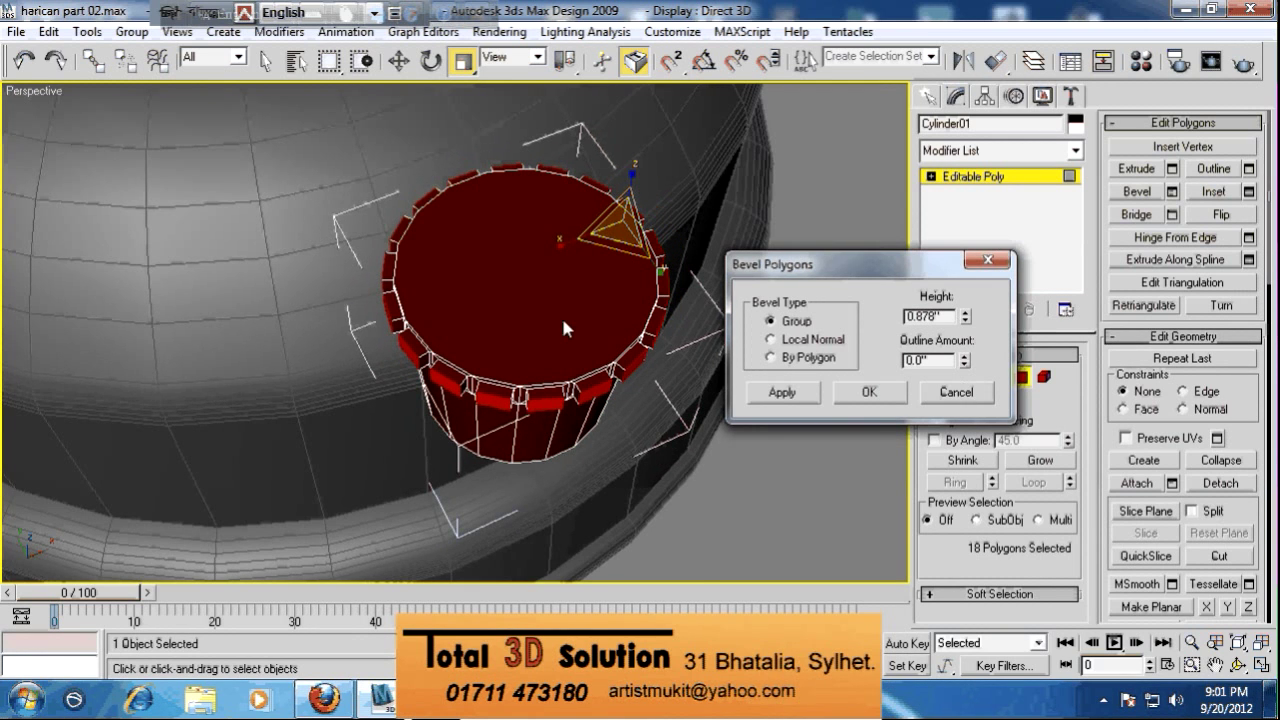
scroll(561, 315, "up", 4)
left_click_drag(960, 369, 962, 380)
left_click(870, 393)
scroll(700, 370, "down", 4)
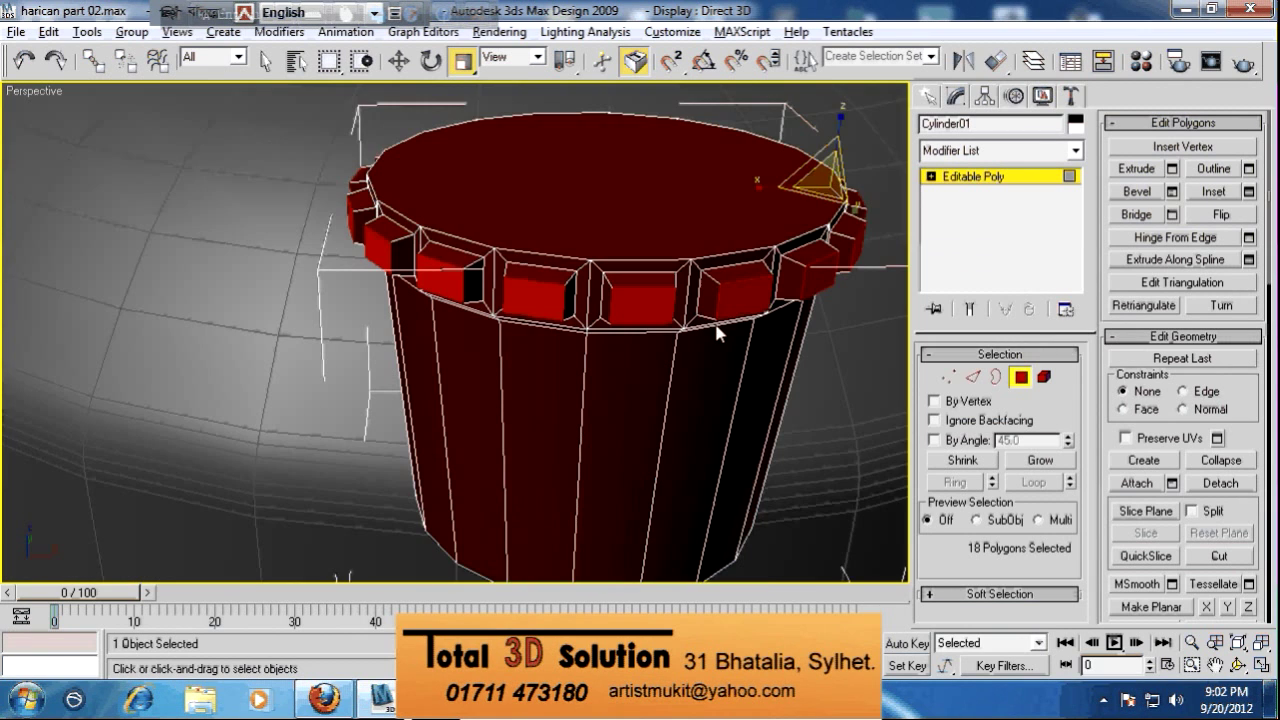
Bevel the cap's top face upward by 0.878" with an outline amount of -1.53" to form a sloping ring
left_click(650, 295)
scroll(652, 290, "up", 3)
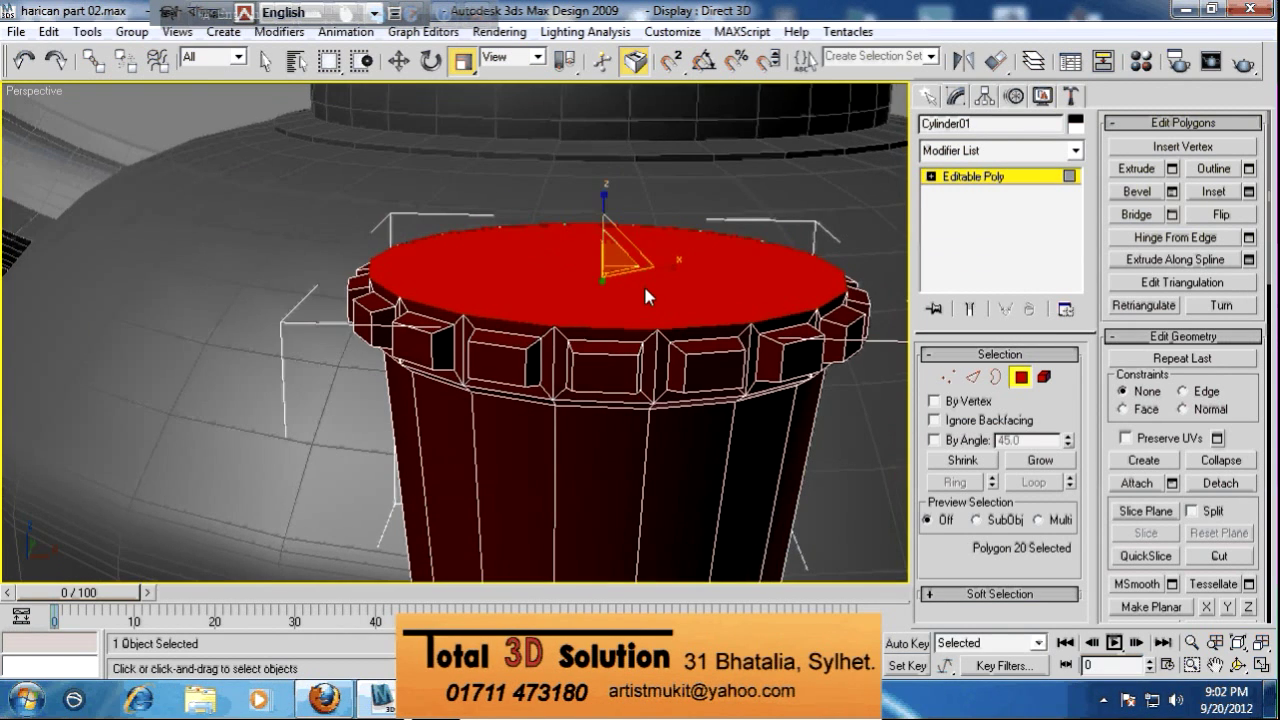
right_click(643, 283)
left_click(517, 354)
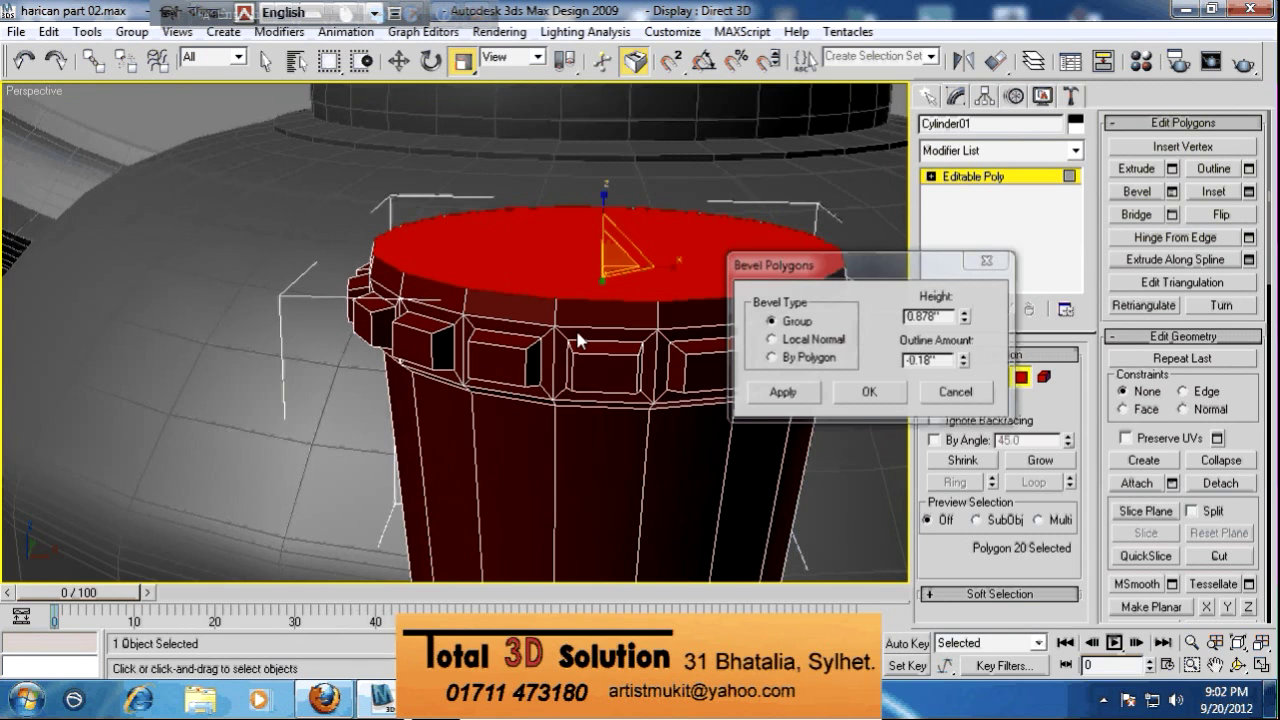
left_click_drag(967, 365, 959, 416)
key("alt+w")
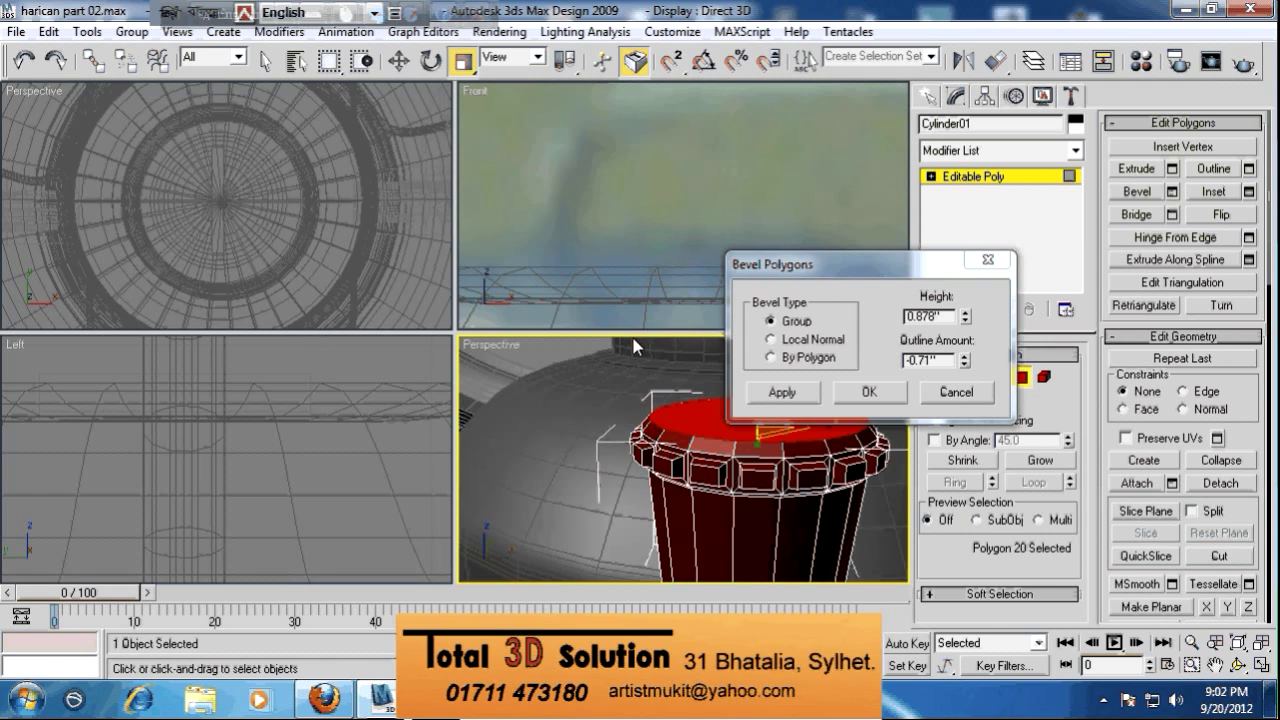
key("z")
right_click(323, 433)
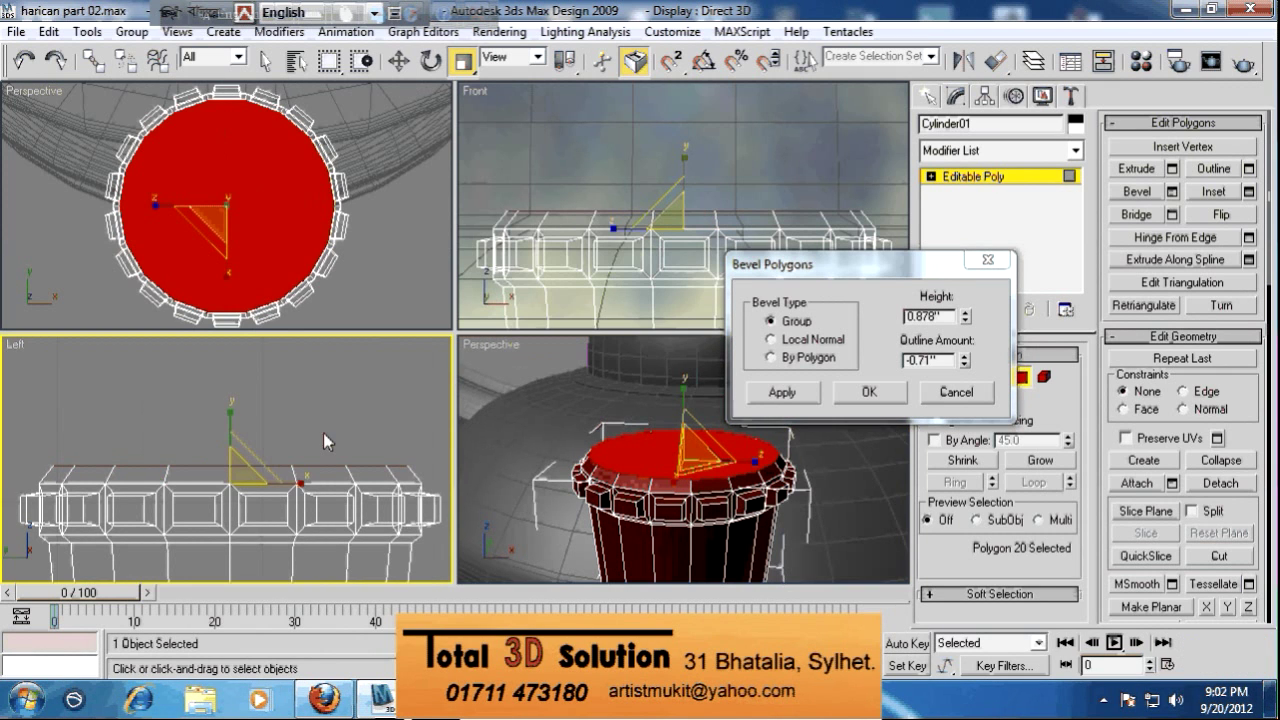
middle_click_drag(323, 432, 371, 394)
left_click(964, 366)
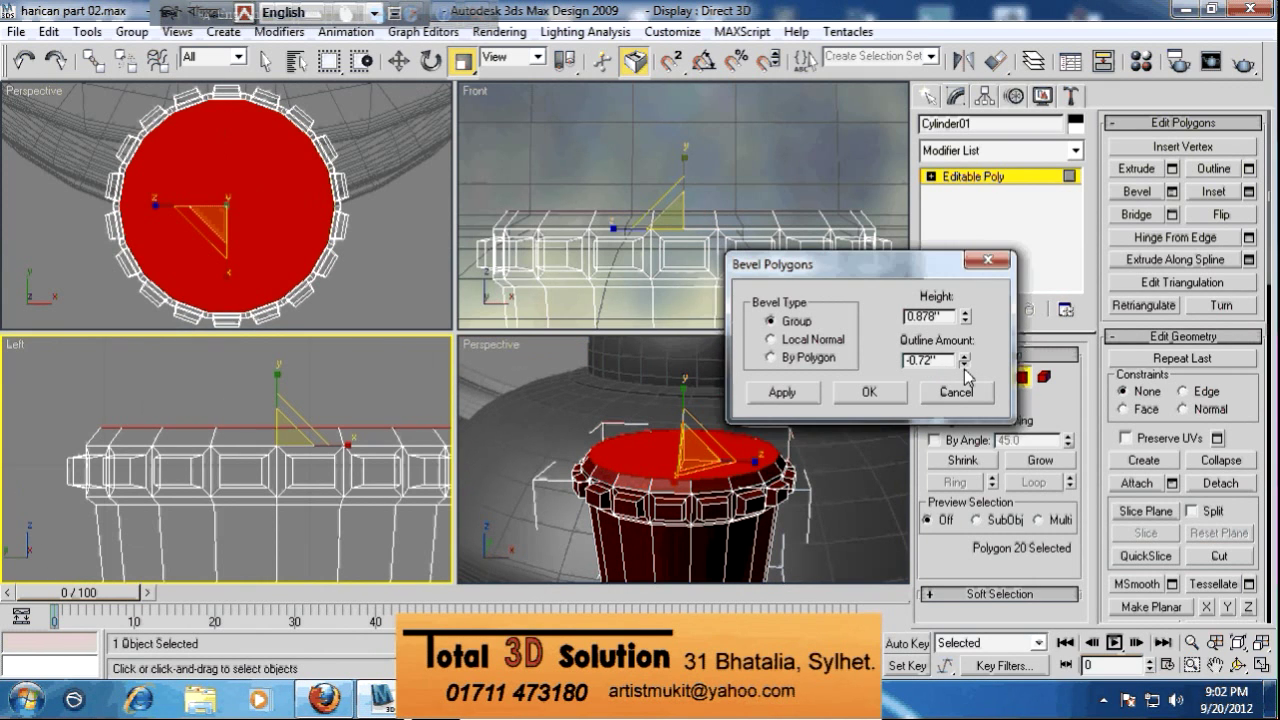
left_click_drag(965, 370, 962, 442)
left_click(780, 395)
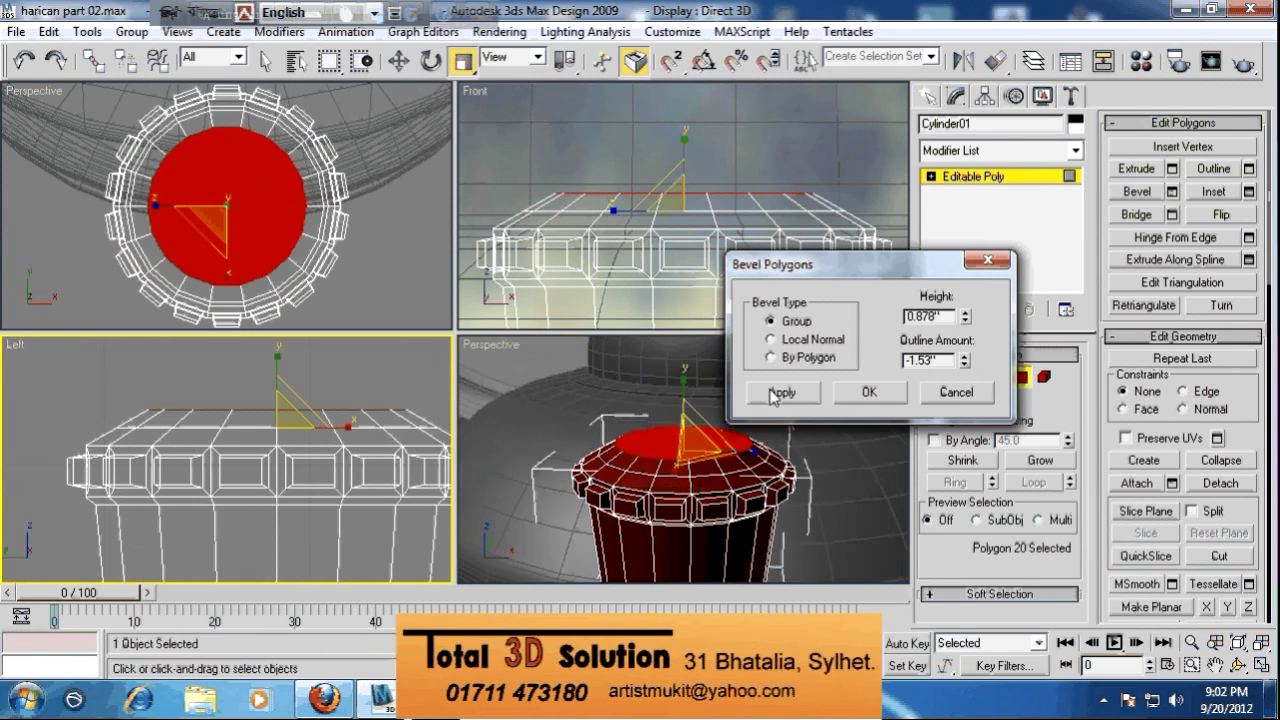
Close the cap's top into a shallow dome with further bevels, using a -3.144" outline and a 0.368" height for the last one
left_click_drag(963, 363, 968, 541)
left_click(788, 393)
left_click_drag(966, 318, 968, 377)
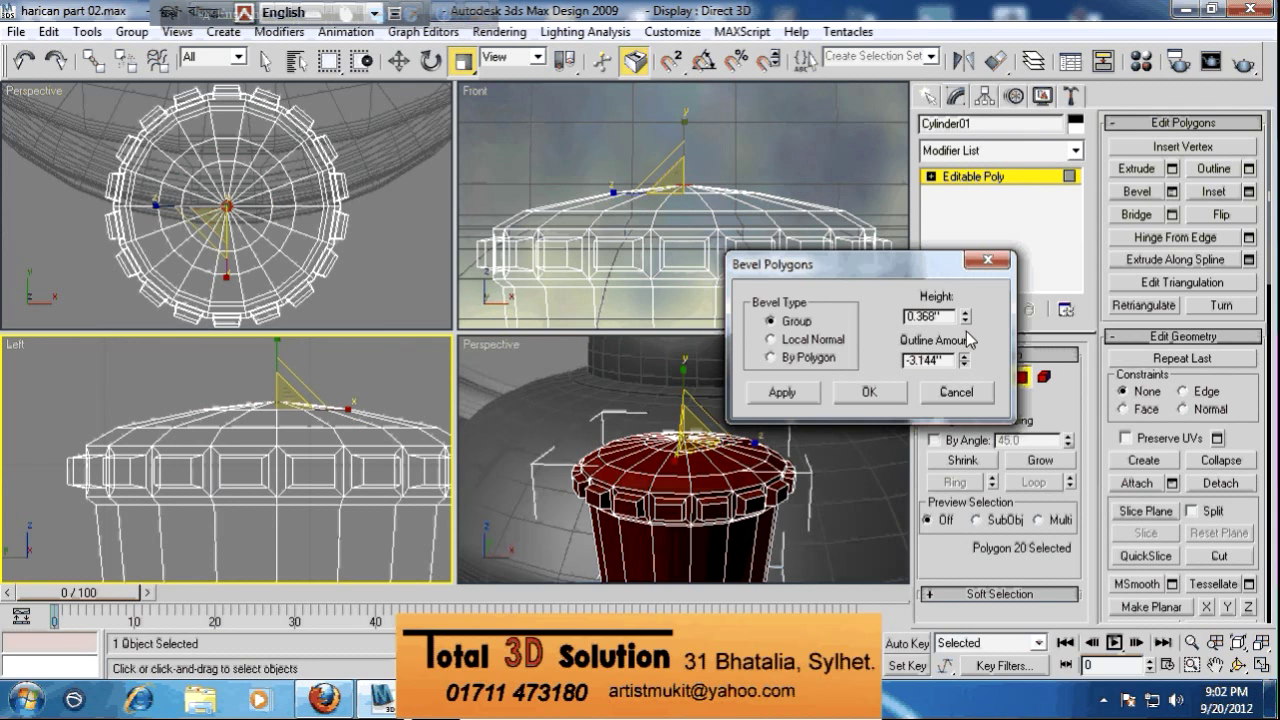
left_click(869, 392)
middle_click_drag(706, 510, 757, 402, "alt")
left_click(1020, 377)
left_click(878, 525)
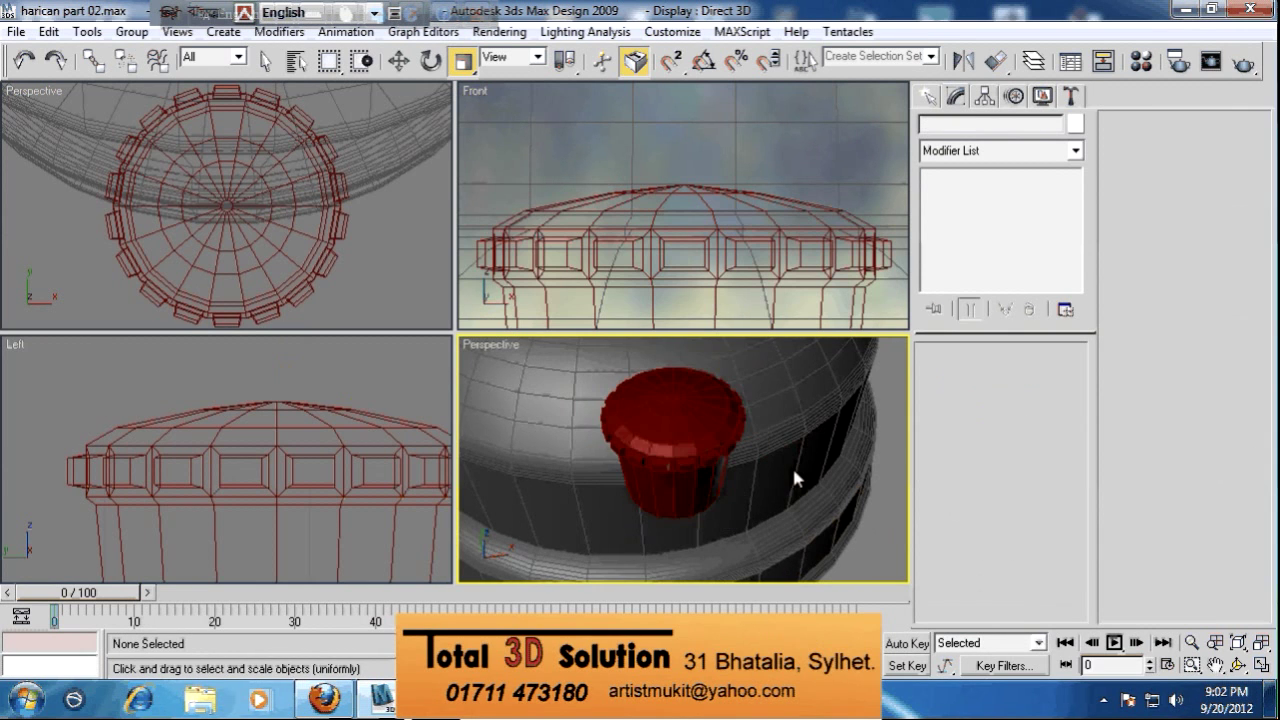
Move the whole cap horizontally to a new spot on the lantern base's rounded shoulder
middle_click_drag(791, 464, 811, 427, "alt")
scroll(811, 427, "down", 5)
left_click(690, 458)
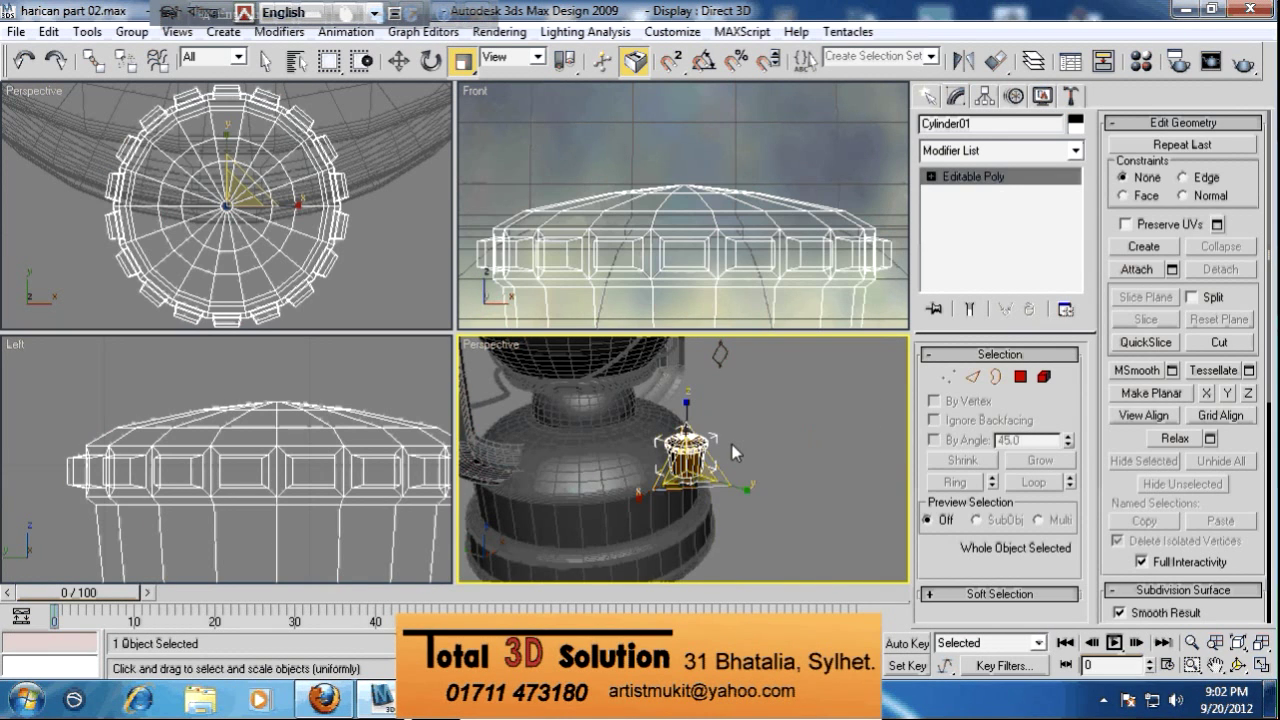
scroll(775, 439, "up", 2)
right_click(775, 439)
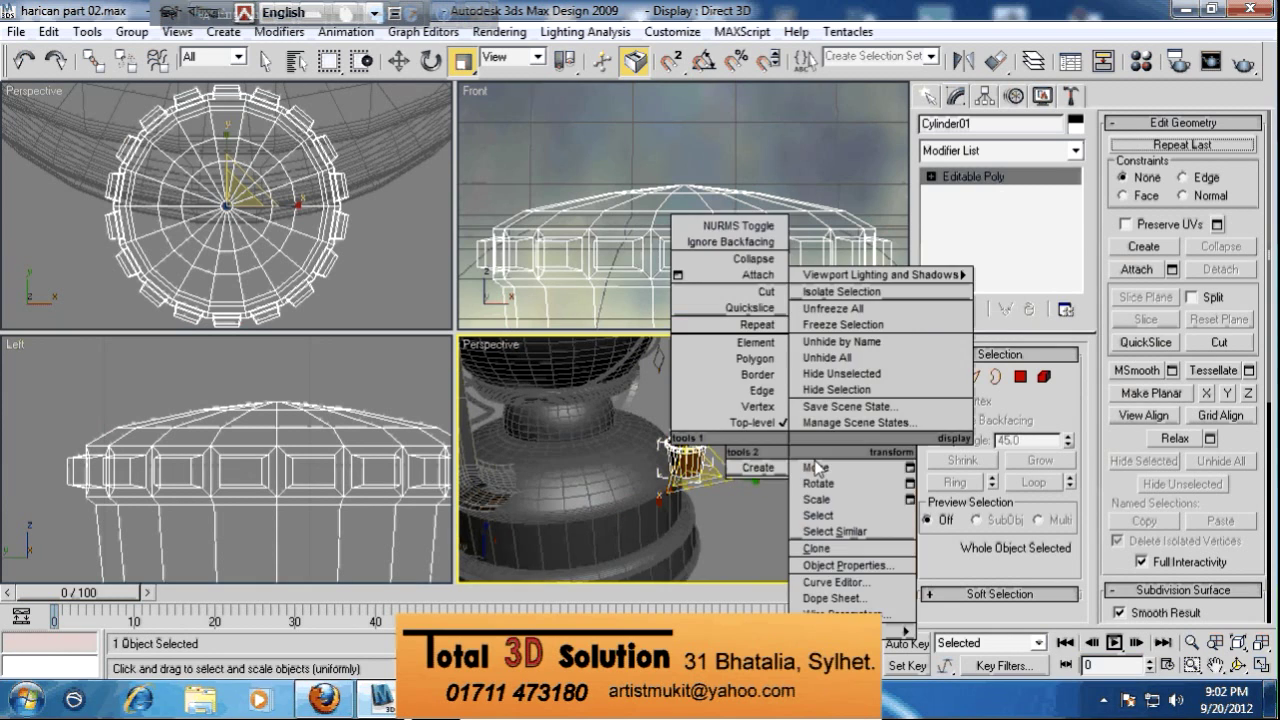
left_click(752, 483)
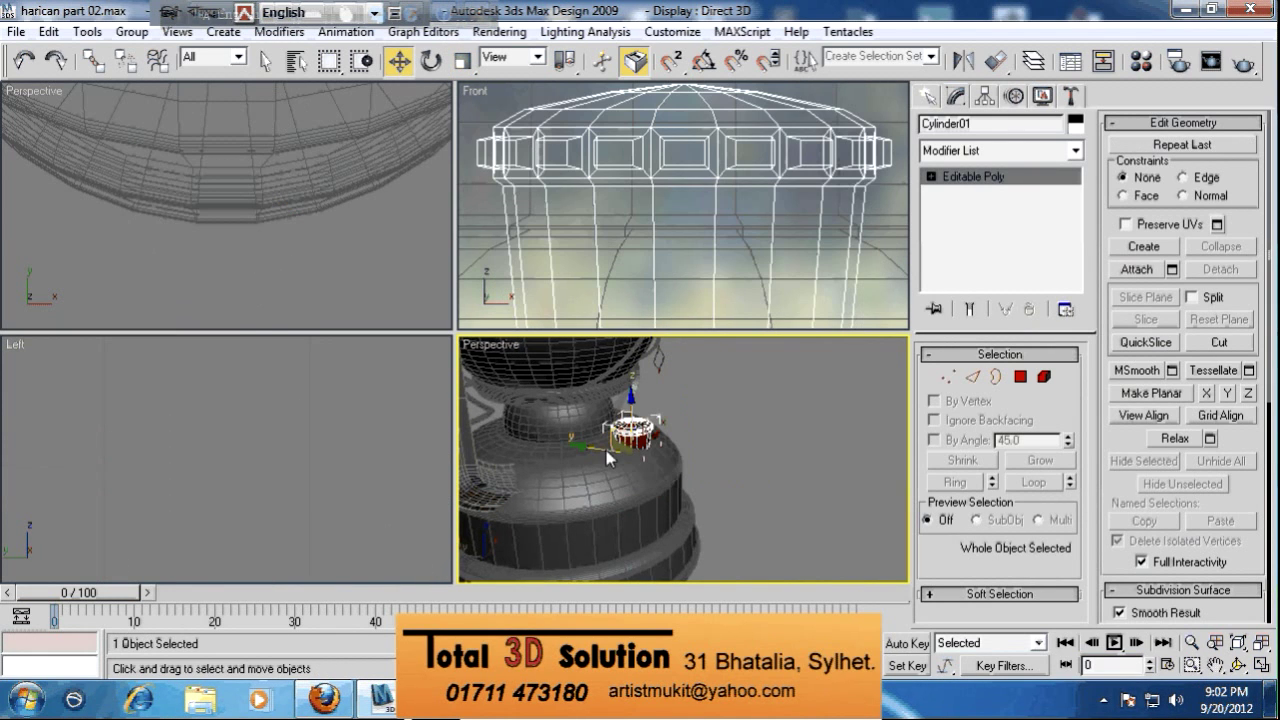
scroll(765, 466, "up", 2)
left_click_drag(631, 468, 590, 463)
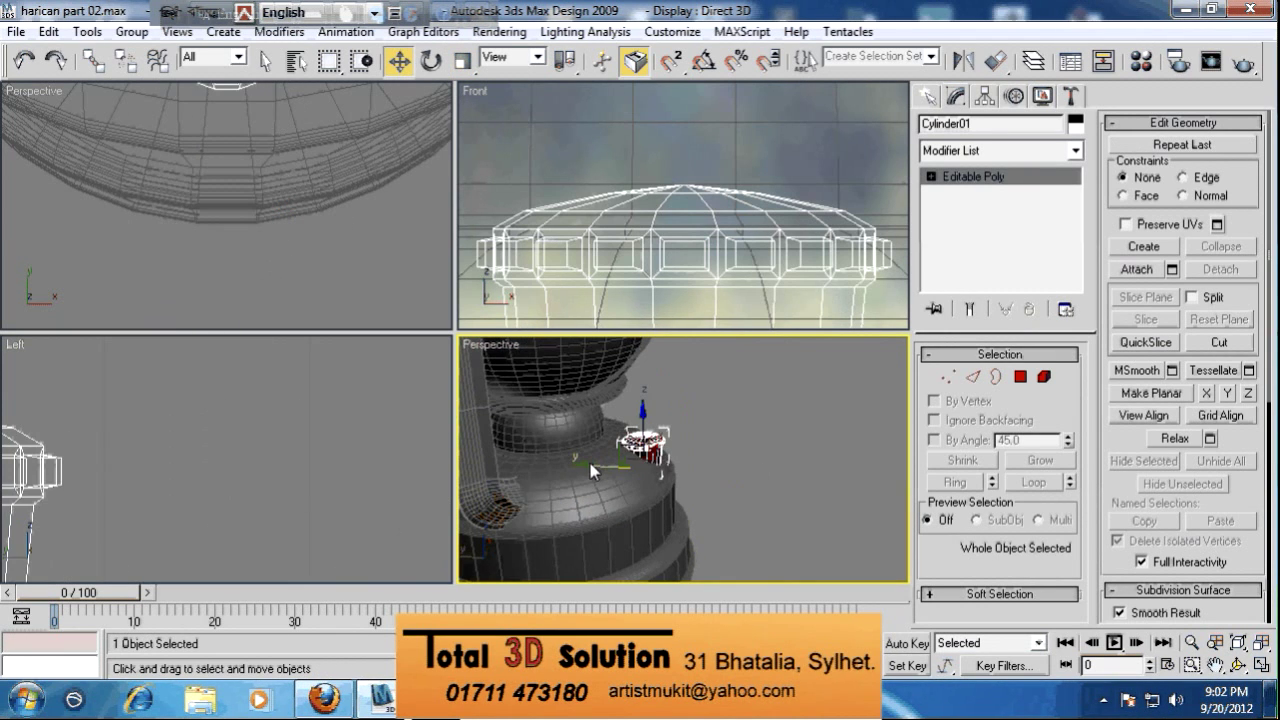
Rotate the cap by about 27° so it tilts outward with the slope of the lantern base
scroll(702, 459, "up", 2)
scroll(702, 459, "up", 2)
key("alt+w")
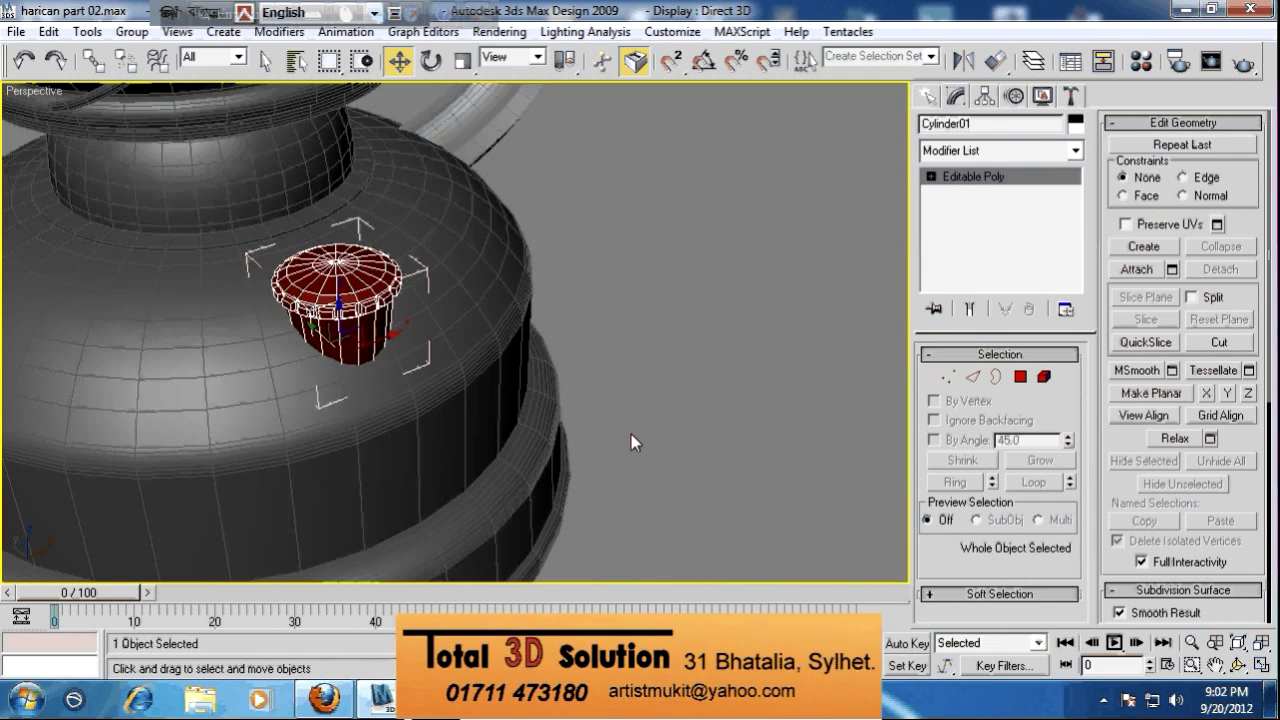
right_click(452, 327)
left_click(472, 348)
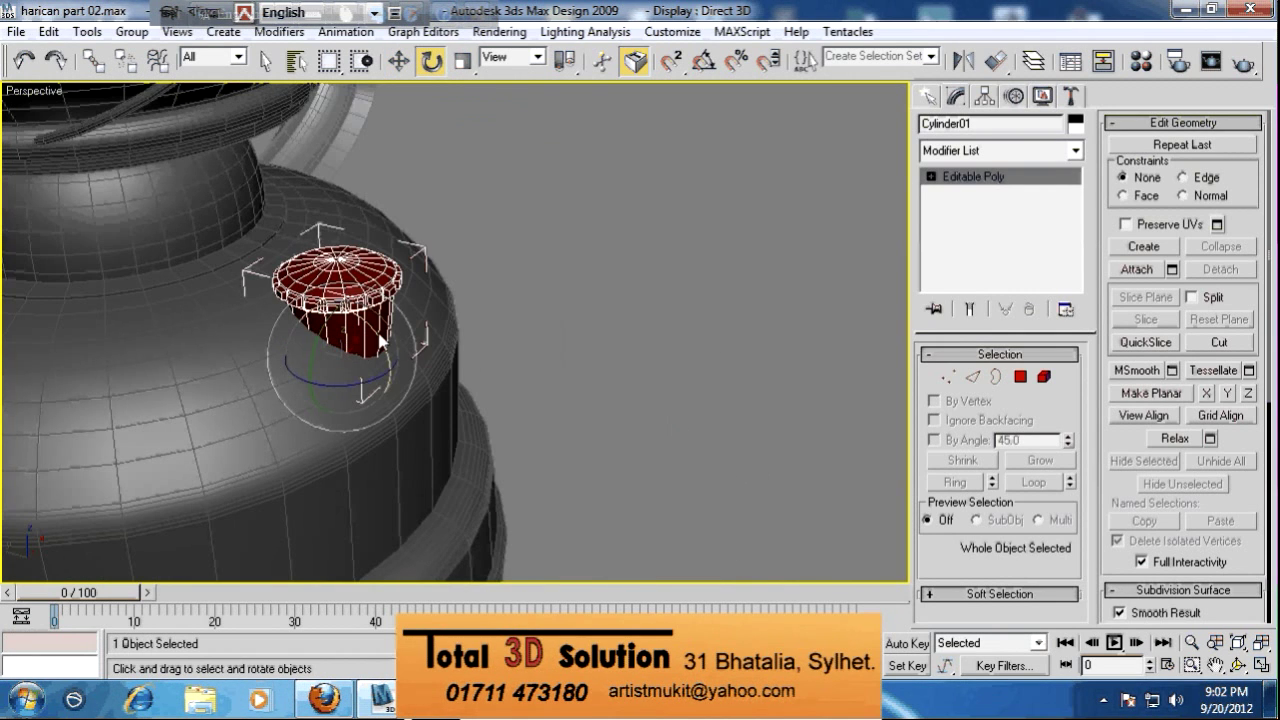
left_click_drag(380, 340, 410, 390)
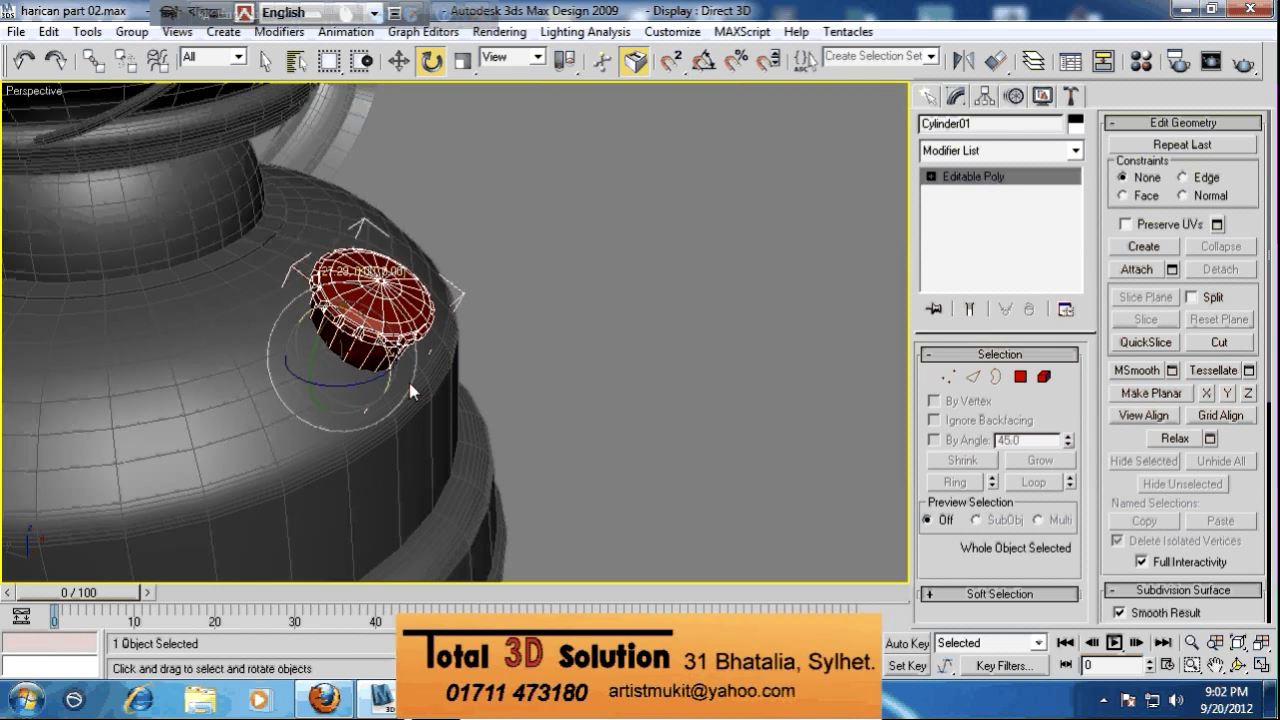
Move the tilted cap slightly so it sits properly on the base's shoulder
middle_click_drag(587, 372, 392, 367, "alt")
right_click(426, 378)
left_click(446, 392)
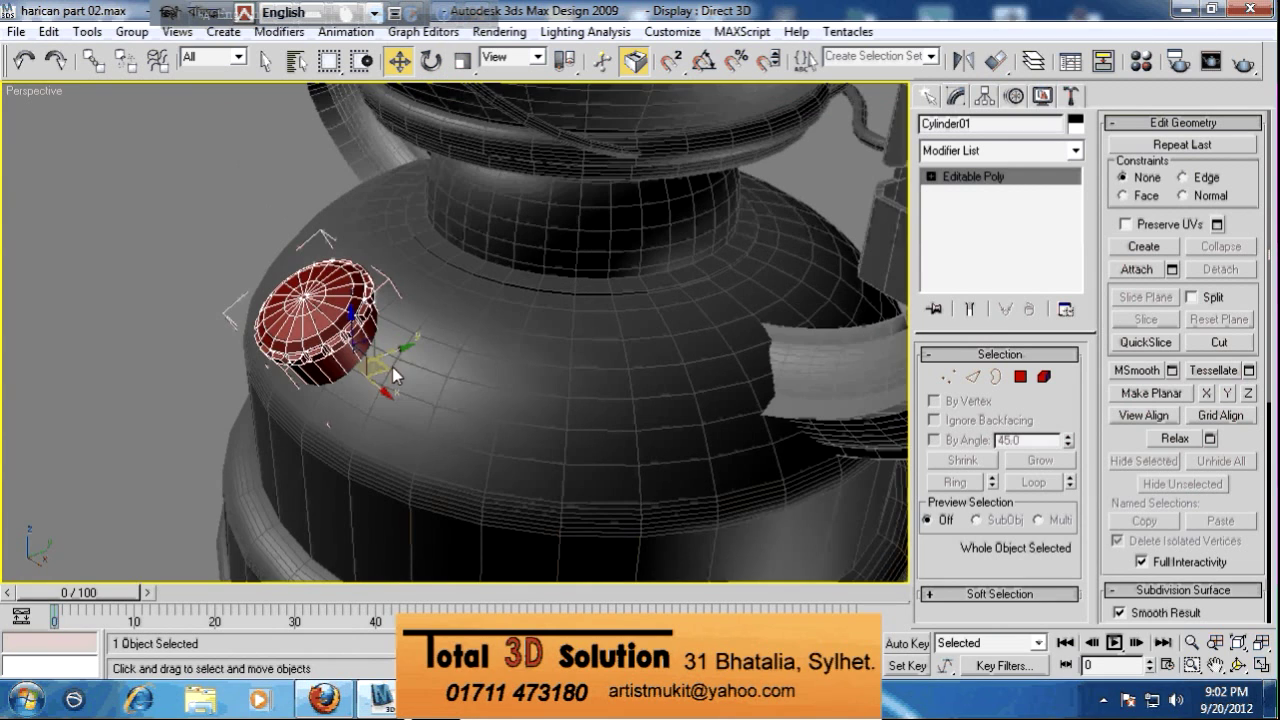
left_click_drag(379, 358, 386, 339)
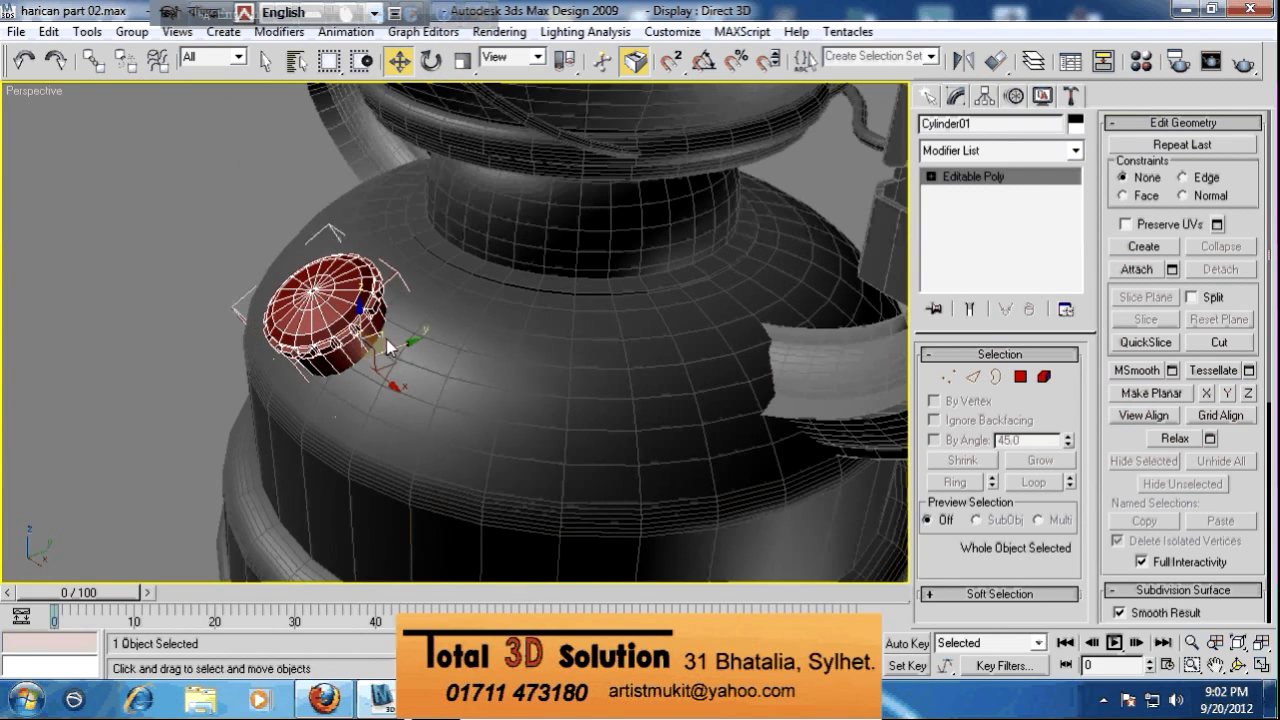
Change the cap's object color to dark gray to match the lantern and deselect it
middle_click_drag(594, 335, 380, 275, "alt")
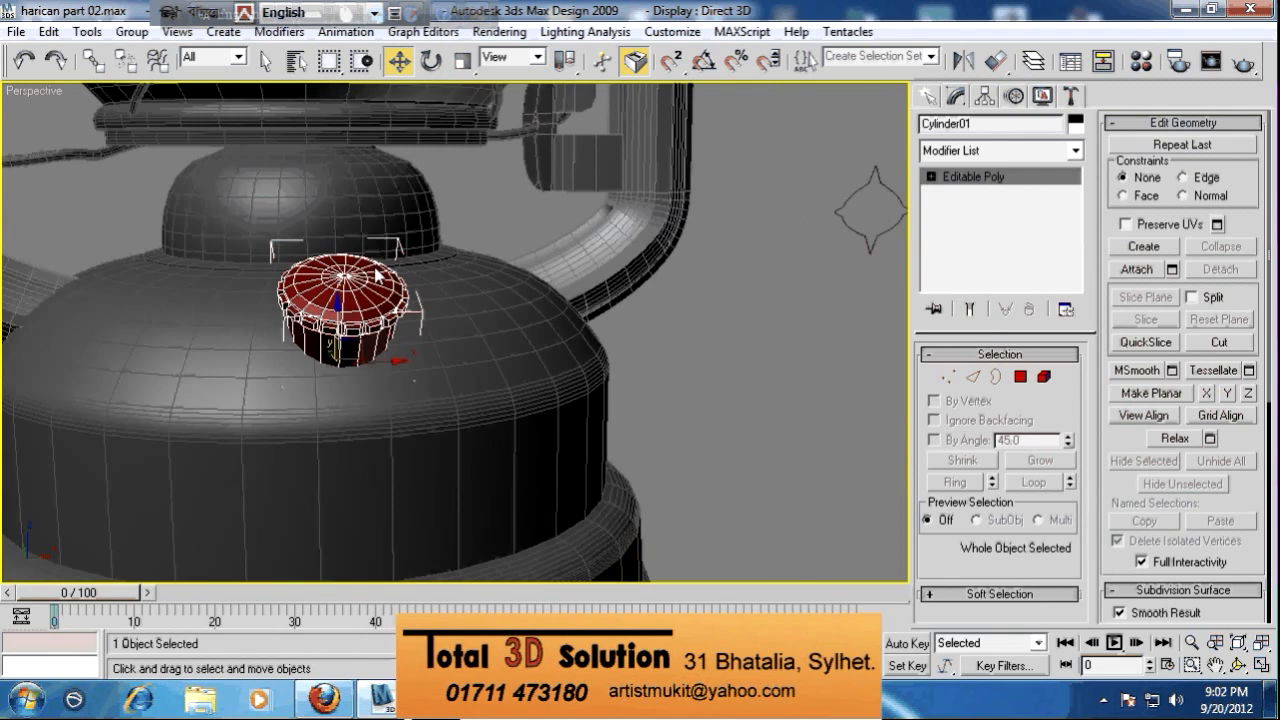
scroll(378, 275, "down", 5)
middle_click_drag(450, 308, 416, 309, "alt")
scroll(549, 312, "down", 5)
middle_click_drag(549, 312, 574, 320, "alt")
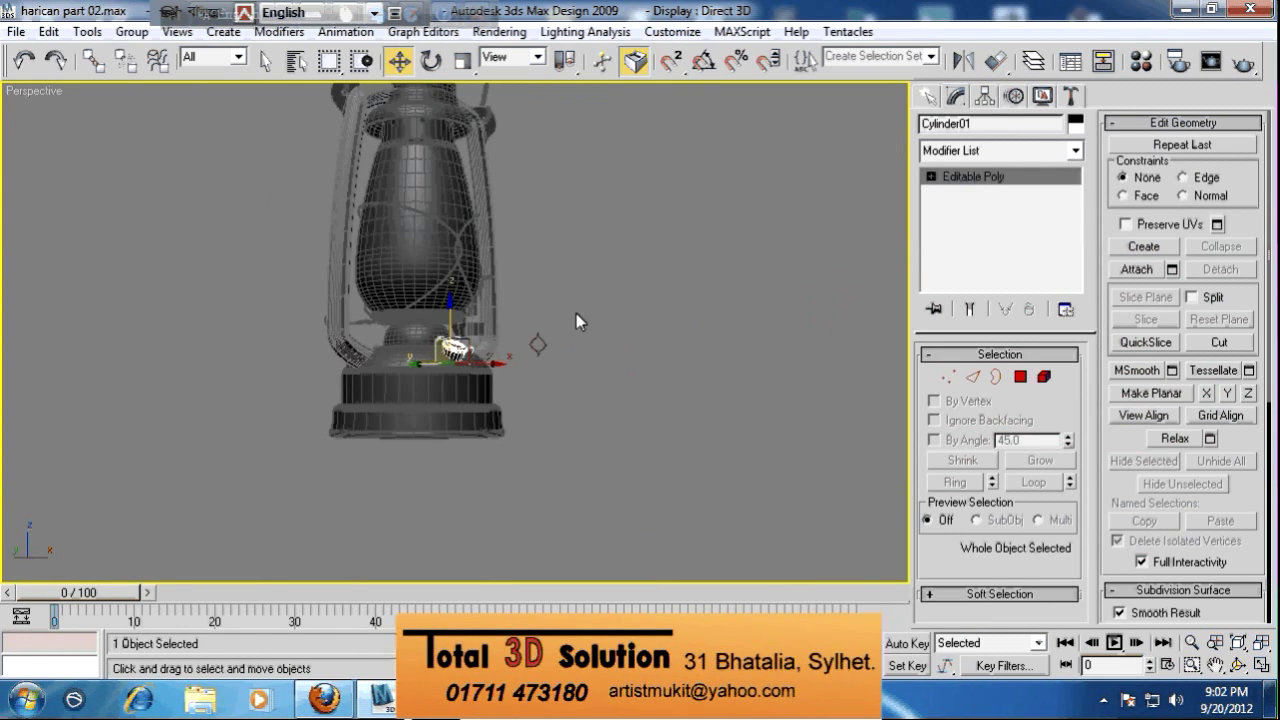
left_click(1075, 123)
left_click(637, 389)
left_click(738, 455)
left_click(681, 445)
Select all of the cap's polygons and auto smooth them with a 45.0 threshold
middle_click_drag(629, 314, 632, 416, "alt")
scroll(509, 328, "up", 5)
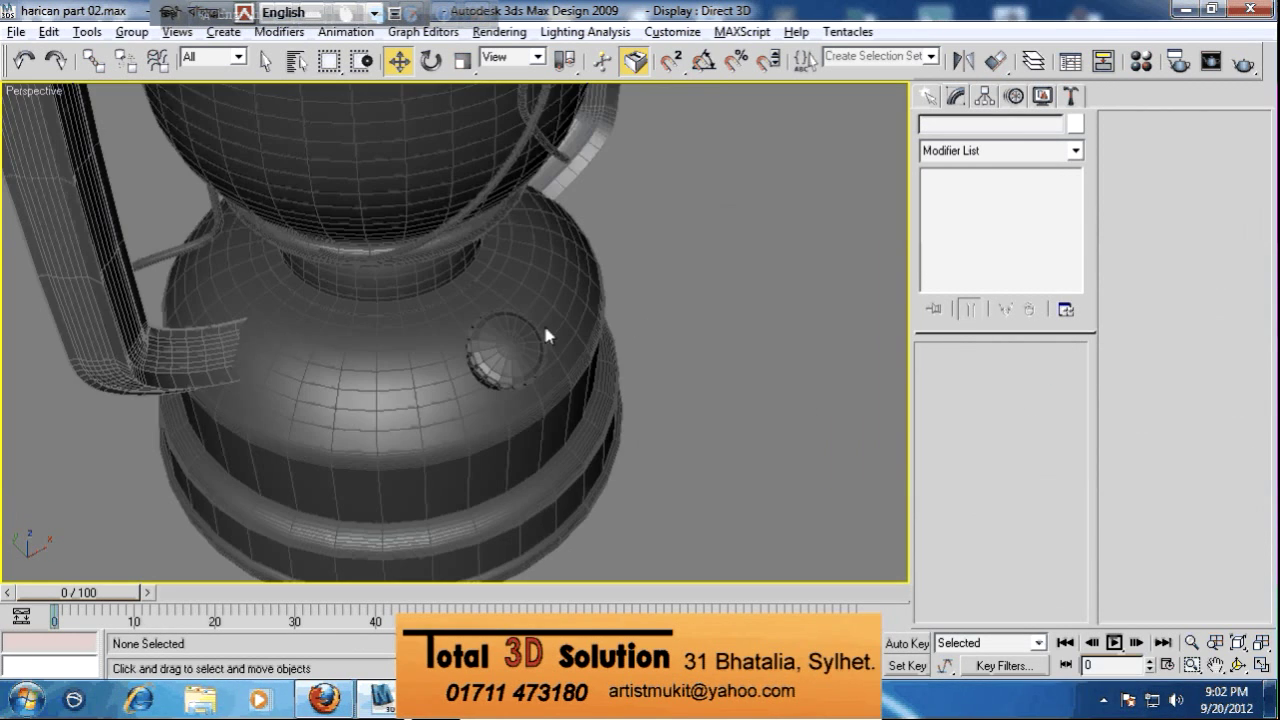
scroll(517, 351, "down", 2)
left_click(517, 354)
left_click_drag(752, 298, 288, 478)
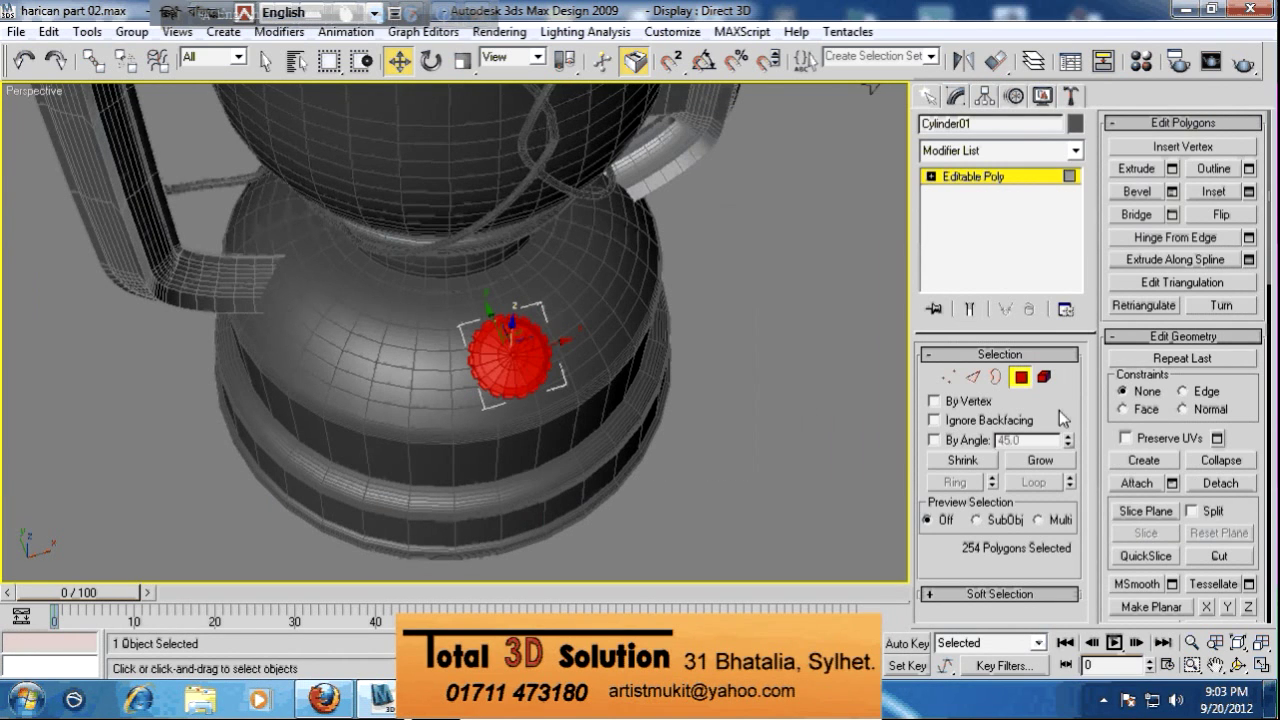
scroll(1122, 320, "down", 5)
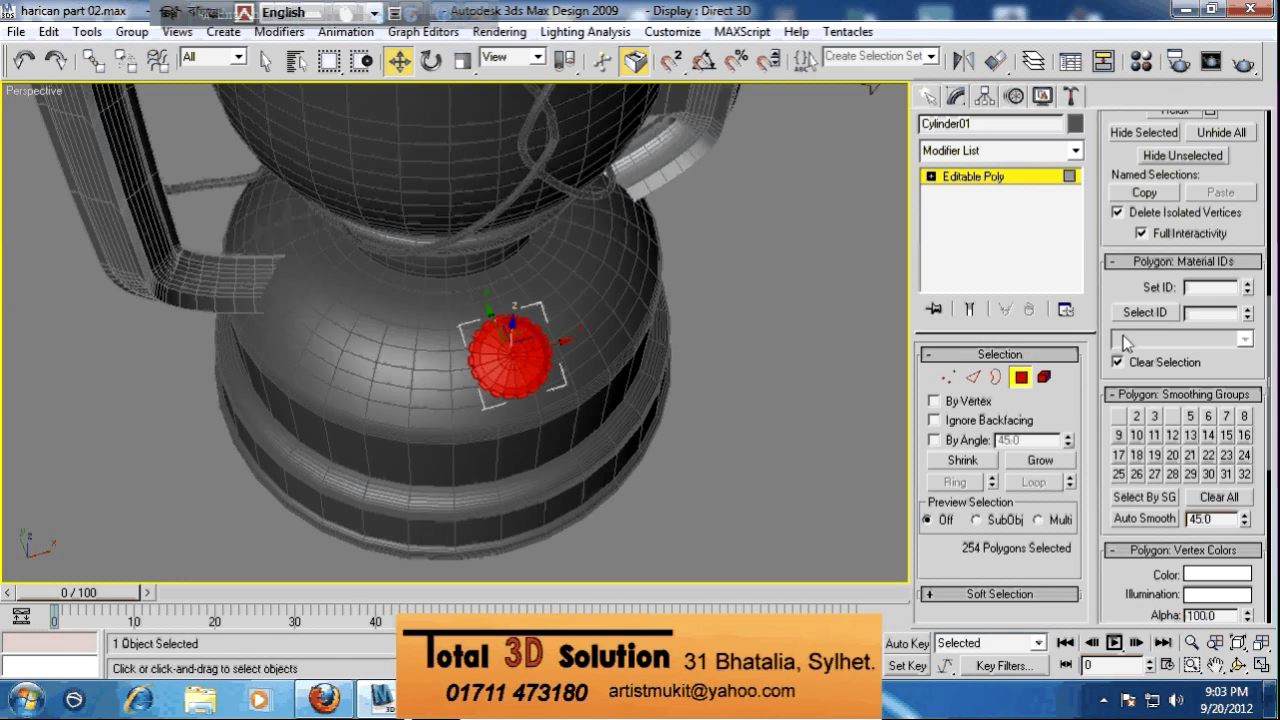
scroll(1123, 340, "down", 3)
left_click(1145, 398)
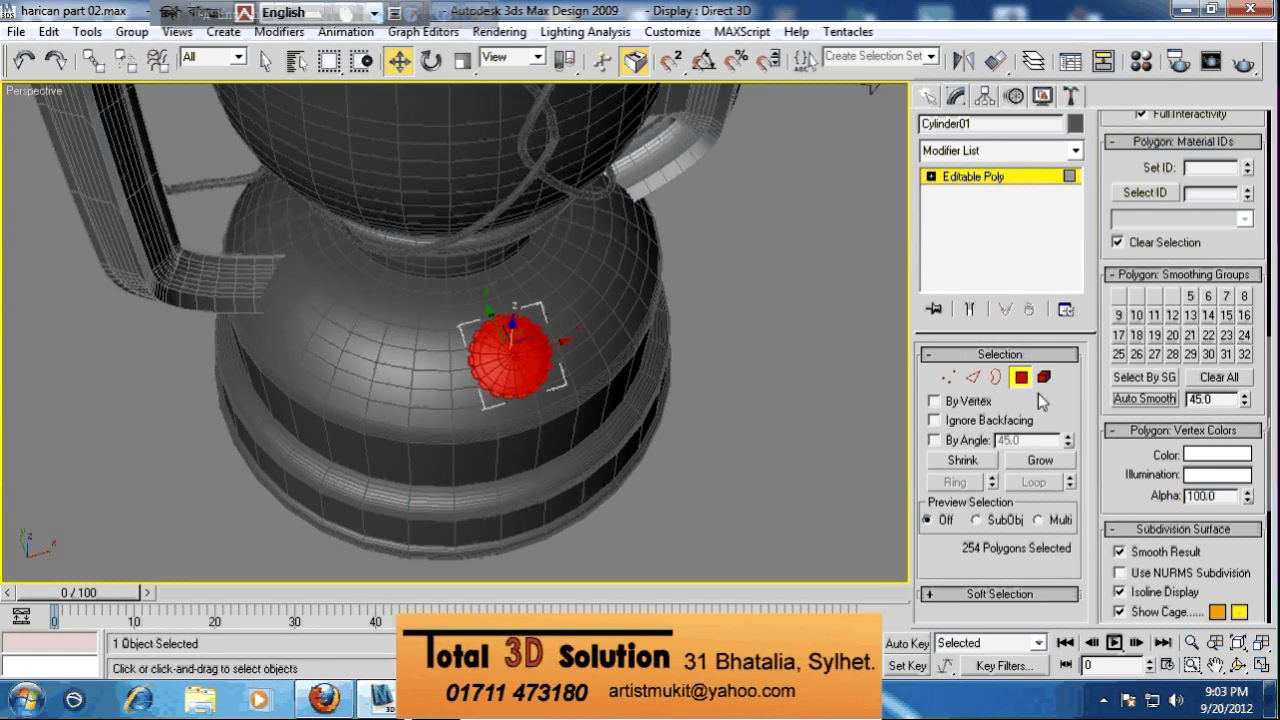
left_click(1021, 379)
left_click(678, 339)
Hide the wireframe edges on the shaded model and inspect the smoothed cap on the lantern
middle_click_drag(678, 339, 582, 364, "alt")
scroll(696, 305, "down", 3)
scroll(494, 299, "up", 3)
left_click(516, 338)
scroll(583, 370, "up", 2)
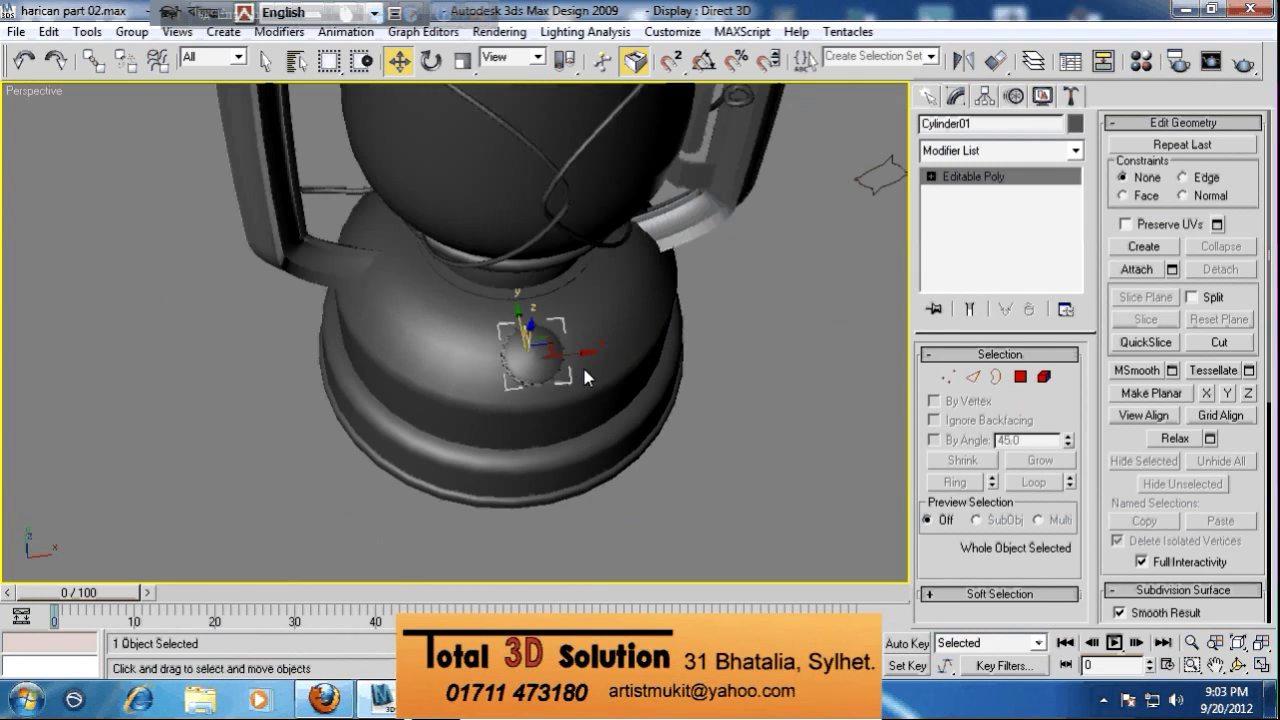
scroll(600, 349, "down", 5)
mouse_move(563, 372)
middle_mouse_down("alt")
mouse_move(566, 395)
mouse_move(584, 360)
middle_mouse_up("alt")
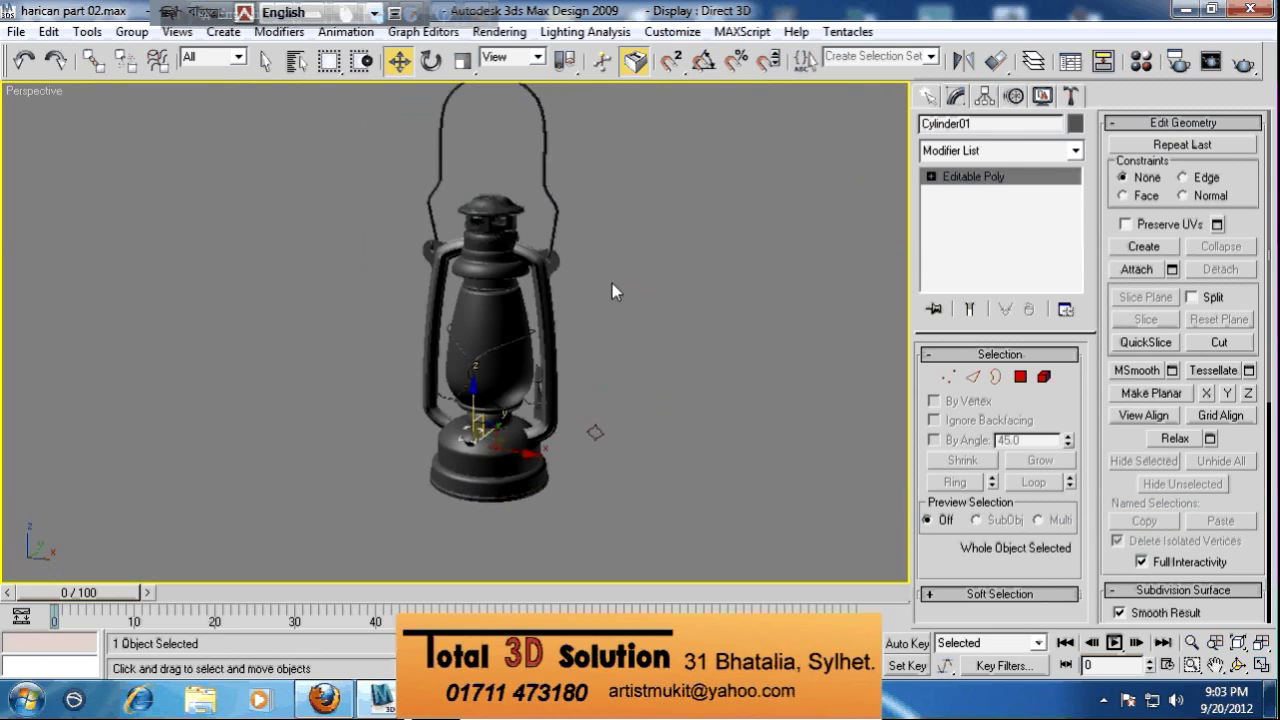
Select all the parts of the lantern together and clear the selection
left_click_drag(618, 278, 331, 110)
middle_click_drag(387, 151, 340, 154)
left_click_drag(324, 124, 578, 580)
left_click(575, 548)
left_click(574, 562)
left_click_drag(379, 155, 586, 586)
mouse_move(600, 500)
middle_mouse_down("alt")
mouse_move(825, 477)
mouse_move(591, 500)
middle_mouse_up("alt")
left_click(620, 403)
mouse_move(389, 117)
left_mouse_down()
mouse_move(573, 583)
mouse_move(427, 435)
mouse_move(376, 153)
mouse_move(382, 102)
left_mouse_up()
mouse_move(380, 111)
left_mouse_down()
mouse_move(547, 450)
mouse_move(577, 580)
mouse_move(432, 475)
mouse_move(393, 126)
left_mouse_up()
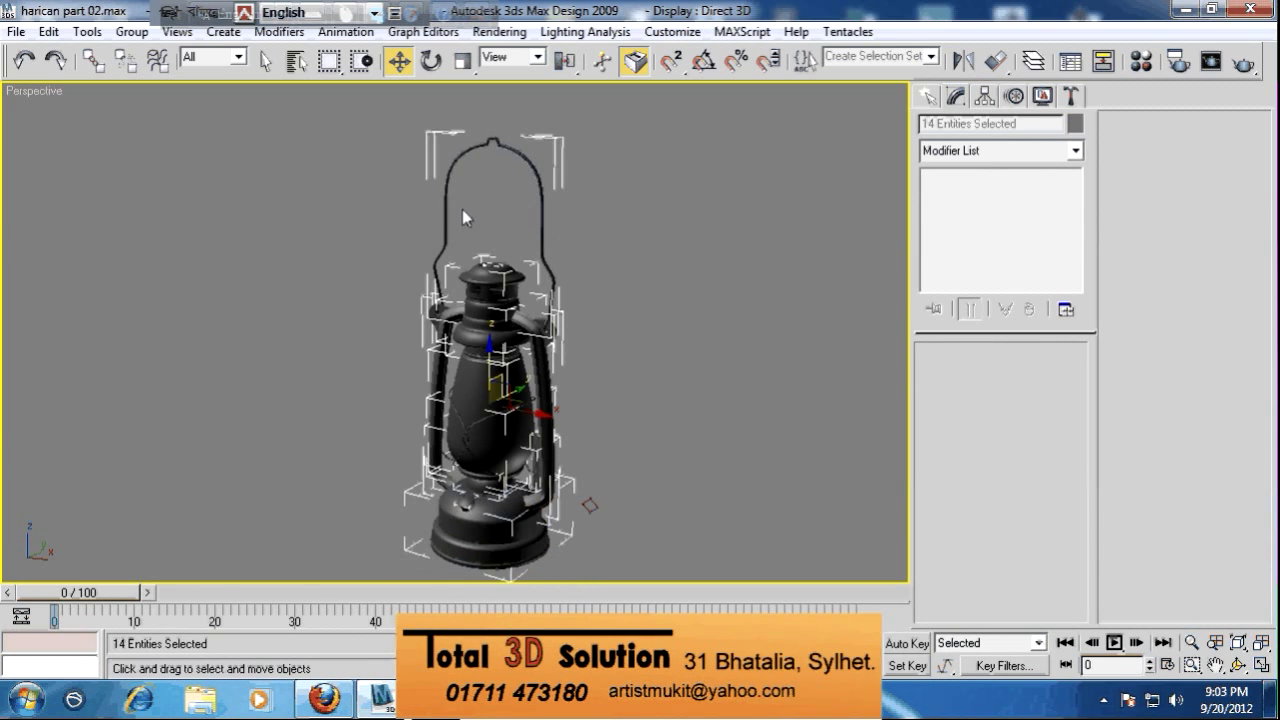
left_click(517, 197)
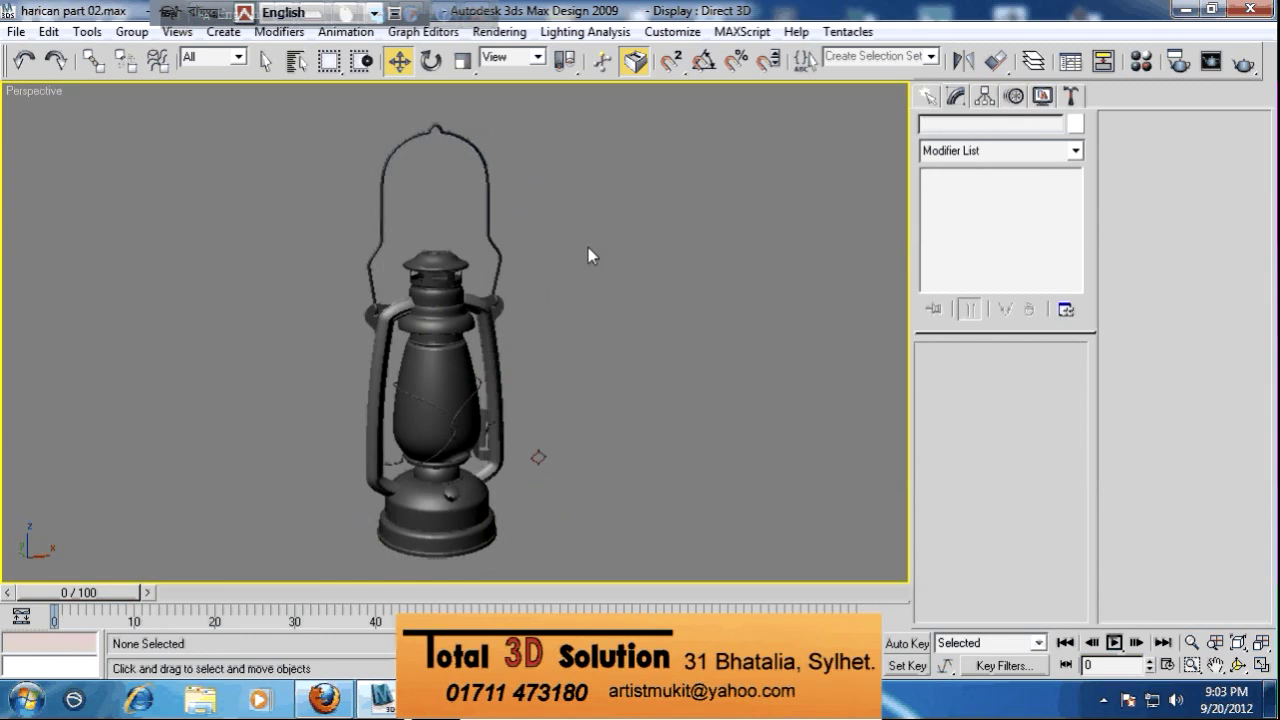
middle_click_drag(588, 248, 598, 245)
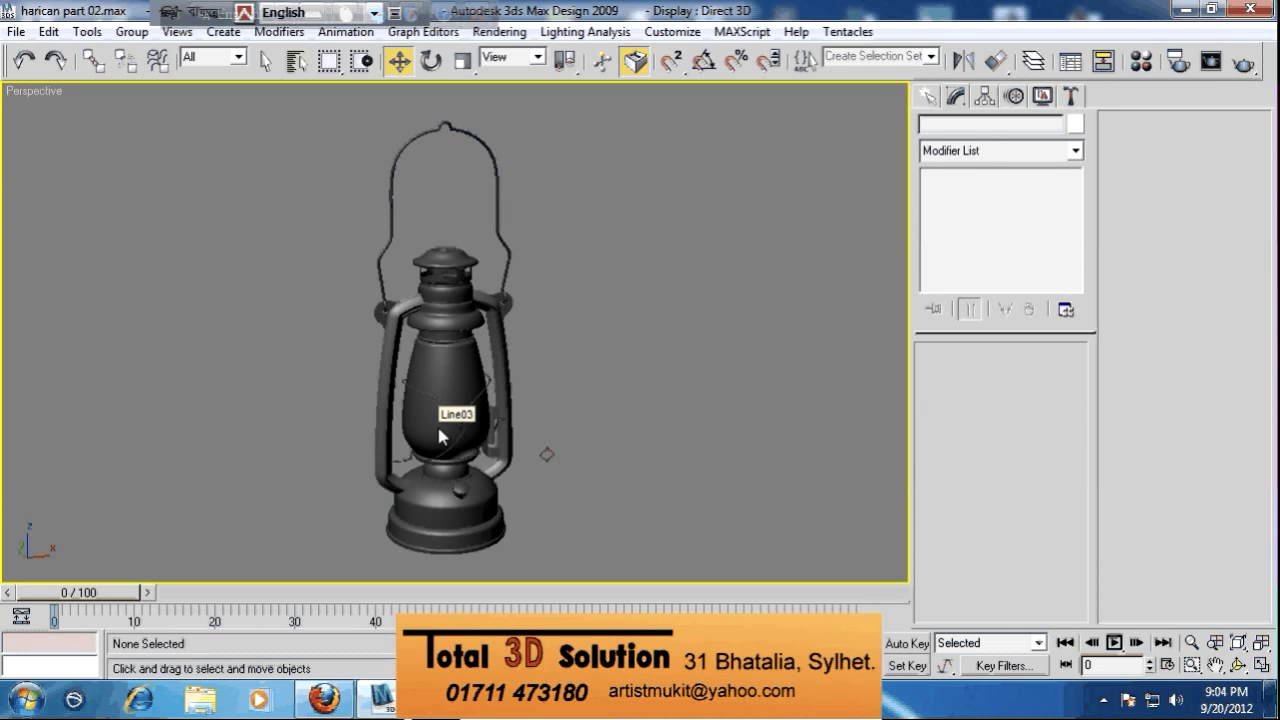
left_click(591, 707)
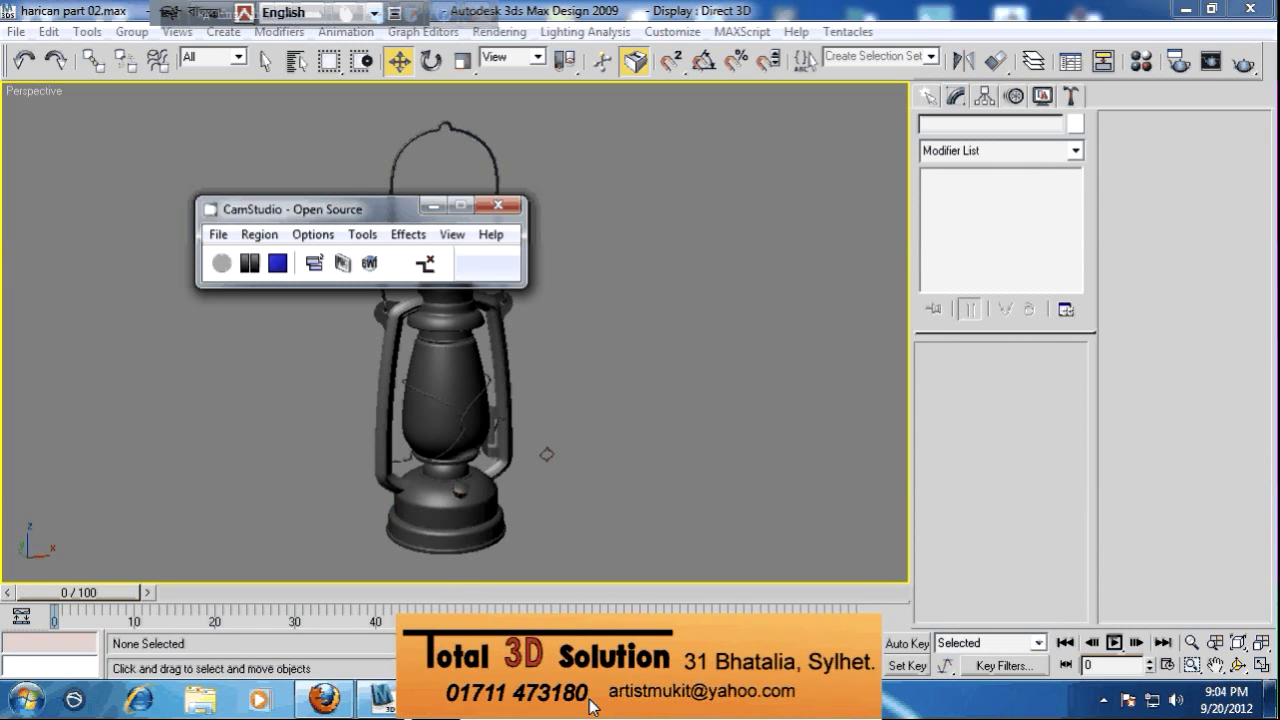